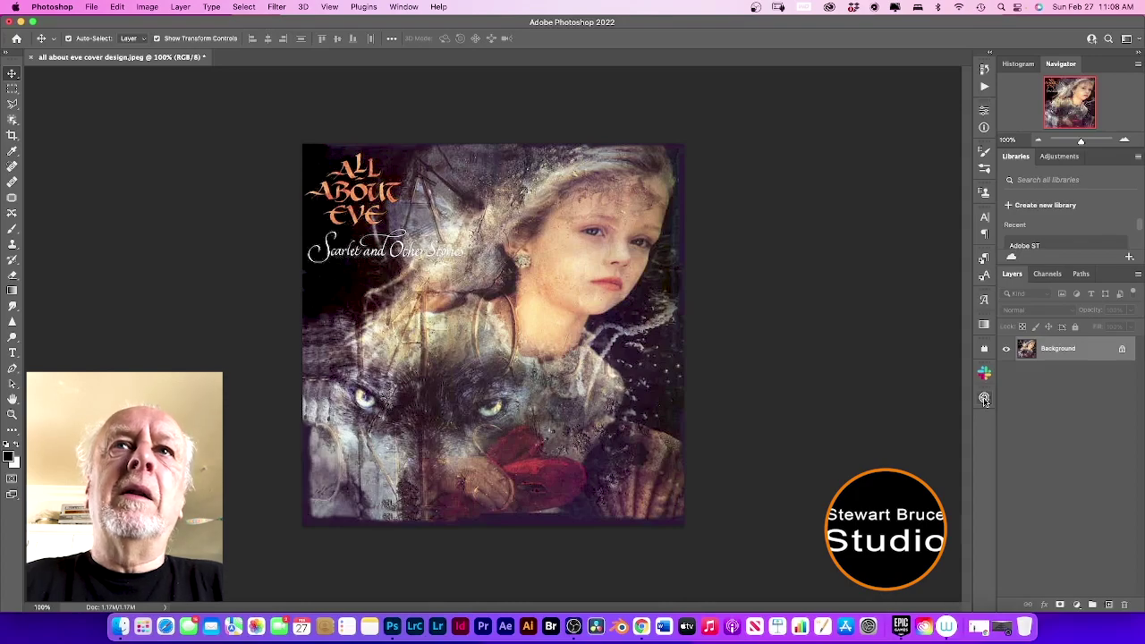
# - Create a new 5 x 5 inch document at 300 pixels/inch in RGB Color with a transparent background
pyautogui.click(91, 7)
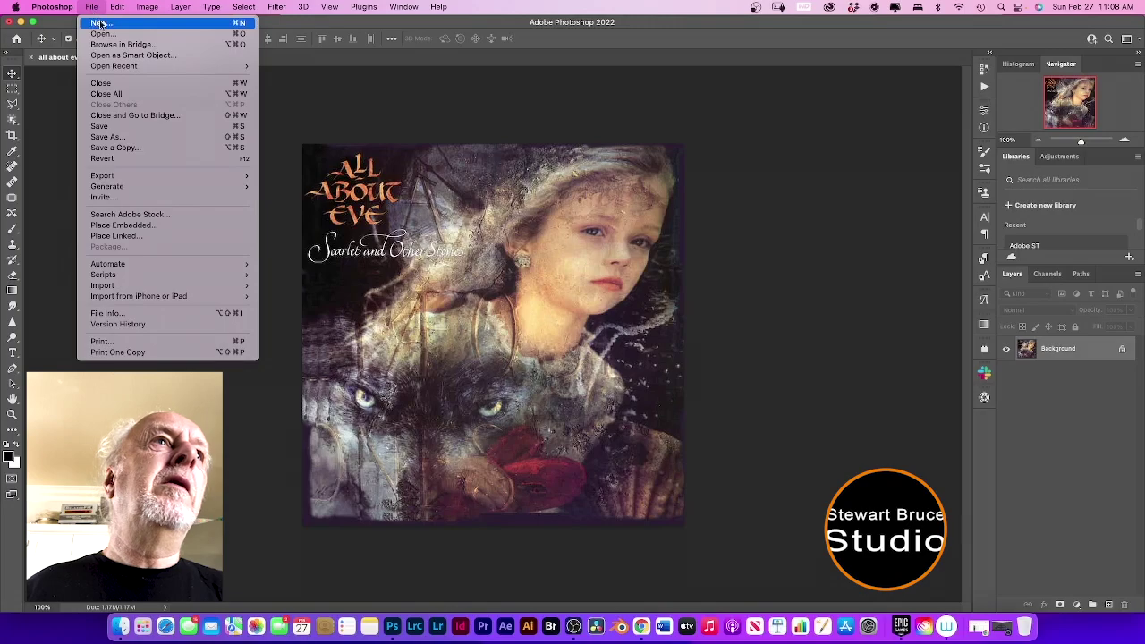
pyautogui.click(100, 22)
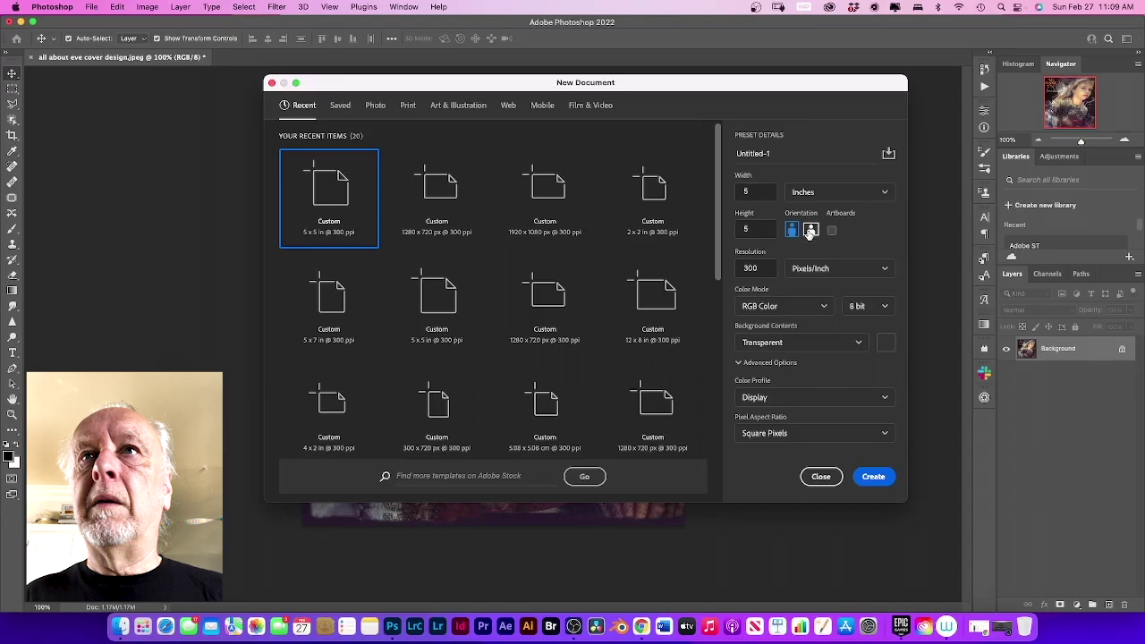
pyautogui.click(874, 477)
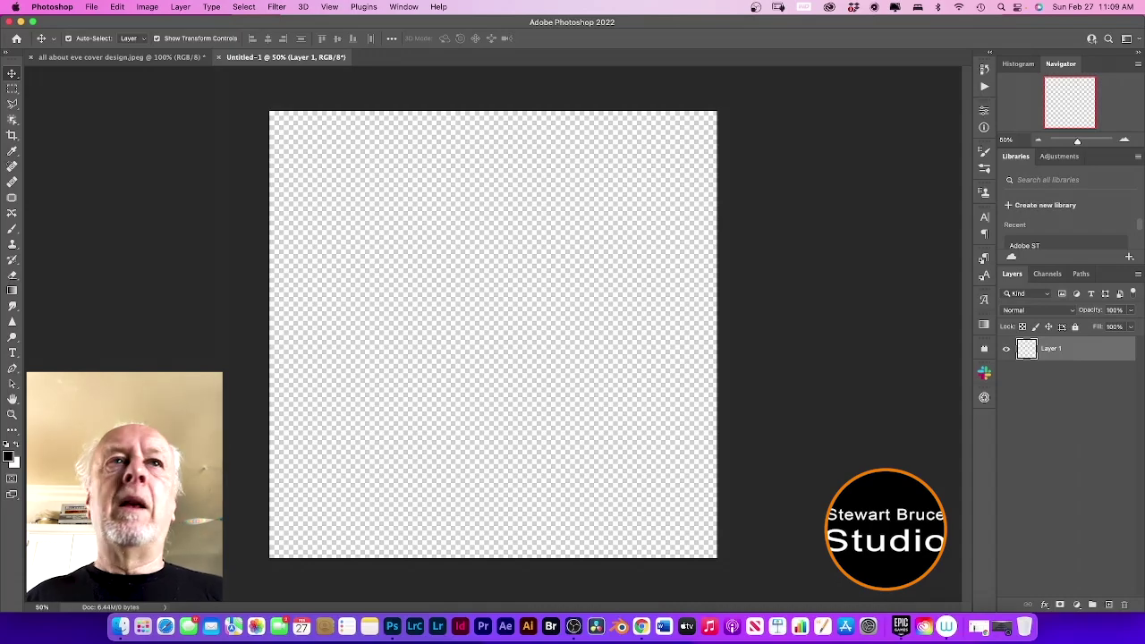
# - Open the image Lady.jpg from the Photographys folder
pyautogui.click(92, 8)
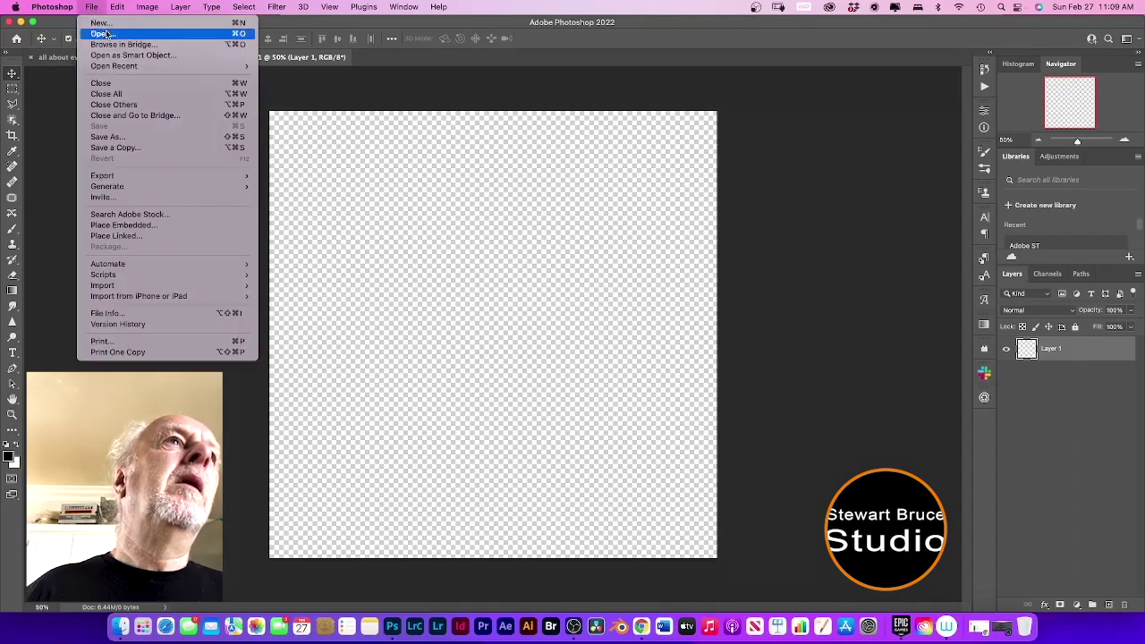
pyautogui.click(101, 34)
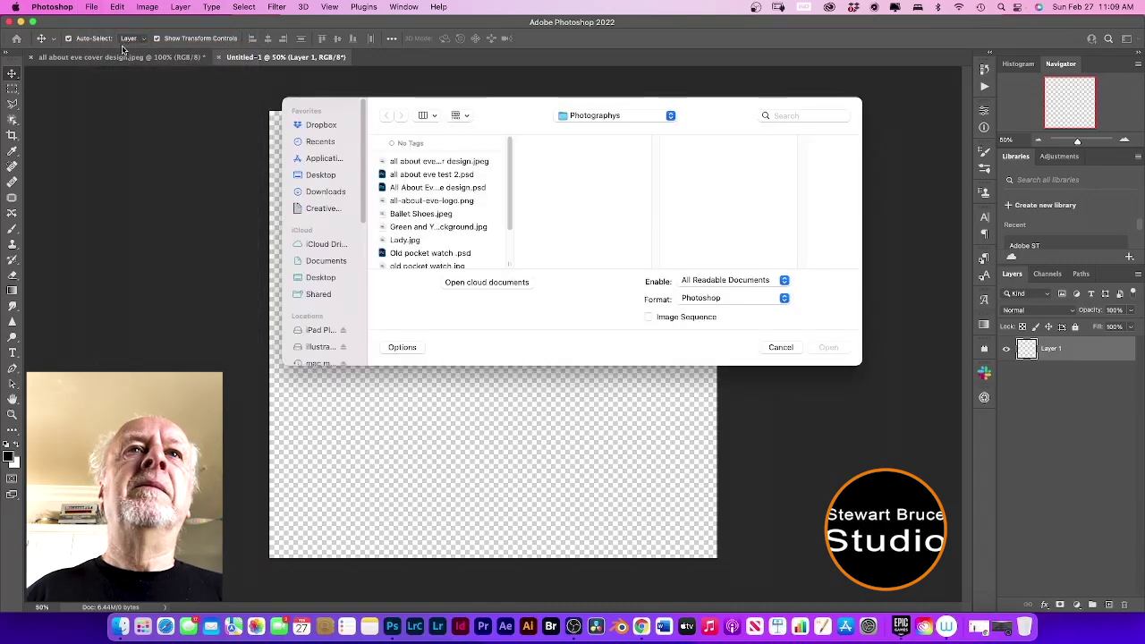
pyautogui.scroll(-3, 438, 237)
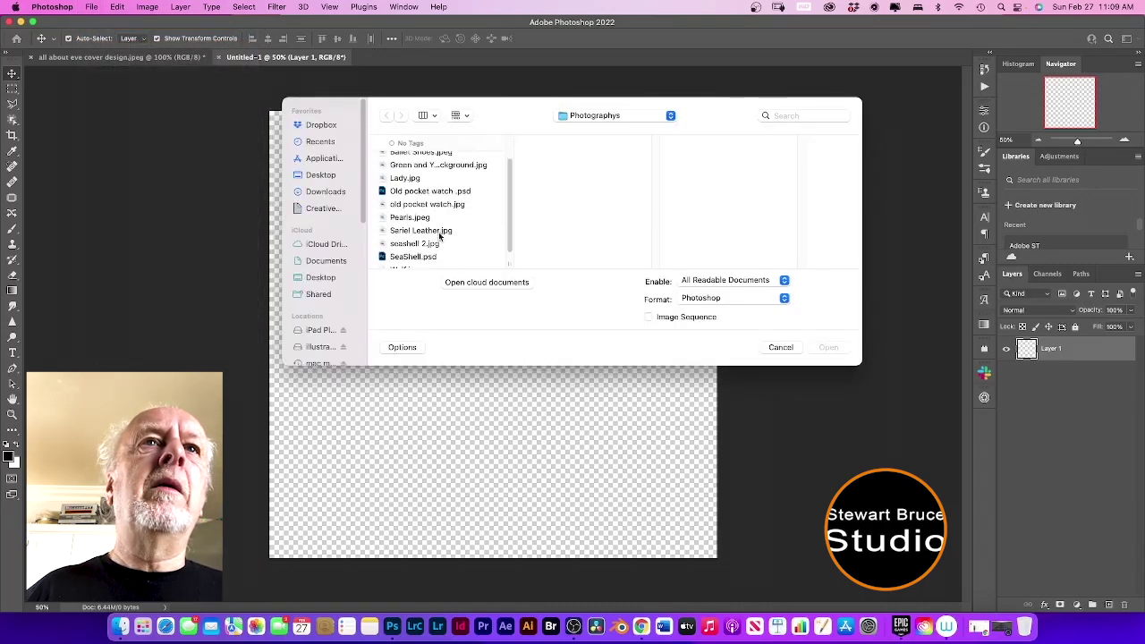
pyautogui.scroll(-3, 334, 320)
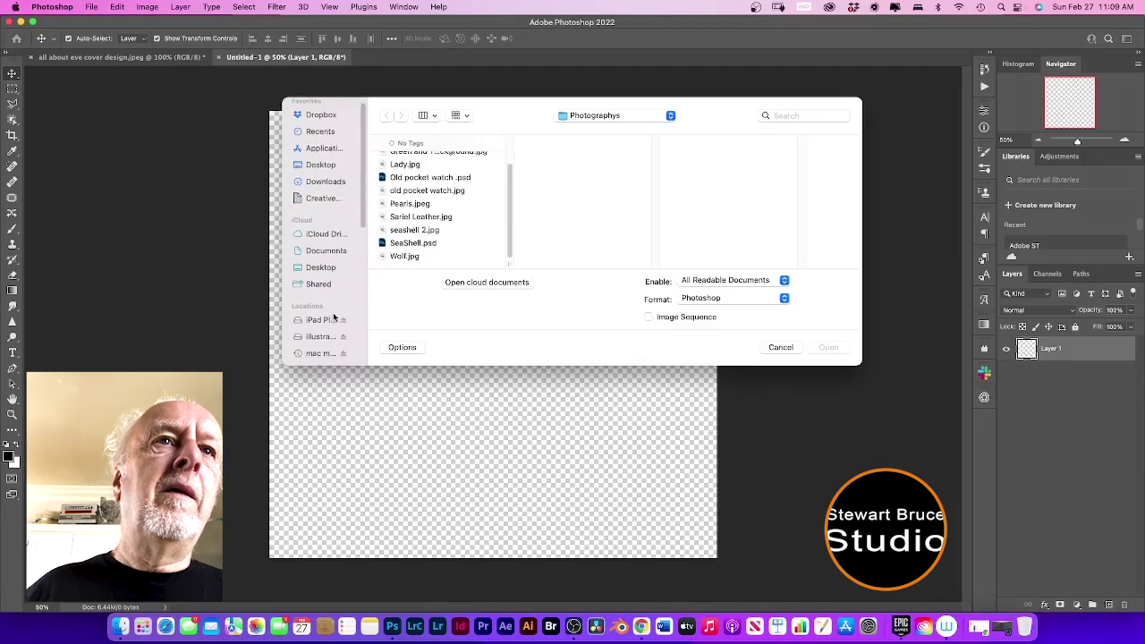
pyautogui.scroll(-2, 334, 320)
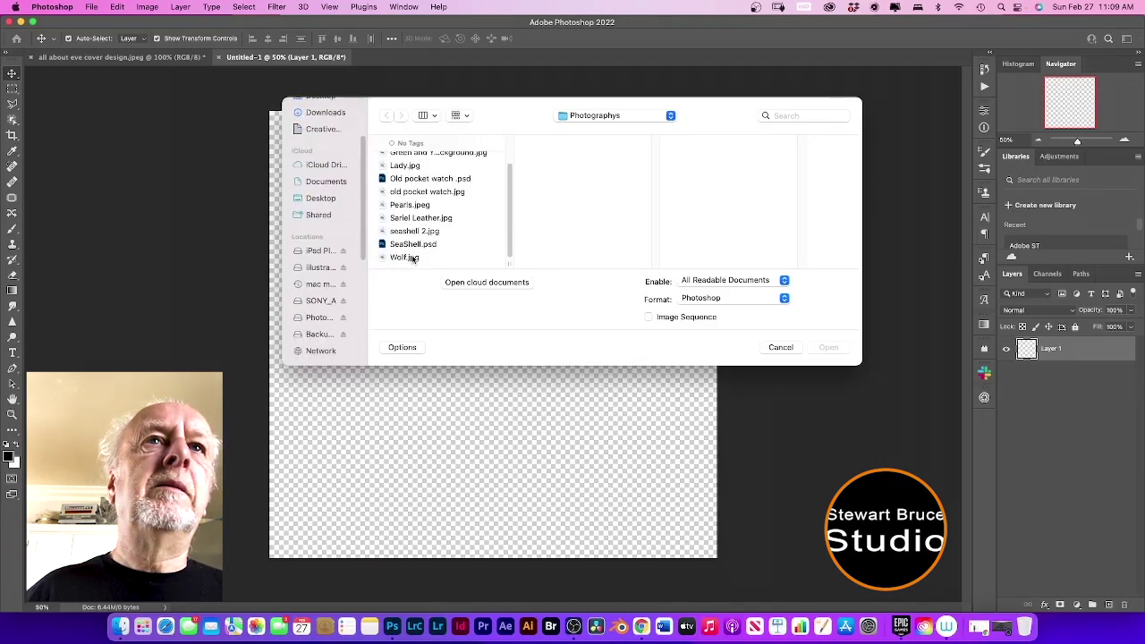
pyautogui.scroll(3, 413, 257)
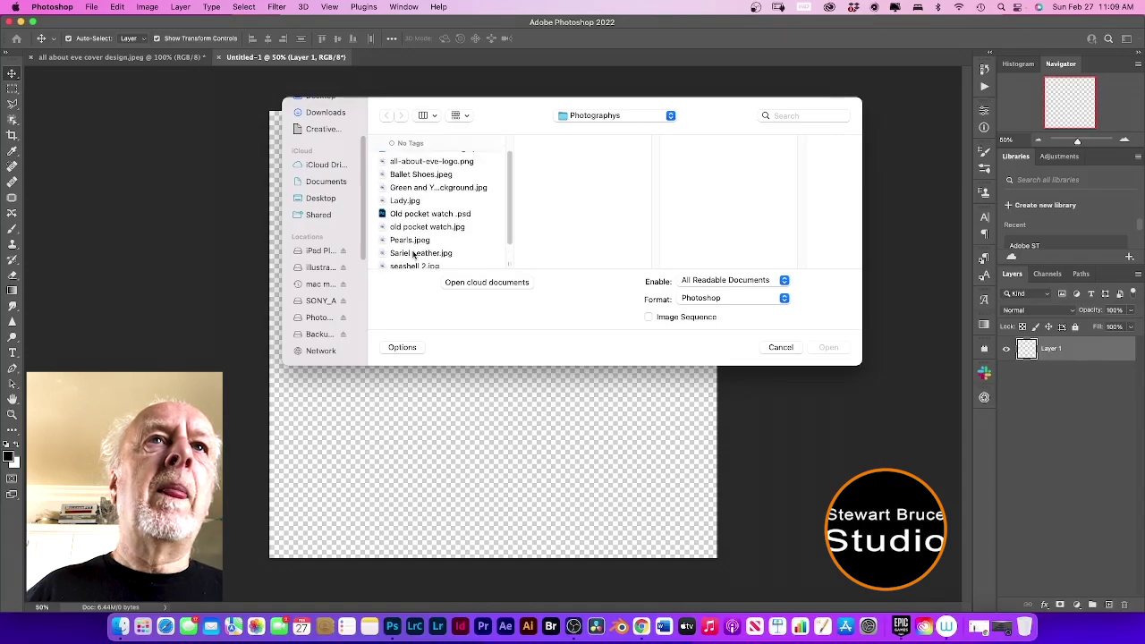
pyautogui.scroll(2, 414, 255)
pyautogui.click(414, 213)
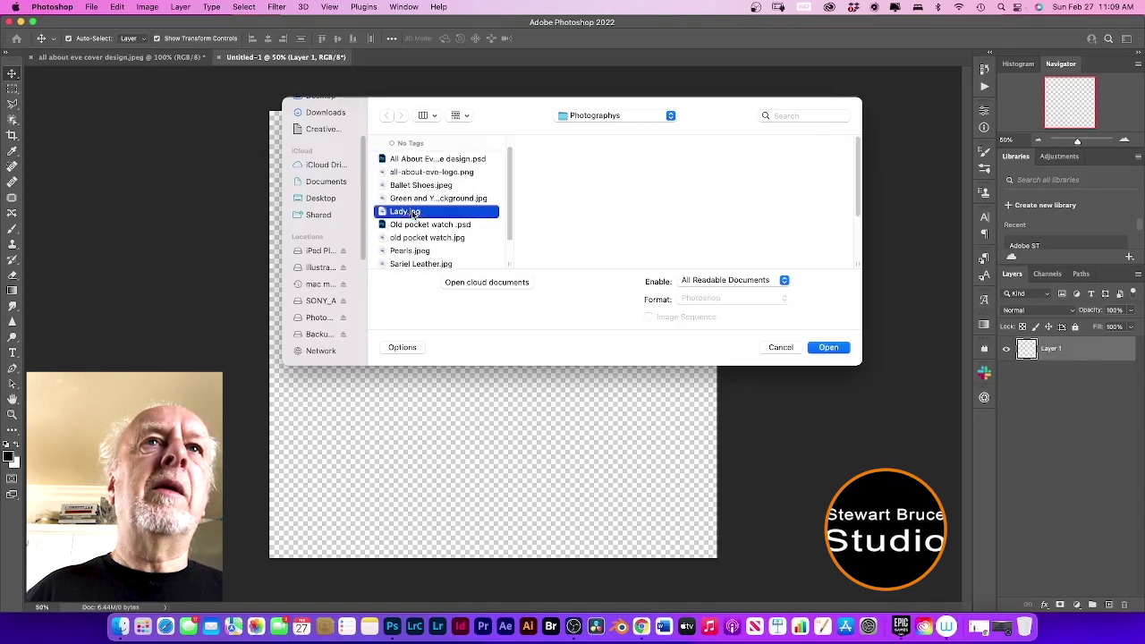
pyautogui.click(830, 348)
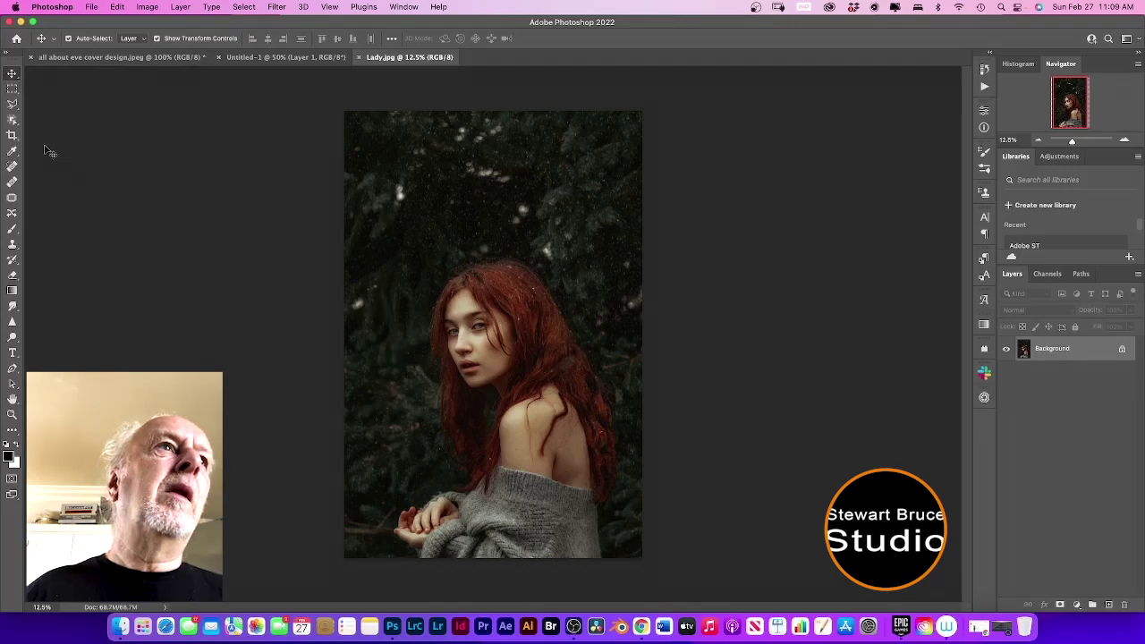
# - Crop the Lady photo closer around the woman, trimming the empty area above her head and a little from both sides
pyautogui.click(12, 136)
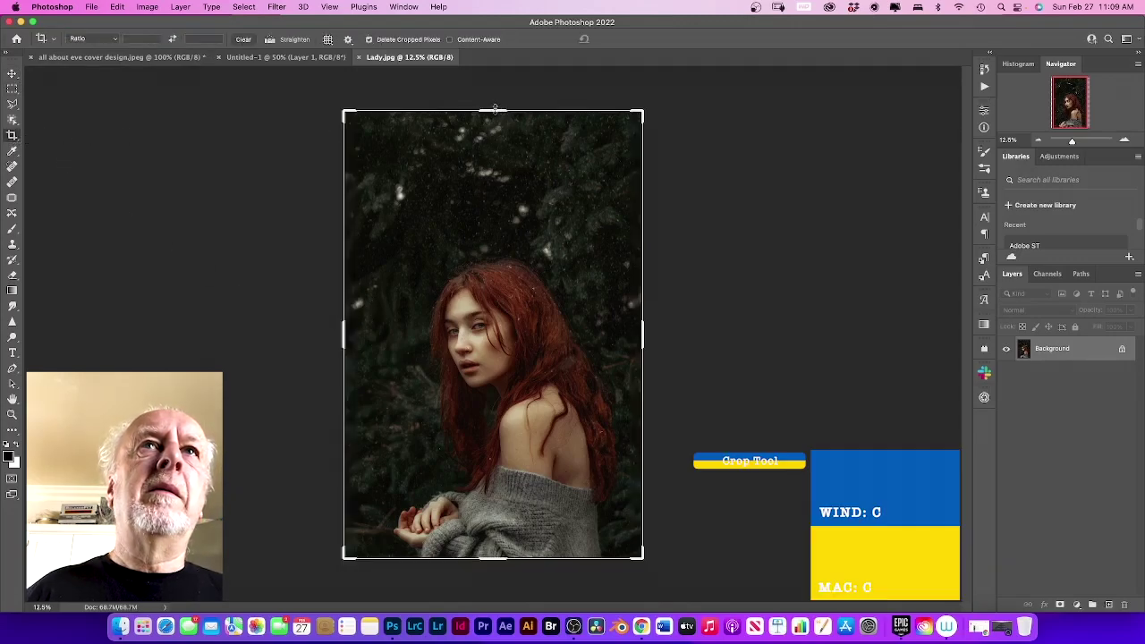
pyautogui.moveTo(495, 113); pyautogui.dragTo(507, 173)
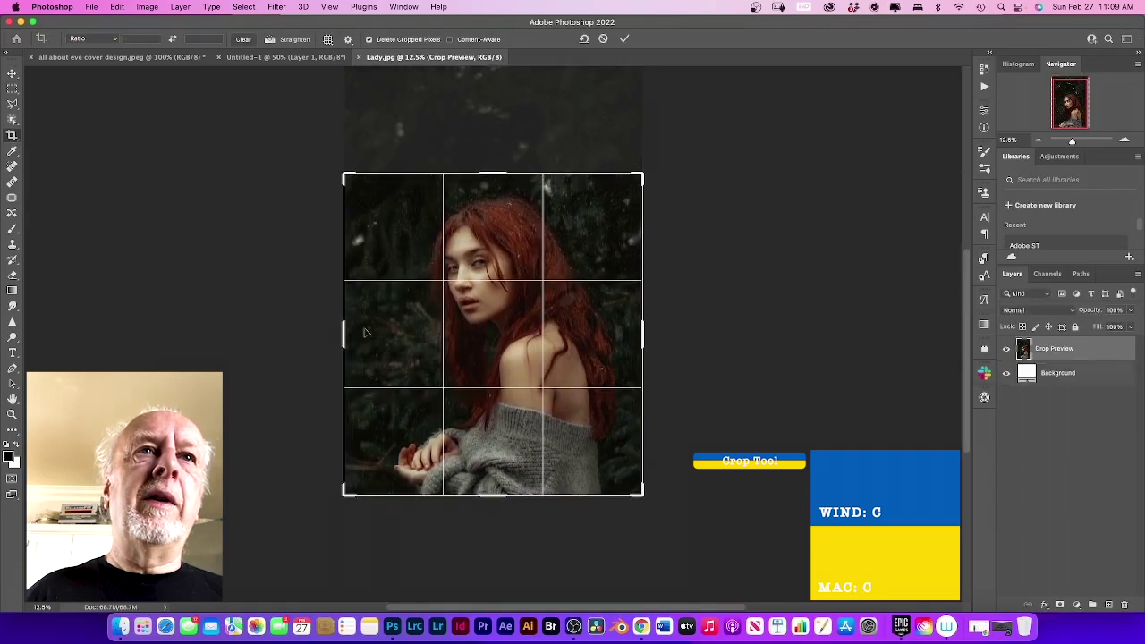
pyautogui.moveTo(341, 338); pyautogui.dragTo(359, 336)
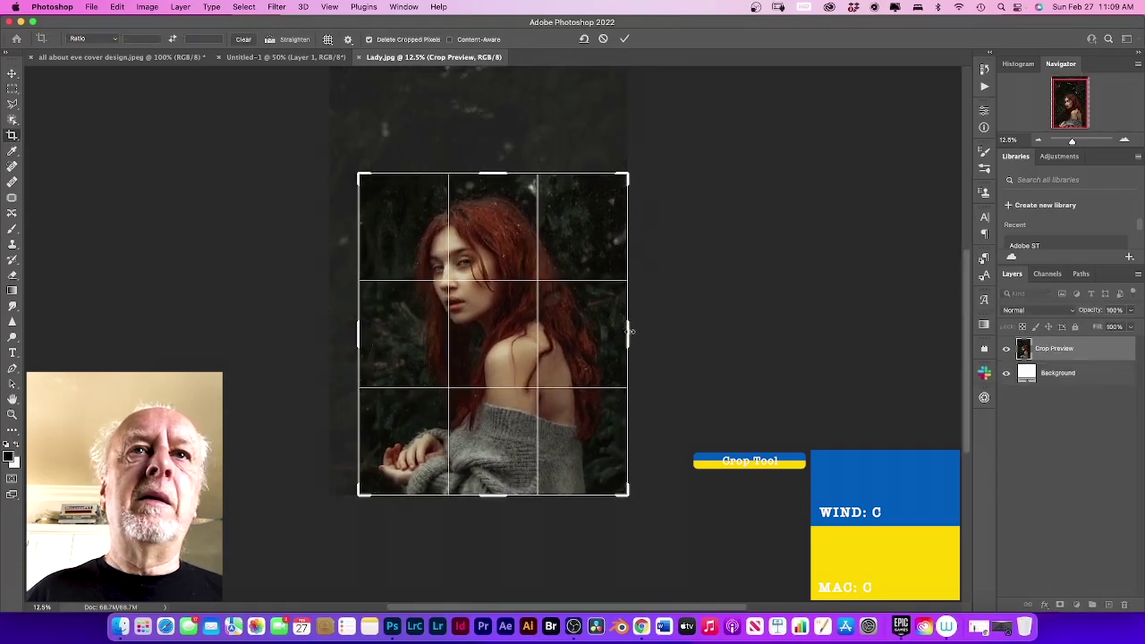
pyautogui.moveTo(621, 336); pyautogui.dragTo(617, 334)
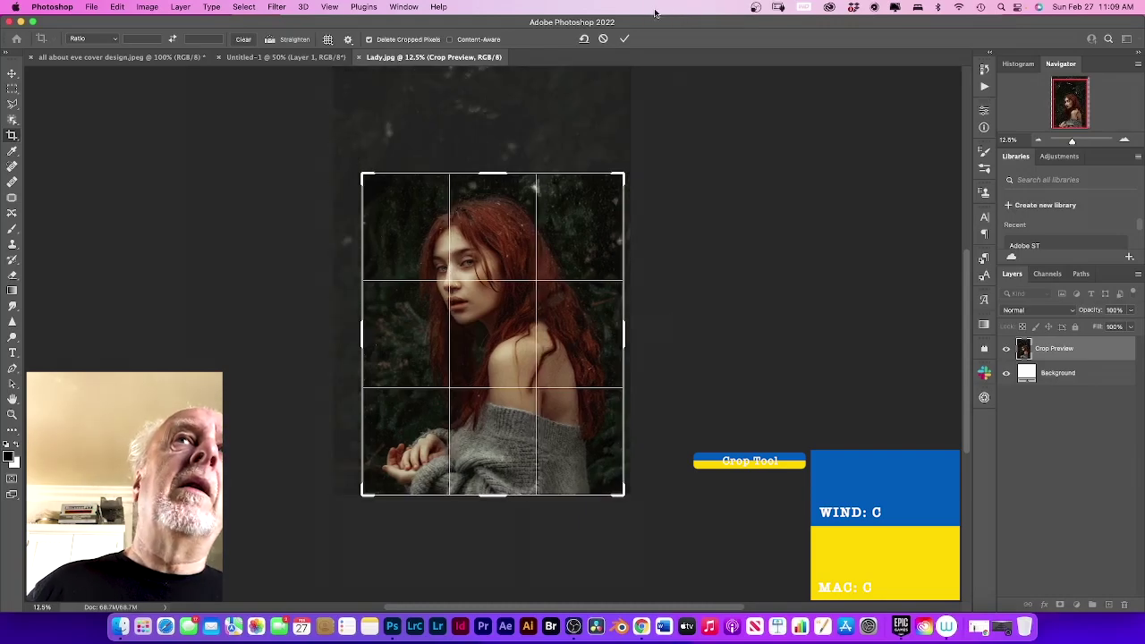
pyautogui.click(623, 38)
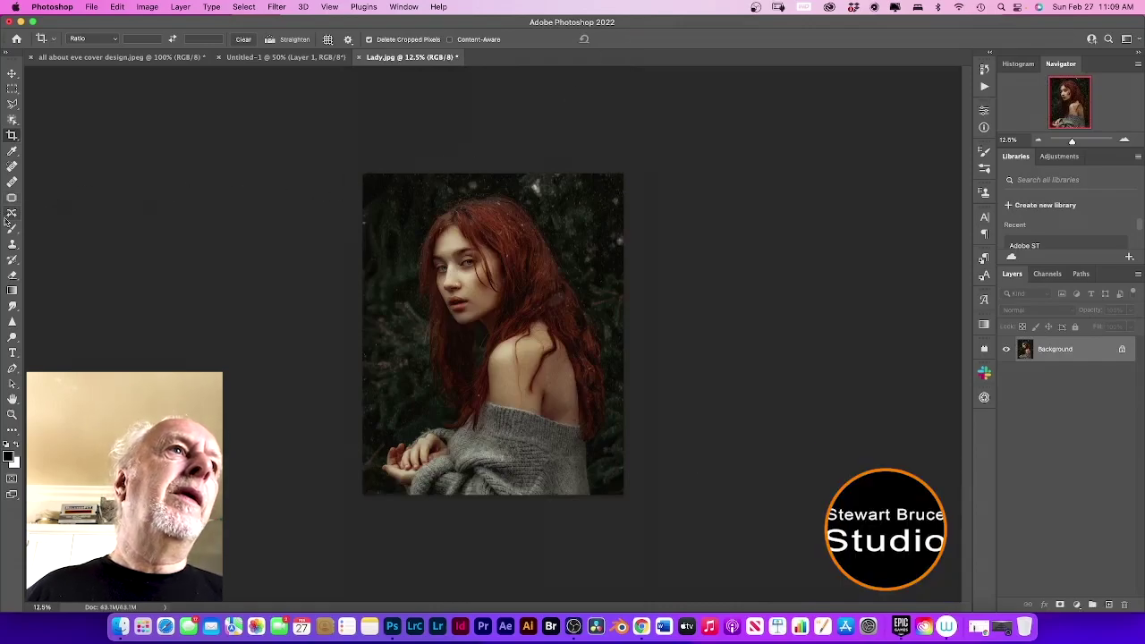
# - Select the woman with the Object Selection tool and mask out the background around her
pyautogui.click(12, 119)
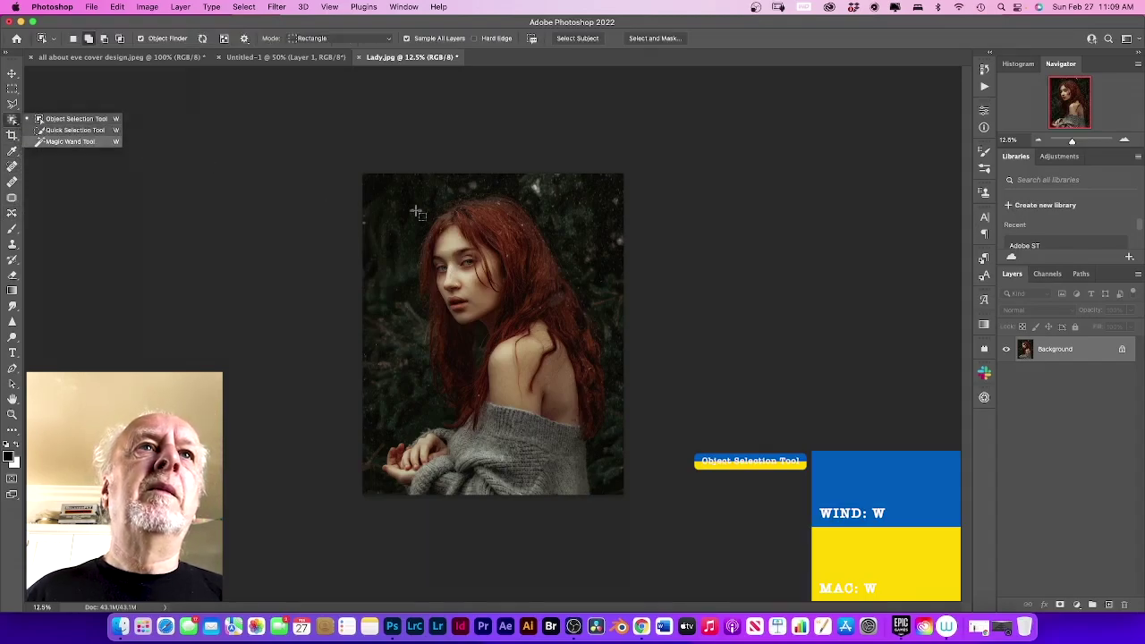
pyautogui.moveTo(416, 189); pyautogui.dragTo(606, 467)
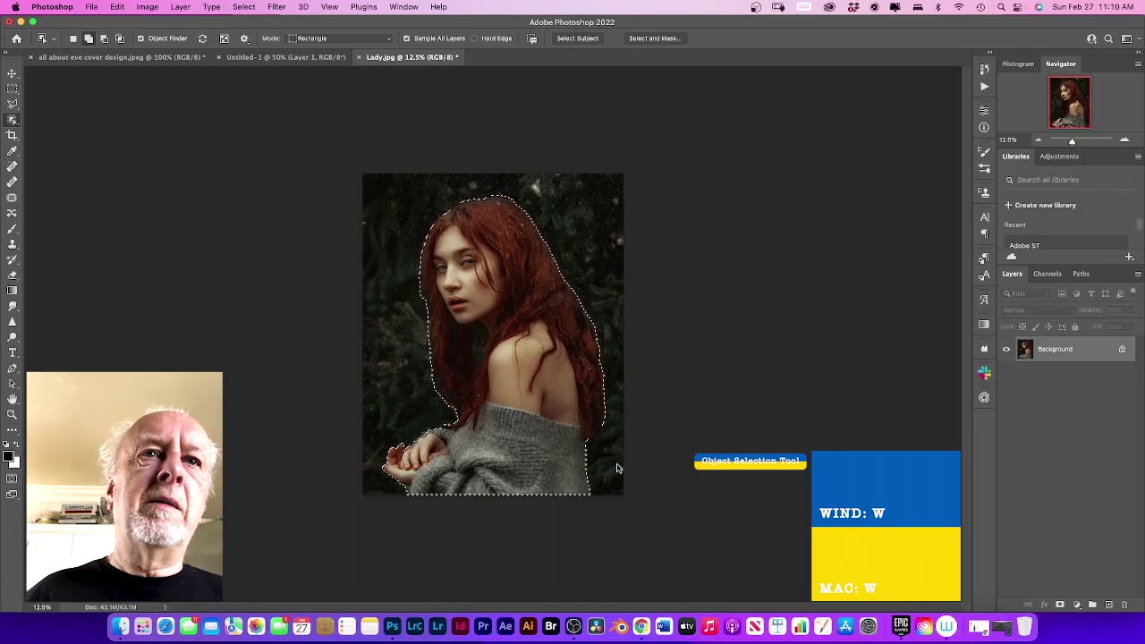
pyautogui.click(1060, 605)
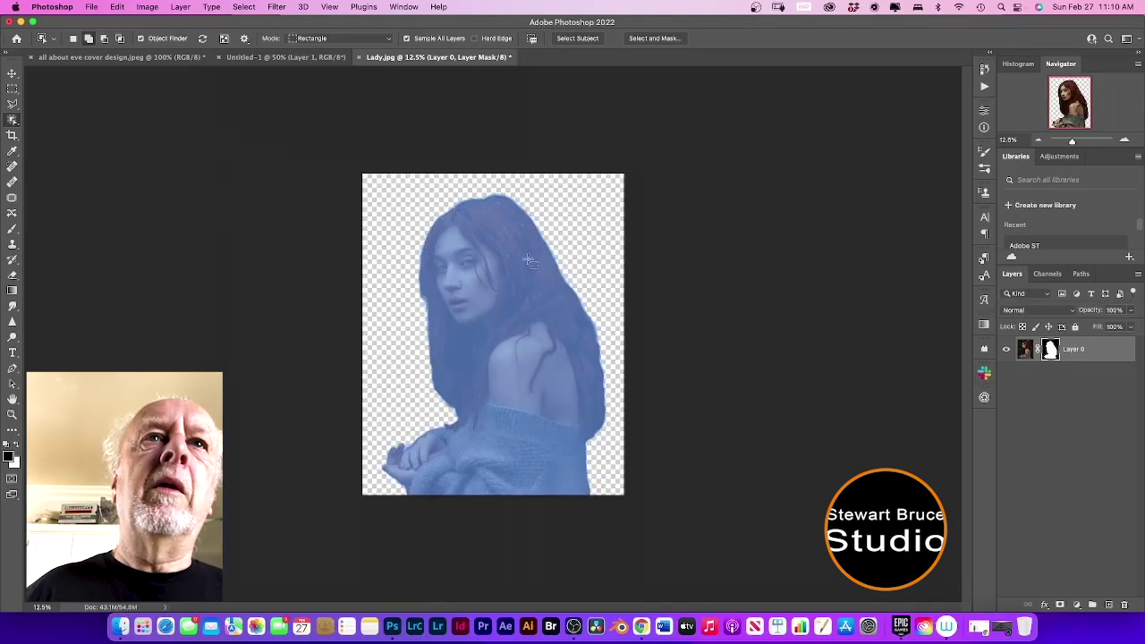
# - Move the masked woman layer from Lady.jpg into the Untitled-1 document
pyautogui.click(11, 73)
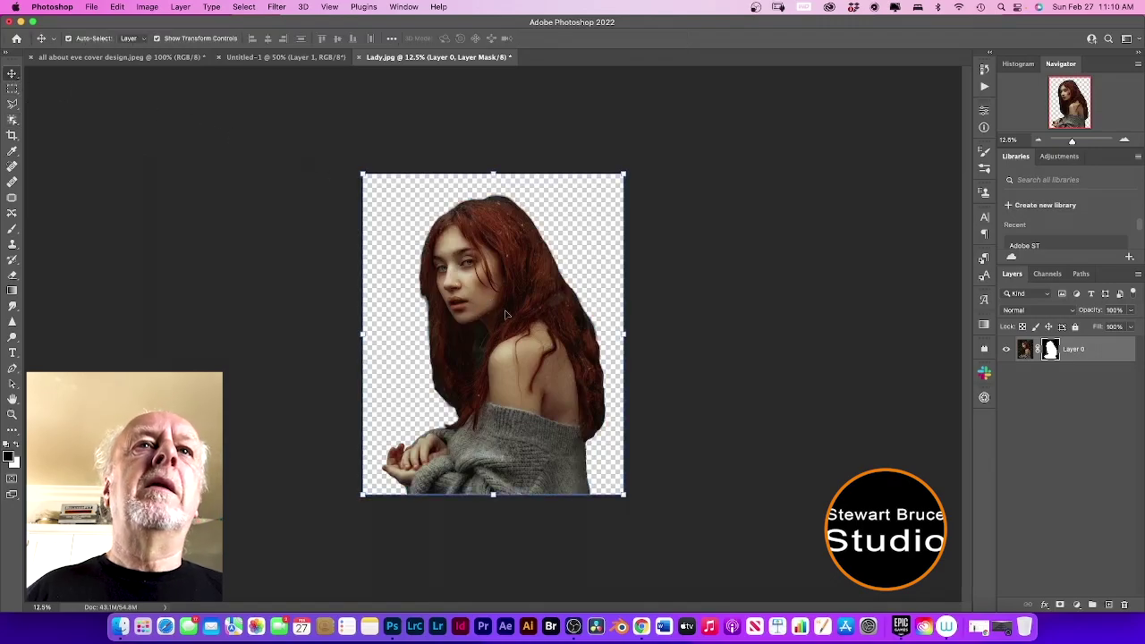
pyautogui.moveTo(515, 317); pyautogui.dragTo(512, 358)
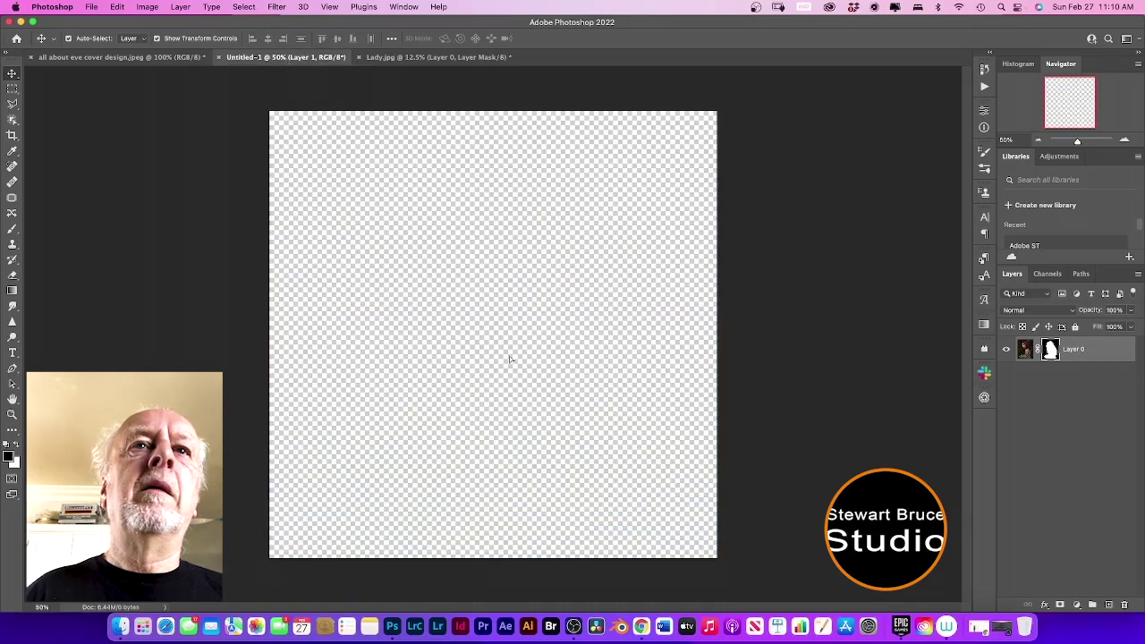
pyautogui.click(684, 350)
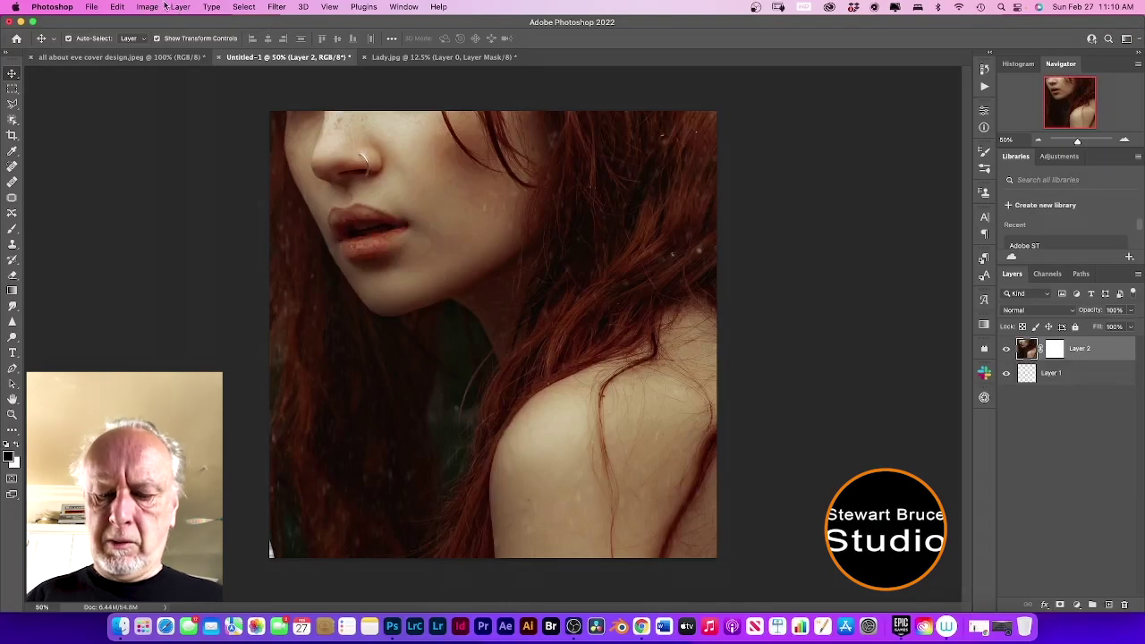
# - Free-transform the woman layer, scaling it to 25% with width and height linked
pyautogui.press('super+t')
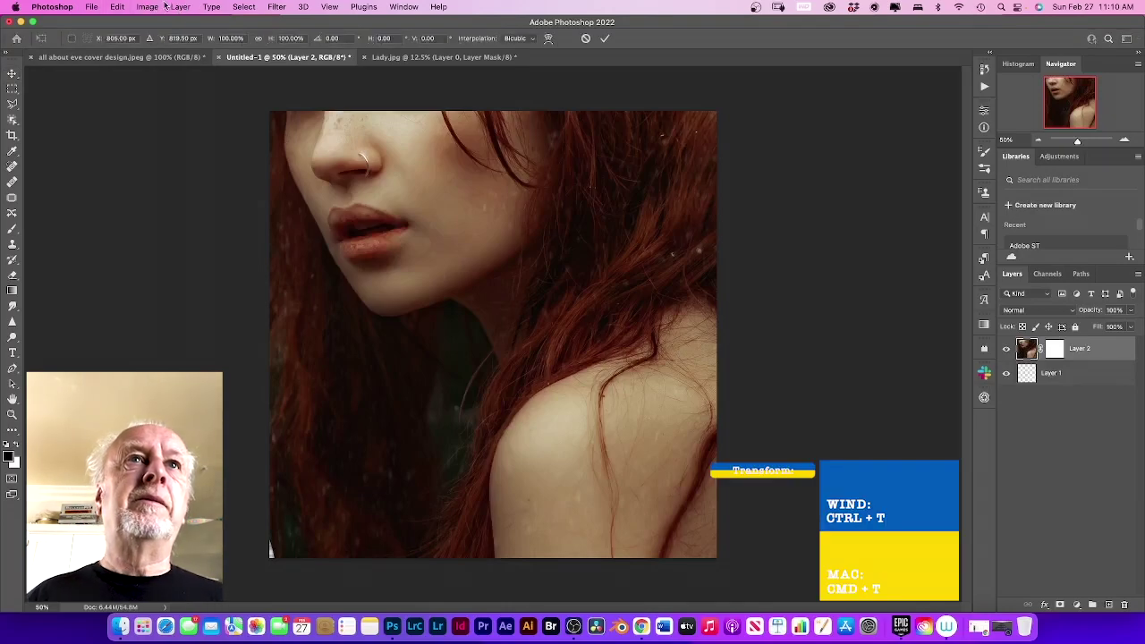
pyautogui.click(1038, 142)
pyautogui.click(1039, 141)
pyautogui.click(1038, 142)
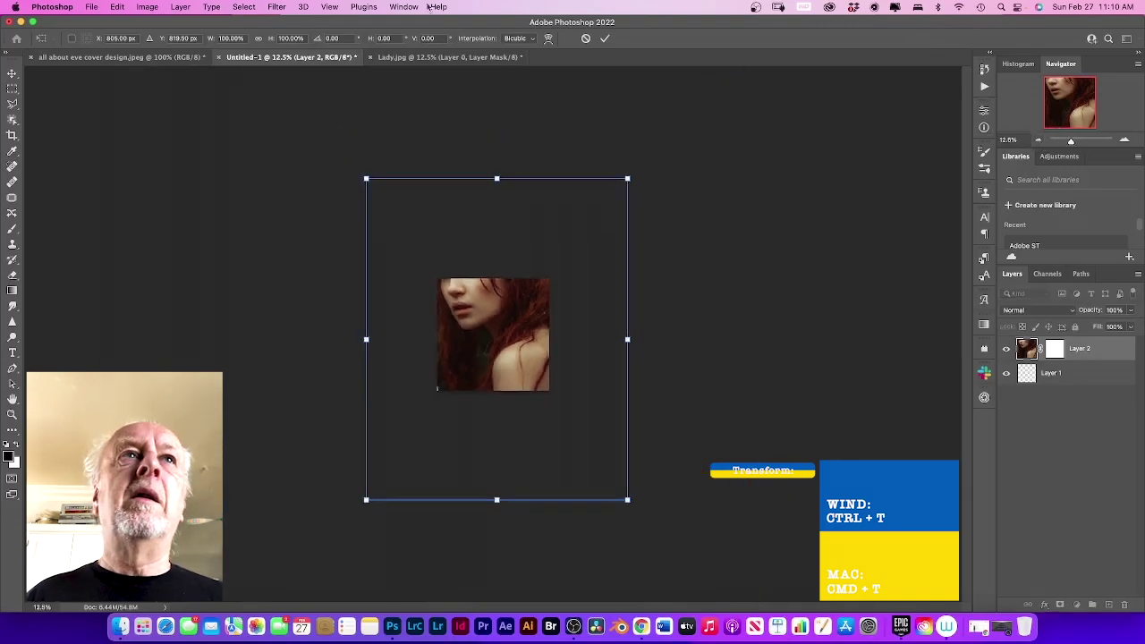
pyautogui.click(233, 39)
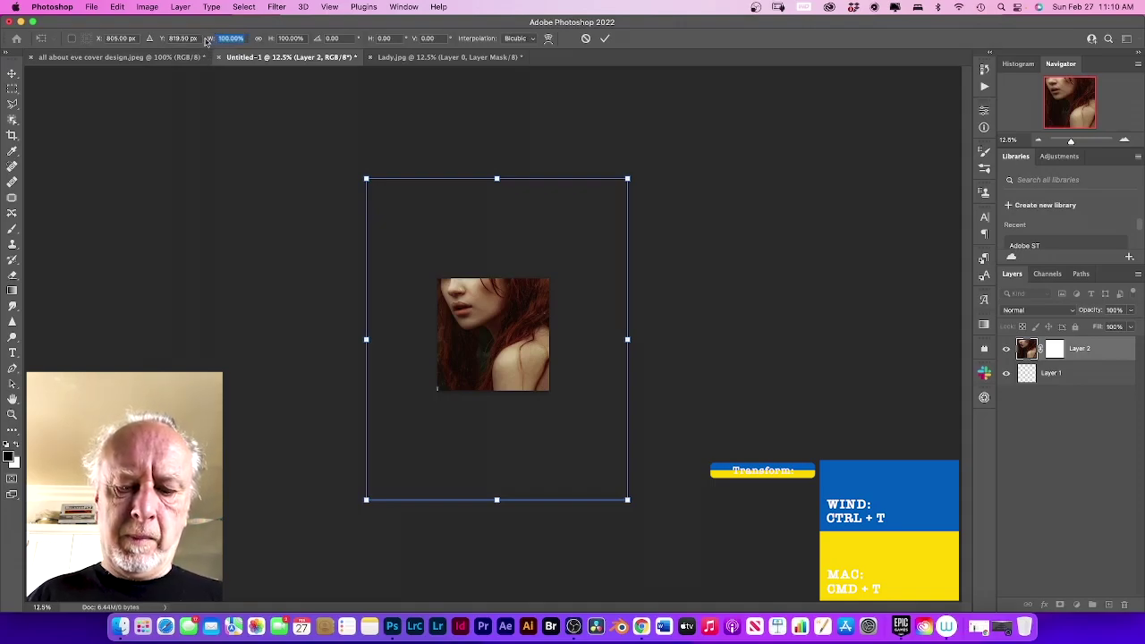
pyautogui.write('25')
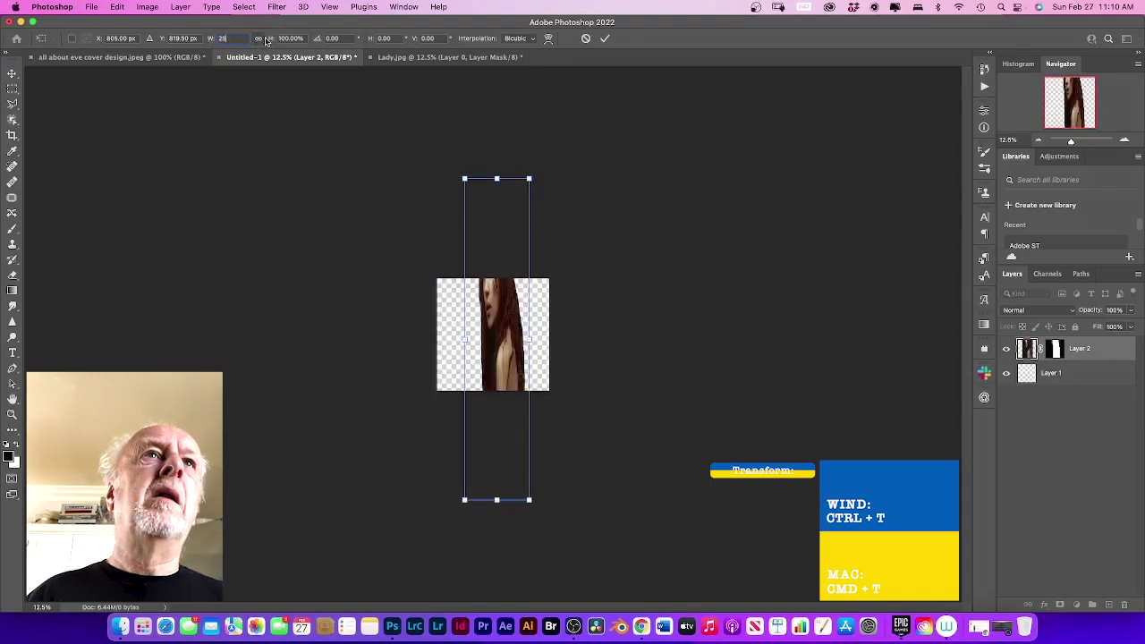
pyautogui.press('Return')
pyautogui.click(258, 37)
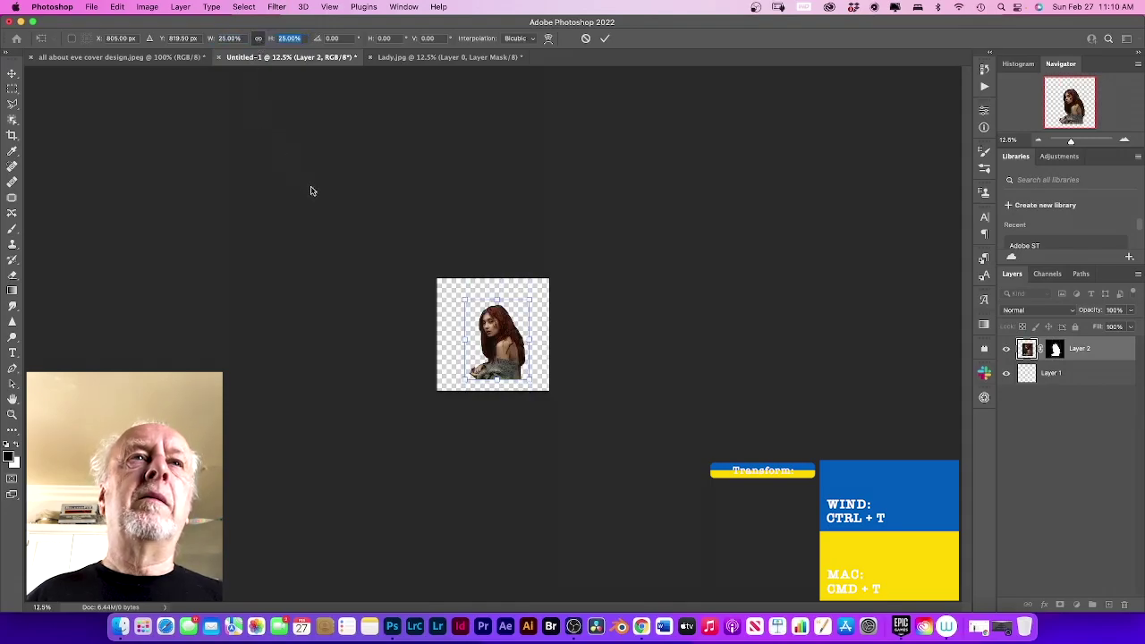
# - Set the woman layer's linked scale to 35% and apply the transform
pyautogui.click(231, 38)
pyautogui.write('35')
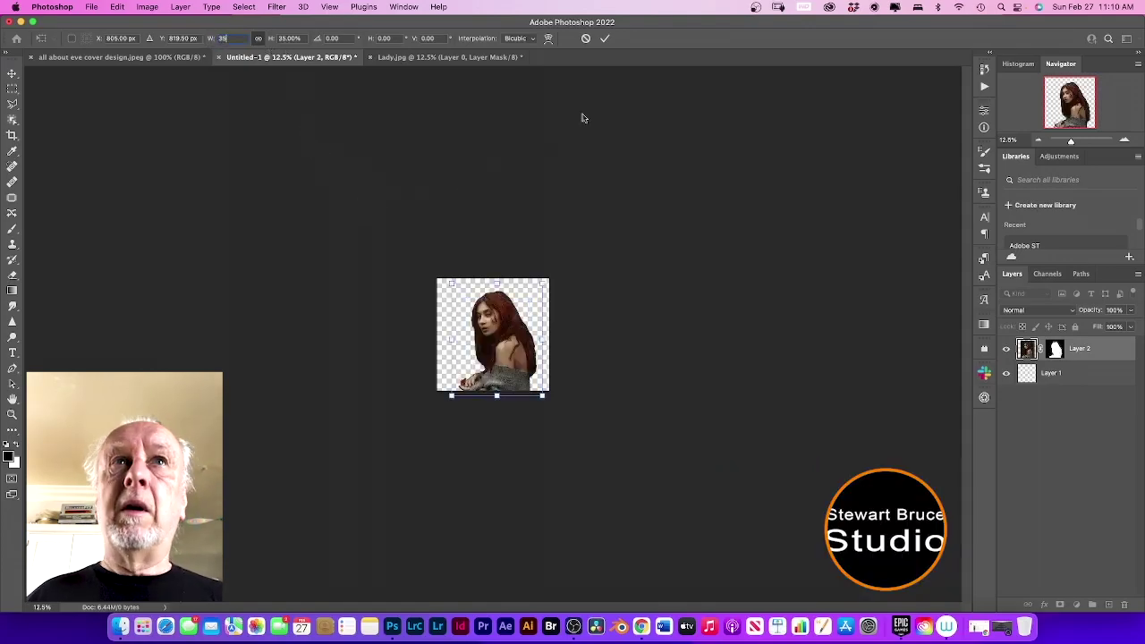
pyautogui.click(604, 39)
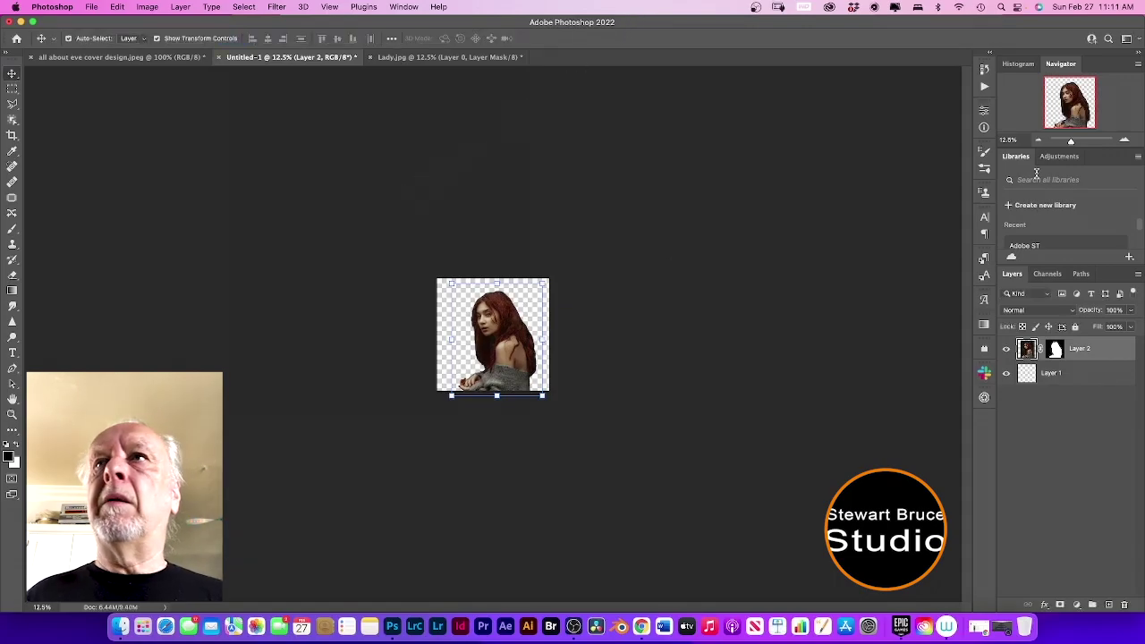
# - Flip the woman layer horizontally and move it up and toward the canvas's right edge
pyautogui.click(1127, 143)
pyautogui.click(1126, 143)
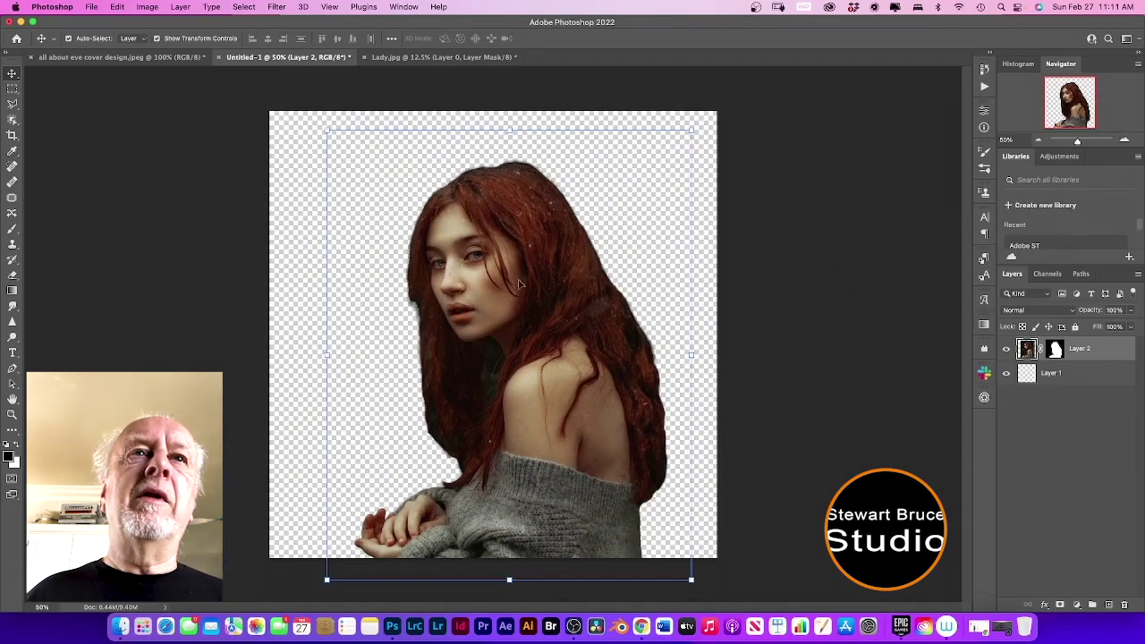
pyautogui.click(118, 8)
pyautogui.click(117, 7)
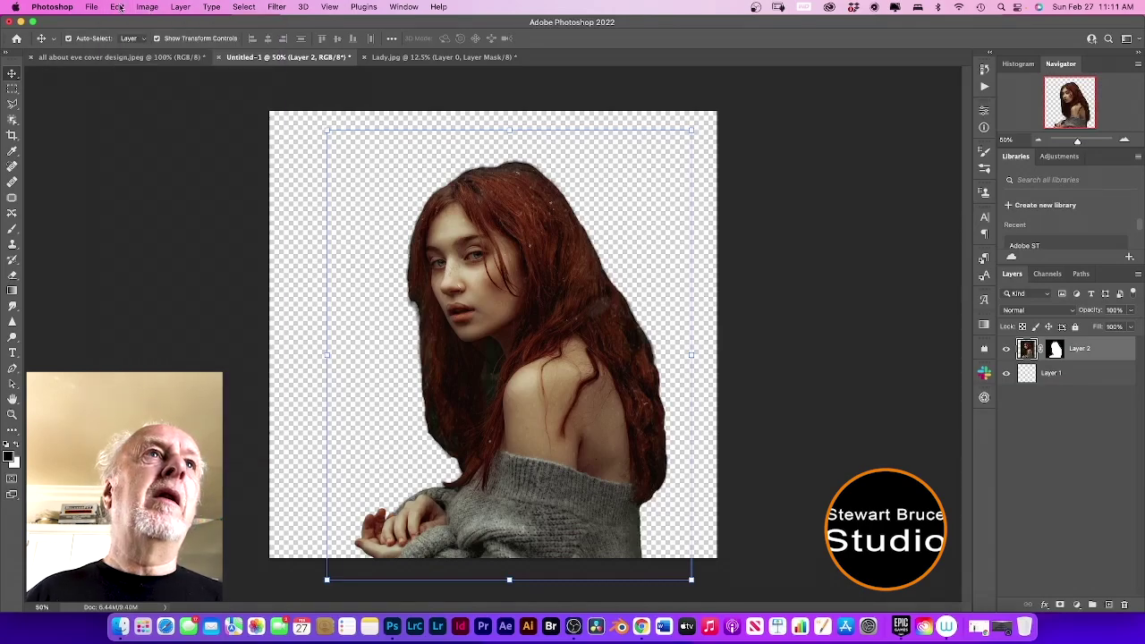
pyautogui.click(117, 7)
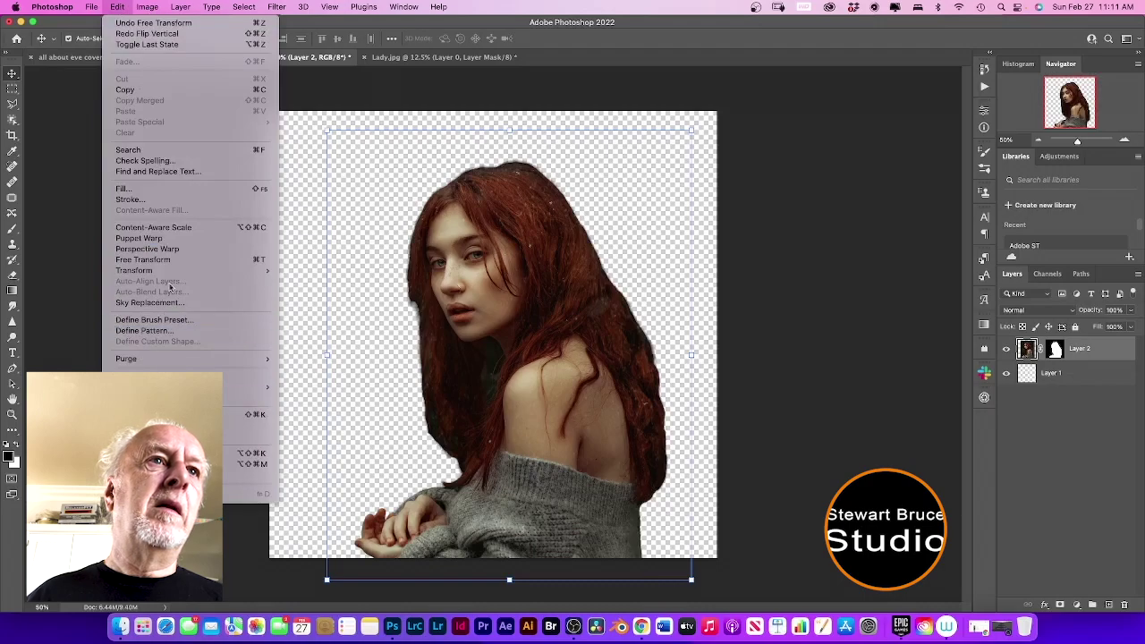
pyautogui.moveTo(169, 272)
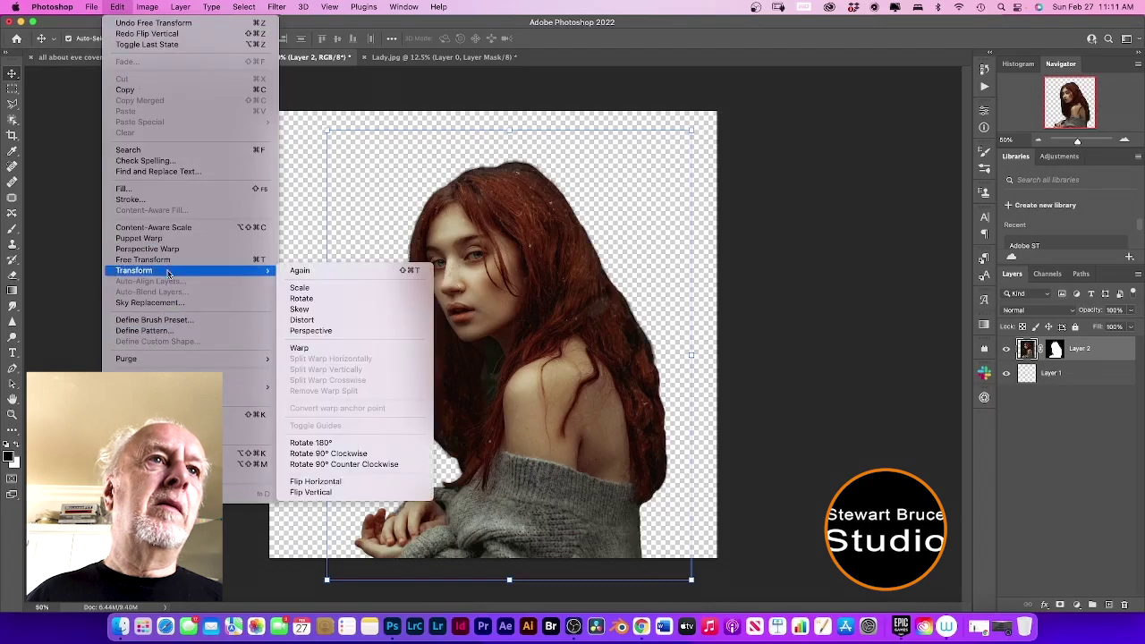
pyautogui.click(318, 481)
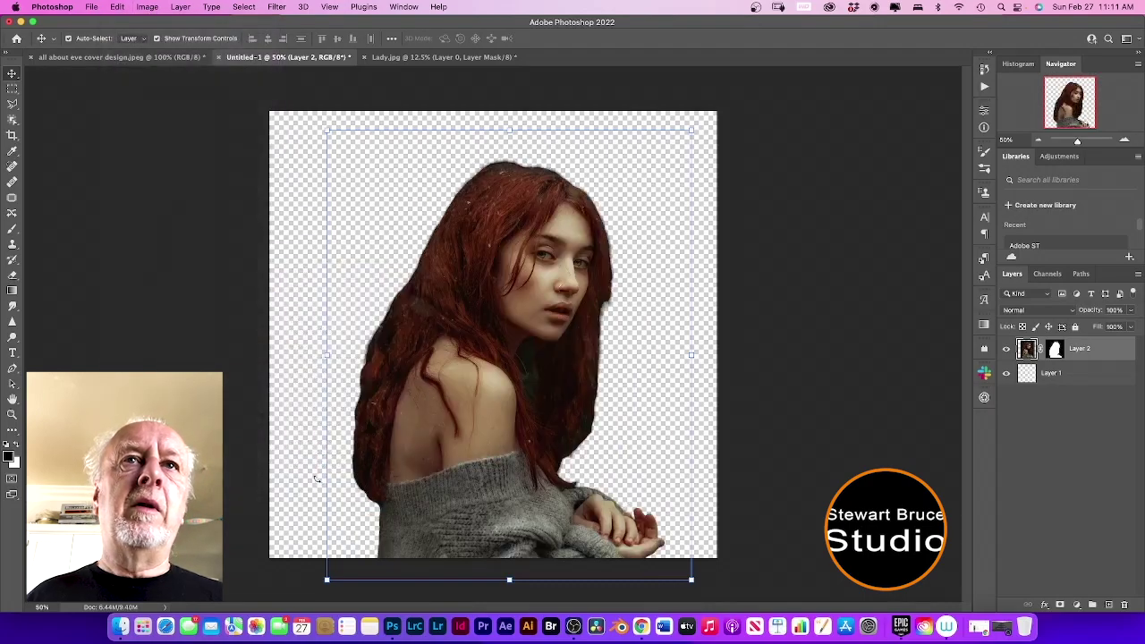
pyautogui.moveTo(476, 386); pyautogui.dragTo(543, 341)
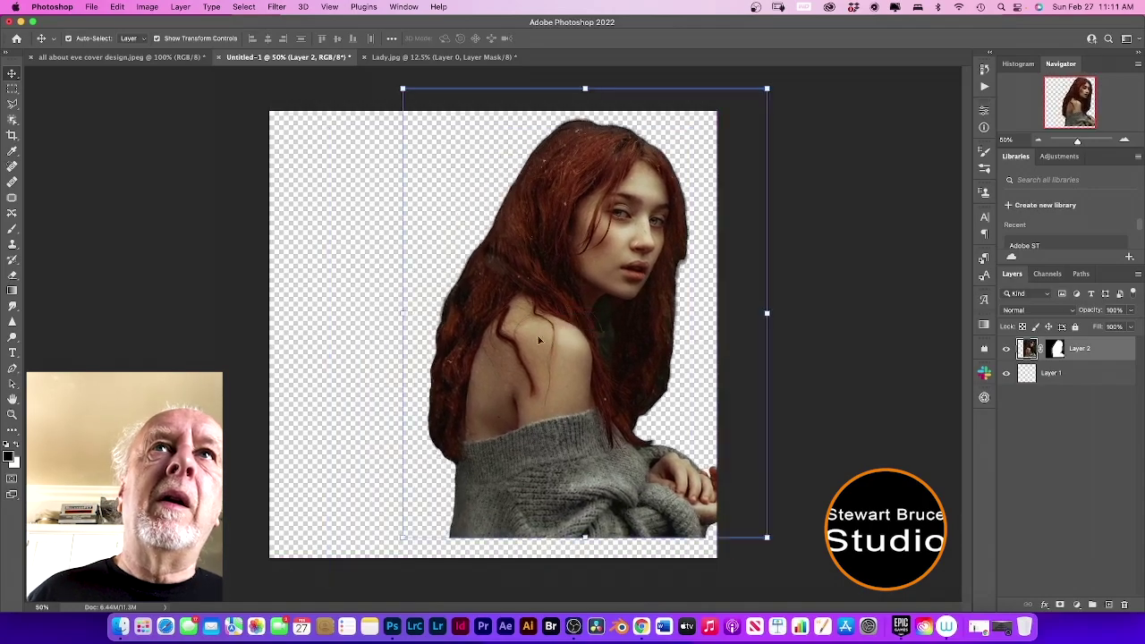
# - Rotate the woman layer clockwise by about 7 degrees, enlarge it to about 102%, nudge it toward the canvas's right edge and apply the transform
pyautogui.click(780, 82)
pyautogui.moveTo(780, 82); pyautogui.dragTo(807, 109)
pyautogui.moveTo(615, 238)
pyautogui.mouseDown()
pyautogui.moveTo(601, 199)
pyautogui.moveTo(622, 240)
pyautogui.mouseUp()
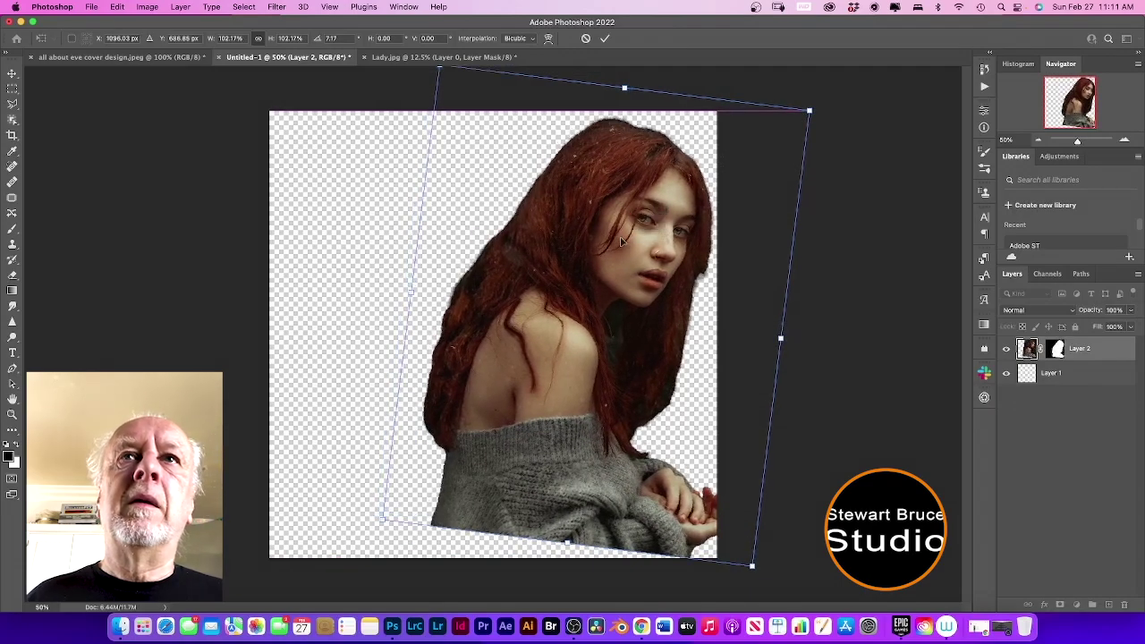
pyautogui.click(604, 38)
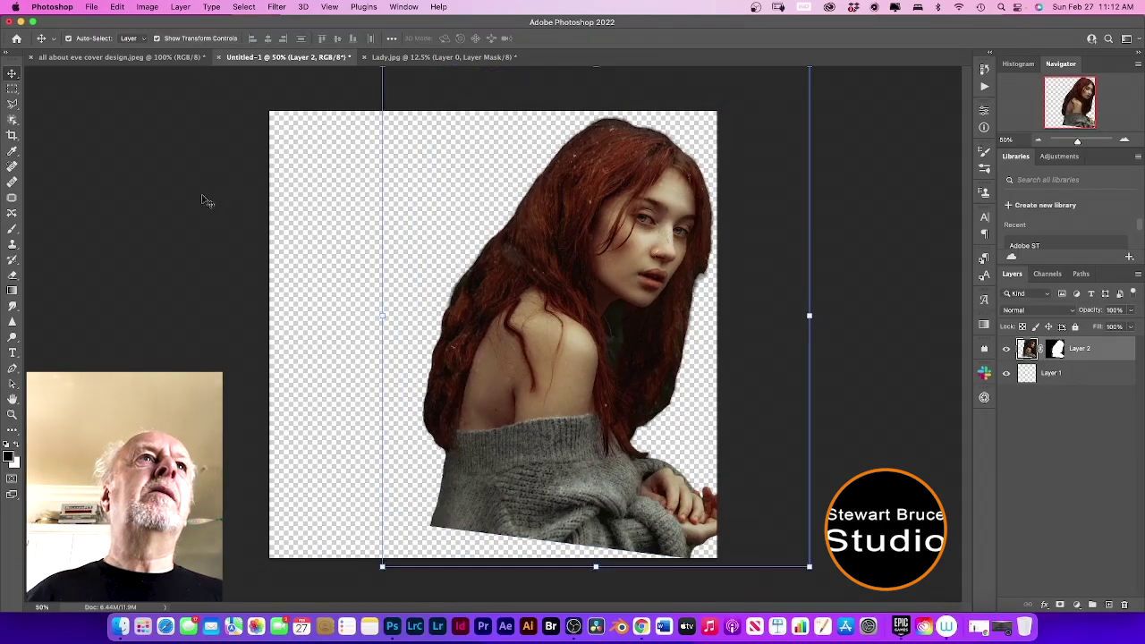
# - Add a new layer, fill it with black and place it beneath the woman layer
pyautogui.click(1110, 606)
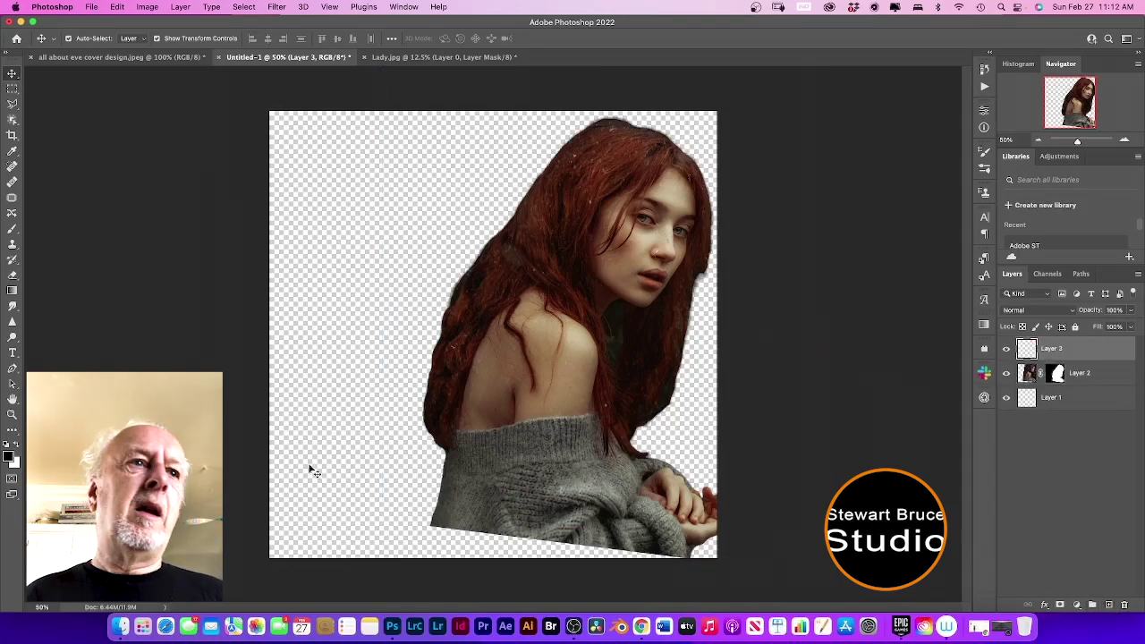
pyautogui.click(13, 430)
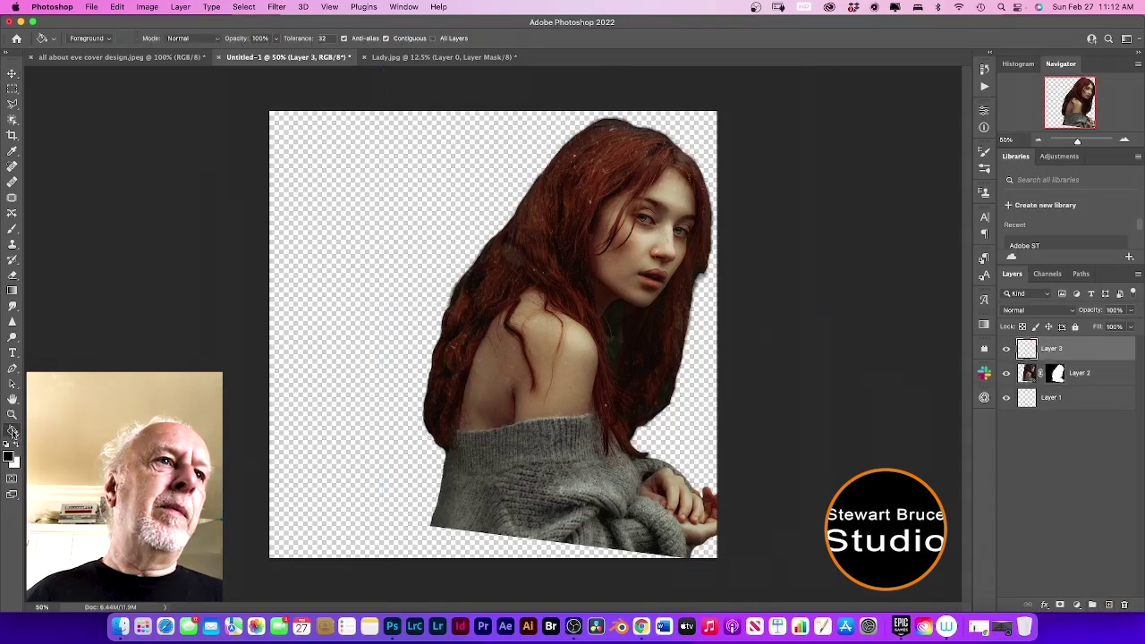
pyautogui.click(334, 409)
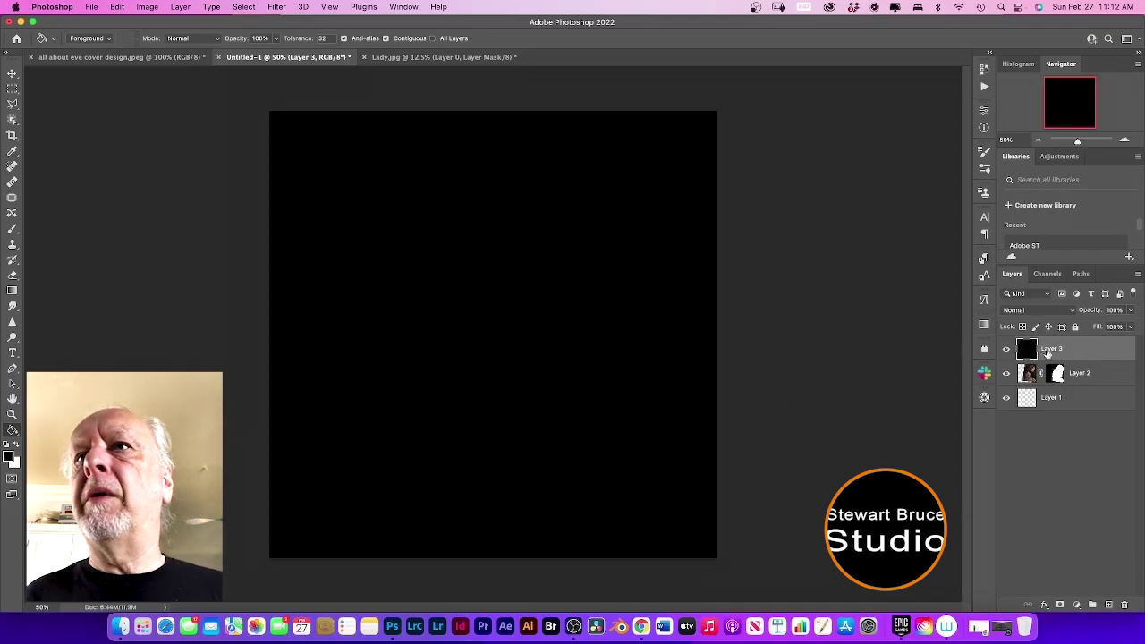
pyautogui.moveTo(1026, 370); pyautogui.dragTo(1024, 388)
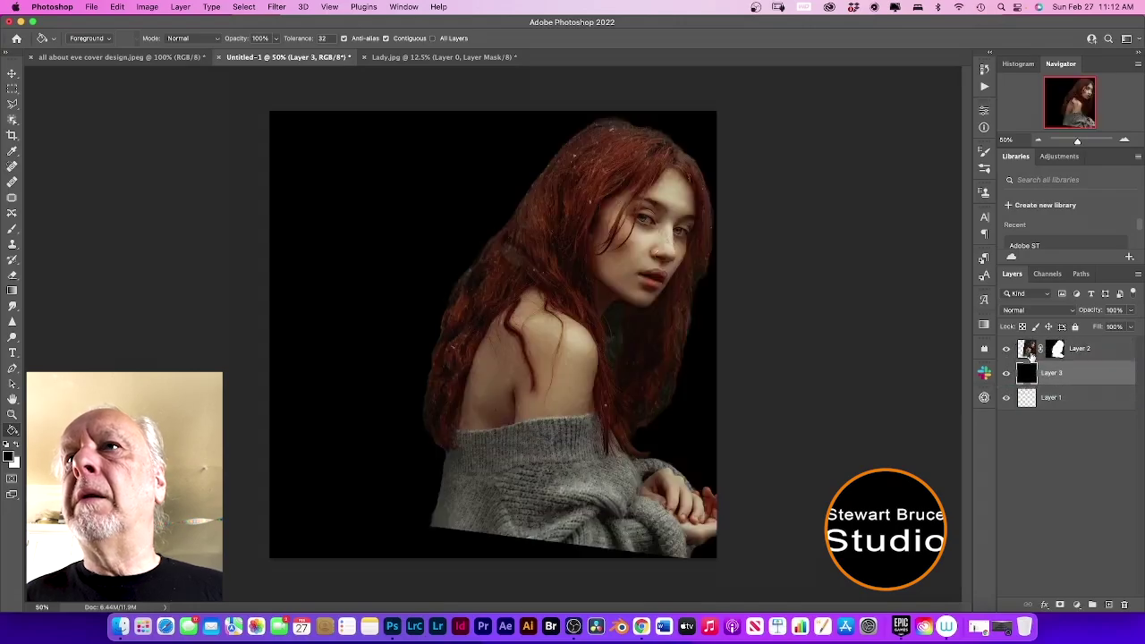
# - Rename the woman layer as Lady and the black layer as Black Background, then select the Lady layer
pyautogui.doubleClick(1081, 349)
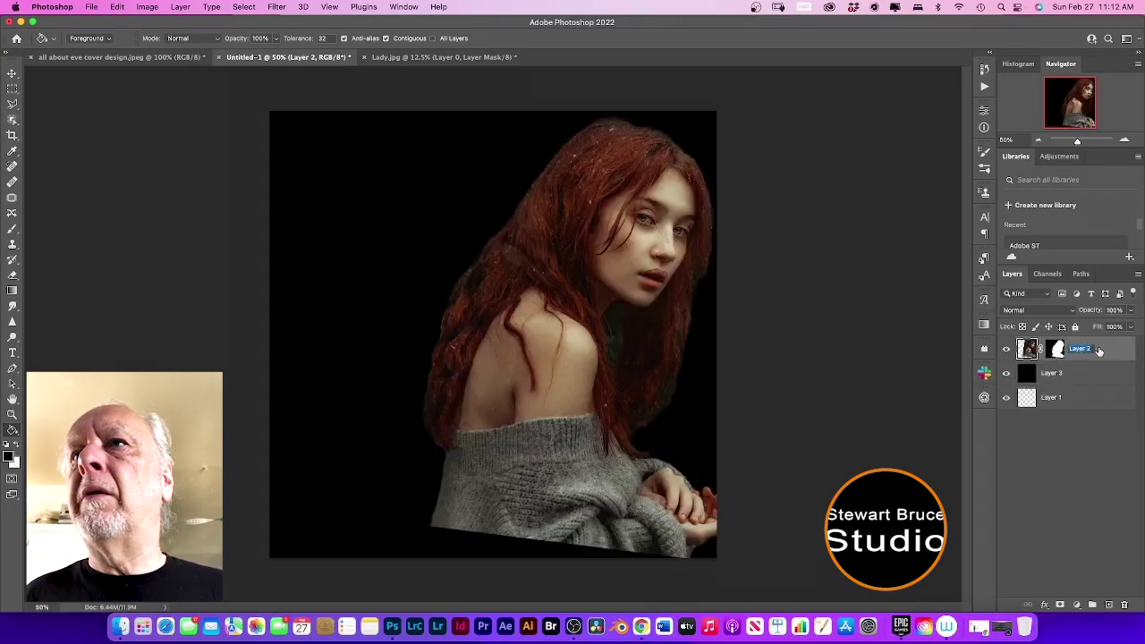
pyautogui.write('Lady')
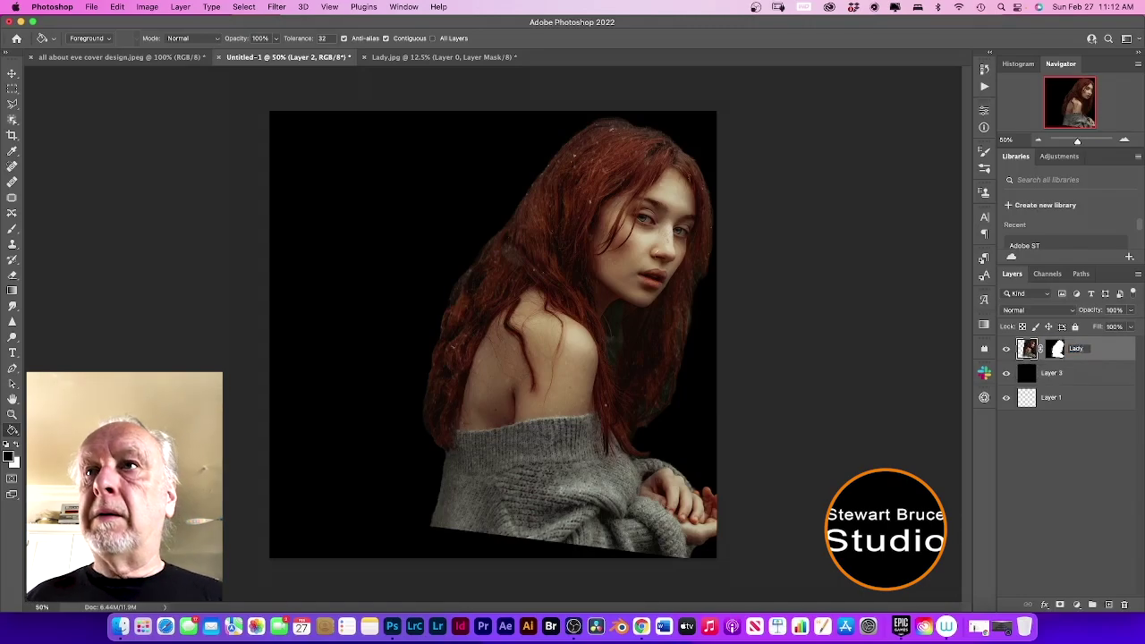
pyautogui.press('Return')
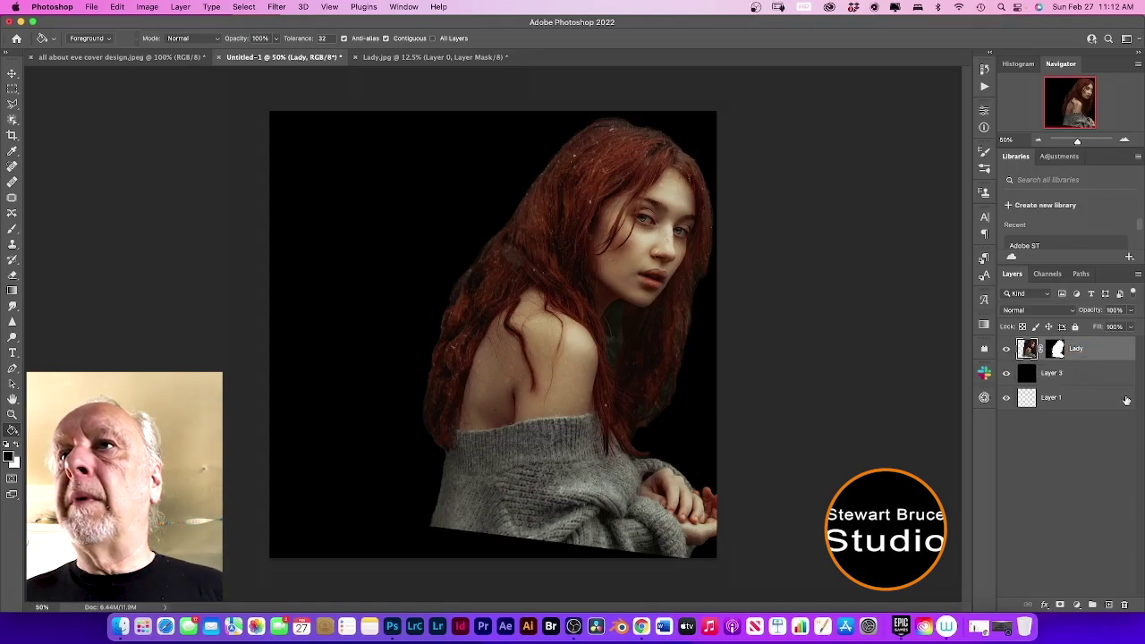
pyautogui.click(1052, 374)
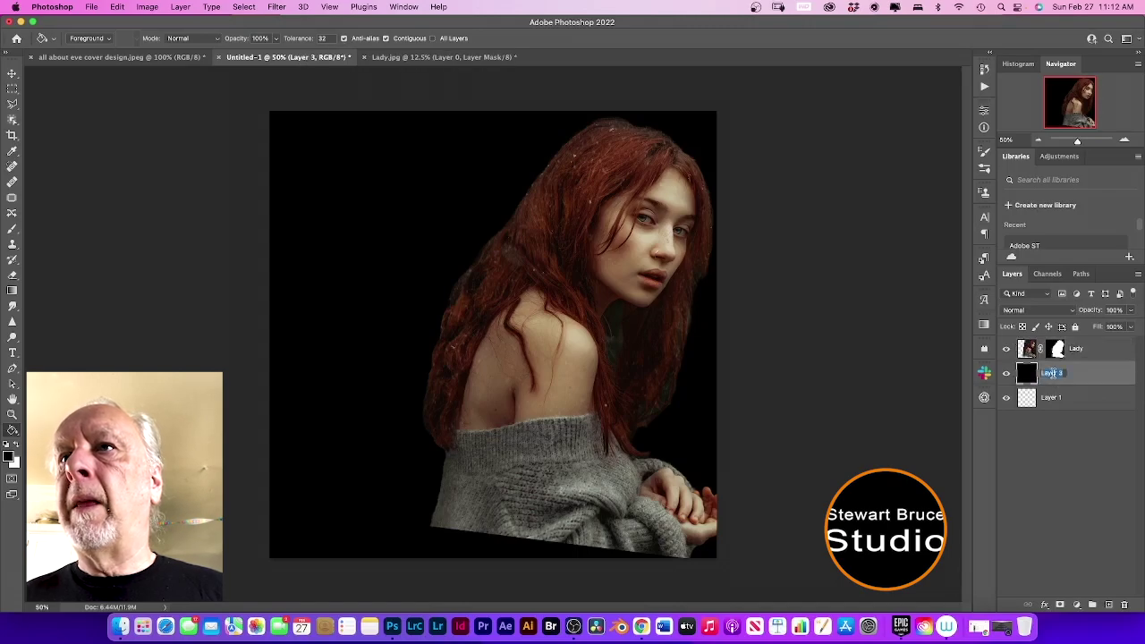
pyautogui.write('Black Background')
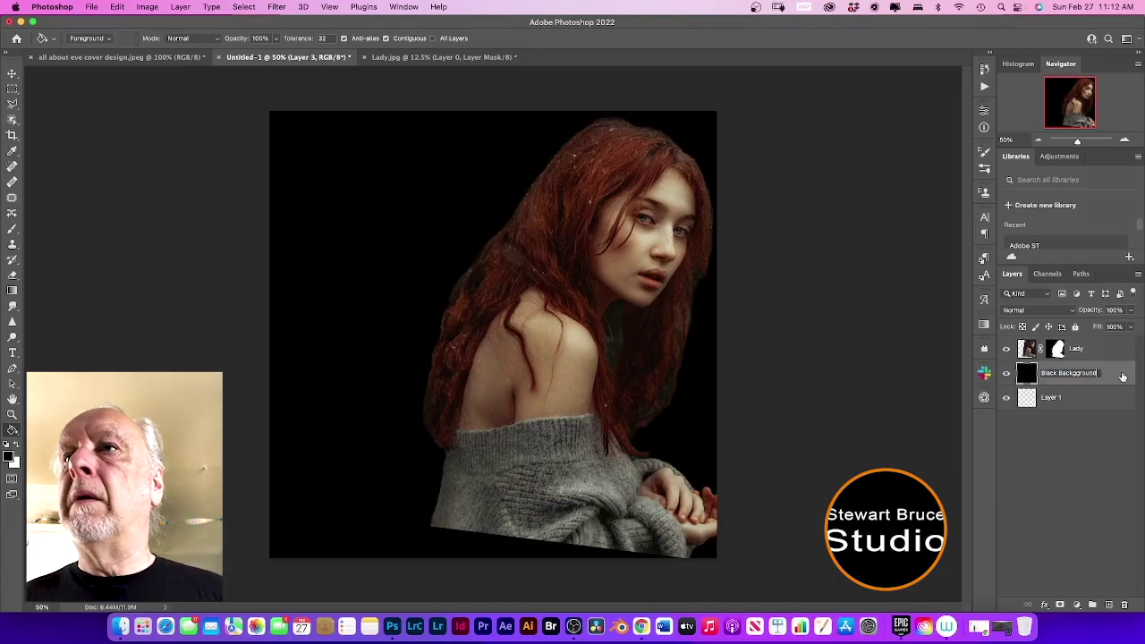
pyautogui.click(1123, 377)
pyautogui.click(1020, 354)
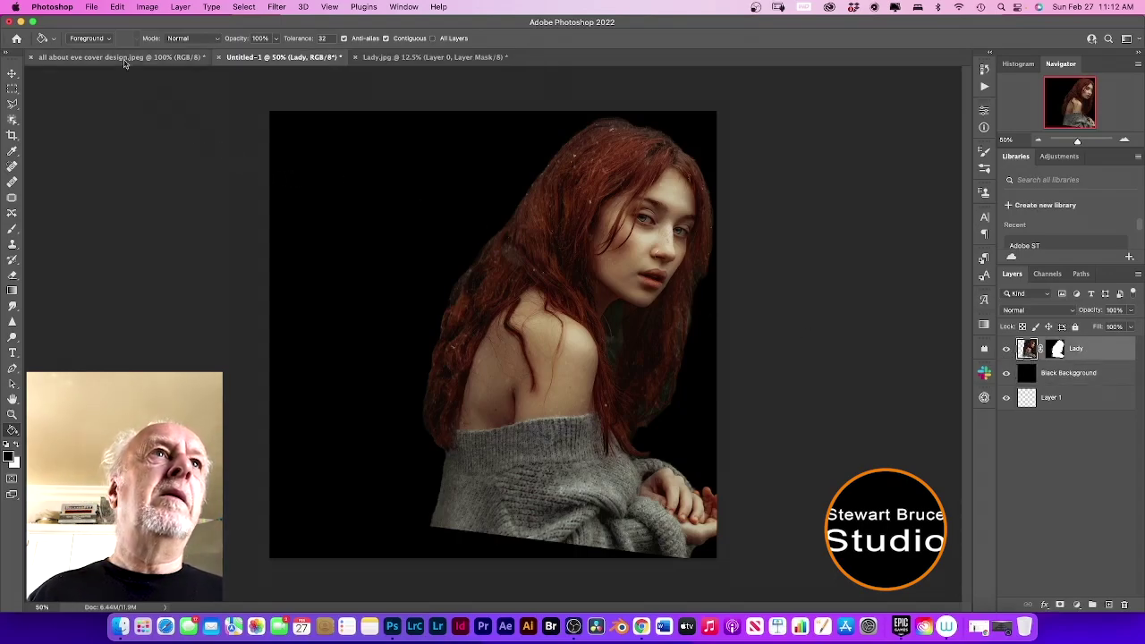
# - Open Wolf.jpg from the Photographys folder
pyautogui.click(90, 7)
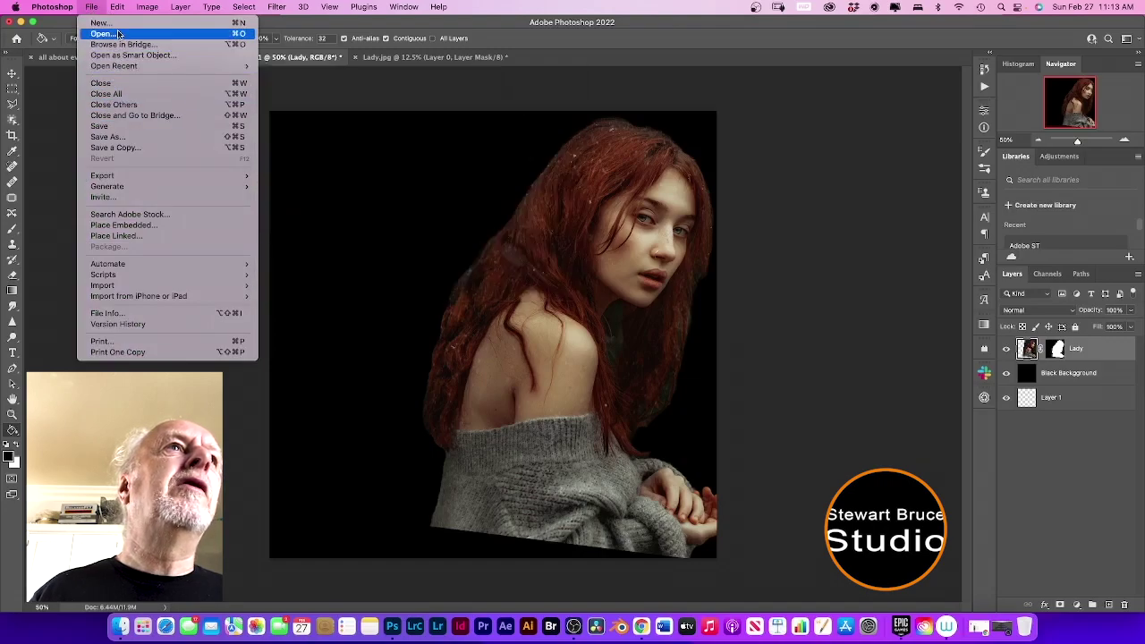
pyautogui.click(119, 34)
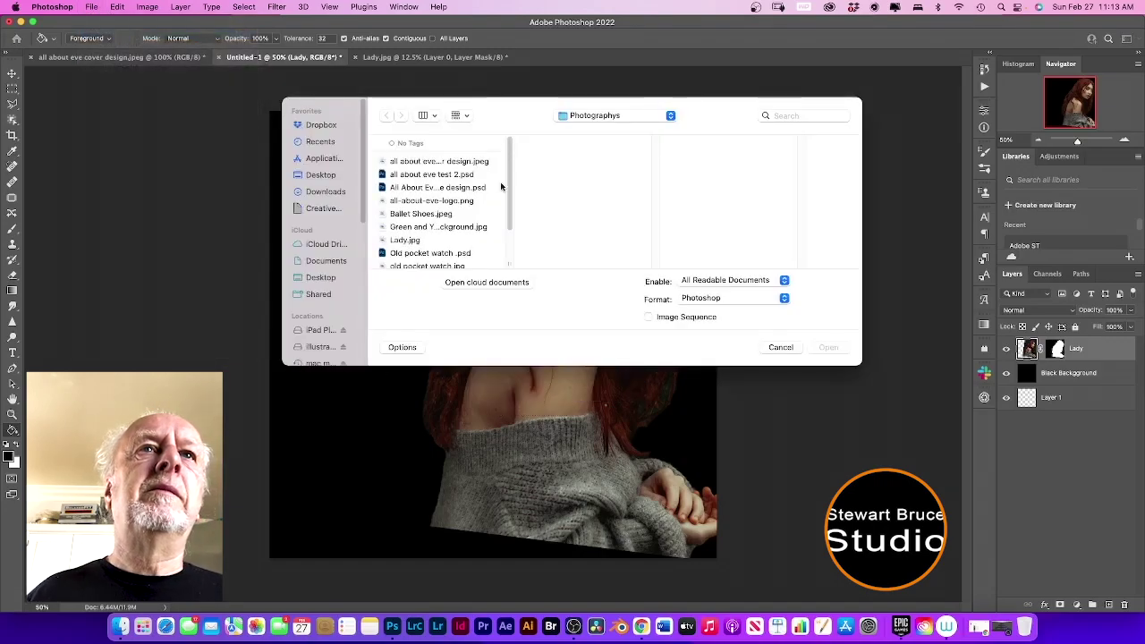
pyautogui.scroll(-3, 419, 219)
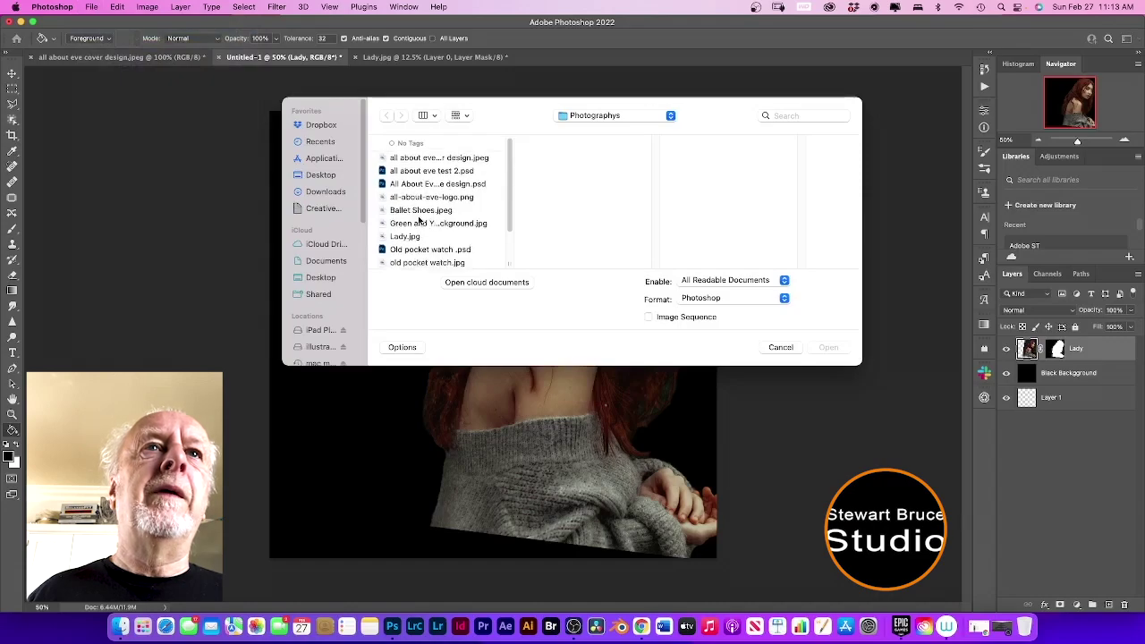
pyautogui.scroll(-3, 418, 217)
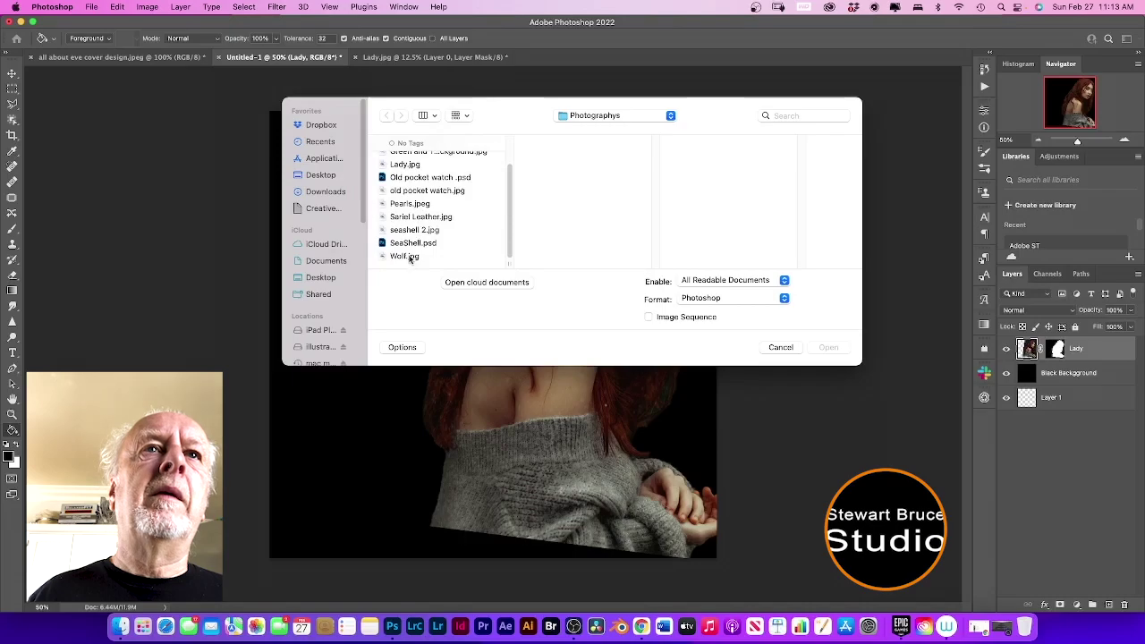
pyautogui.click(409, 258)
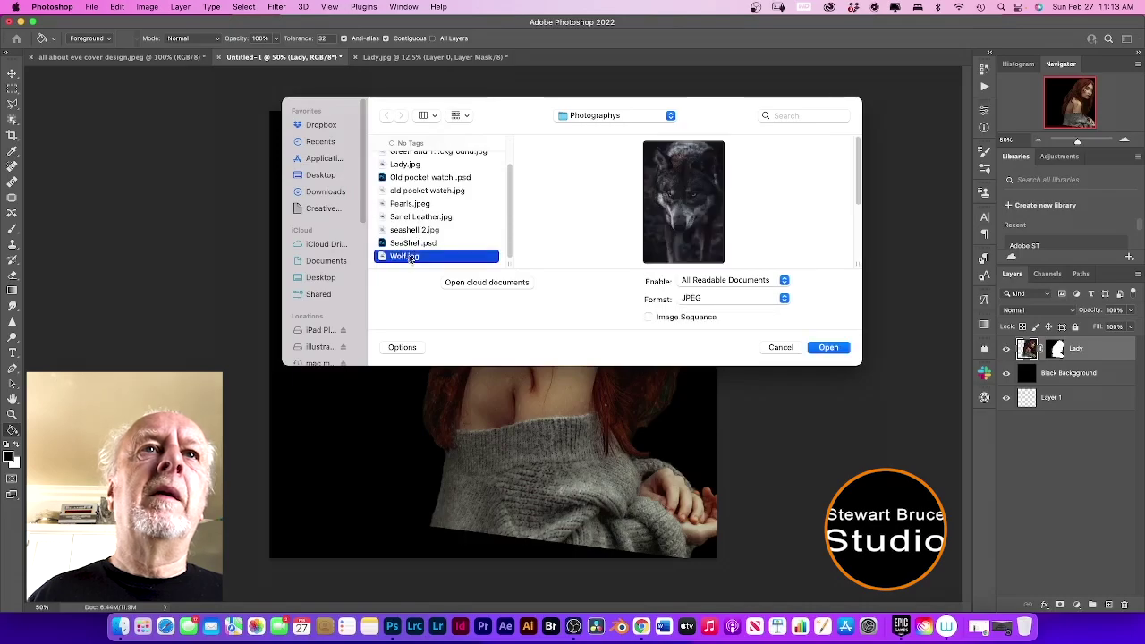
pyautogui.click(828, 348)
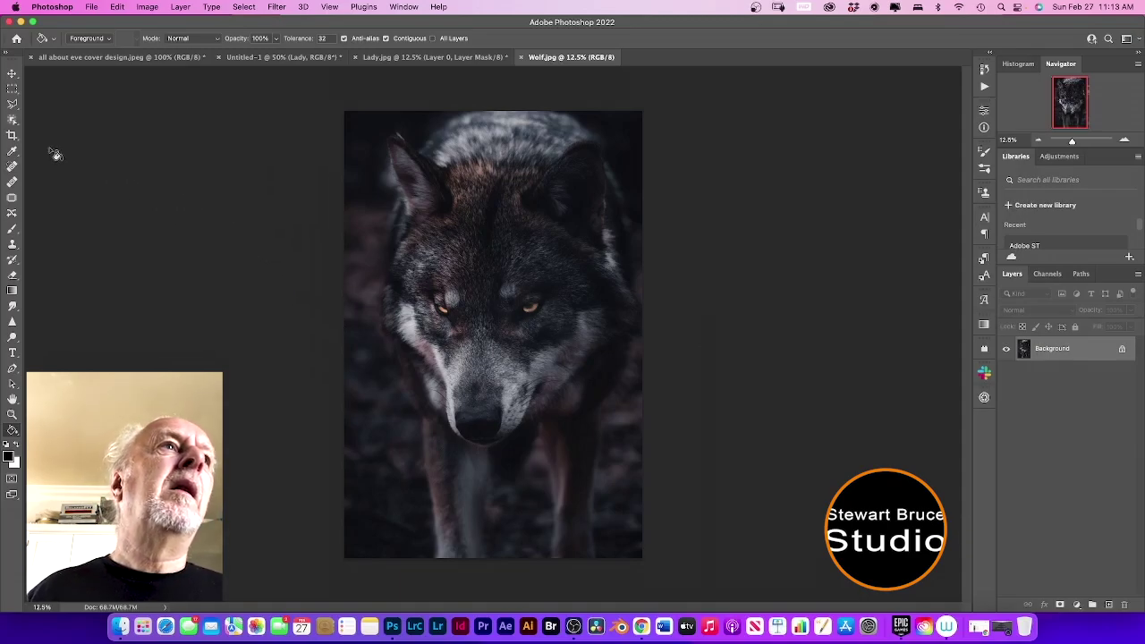
# - Select the wolf with the Object Selection tool and mask out its background with a layer mask
pyautogui.click(12, 120)
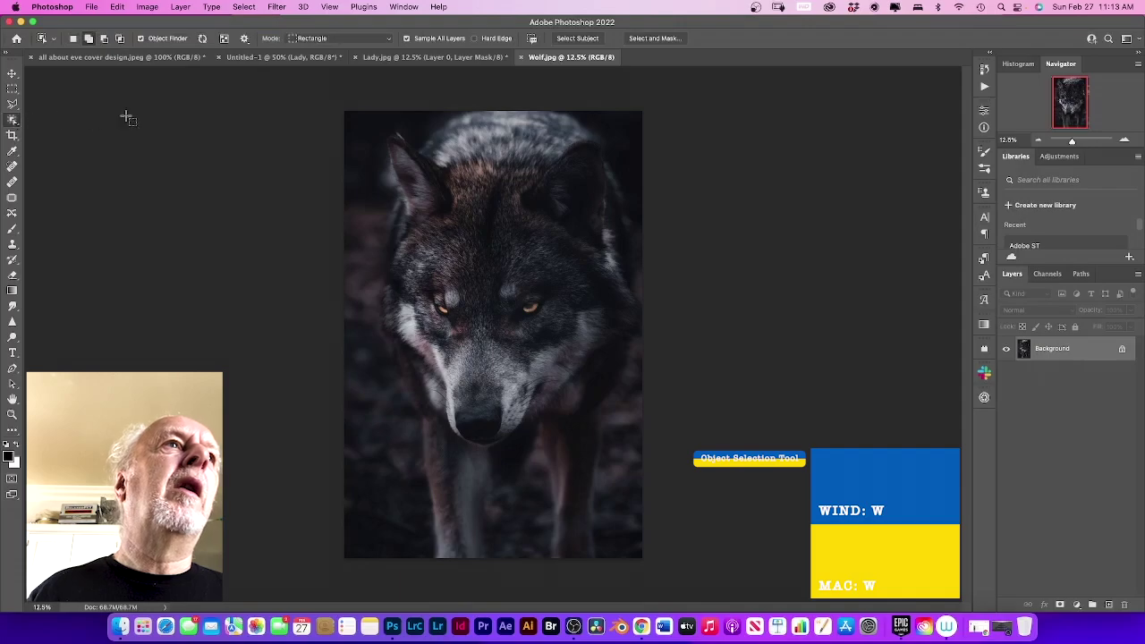
pyautogui.moveTo(374, 111); pyautogui.dragTo(646, 519)
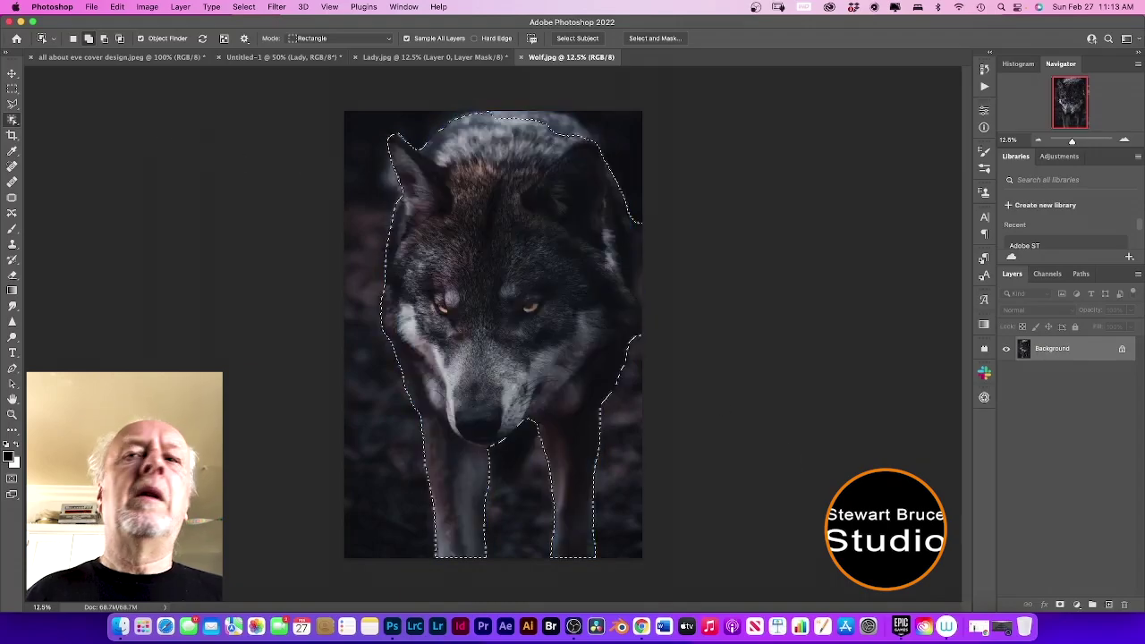
pyautogui.click(1060, 605)
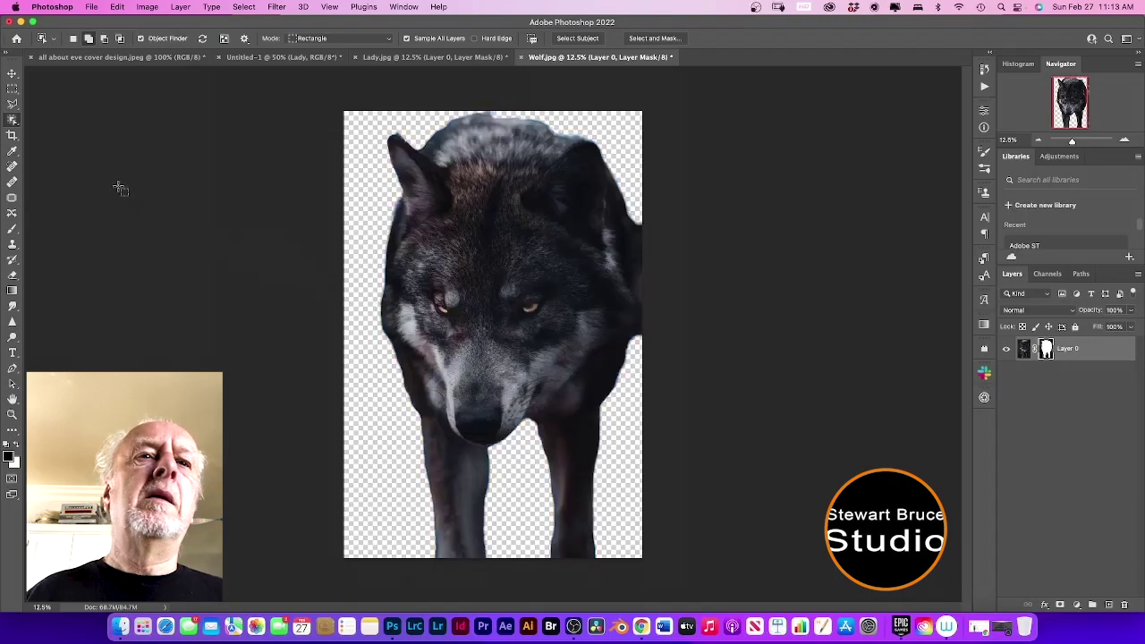
# - Crop the wolf image from below, cutting off the lower legs just beneath the muzzle
pyautogui.click(12, 135)
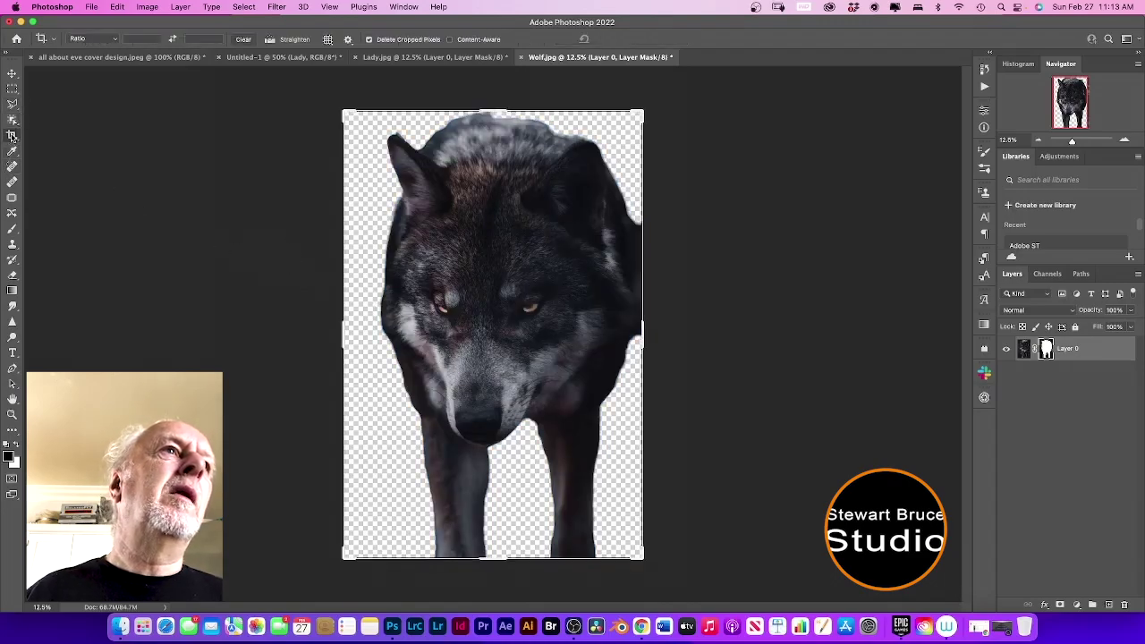
pyautogui.click(500, 560)
pyautogui.moveTo(500, 561)
pyautogui.mouseDown()
pyautogui.moveTo(498, 469)
pyautogui.moveTo(503, 516)
pyautogui.mouseUp()
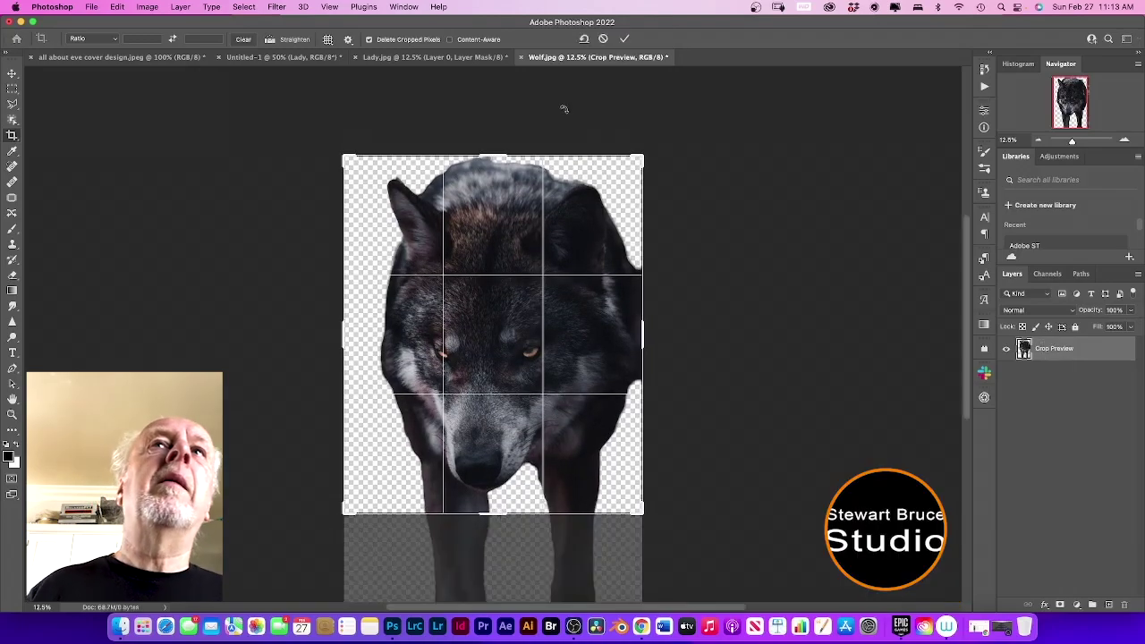
pyautogui.click(624, 38)
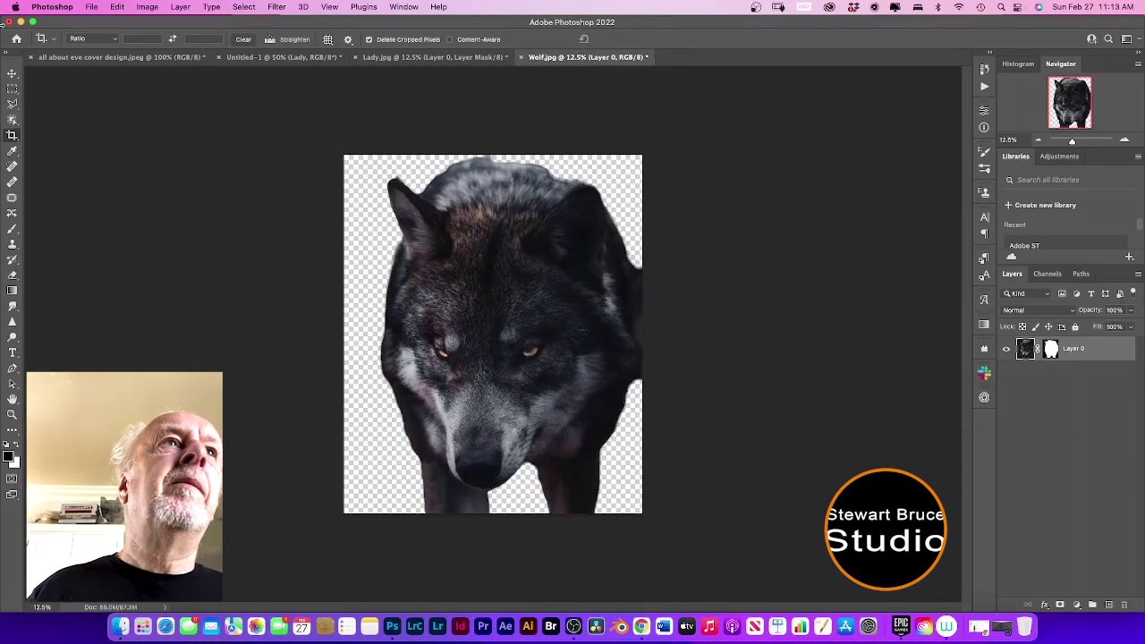
# - Move the masked wolf layer from Wolf.jpg into the Untitled-1 document, above the Lady layer
pyautogui.click(13, 74)
pyautogui.moveTo(507, 313); pyautogui.dragTo(259, 57)
pyautogui.moveTo(292, 97); pyautogui.dragTo(361, 340)
pyautogui.click(686, 350)
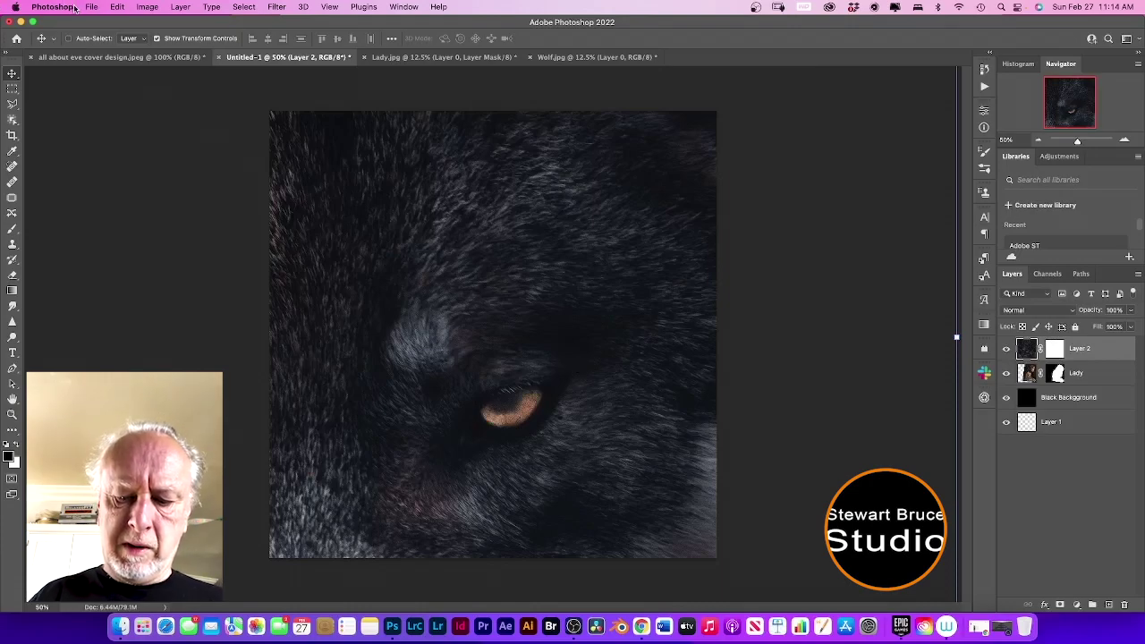
# - Free-transform the wolf layer, scaling it to 25% with width and height linked, and apply the transform
pyautogui.press('super+t')
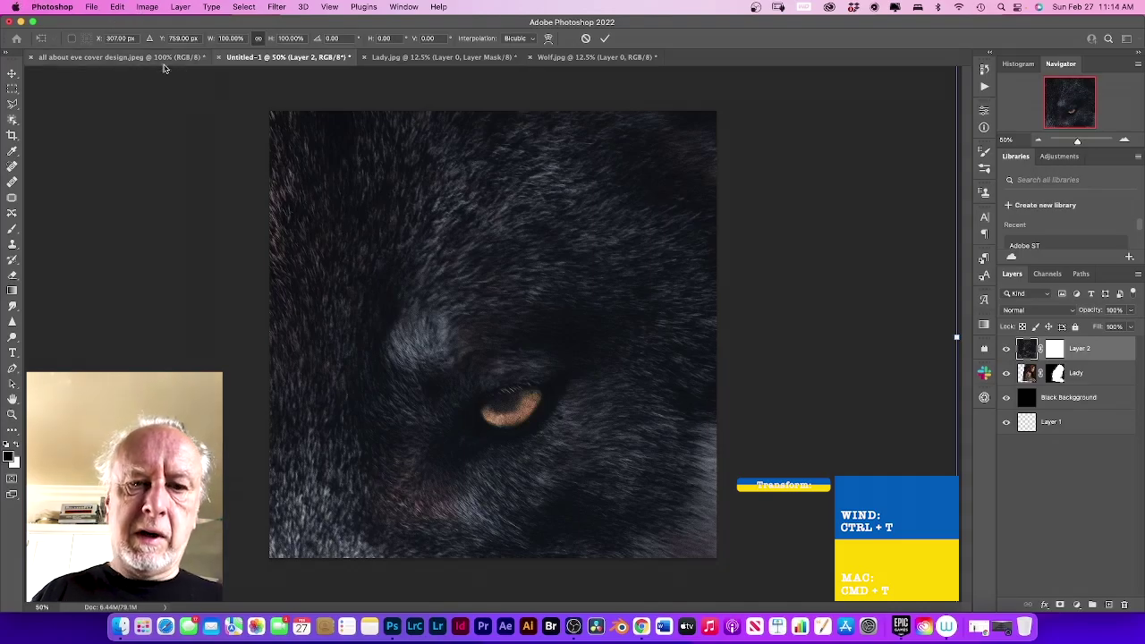
pyautogui.click(1038, 140)
pyautogui.click(1037, 140)
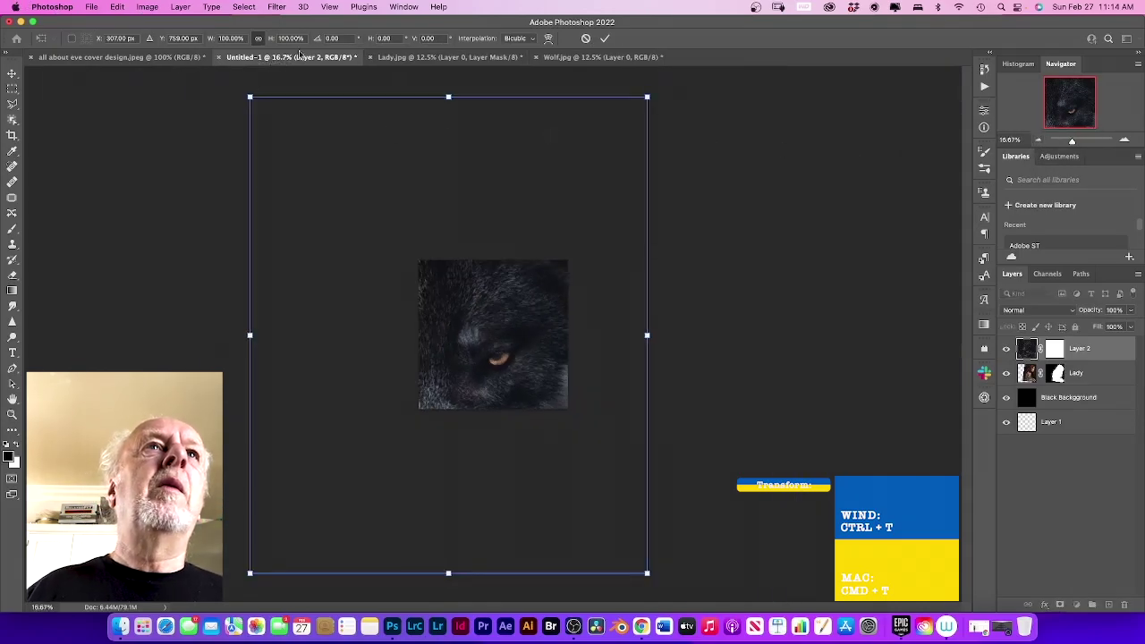
pyautogui.click(231, 38)
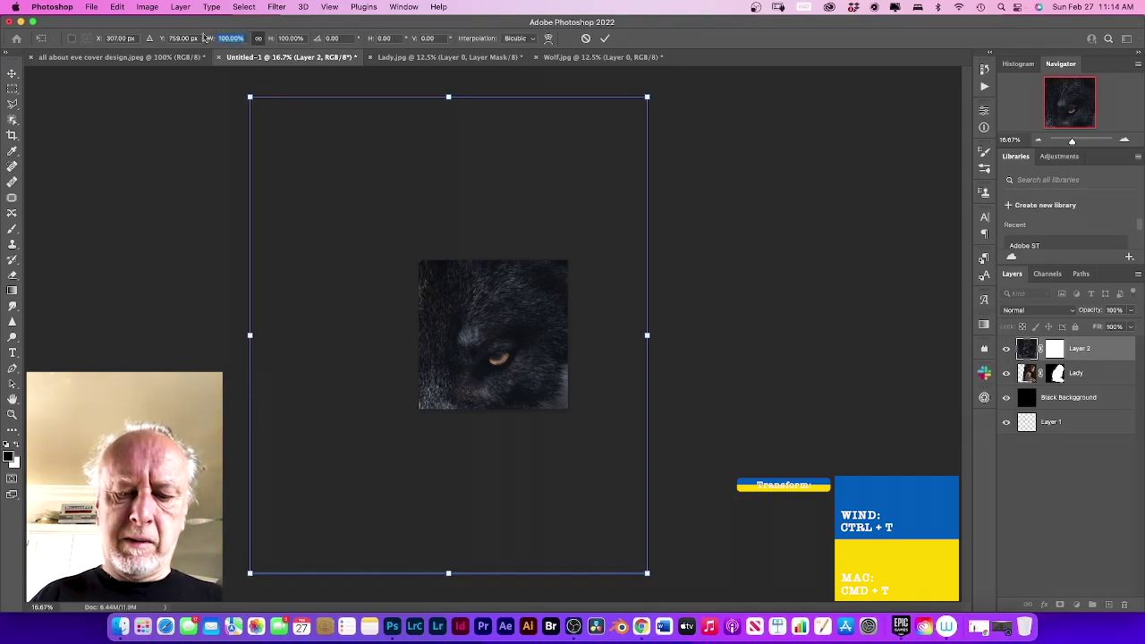
pyautogui.write('25')
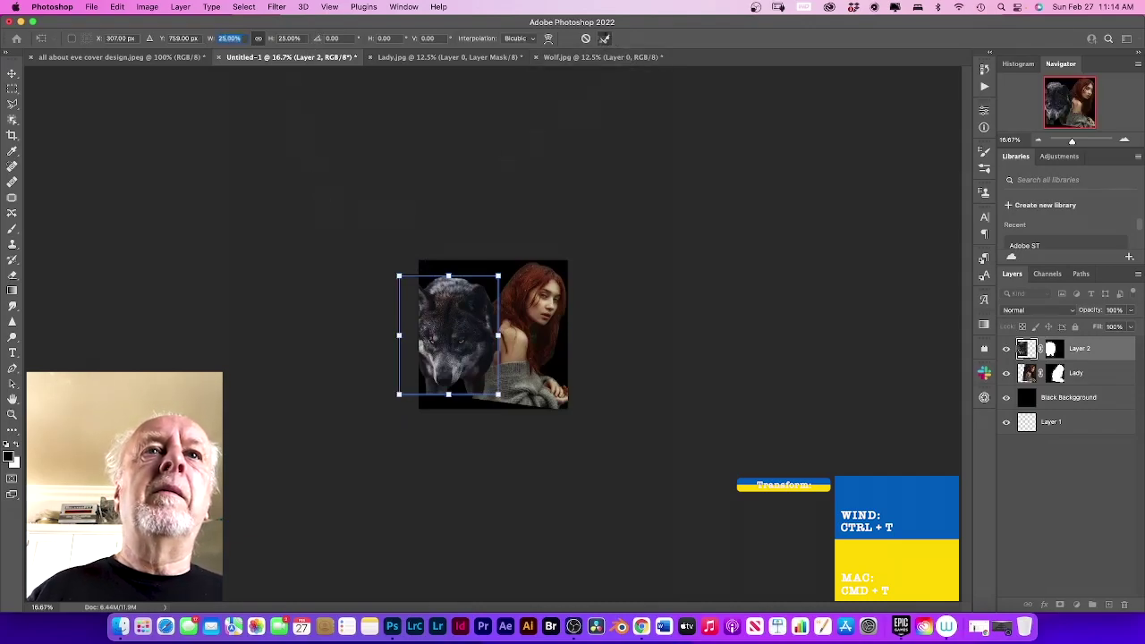
pyautogui.click(605, 38)
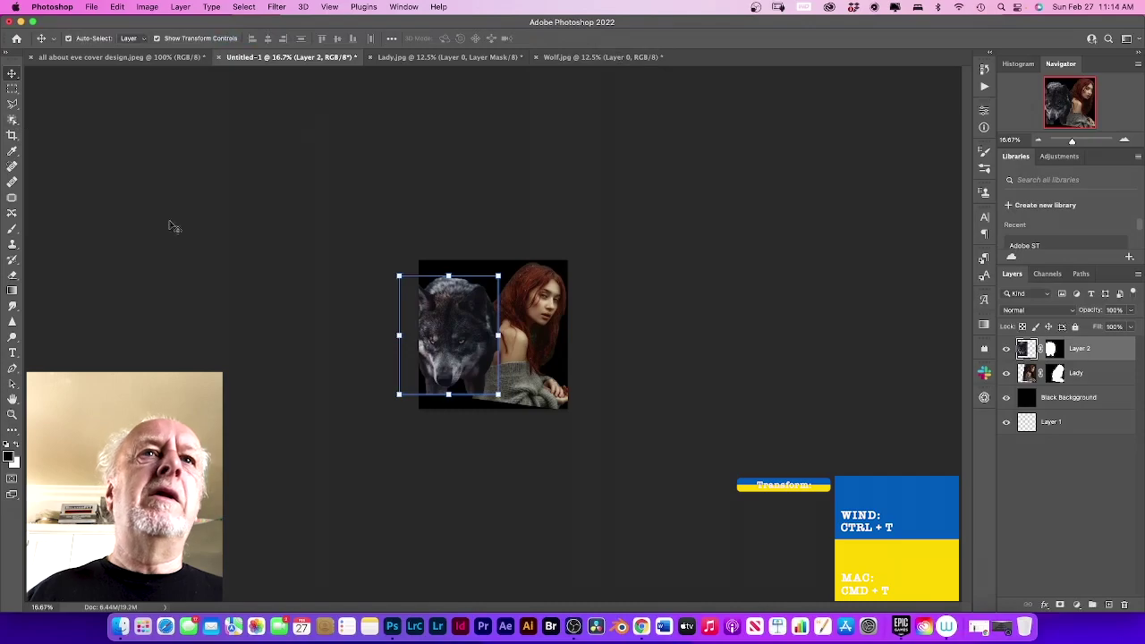
# - Move the wolf down to the canvas's lower-left corner, enlarge it proportionally to about 108%, and apply the transform
pyautogui.moveTo(463, 355); pyautogui.dragTo(460, 379)
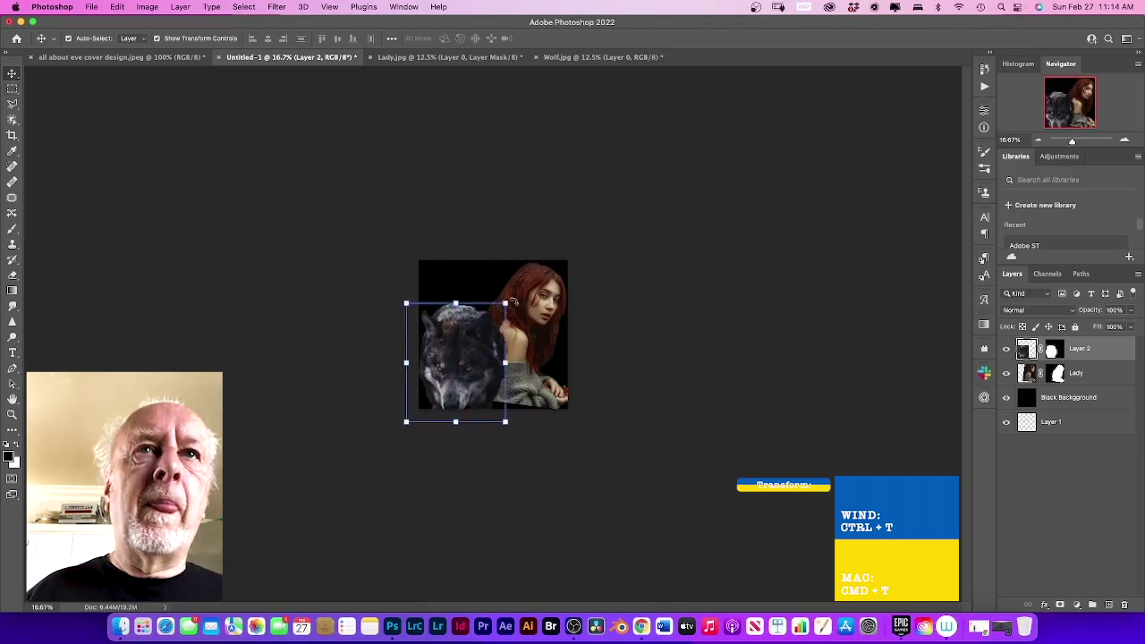
pyautogui.moveTo(506, 305); pyautogui.dragTo(512, 296)
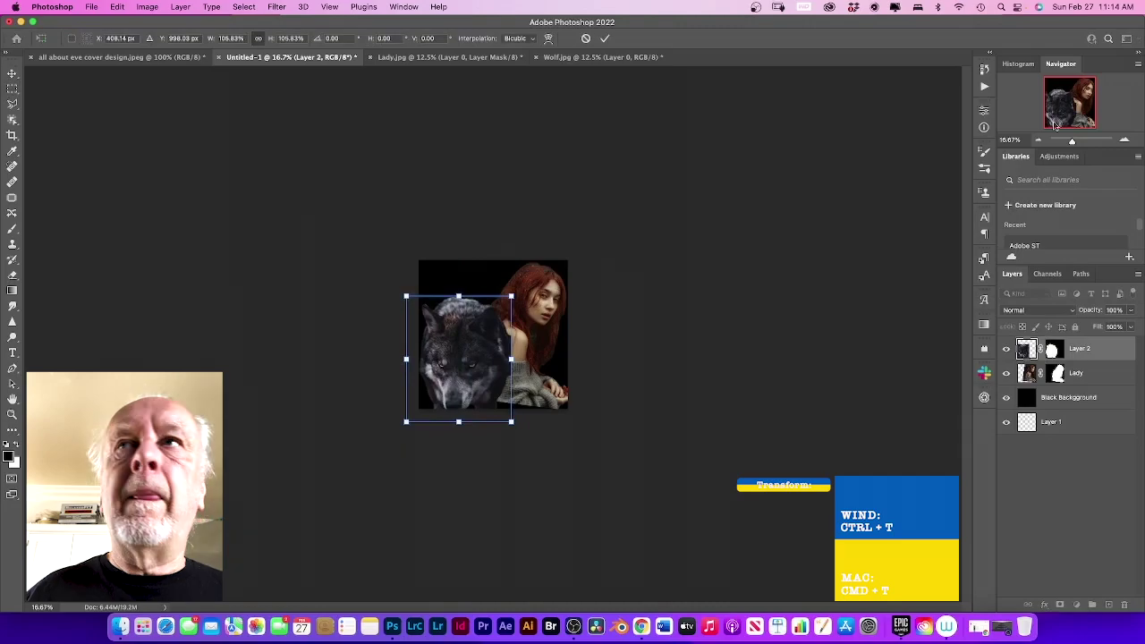
pyautogui.click(1124, 140)
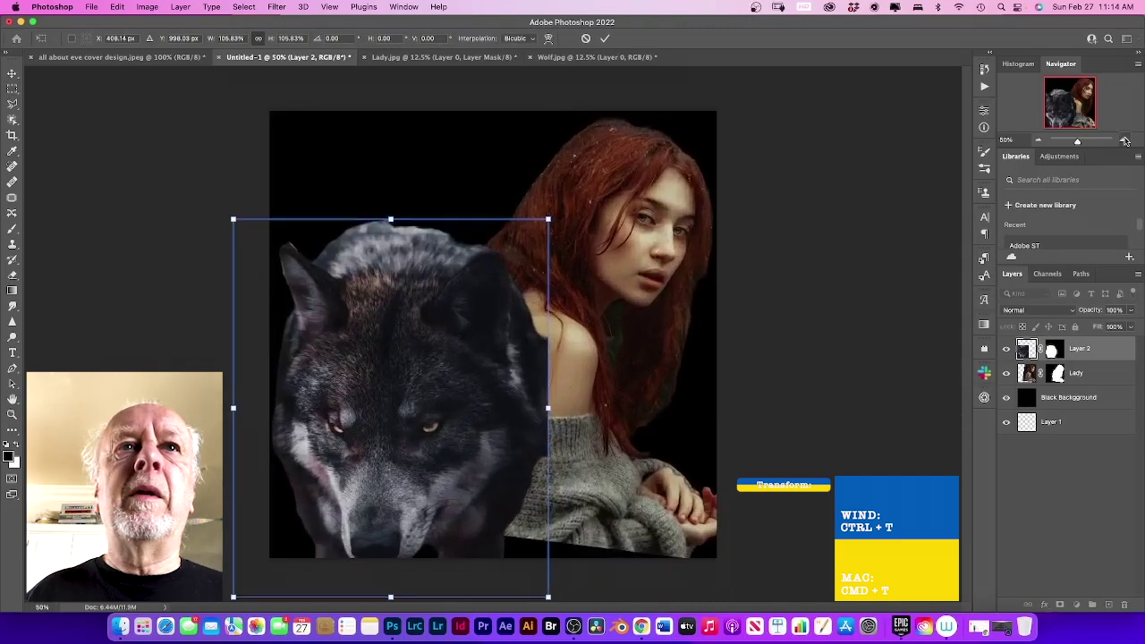
pyautogui.click(1124, 140)
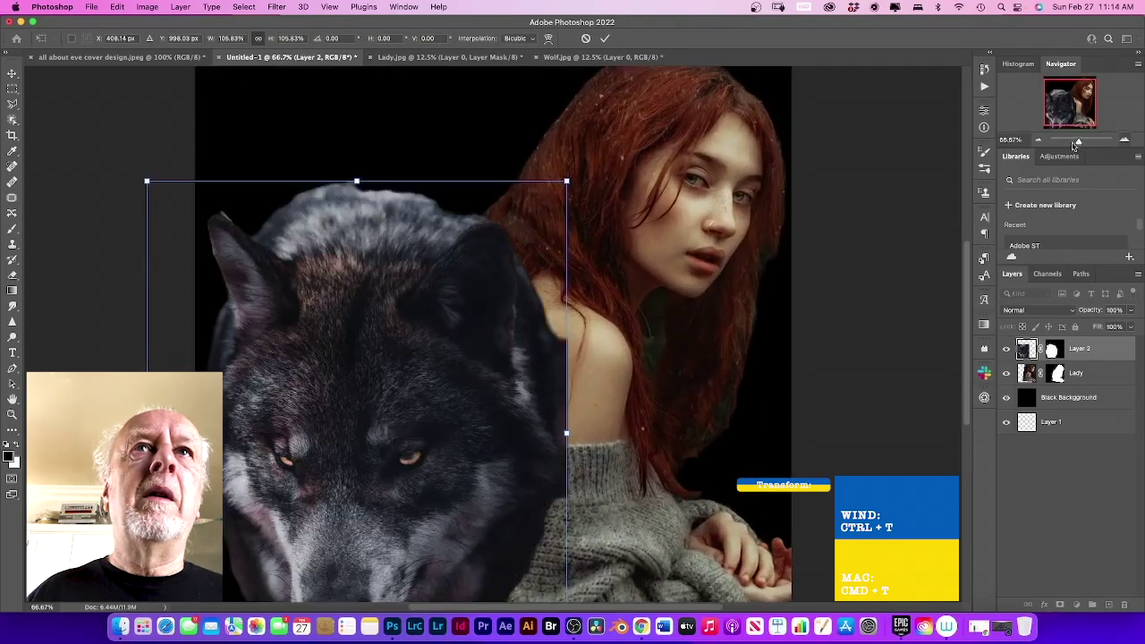
pyautogui.click(1037, 141)
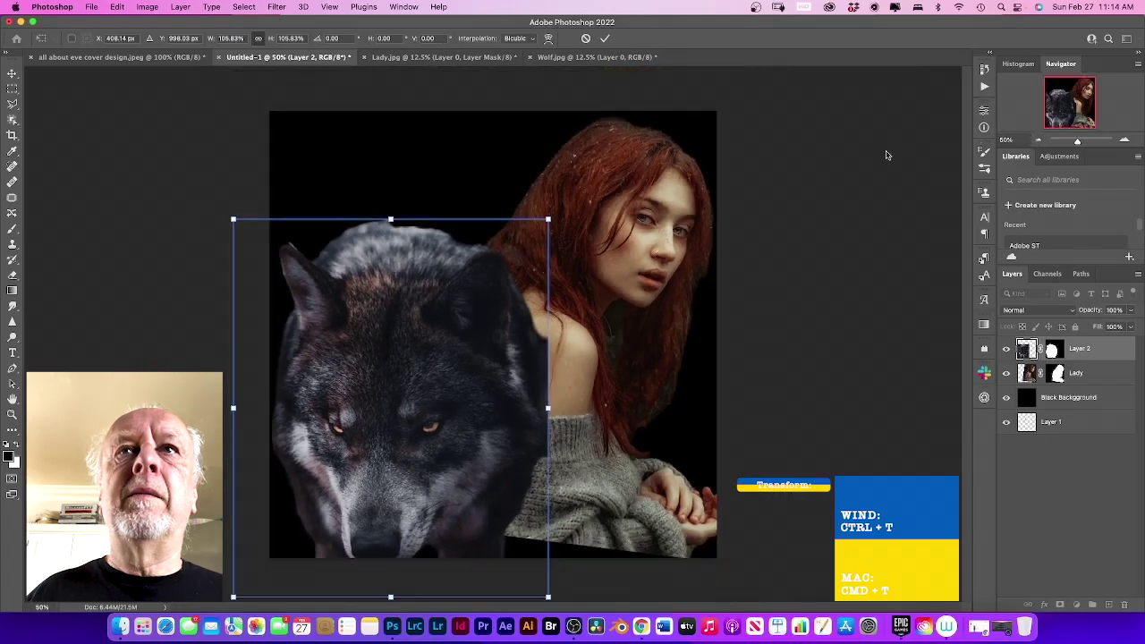
pyautogui.moveTo(549, 220); pyautogui.dragTo(556, 214)
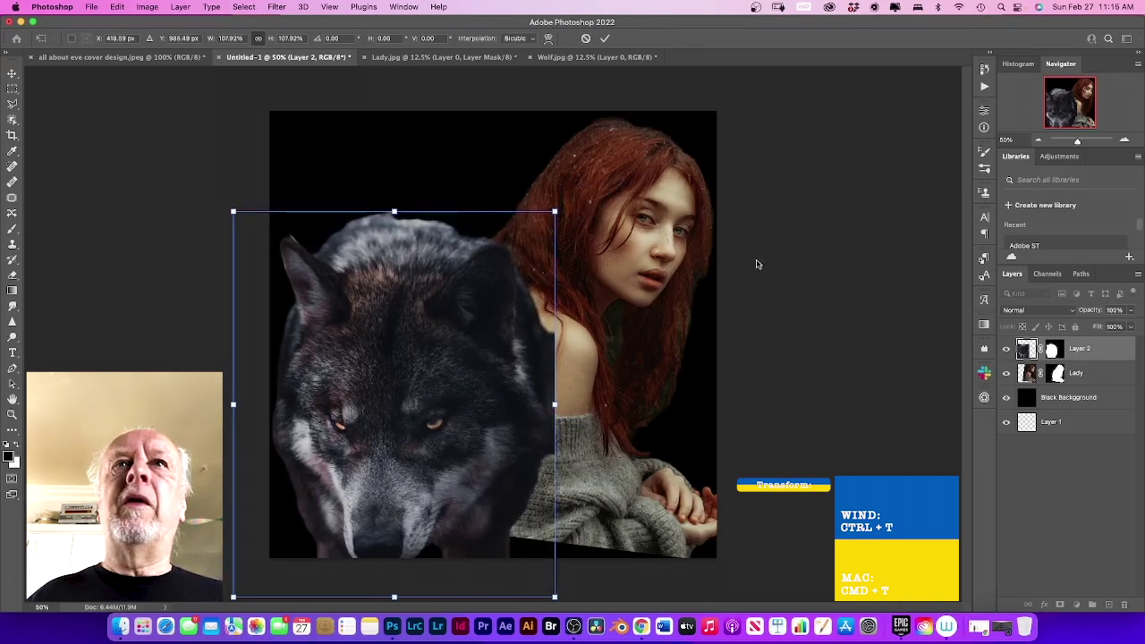
pyautogui.click(605, 38)
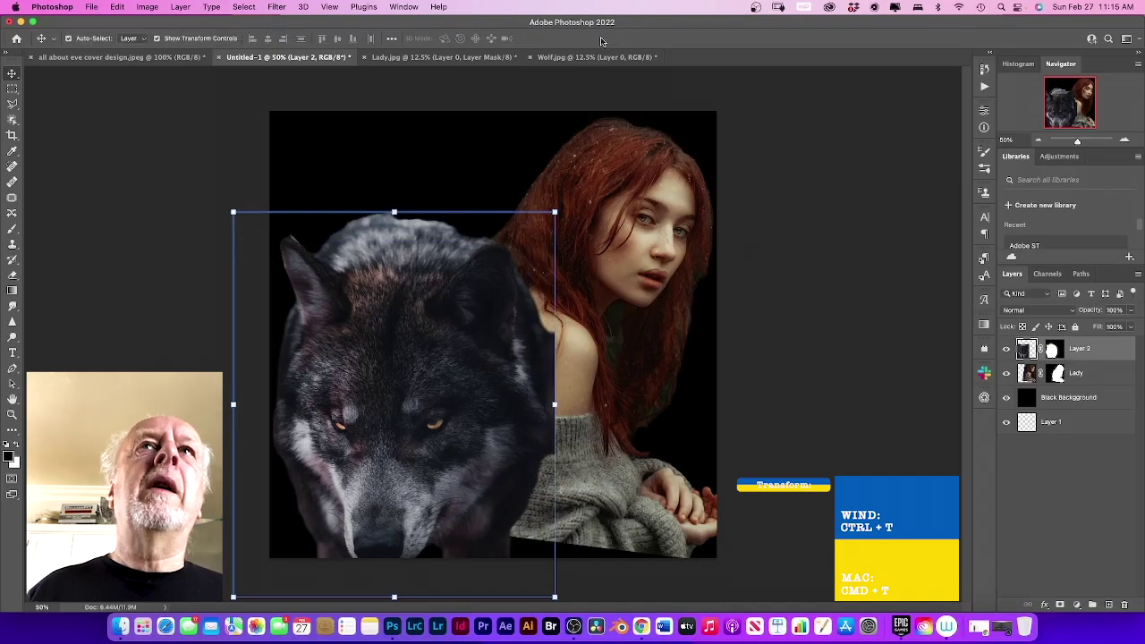
pyautogui.click(11, 88)
pyautogui.click(11, 74)
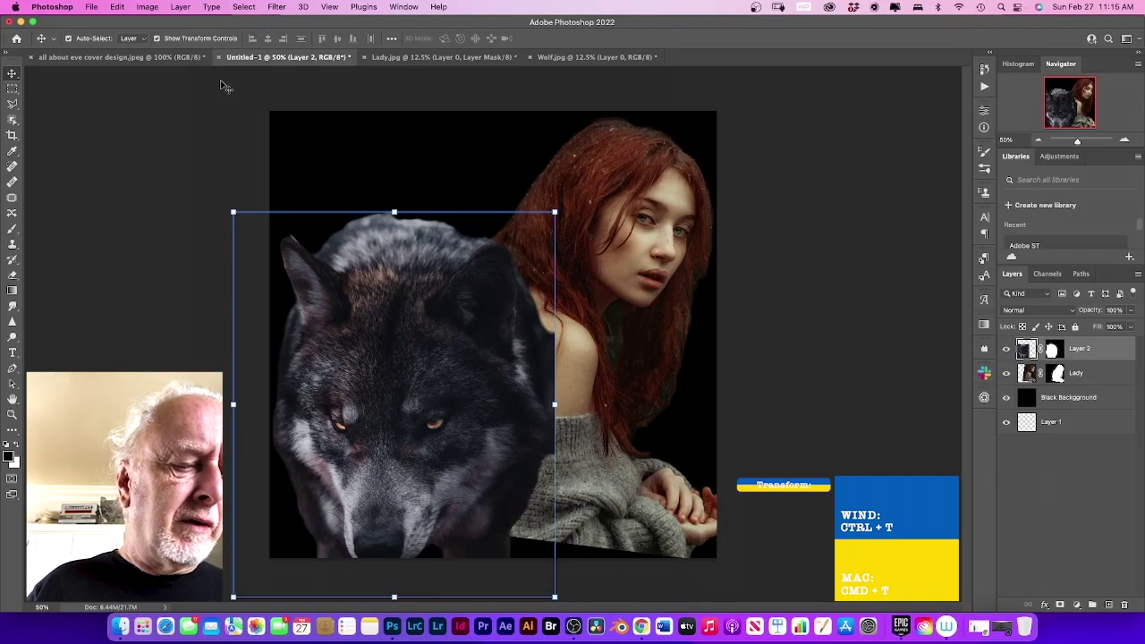
# - Open Ballet Shoes.jpeg from the Photographys folder
pyautogui.click(93, 9)
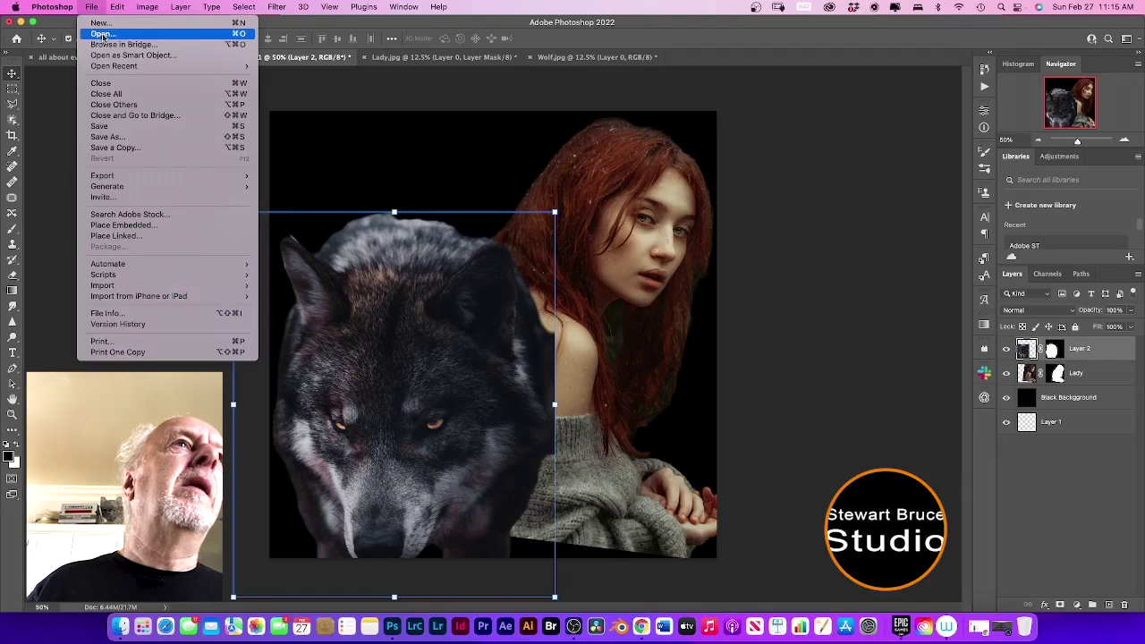
pyautogui.click(101, 35)
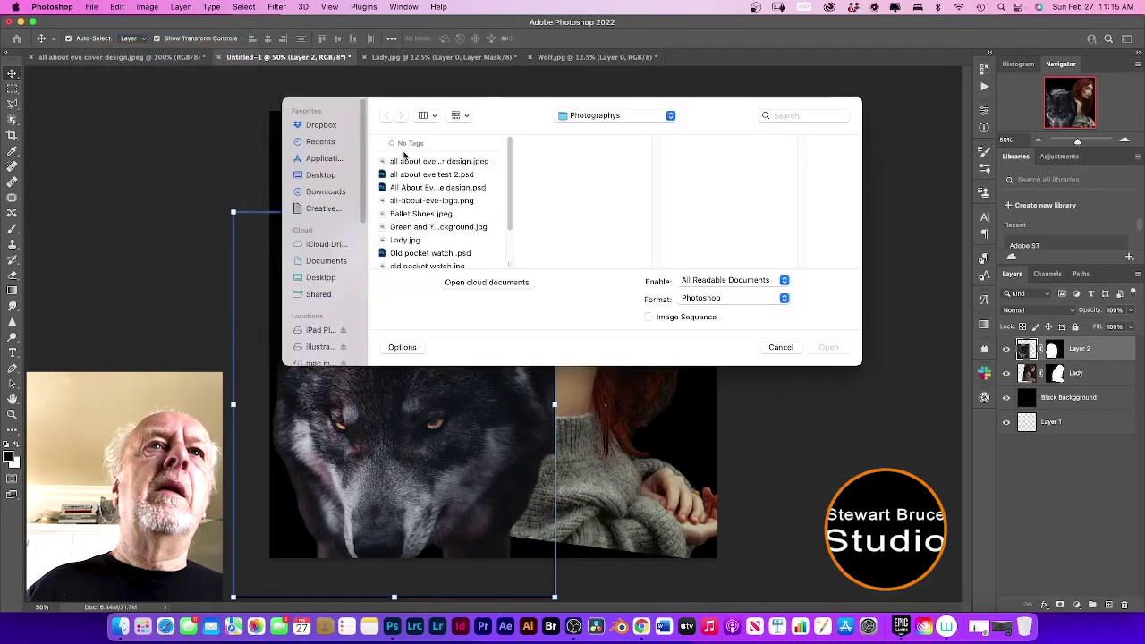
pyautogui.click(437, 215)
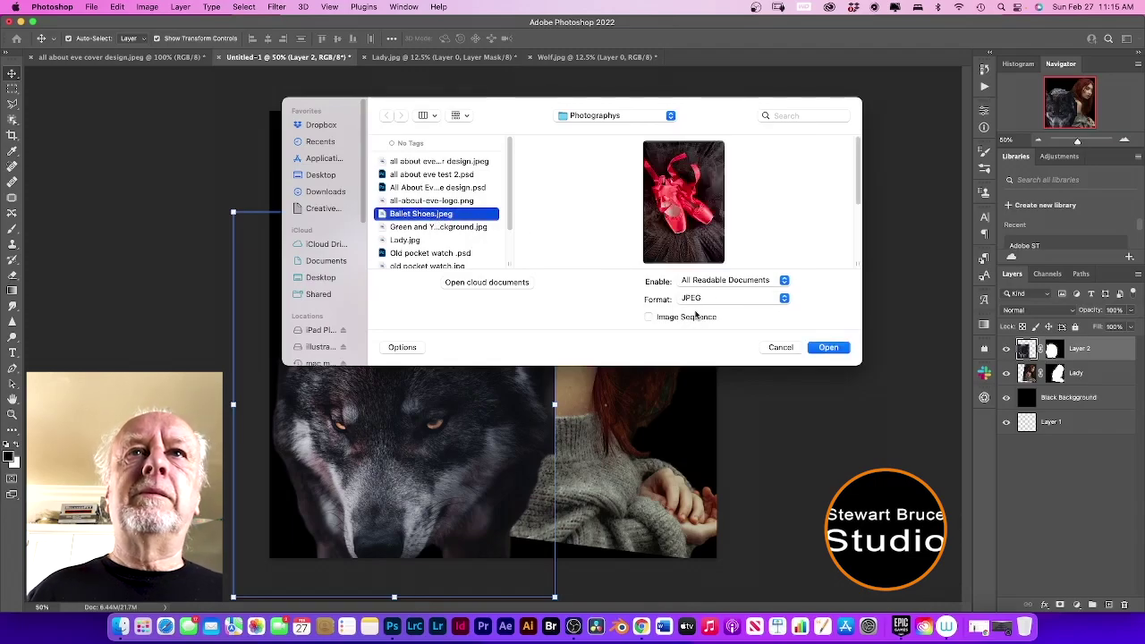
pyautogui.click(829, 347)
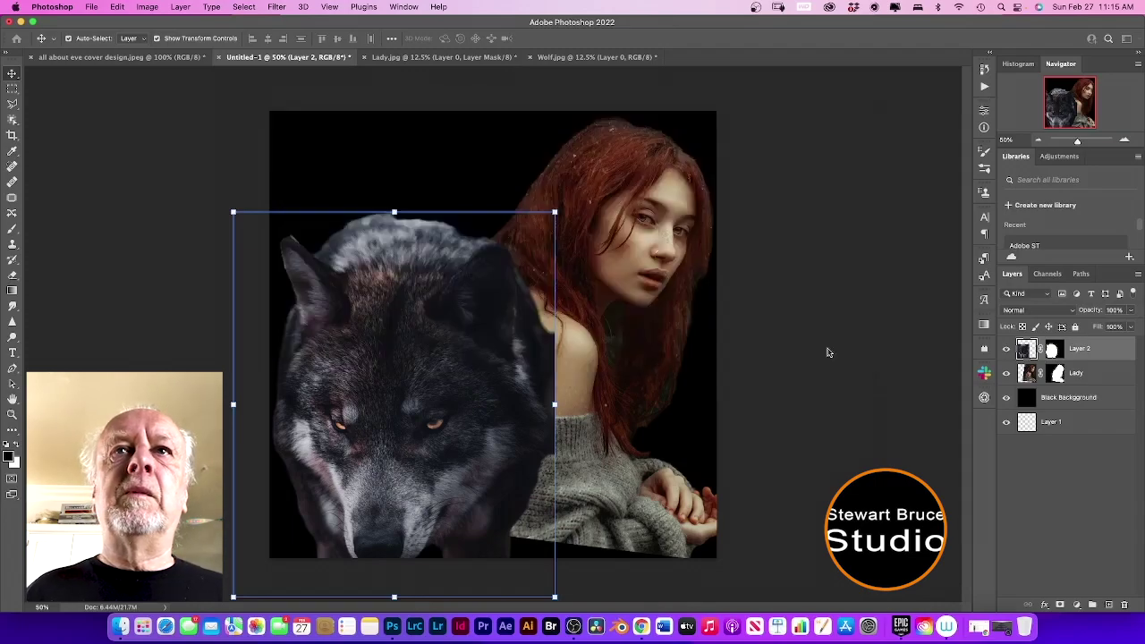
# - Crop the ballet shoes photo closer around the shoes and ribbons, trimming the surrounding tulle mainly from below
pyautogui.press('c')
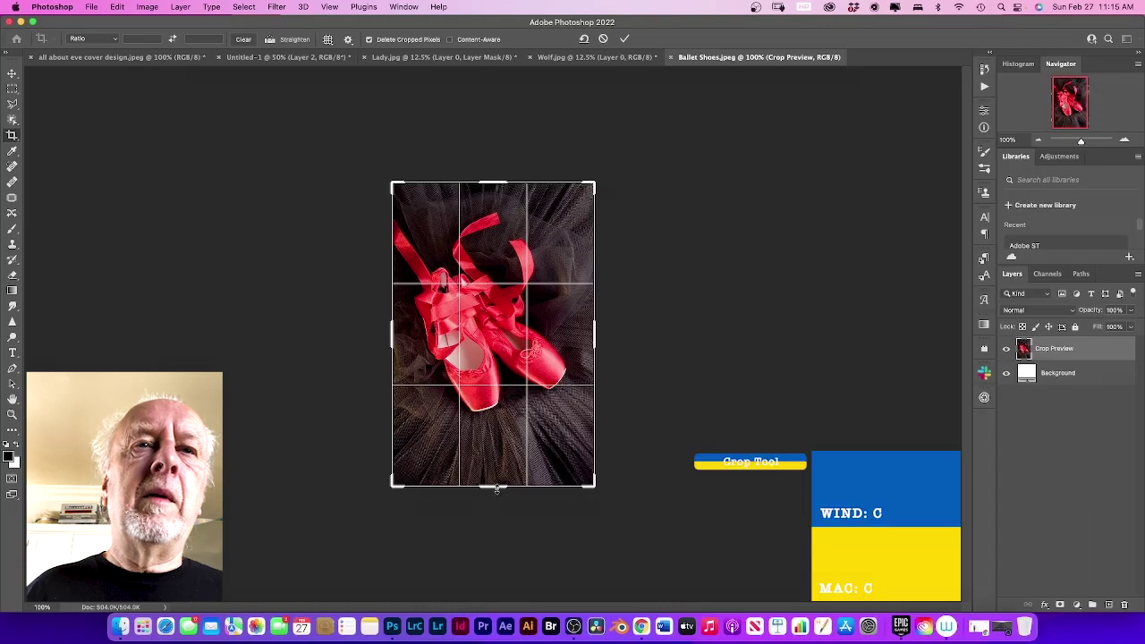
pyautogui.moveTo(496, 487); pyautogui.dragTo(493, 457)
pyautogui.moveTo(496, 210); pyautogui.dragTo(497, 216)
pyautogui.moveTo(590, 332); pyautogui.dragTo(586, 331)
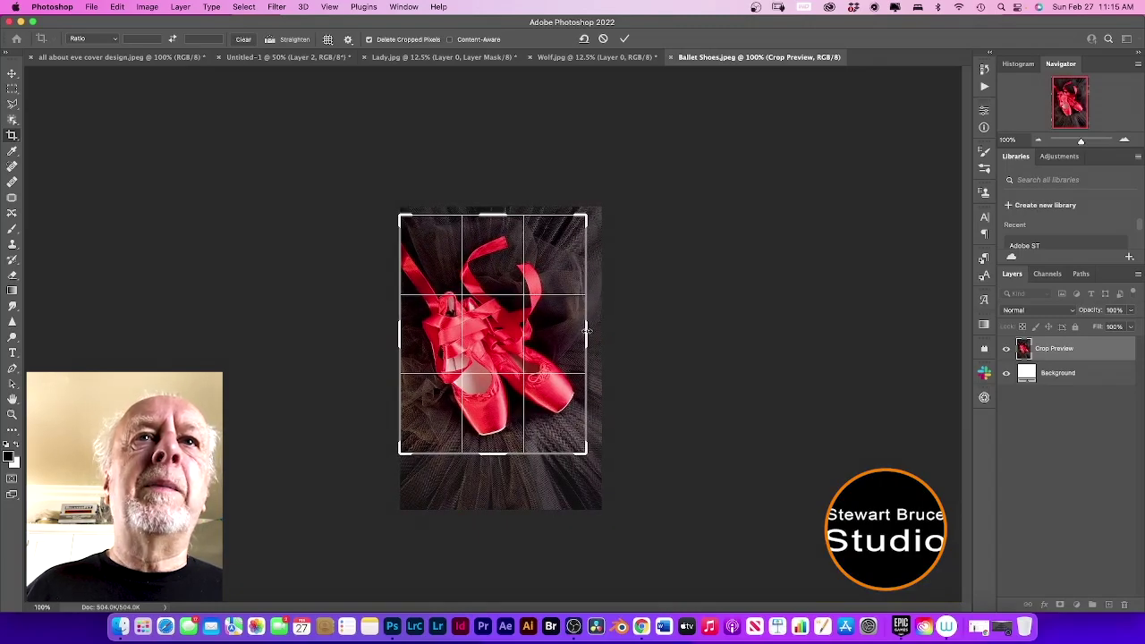
pyautogui.click(625, 38)
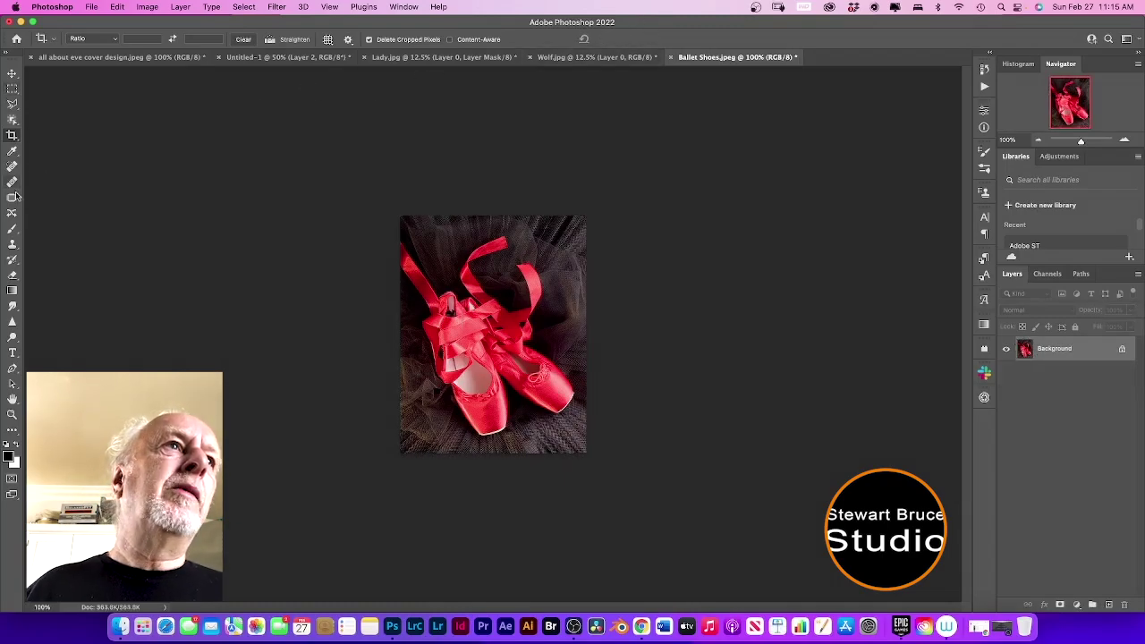
# - Select the red ballet shoes with the Object Selection tool, mask out their background, and bring the masked layer into Untitled-1 above the wolf
pyautogui.click(12, 120)
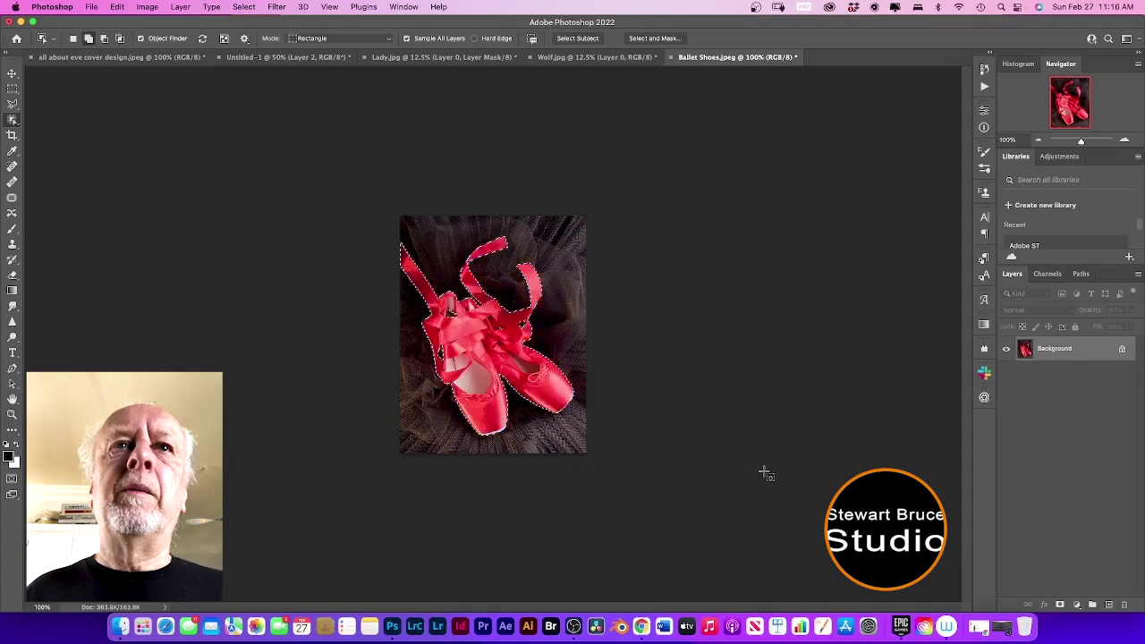
pyautogui.click(1060, 605)
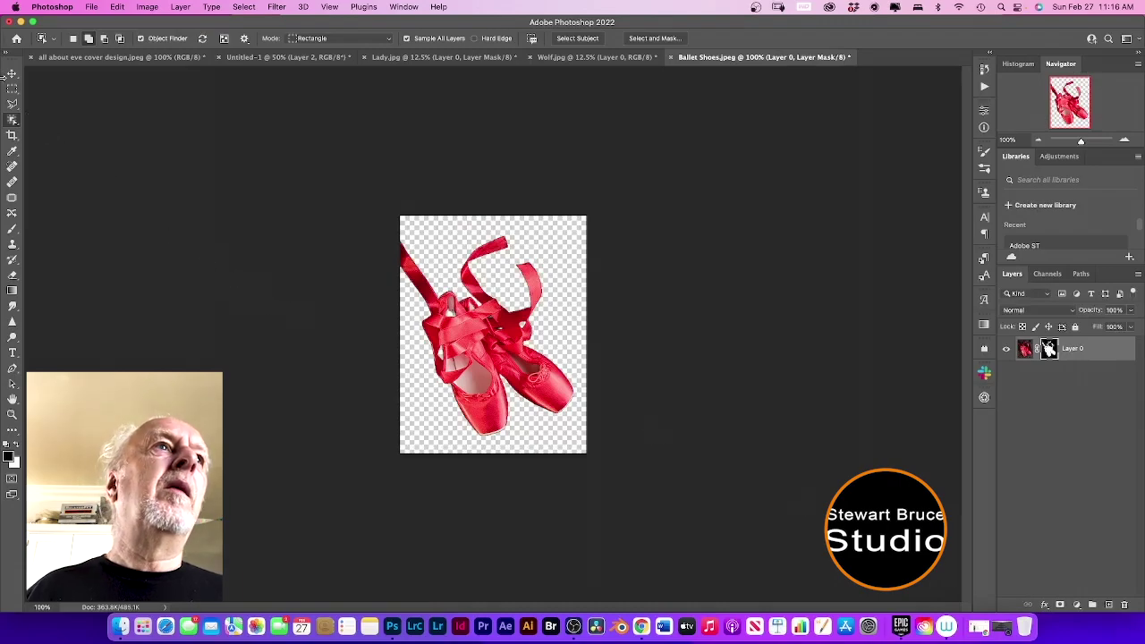
pyautogui.click(11, 73)
pyautogui.moveTo(490, 374); pyautogui.dragTo(271, 59)
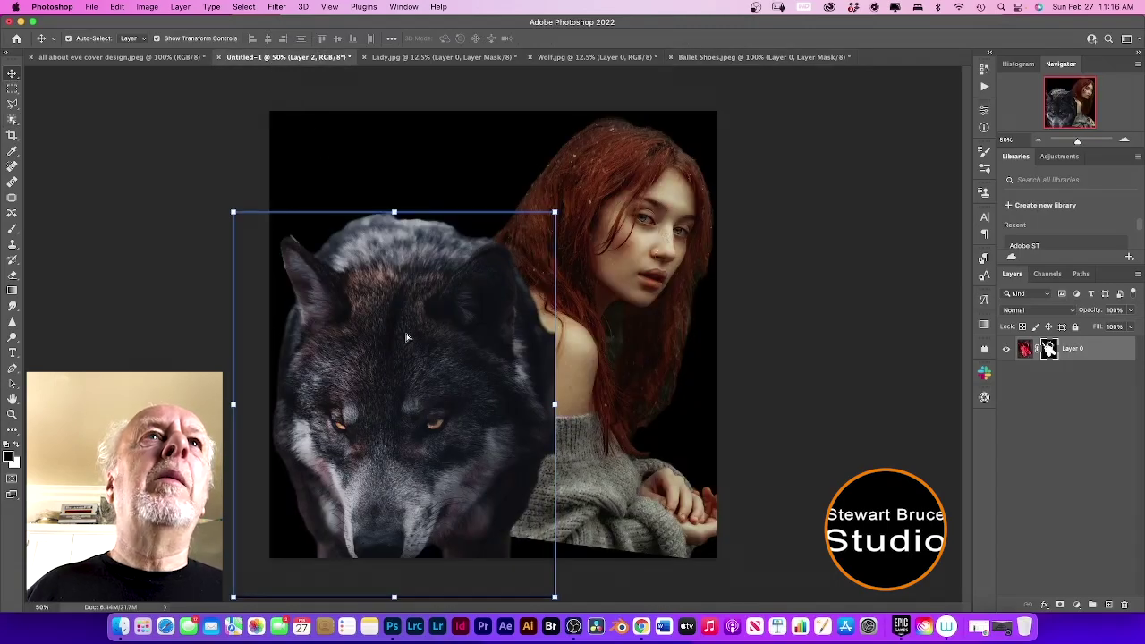
pyautogui.moveTo(407, 337); pyautogui.dragTo(407, 337)
pyautogui.click(691, 351)
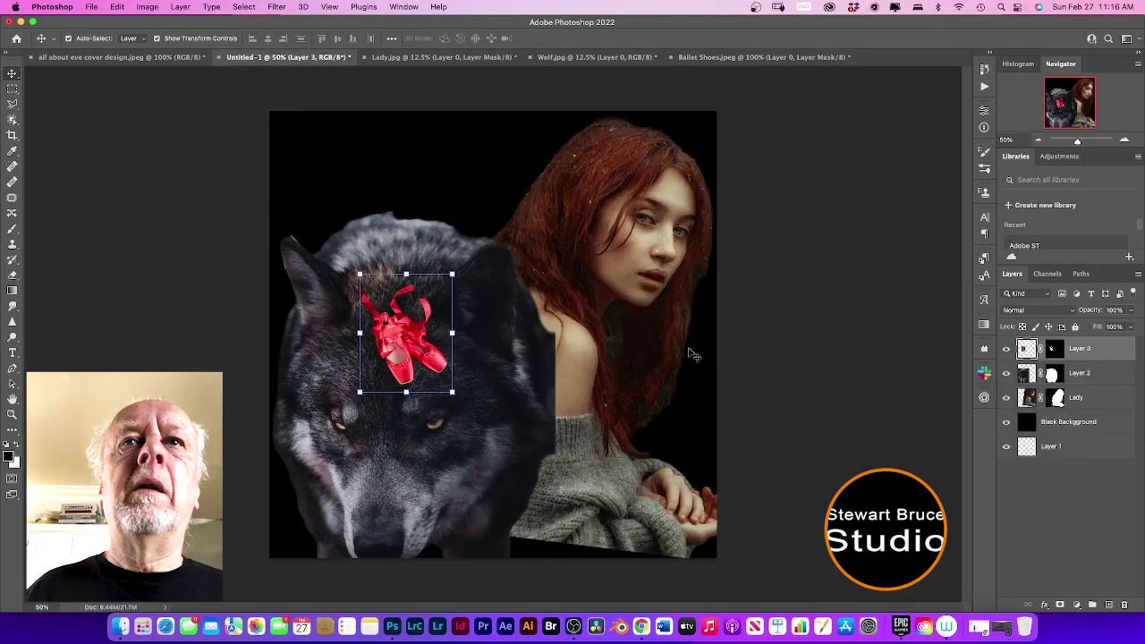
# - Scale the ballet shoes to about 204%, rotate them about -46°, and place them low between the wolf's muzzle and the woman's hands
pyautogui.moveTo(391, 340); pyautogui.dragTo(582, 492)
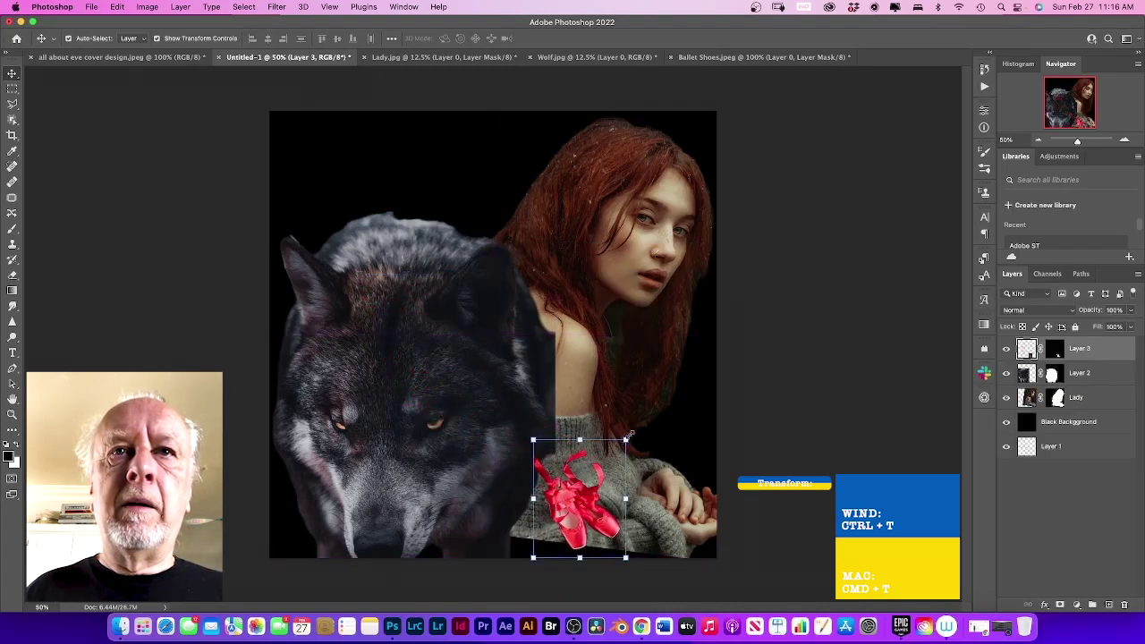
pyautogui.moveTo(632, 433); pyautogui.dragTo(492, 321)
pyautogui.moveTo(442, 431); pyautogui.dragTo(410, 428)
pyautogui.moveTo(579, 488); pyautogui.dragTo(564, 509)
pyautogui.moveTo(522, 322)
pyautogui.mouseDown()
pyautogui.moveTo(520, 251)
pyautogui.moveTo(522, 309)
pyautogui.mouseUp()
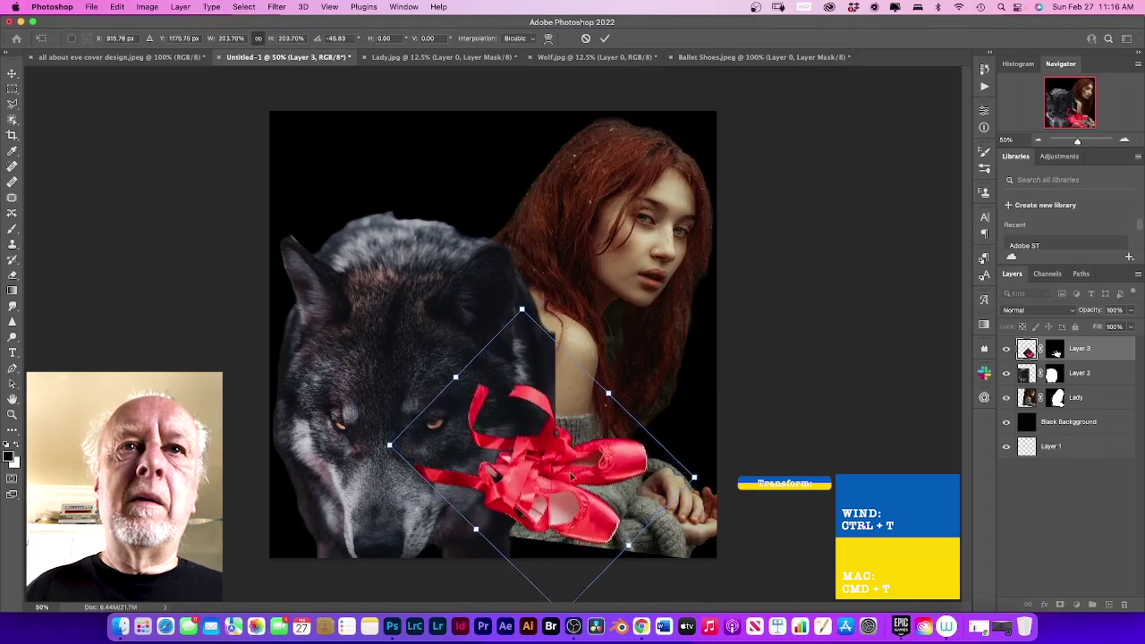
pyautogui.moveTo(572, 477); pyautogui.dragTo(566, 470)
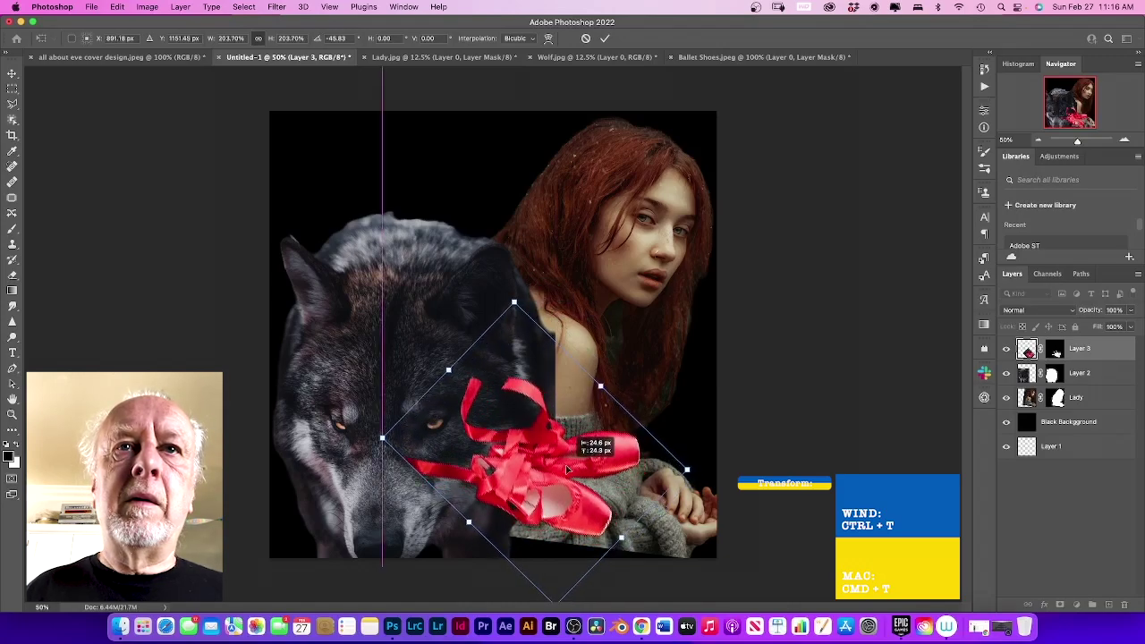
pyautogui.click(604, 37)
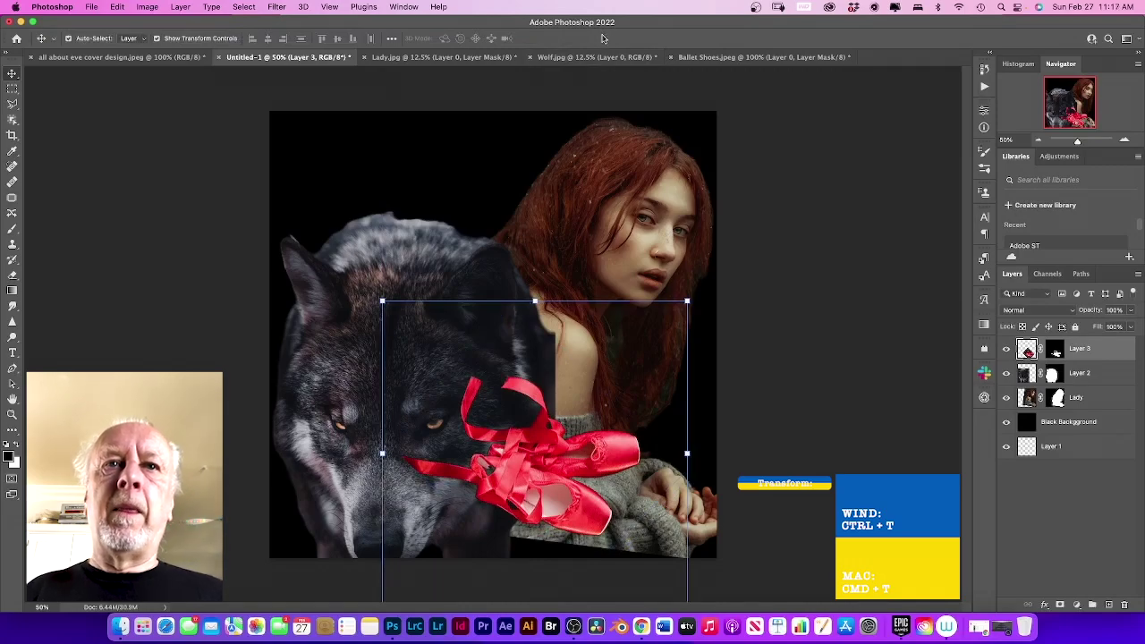
pyautogui.moveTo(556, 474); pyautogui.dragTo(552, 487)
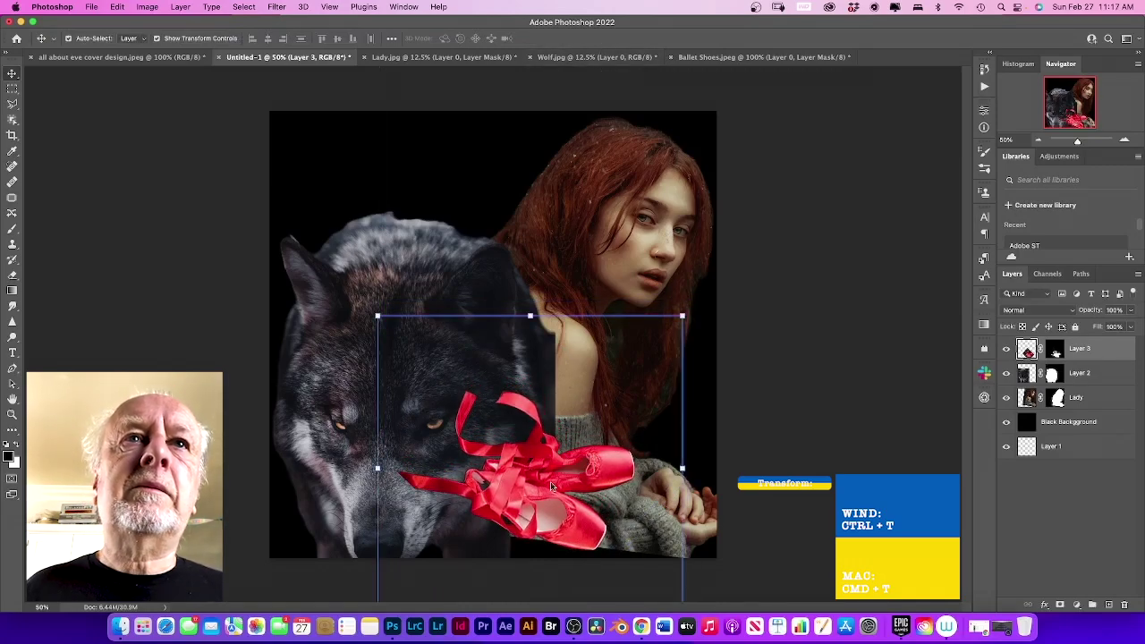
# - Open seashell 2.jpg from the Photographys folder
pyautogui.click(93, 8)
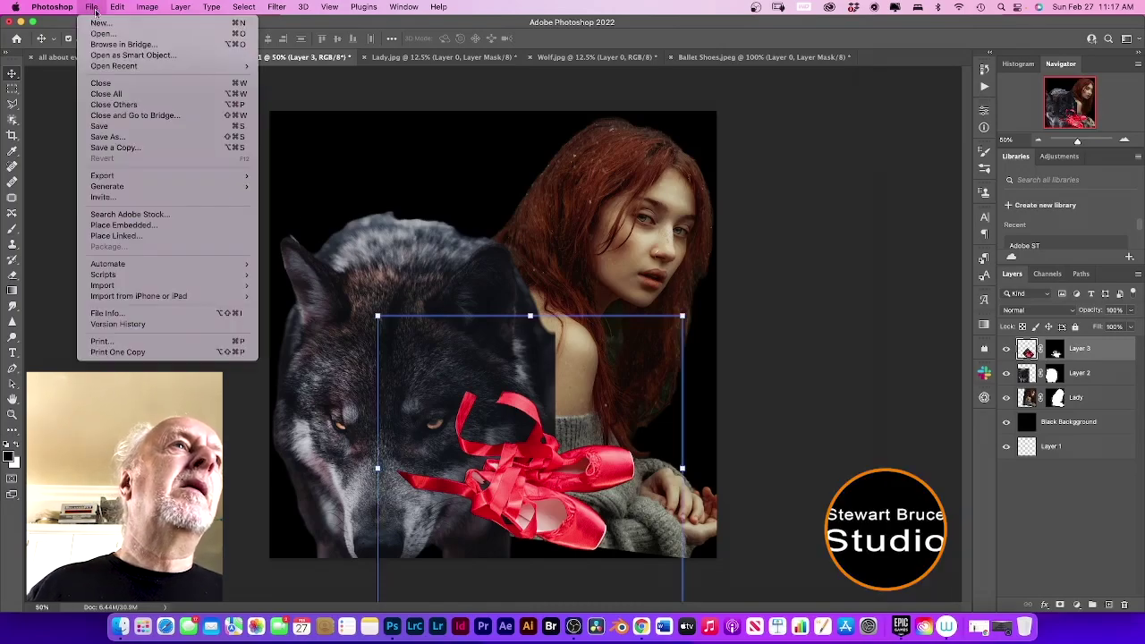
pyautogui.click(106, 34)
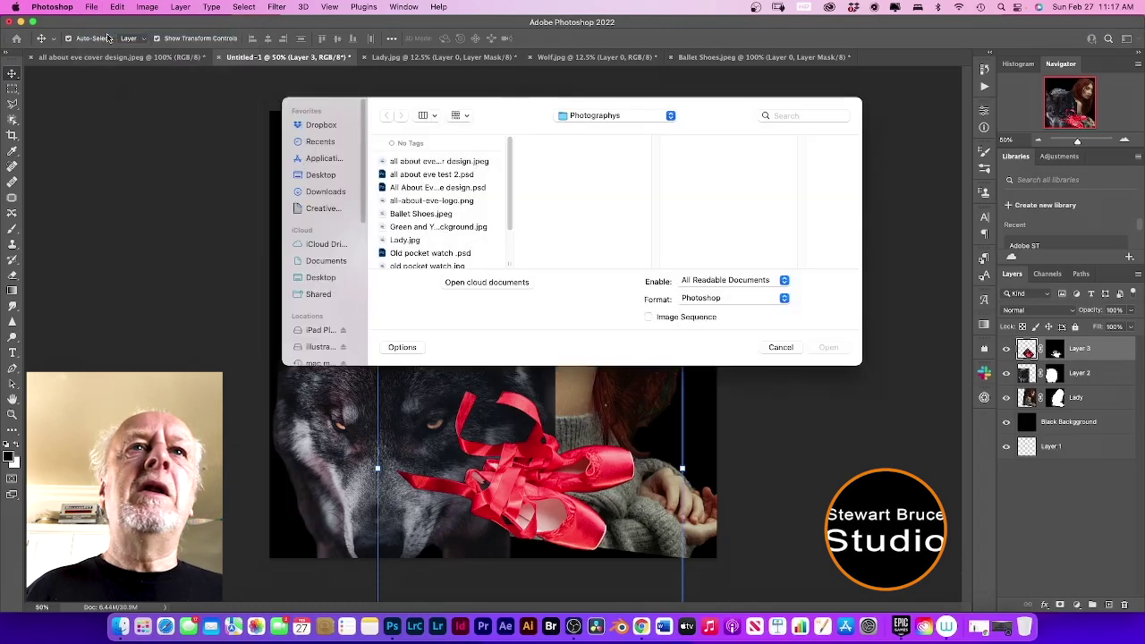
pyautogui.scroll(-3, 442, 195)
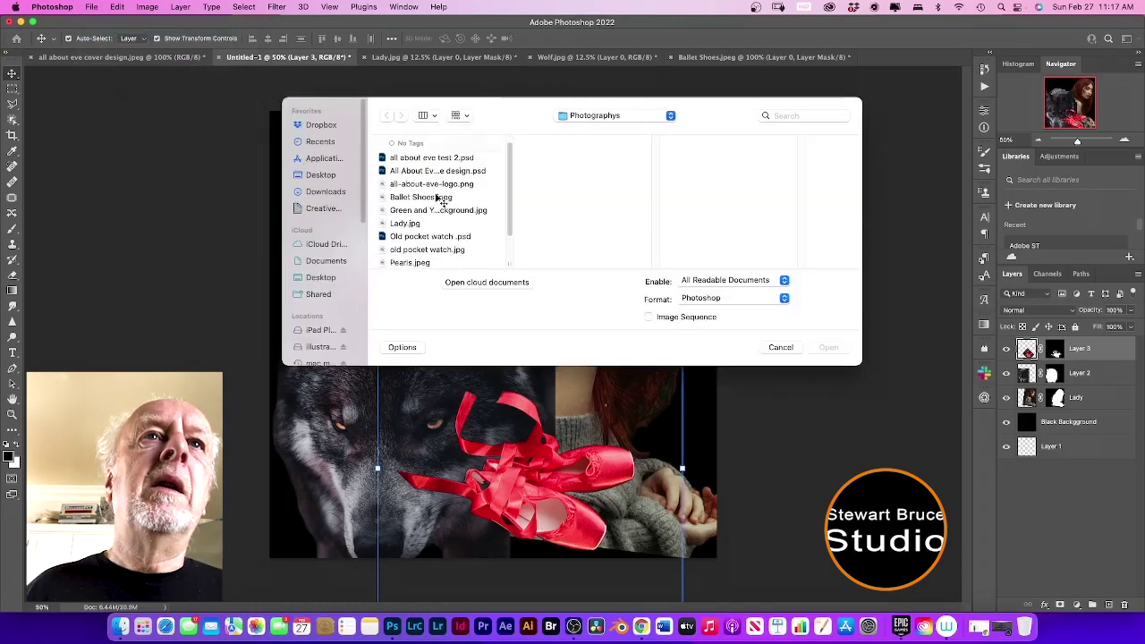
pyautogui.scroll(-2, 438, 198)
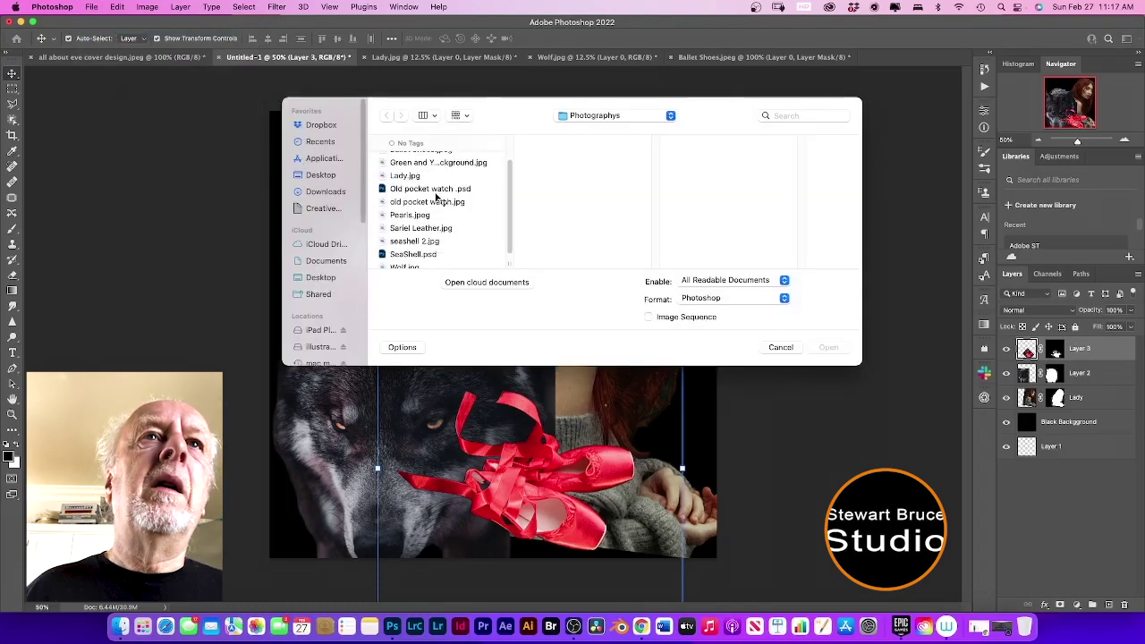
pyautogui.scroll(-1, 441, 195)
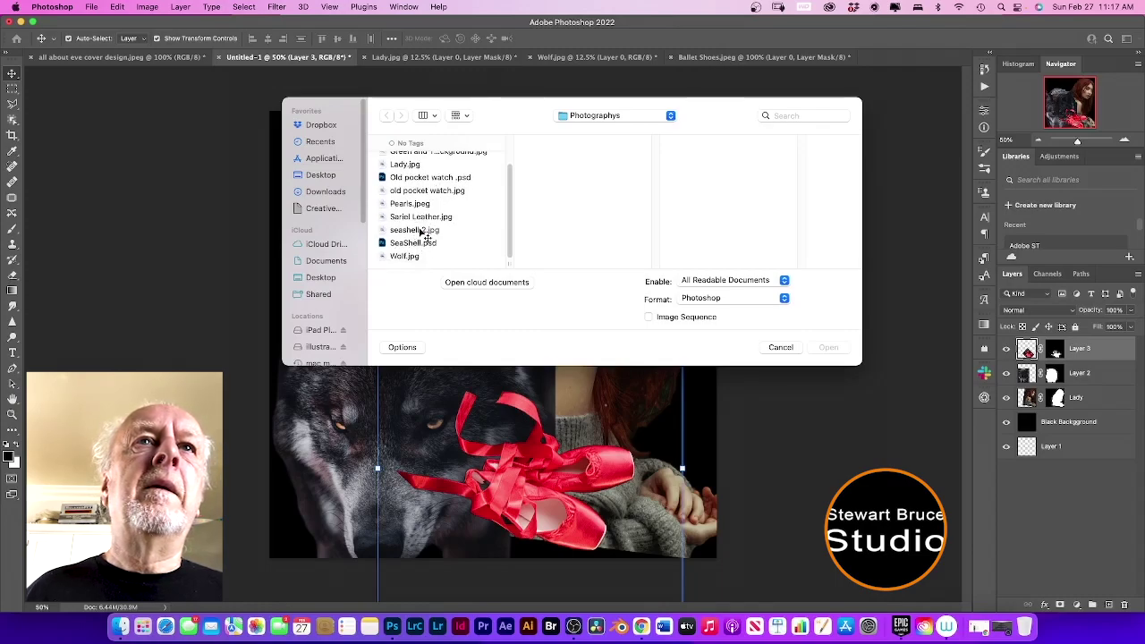
pyautogui.click(424, 231)
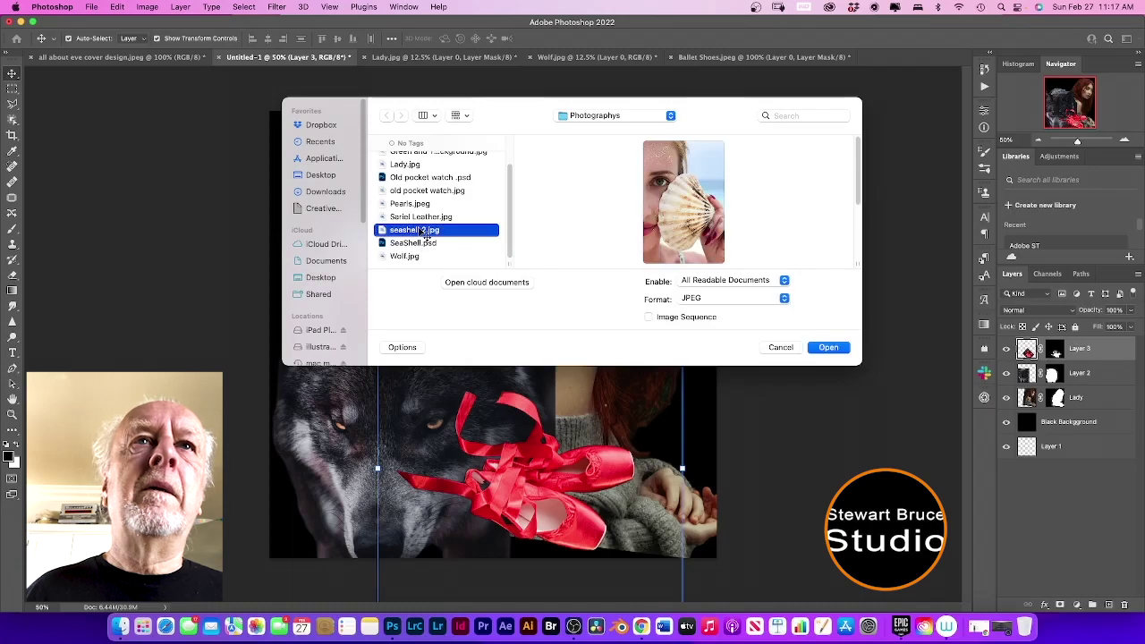
pyautogui.click(829, 348)
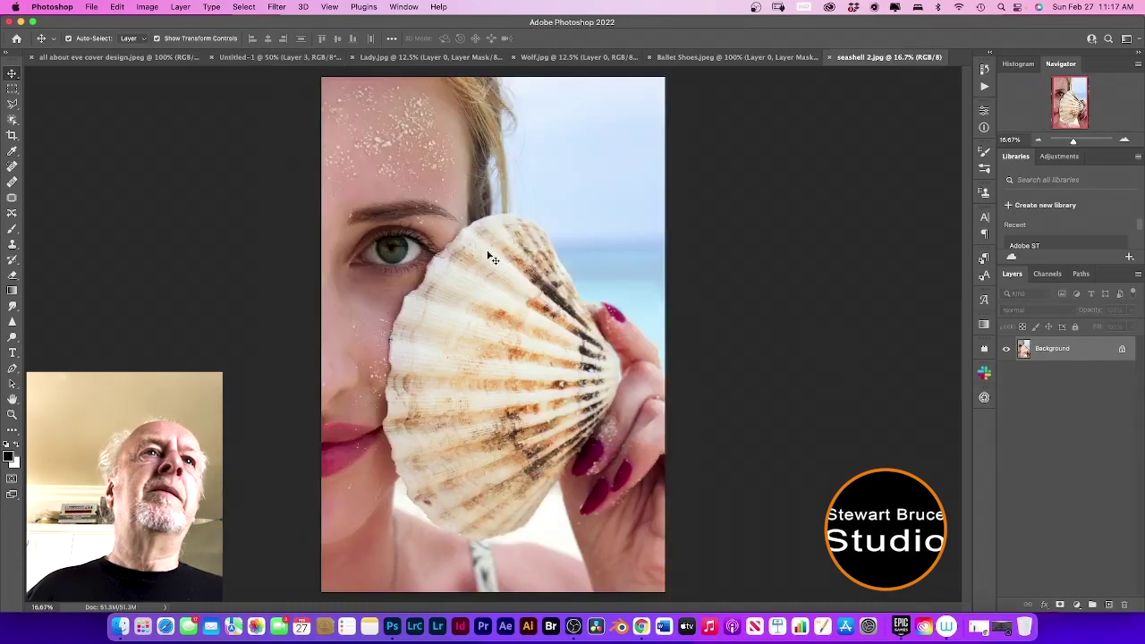
# - Select the seashell with the Object Selection tool and hide the woman's face, hand and background with a layer mask
pyautogui.click(12, 118)
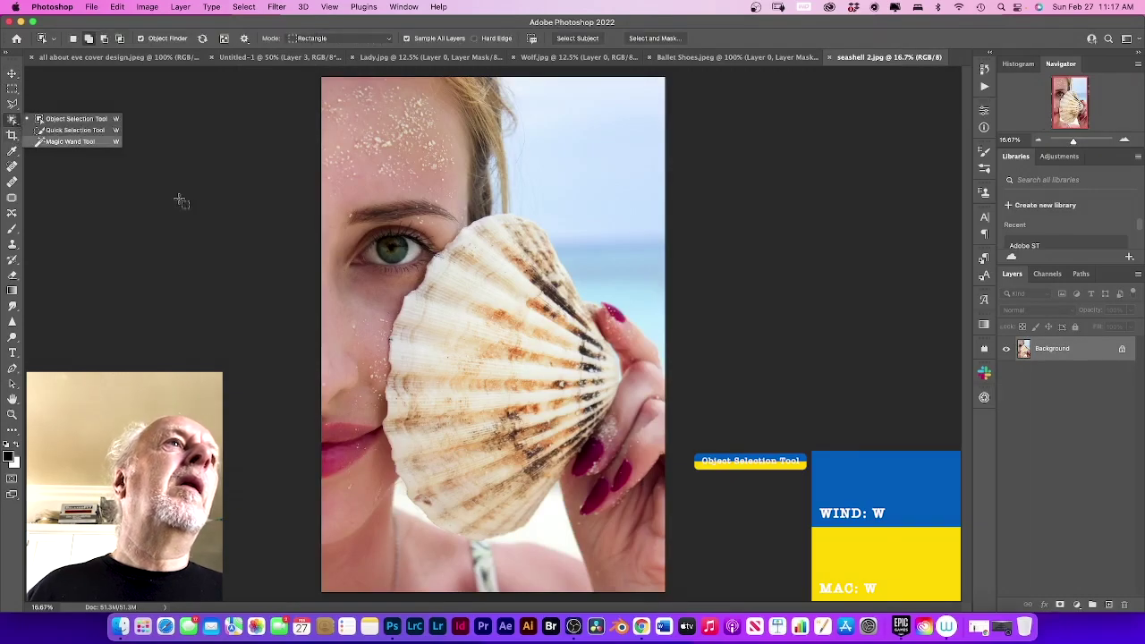
pyautogui.moveTo(452, 253); pyautogui.dragTo(495, 271)
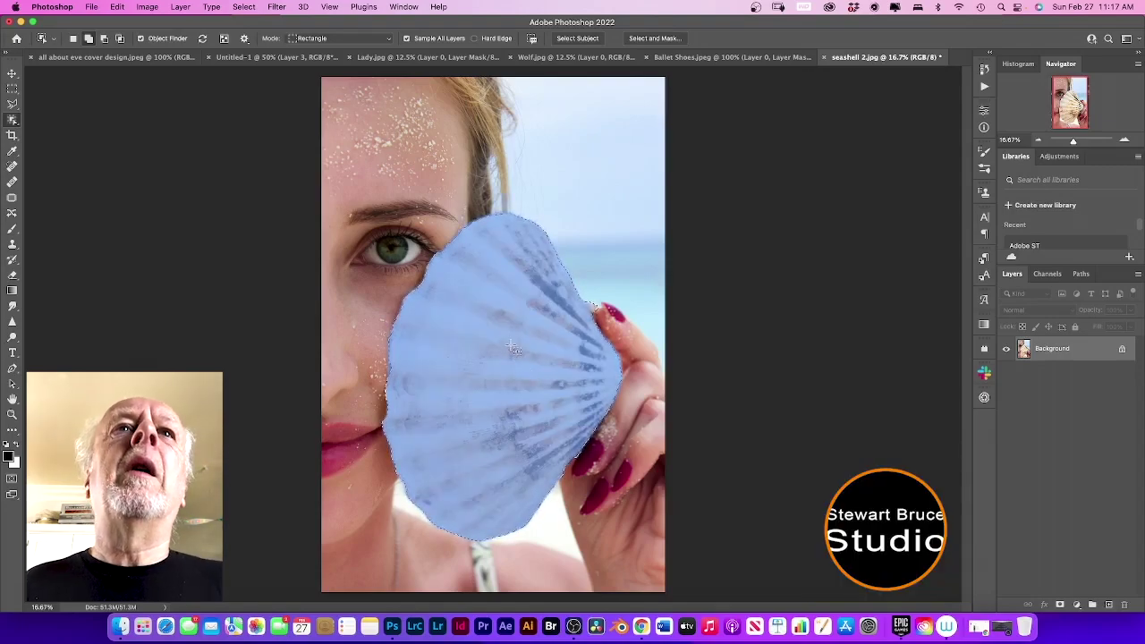
pyautogui.click(1059, 608)
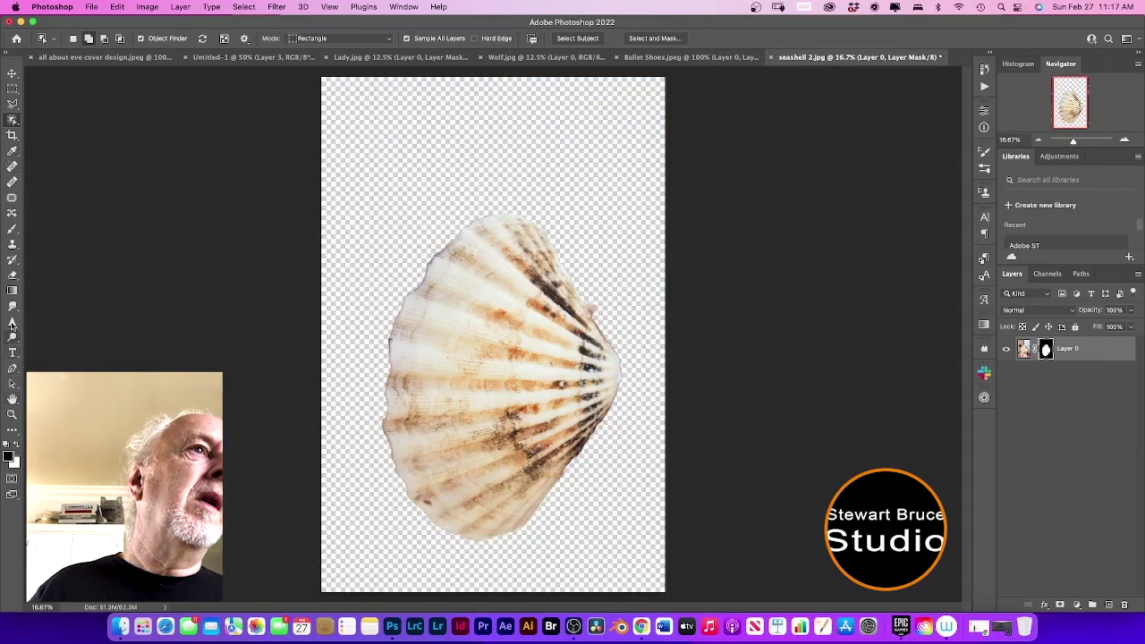
# - Brush the leftover fingertip off the seashell's edge in the mask and crop the image closely around the shell
pyautogui.click(14, 229)
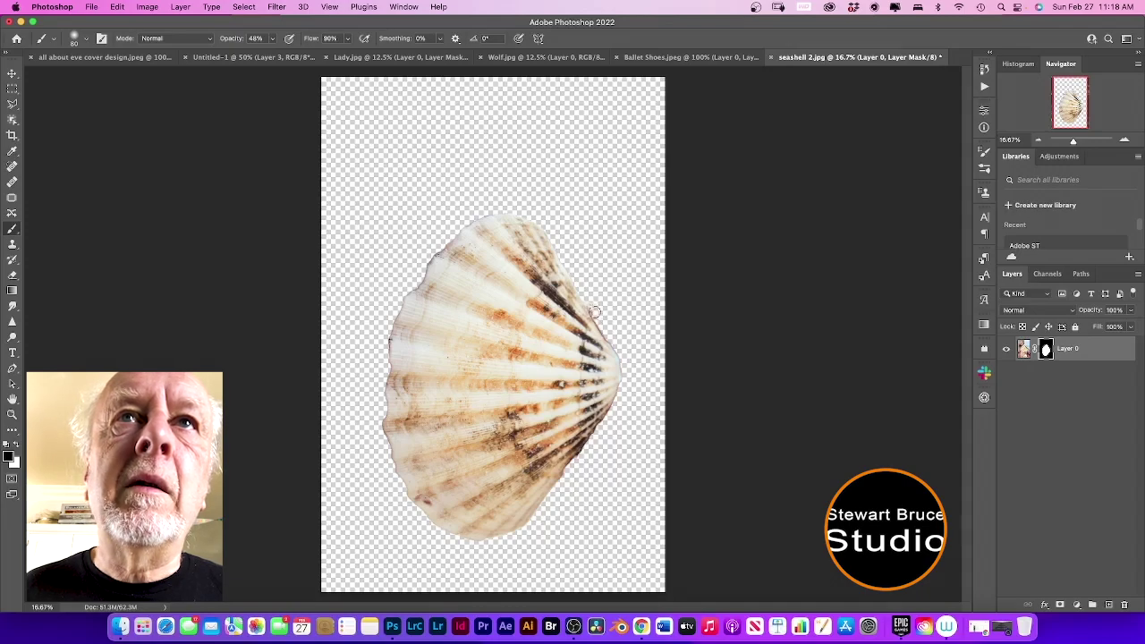
pyautogui.click(11, 135)
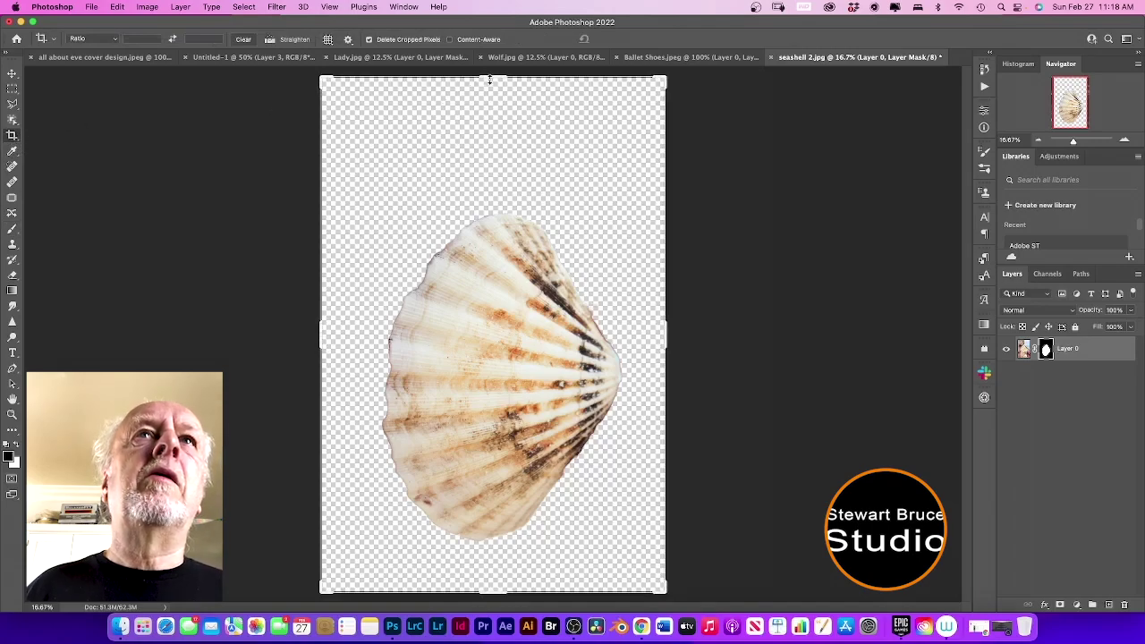
pyautogui.moveTo(491, 77); pyautogui.dragTo(494, 137)
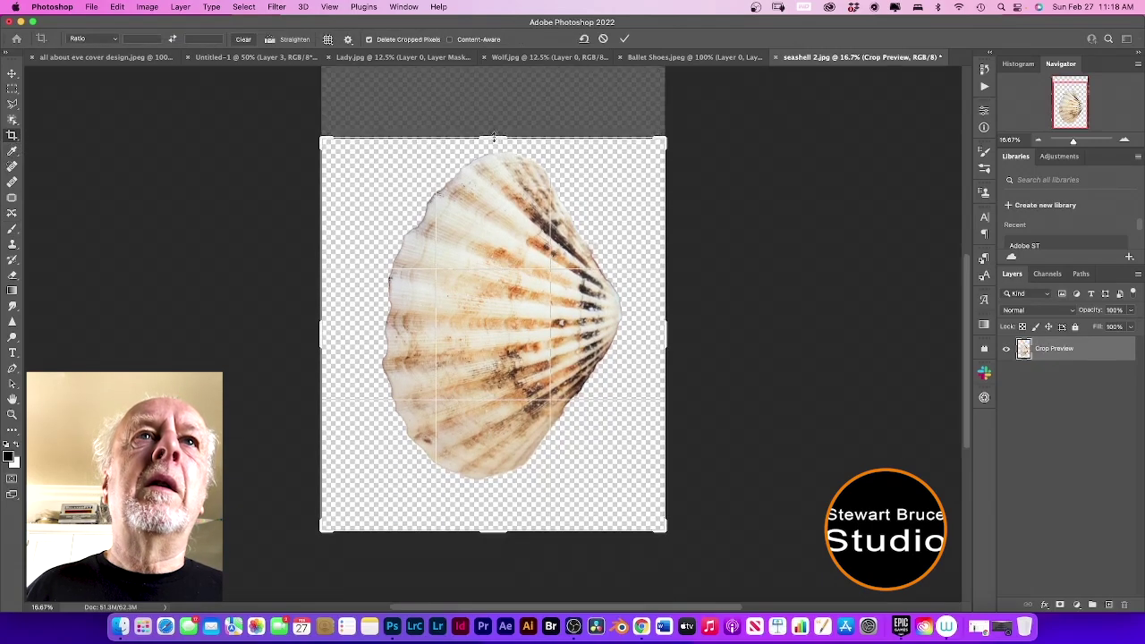
pyautogui.moveTo(500, 533); pyautogui.dragTo(502, 515)
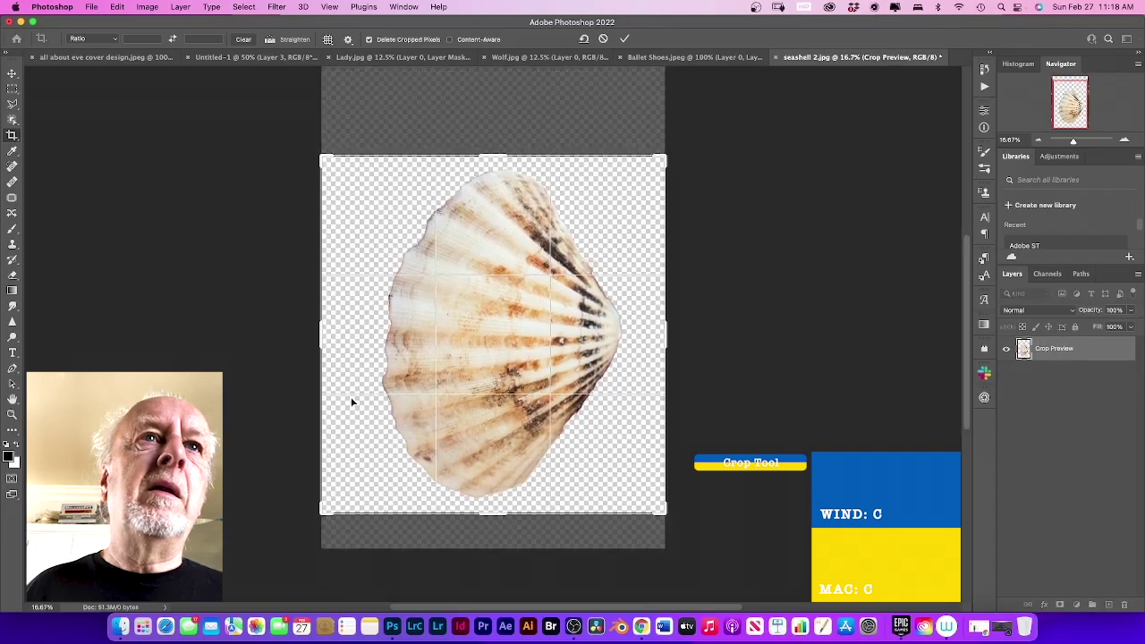
pyautogui.moveTo(324, 336); pyautogui.dragTo(345, 338)
pyautogui.moveTo(640, 328); pyautogui.dragTo(629, 327)
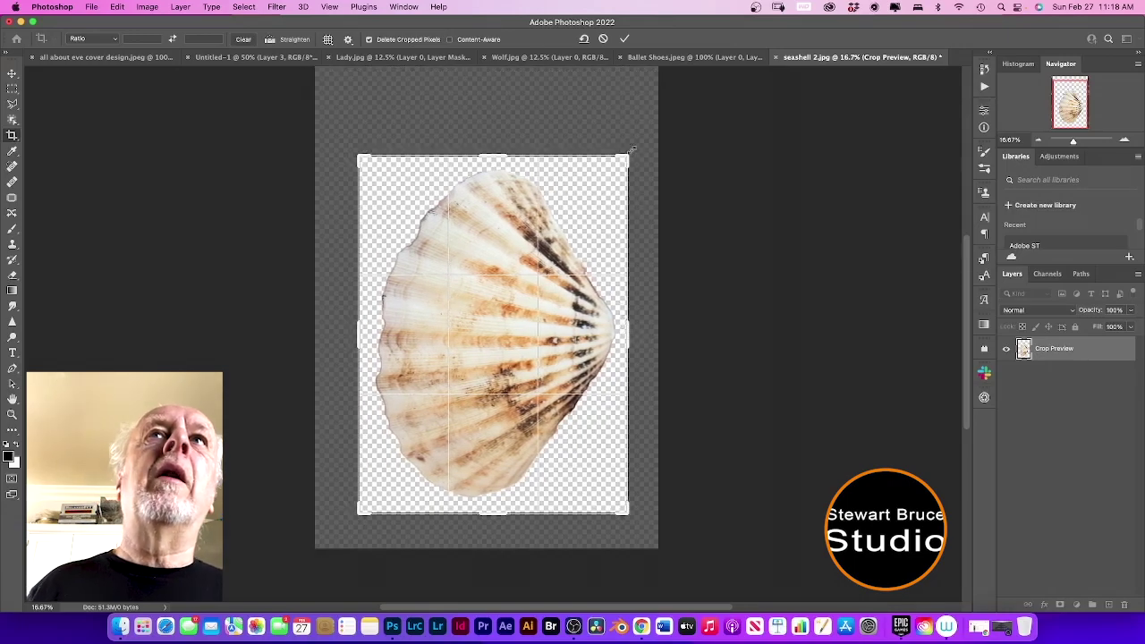
pyautogui.click(626, 39)
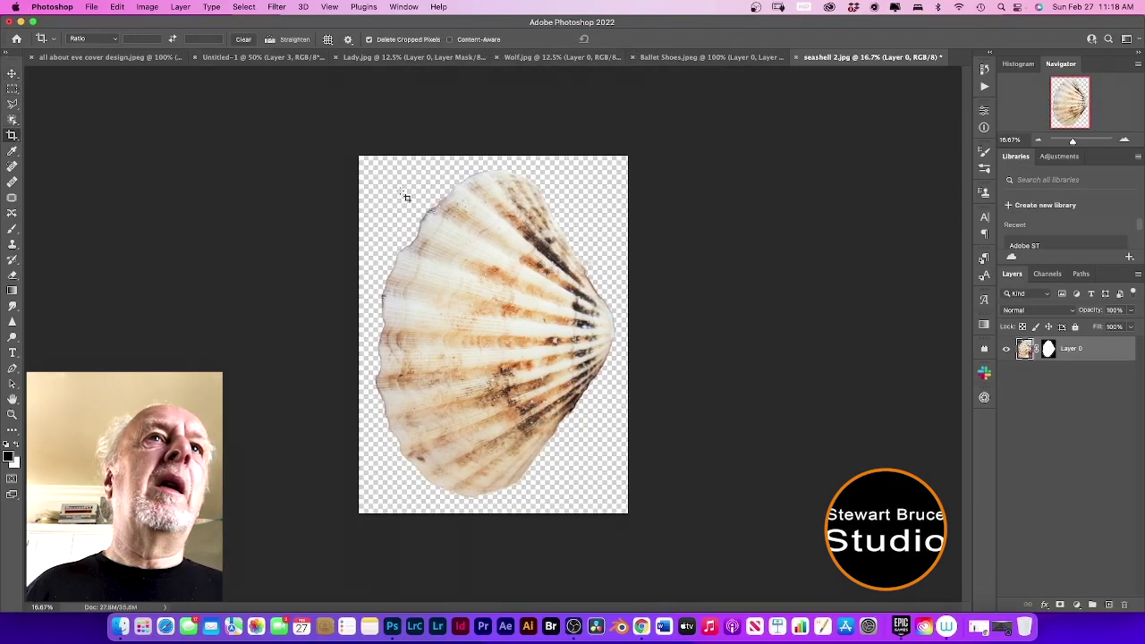
# - Bring the masked seashell layer into Untitled-1 above the ballet shoes
pyautogui.click(13, 75)
pyautogui.moveTo(481, 319); pyautogui.dragTo(221, 131)
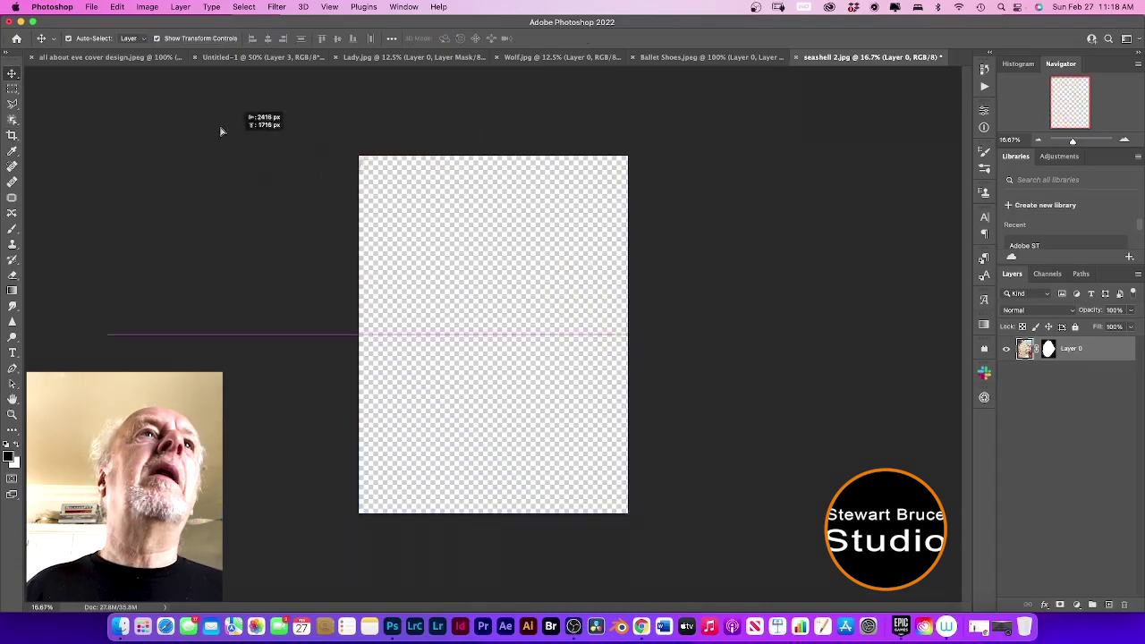
pyautogui.click(286, 59)
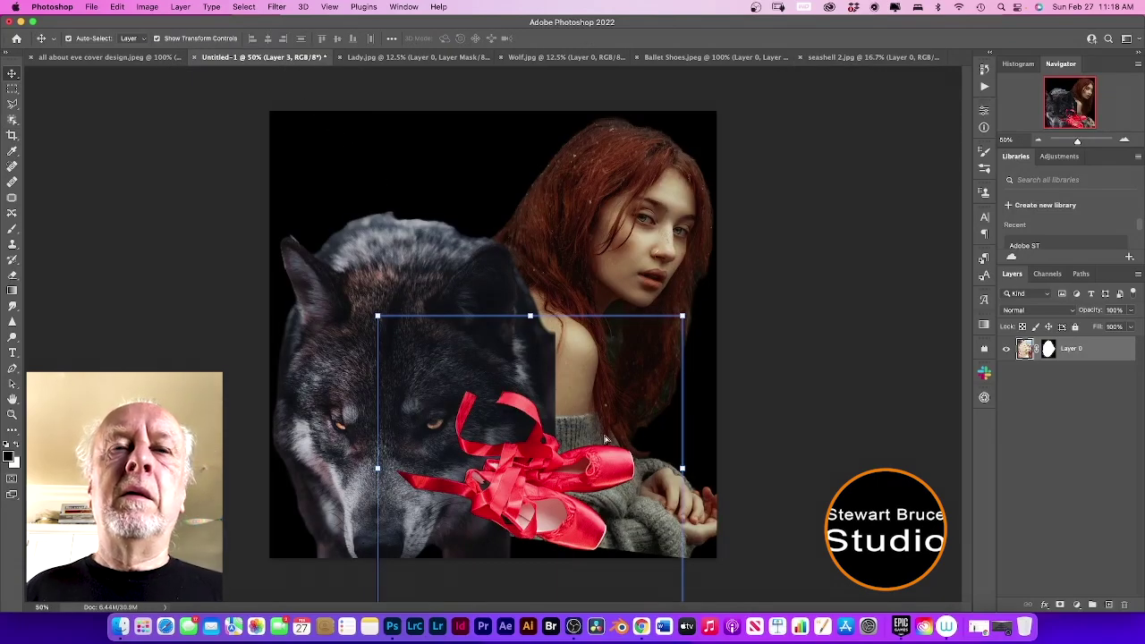
pyautogui.press('cmd+v')
pyautogui.click(686, 349)
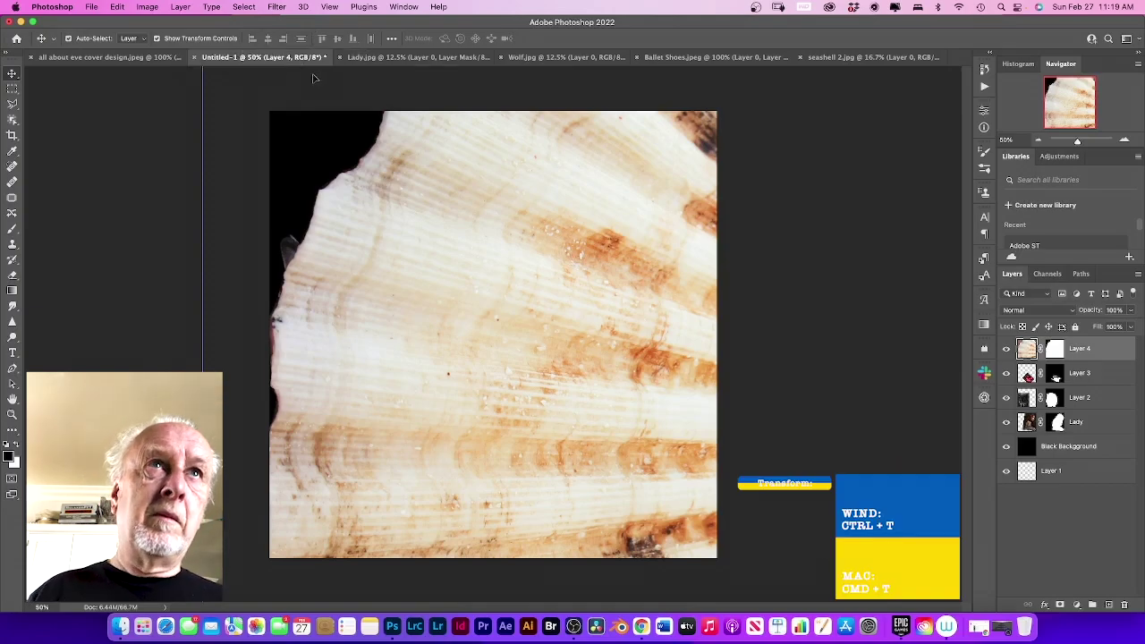
# - Scale the seashell to about 29%, rotate it about 89° and place it over the woman's lower body
pyautogui.scroll(1, 327, 115)
pyautogui.scroll(-10, 327, 114)
pyautogui.scroll(3, 328, 114)
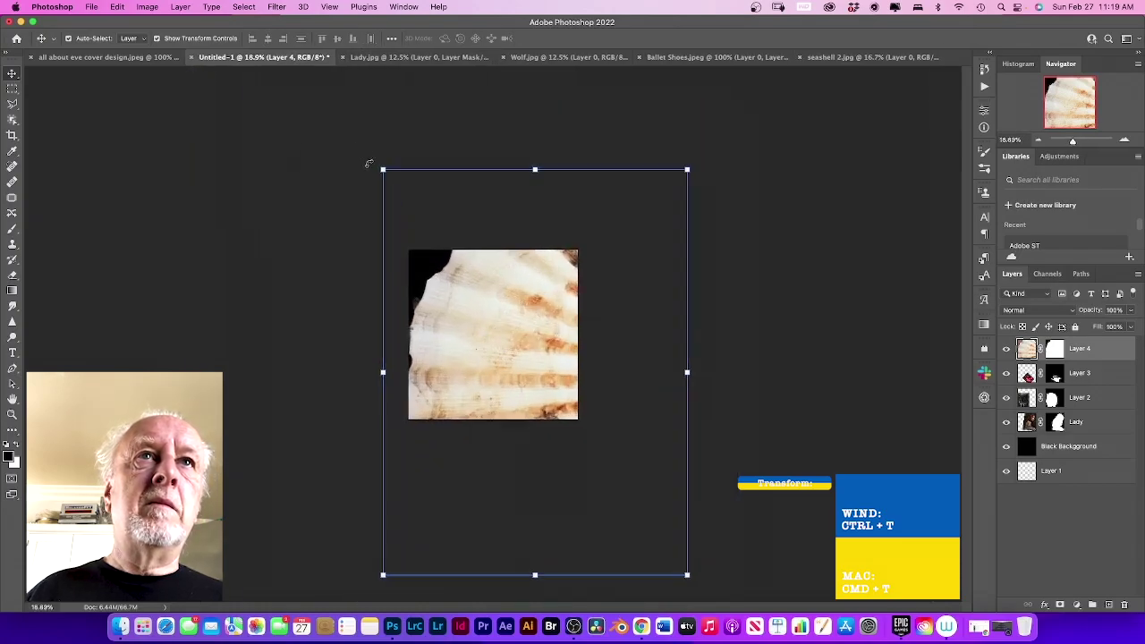
pyautogui.moveTo(382, 168); pyautogui.dragTo(517, 295)
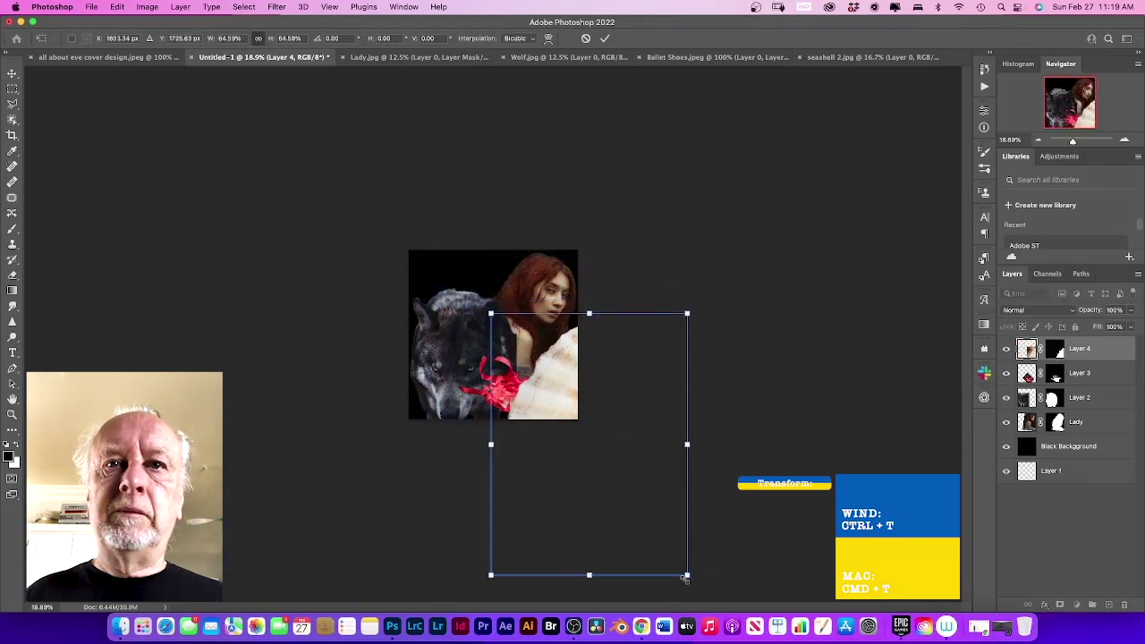
pyautogui.moveTo(686, 574); pyautogui.dragTo(580, 432)
pyautogui.moveTo(598, 302); pyautogui.dragTo(592, 422)
pyautogui.moveTo(468, 320); pyautogui.dragTo(469, 324)
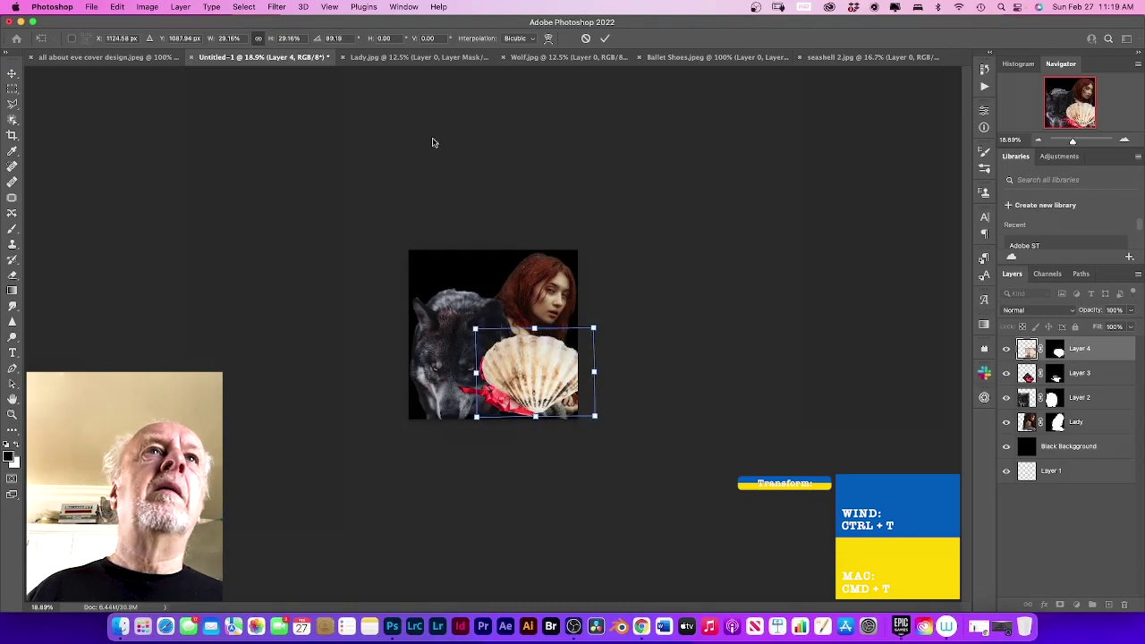
# - Set the seashell's rotation to exactly 90° and its width and height to 30%, and apply the transform
pyautogui.click(331, 38)
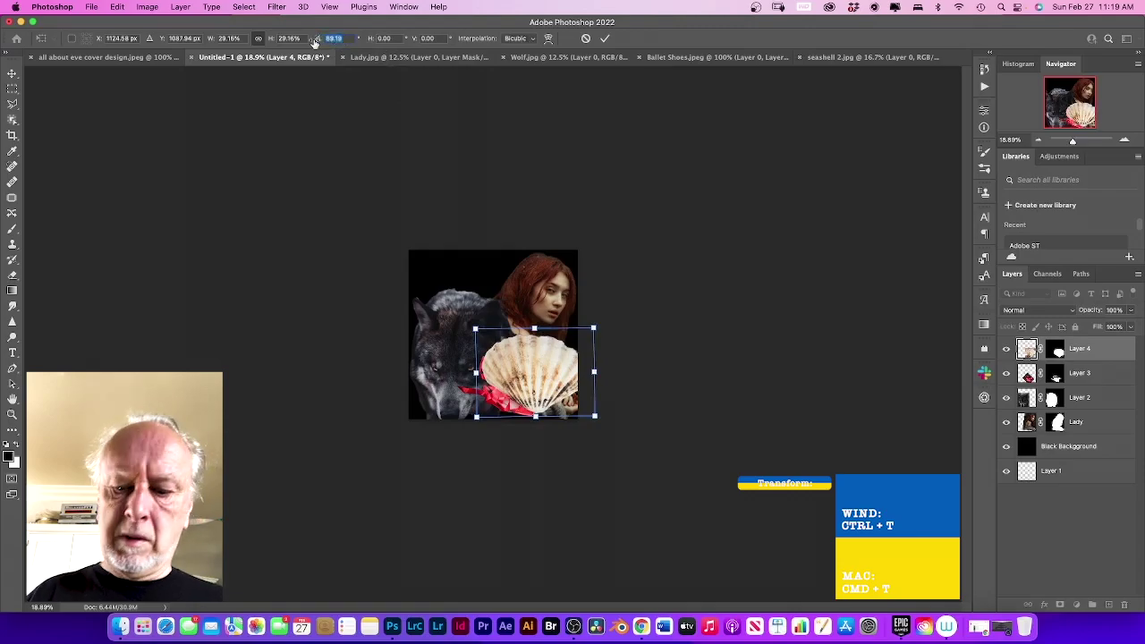
pyautogui.write('90')
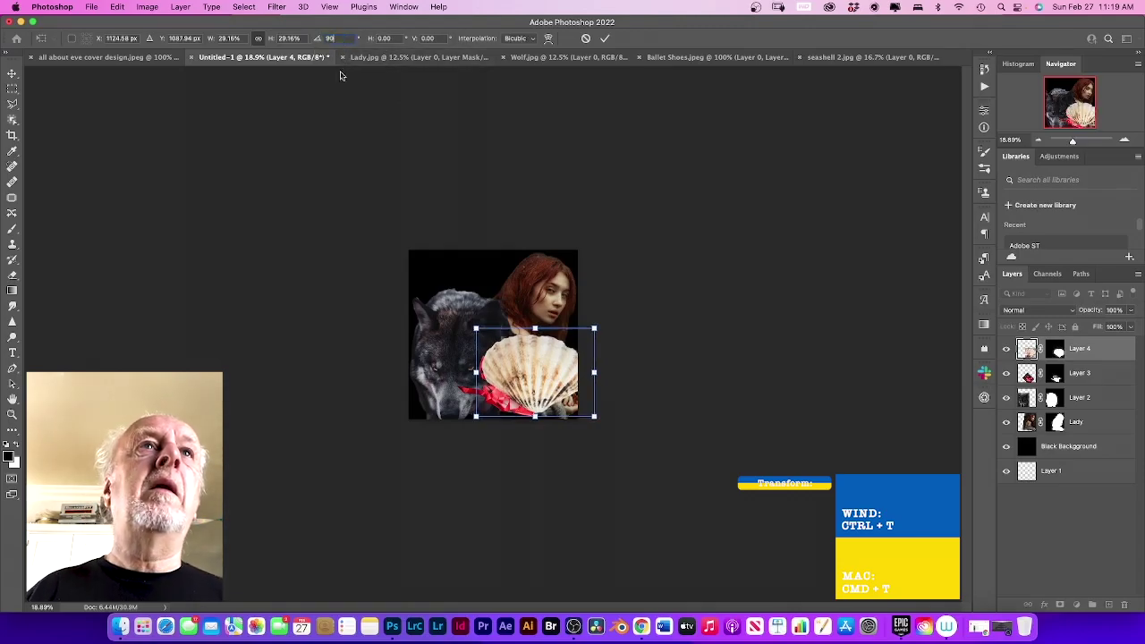
pyautogui.click(272, 39)
pyautogui.write('30')
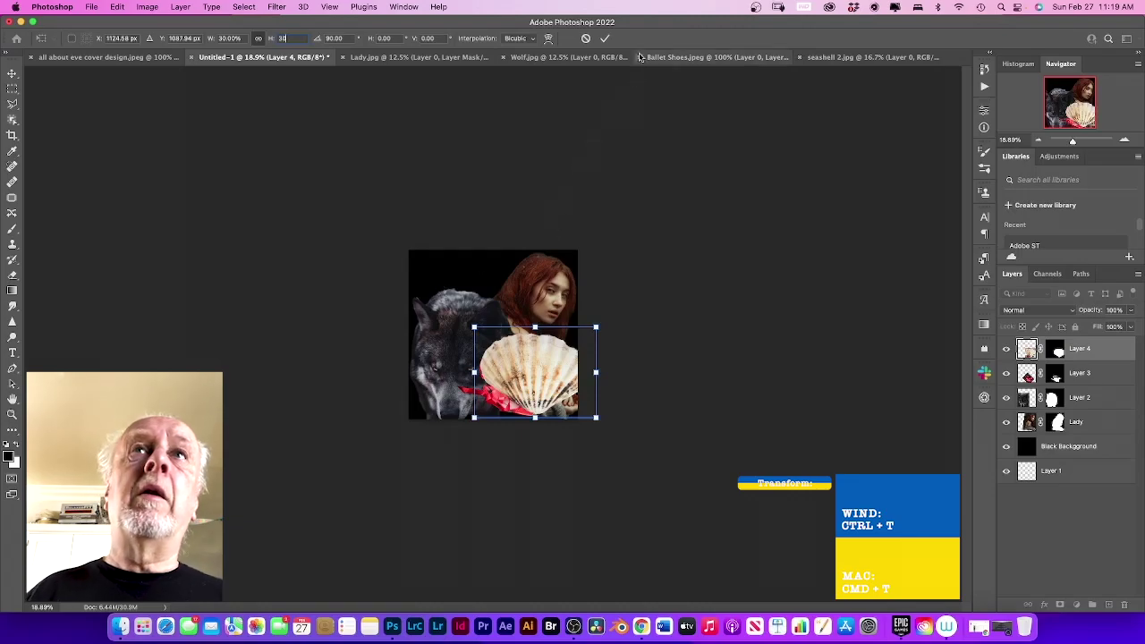
pyautogui.click(606, 39)
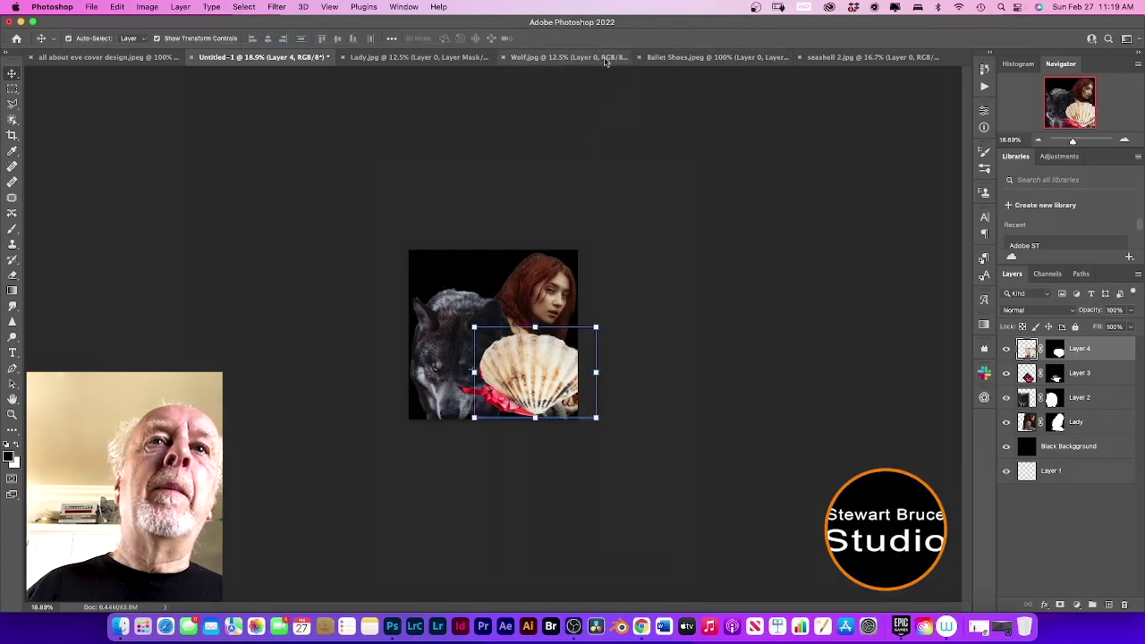
# - Move the seashell into the cover's lower right corner and place its layer below the ballet shoes
pyautogui.moveTo(543, 356); pyautogui.dragTo(553, 412)
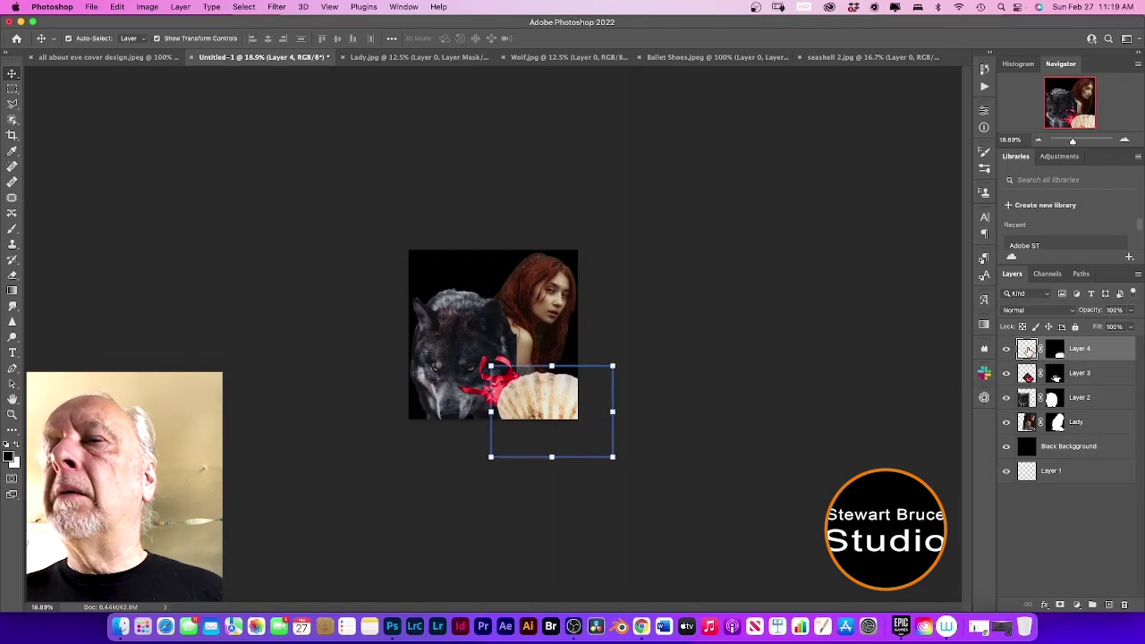
pyautogui.moveTo(1027, 349); pyautogui.dragTo(1027, 381)
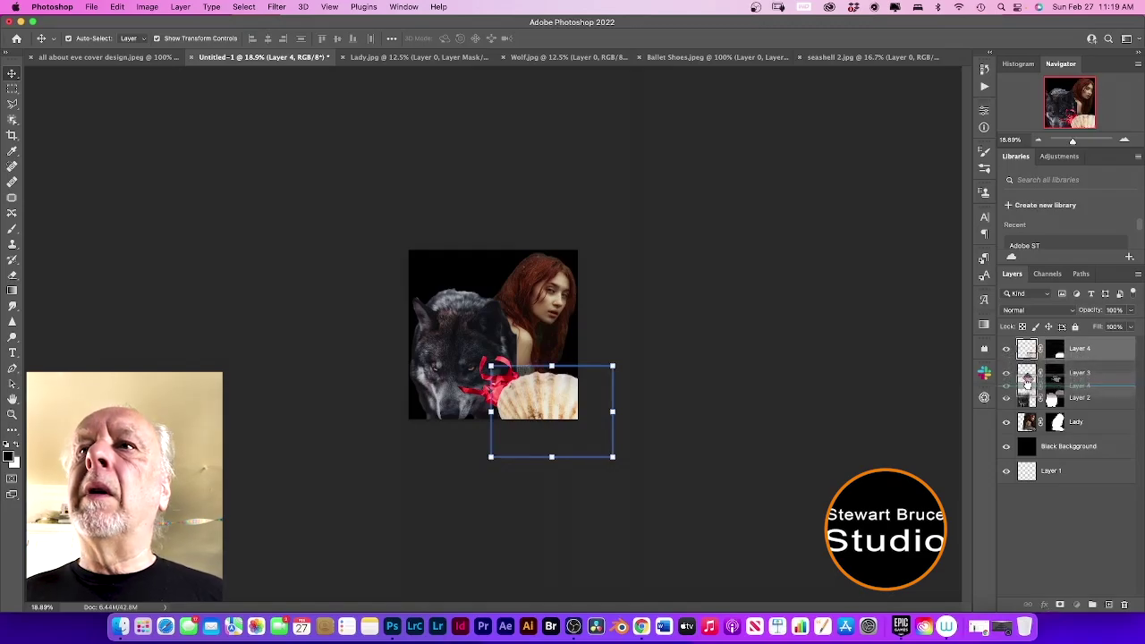
pyautogui.moveTo(1027, 381); pyautogui.dragTo(1029, 391)
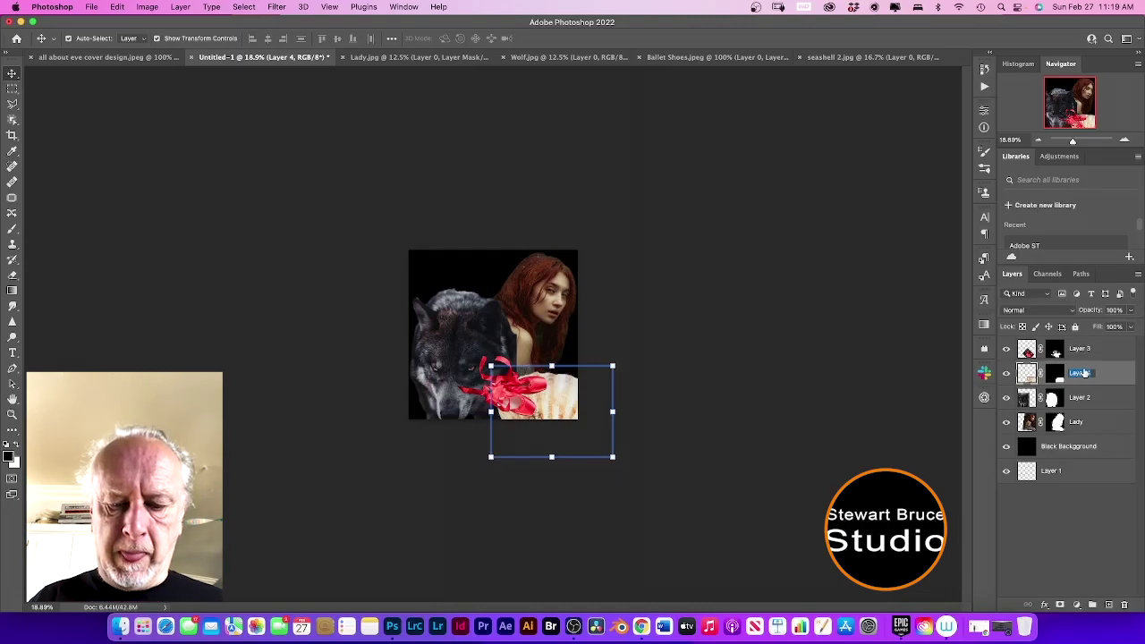
# - Rename the seashell layer SeaShell, the wolf layer Wolf and the ballet shoes layer BS
pyautogui.write('SeaShell')
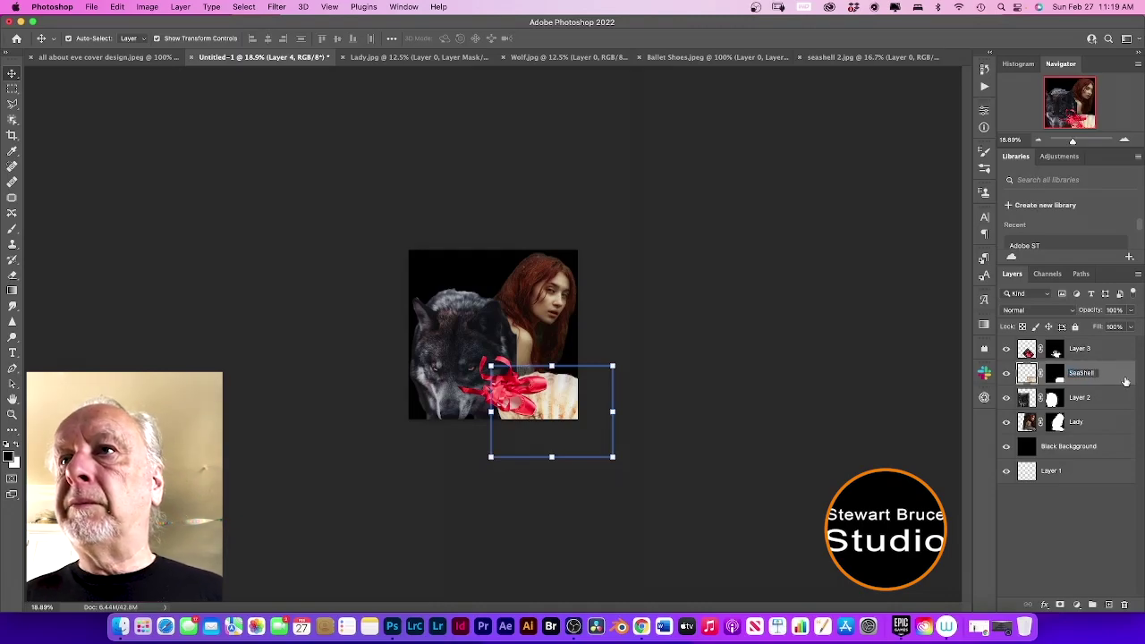
pyautogui.doubleClick(1082, 397)
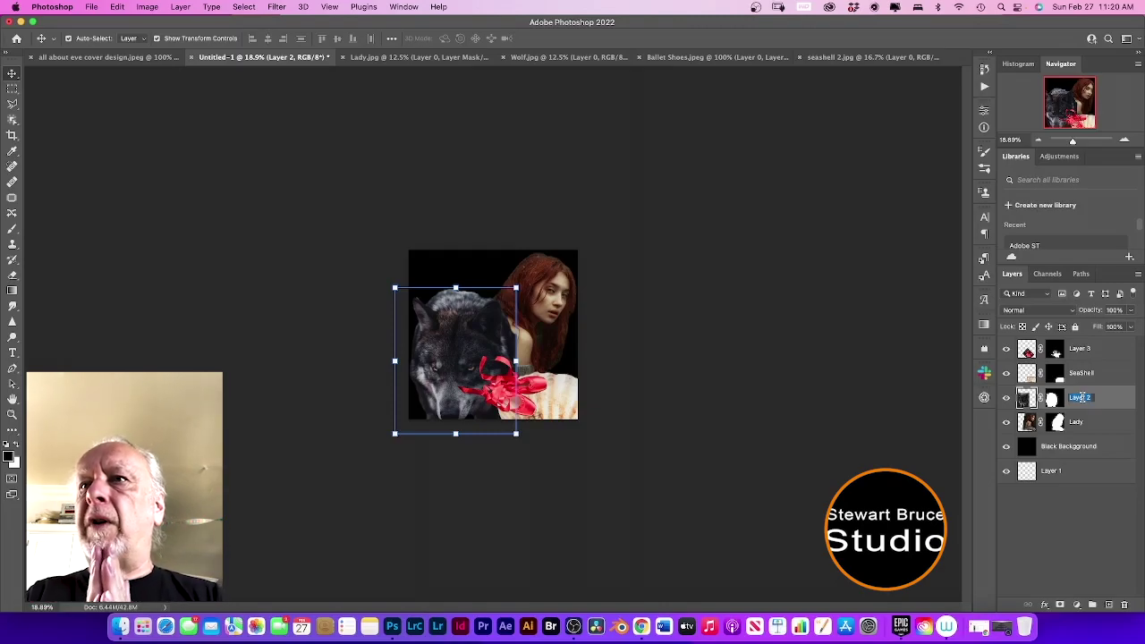
pyautogui.write('Wolf')
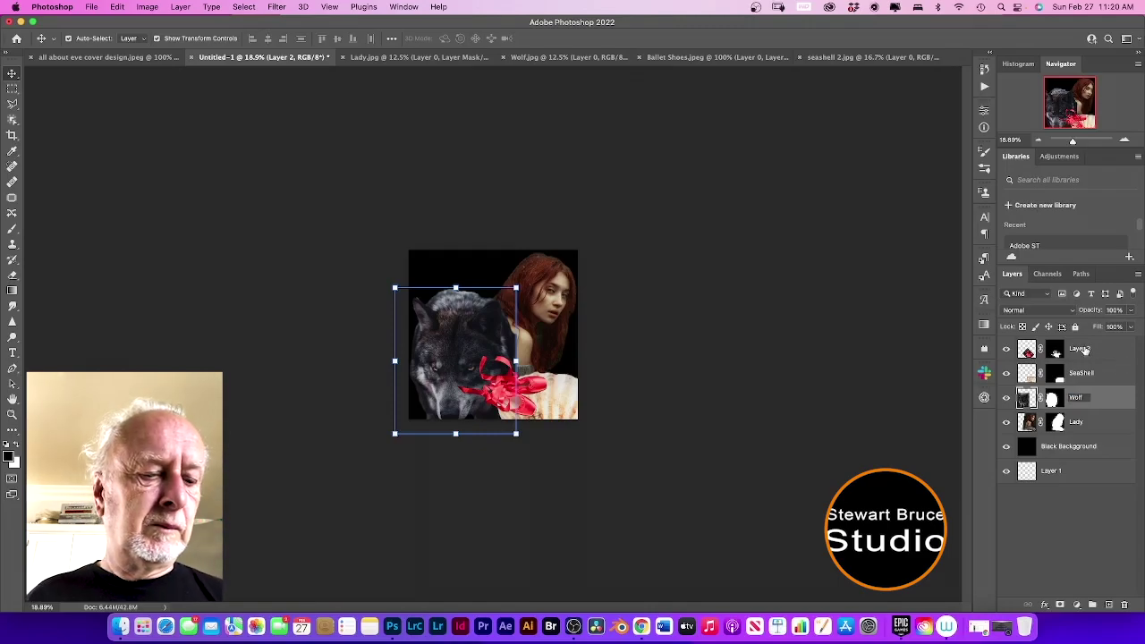
pyautogui.press('Return')
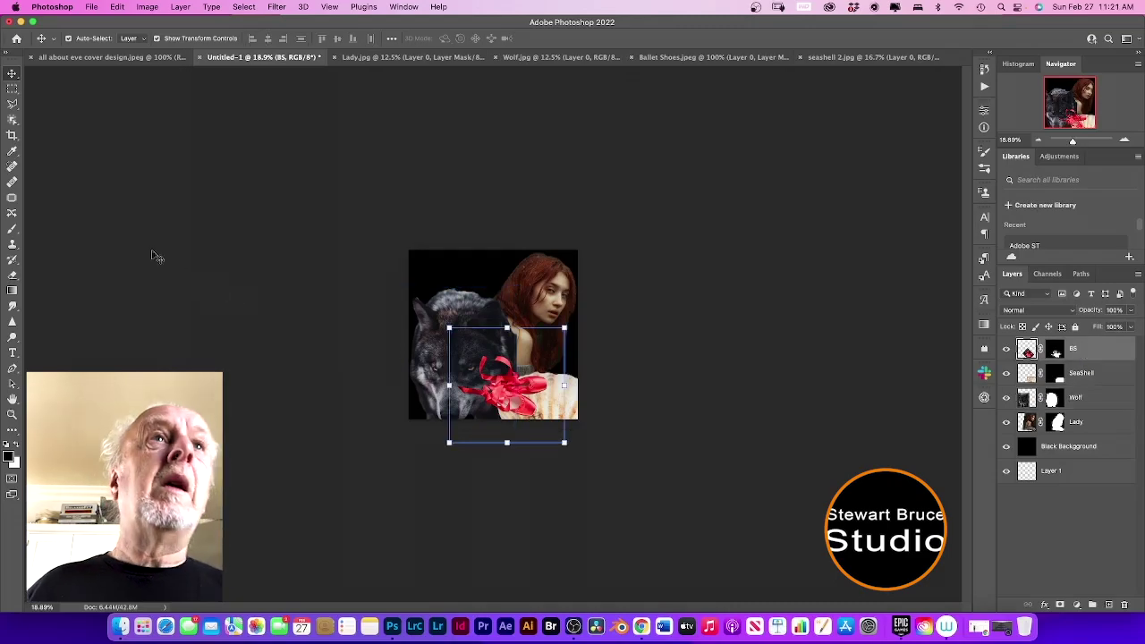
# - Open old pocket watch.jpg from the Photographys folder
pyautogui.click(97, 8)
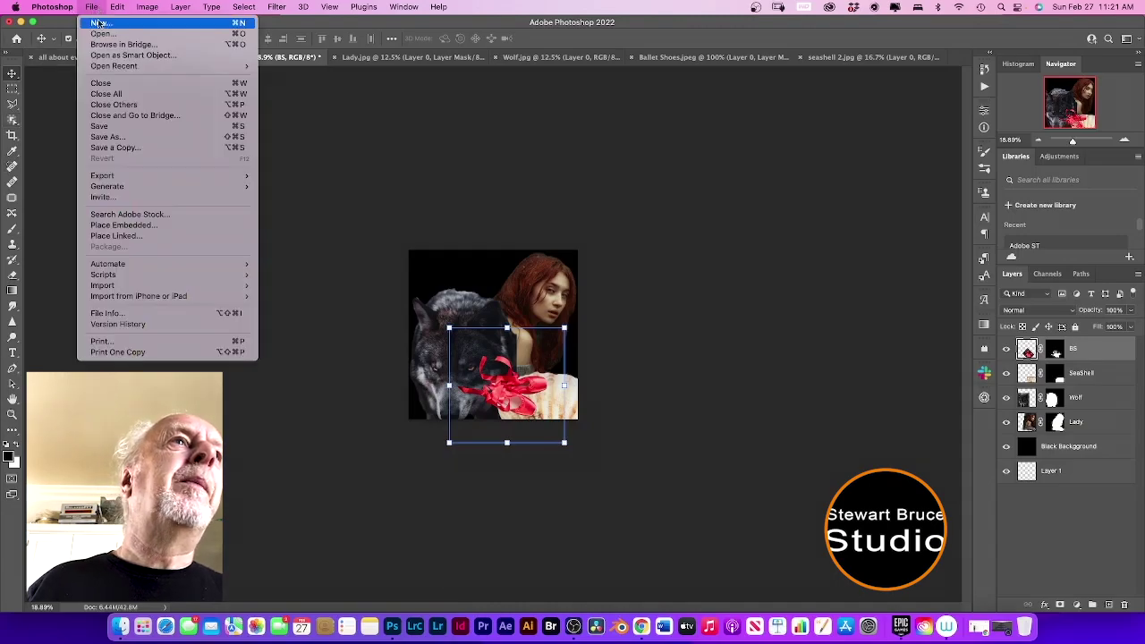
pyautogui.click(104, 37)
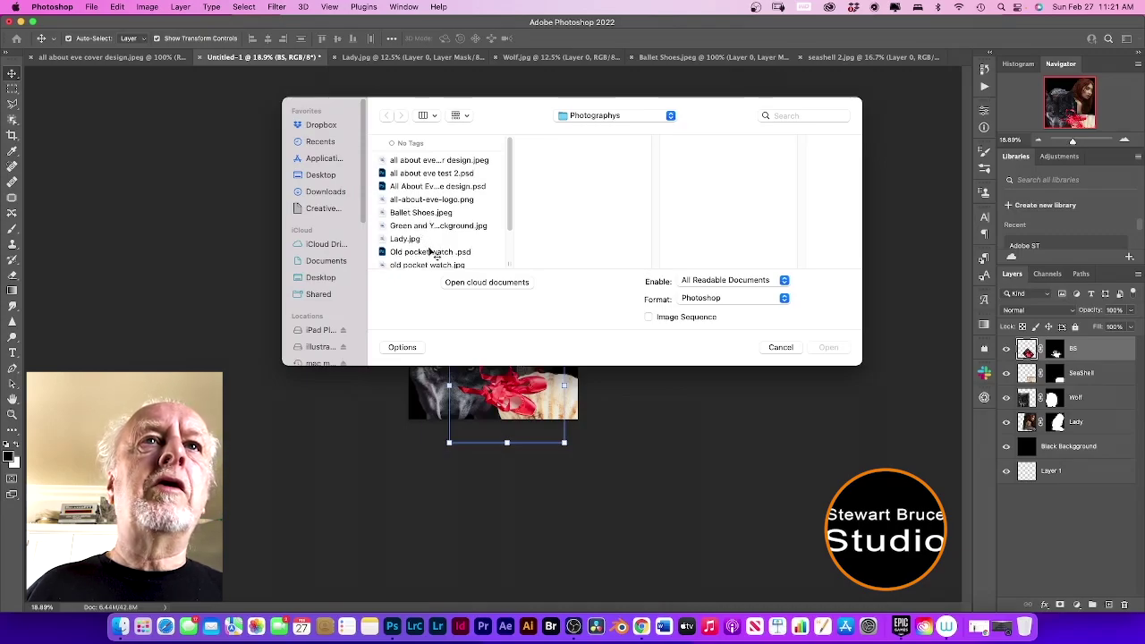
pyautogui.scroll(-1, 429, 253)
pyautogui.scroll(-2, 429, 253)
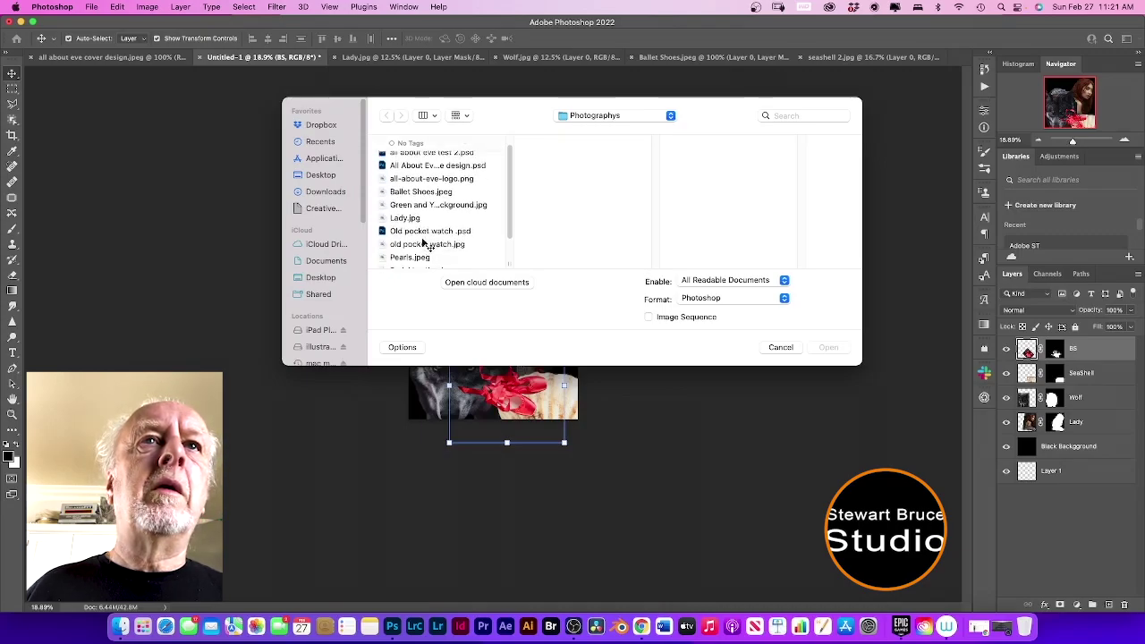
pyautogui.click(427, 245)
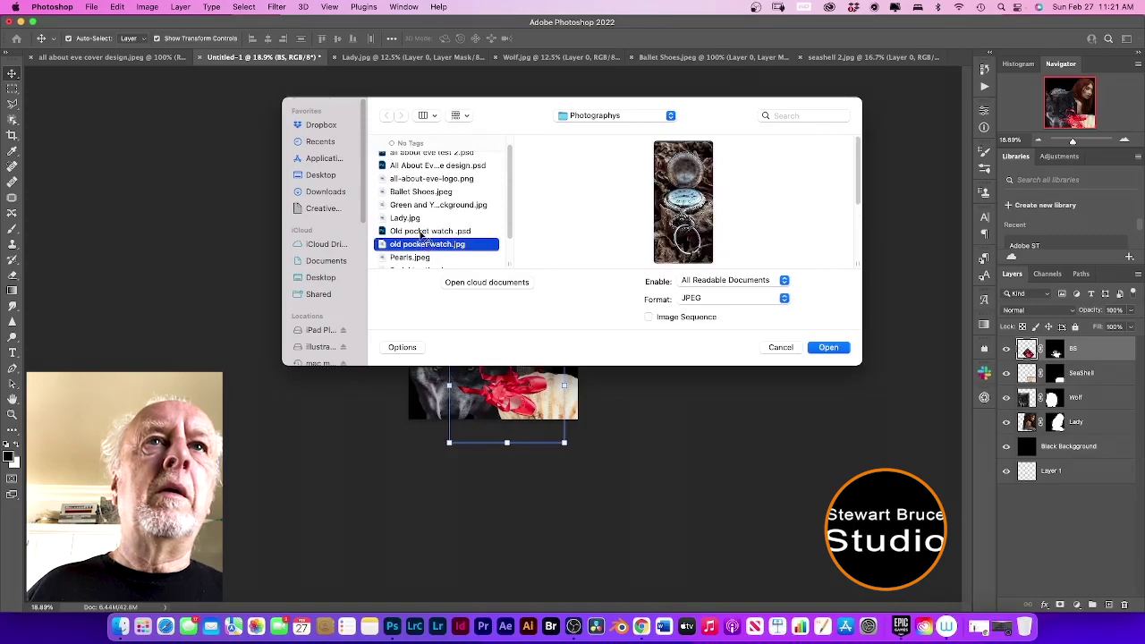
pyautogui.click(427, 231)
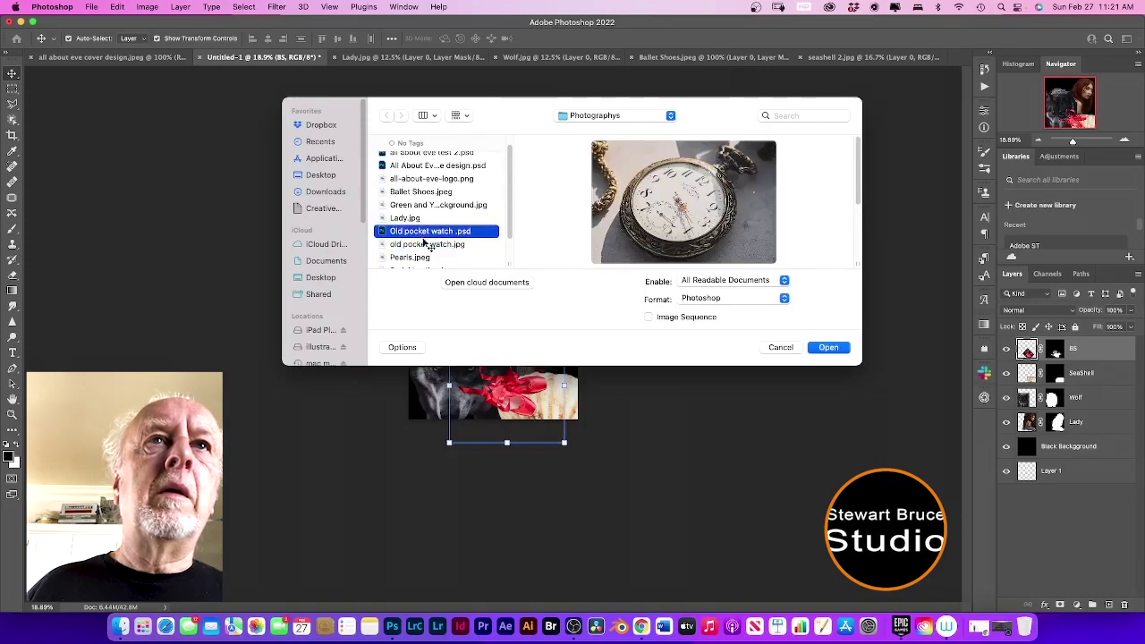
pyautogui.click(428, 245)
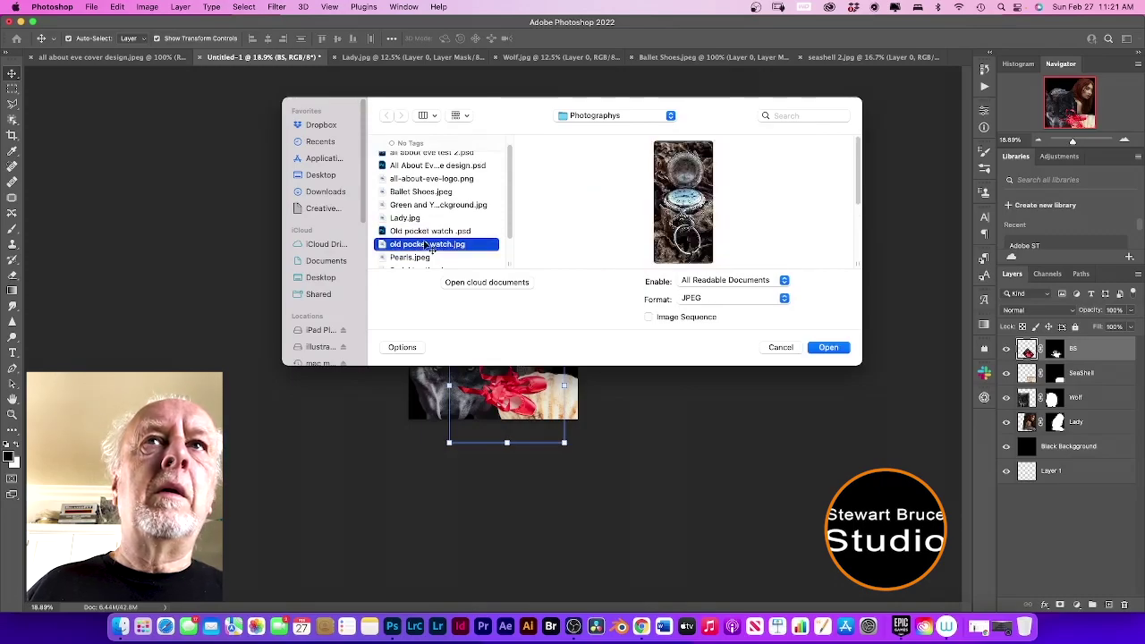
pyautogui.click(830, 348)
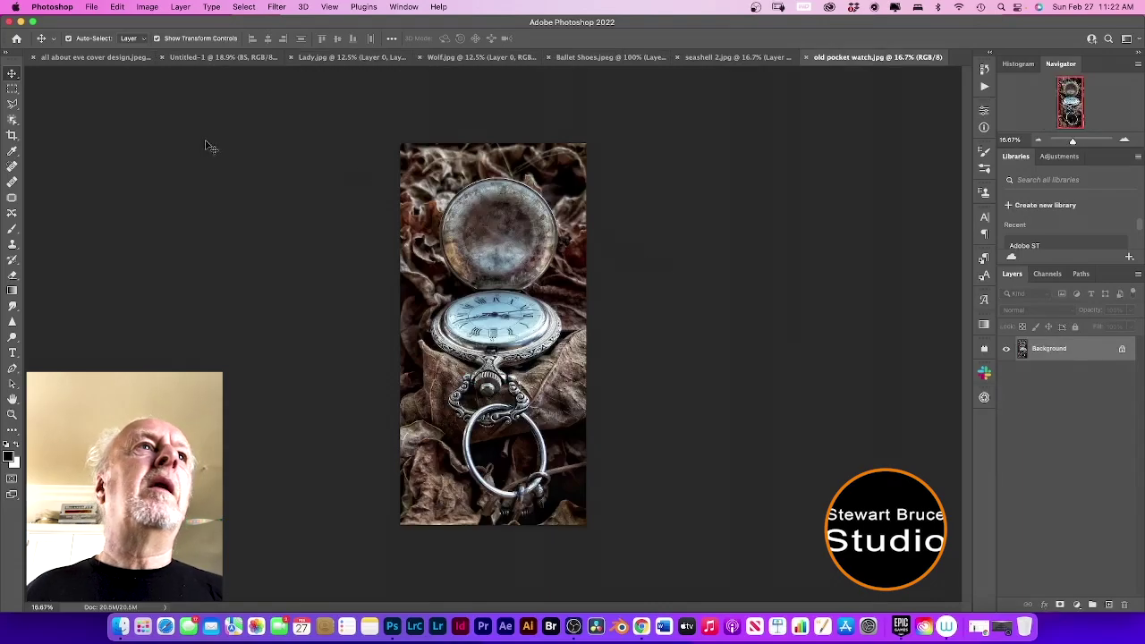
# - Unlock the pocket watch photo's background so that it becomes an editable layer
pyautogui.click(144, 8)
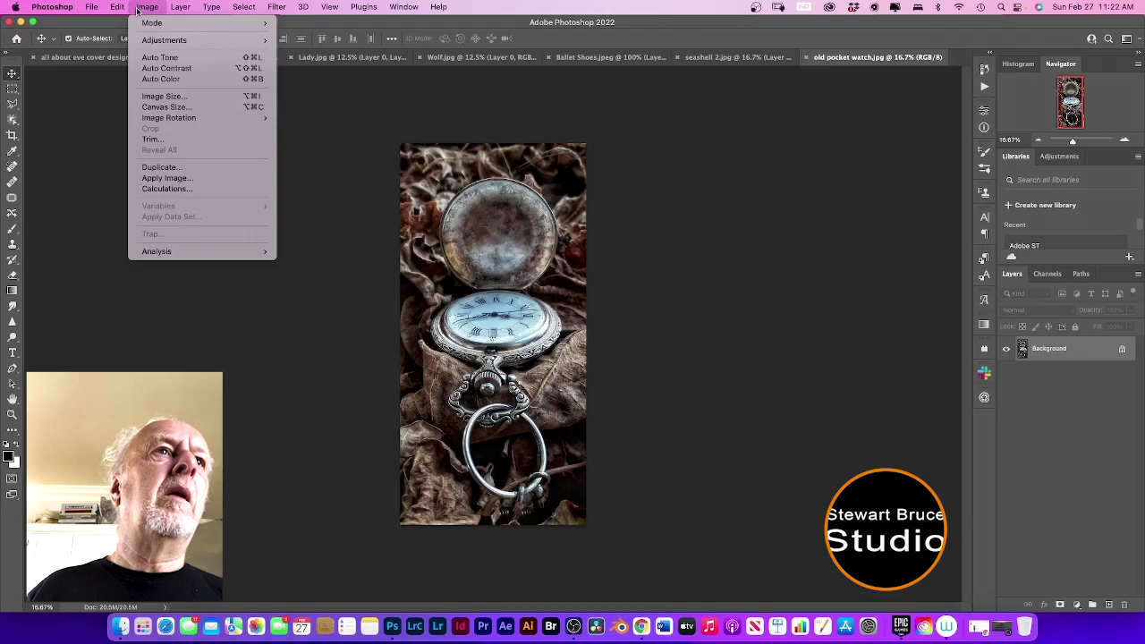
pyautogui.moveTo(118, 7)
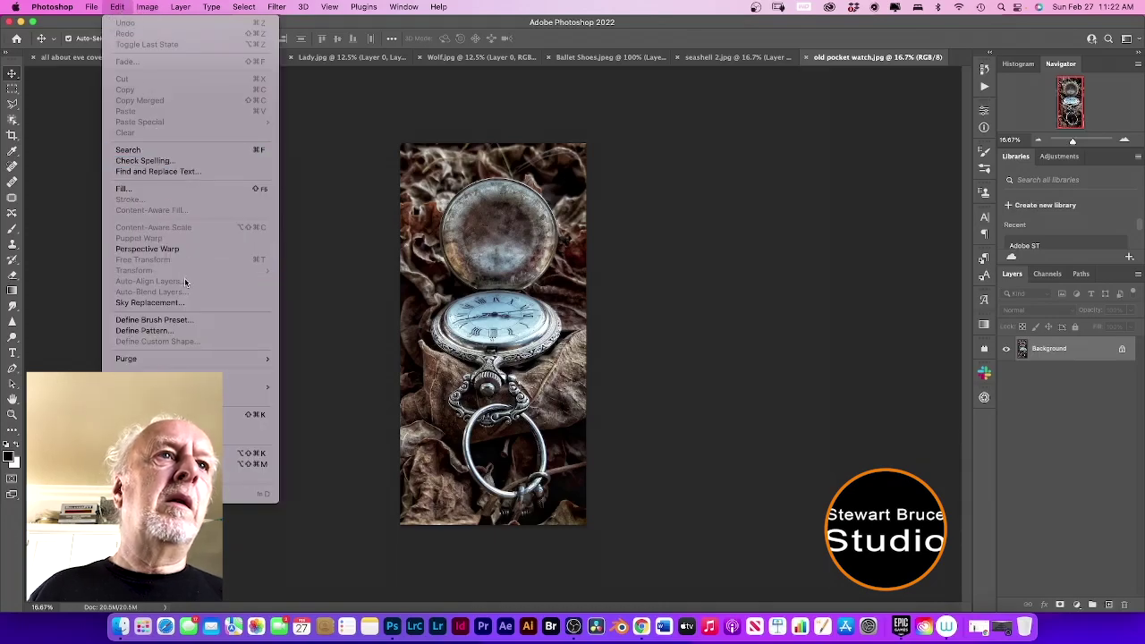
pyautogui.click(1121, 354)
pyautogui.click(1122, 352)
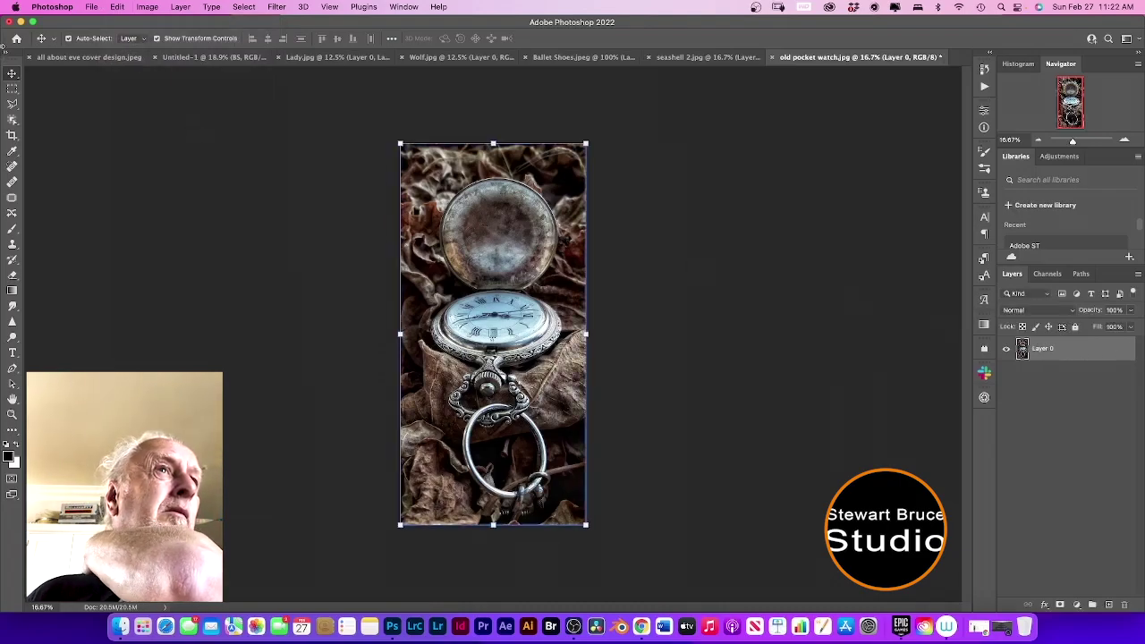
# - Flip the pocket watch photo vertically
pyautogui.click(118, 7)
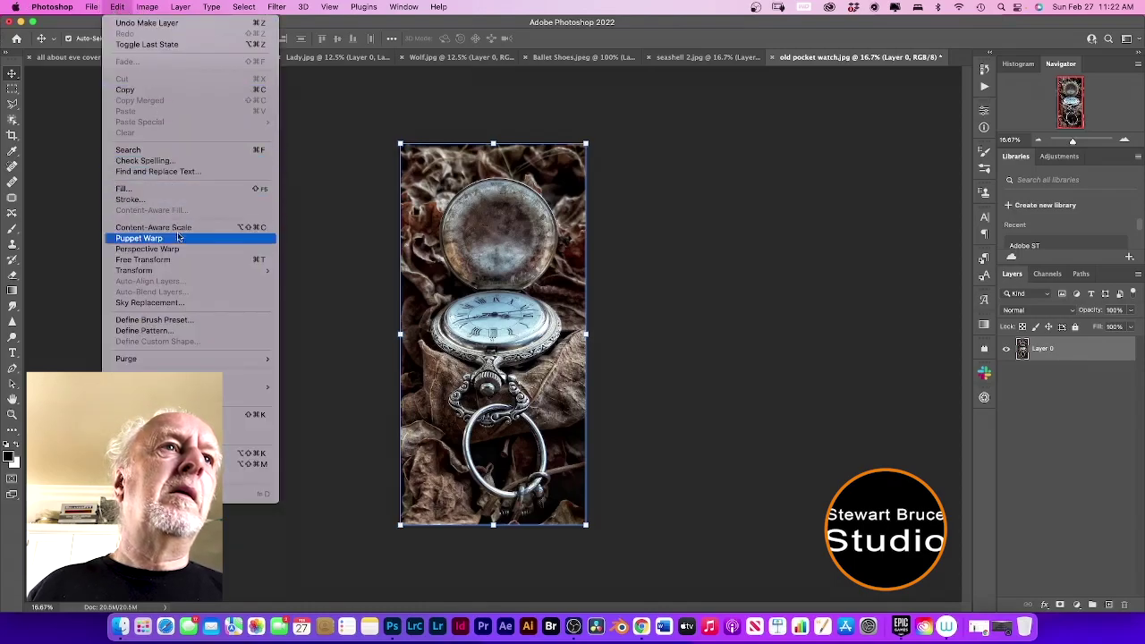
pyautogui.moveTo(192, 271)
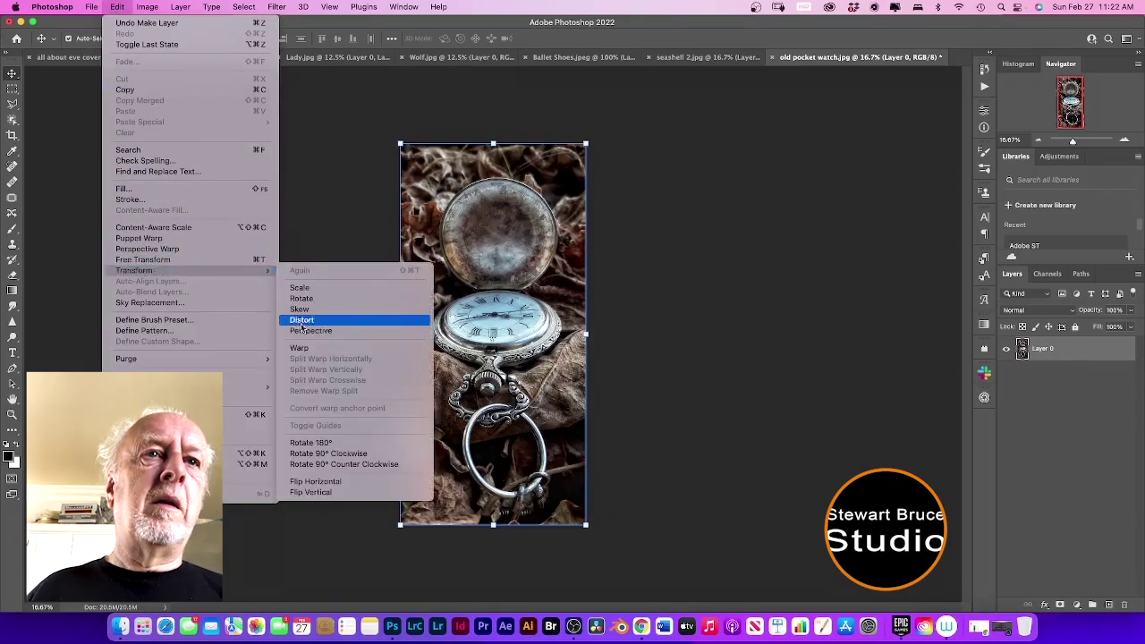
pyautogui.click(313, 492)
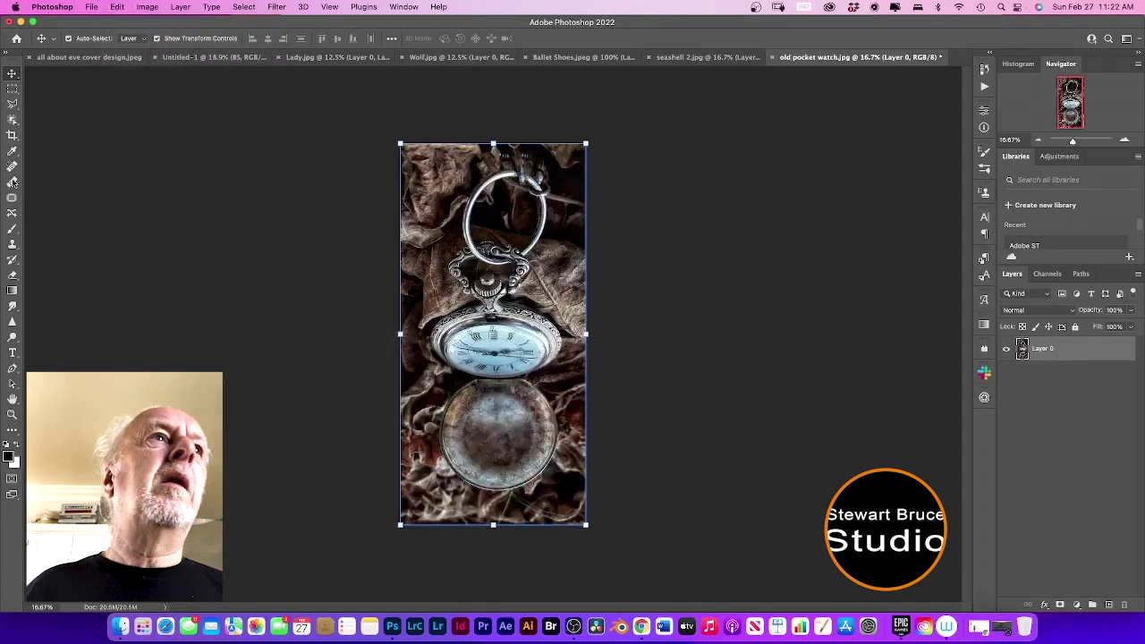
# - Crop the pocket watch photo closely around the watch face and its winding crown
pyautogui.click(12, 136)
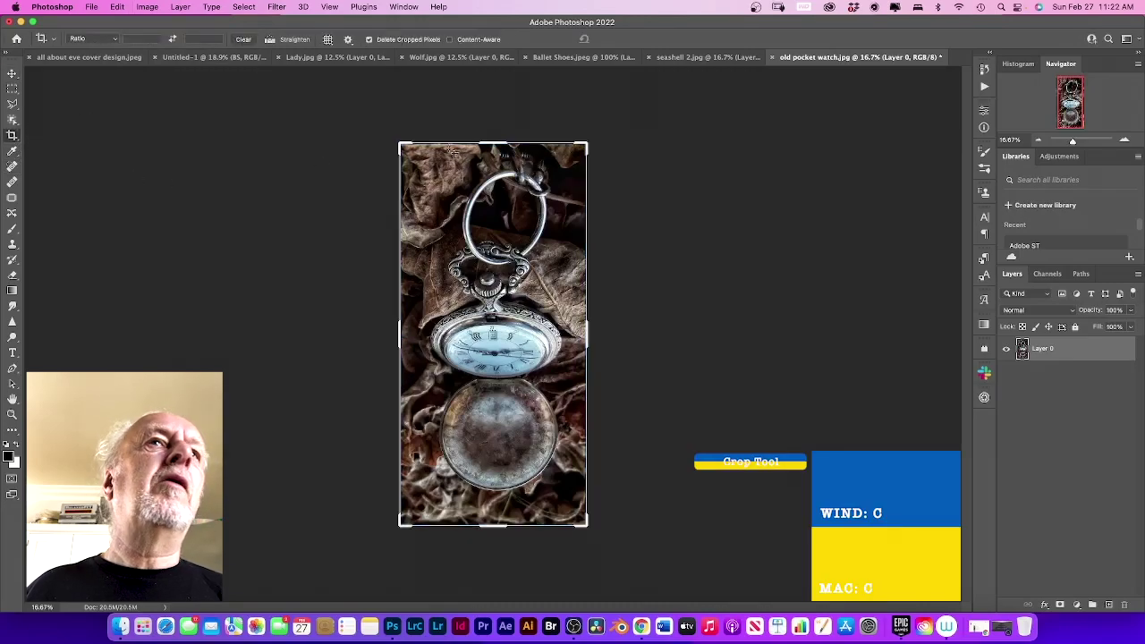
pyautogui.moveTo(490, 143); pyautogui.dragTo(491, 207)
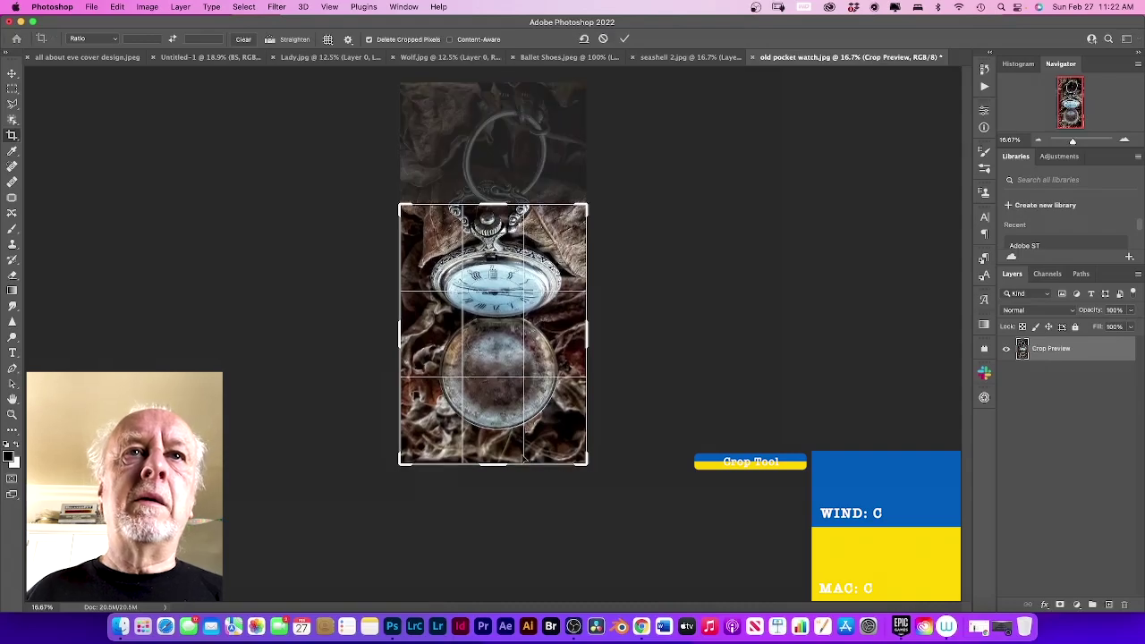
pyautogui.moveTo(492, 464); pyautogui.dragTo(494, 394)
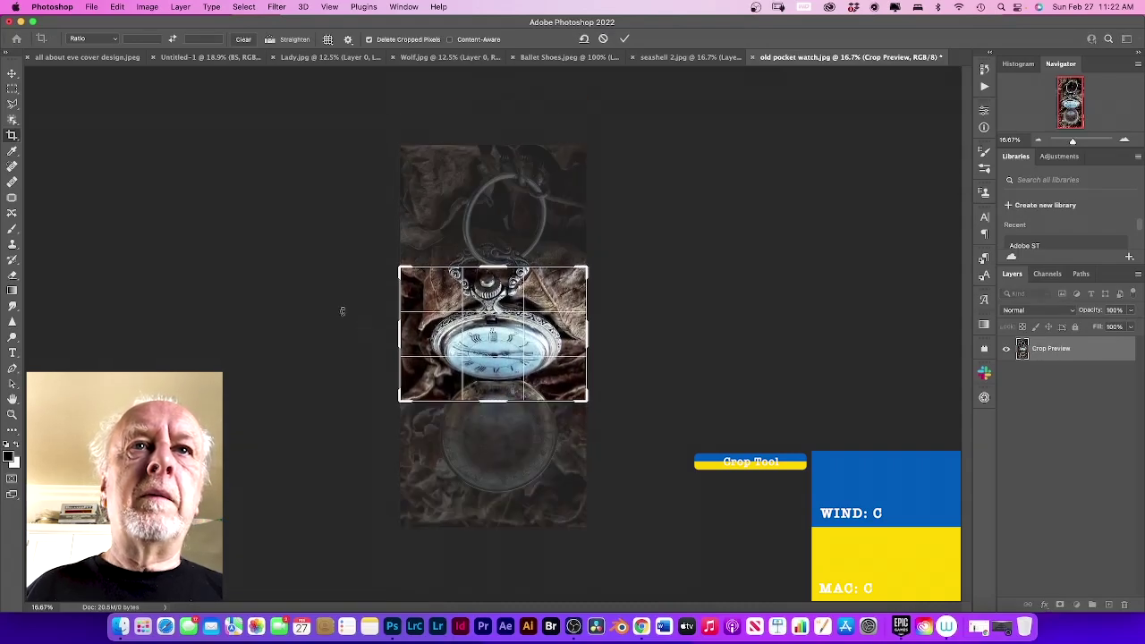
pyautogui.moveTo(400, 331); pyautogui.dragTo(410, 331)
pyautogui.moveTo(575, 331); pyautogui.dragTo(566, 313)
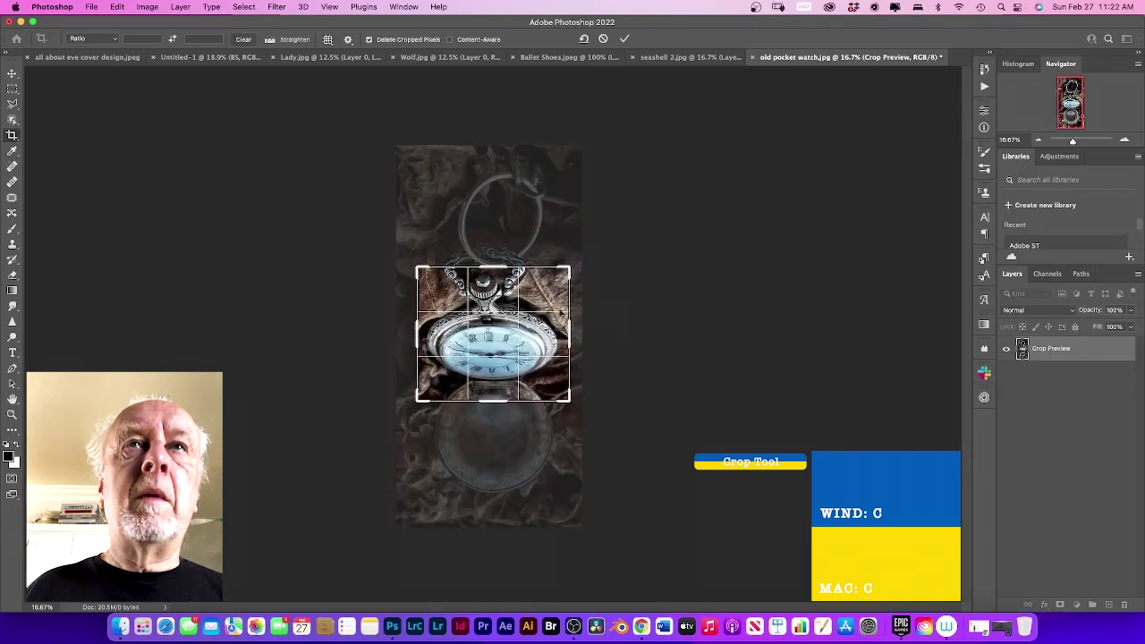
pyautogui.click(624, 39)
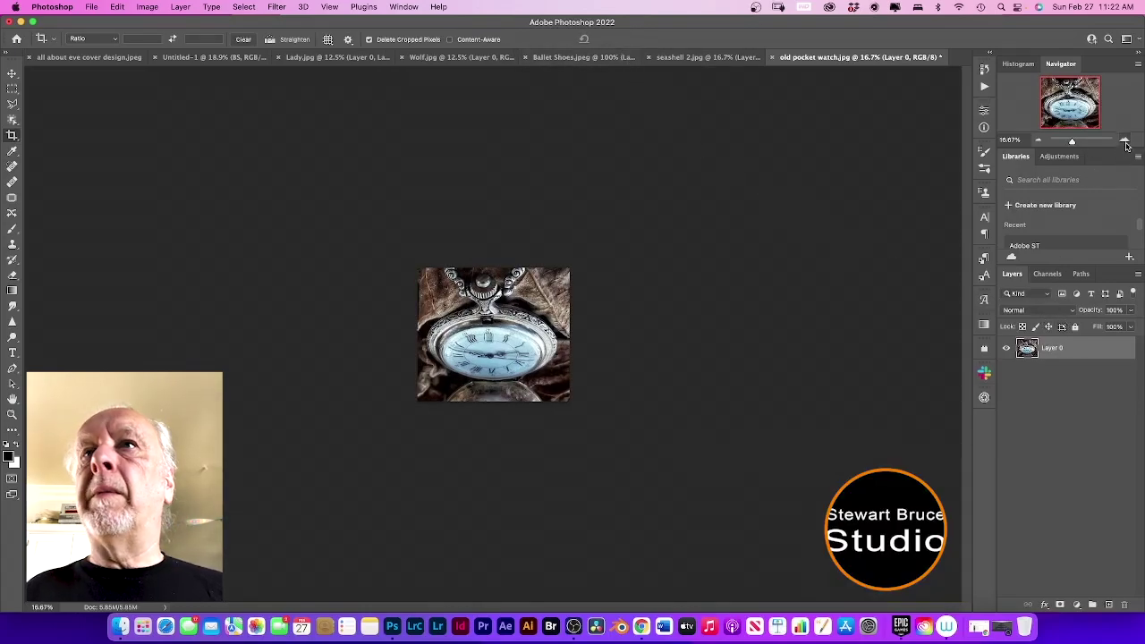
# - Select the watch with the Object Selection tool and mask out its background
pyautogui.click(1124, 143)
pyautogui.click(1124, 143)
pyautogui.click(1125, 143)
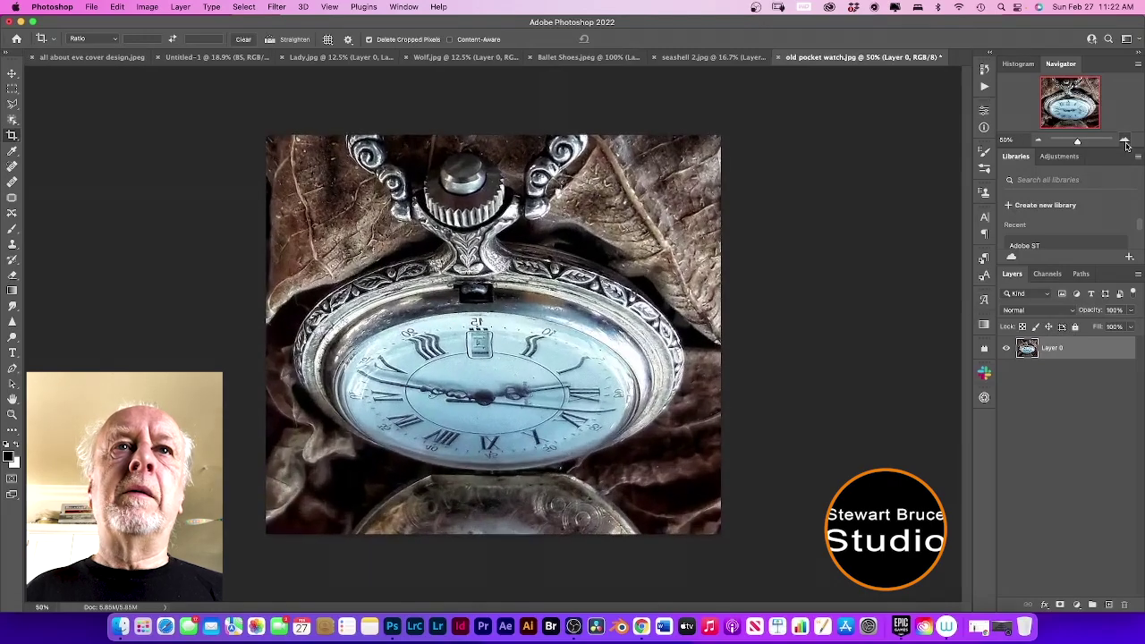
pyautogui.click(13, 123)
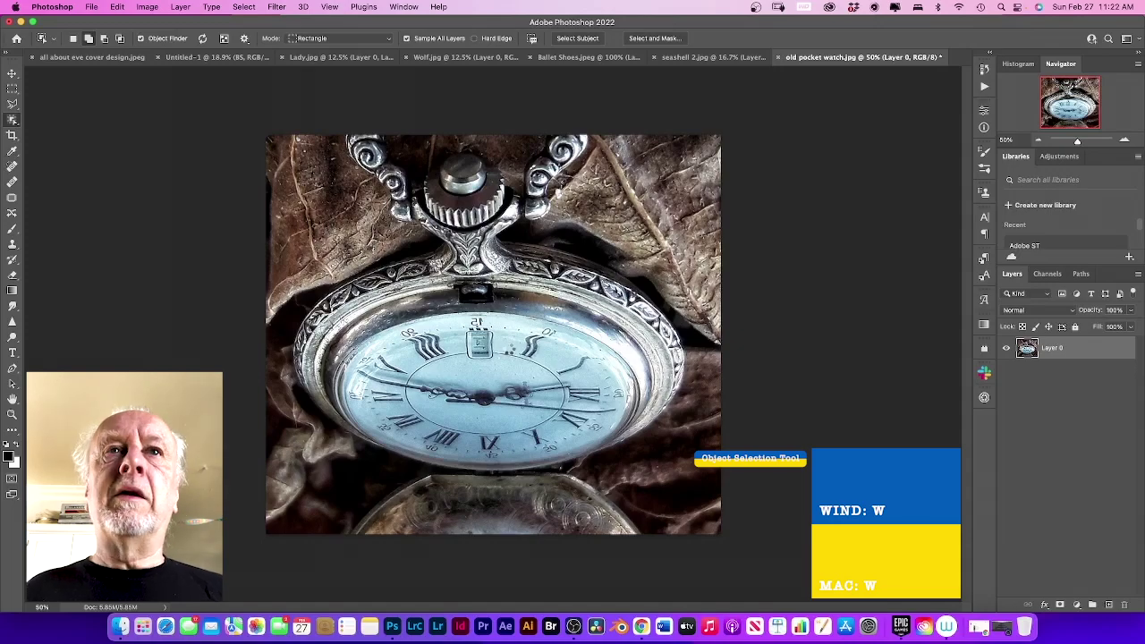
pyautogui.click(503, 345)
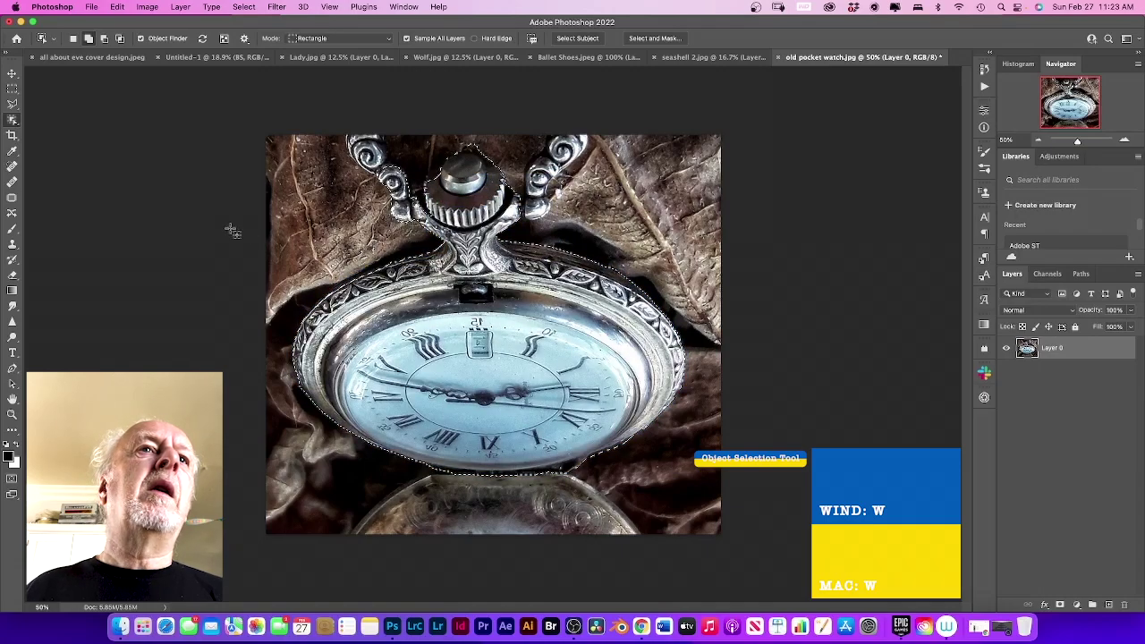
pyautogui.click(1060, 606)
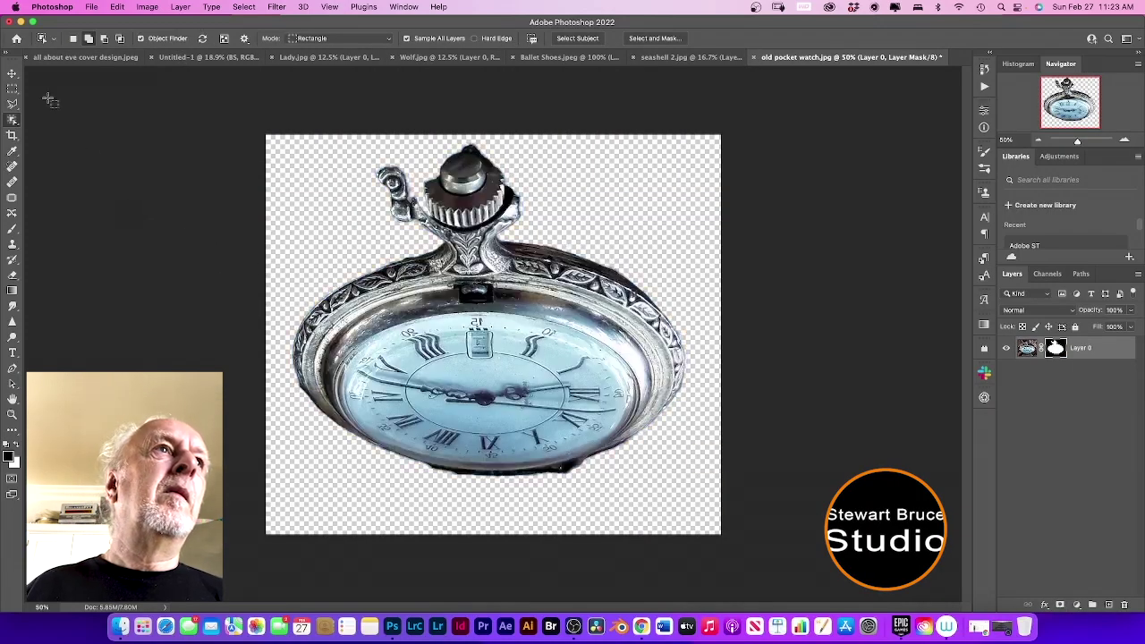
# - Copy the masked pocket watch into the Untitled-1 album cover document
pyautogui.click(13, 73)
pyautogui.moveTo(440, 340); pyautogui.dragTo(444, 302)
pyautogui.click(686, 349)
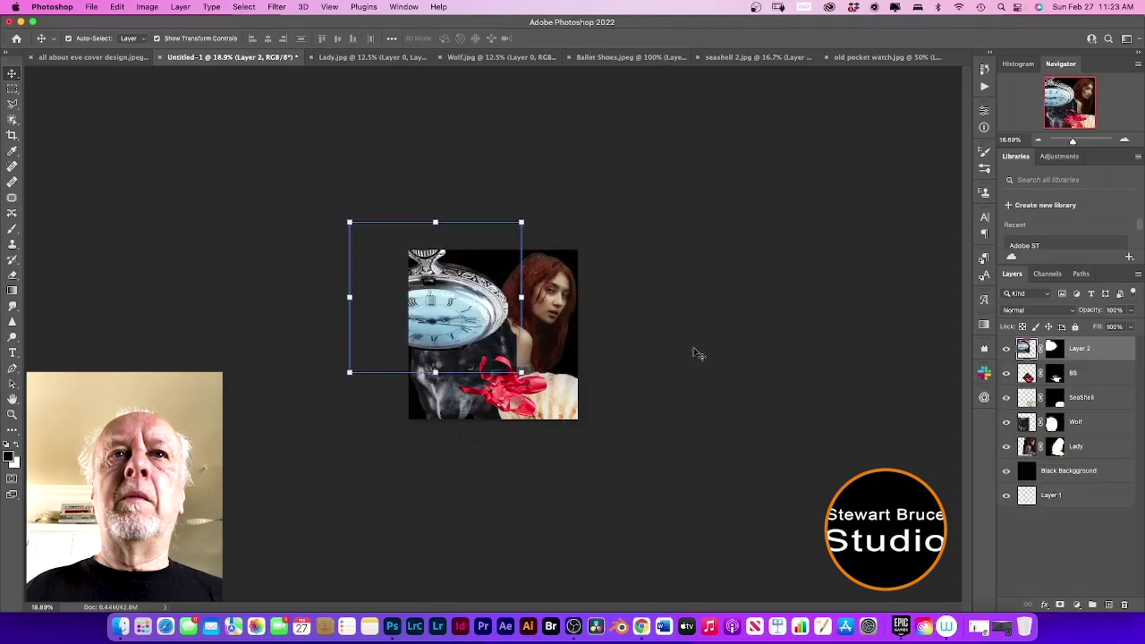
# - Place the watch layer between the Lady and Black Background layers and rename it Pocket Watch
pyautogui.click(1125, 141)
pyautogui.click(1125, 140)
pyautogui.click(1125, 141)
pyautogui.click(1125, 140)
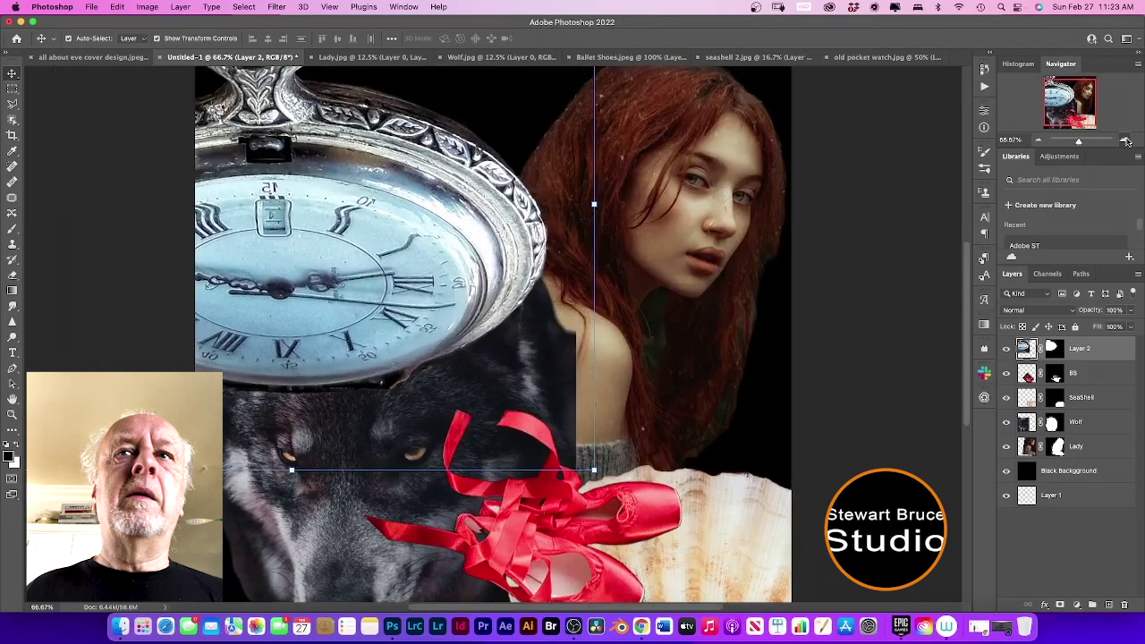
pyautogui.moveTo(1027, 351); pyautogui.dragTo(1012, 463)
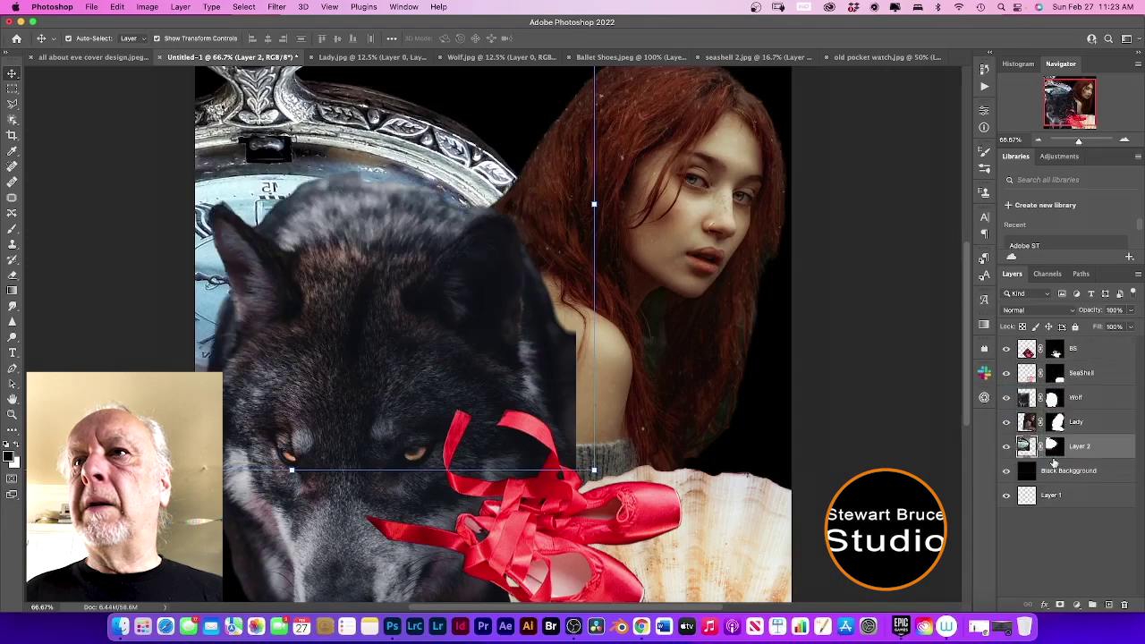
pyautogui.doubleClick(1081, 447)
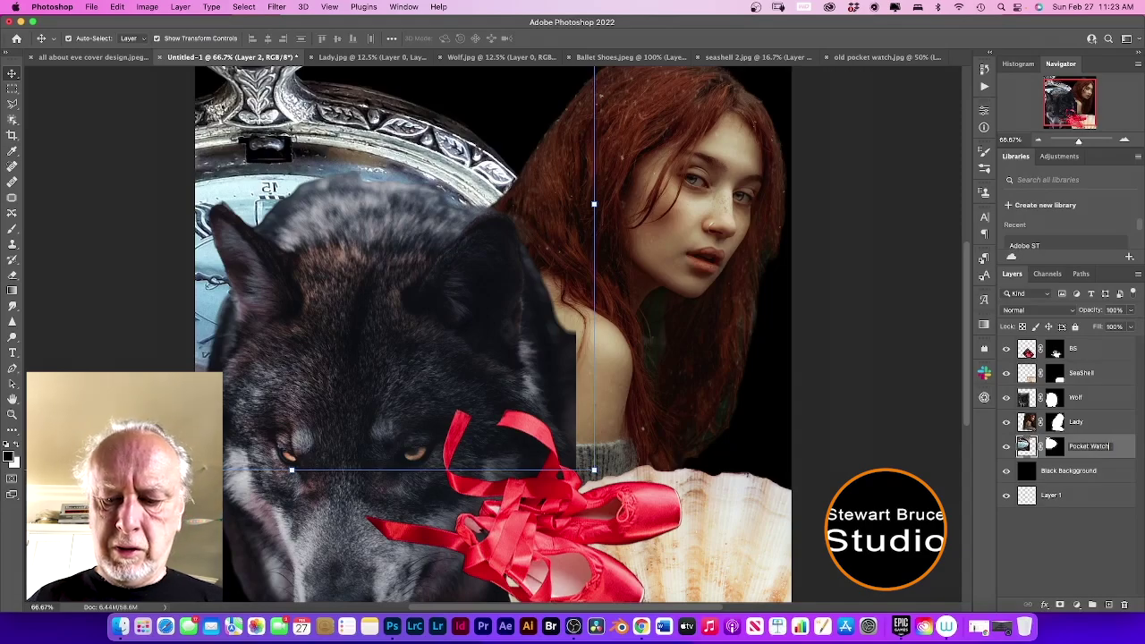
pyautogui.press('Return')
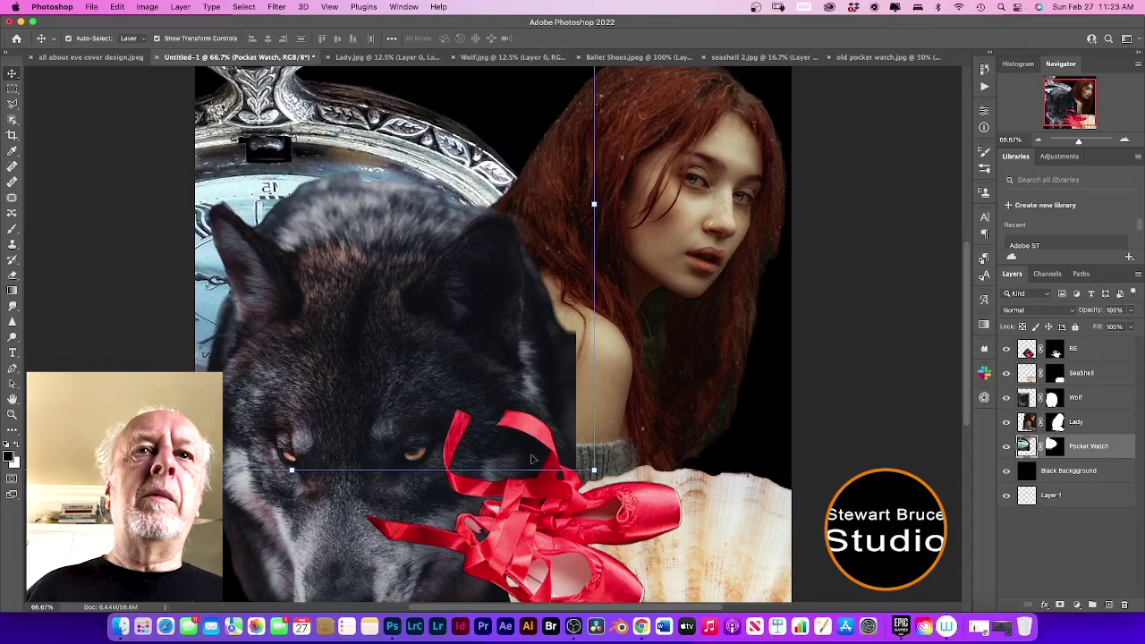
# - Scale the pocket watch to about 72%, rotate it about 12° clockwise and shift it behind the wolf's head
pyautogui.moveTo(594, 469); pyautogui.dragTo(433, 301)
pyautogui.moveTo(275, 127); pyautogui.dragTo(452, 198)
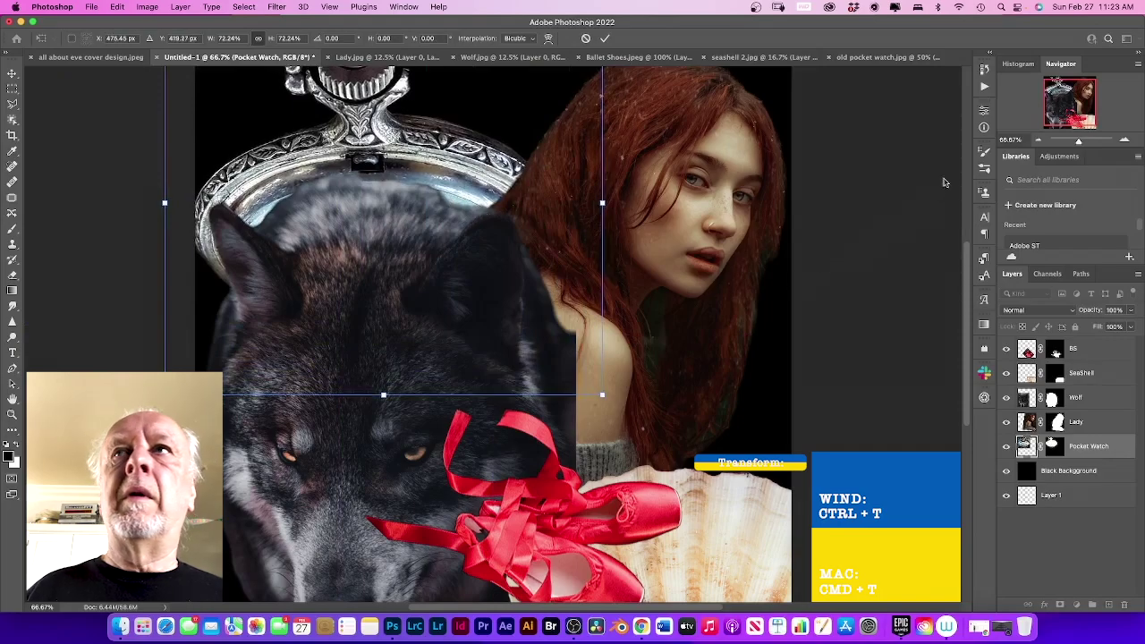
pyautogui.click(1038, 140)
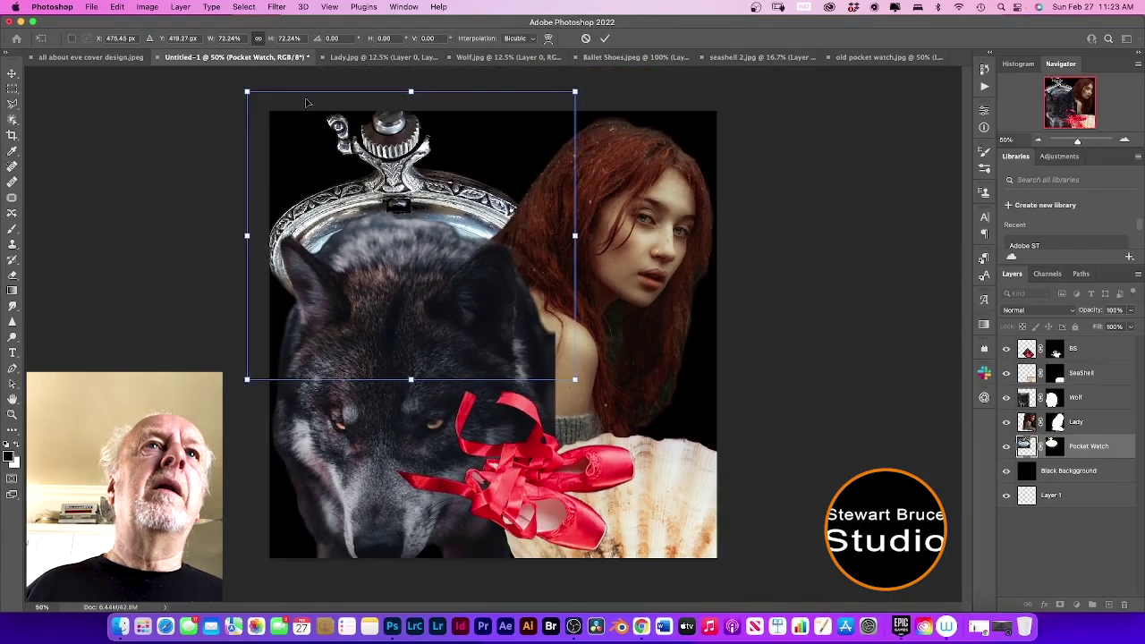
pyautogui.moveTo(224, 83); pyautogui.dragTo(302, 100)
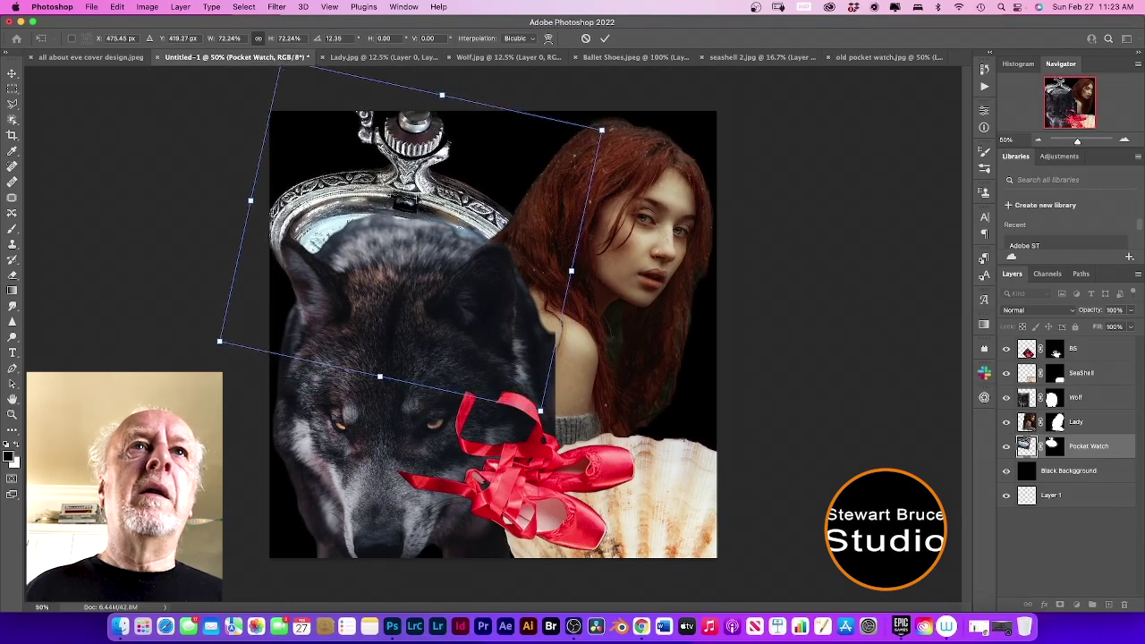
pyautogui.moveTo(443, 215); pyautogui.dragTo(457, 208)
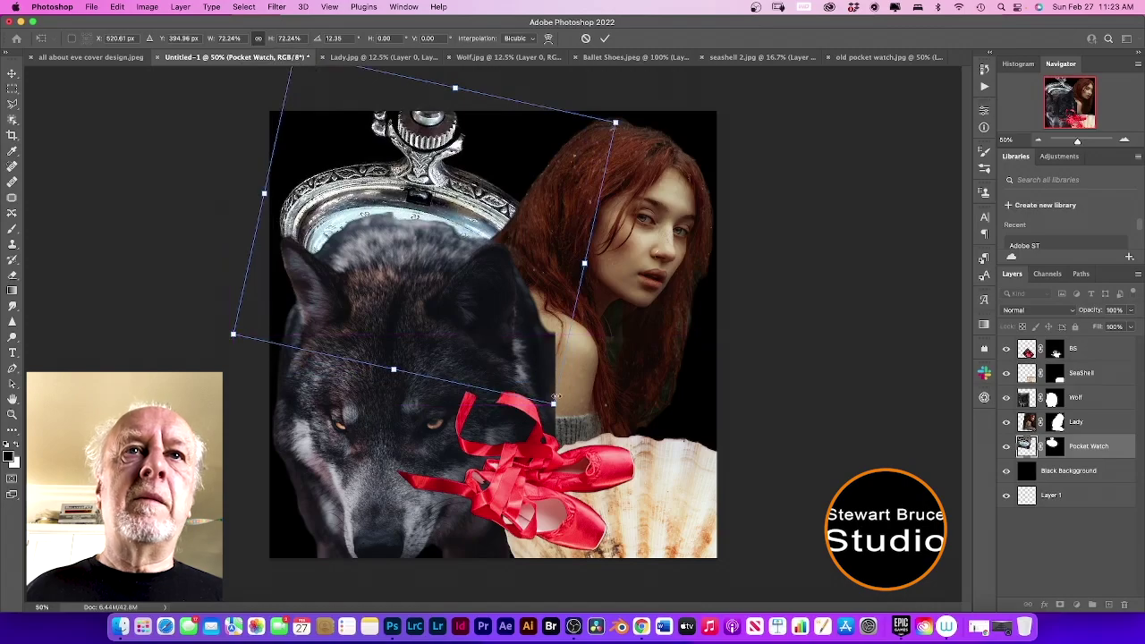
# - Reduce the pocket watch to about 59% and position it at the cover's upper edge, between the wolf's head and the woman's hair
pyautogui.moveTo(553, 405); pyautogui.dragTo(488, 310)
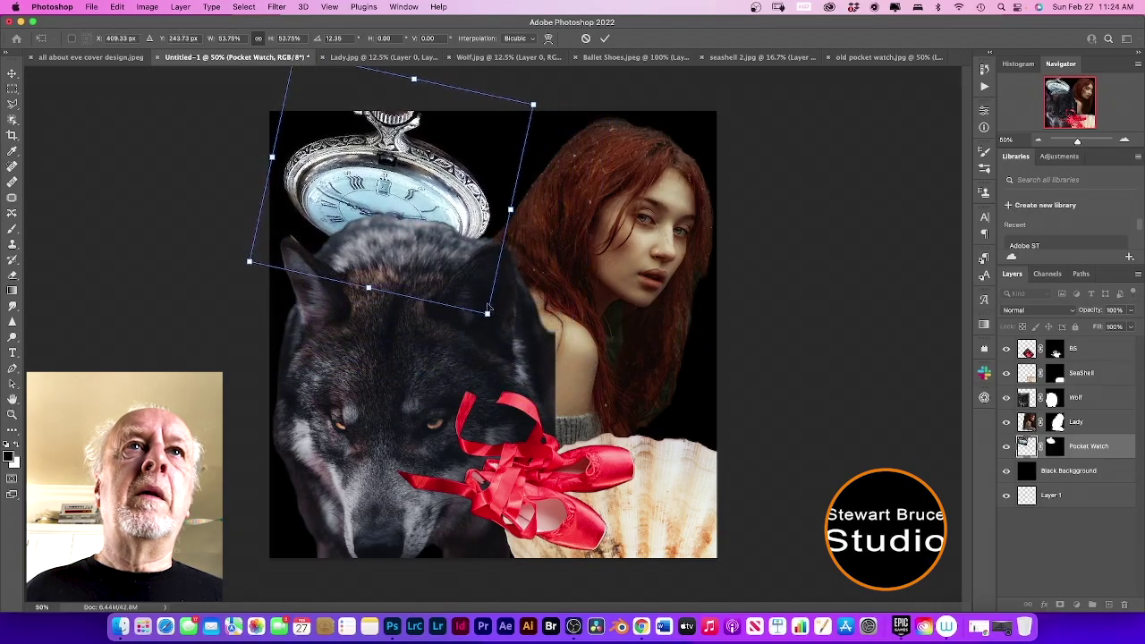
pyautogui.moveTo(428, 178); pyautogui.dragTo(489, 166)
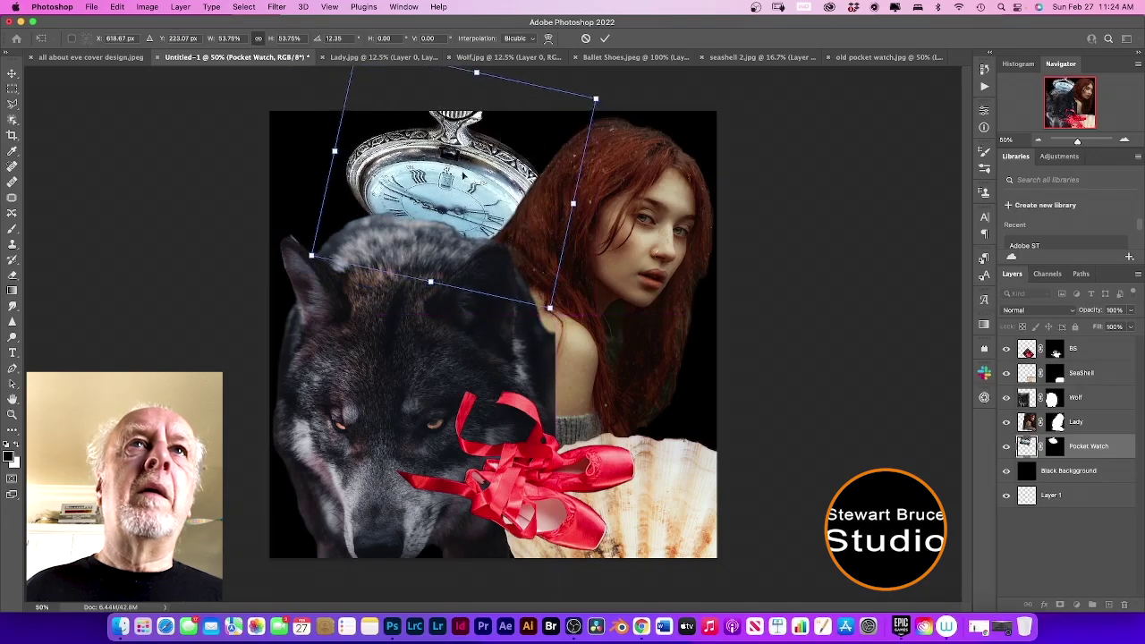
pyautogui.moveTo(312, 255); pyautogui.dragTo(287, 265)
pyautogui.moveTo(450, 194); pyautogui.dragTo(471, 190)
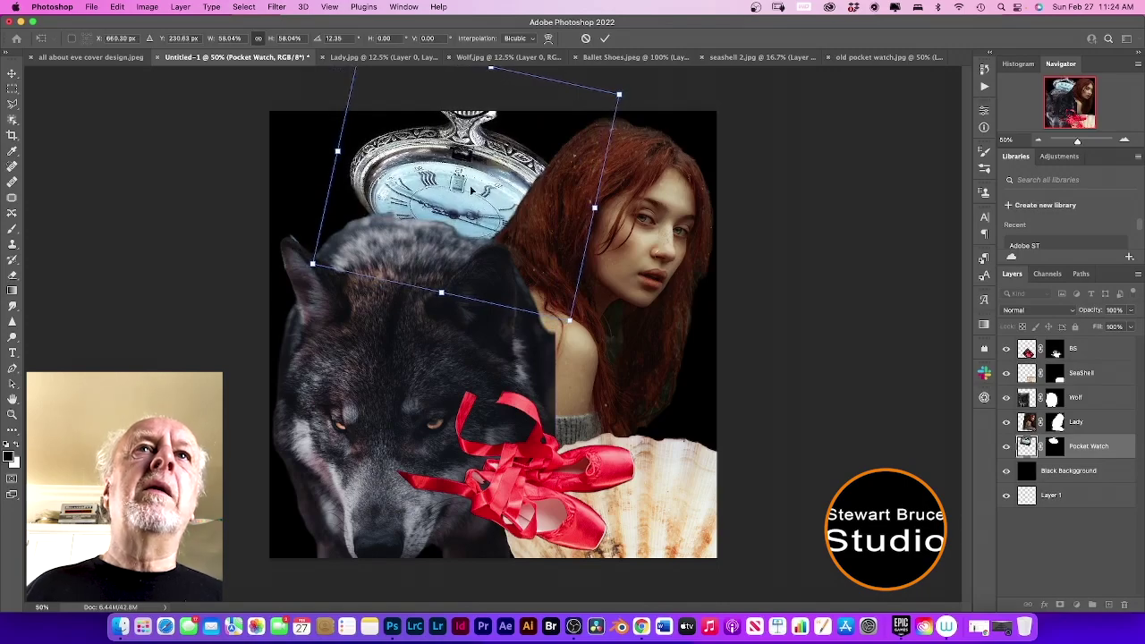
pyautogui.moveTo(315, 264); pyautogui.dragTo(306, 267)
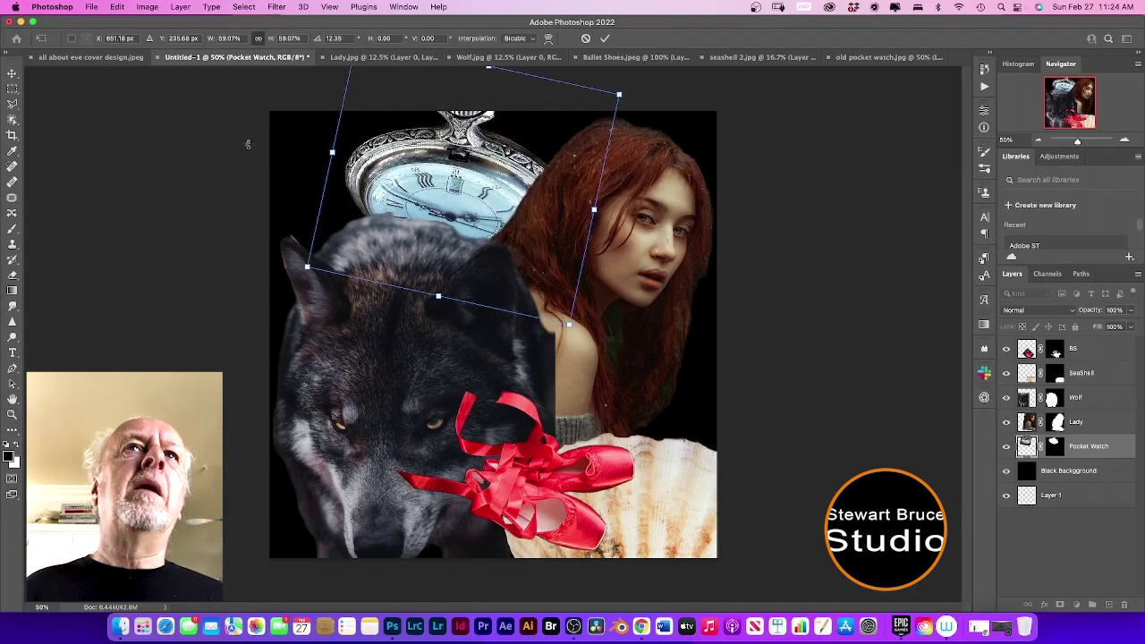
pyautogui.click(603, 39)
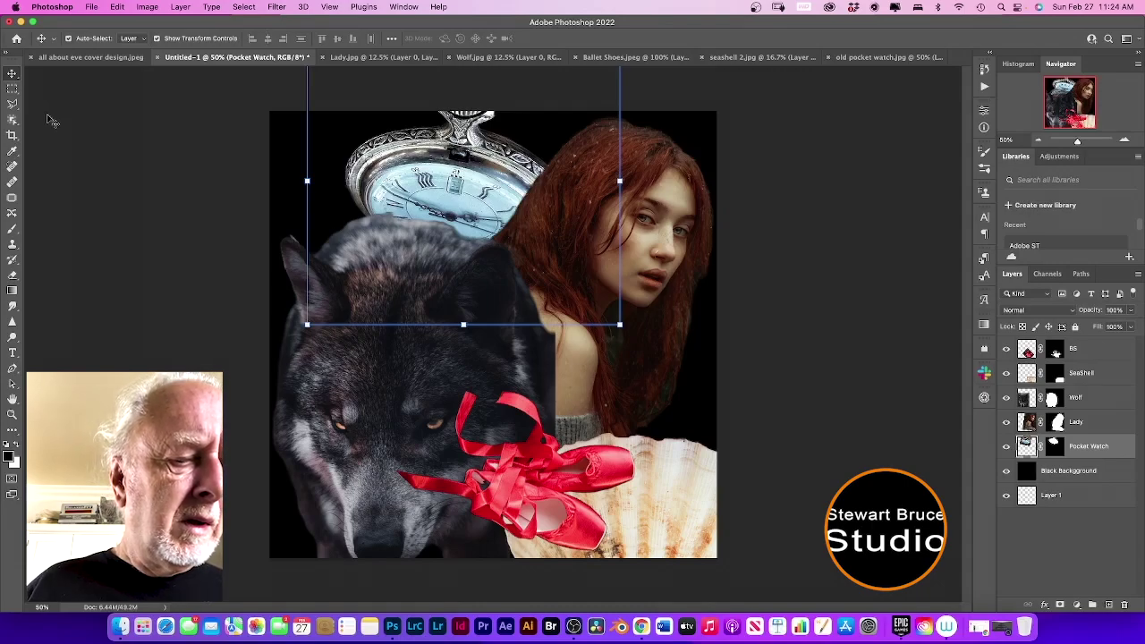
# - Open Pearls.jpeg from the Photographys folder and unlock its background as an editable layer
pyautogui.click(92, 7)
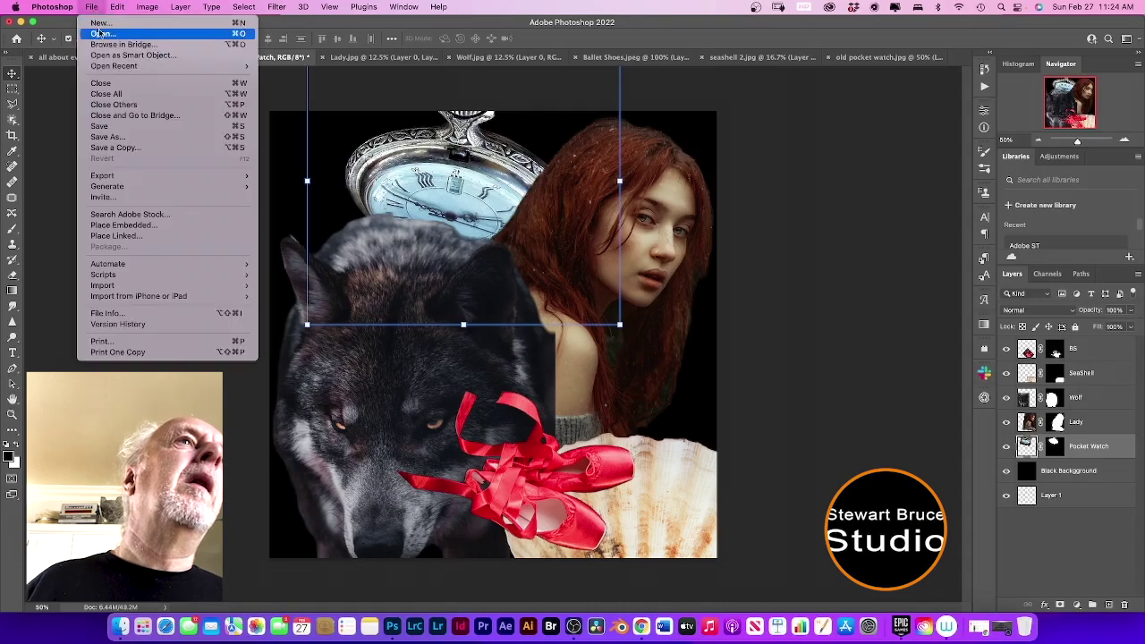
pyautogui.click(101, 34)
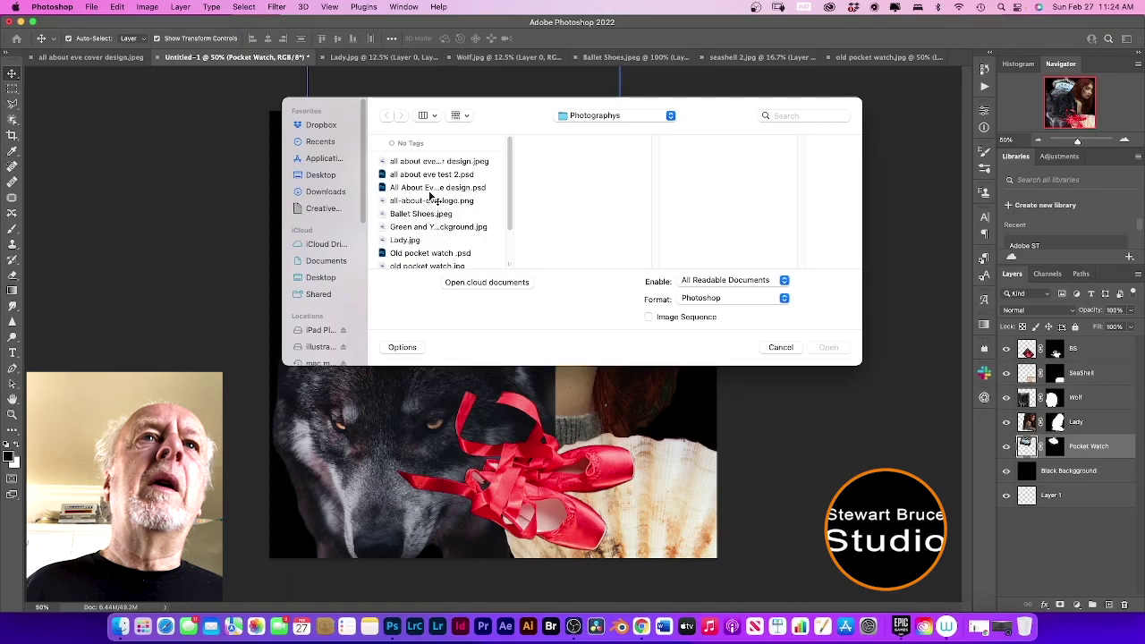
pyautogui.scroll(-5, 432, 193)
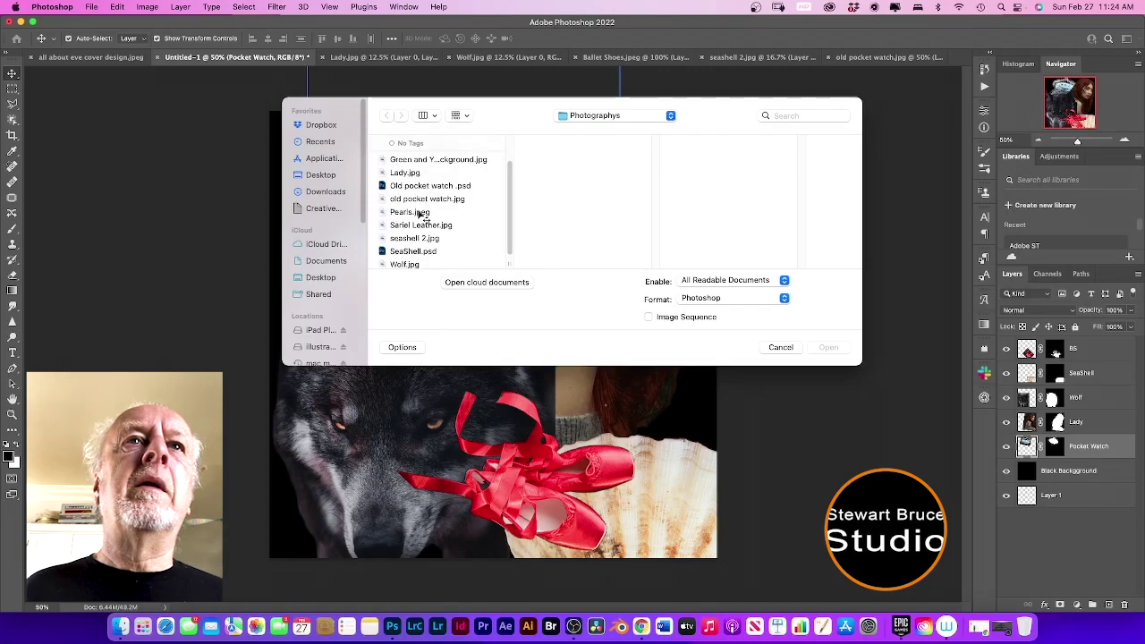
pyautogui.click(422, 215)
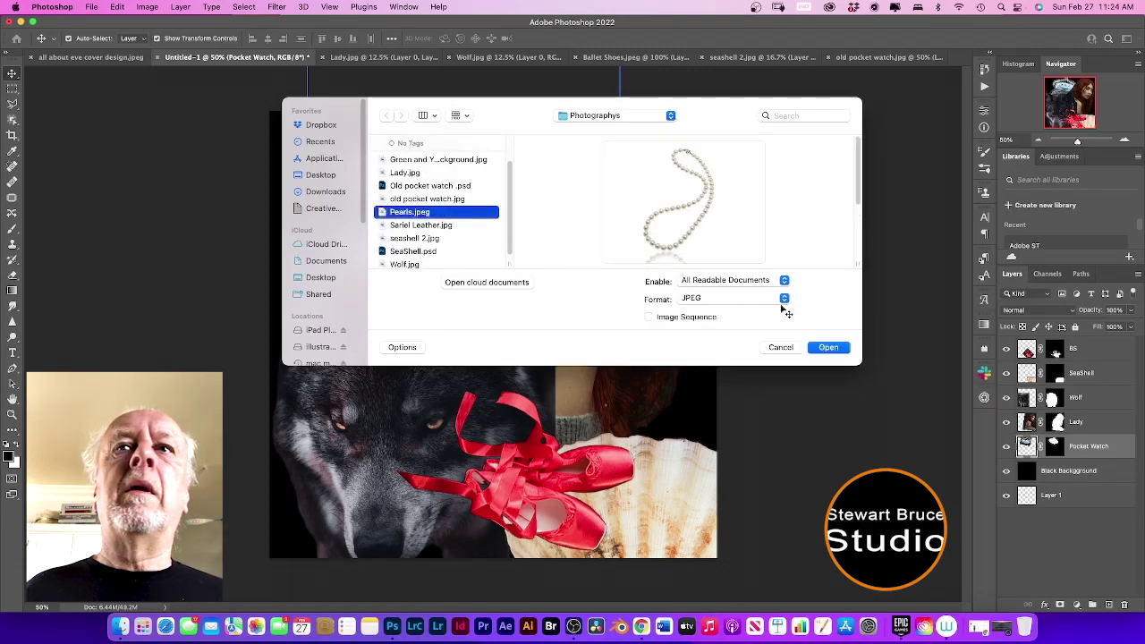
pyautogui.click(829, 349)
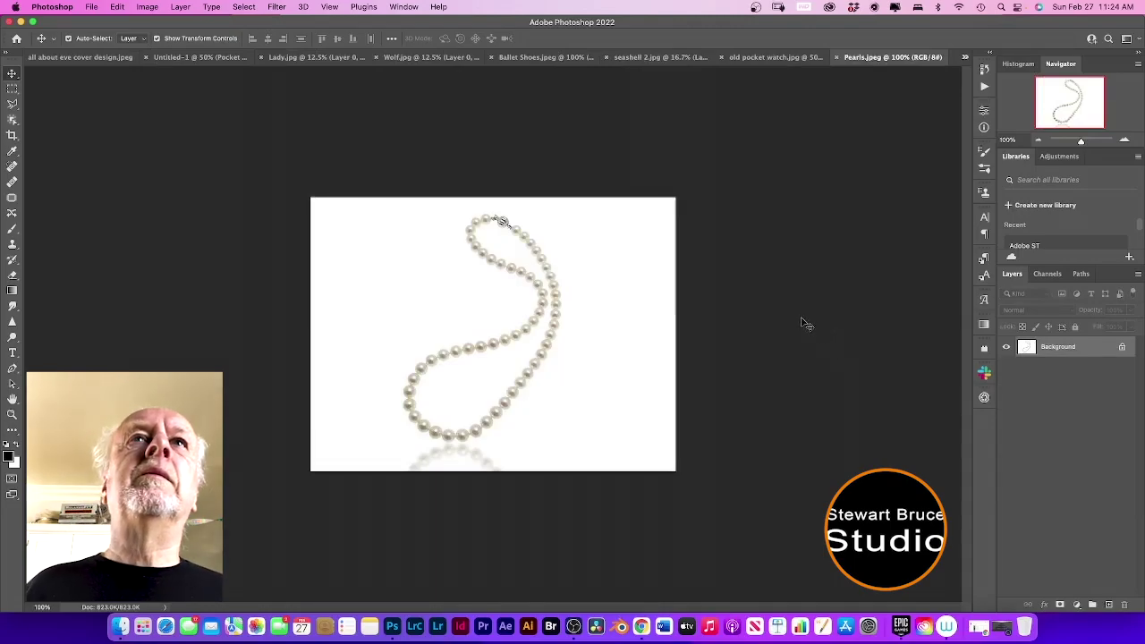
pyautogui.click(1122, 349)
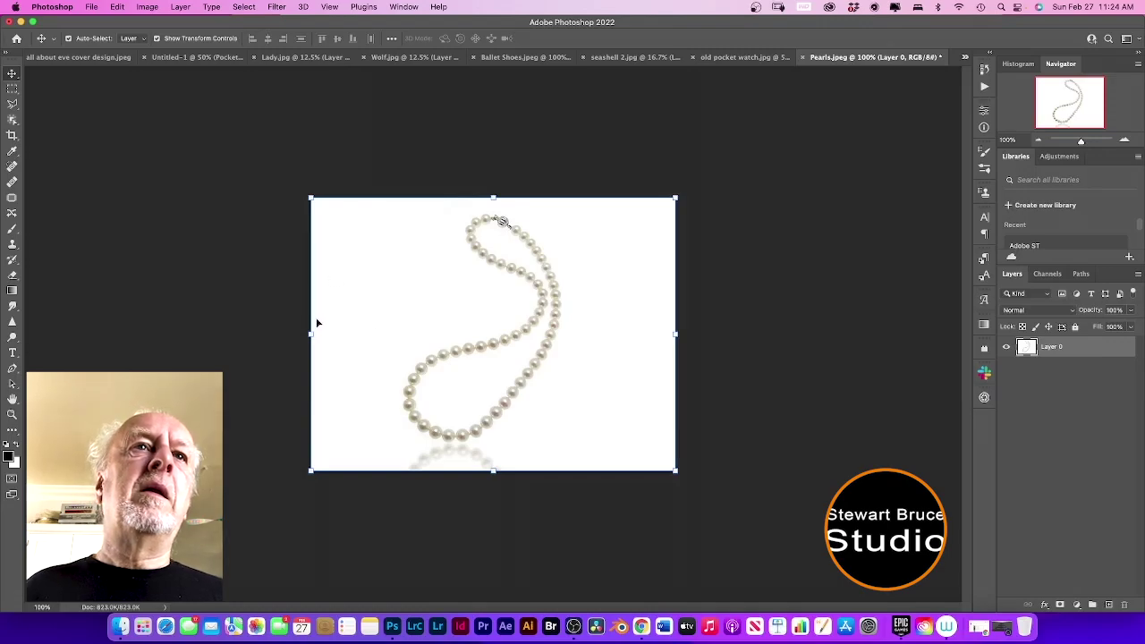
# - Crop the empty white sides off the Pearls image, keeping the whole necklace within a narrower portrait frame
pyautogui.moveTo(314, 333); pyautogui.dragTo(311, 334)
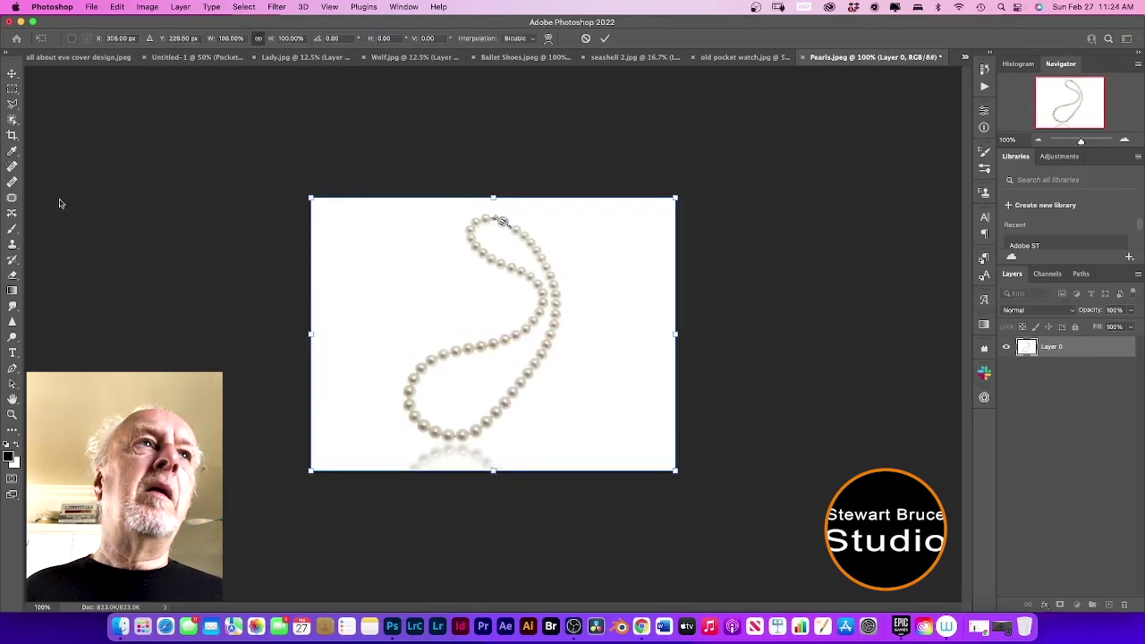
pyautogui.click(11, 135)
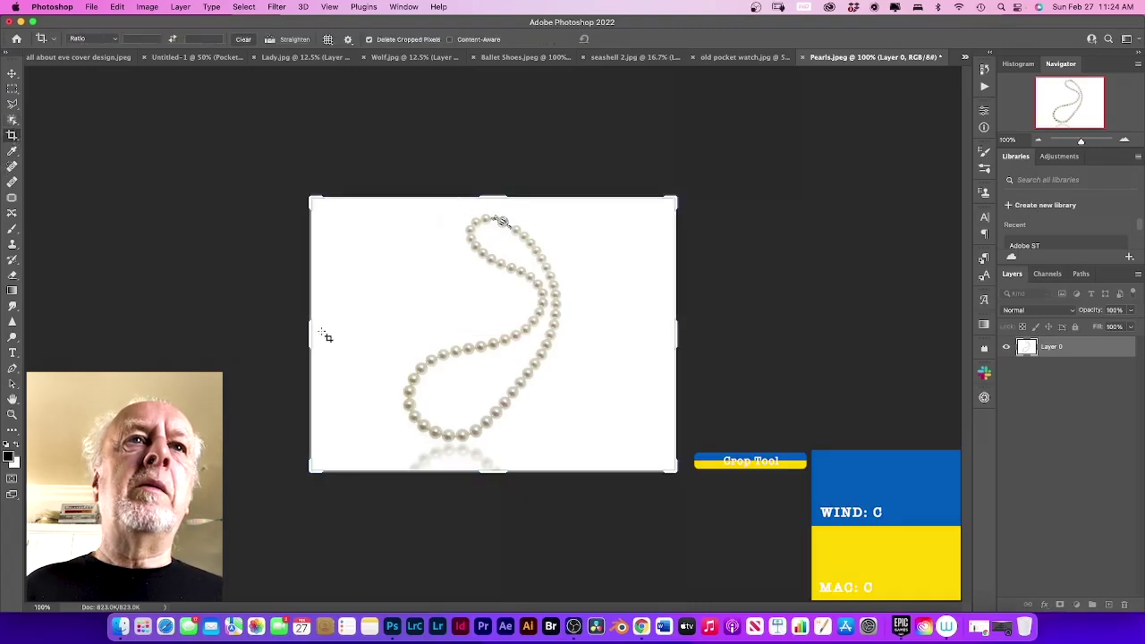
pyautogui.moveTo(309, 338); pyautogui.dragTo(347, 338)
pyautogui.moveTo(637, 332); pyautogui.dragTo(594, 326)
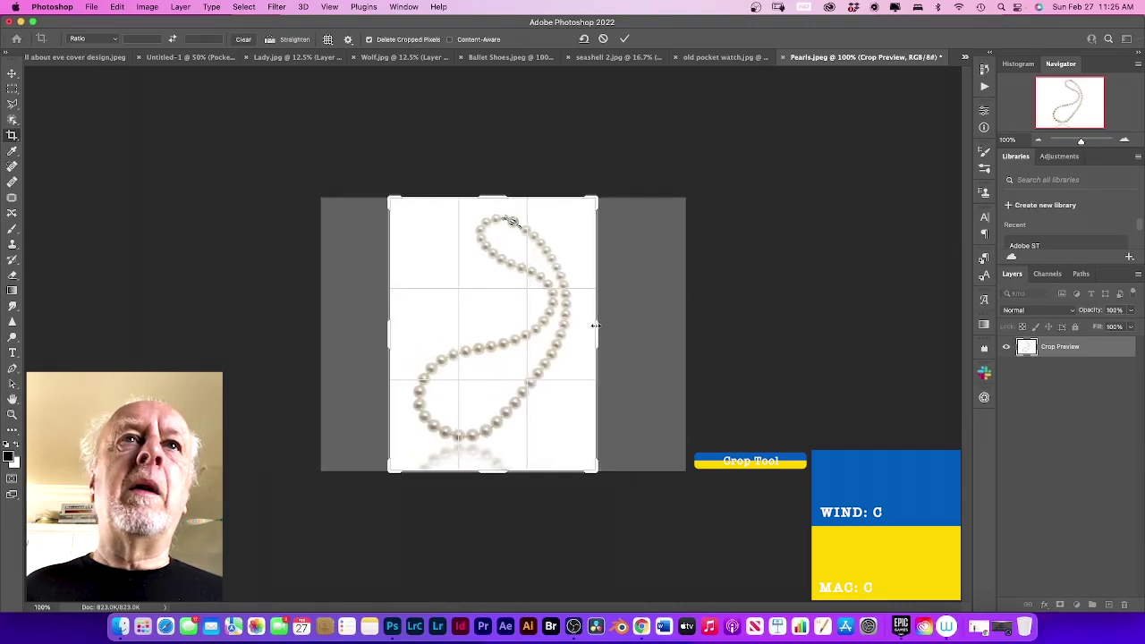
pyautogui.click(625, 38)
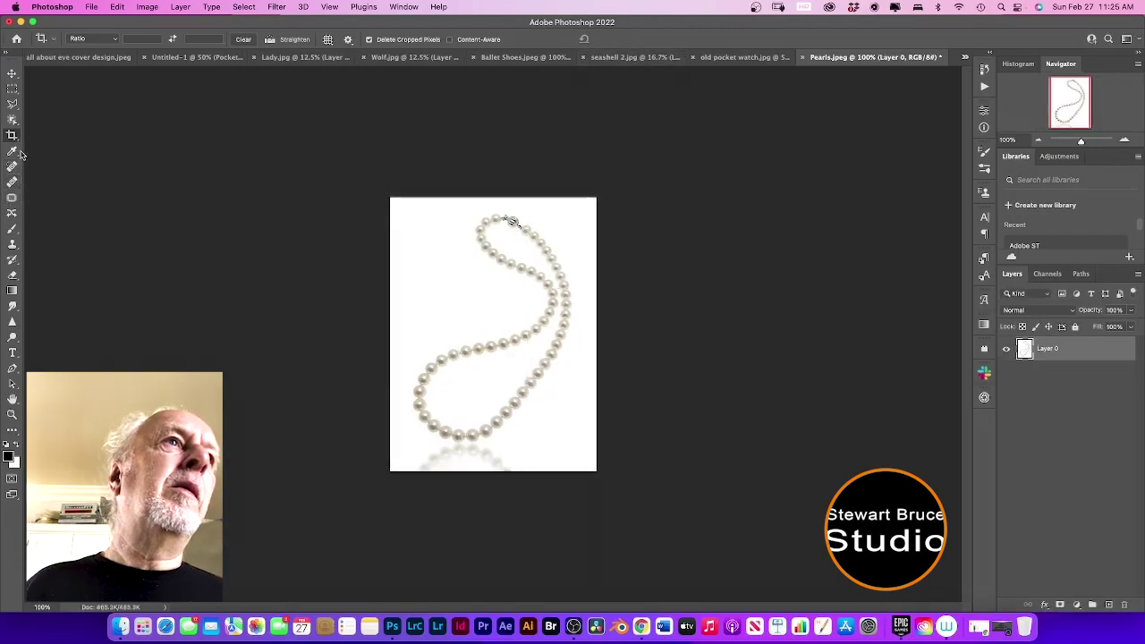
# - Select the pearl necklace with the Object Selection tool and turn the selection into a layer mask
pyautogui.click(11, 119)
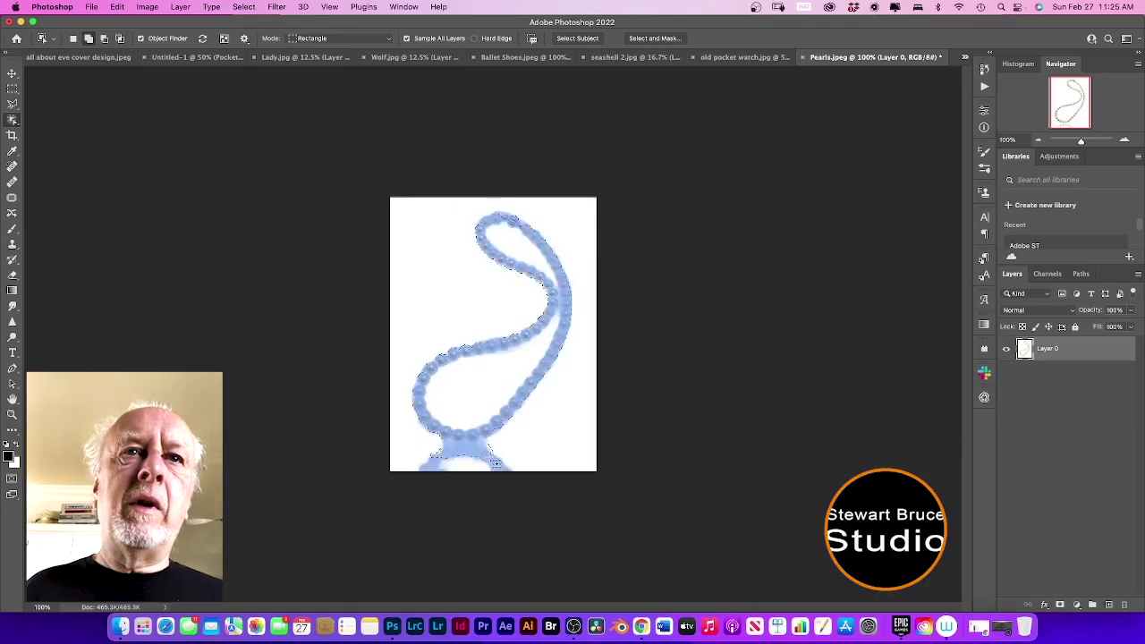
pyautogui.click(505, 413)
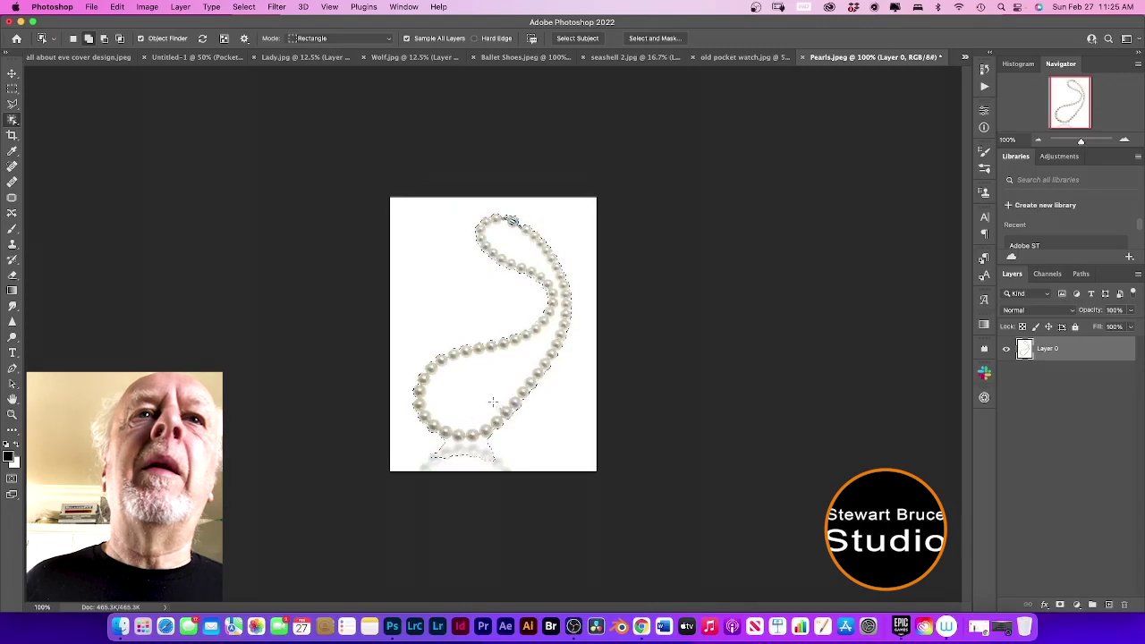
pyautogui.click(1060, 605)
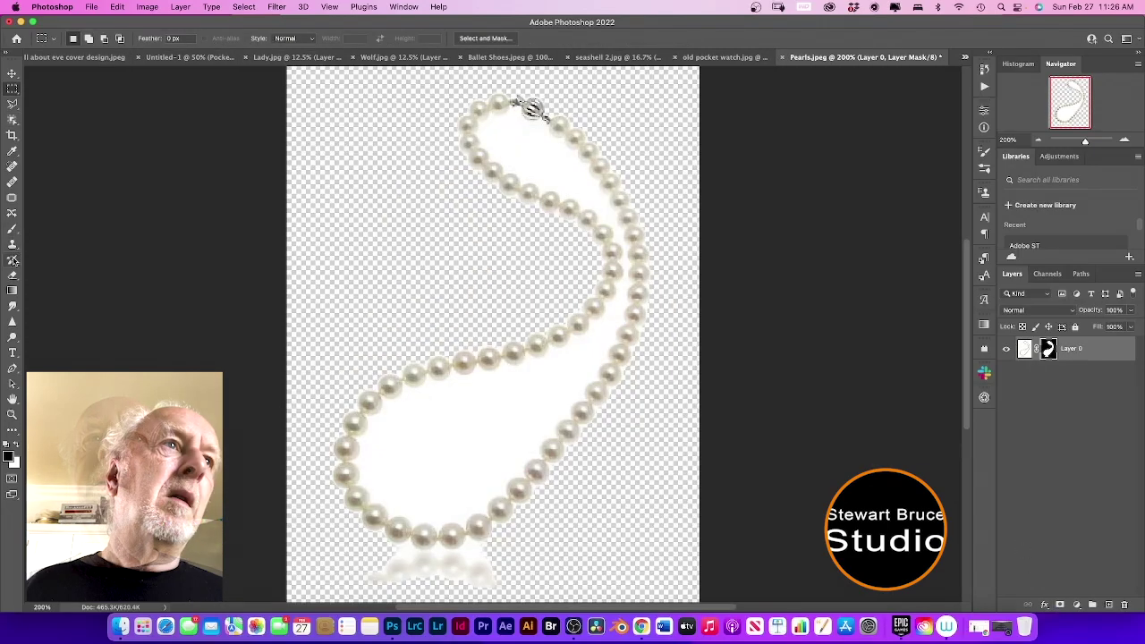
# - Paint black on the mask with the Brush at 88% opacity and a smaller tip to hide the white inside the necklace loops
pyautogui.click(13, 230)
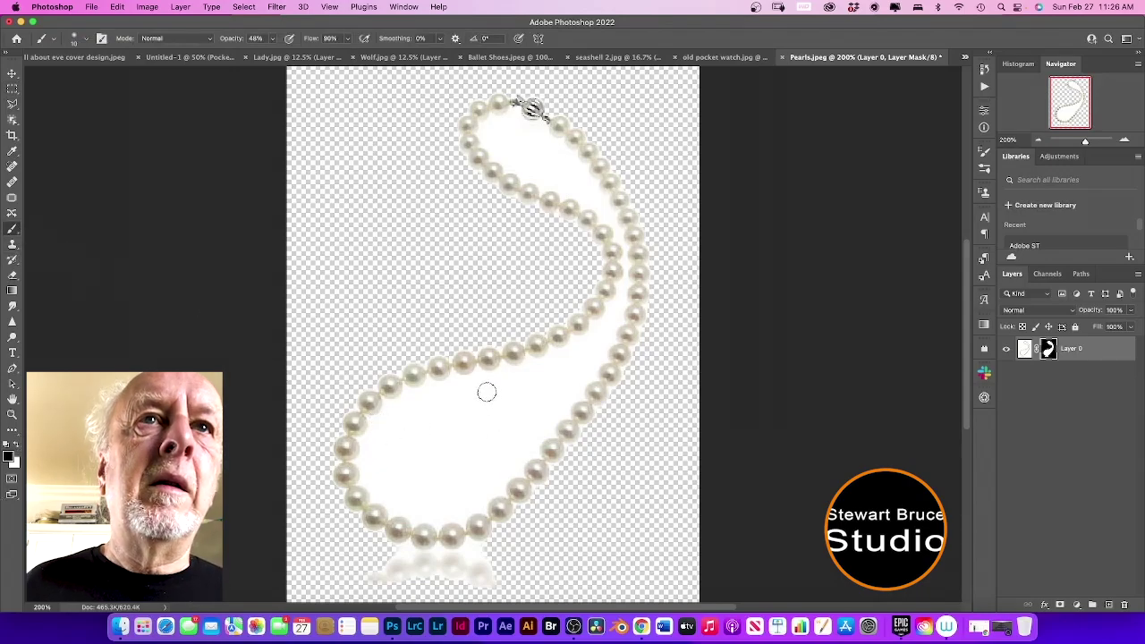
pyautogui.moveTo(474, 387)
pyautogui.mouseDown()
pyautogui.moveTo(439, 401)
pyautogui.moveTo(494, 387)
pyautogui.moveTo(412, 448)
pyautogui.moveTo(513, 403)
pyautogui.moveTo(487, 417)
pyautogui.mouseUp()
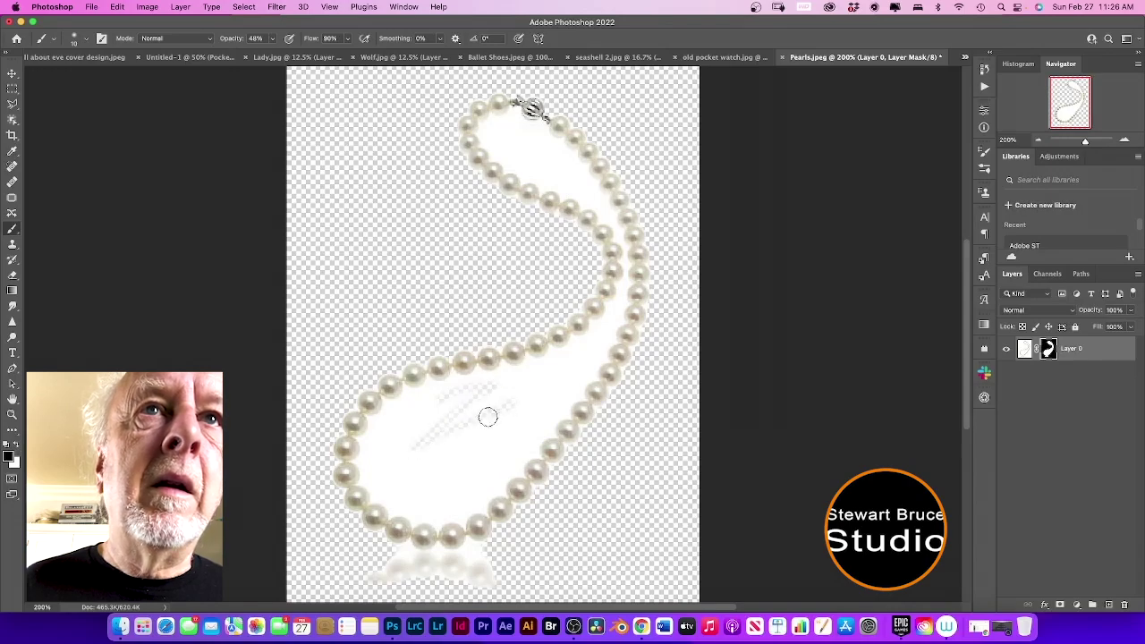
pyautogui.click(270, 40)
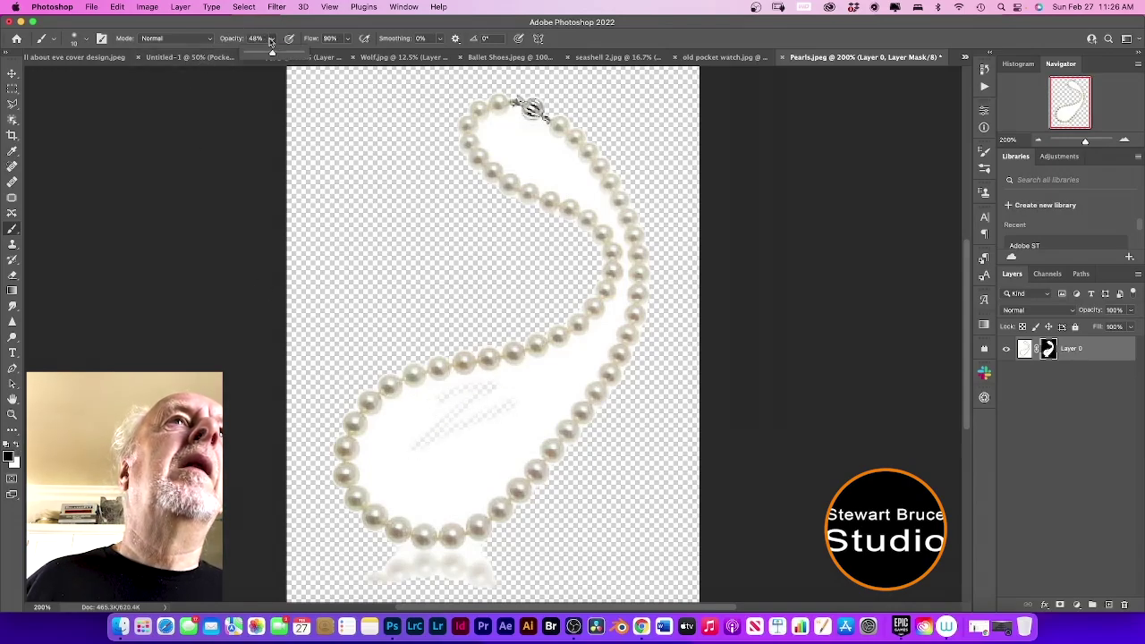
pyautogui.moveTo(273, 54); pyautogui.dragTo(295, 57)
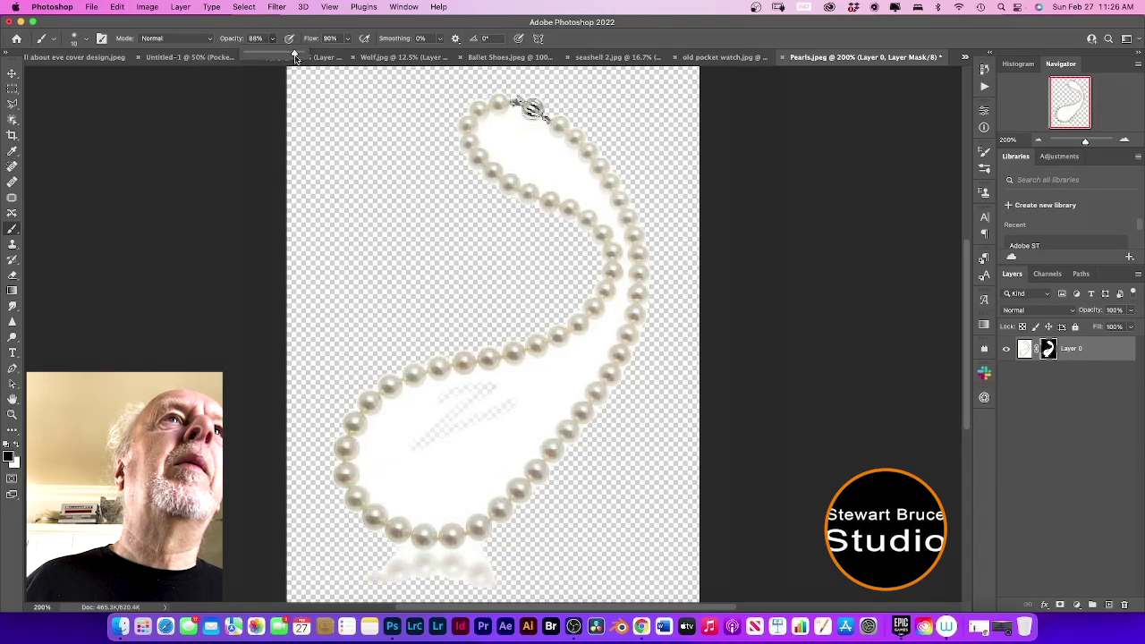
pyautogui.moveTo(501, 388)
pyautogui.mouseDown()
pyautogui.moveTo(408, 418)
pyautogui.moveTo(427, 398)
pyautogui.moveTo(401, 400)
pyautogui.moveTo(364, 436)
pyautogui.moveTo(375, 494)
pyautogui.moveTo(441, 517)
pyautogui.moveTo(471, 511)
pyautogui.moveTo(505, 478)
pyautogui.moveTo(550, 394)
pyautogui.moveTo(410, 396)
pyautogui.mouseUp()
pyautogui.press('[')
pyautogui.press('[')
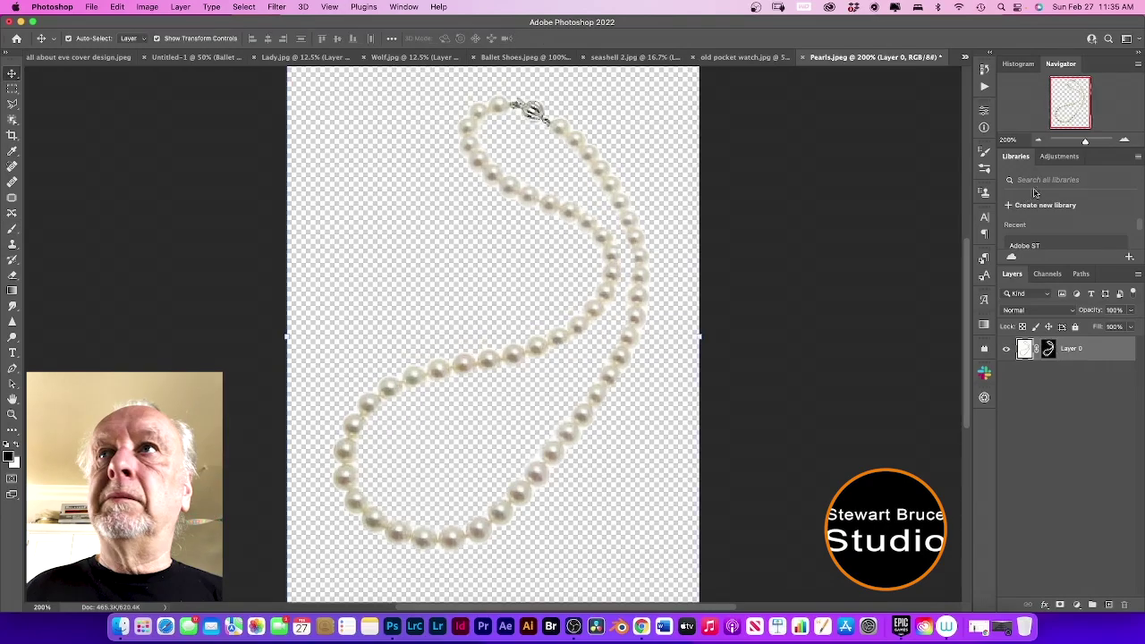
# - Crop the masked pearls image closer to the necklace on both sides and below it
pyautogui.click(1039, 140)
pyautogui.moveTo(385, 332); pyautogui.dragTo(385, 333)
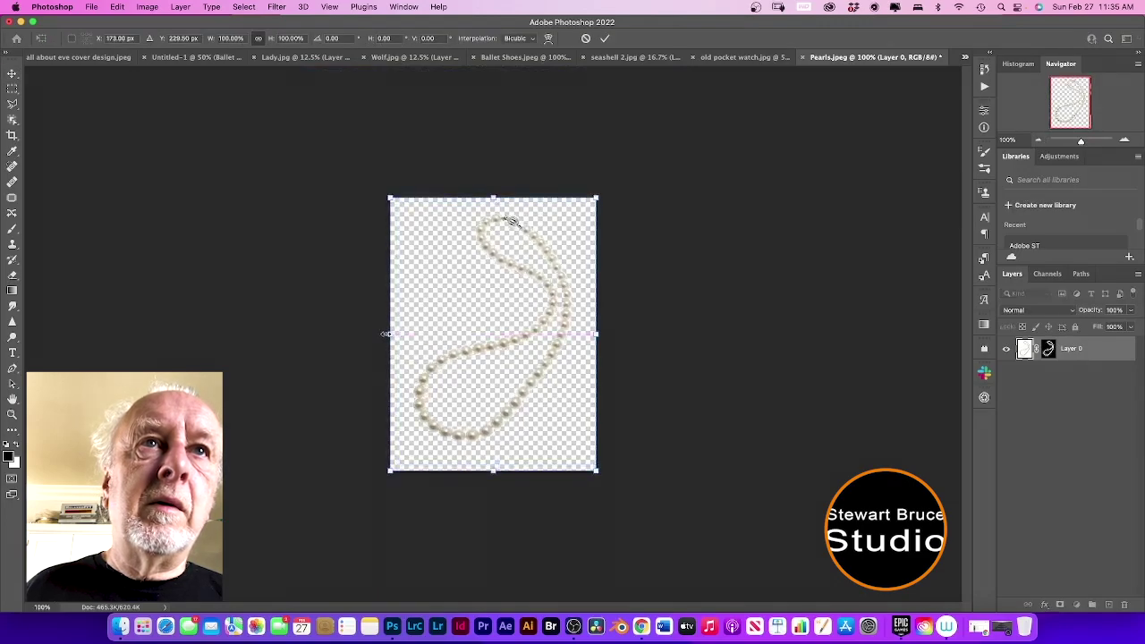
pyautogui.click(12, 135)
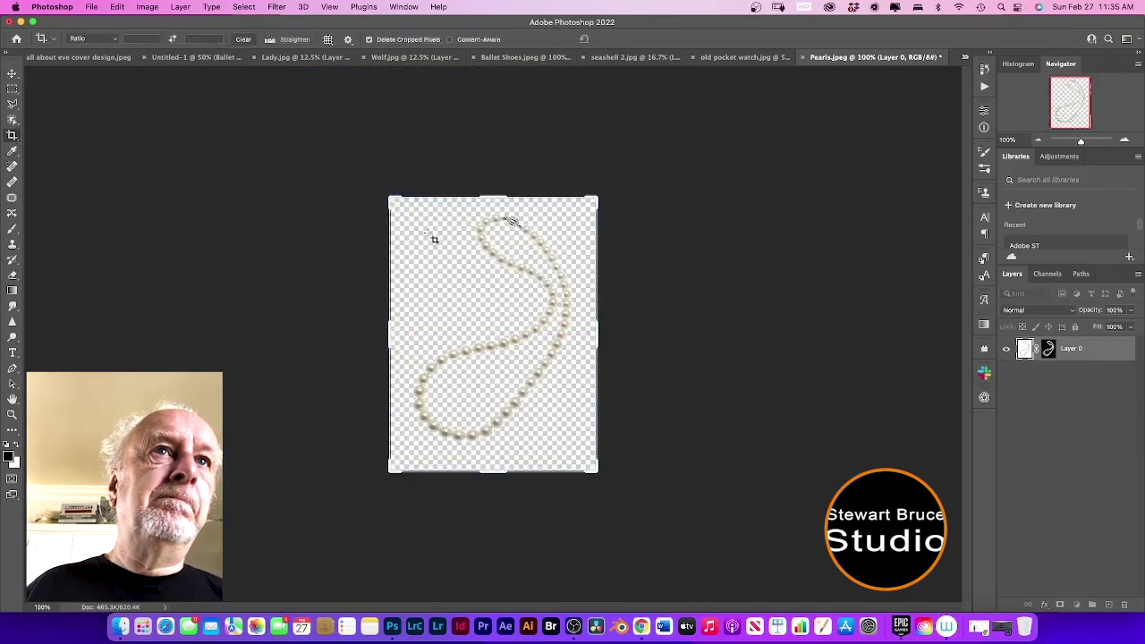
pyautogui.moveTo(388, 337); pyautogui.dragTo(396, 340)
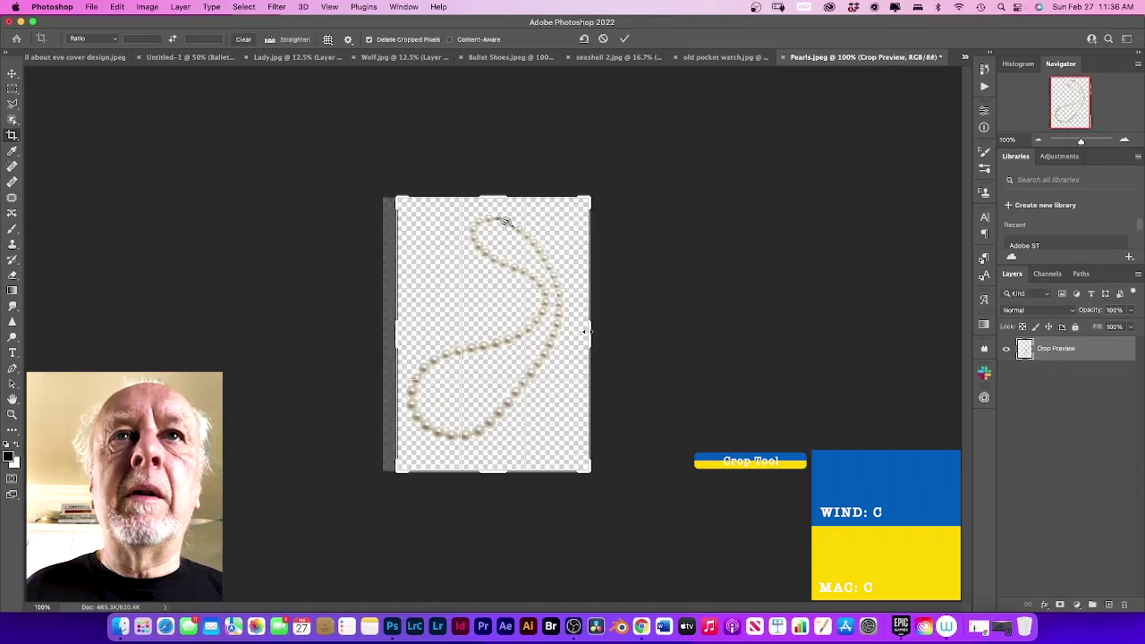
pyautogui.moveTo(583, 332); pyautogui.dragTo(576, 336)
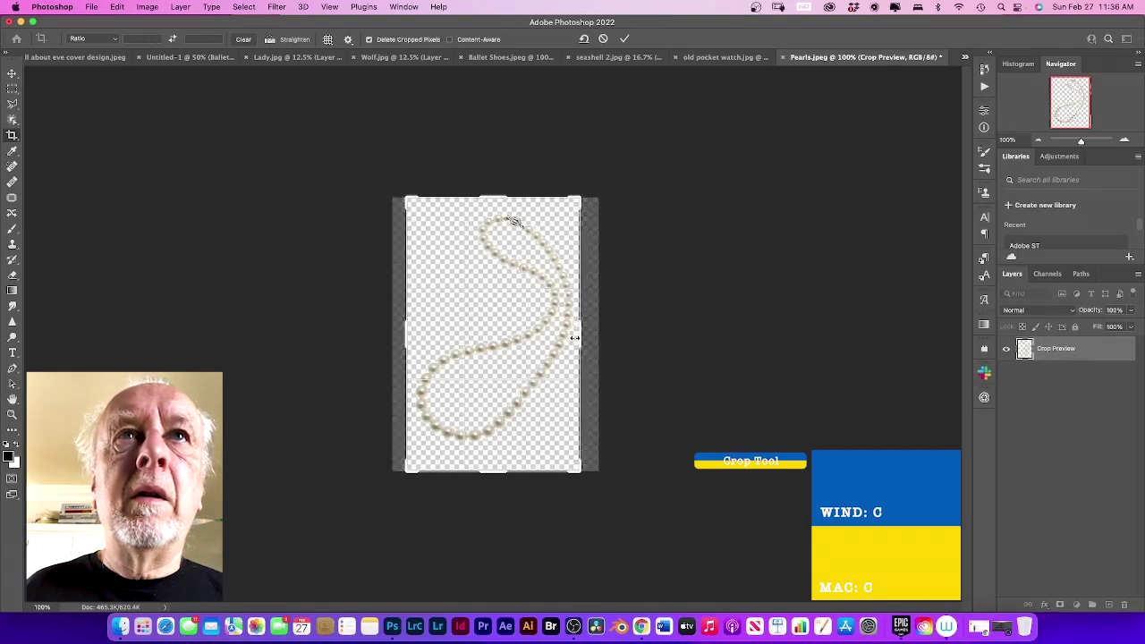
pyautogui.moveTo(502, 474); pyautogui.dragTo(503, 454)
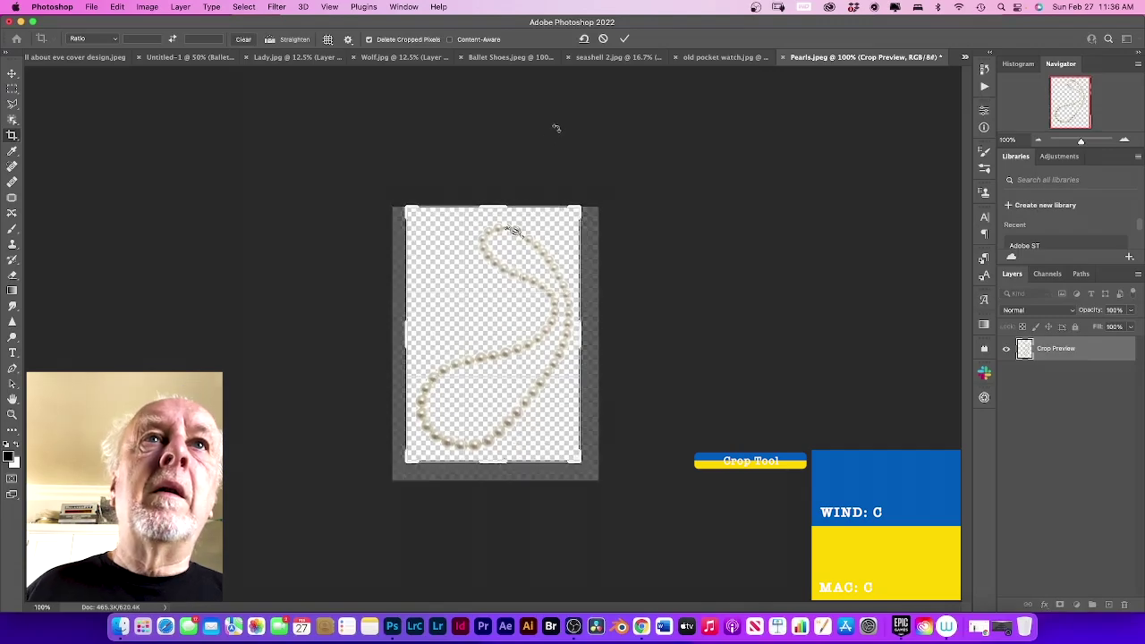
pyautogui.click(625, 38)
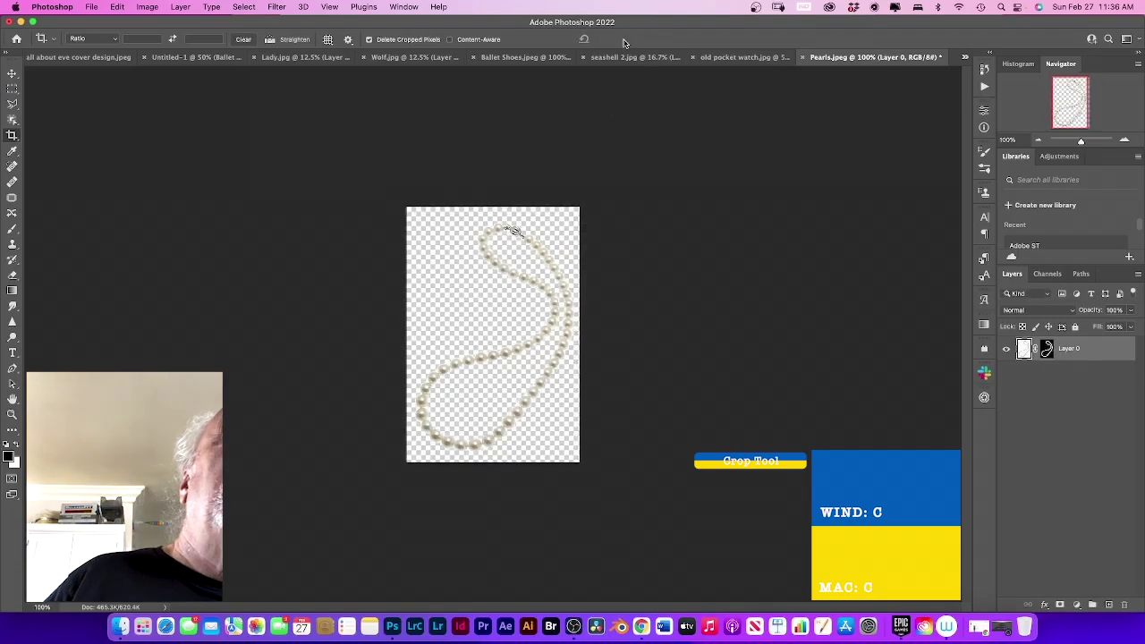
# - Bring the pearls into the cover document, scale them to about 154%, rotate them about 30° clockwise and place them across the woman's chest
pyautogui.click(11, 73)
pyautogui.moveTo(518, 355); pyautogui.dragTo(622, 391)
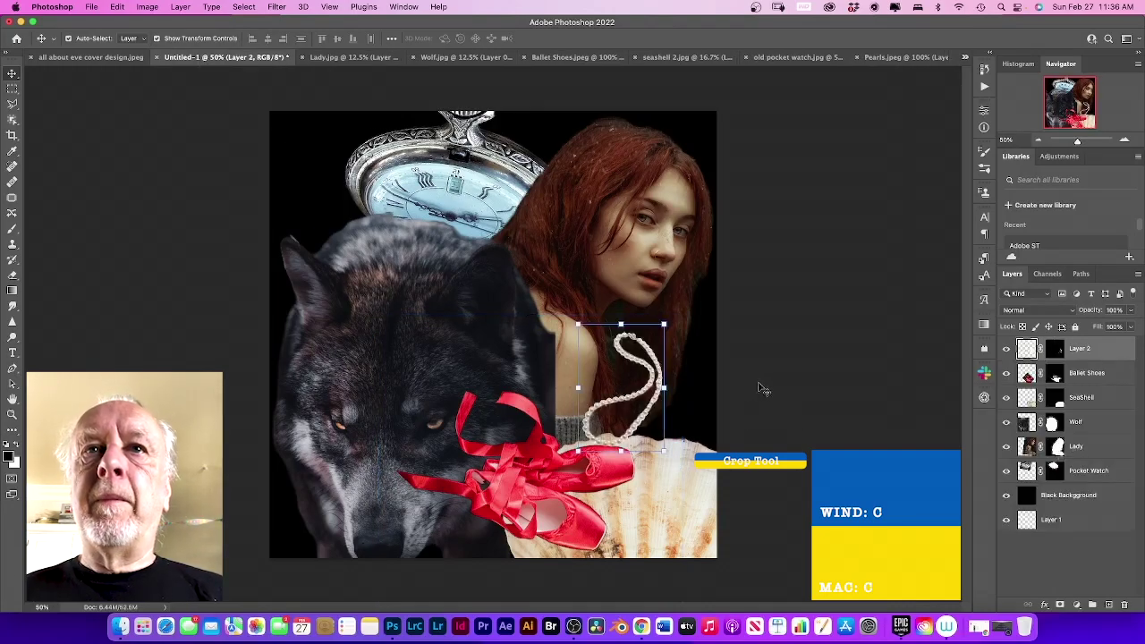
pyautogui.moveTo(663, 325); pyautogui.dragTo(730, 320)
pyautogui.moveTo(542, 412); pyautogui.dragTo(517, 422)
pyautogui.moveTo(670, 384); pyautogui.dragTo(678, 360)
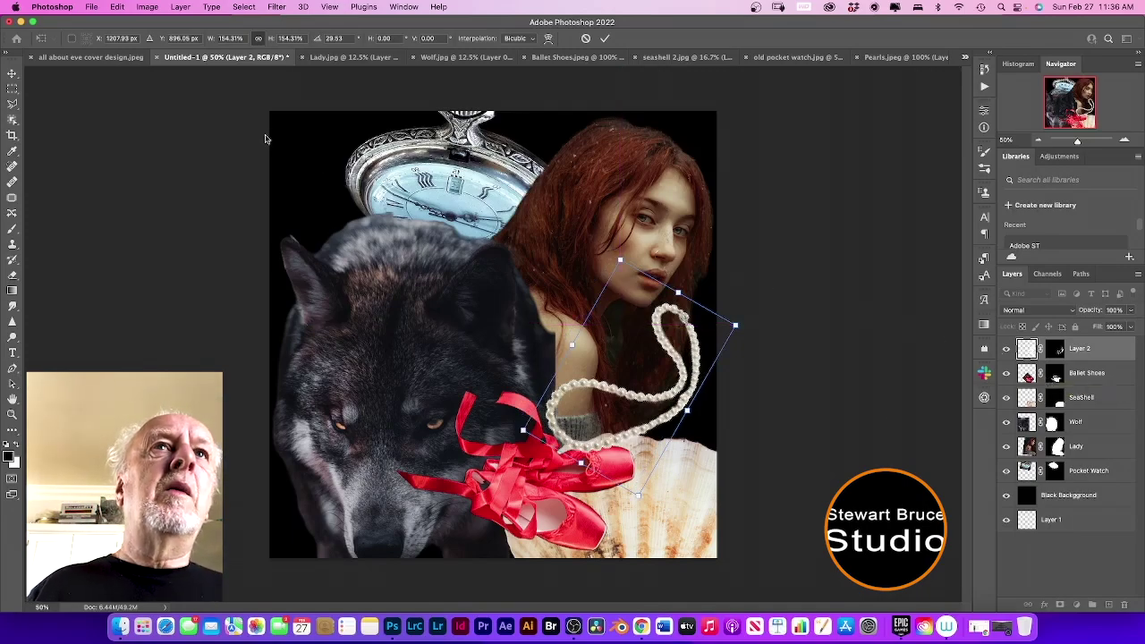
# - Save the cover on the computer as All About Eve Album Cover Design.psd in the Photographys folder, with Maximize Compatibility enabled
pyautogui.click(91, 9)
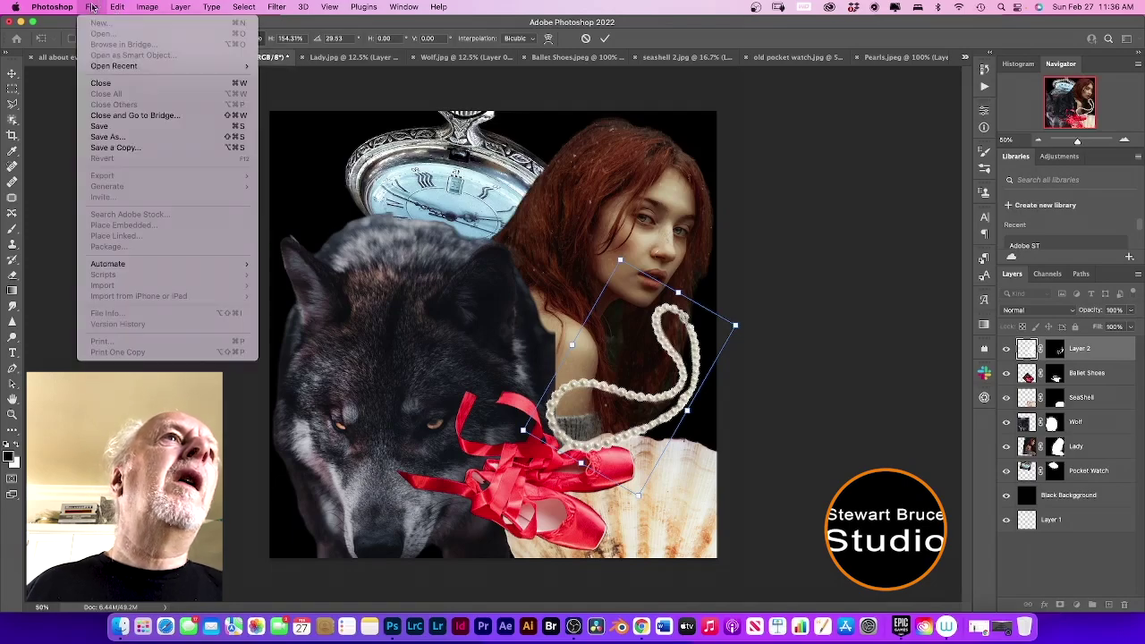
pyautogui.click(126, 138)
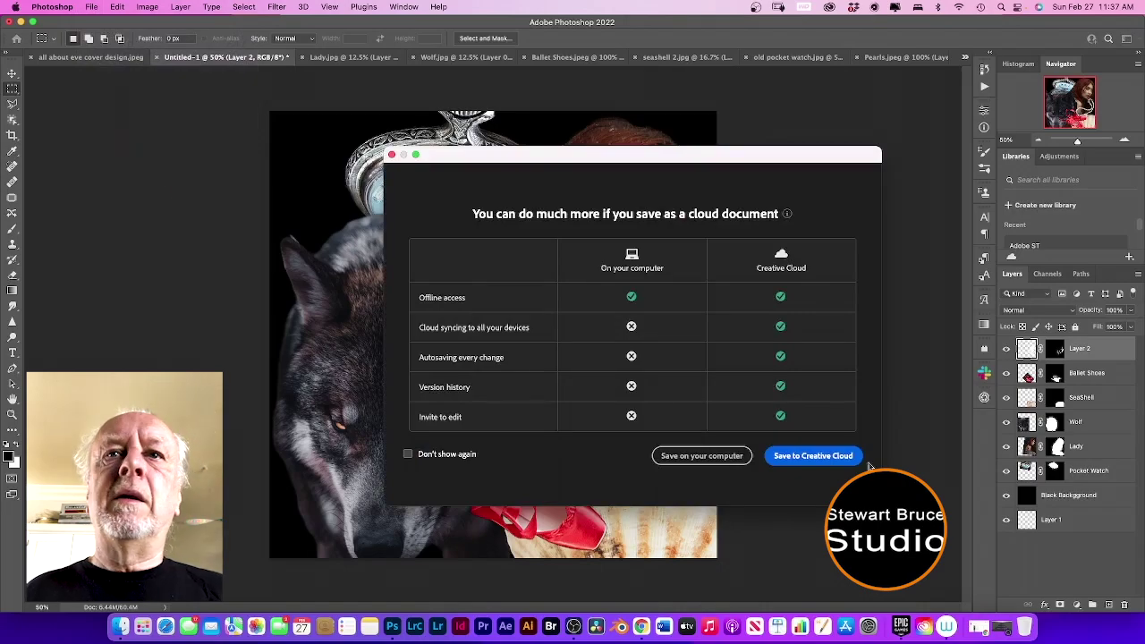
pyautogui.click(718, 457)
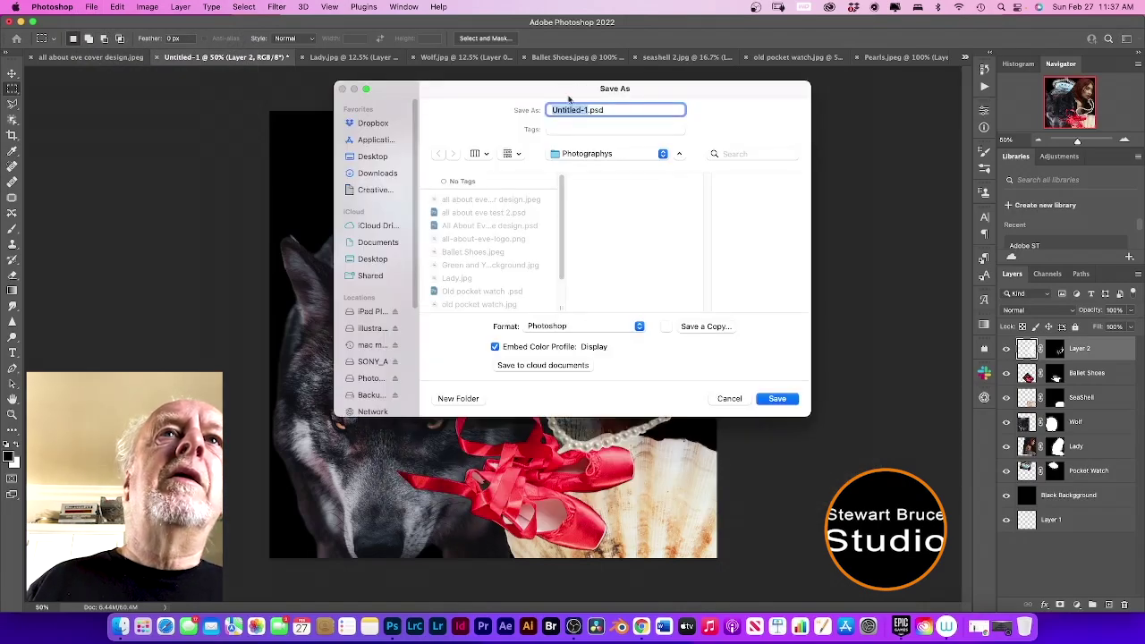
pyautogui.moveTo(566, 109); pyautogui.dragTo(542, 105)
pyautogui.click(567, 109)
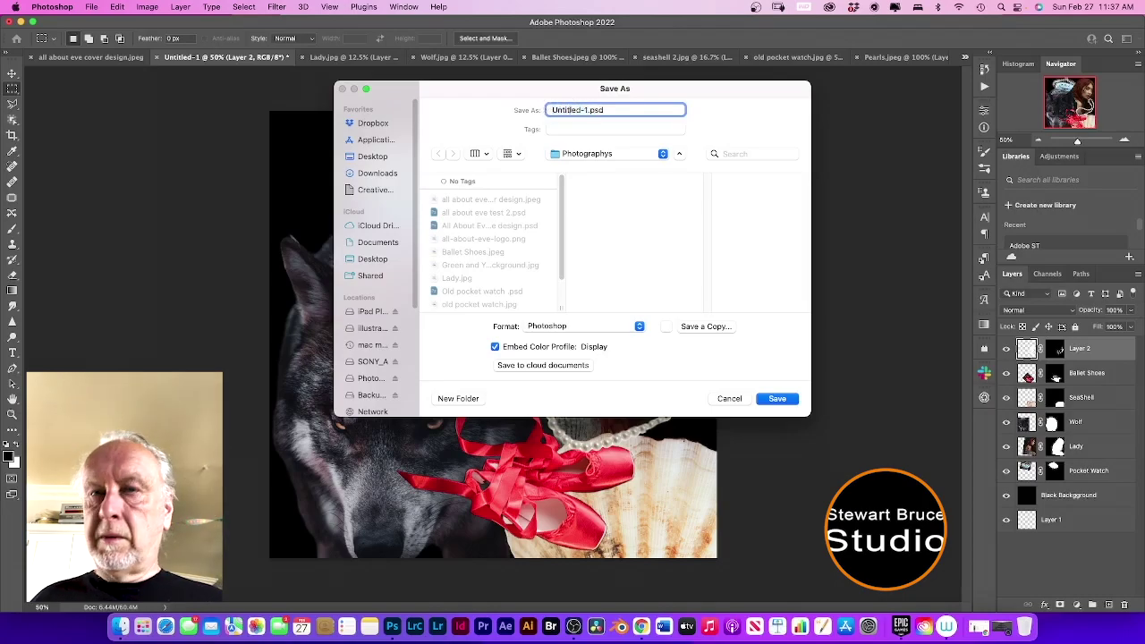
pyautogui.press('BackSpace')
pyautogui.press('BackSpace')
pyautogui.press('BackSpace')
pyautogui.press('BackSpace')
pyautogui.press('BackSpace')
pyautogui.press('BackSpace')
pyautogui.press('BackSpace')
pyautogui.press('BackSpace')
pyautogui.press('BackSpace')
pyautogui.press('BackSpace')
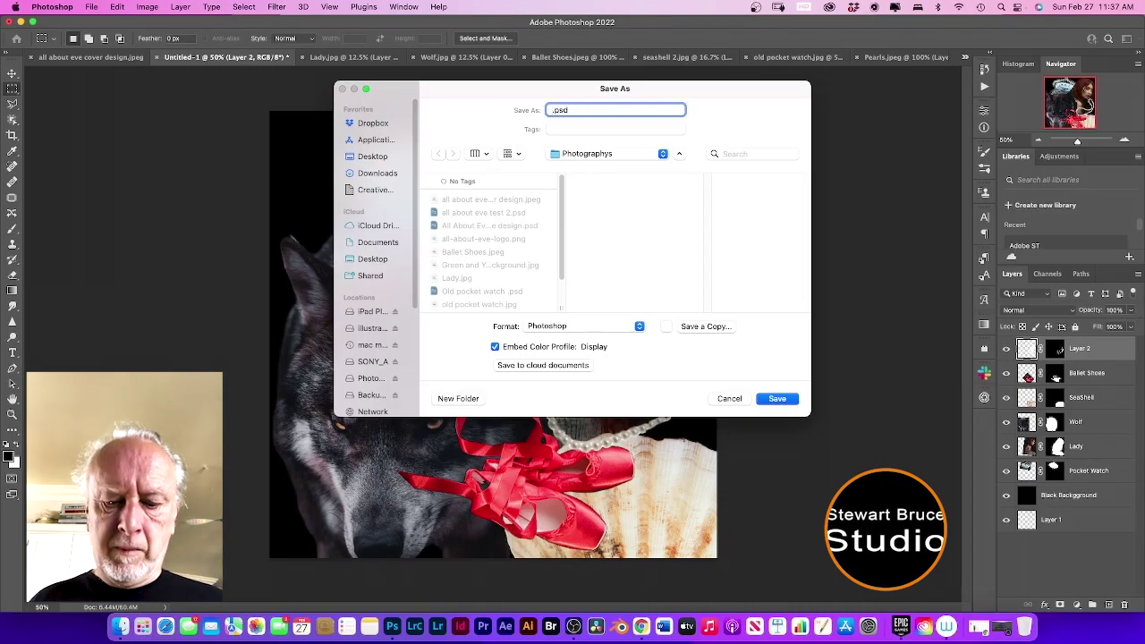
pyautogui.write('All Ab')
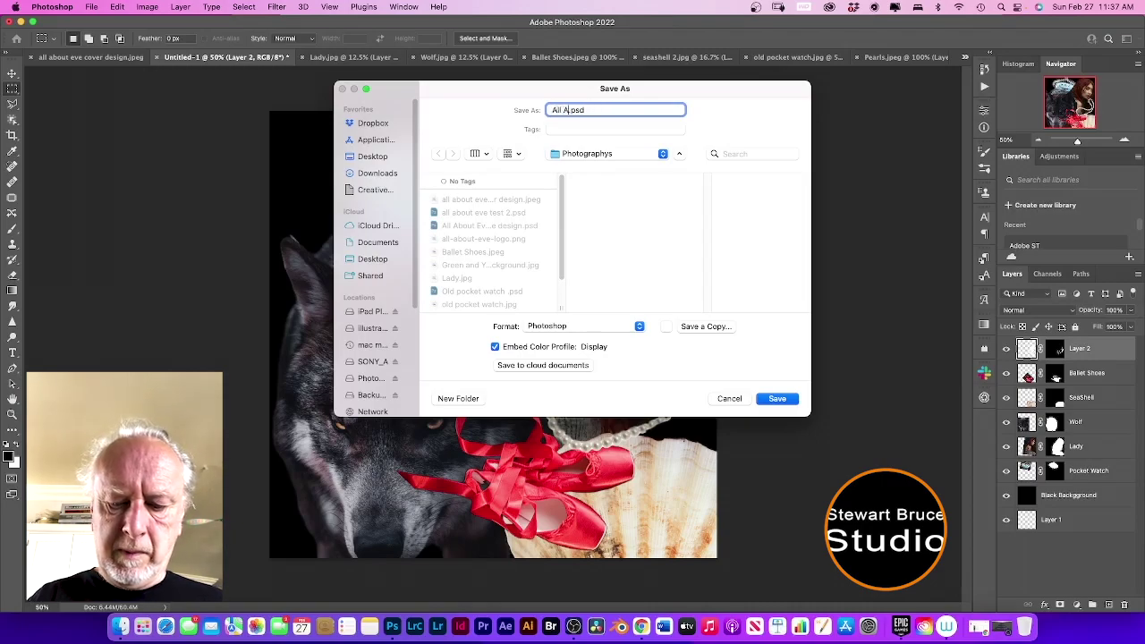
pyautogui.write('out Eve')
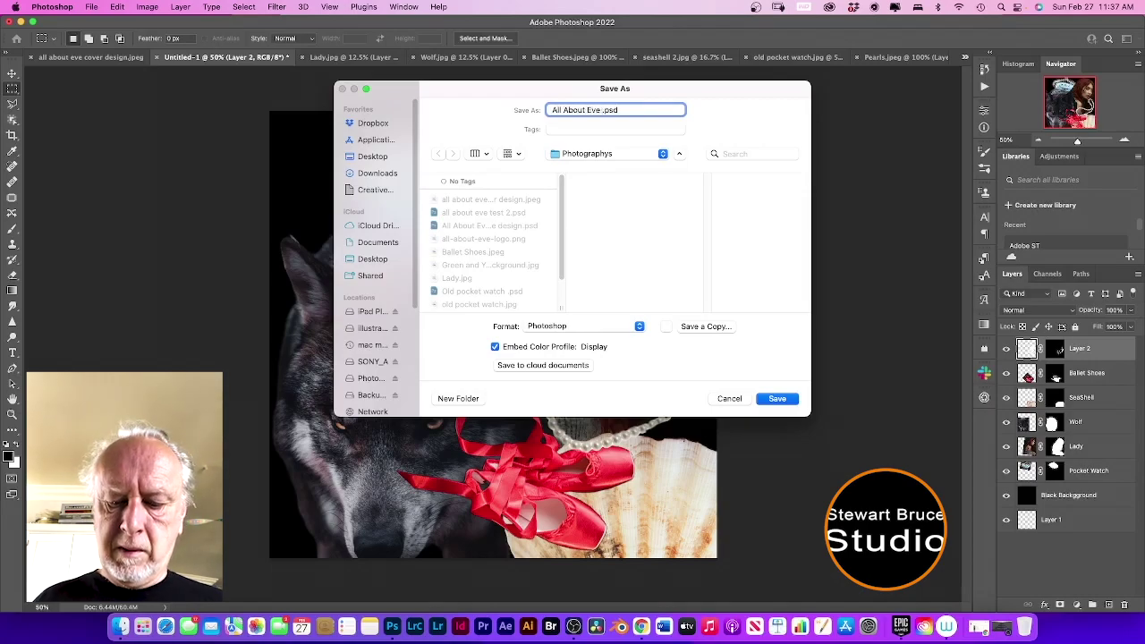
pyautogui.write(' C')
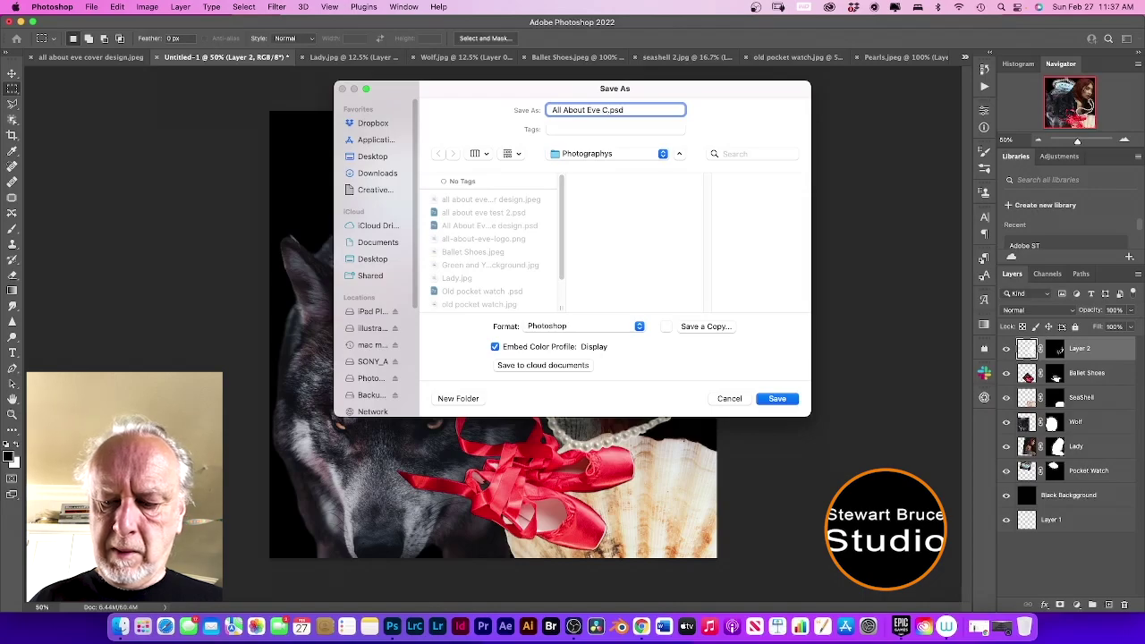
pyautogui.press('BackSpace')
pyautogui.write('A')
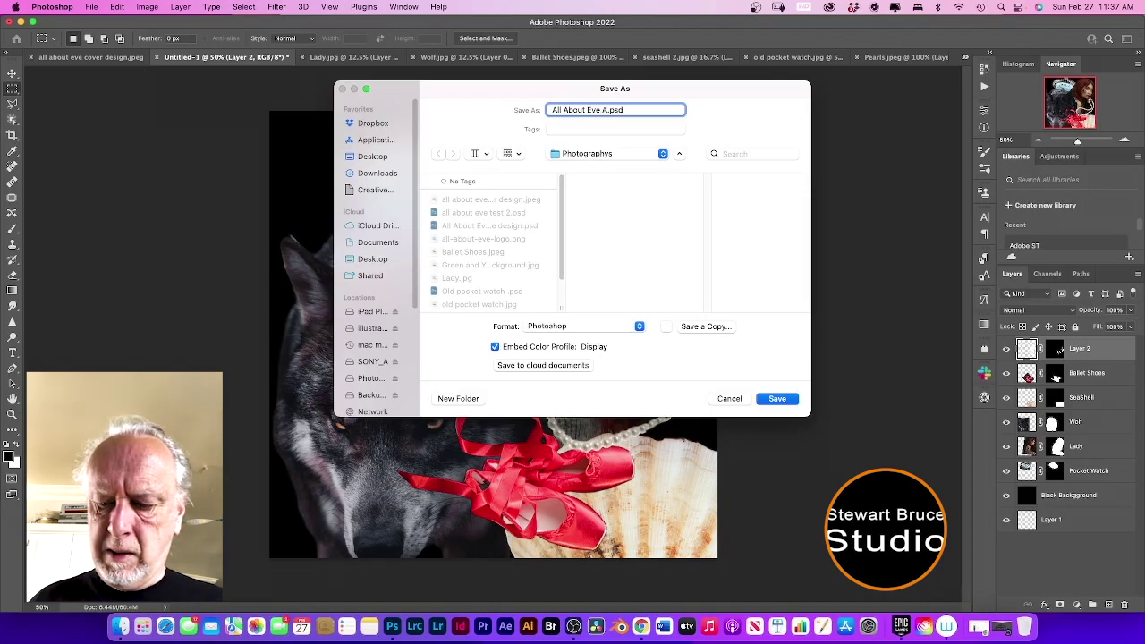
pyautogui.write('lbum')
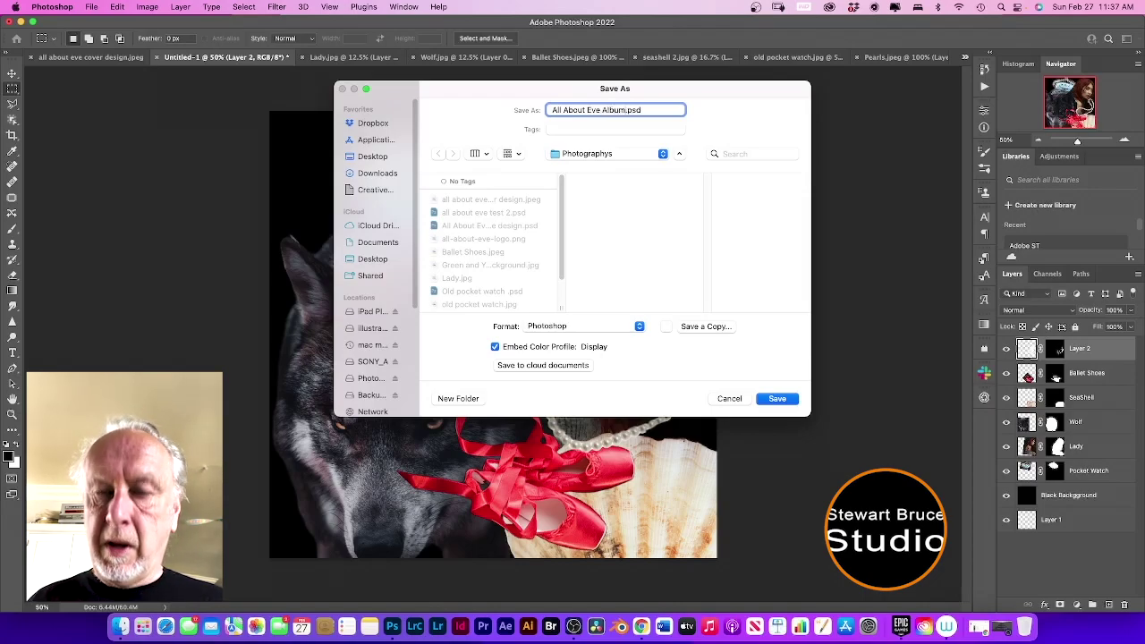
pyautogui.write(' Cove')
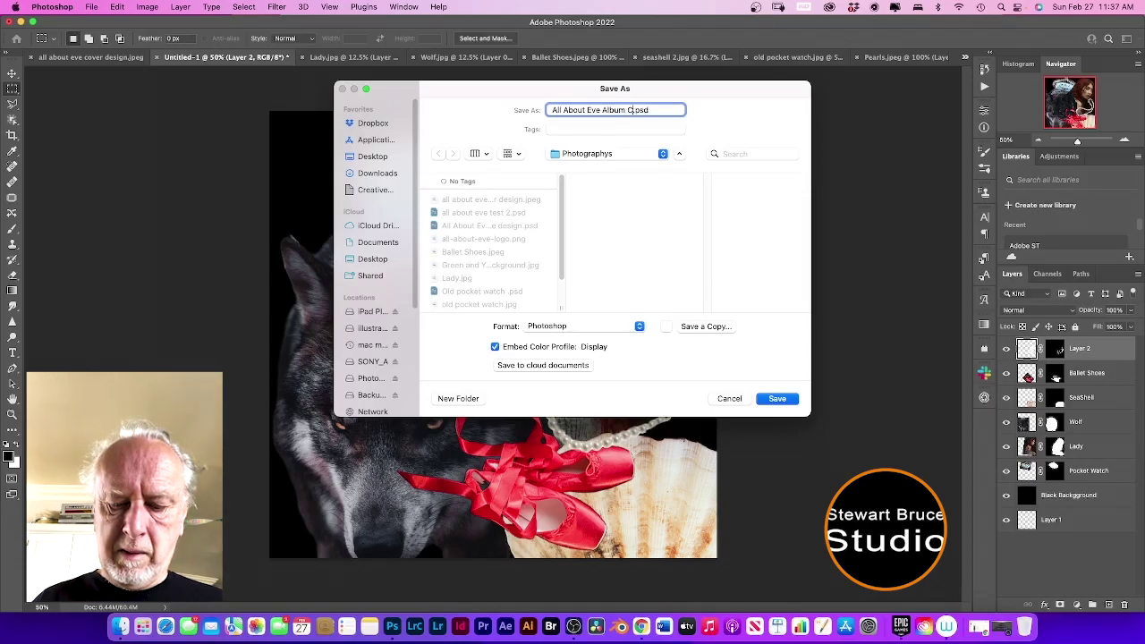
pyautogui.write('r')
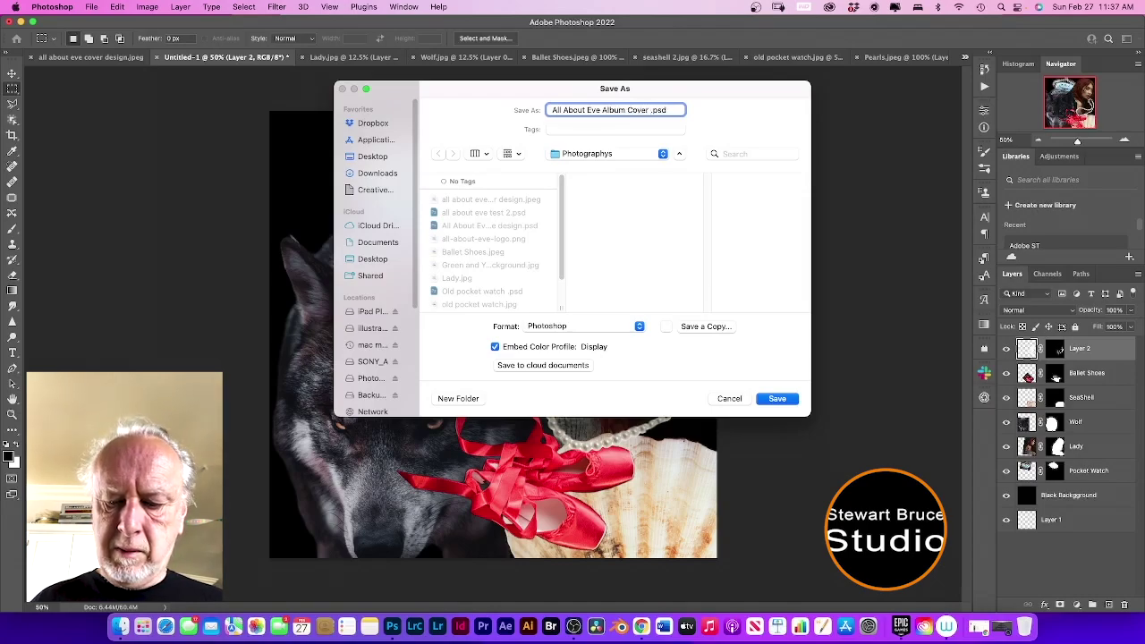
pyautogui.write(' Design')
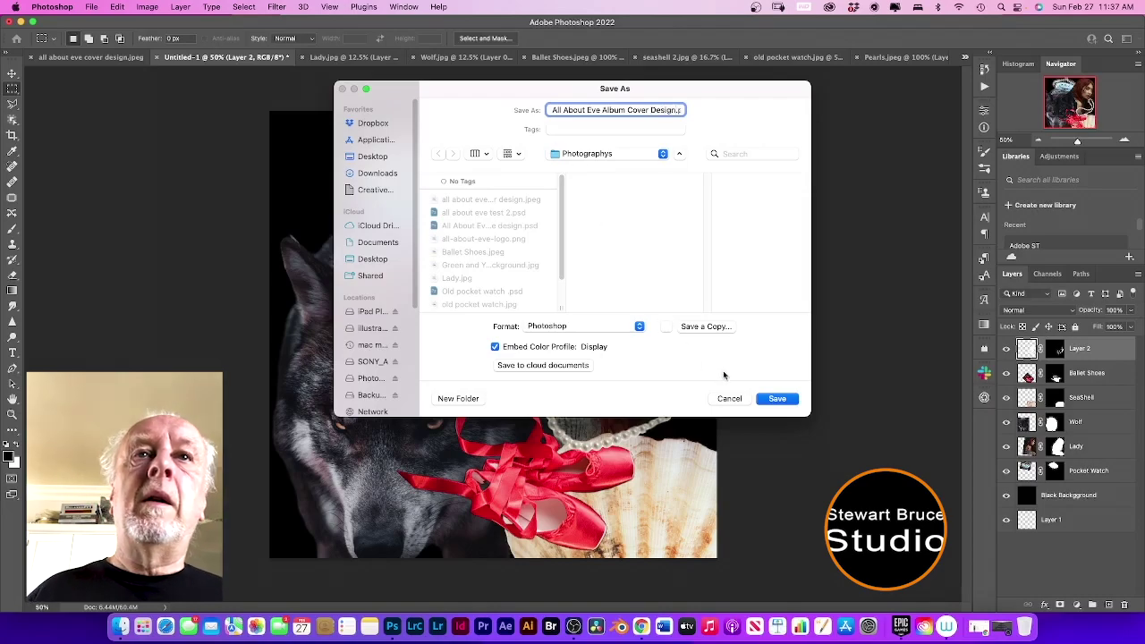
pyautogui.click(779, 398)
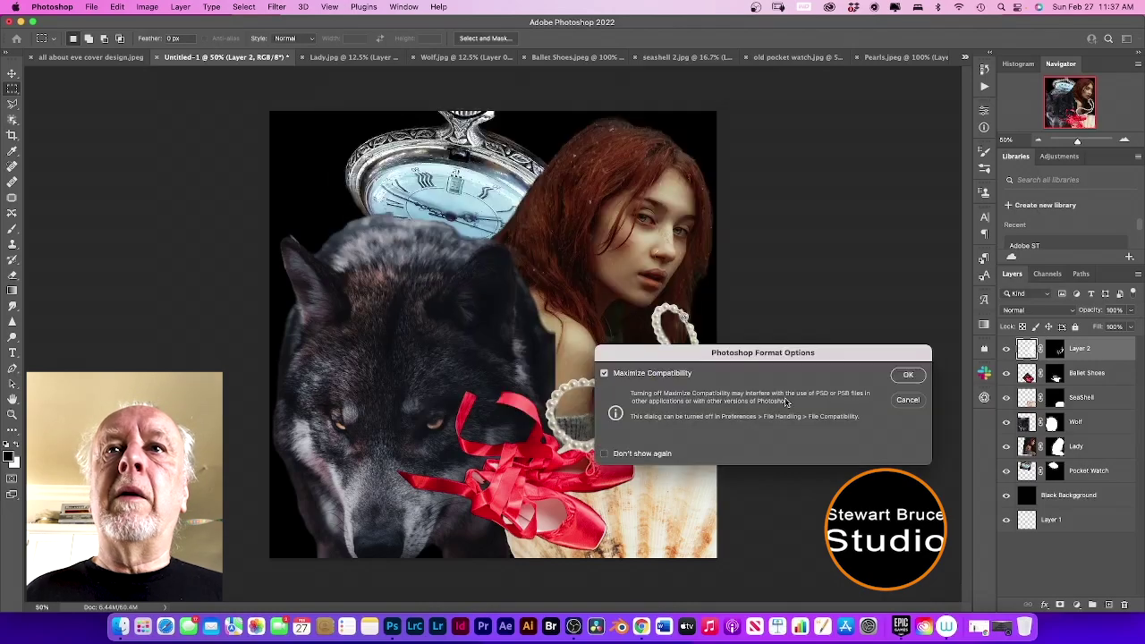
pyautogui.click(902, 377)
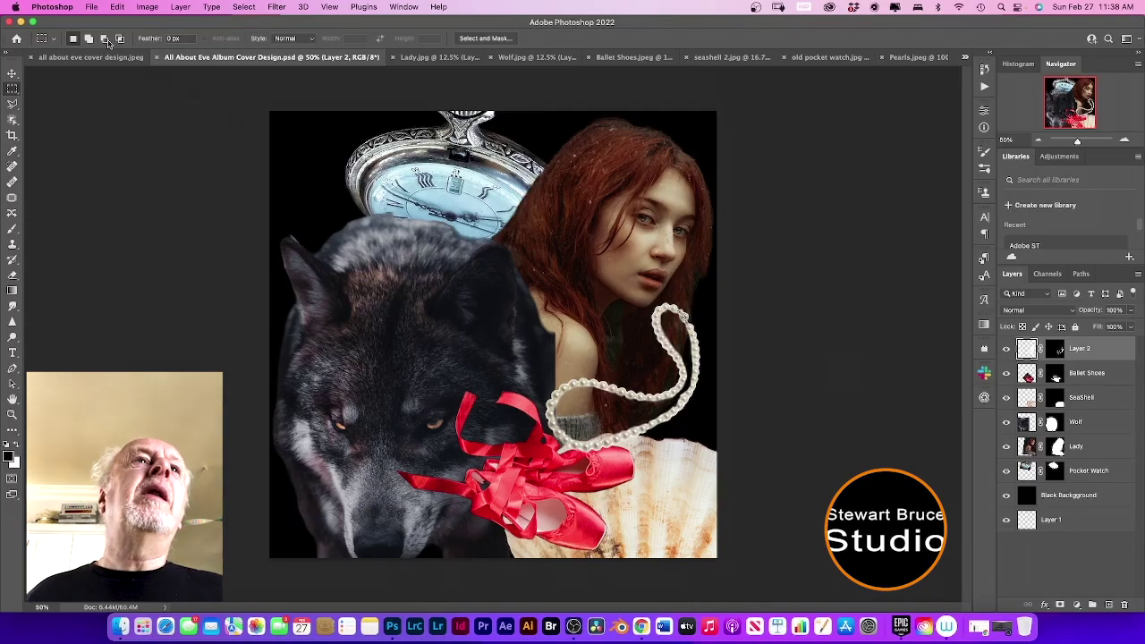
# - Open the leather texture Sariel Leather.jpg from the Photographys folder
pyautogui.click(92, 8)
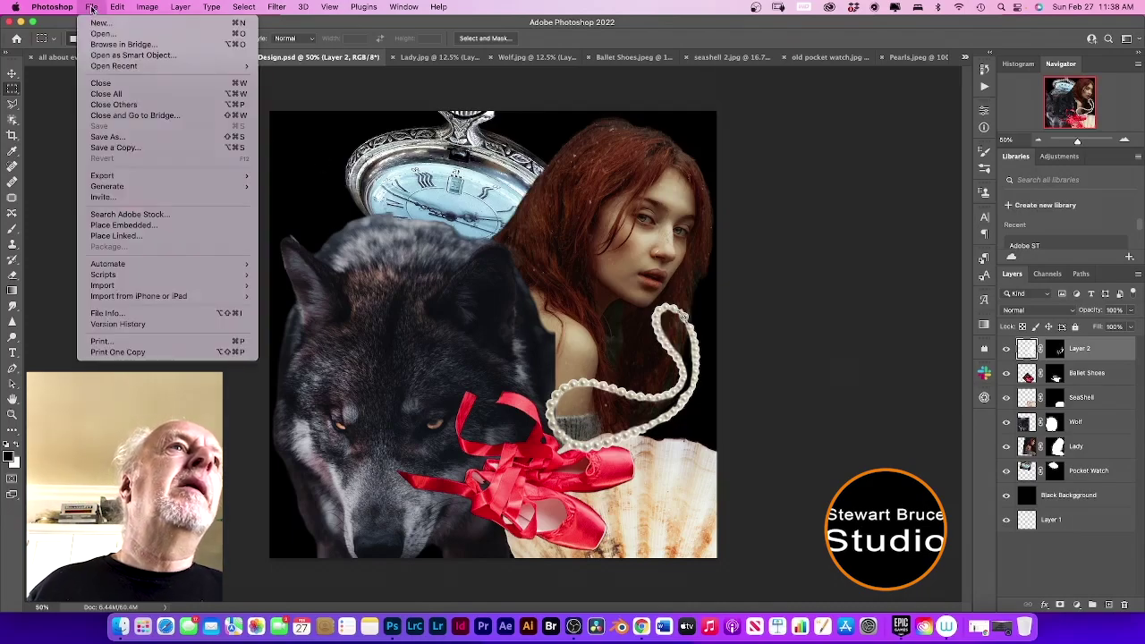
pyautogui.click(101, 33)
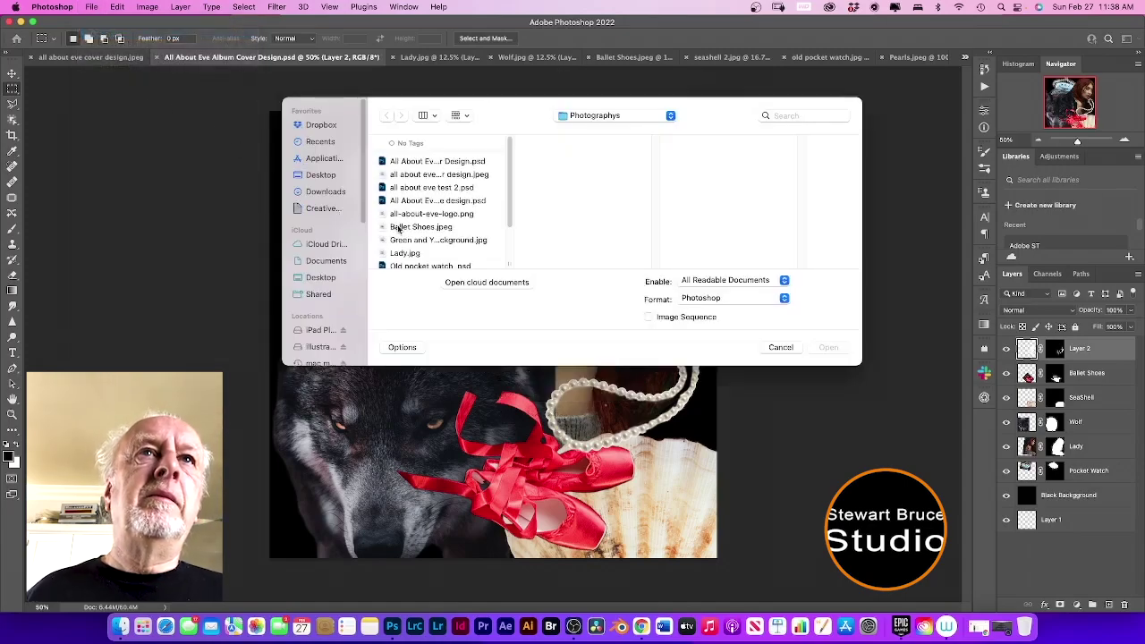
pyautogui.scroll(-2, 412, 224)
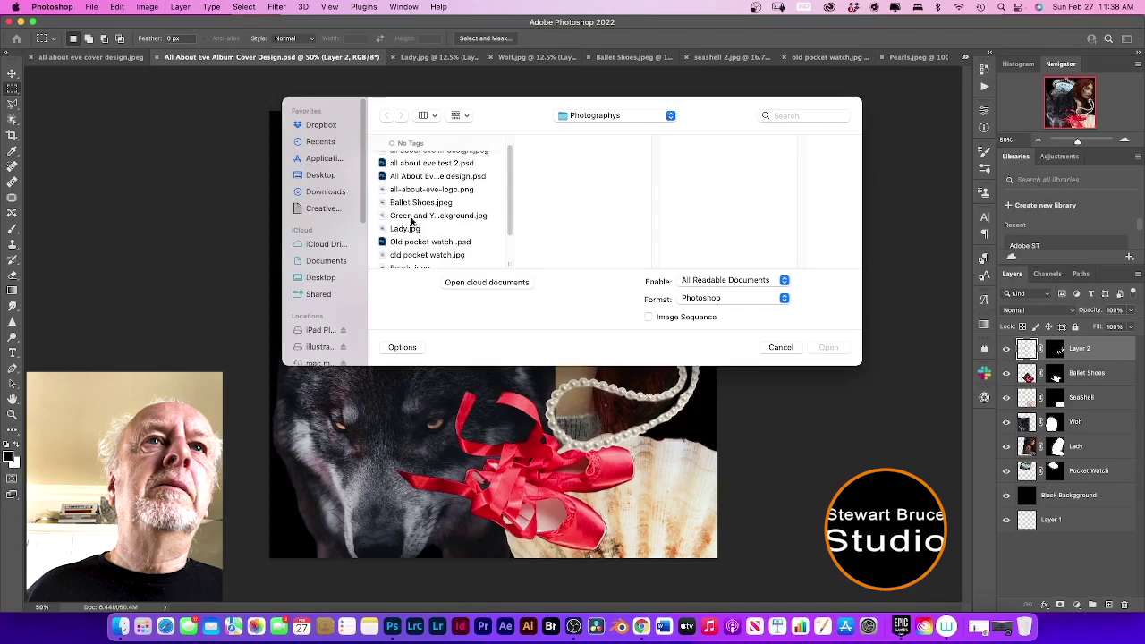
pyautogui.scroll(-3, 413, 222)
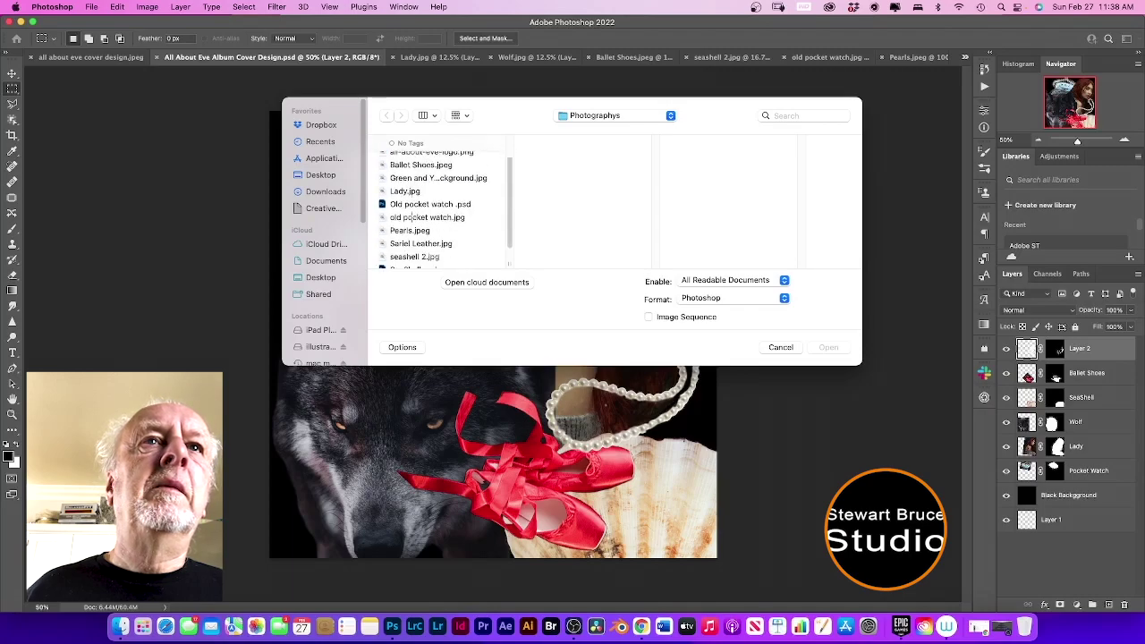
pyautogui.scroll(-1, 413, 217)
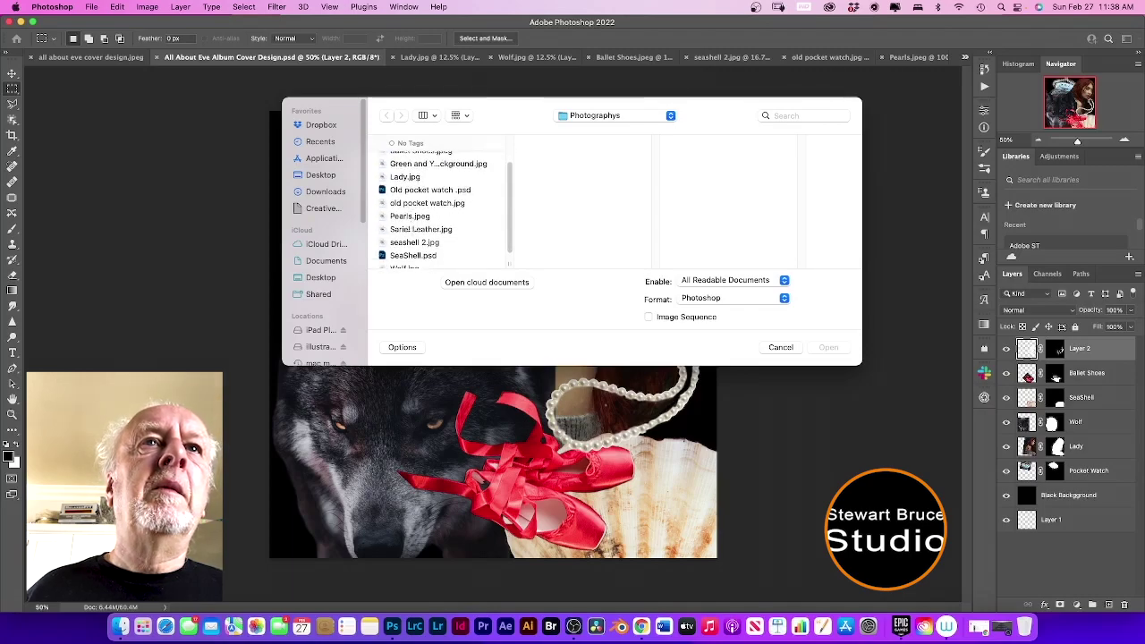
pyautogui.click(418, 230)
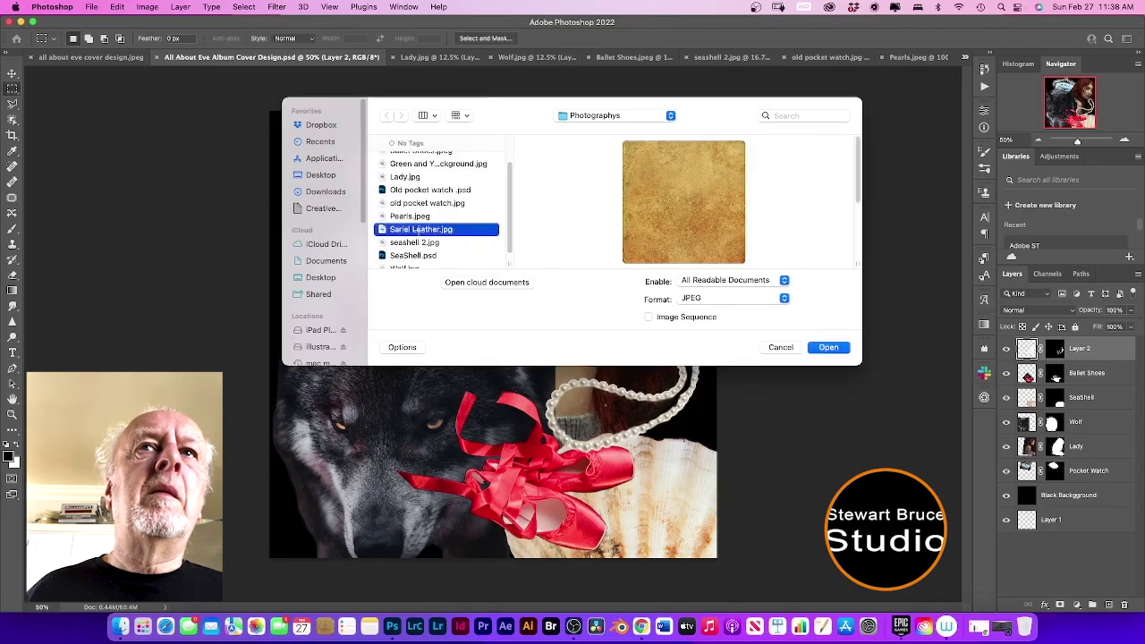
pyautogui.click(830, 347)
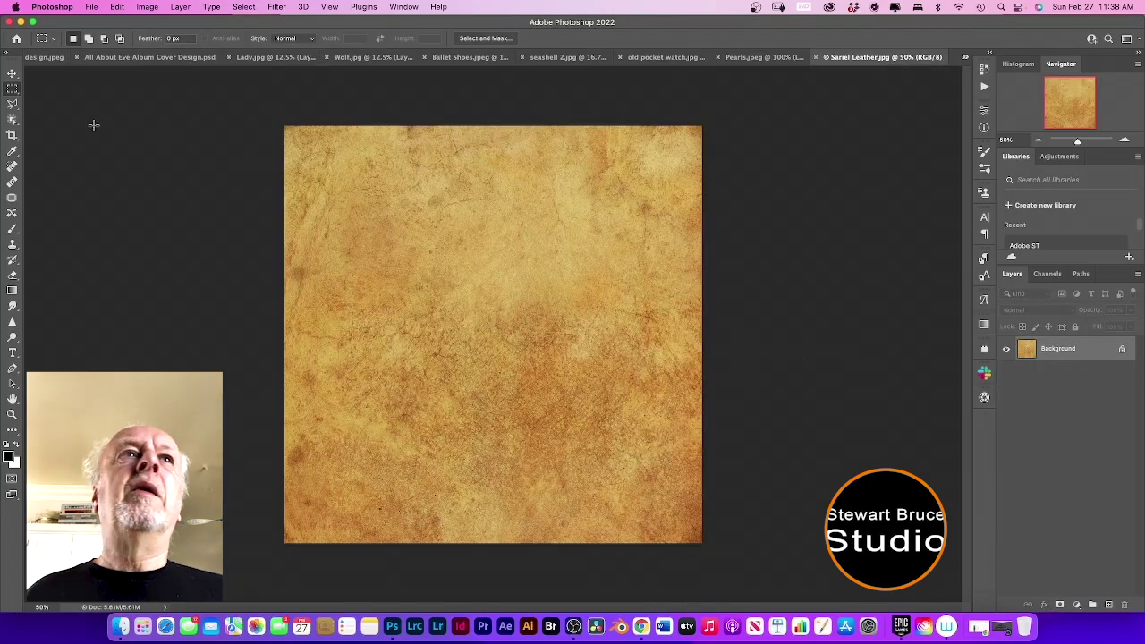
# - Bring the leather texture into the cover document and scale it to about 113.6% so it covers the whole canvas
pyautogui.click(13, 73)
pyautogui.moveTo(456, 358); pyautogui.dragTo(461, 304)
pyautogui.click(690, 356)
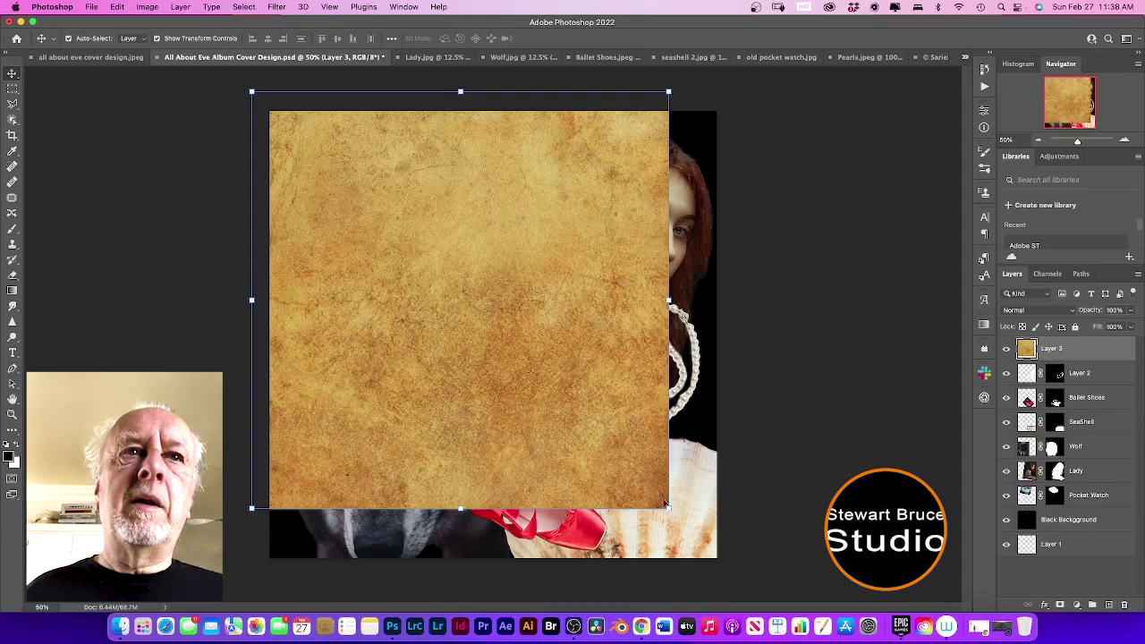
pyautogui.moveTo(669, 509); pyautogui.dragTo(725, 566)
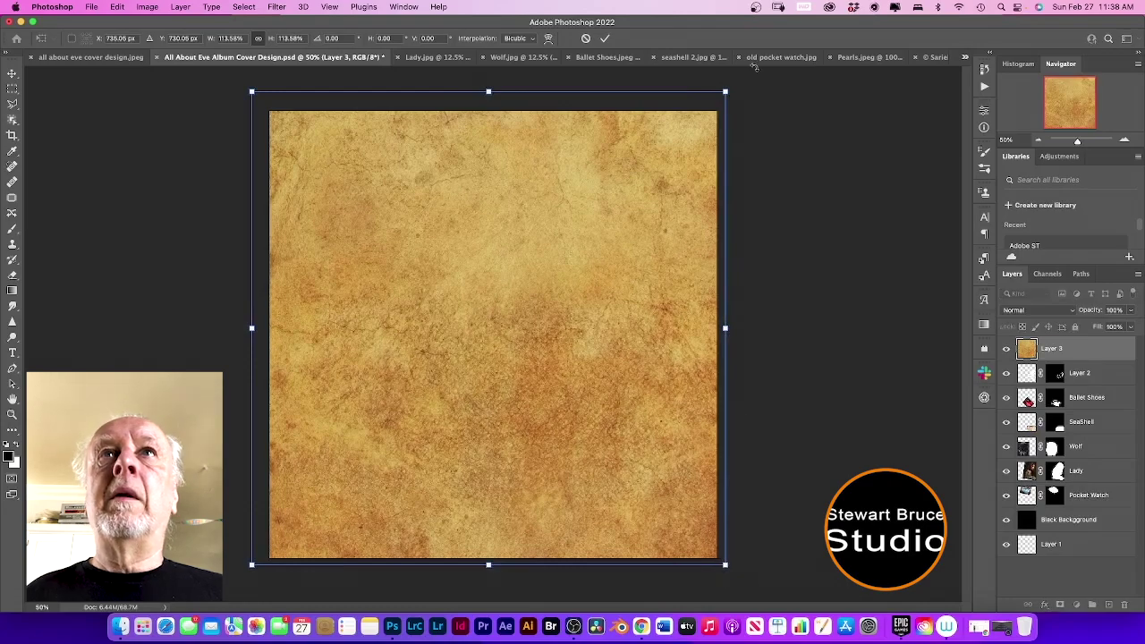
pyautogui.click(604, 39)
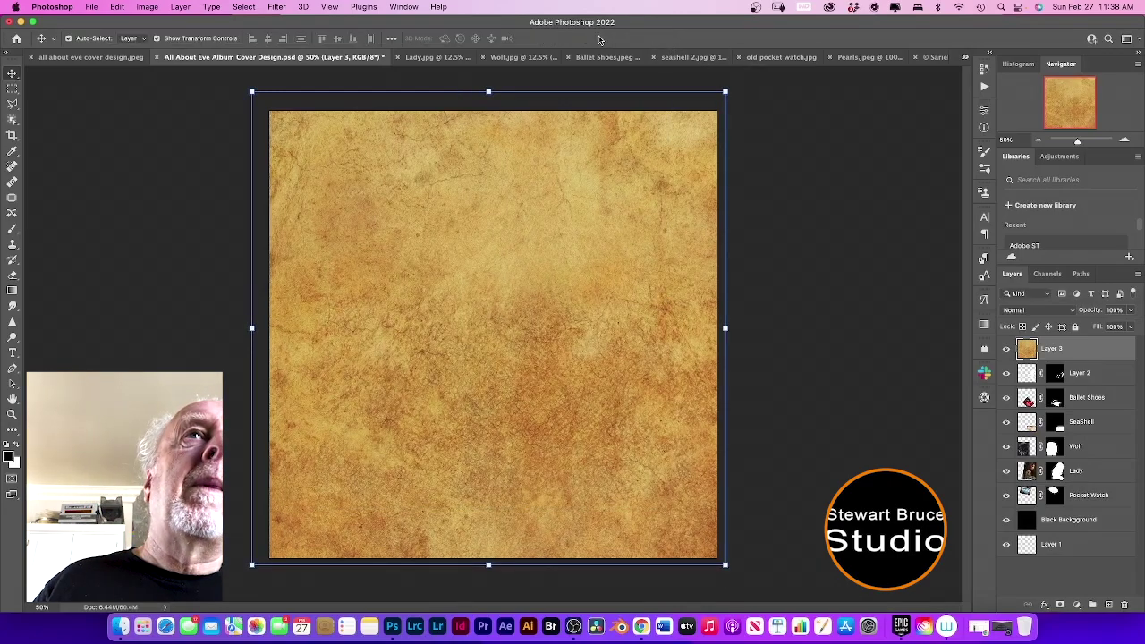
# - Open the band logo all-about-eve-logo.png from the Photographys folder
pyautogui.click(91, 7)
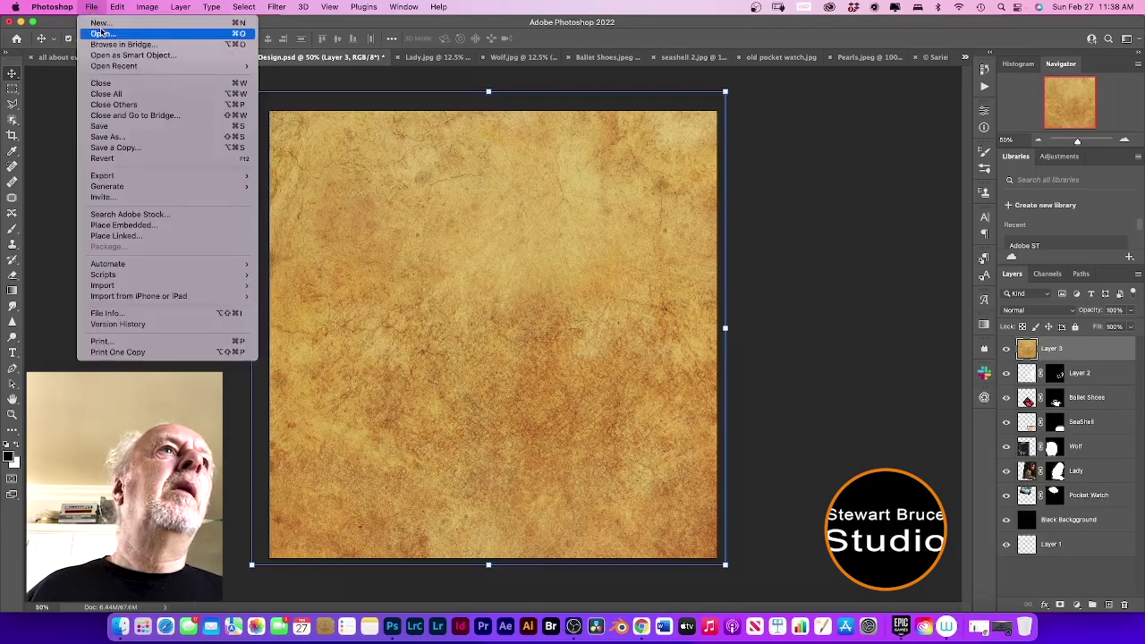
pyautogui.click(102, 34)
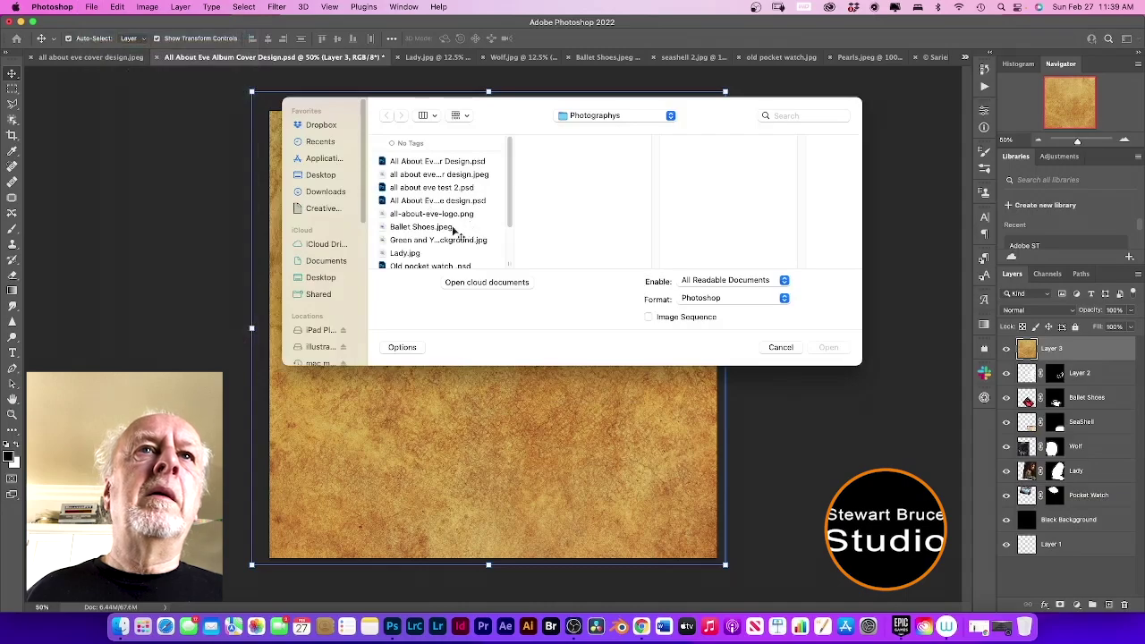
pyautogui.scroll(-1, 452, 228)
pyautogui.scroll(-1, 452, 228)
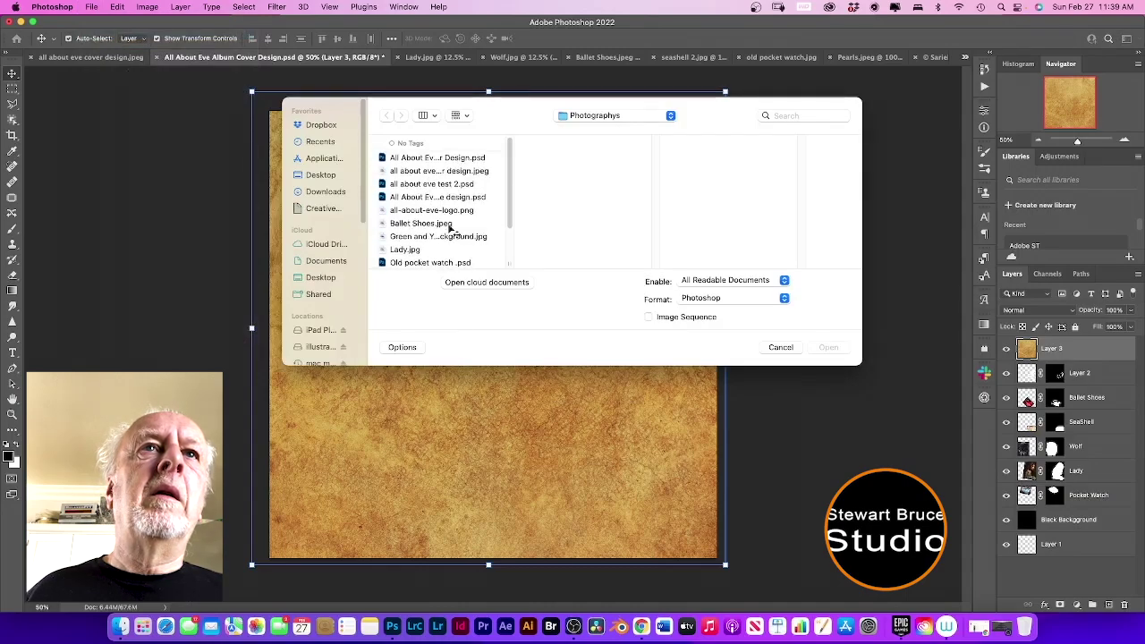
pyautogui.click(447, 211)
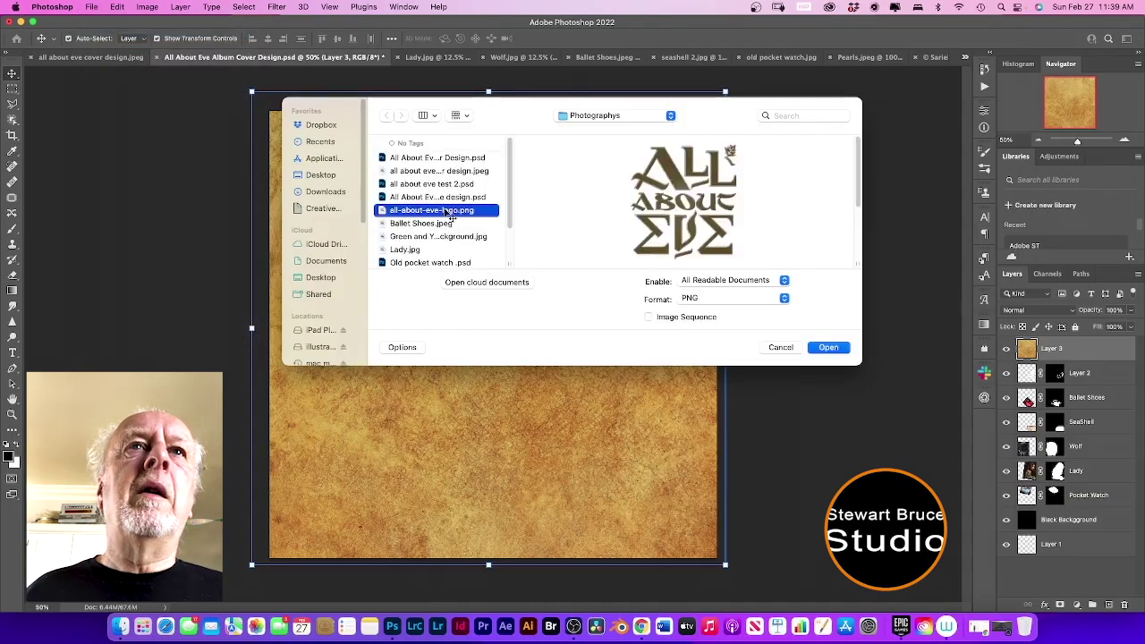
pyautogui.click(829, 348)
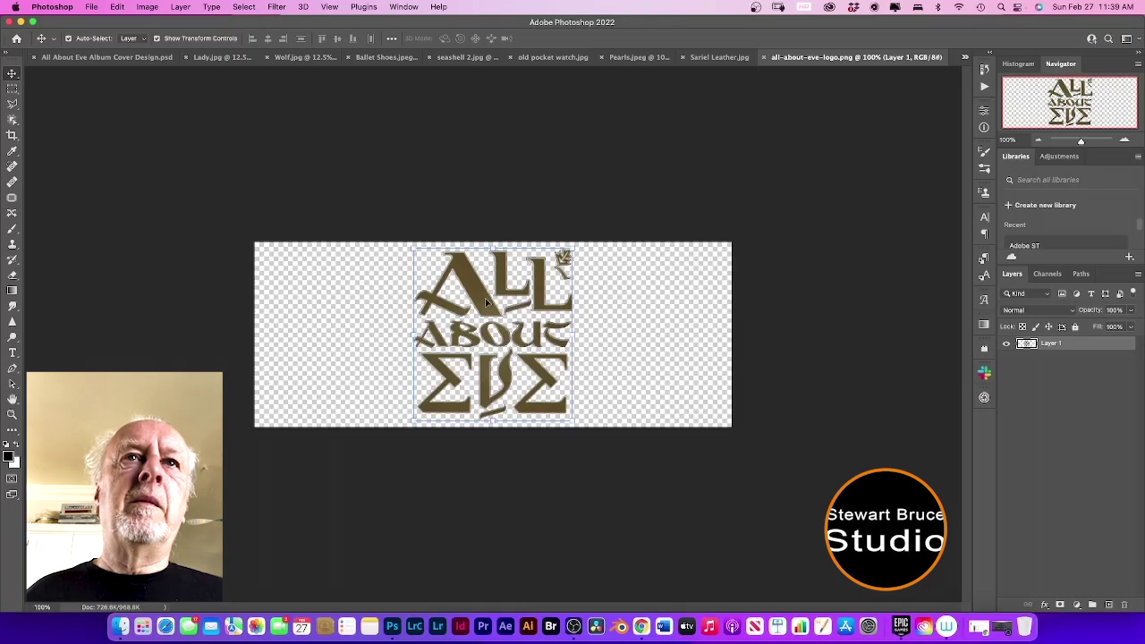
# - Bring the logo into the cover document, hide the leather texture layer and place the logo in the canvas's upper-left corner
pyautogui.moveTo(487, 303); pyautogui.dragTo(363, 214)
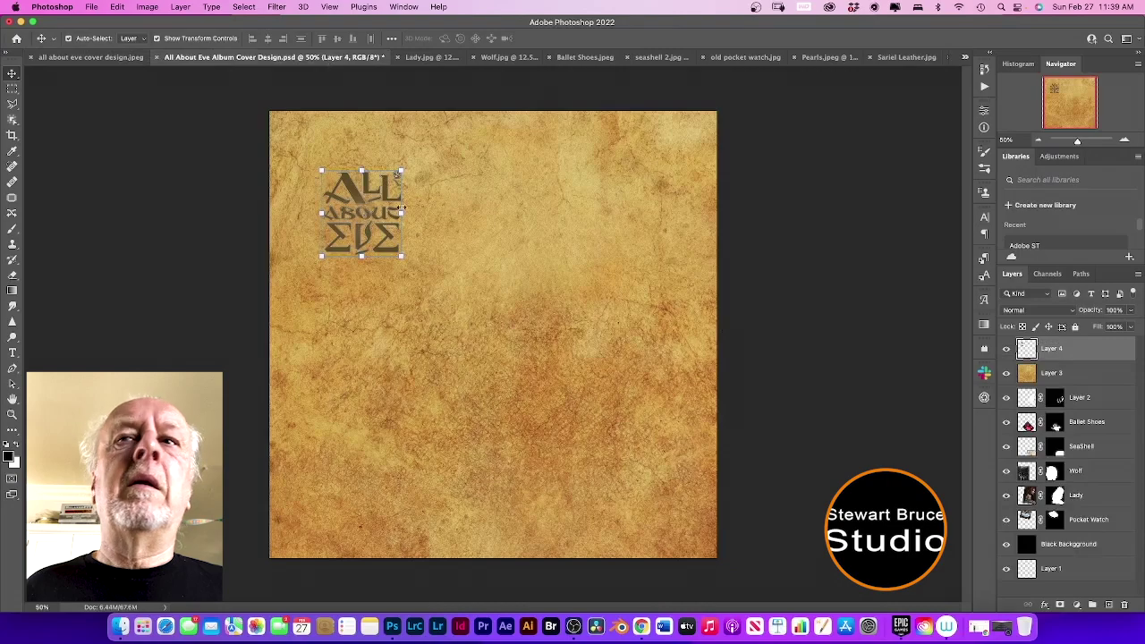
pyautogui.click(1006, 374)
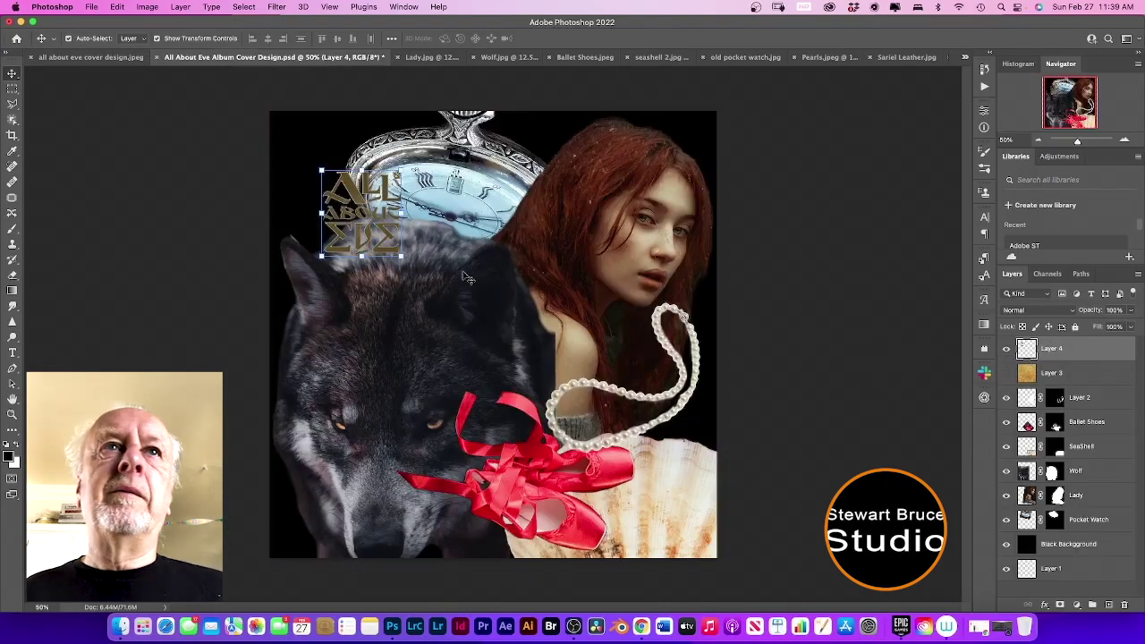
pyautogui.moveTo(359, 204); pyautogui.dragTo(336, 162)
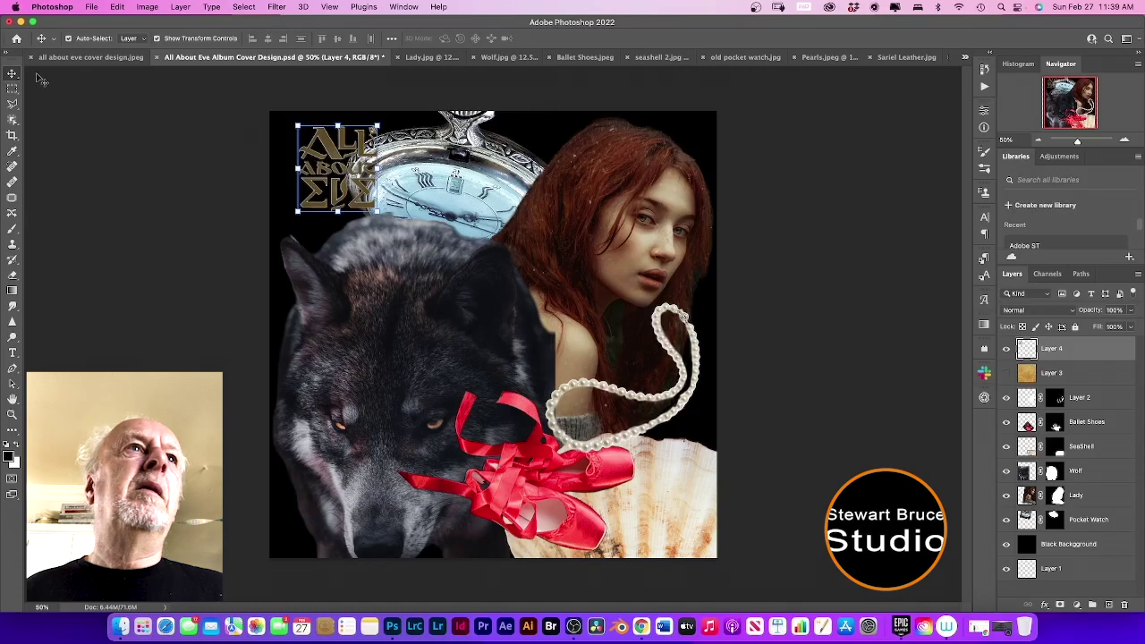
# - Open the texture image Green and Yellow Background.jpg from the Photographys folder
pyautogui.click(92, 7)
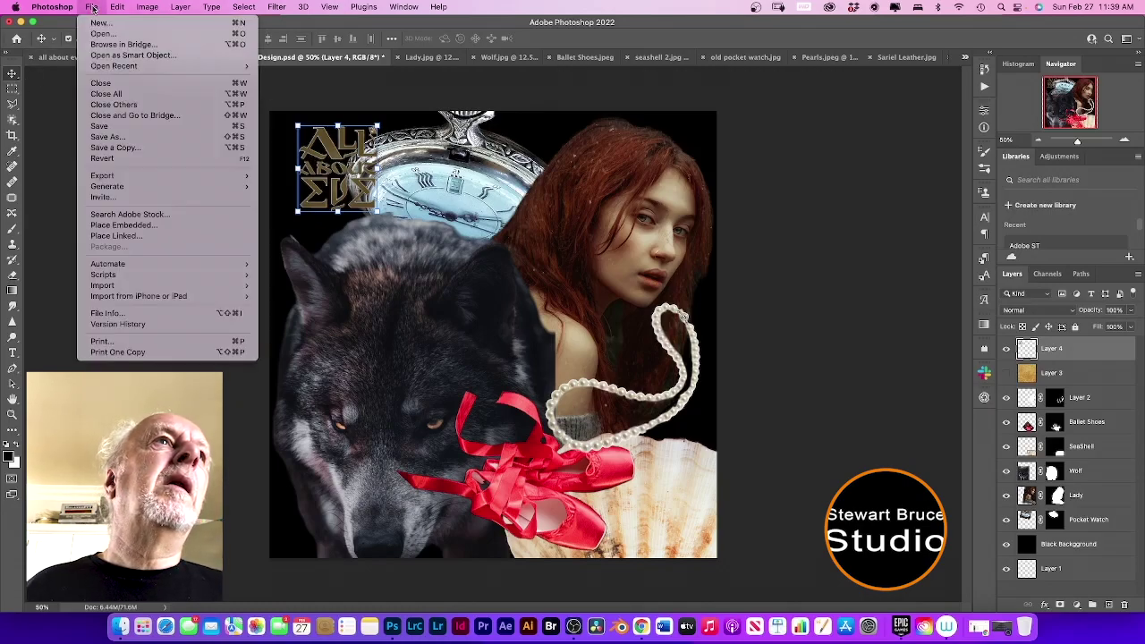
pyautogui.click(102, 34)
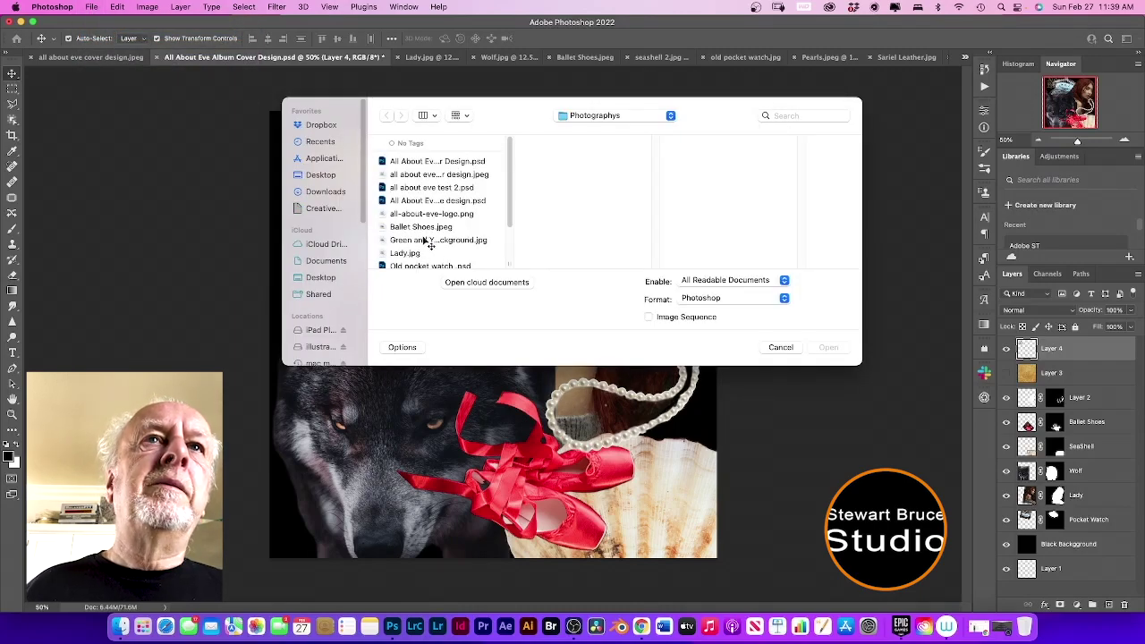
pyautogui.click(429, 241)
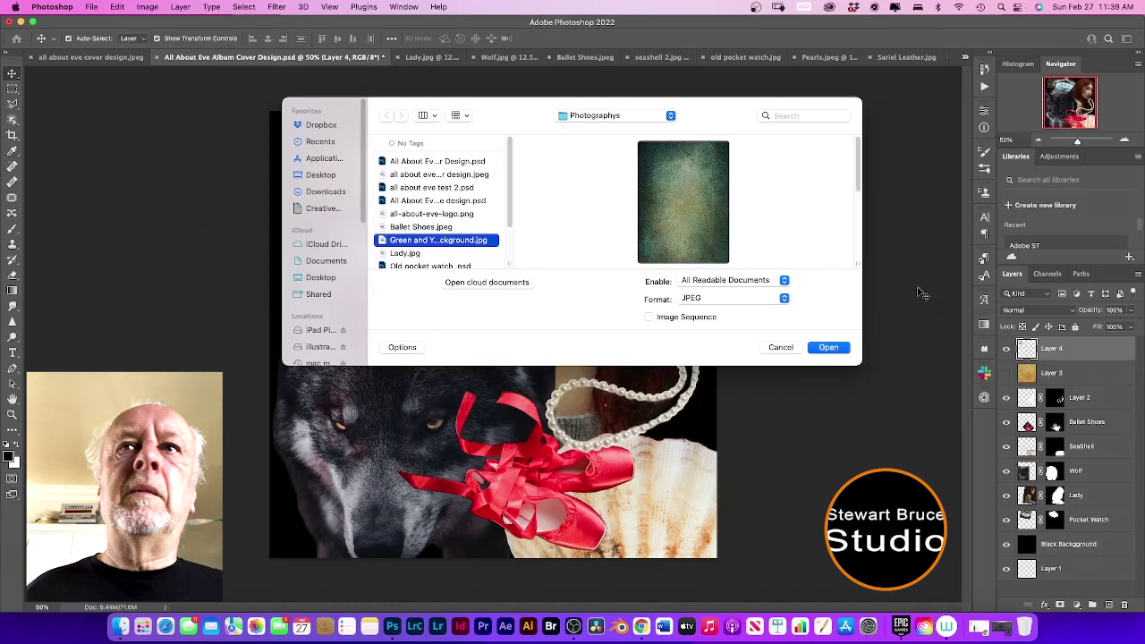
pyautogui.click(844, 351)
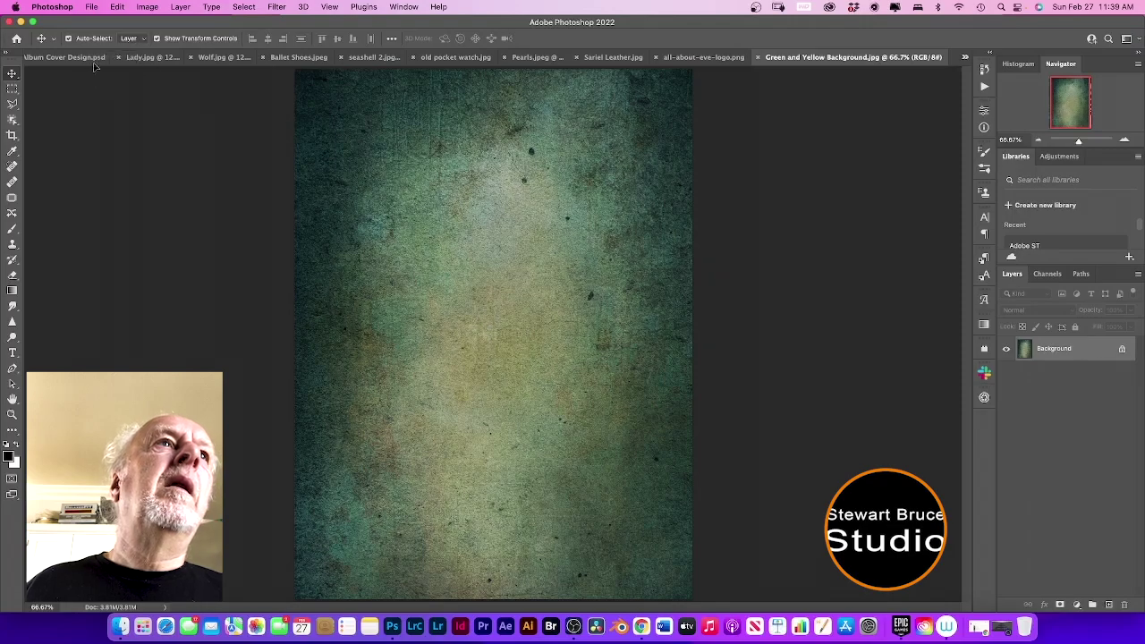
# - Bring the green and yellow texture into the cover and stretch it to 150% width and about 117% height to cover the canvas
pyautogui.moveTo(98, 60); pyautogui.dragTo(523, 364)
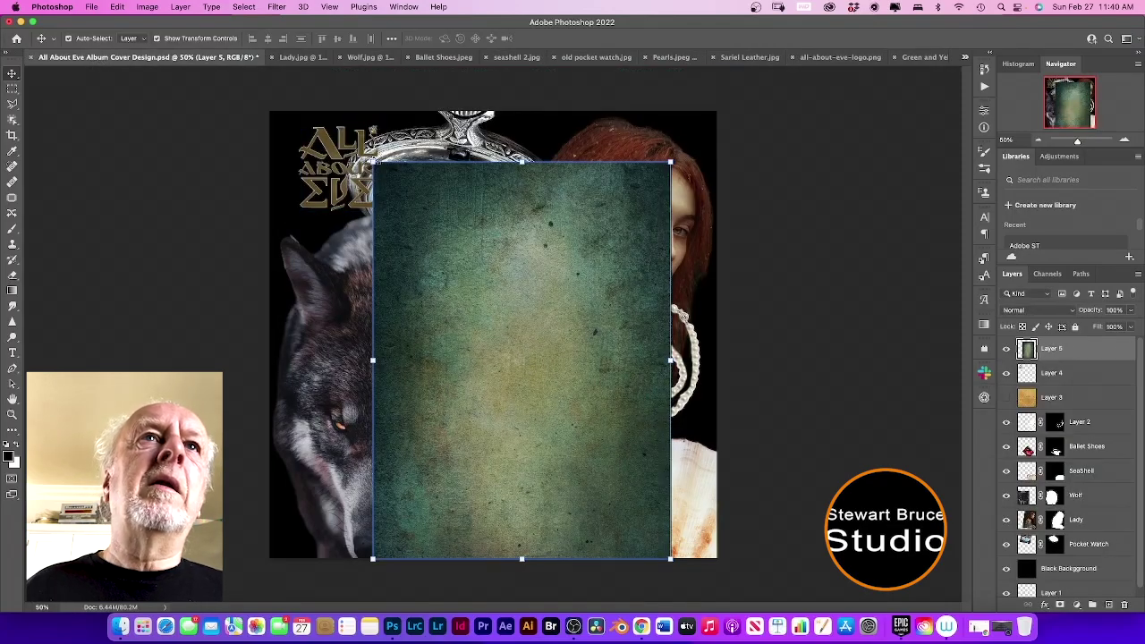
pyautogui.moveTo(372, 163); pyautogui.dragTo(332, 108)
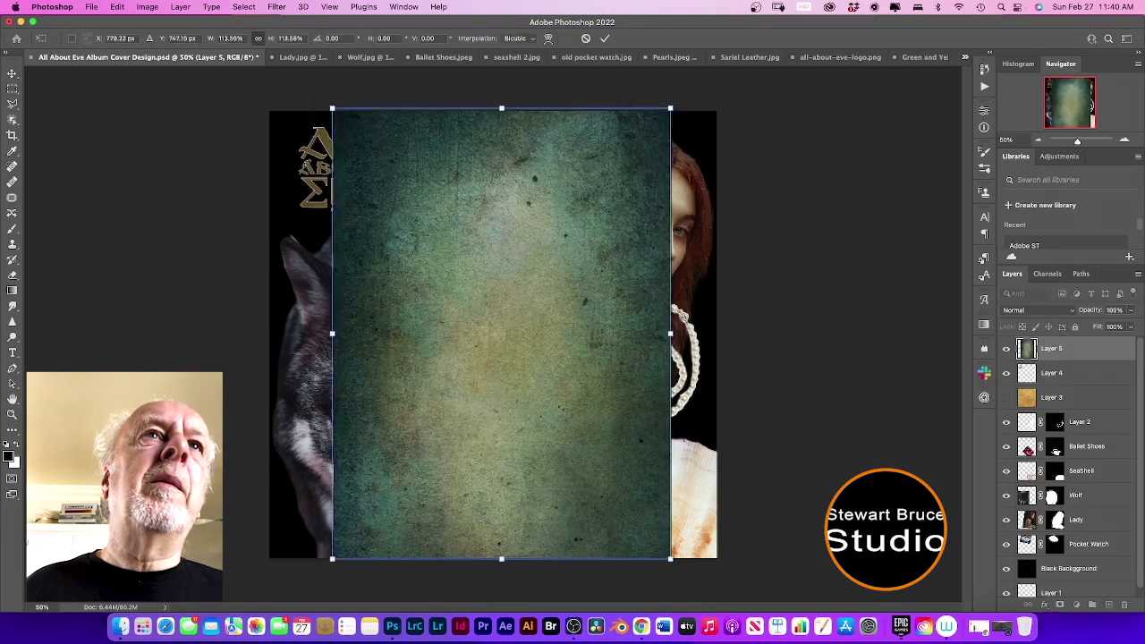
pyautogui.moveTo(332, 333); pyautogui.dragTo(270, 326)
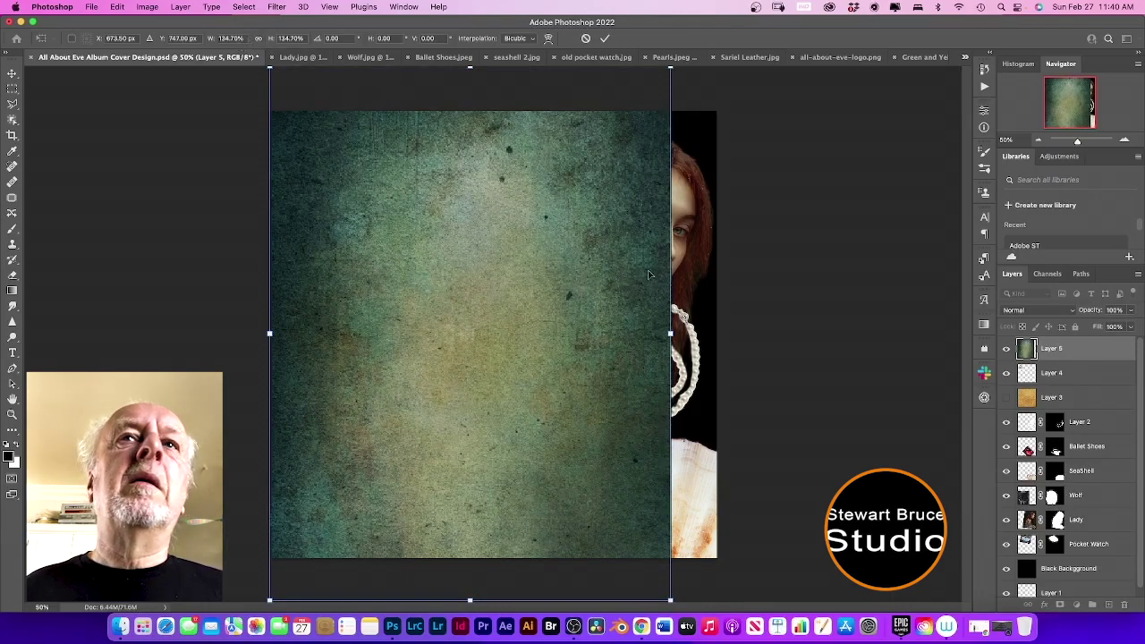
pyautogui.moveTo(670, 336); pyautogui.dragTo(717, 333)
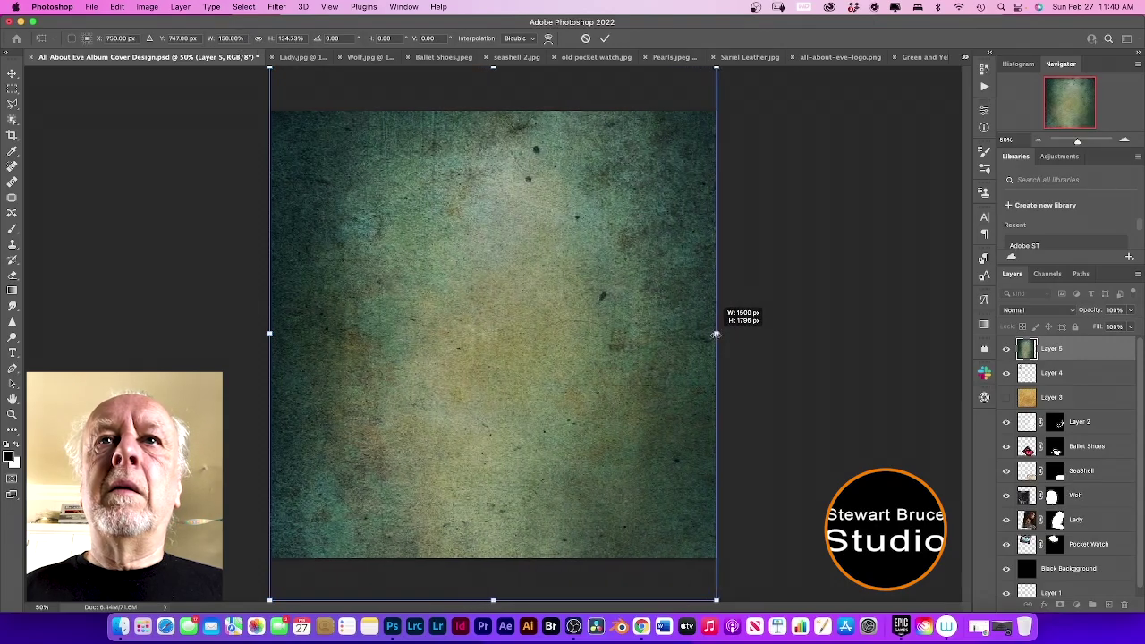
pyautogui.moveTo(493, 599); pyautogui.dragTo(493, 562)
pyautogui.scroll(1, 506, 316)
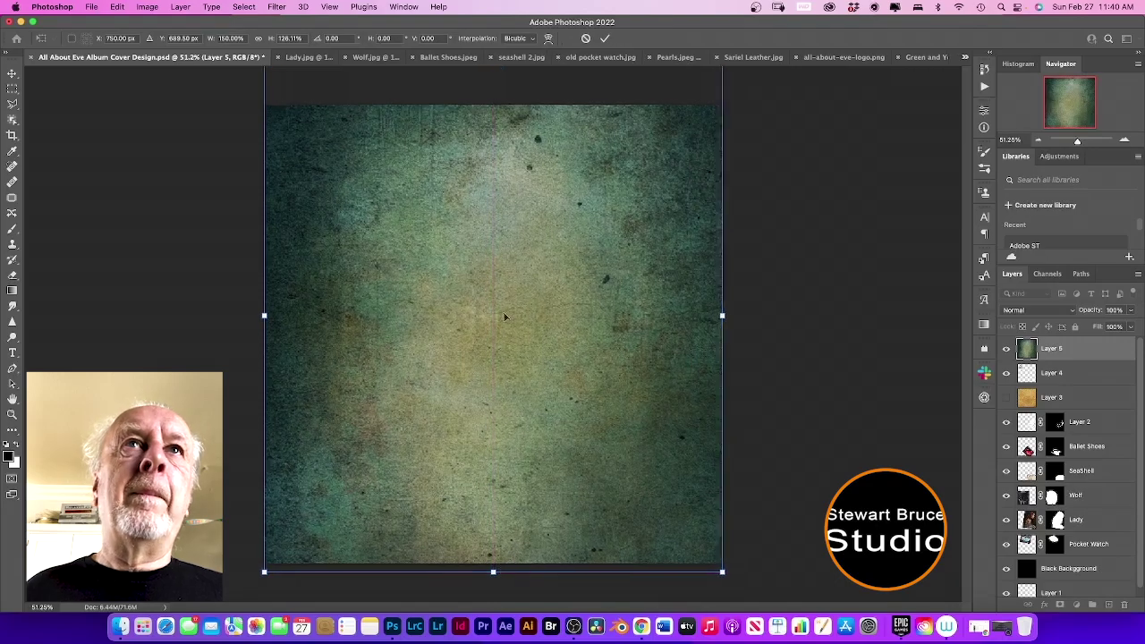
pyautogui.scroll(-1, 506, 317)
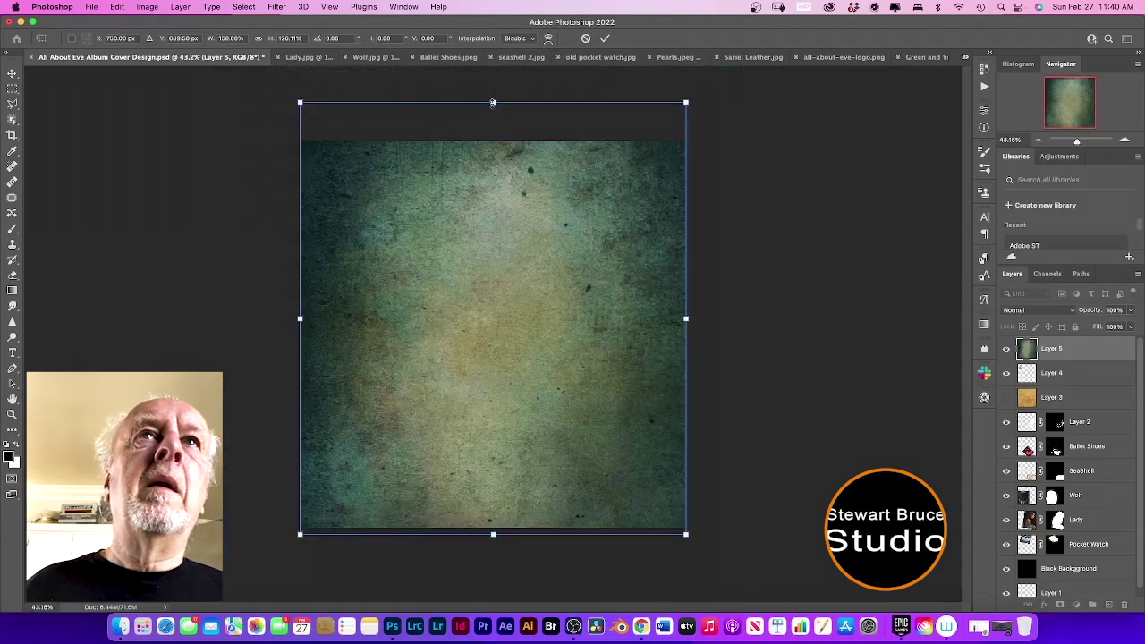
pyautogui.moveTo(492, 102); pyautogui.dragTo(491, 113)
pyautogui.moveTo(484, 128); pyautogui.dragTo(484, 132)
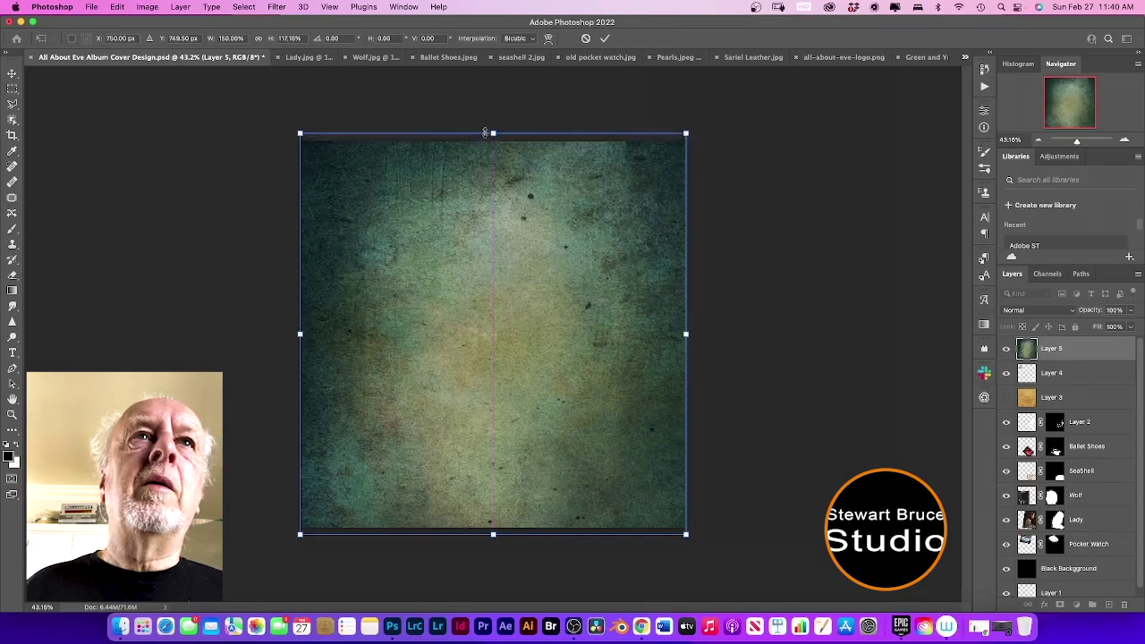
pyautogui.click(603, 40)
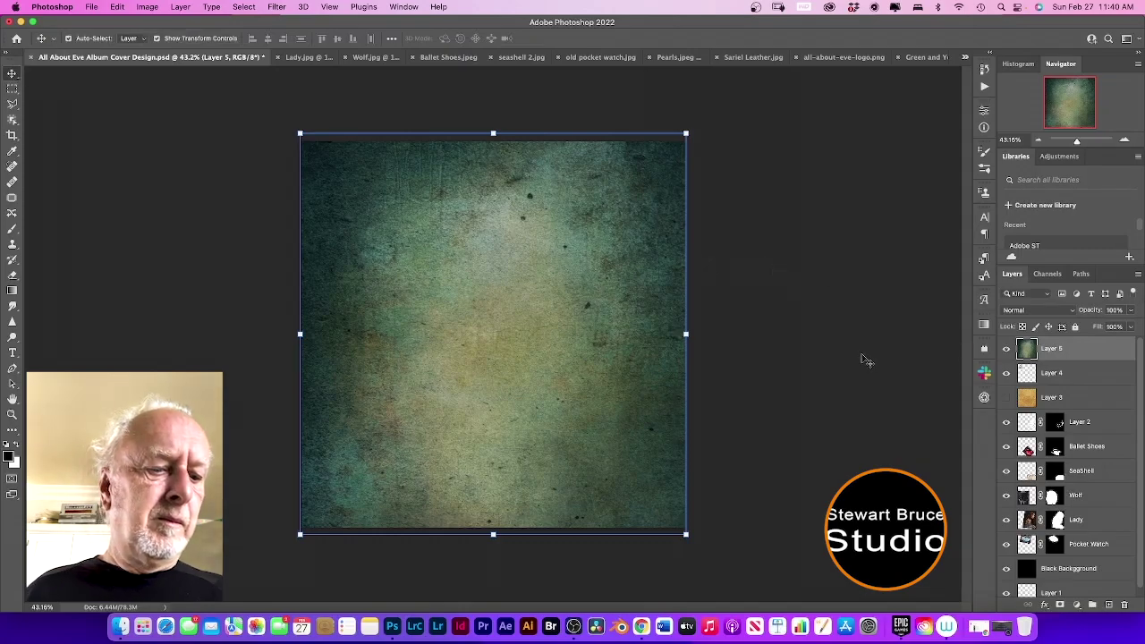
# - Hide every layer above the Pocket Watch layer and select the Pocket Watch layer's mask
pyautogui.click(1026, 548)
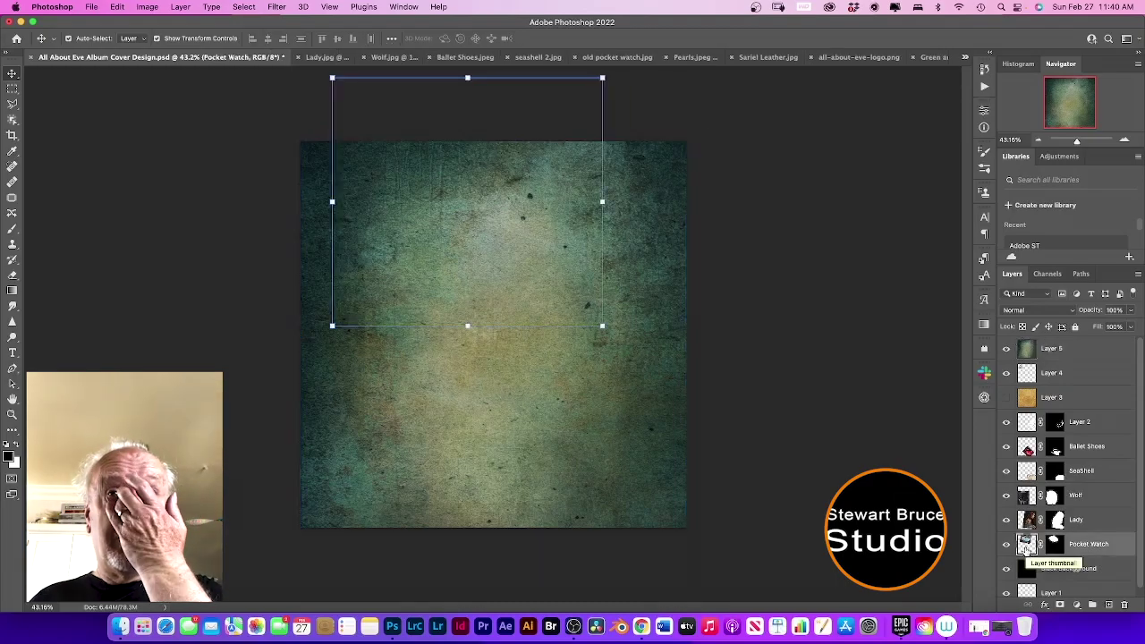
pyautogui.click(1008, 351)
pyautogui.click(1005, 373)
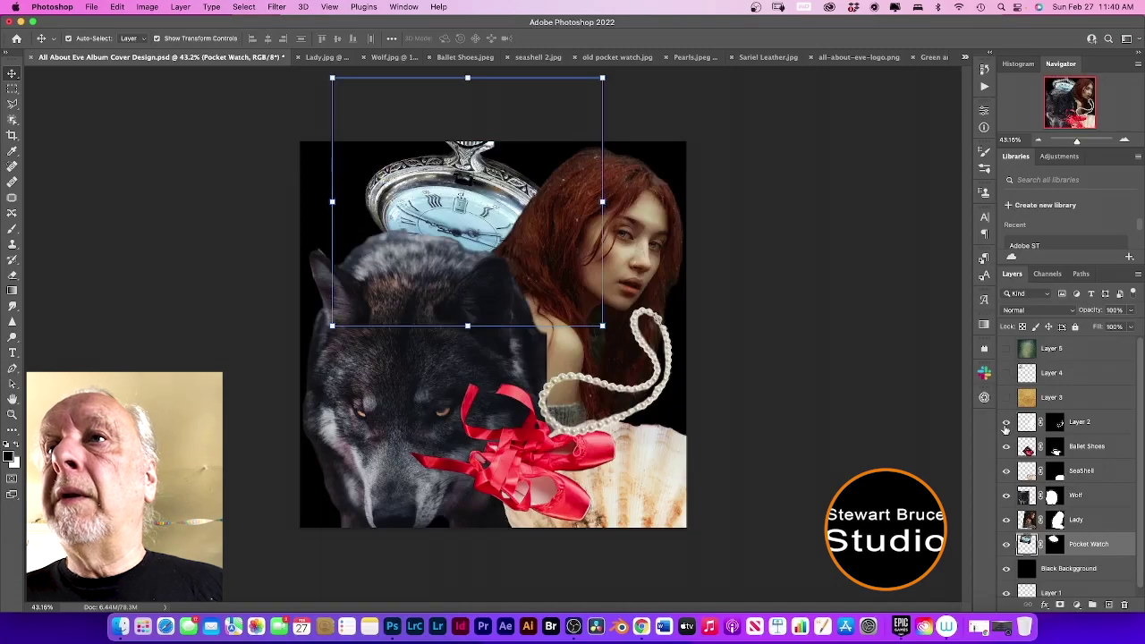
pyautogui.click(1006, 423)
pyautogui.click(1007, 447)
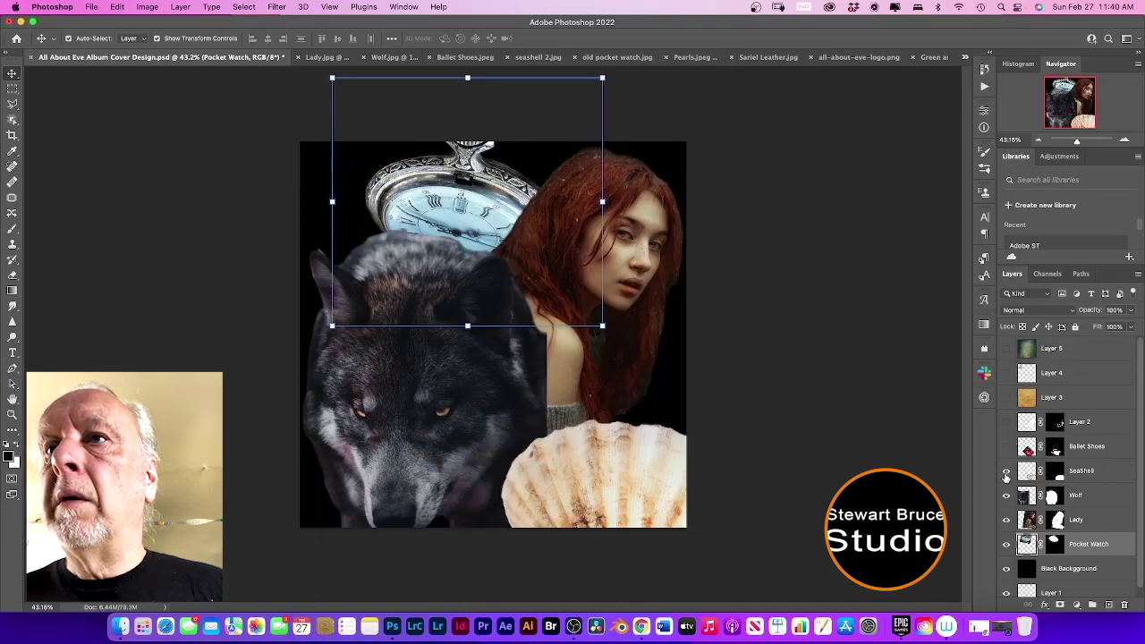
pyautogui.click(1005, 471)
pyautogui.click(1006, 496)
pyautogui.click(1006, 519)
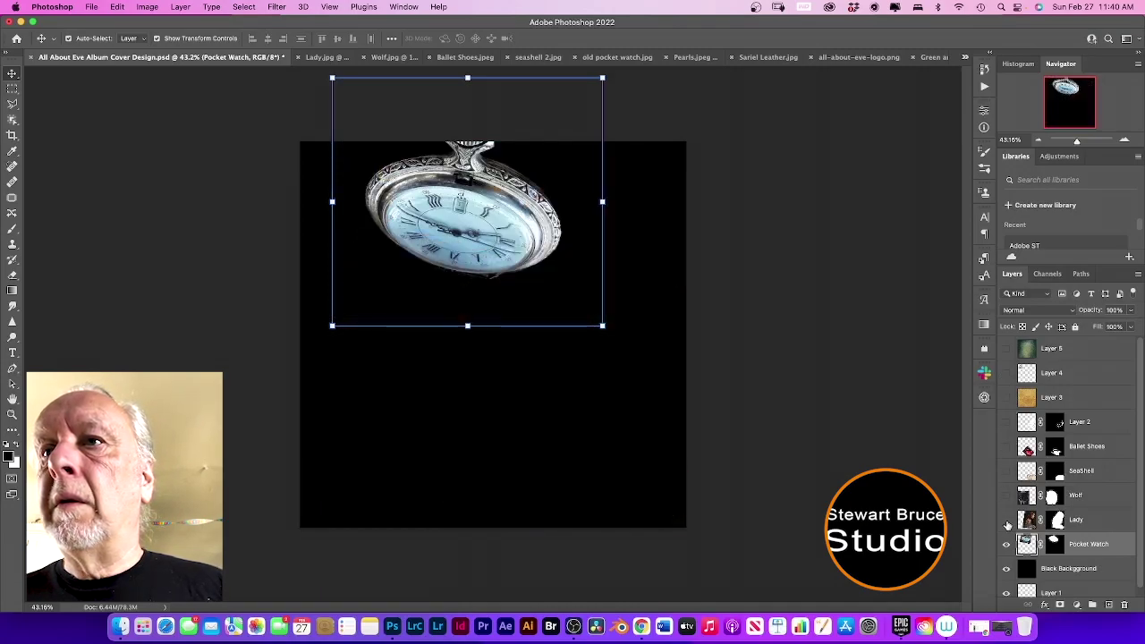
pyautogui.click(1055, 545)
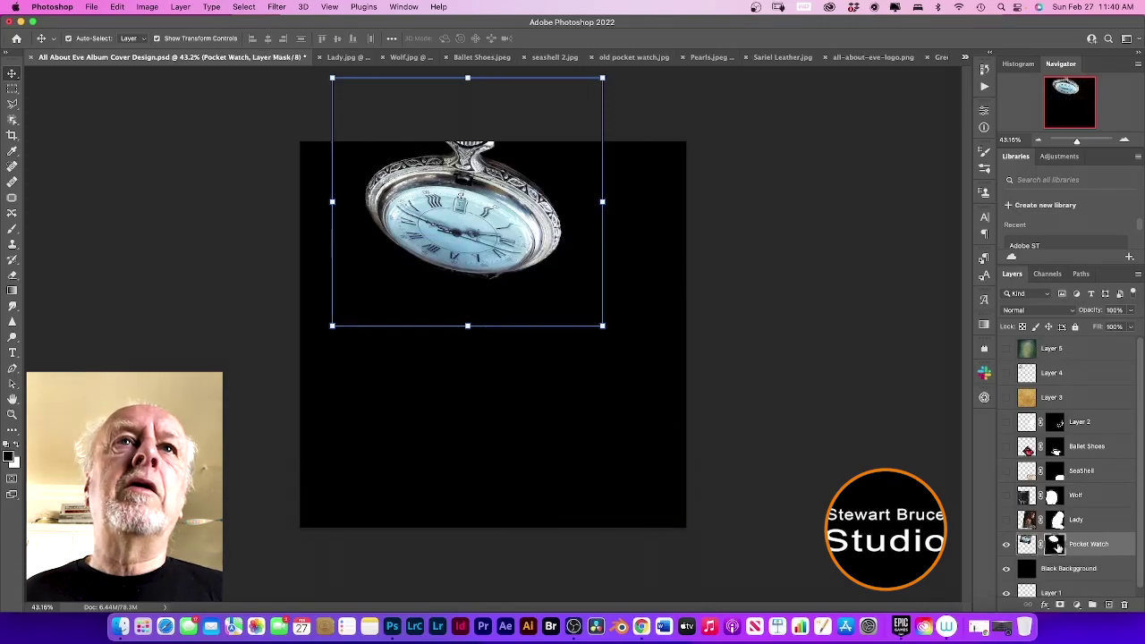
# - Hide the Black Background layer and clean up the watch's lower edge on its mask with a soft round black brush of about 35 px
pyautogui.click(1006, 570)
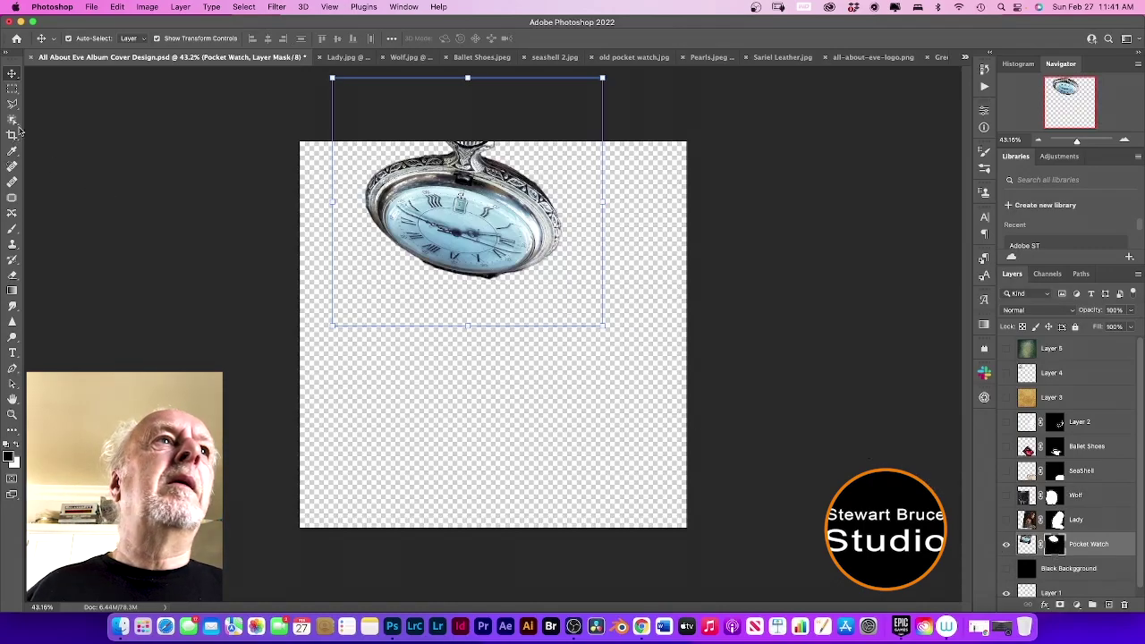
pyautogui.click(13, 229)
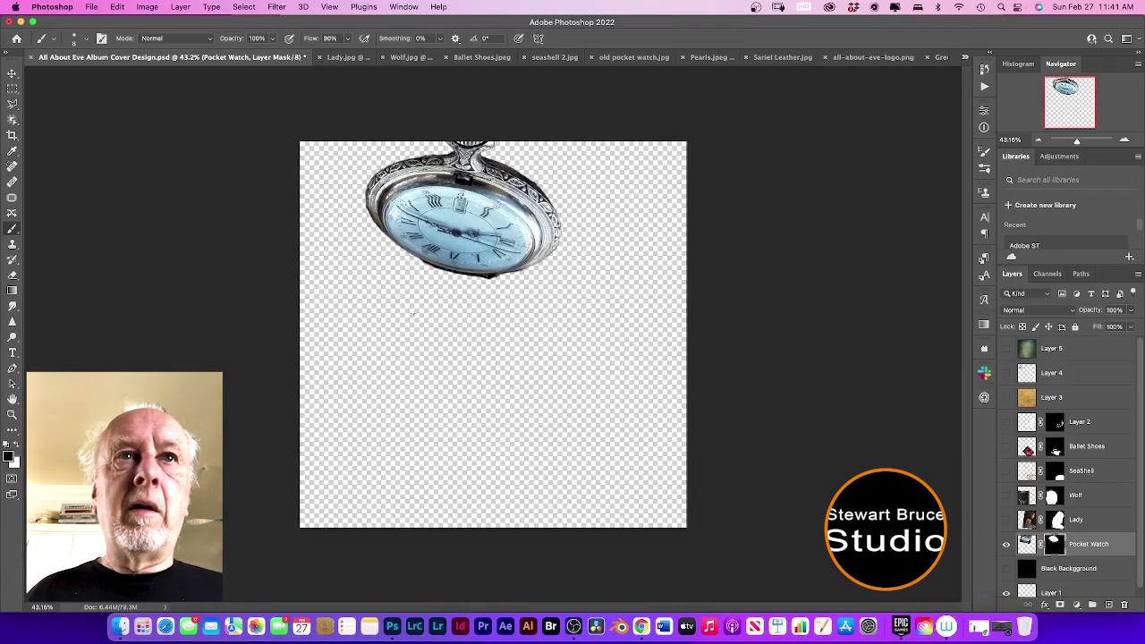
pyautogui.click(89, 41)
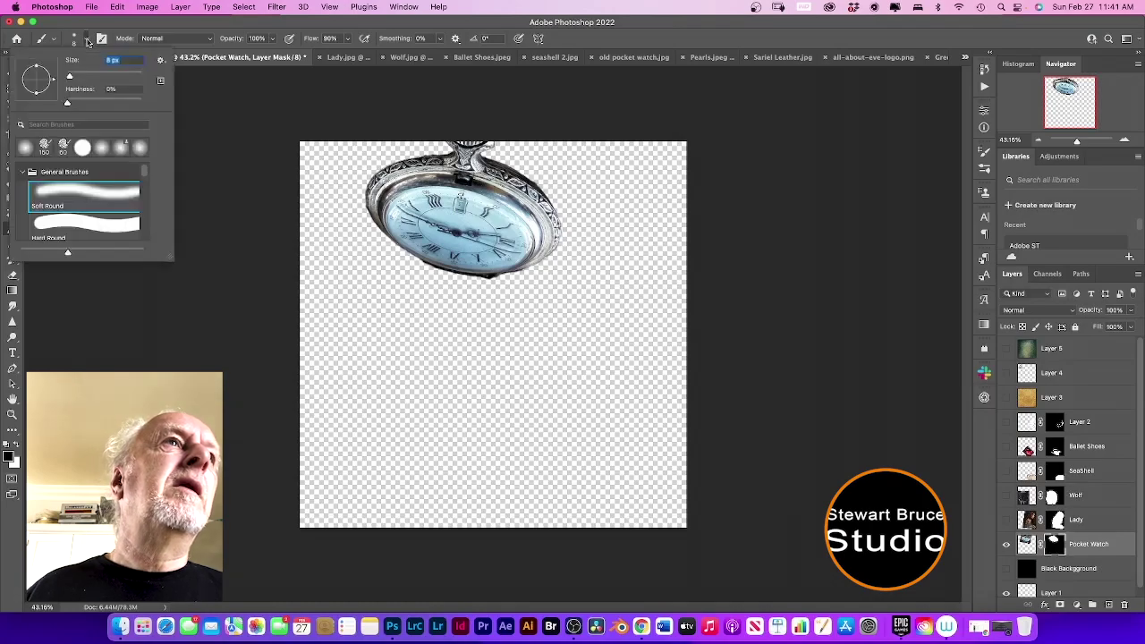
pyautogui.moveTo(82, 77); pyautogui.dragTo(80, 76)
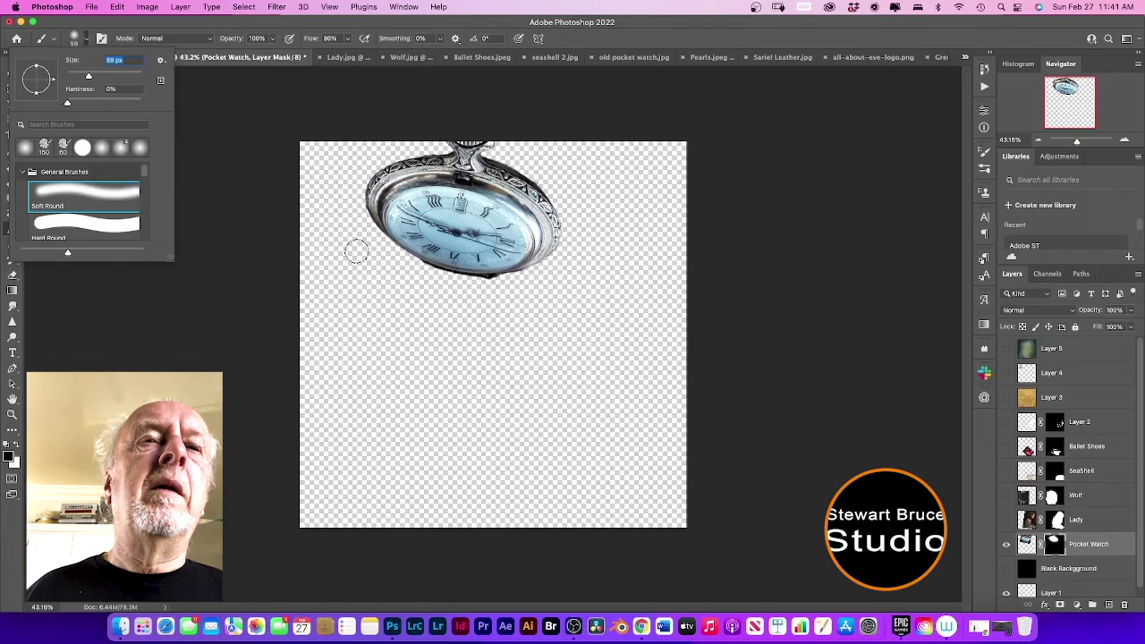
pyautogui.moveTo(504, 289)
pyautogui.mouseDown()
pyautogui.moveTo(413, 270)
pyautogui.moveTo(507, 286)
pyautogui.mouseUp()
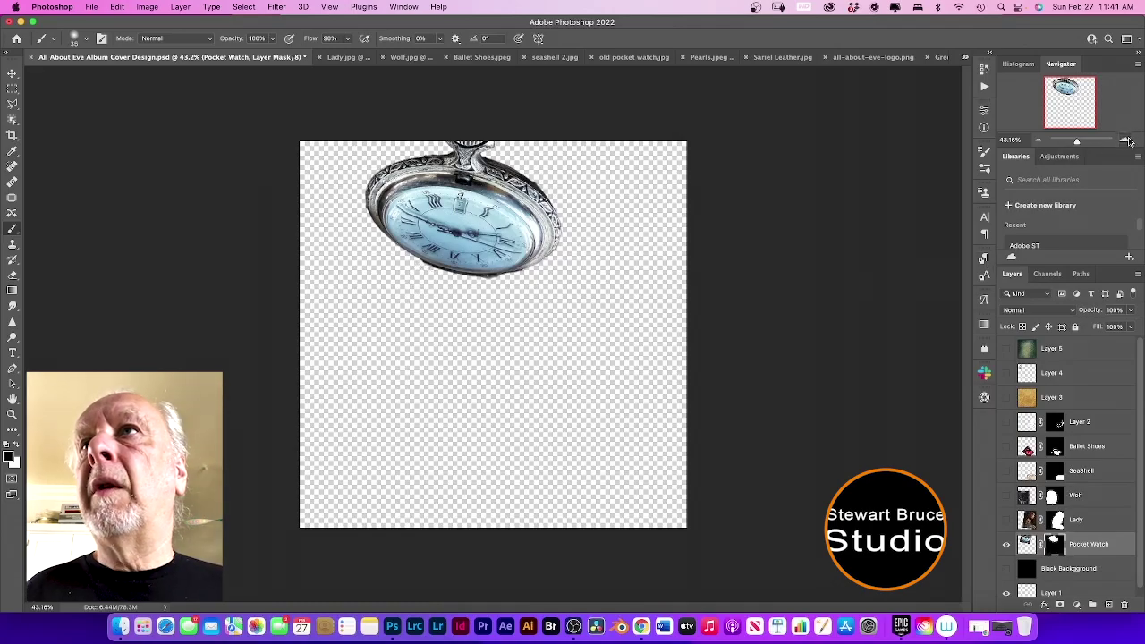
pyautogui.click(1126, 141)
pyautogui.click(1126, 141)
pyautogui.click(1126, 140)
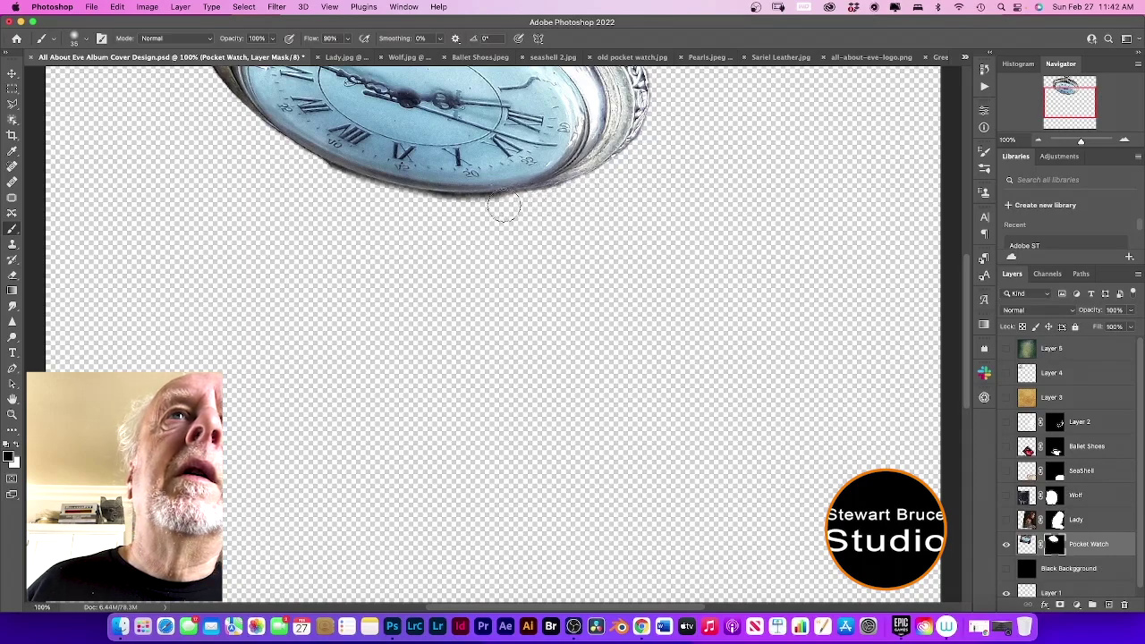
pyautogui.click(1042, 143)
pyautogui.click(1042, 142)
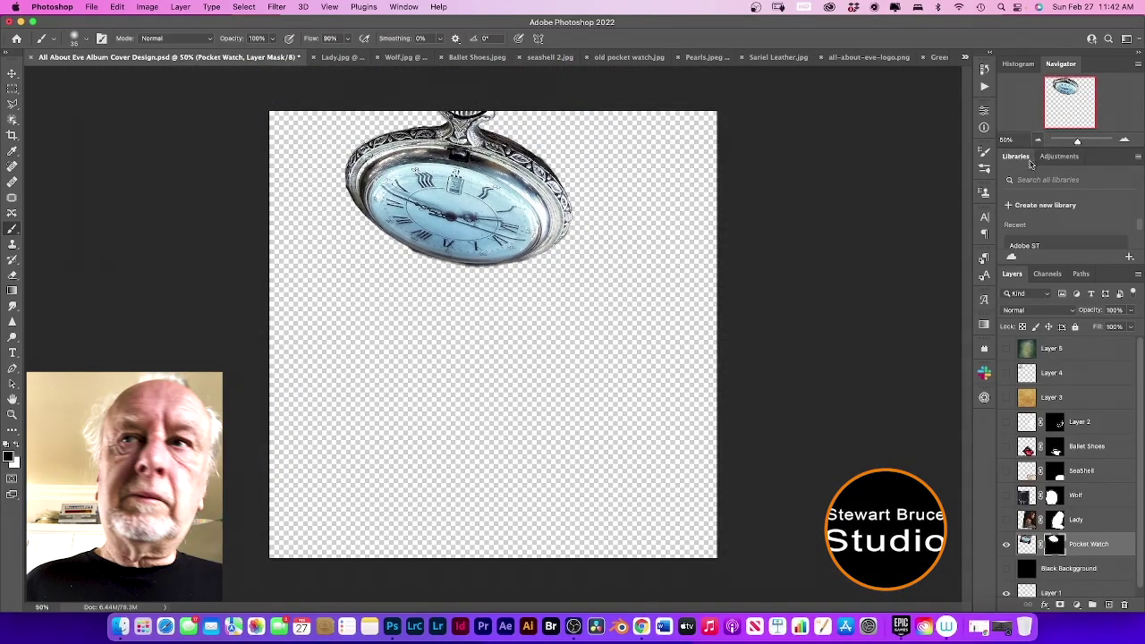
# - Show the Black Background layer again and set the Pocket Watch layer to Hard Light blending at 78% opacity
pyautogui.click(1006, 570)
pyautogui.click(1027, 546)
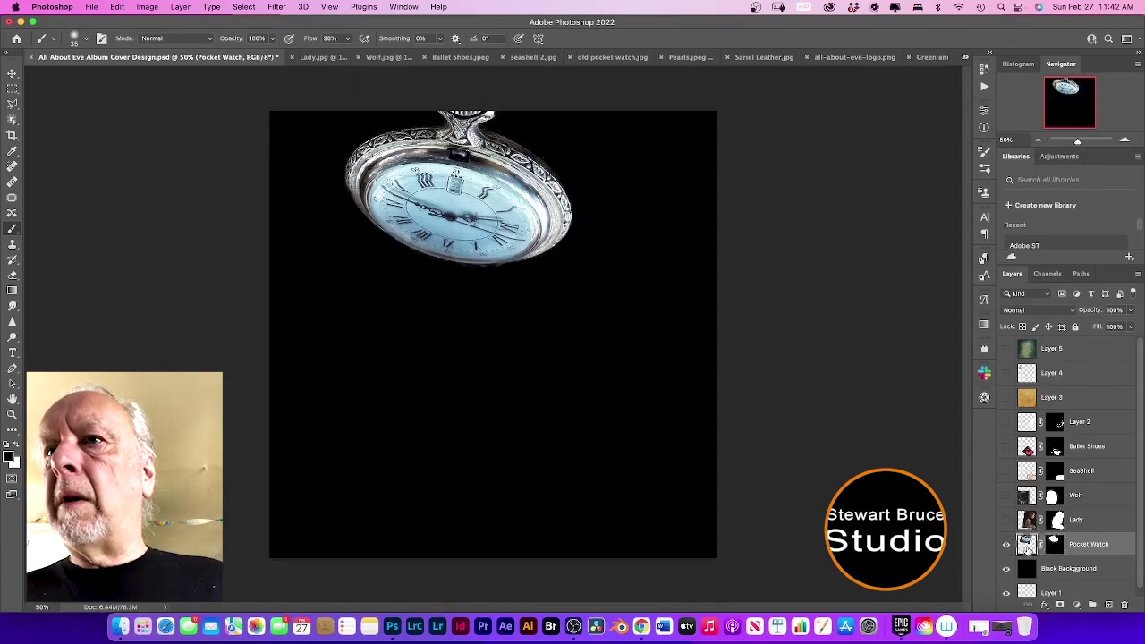
pyautogui.click(1074, 312)
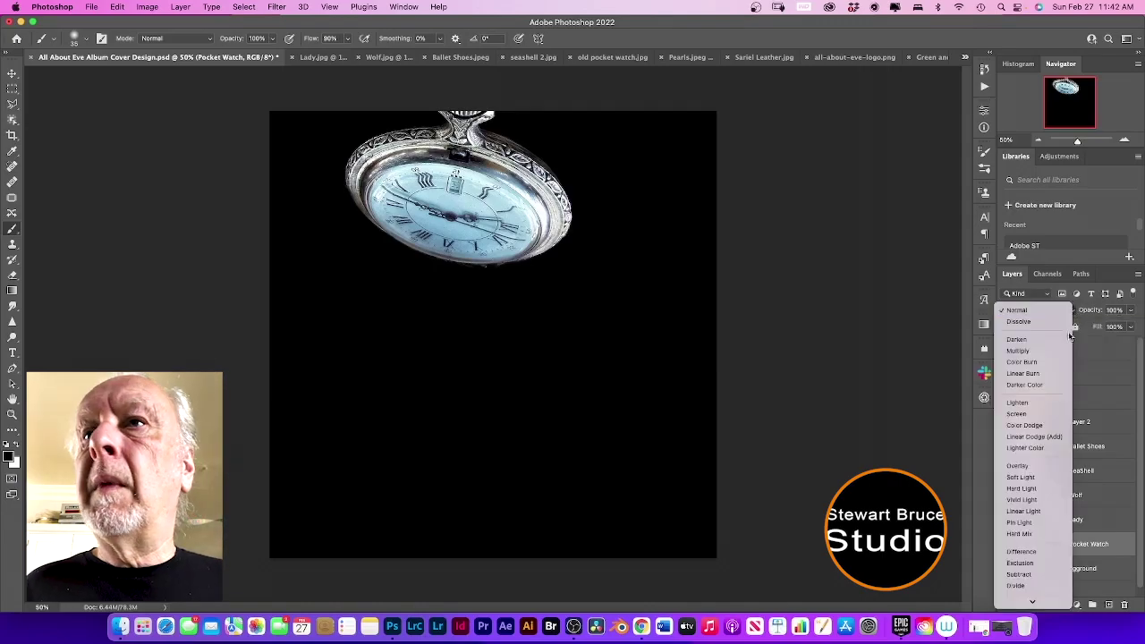
pyautogui.click(1035, 489)
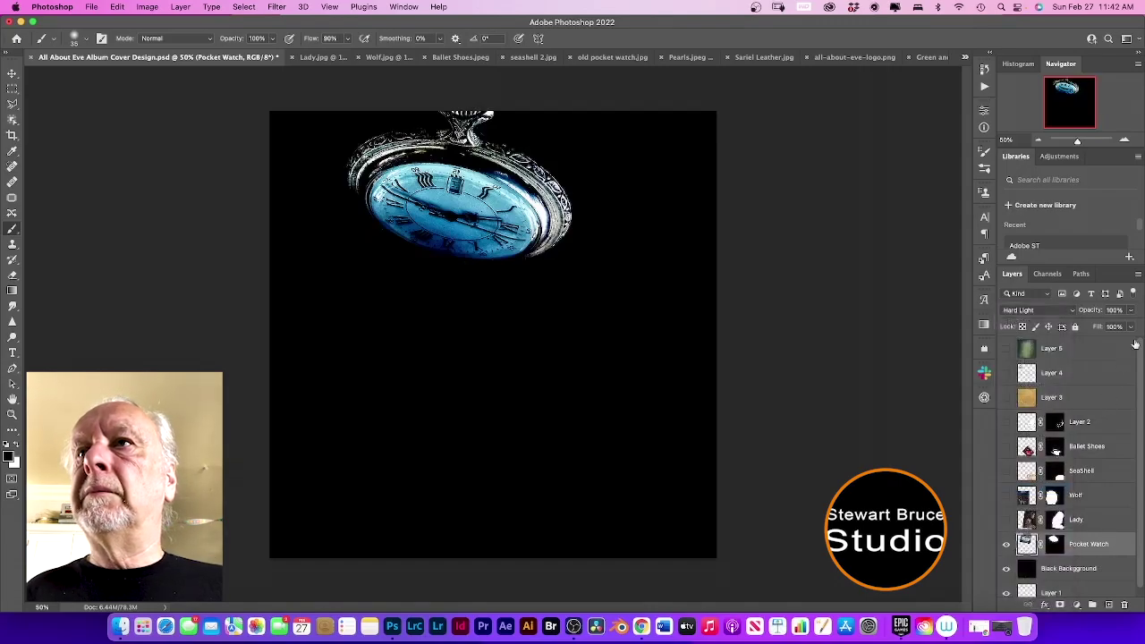
pyautogui.click(1131, 311)
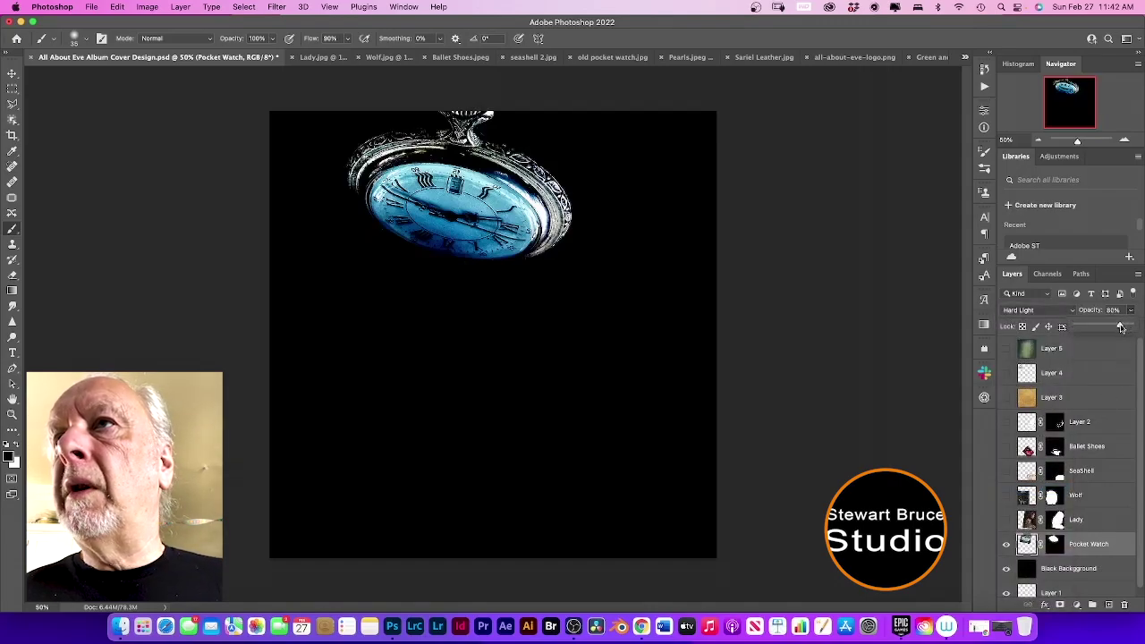
pyautogui.moveTo(1114, 327); pyautogui.dragTo(1117, 327)
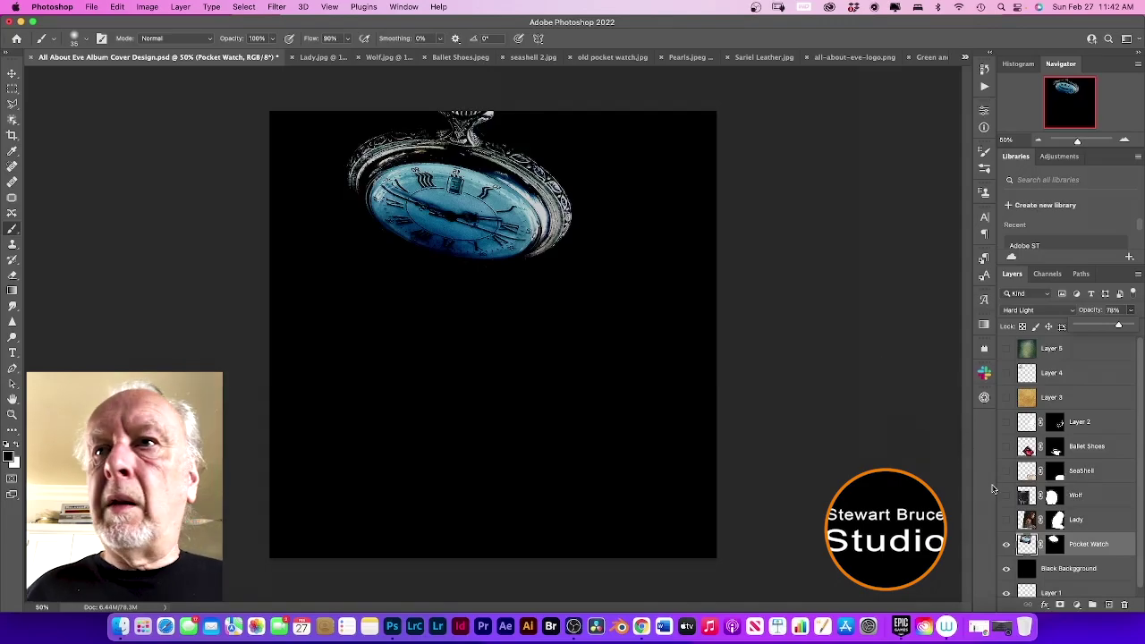
# - Show the Lady layer and soften the hair edge beside her face on its mask with black at 31% brush opacity
pyautogui.click(1019, 520)
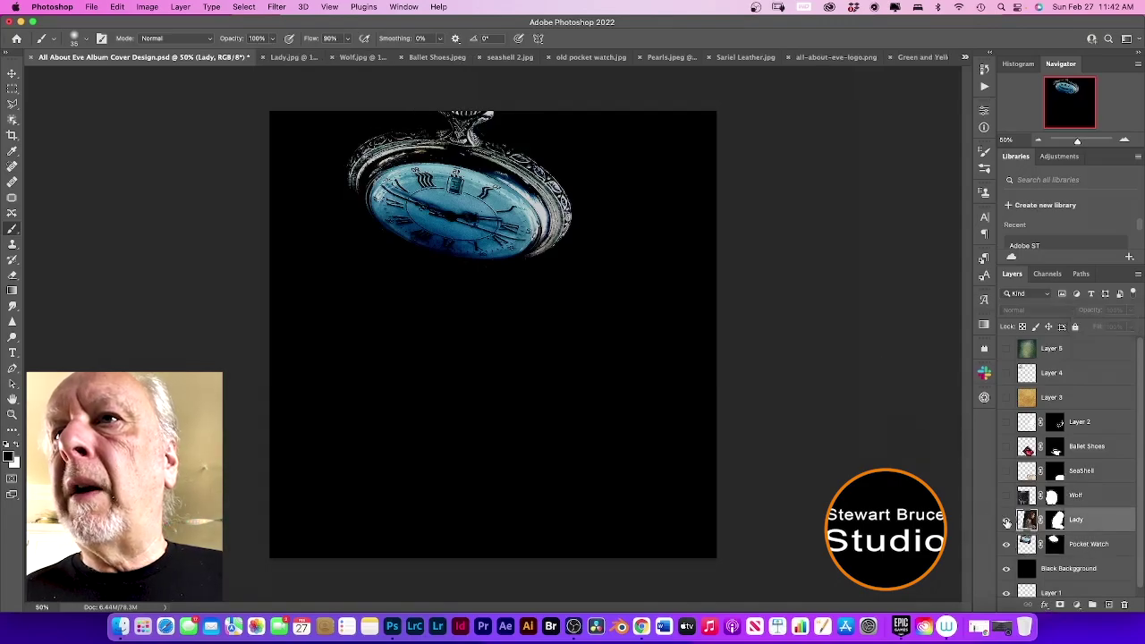
pyautogui.click(1007, 521)
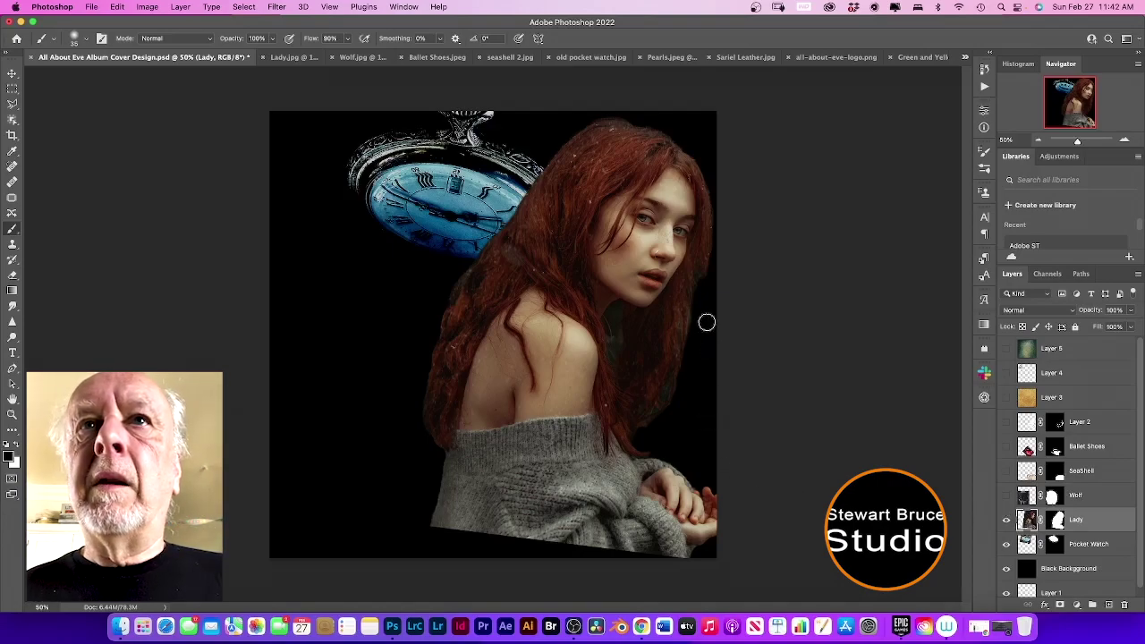
pyautogui.click(1058, 519)
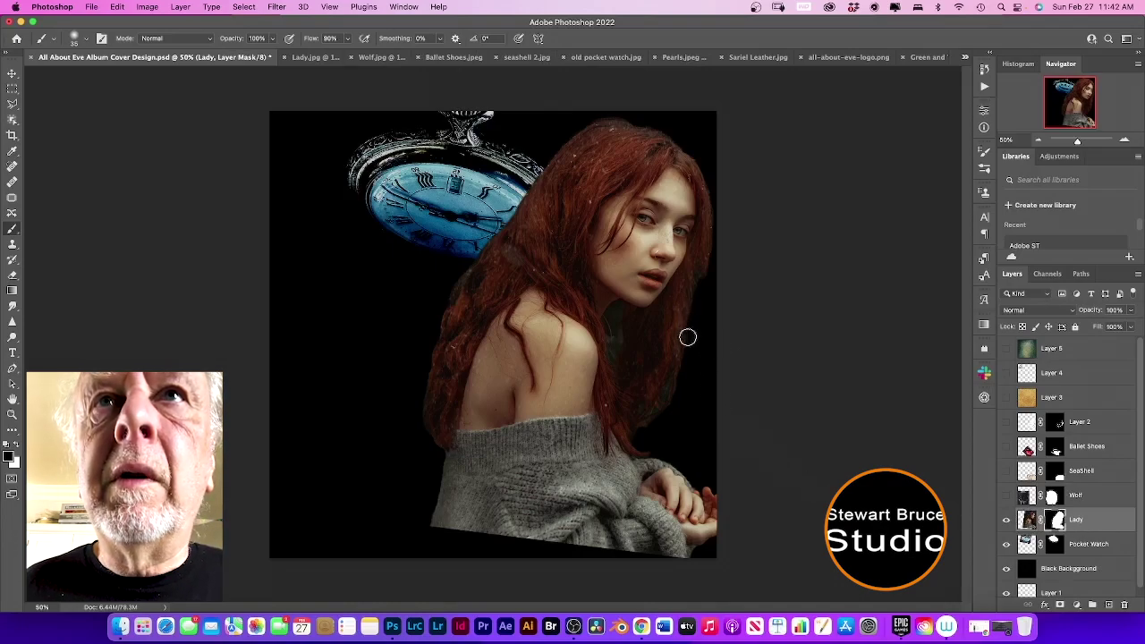
pyautogui.click(273, 38)
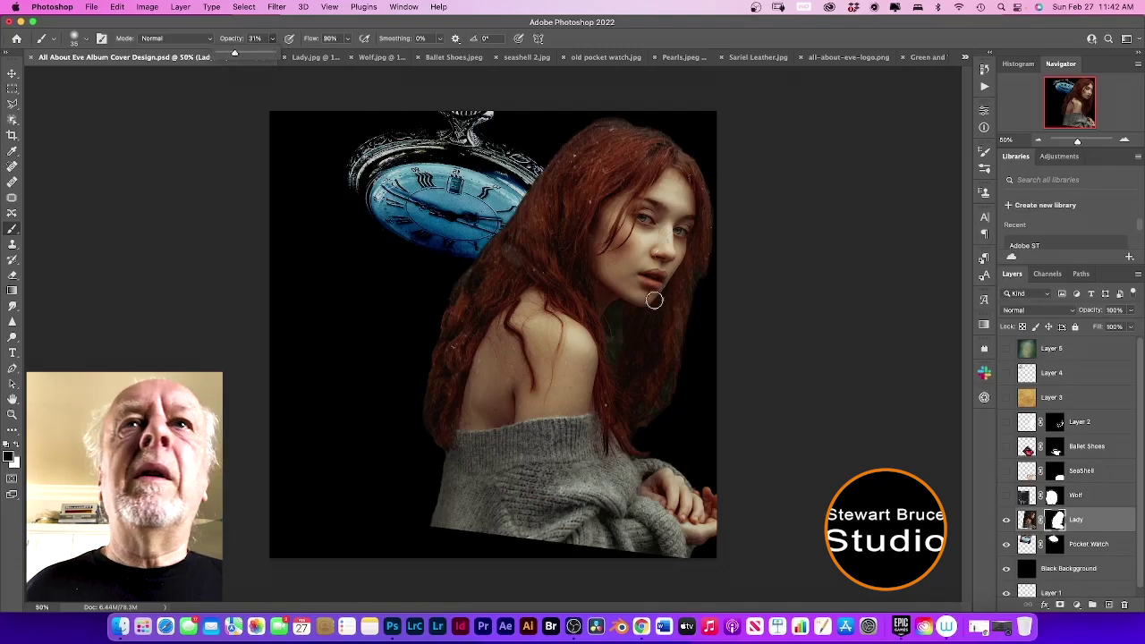
pyautogui.click(687, 356)
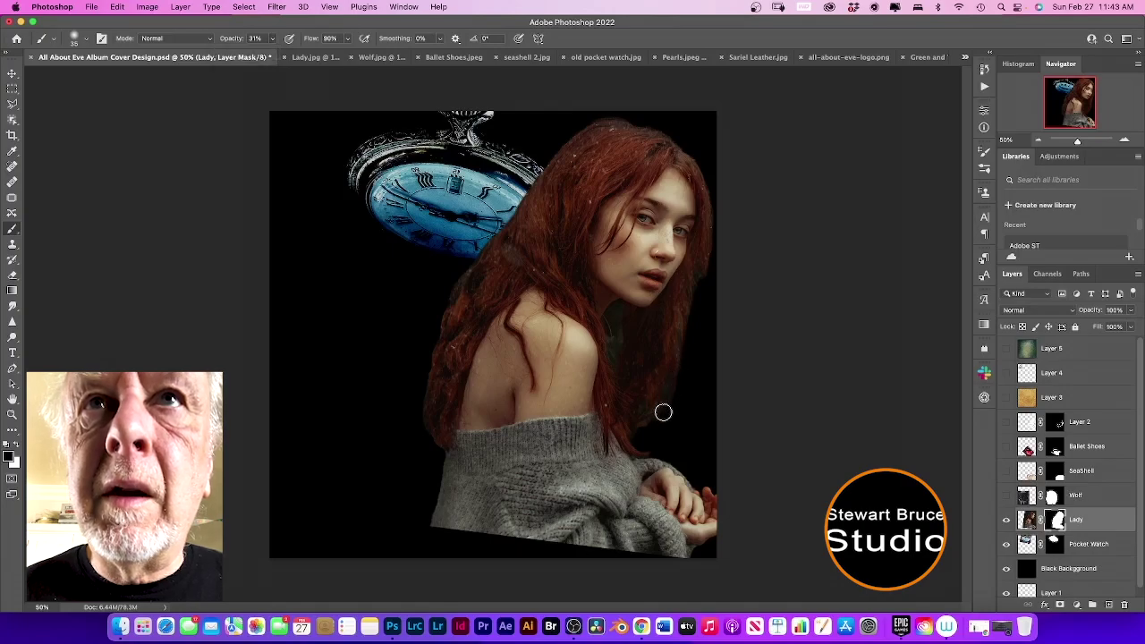
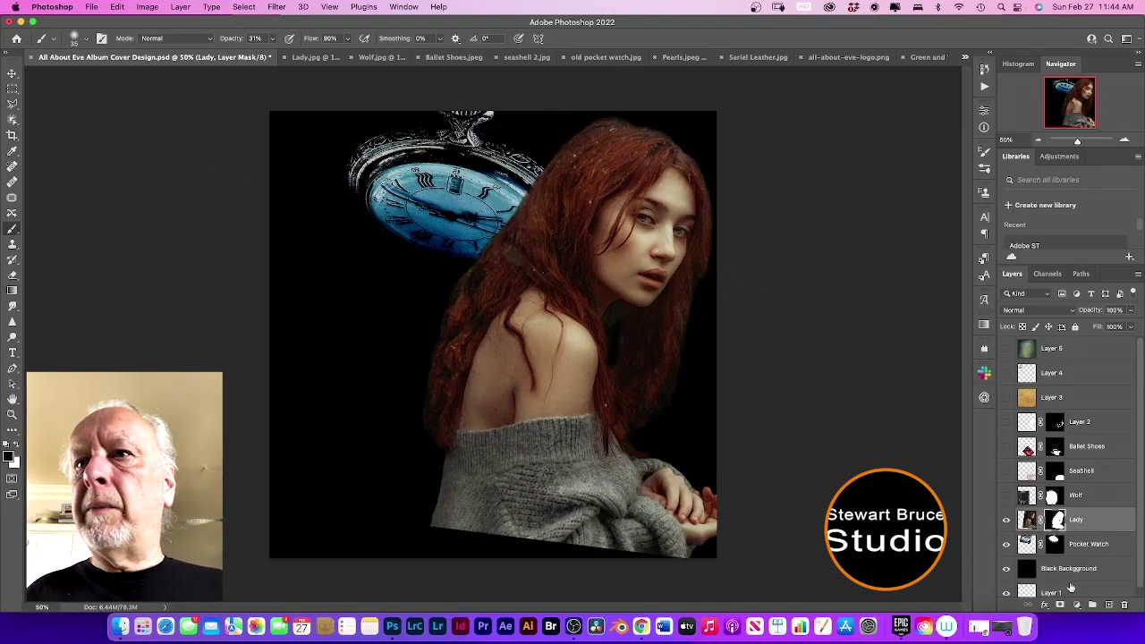
# - Show the Wolf layer and soften the top of the head and the edge beside the lady on its mask with a 70 px brush
pyautogui.click(1006, 496)
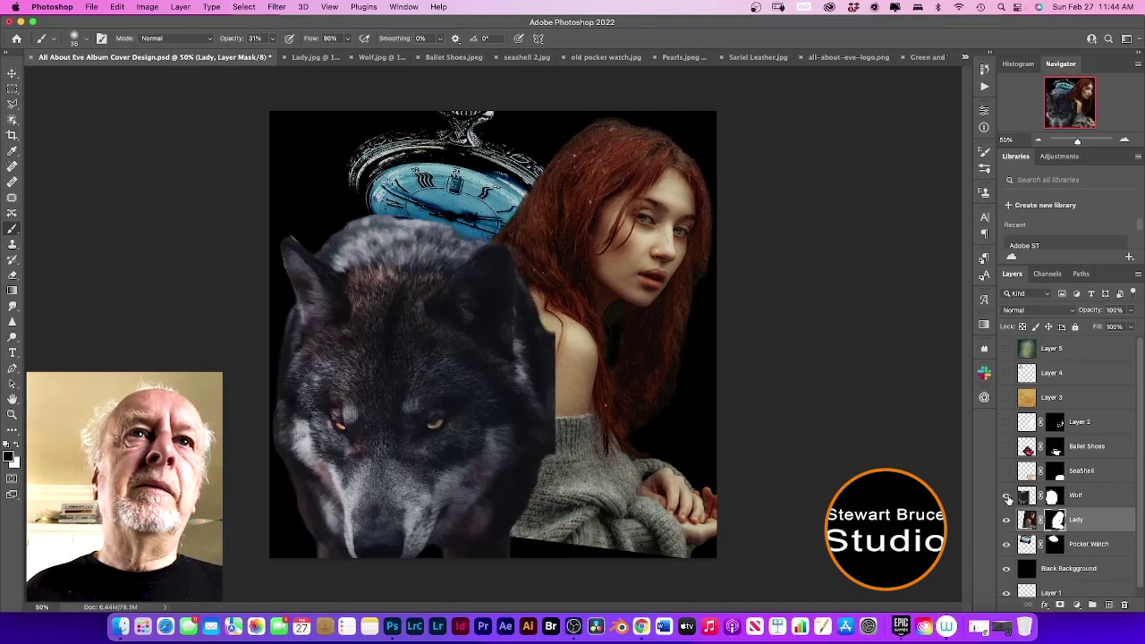
pyautogui.click(1055, 499)
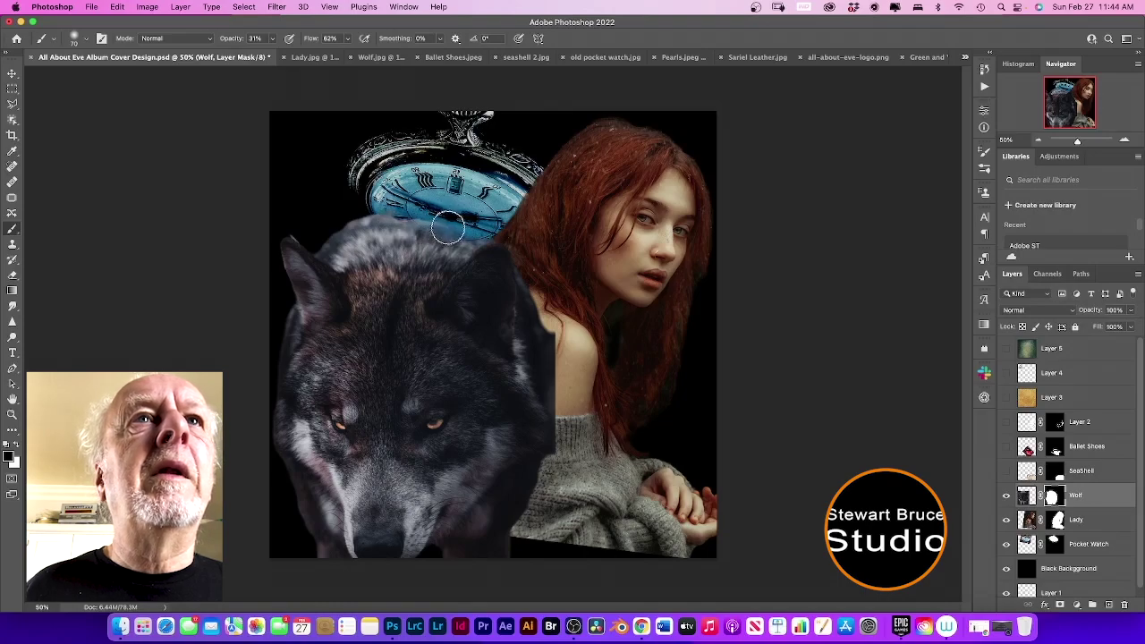
pyautogui.moveTo(455, 228); pyautogui.dragTo(348, 223)
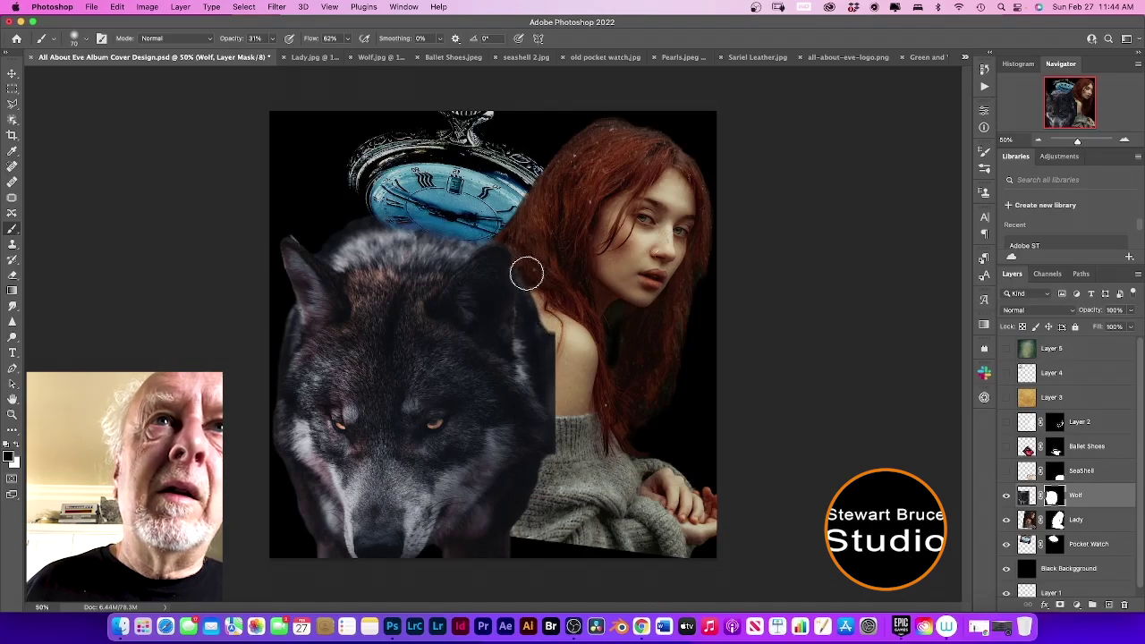
pyautogui.moveTo(546, 311); pyautogui.dragTo(547, 403)
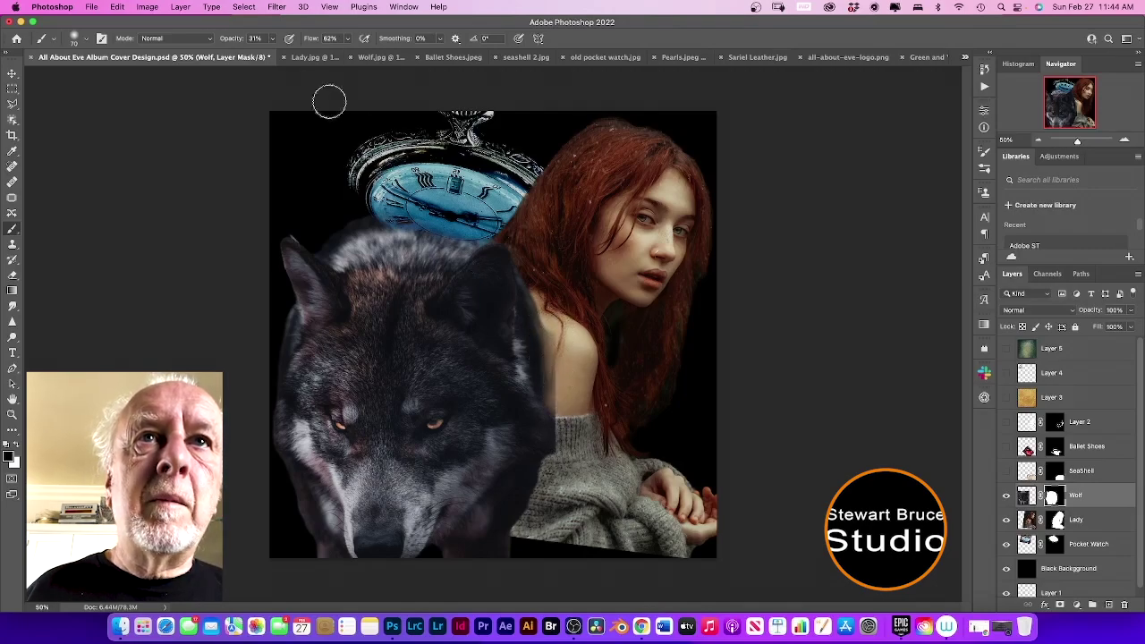
# - Raise the brush opacity to about 75% and mask out the wolf's hard edge over the lady's shoulder and sweater
pyautogui.click(271, 38)
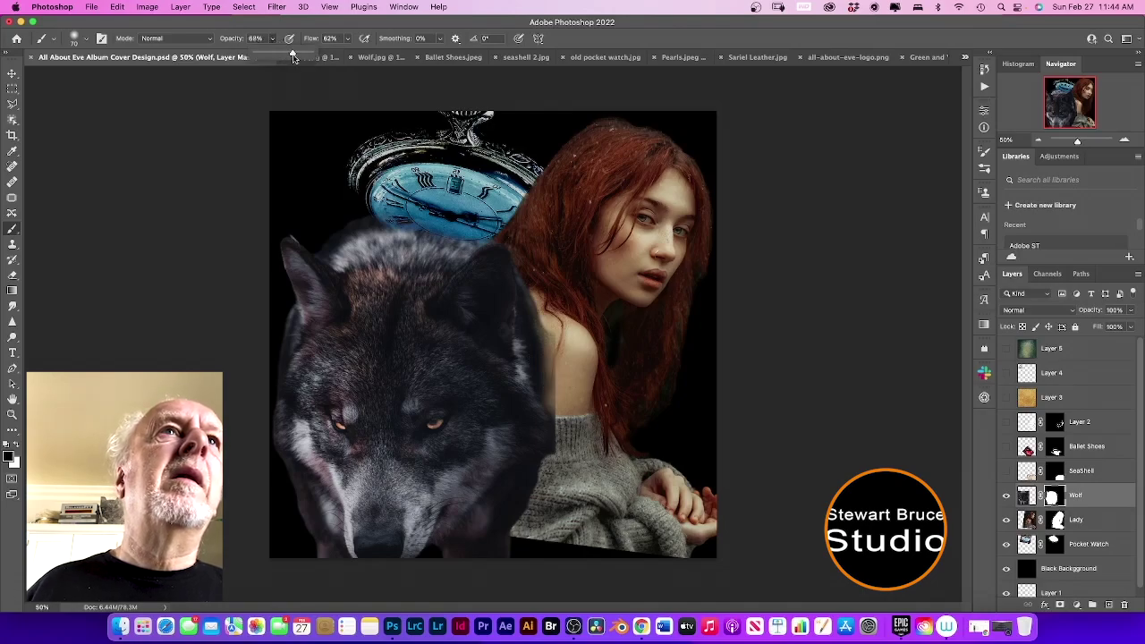
pyautogui.moveTo(539, 310); pyautogui.dragTo(551, 389)
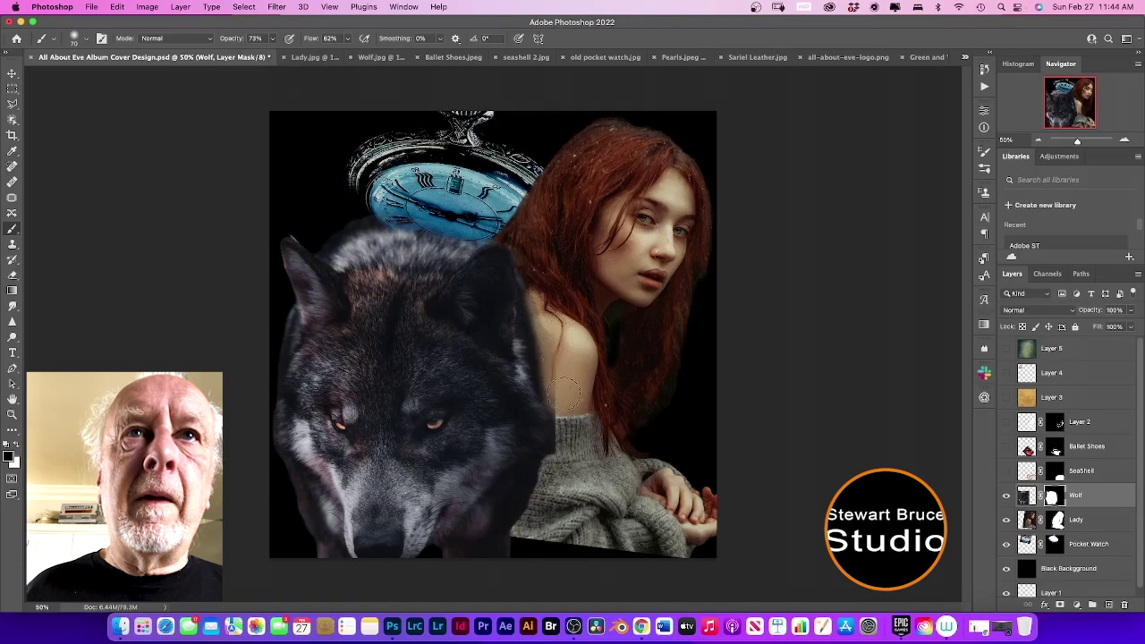
pyautogui.moveTo(541, 304)
pyautogui.mouseDown()
pyautogui.moveTo(564, 451)
pyautogui.moveTo(553, 386)
pyautogui.moveTo(560, 465)
pyautogui.moveTo(548, 383)
pyautogui.moveTo(549, 450)
pyautogui.moveTo(560, 438)
pyautogui.moveTo(523, 501)
pyautogui.moveTo(555, 513)
pyautogui.moveTo(548, 485)
pyautogui.mouseUp()
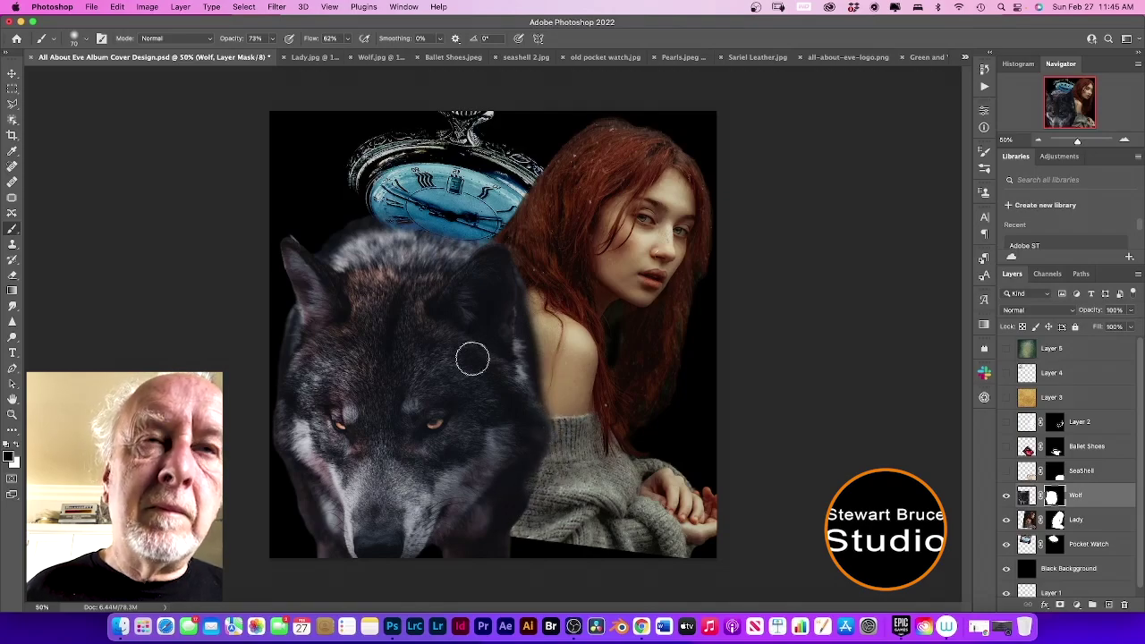
# - Blend the wolf's side and lower body into the lady's sweater on the mask, using 30% and then about 75% brush opacity
pyautogui.click(272, 42)
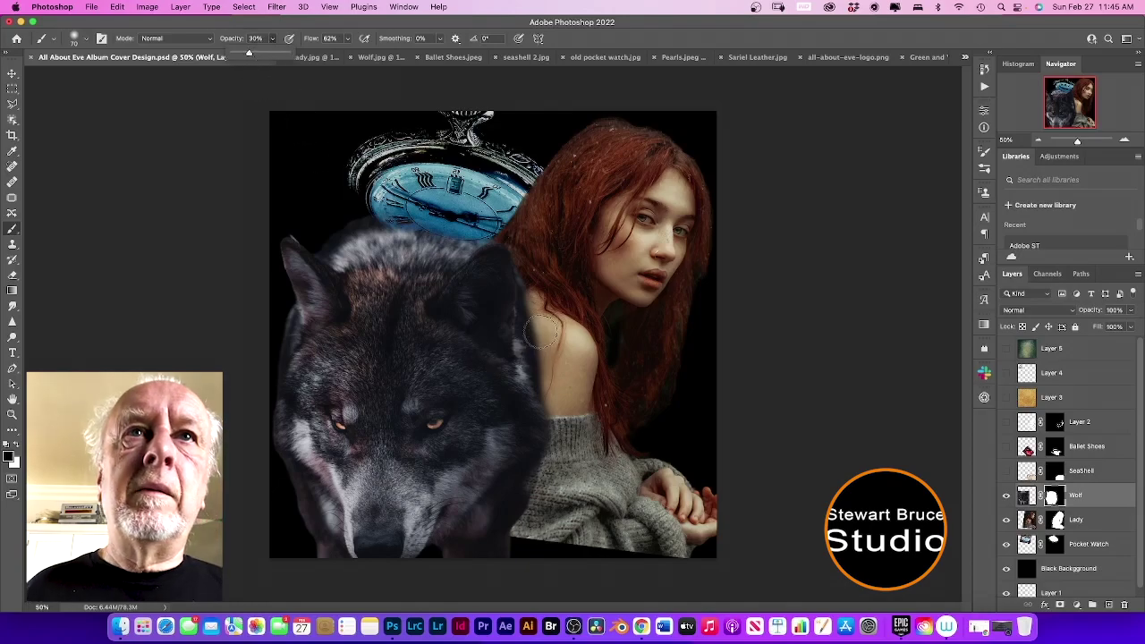
pyautogui.moveTo(526, 296); pyautogui.dragTo(531, 357)
pyautogui.moveTo(518, 313)
pyautogui.mouseDown()
pyautogui.moveTo(544, 404)
pyautogui.moveTo(517, 317)
pyautogui.moveTo(542, 397)
pyautogui.moveTo(528, 318)
pyautogui.moveTo(533, 332)
pyautogui.mouseUp()
pyautogui.moveTo(522, 268)
pyautogui.mouseDown()
pyautogui.moveTo(534, 342)
pyautogui.moveTo(514, 263)
pyautogui.moveTo(550, 451)
pyautogui.moveTo(544, 413)
pyautogui.moveTo(509, 555)
pyautogui.mouseUp()
pyautogui.moveTo(545, 408)
pyautogui.mouseDown()
pyautogui.moveTo(517, 521)
pyautogui.moveTo(545, 468)
pyautogui.moveTo(504, 552)
pyautogui.moveTo(527, 499)
pyautogui.moveTo(485, 548)
pyautogui.mouseUp()
pyautogui.moveTo(517, 475)
pyautogui.mouseDown()
pyautogui.moveTo(469, 539)
pyautogui.moveTo(504, 507)
pyautogui.mouseUp()
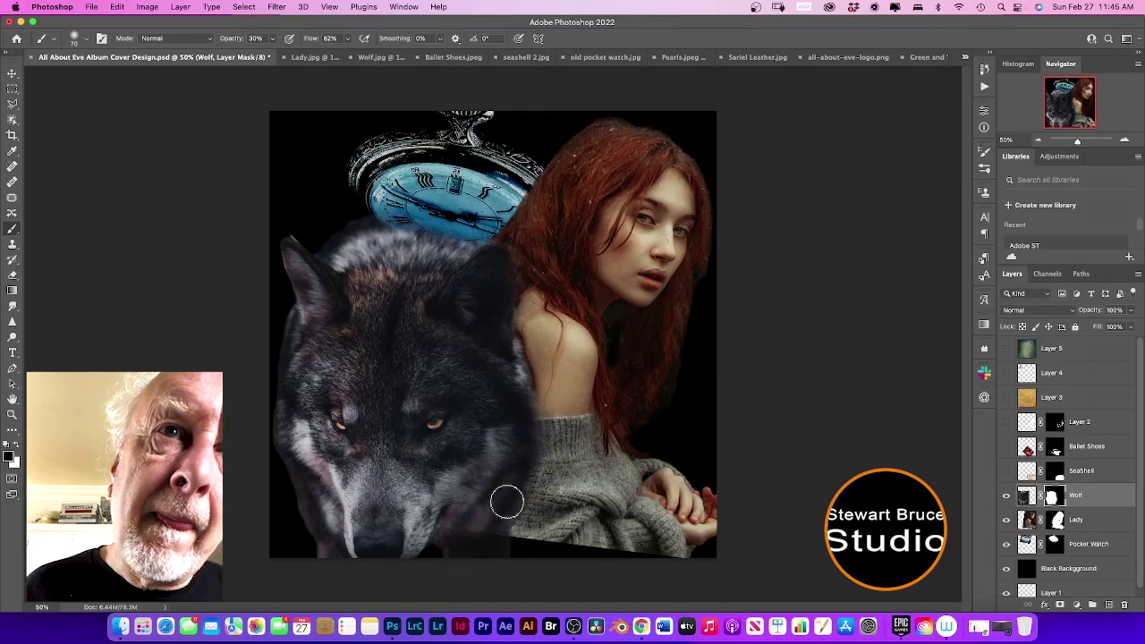
pyautogui.moveTo(533, 463)
pyautogui.mouseDown()
pyautogui.moveTo(456, 556)
pyautogui.moveTo(509, 506)
pyautogui.moveTo(442, 562)
pyautogui.moveTo(523, 498)
pyautogui.moveTo(426, 568)
pyautogui.moveTo(494, 520)
pyautogui.moveTo(475, 564)
pyautogui.moveTo(462, 553)
pyautogui.moveTo(515, 544)
pyautogui.moveTo(478, 550)
pyautogui.moveTo(513, 482)
pyautogui.moveTo(526, 470)
pyautogui.moveTo(487, 546)
pyautogui.moveTo(547, 465)
pyautogui.moveTo(465, 566)
pyautogui.moveTo(533, 479)
pyautogui.moveTo(478, 561)
pyautogui.mouseUp()
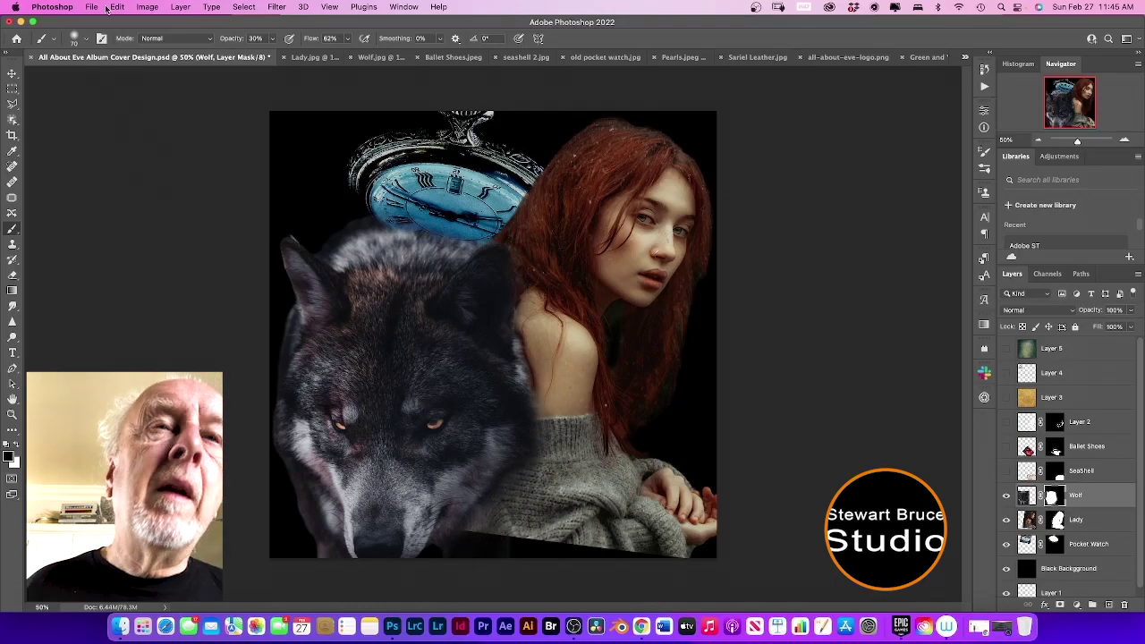
pyautogui.click(273, 39)
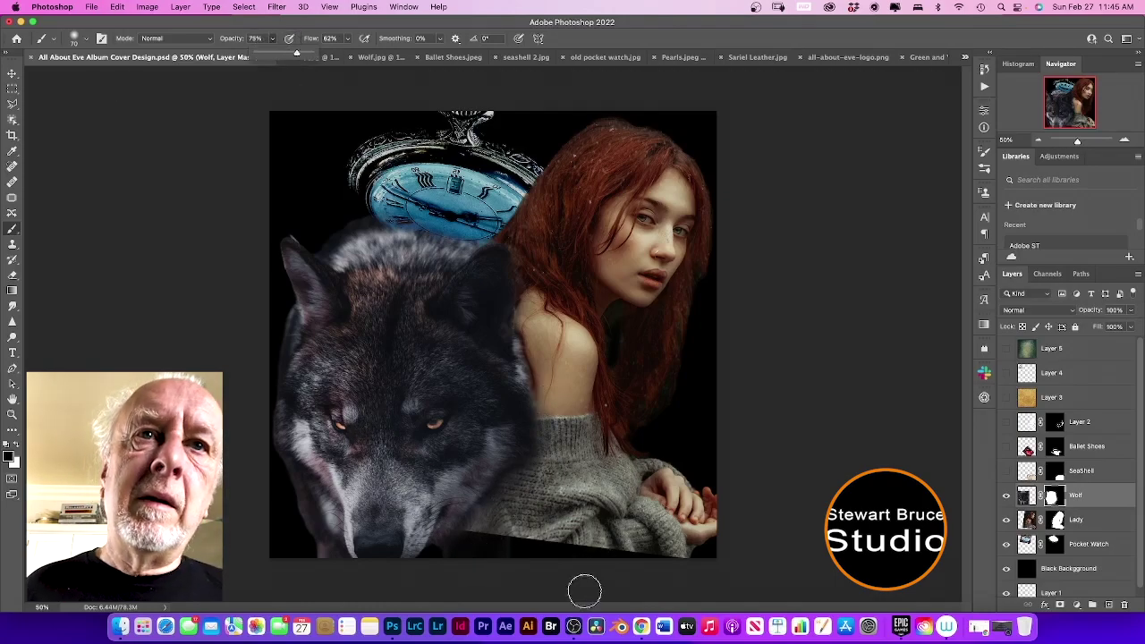
pyautogui.moveTo(547, 477)
pyautogui.mouseDown()
pyautogui.moveTo(465, 563)
pyautogui.moveTo(524, 521)
pyautogui.moveTo(457, 579)
pyautogui.moveTo(495, 515)
pyautogui.mouseUp()
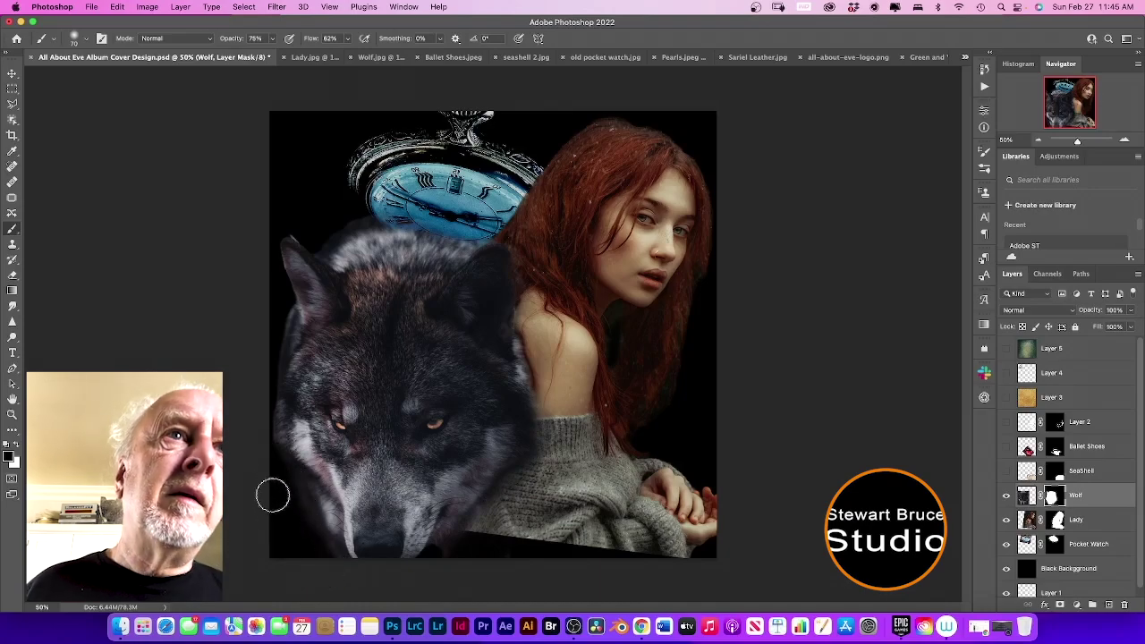
# - Feather the wolf's outer left side, bottom and top of the head on its mask at 40% brush opacity
pyautogui.click(270, 39)
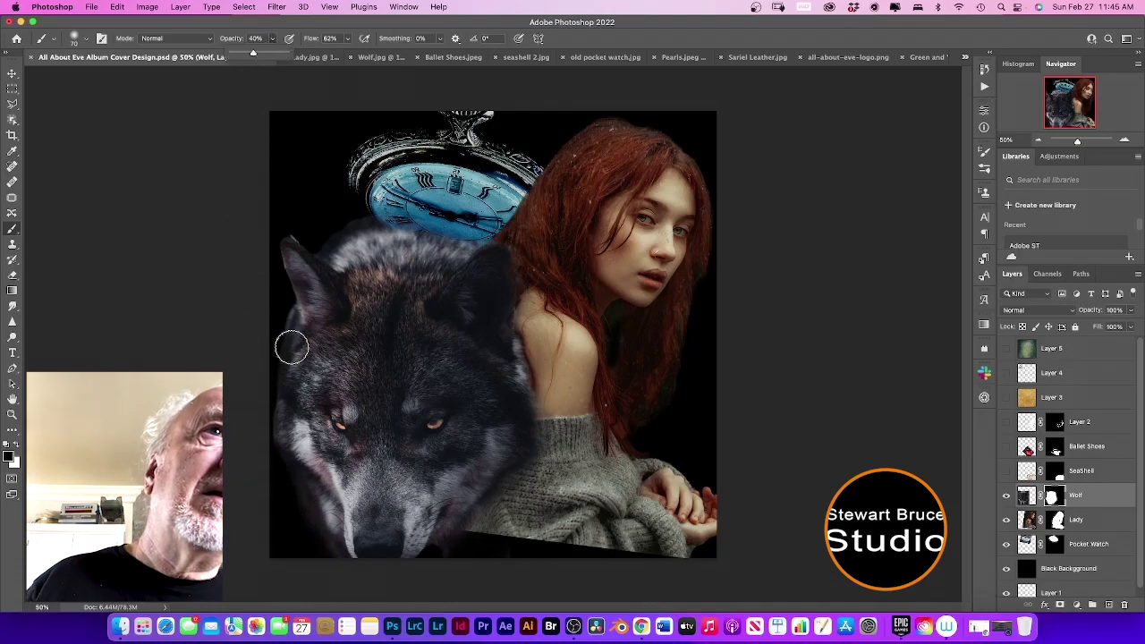
pyautogui.moveTo(289, 315)
pyautogui.mouseDown()
pyautogui.moveTo(273, 373)
pyautogui.moveTo(291, 311)
pyautogui.moveTo(251, 423)
pyautogui.moveTo(278, 373)
pyautogui.moveTo(271, 449)
pyautogui.mouseUp()
pyautogui.moveTo(277, 394)
pyautogui.mouseDown()
pyautogui.moveTo(269, 475)
pyautogui.moveTo(279, 427)
pyautogui.moveTo(304, 499)
pyautogui.moveTo(284, 458)
pyautogui.moveTo(285, 420)
pyautogui.moveTo(330, 569)
pyautogui.moveTo(306, 481)
pyautogui.moveTo(336, 570)
pyautogui.moveTo(321, 517)
pyautogui.moveTo(339, 566)
pyautogui.moveTo(443, 583)
pyautogui.moveTo(473, 558)
pyautogui.moveTo(471, 541)
pyautogui.moveTo(452, 564)
pyautogui.moveTo(500, 501)
pyautogui.moveTo(428, 577)
pyautogui.mouseUp()
pyautogui.moveTo(548, 381)
pyautogui.mouseDown()
pyautogui.moveTo(533, 345)
pyautogui.moveTo(543, 399)
pyautogui.moveTo(525, 332)
pyautogui.moveTo(559, 369)
pyautogui.mouseUp()
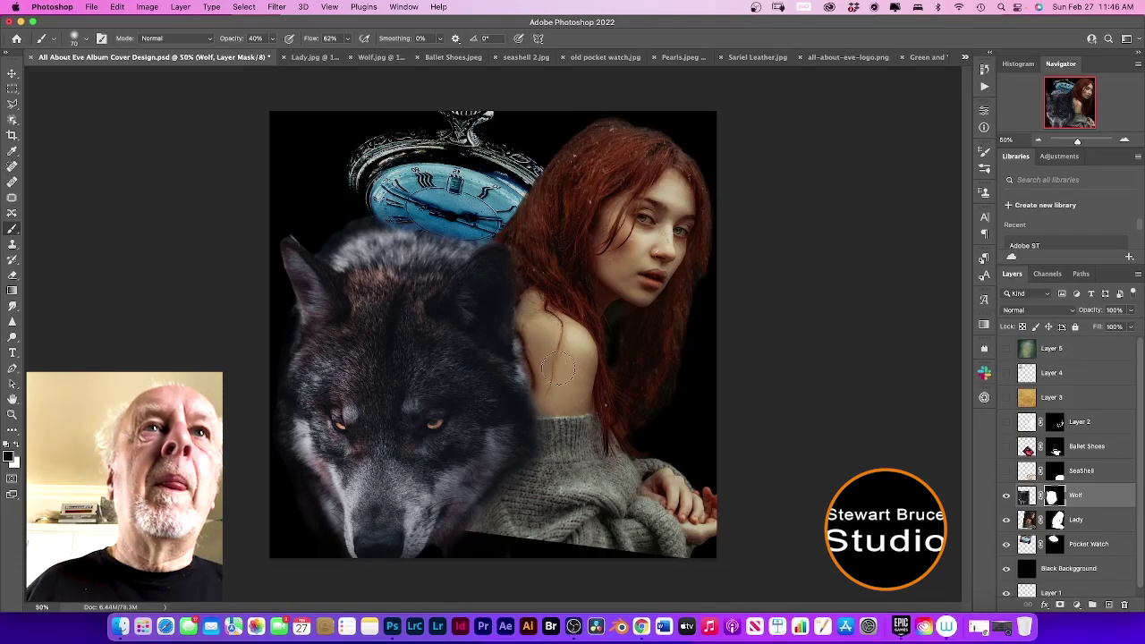
pyautogui.moveTo(321, 248)
pyautogui.mouseDown()
pyautogui.moveTo(366, 217)
pyautogui.moveTo(355, 225)
pyautogui.moveTo(466, 231)
pyautogui.mouseUp()
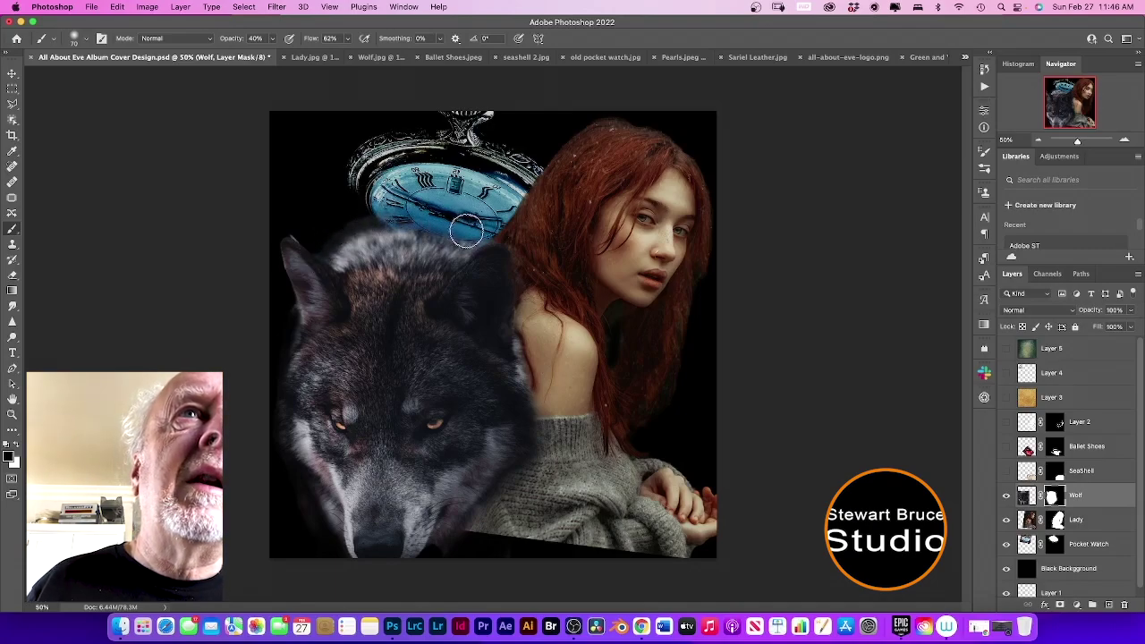
pyautogui.moveTo(313, 217)
pyautogui.mouseDown()
pyautogui.moveTo(301, 255)
pyautogui.moveTo(281, 274)
pyautogui.moveTo(276, 265)
pyautogui.moveTo(289, 303)
pyautogui.moveTo(270, 375)
pyautogui.moveTo(276, 461)
pyautogui.moveTo(279, 452)
pyautogui.moveTo(330, 524)
pyautogui.moveTo(312, 487)
pyautogui.moveTo(327, 522)
pyautogui.mouseUp()
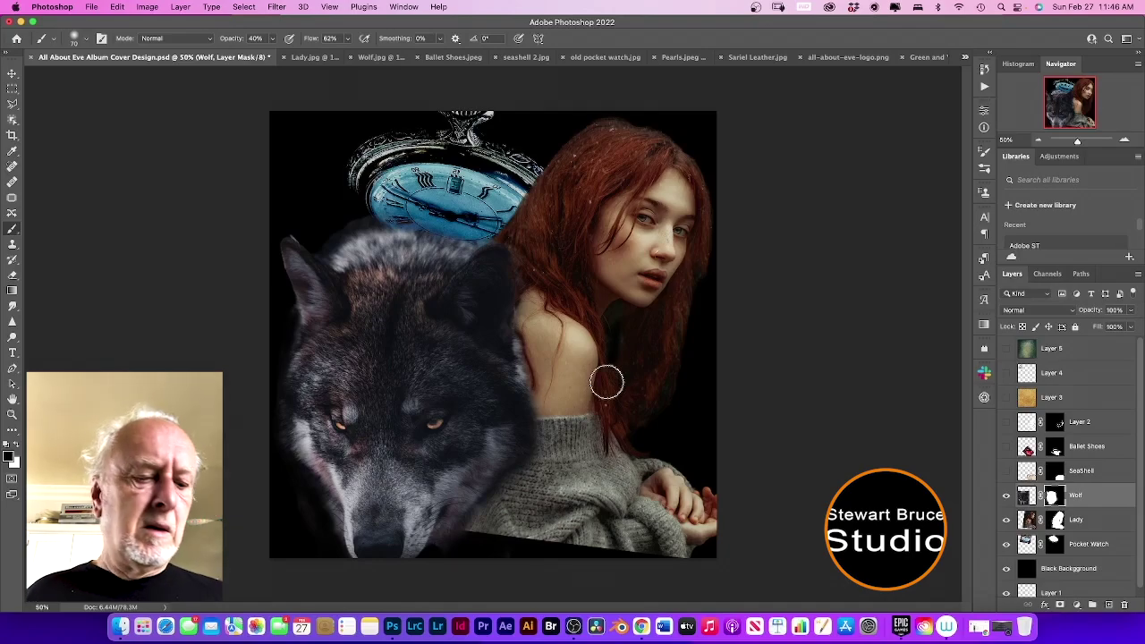
# - Move the Wolf layer above Layer 2 in the layer order
pyautogui.moveTo(1056, 452); pyautogui.dragTo(1053, 427)
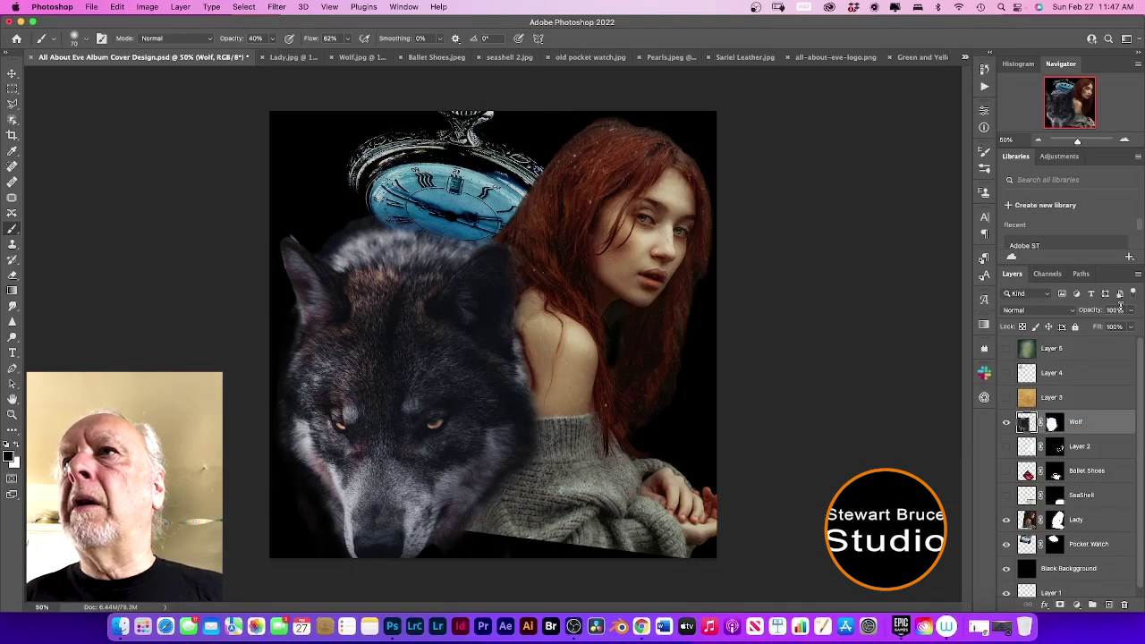
# - Put the Wolf layer into a new layer group named Wolf, keeping Pass Through mode and 100% opacity
pyautogui.click(1139, 277)
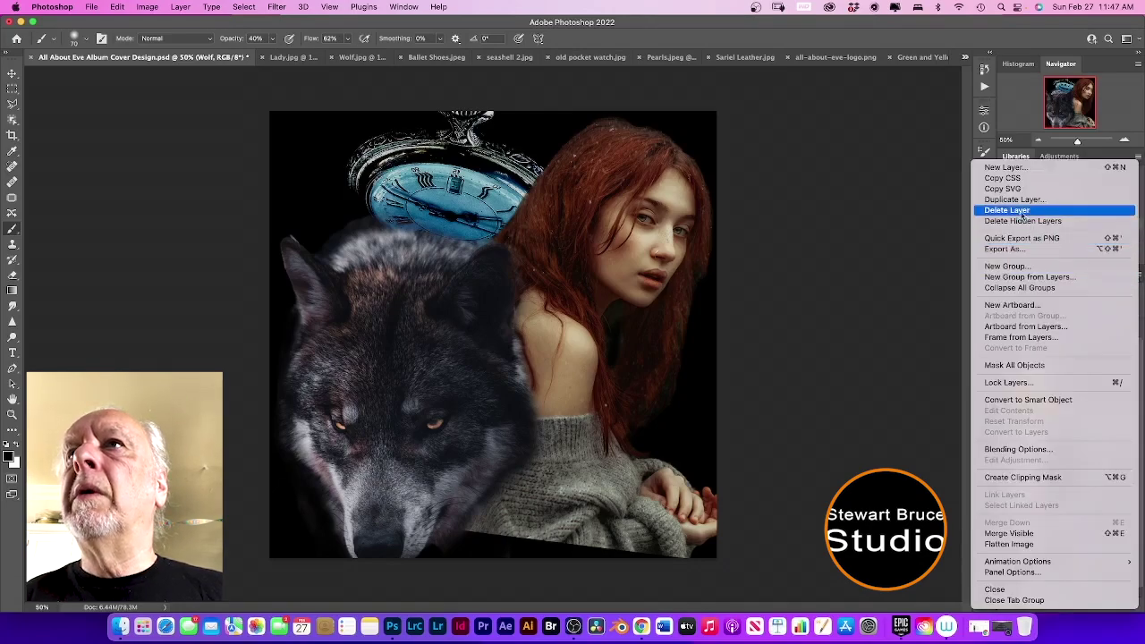
pyautogui.click(1018, 278)
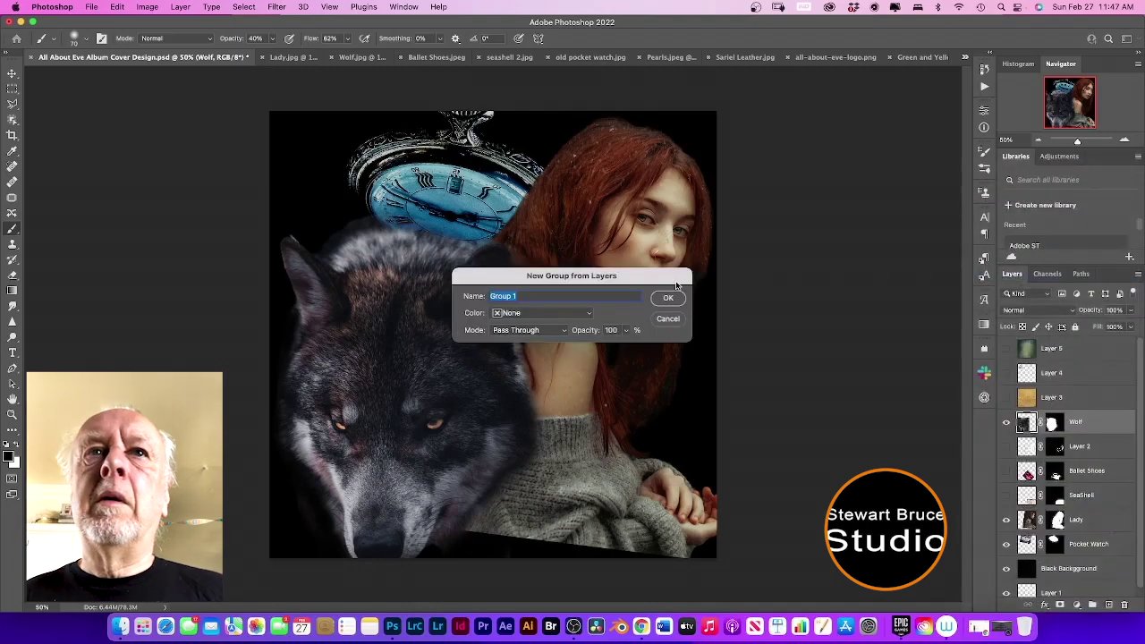
pyautogui.write('Wolf')
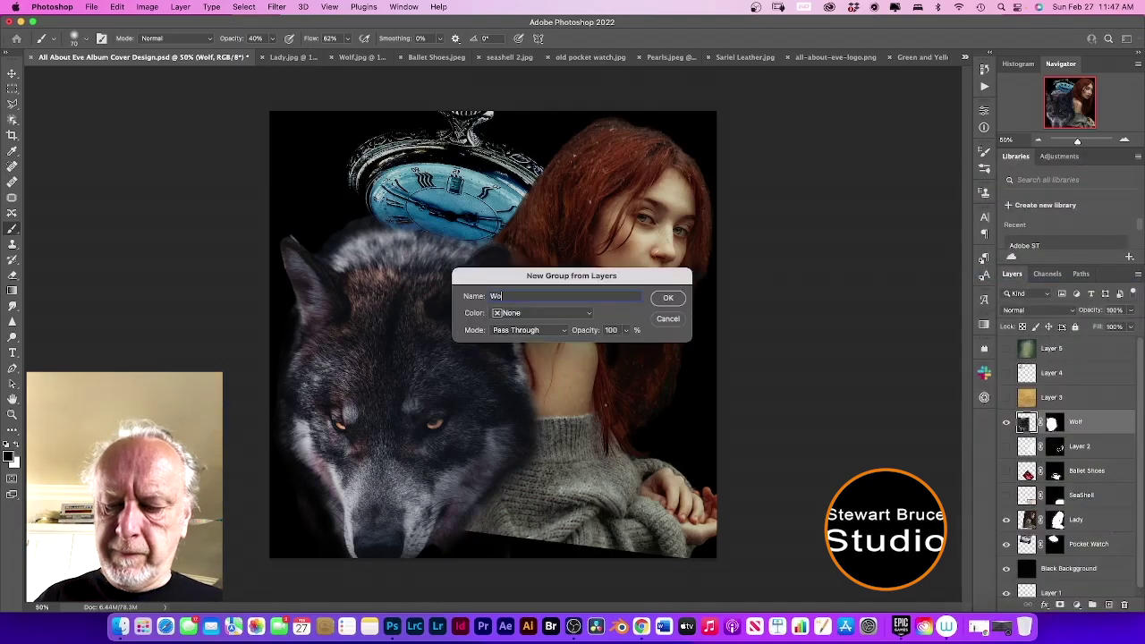
pyautogui.click(662, 299)
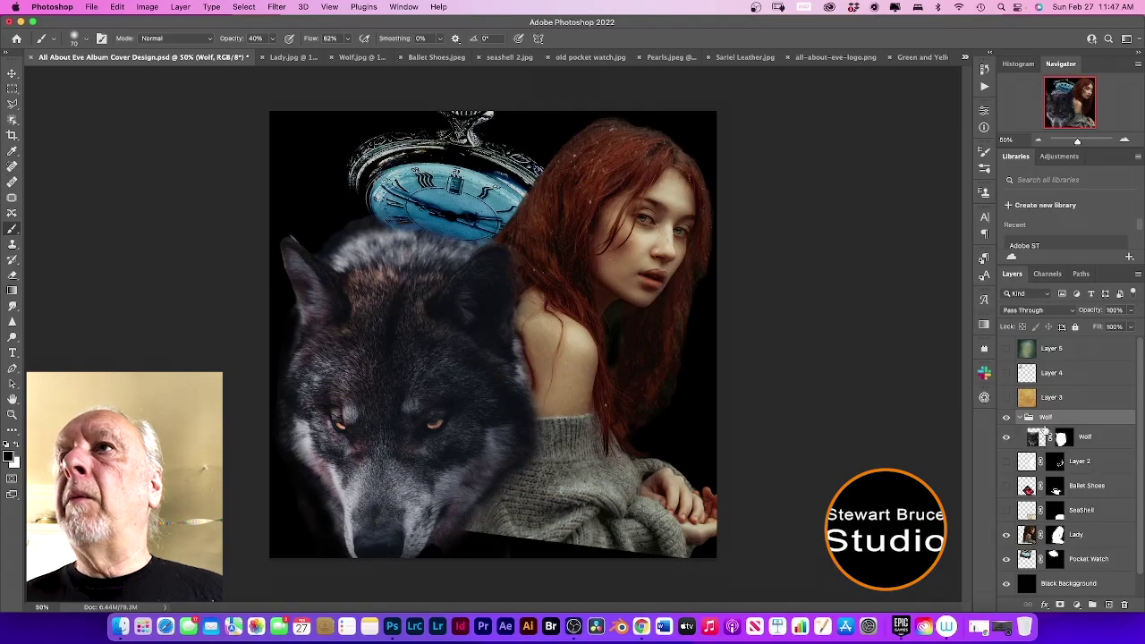
pyautogui.click(1139, 276)
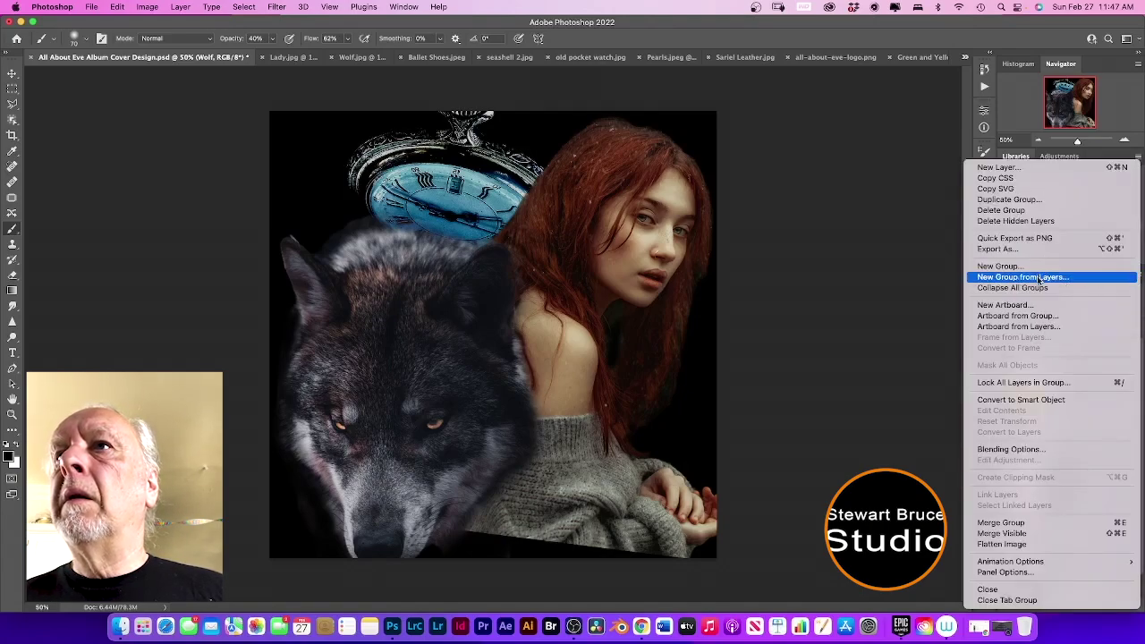
pyautogui.click(1041, 200)
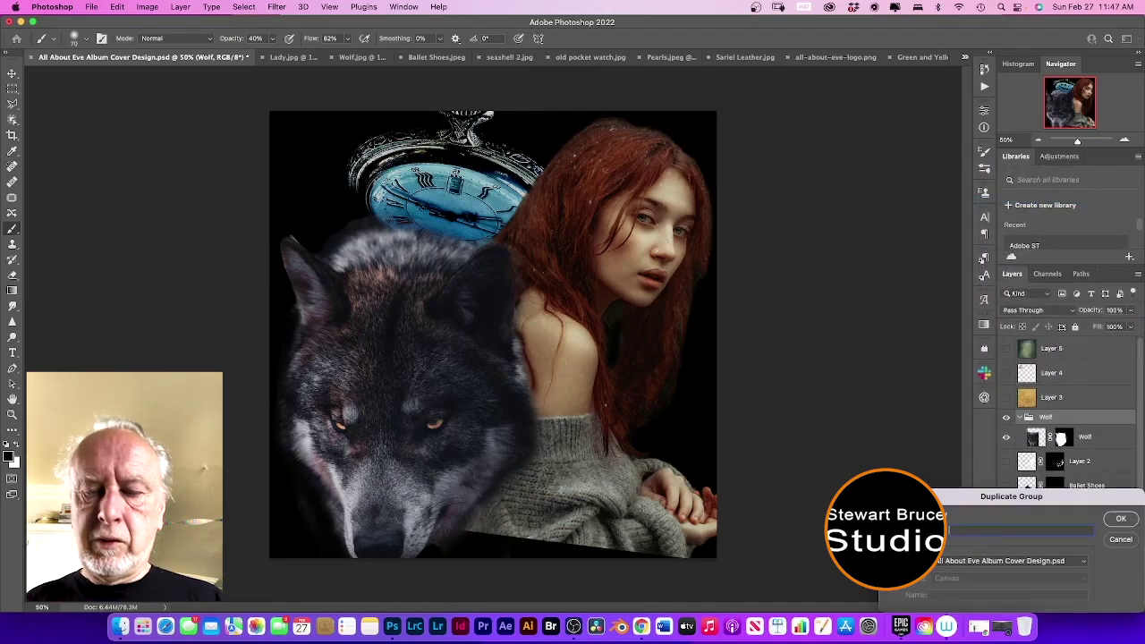
pyautogui.write('2')
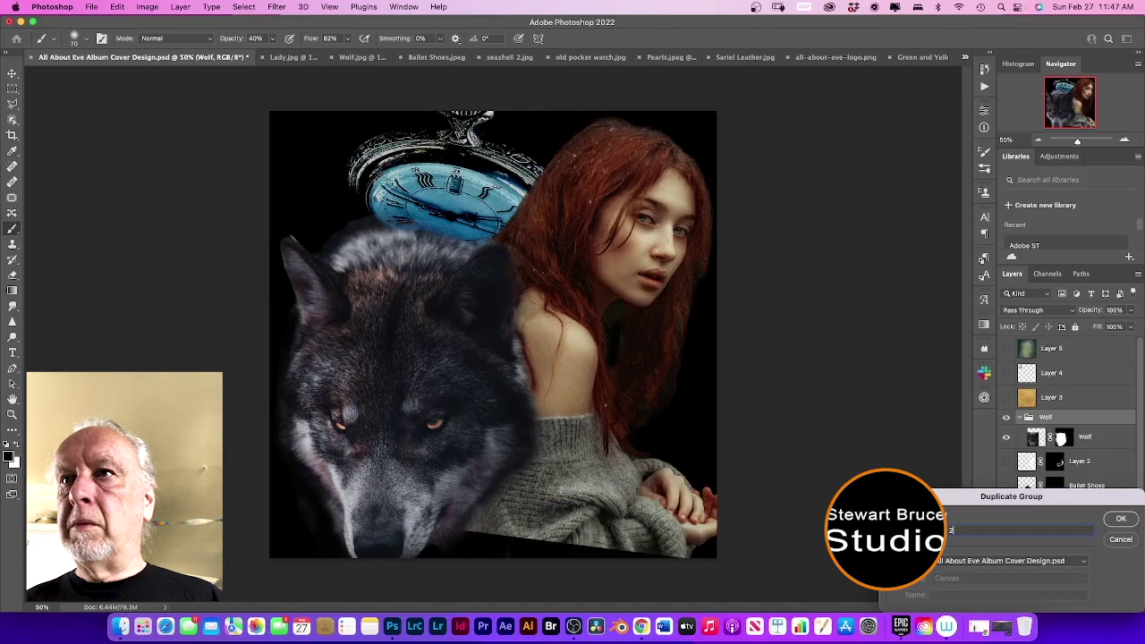
pyautogui.click(1124, 518)
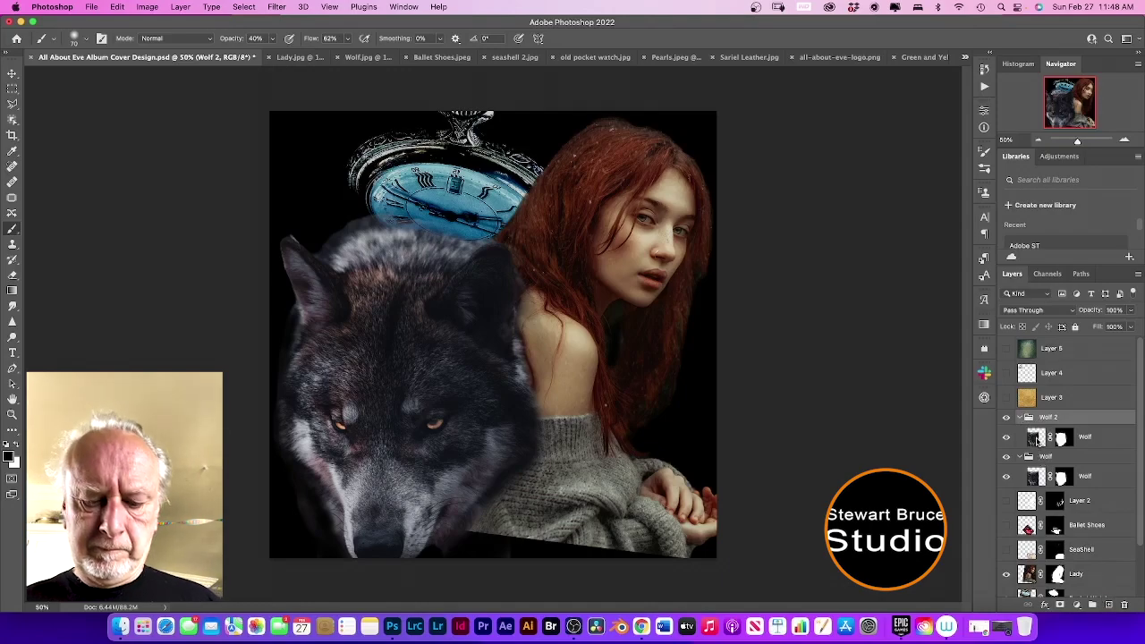
pyautogui.press('BackSpace')
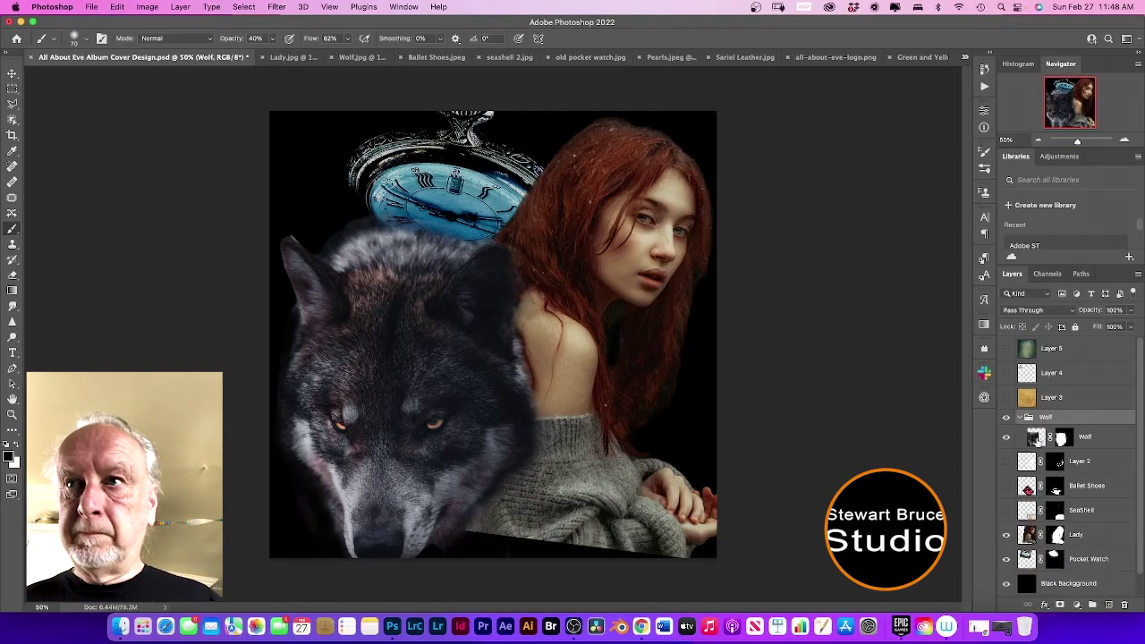
# - Duplicate the Wolf layer inside the Wolf group and name the copy Wolf 2
pyautogui.click(1033, 437)
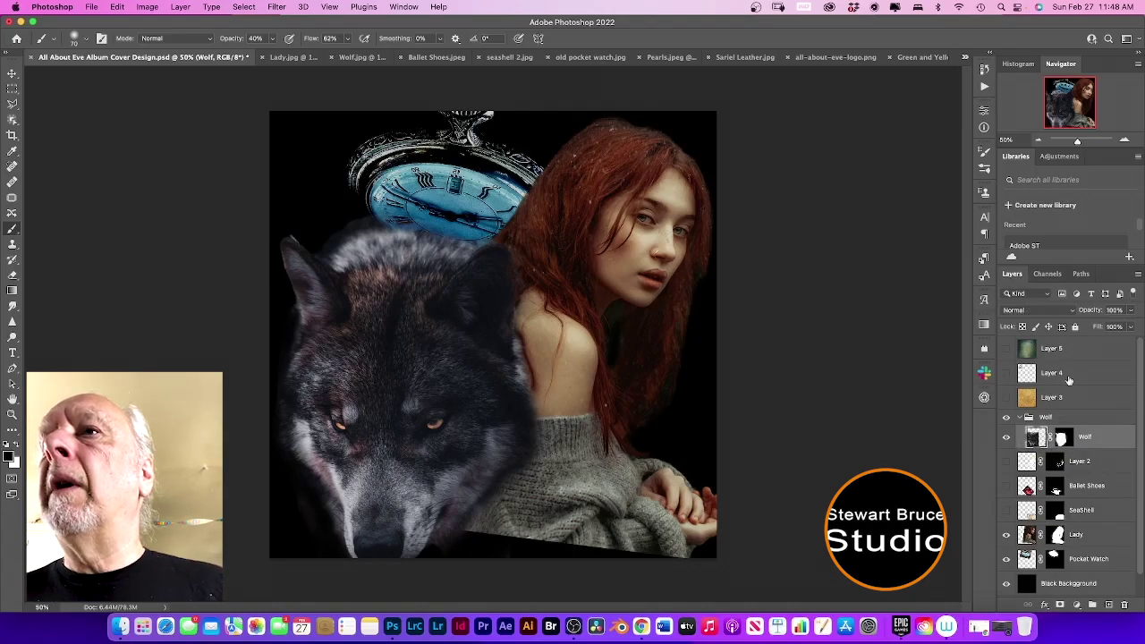
pyautogui.click(1138, 274)
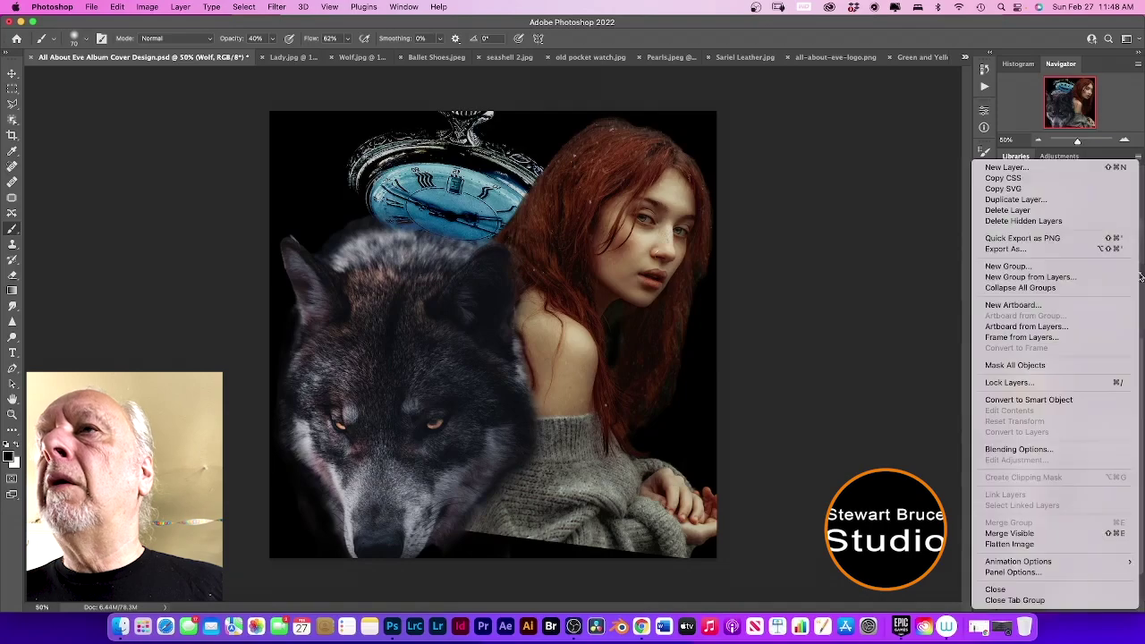
pyautogui.click(1037, 199)
pyautogui.click(974, 532)
pyautogui.press('BackSpace')
pyautogui.press('BackSpace')
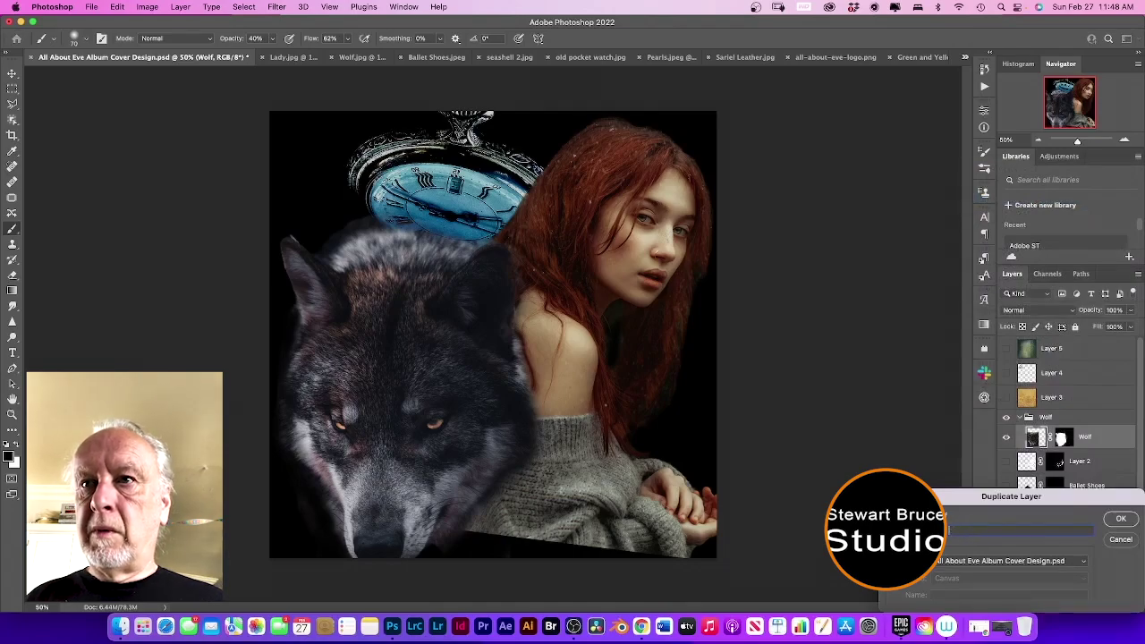
pyautogui.click(1122, 522)
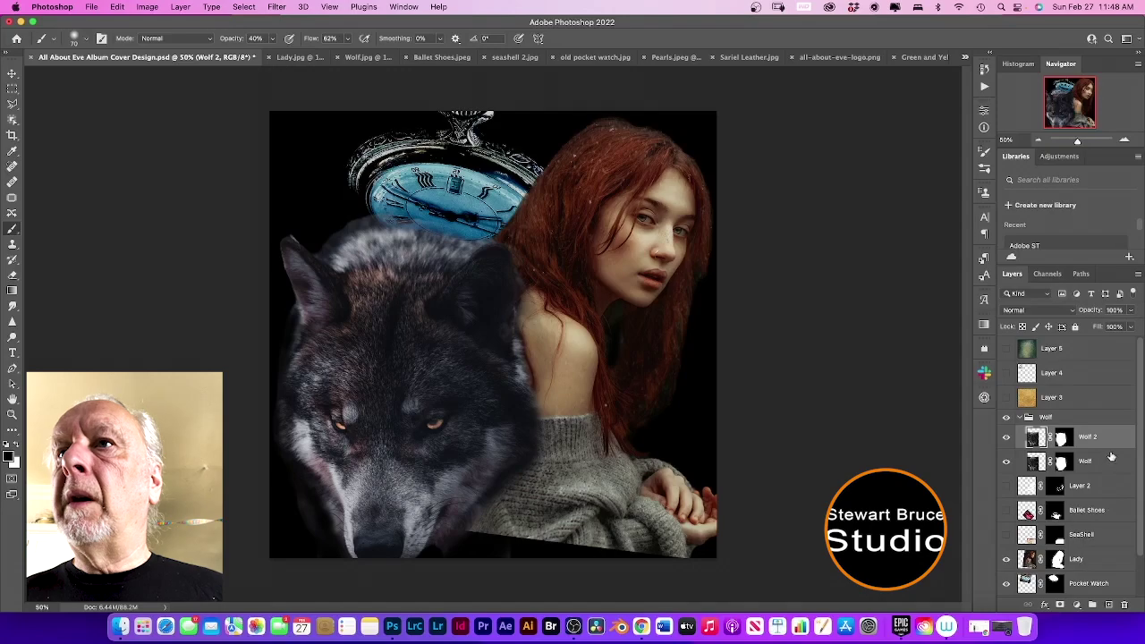
# - Duplicate the Wolf 2 layer within the same document
pyautogui.click(1138, 277)
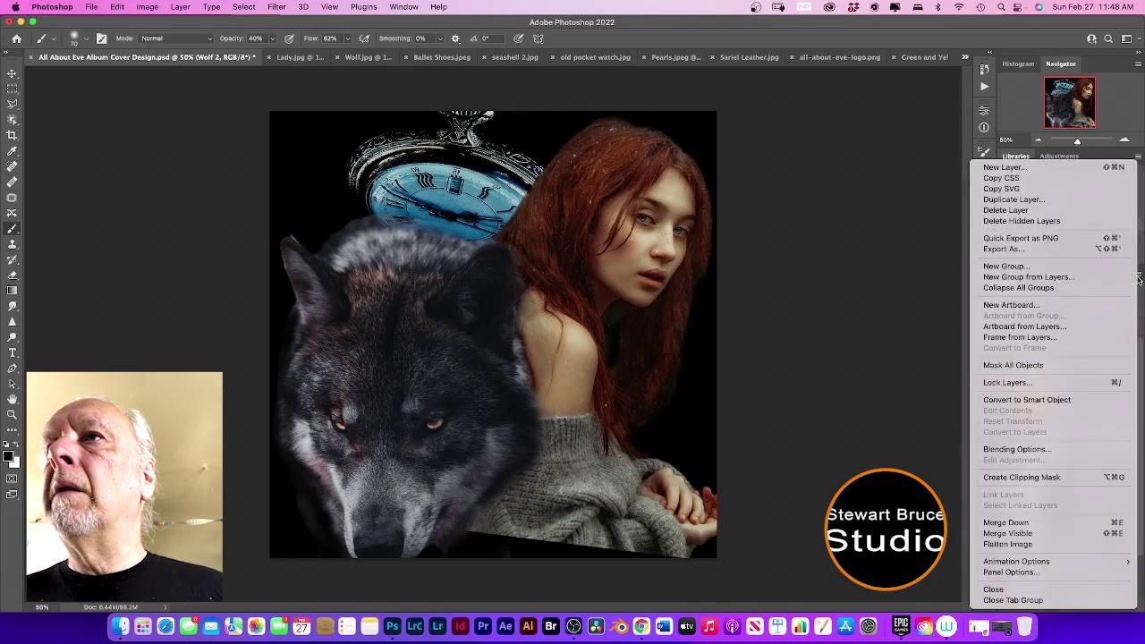
pyautogui.click(1047, 200)
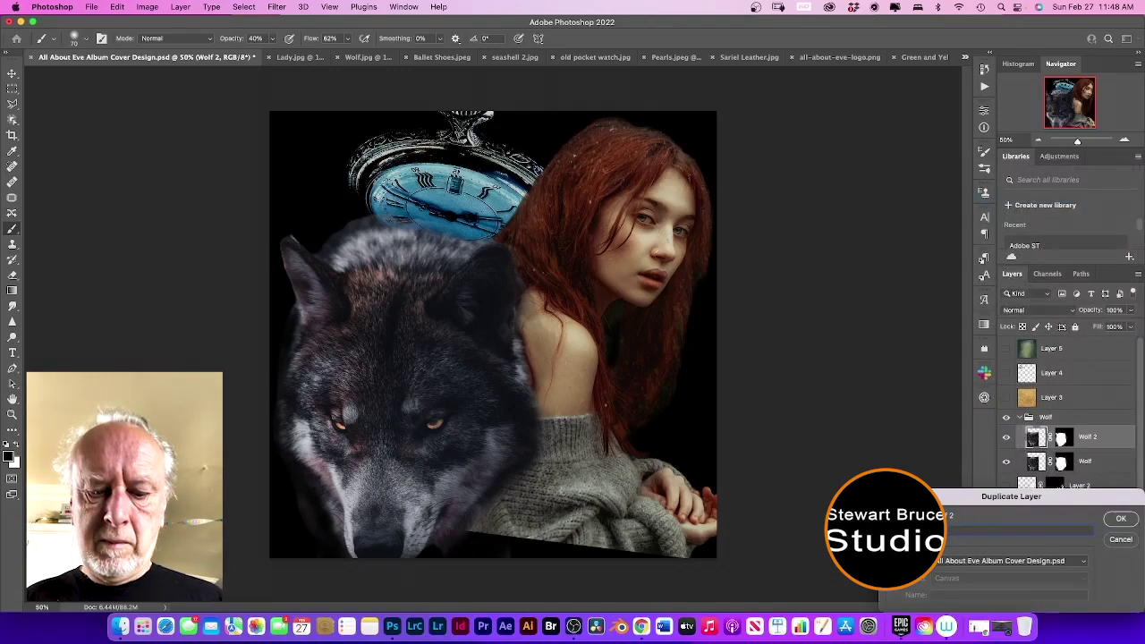
# - Finish duplicating the Wolf 2 layer as Wolf 3, and set the Wolf layer to Screen blending at 66% opacity
pyautogui.click(1121, 519)
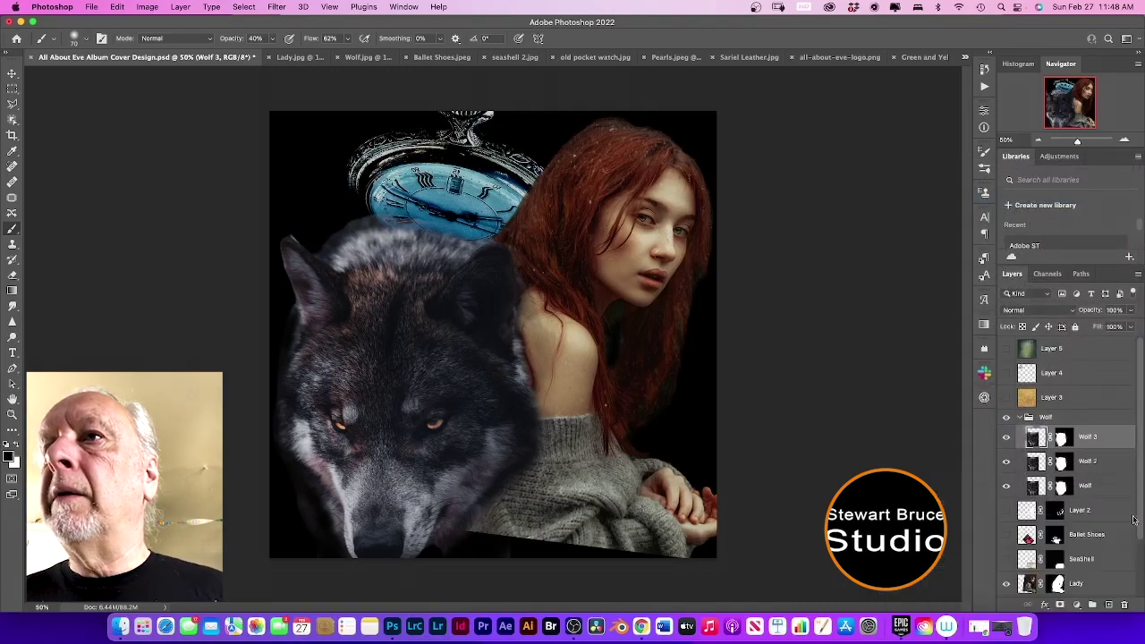
pyautogui.click(1036, 486)
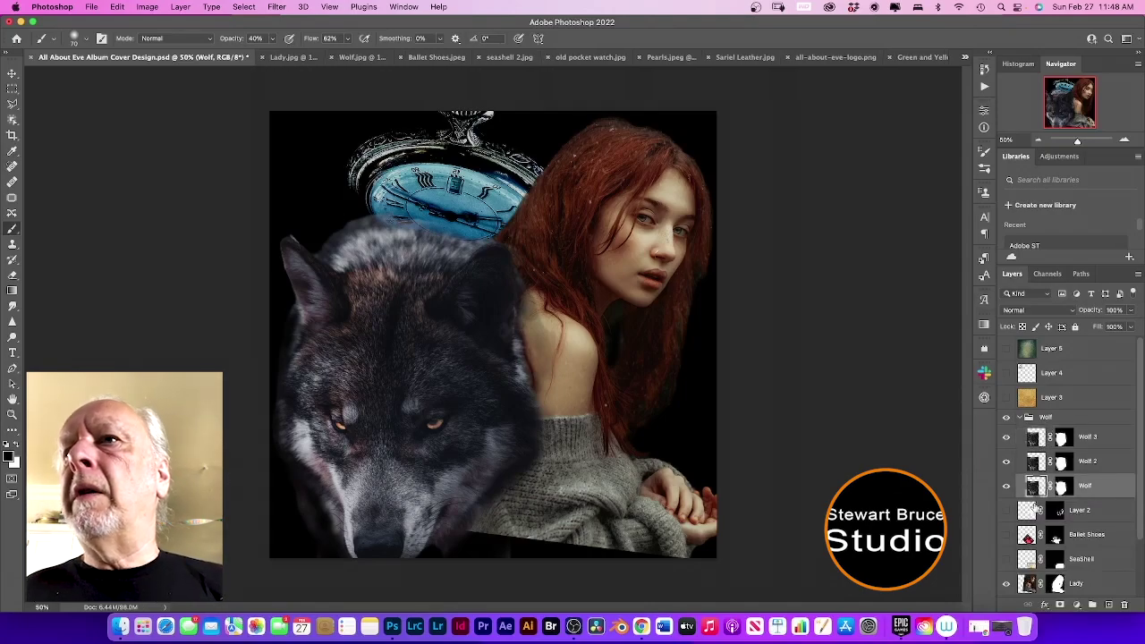
pyautogui.click(1071, 311)
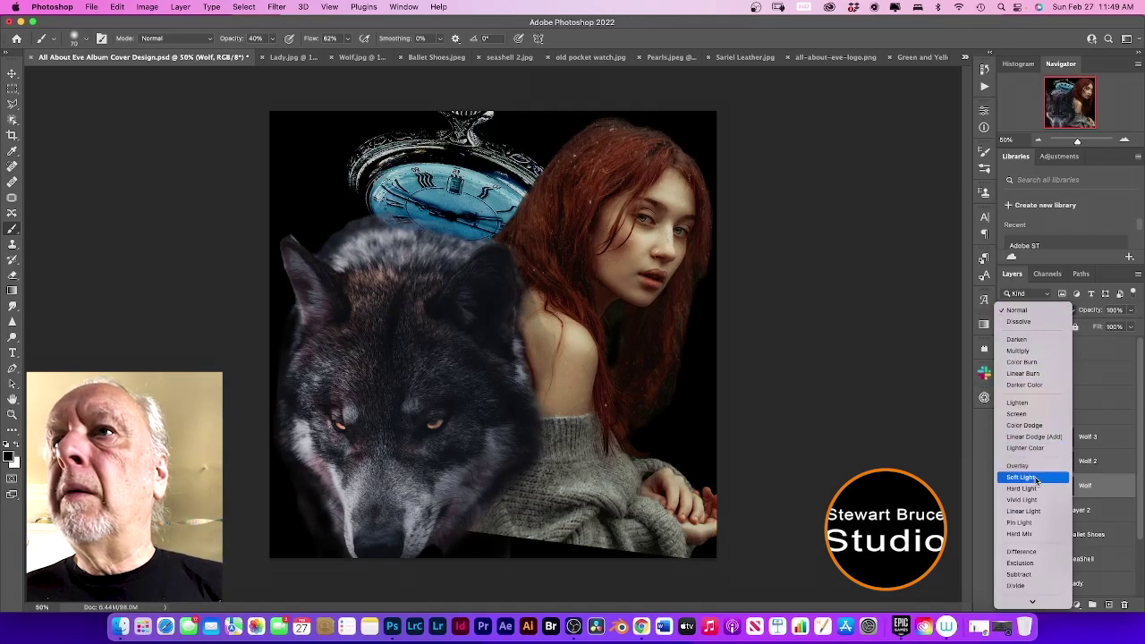
pyautogui.click(1047, 415)
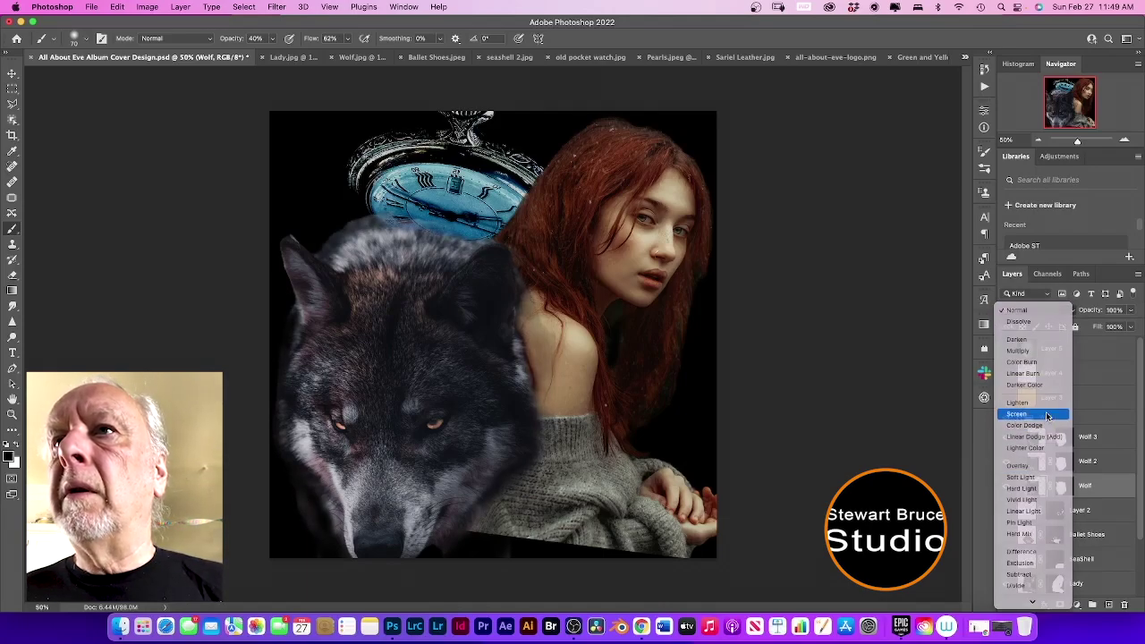
pyautogui.click(1131, 310)
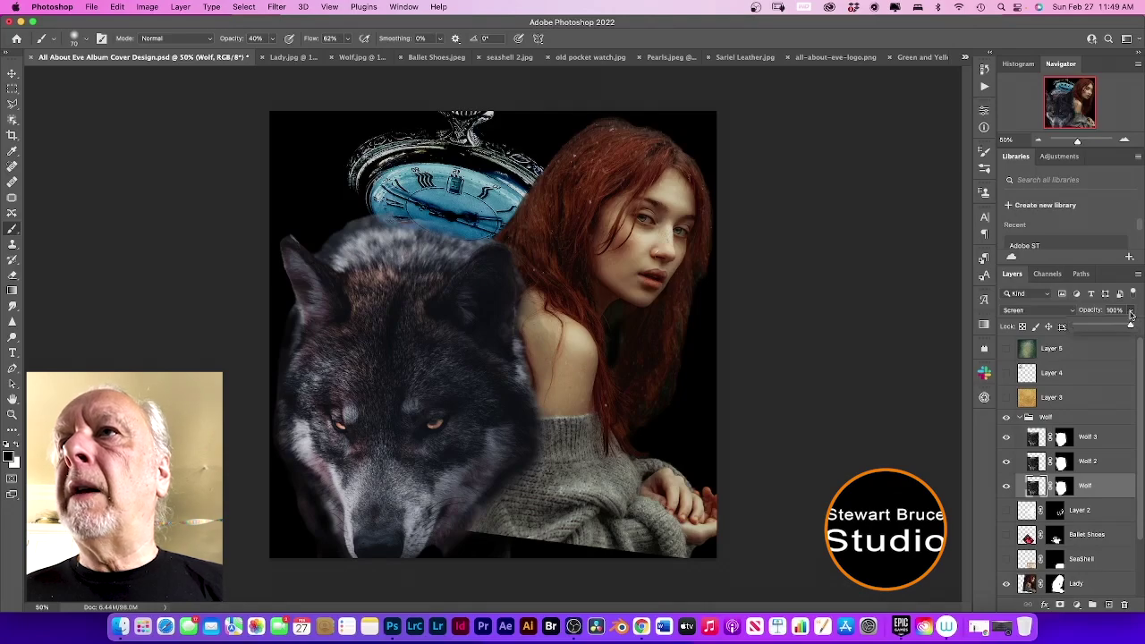
pyautogui.moveTo(1130, 327); pyautogui.dragTo(1111, 327)
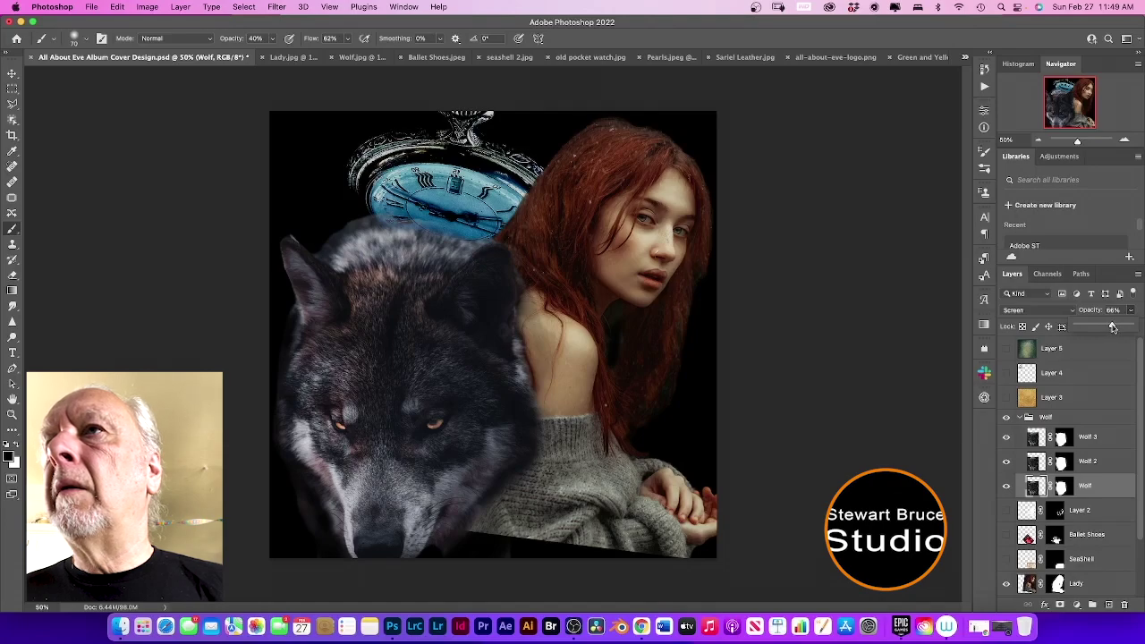
pyautogui.moveTo(1113, 328); pyautogui.dragTo(1114, 328)
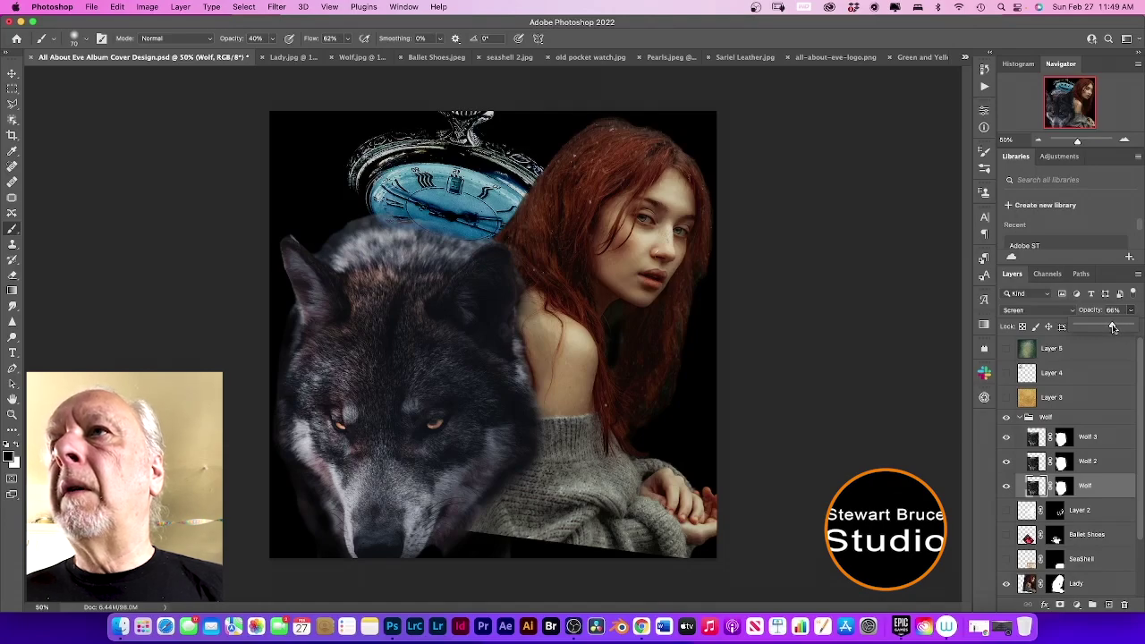
# - Set the Wolf 2 layer to Screen blend mode with 67% opacity
pyautogui.click(1038, 467)
pyautogui.click(1037, 467)
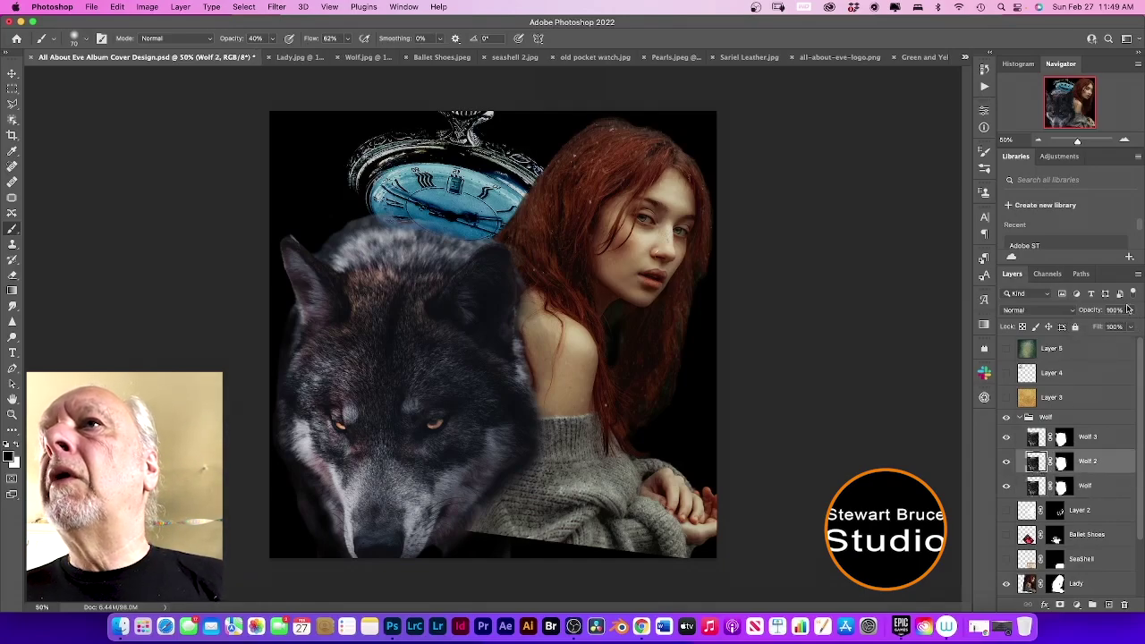
pyautogui.click(1076, 310)
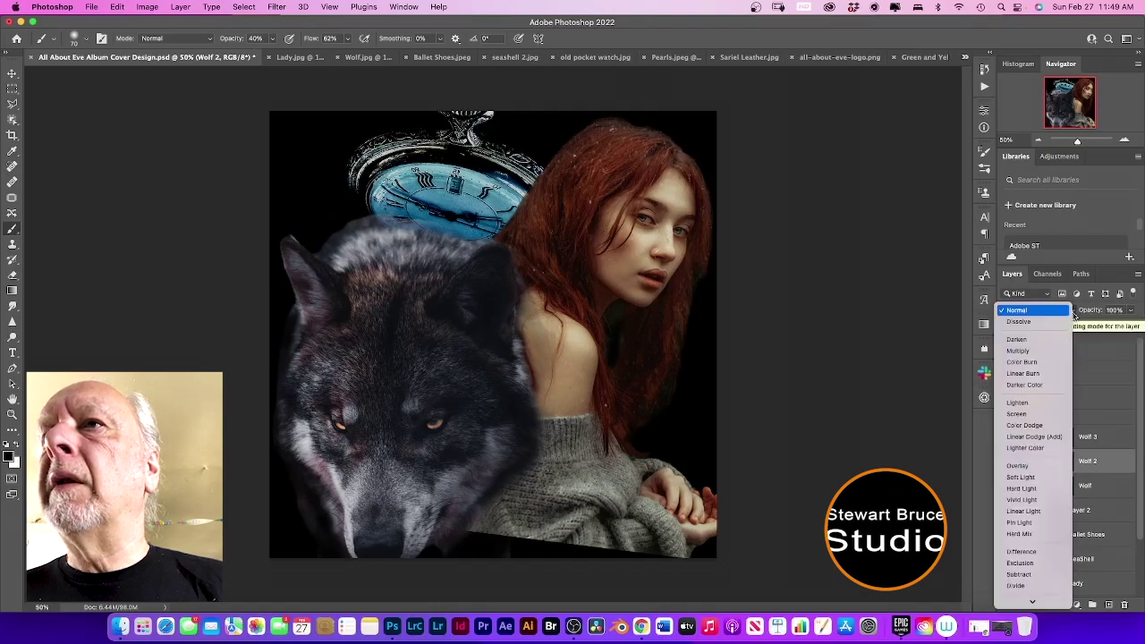
pyautogui.click(1020, 413)
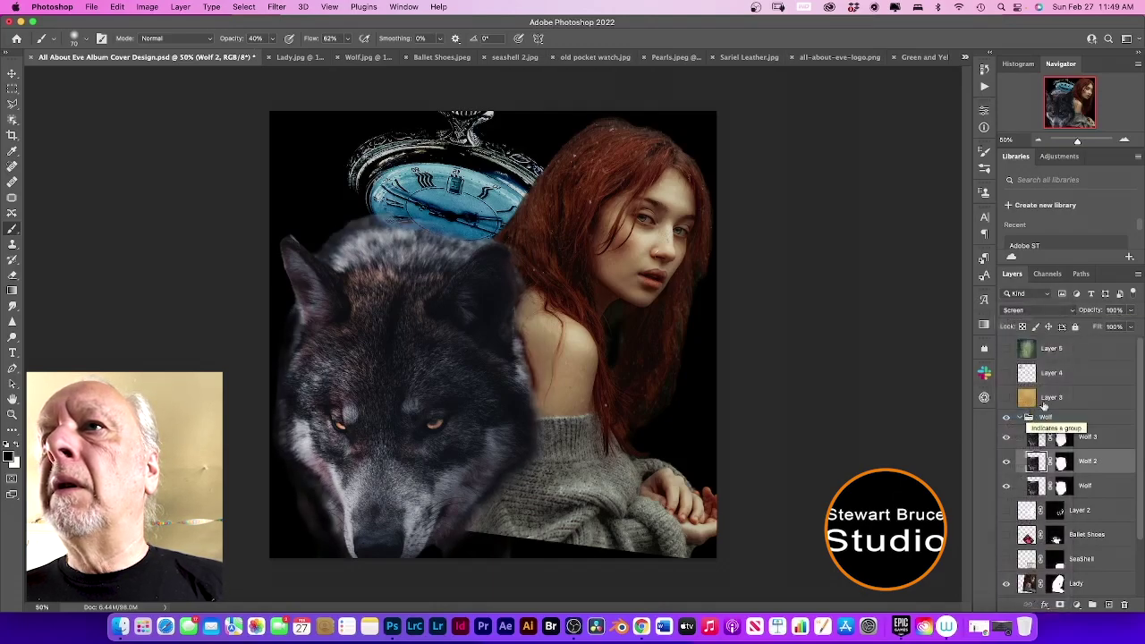
pyautogui.moveTo(1129, 310); pyautogui.dragTo(1114, 330)
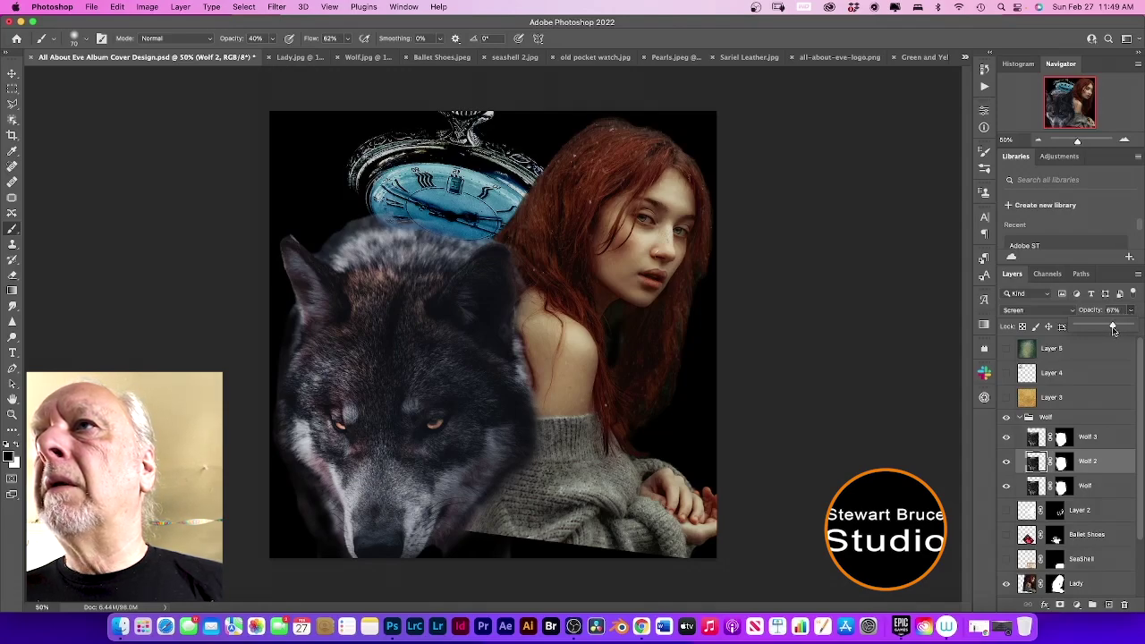
# - Lower the Wolf 3 layer's opacity to 68%
pyautogui.click(1033, 441)
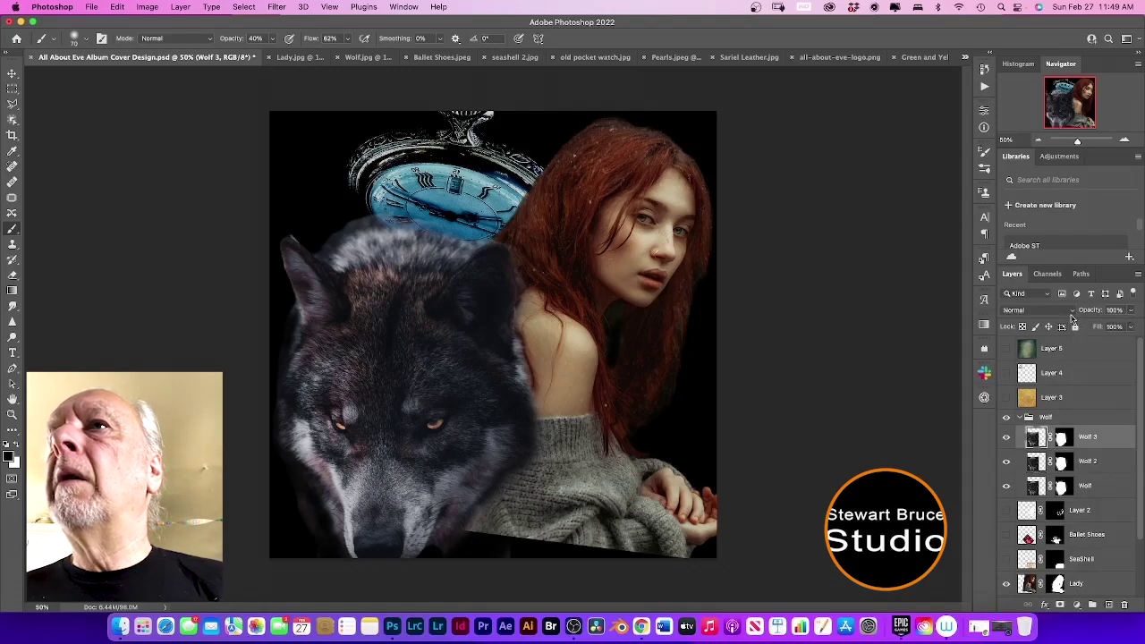
pyautogui.click(1130, 311)
pyautogui.moveTo(1113, 327); pyautogui.dragTo(1114, 327)
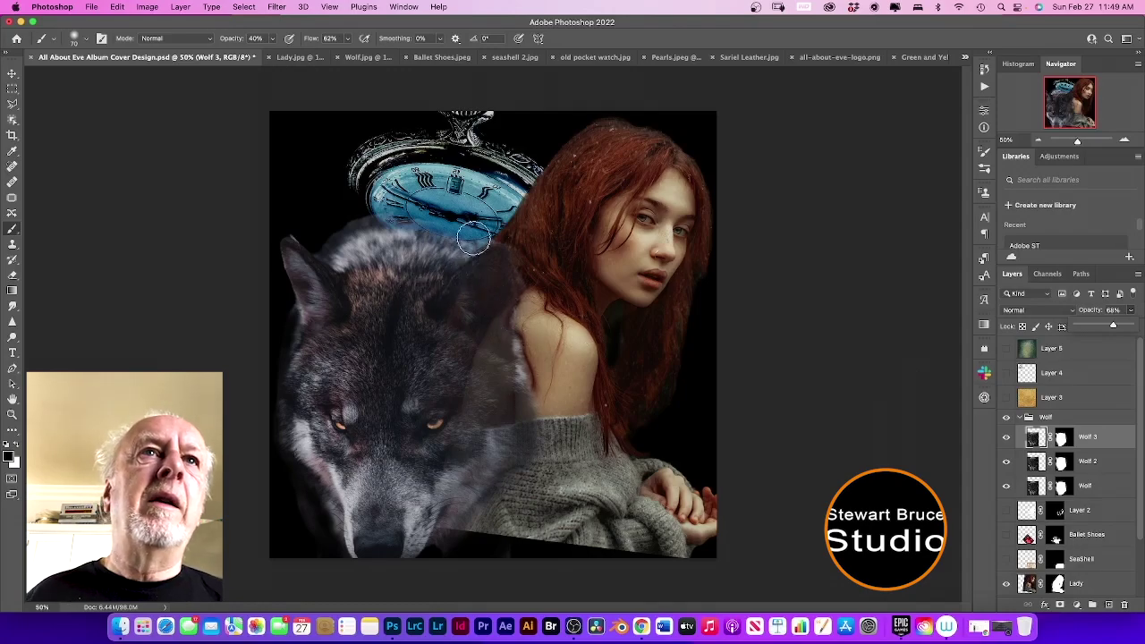
# - Activate the layer masks of Wolf 3, Wolf 2 and Wolf in turn
pyautogui.click(1060, 437)
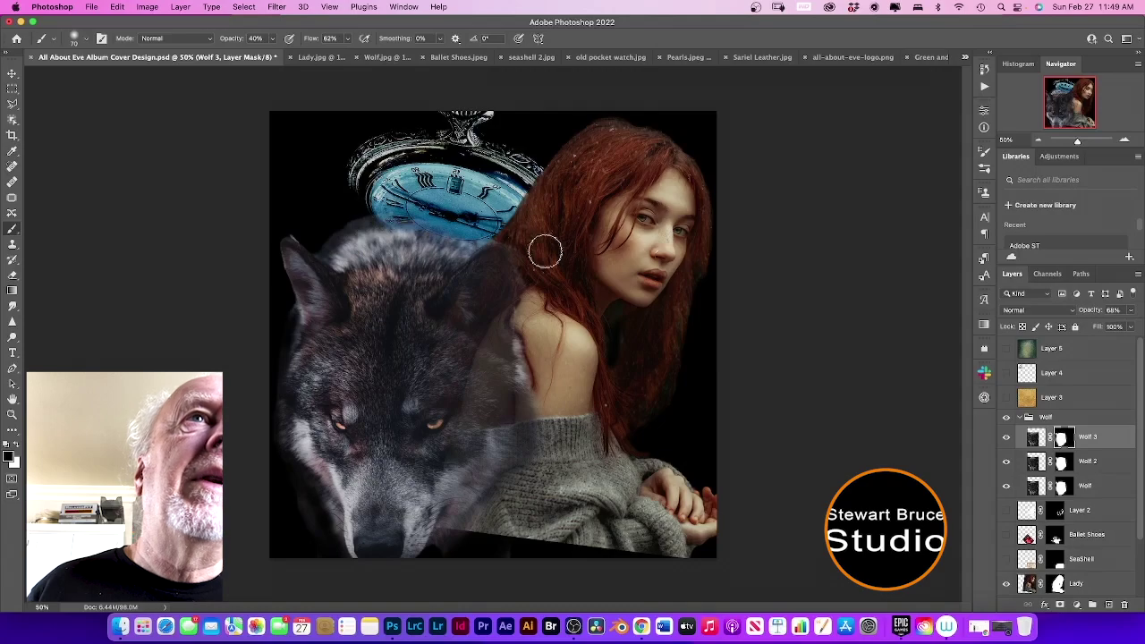
pyautogui.click(1061, 462)
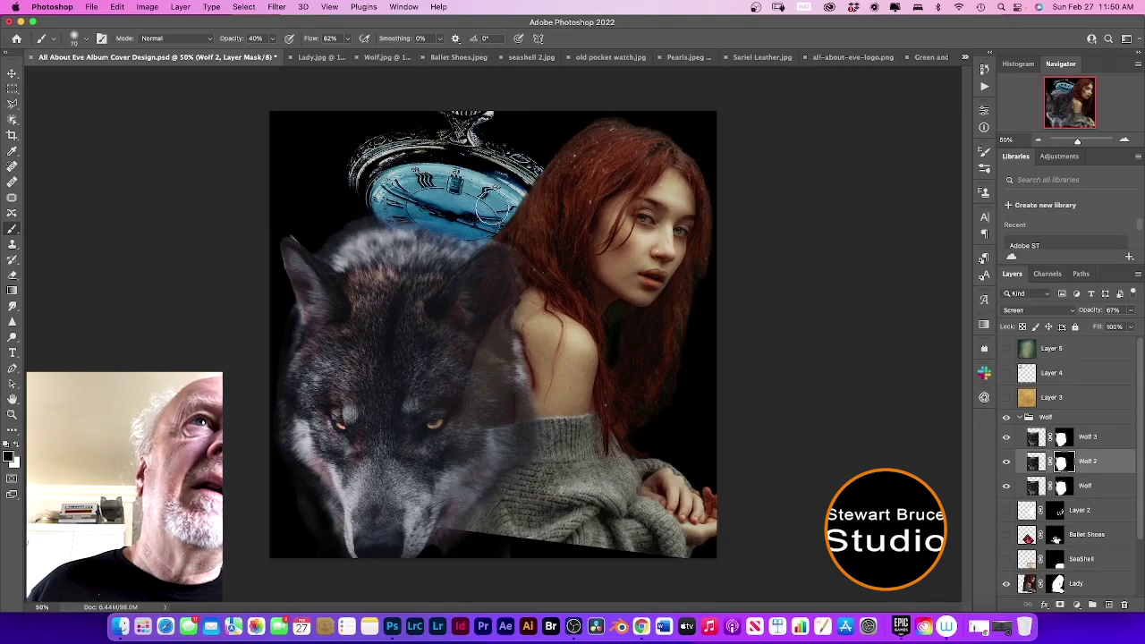
pyautogui.click(1061, 486)
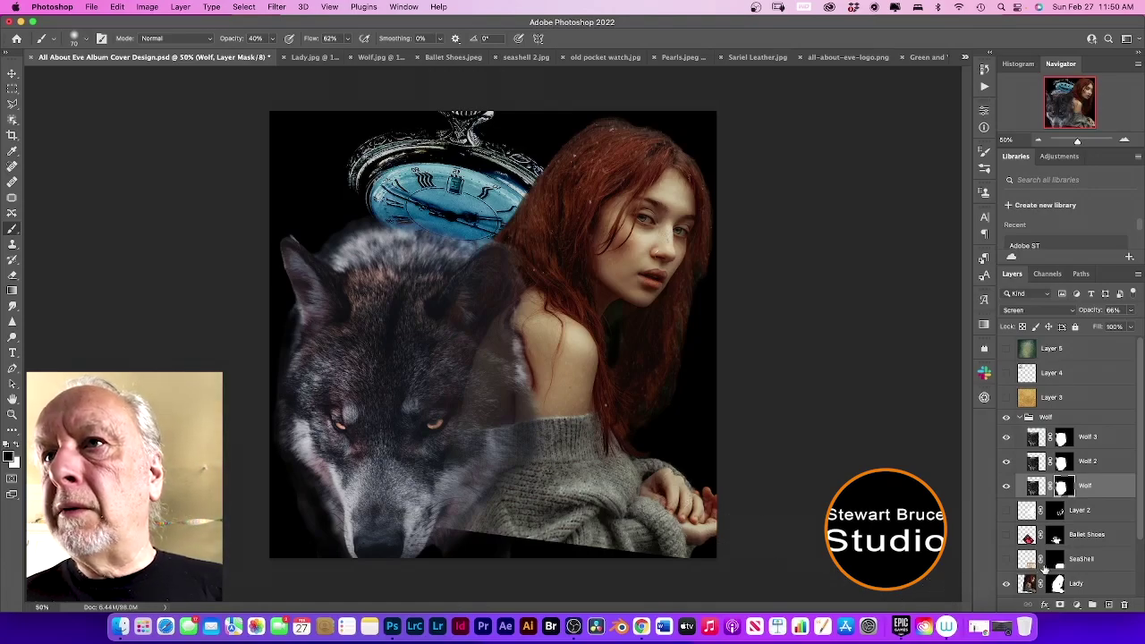
# - Rename Layer 2 as Pearls and make it visible
pyautogui.doubleClick(1078, 510)
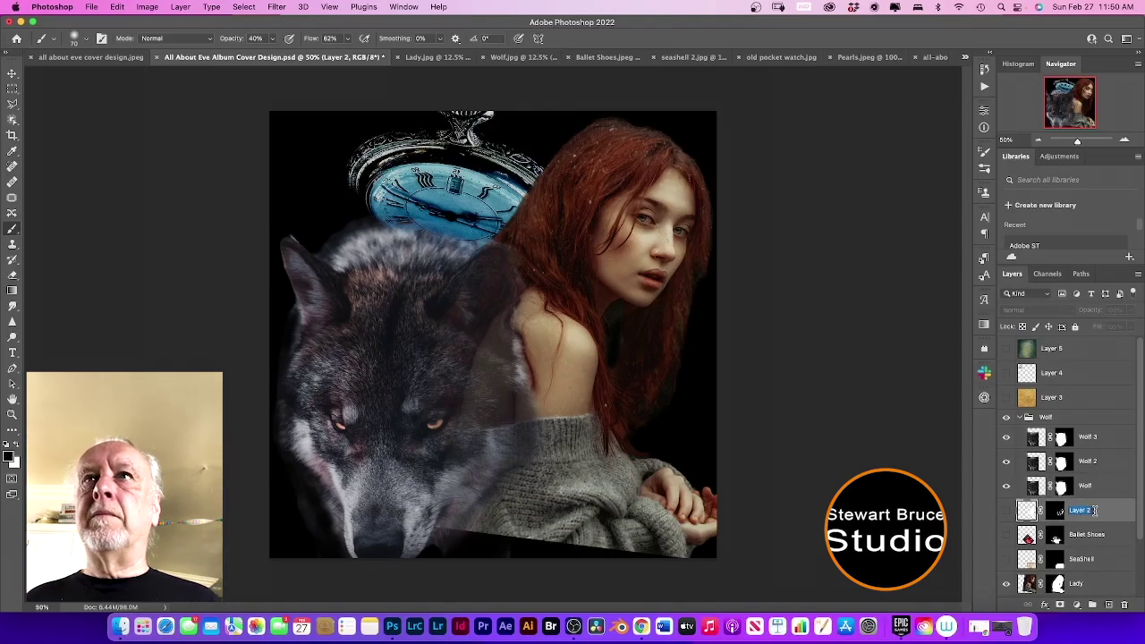
pyautogui.write('H')
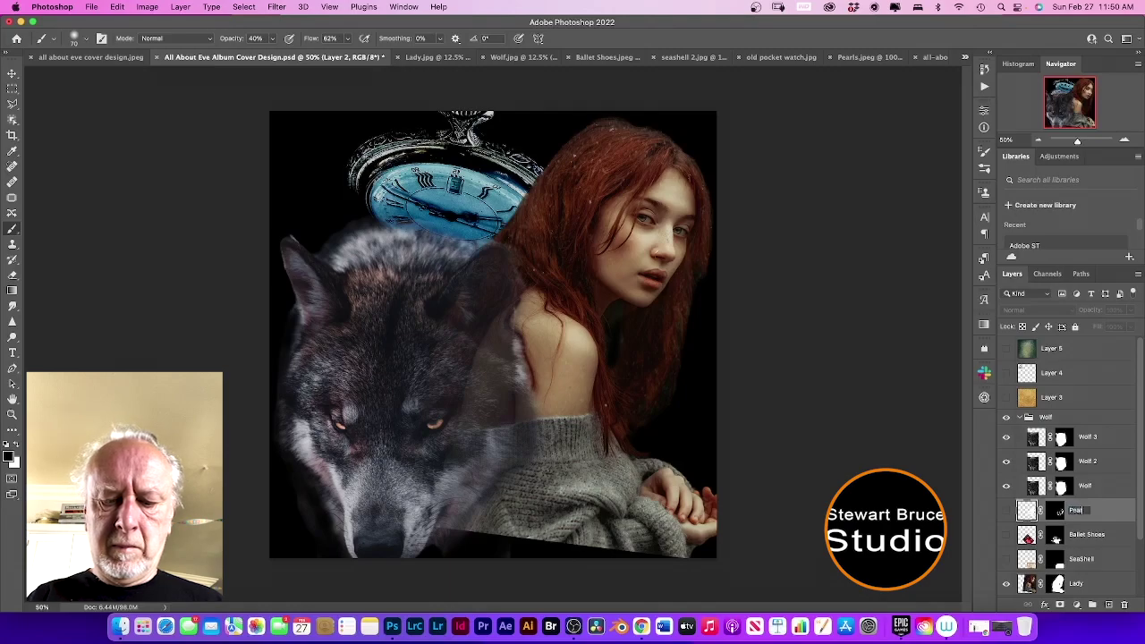
pyautogui.press('Return')
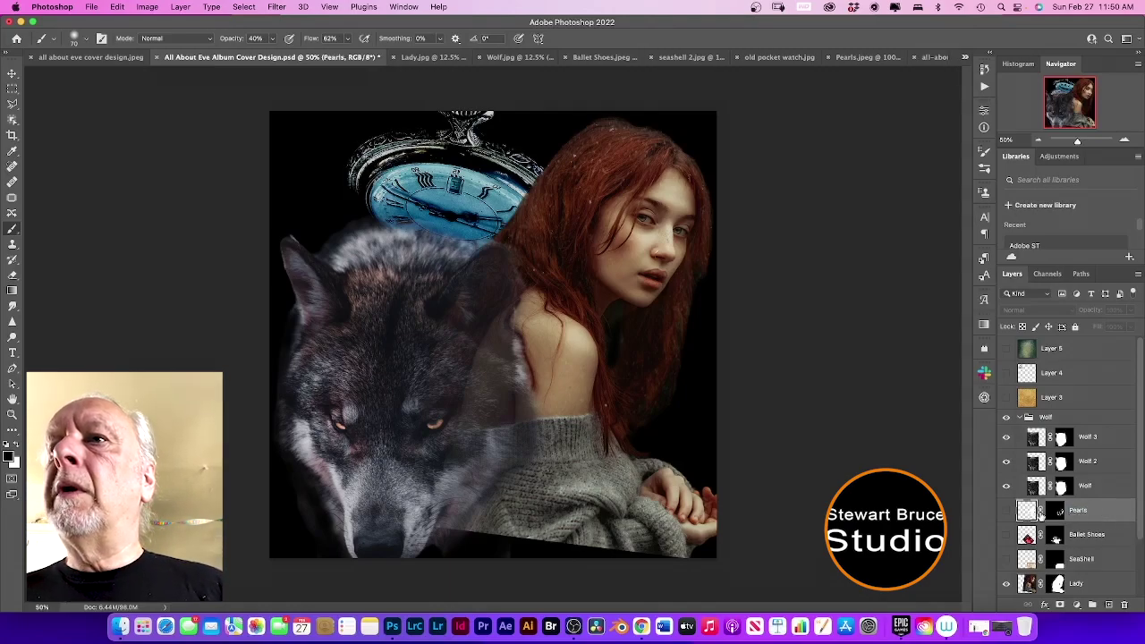
pyautogui.click(1007, 510)
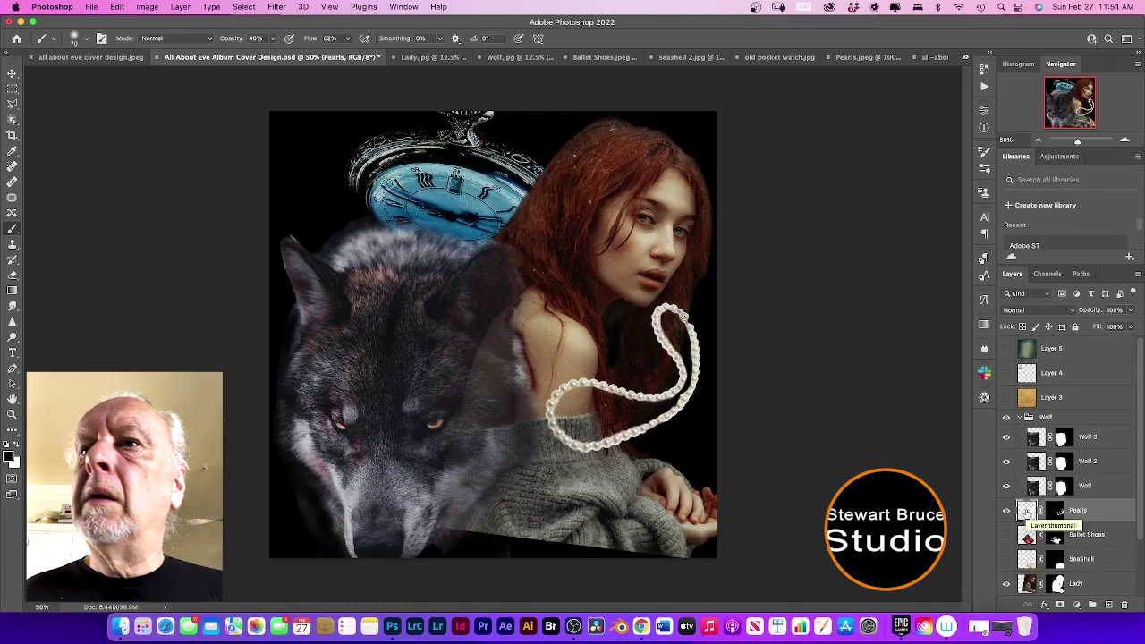
# - Set the Pearls layer to Hard Light blend mode with 68% opacity
pyautogui.click(1028, 511)
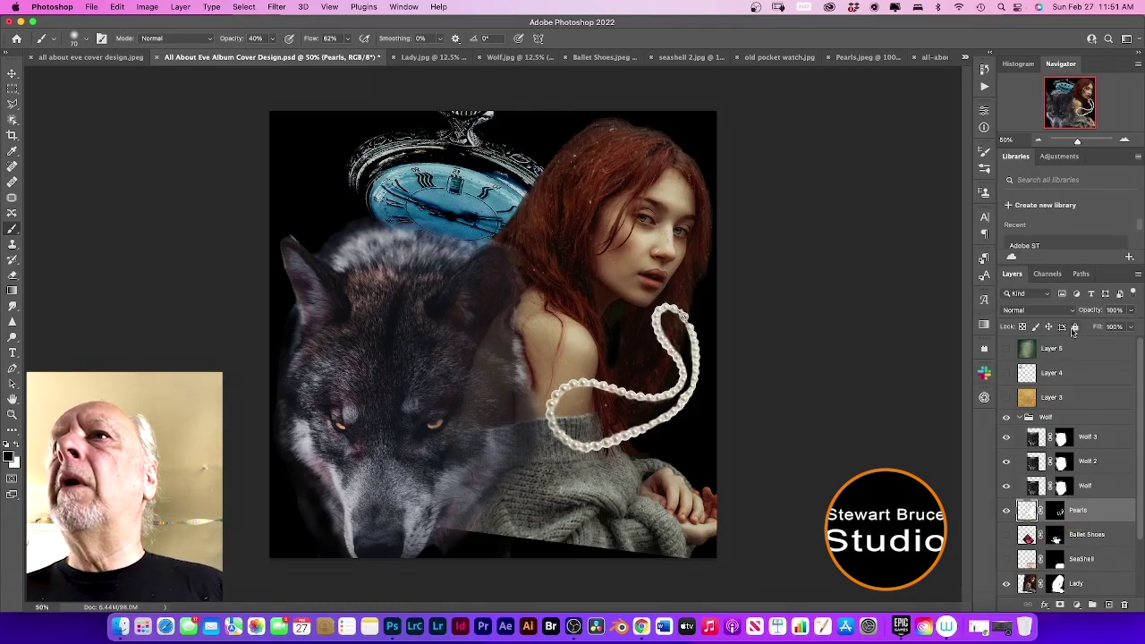
pyautogui.click(1073, 310)
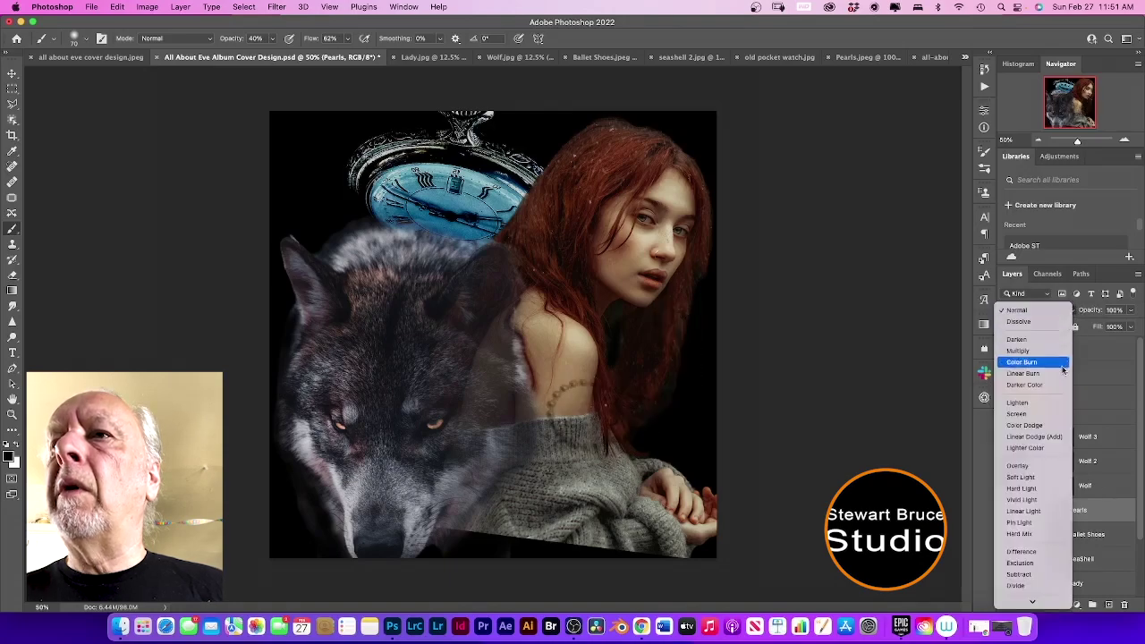
pyautogui.click(1038, 488)
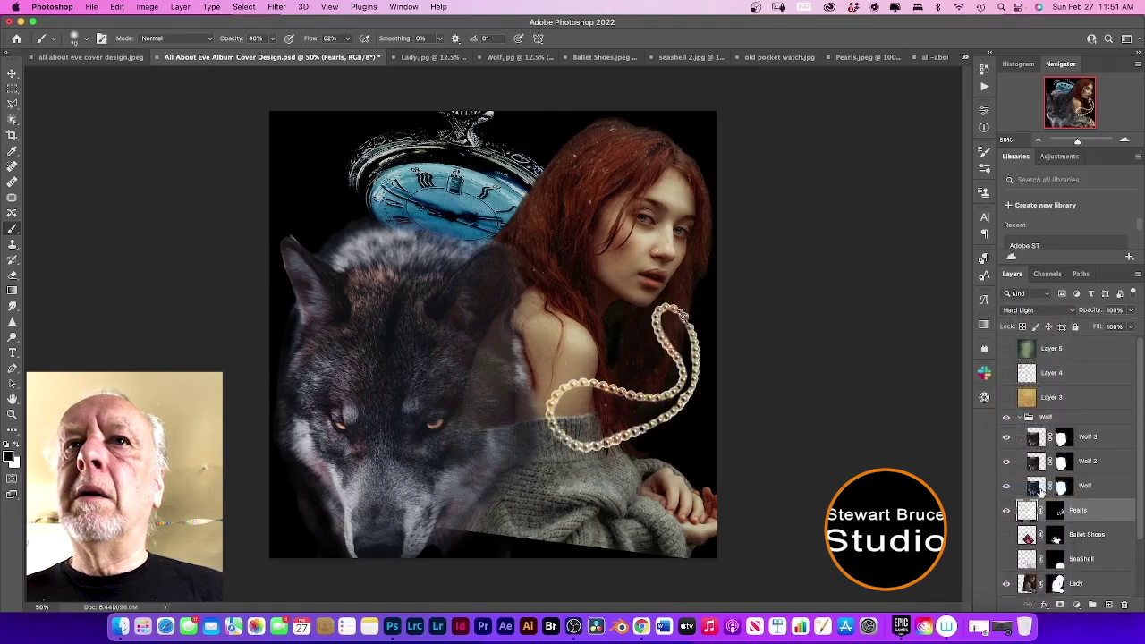
pyautogui.click(1129, 311)
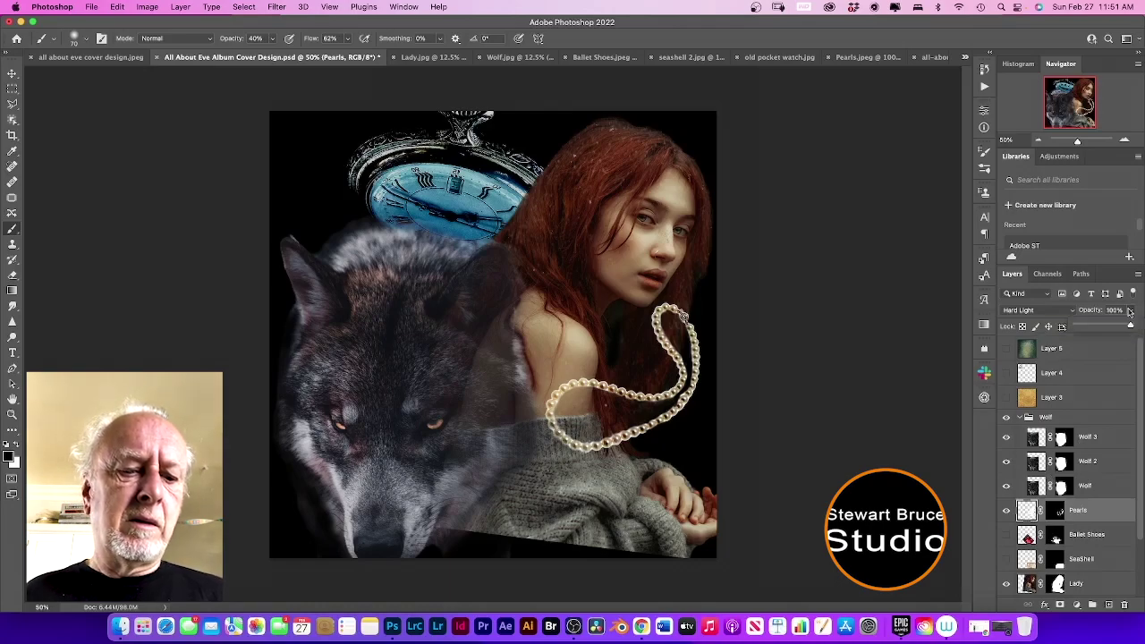
pyautogui.moveTo(1126, 324); pyautogui.dragTo(1113, 326)
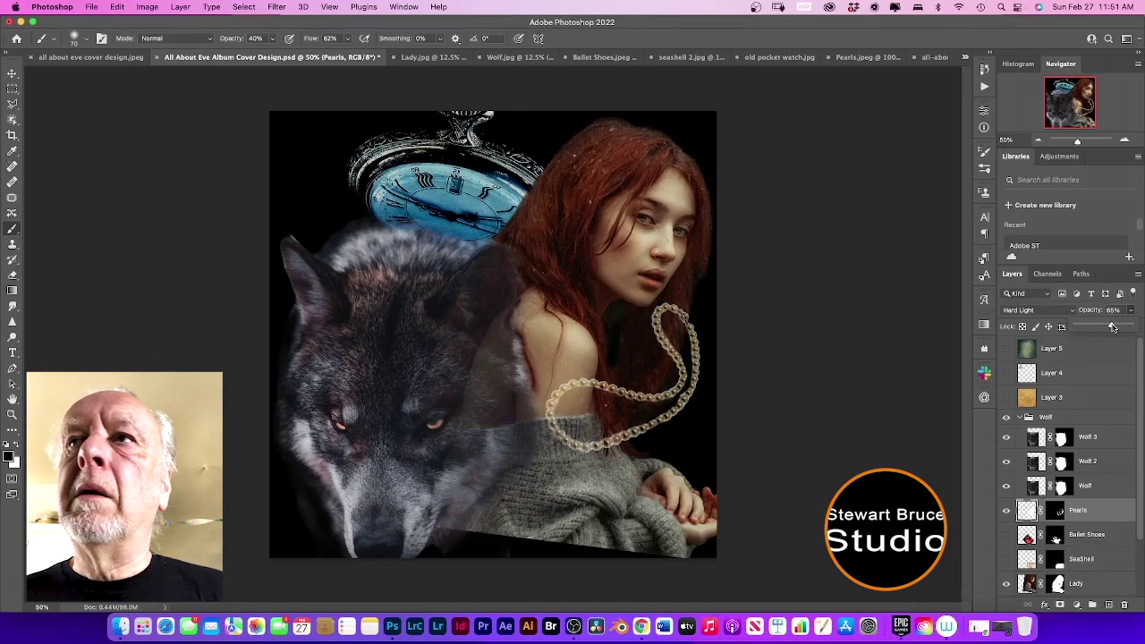
pyautogui.moveTo(1113, 327); pyautogui.dragTo(1115, 327)
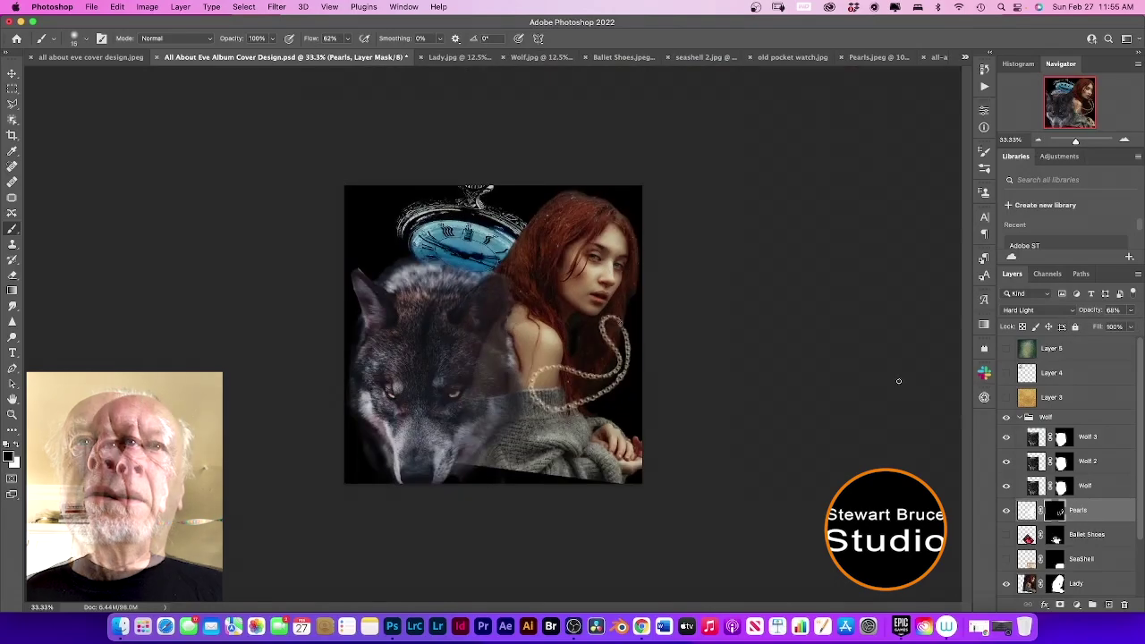
# - Make the SeaShell layer visible and open its image in the Camera Raw Filter with the Basic adjustments expanded
pyautogui.click(1007, 559)
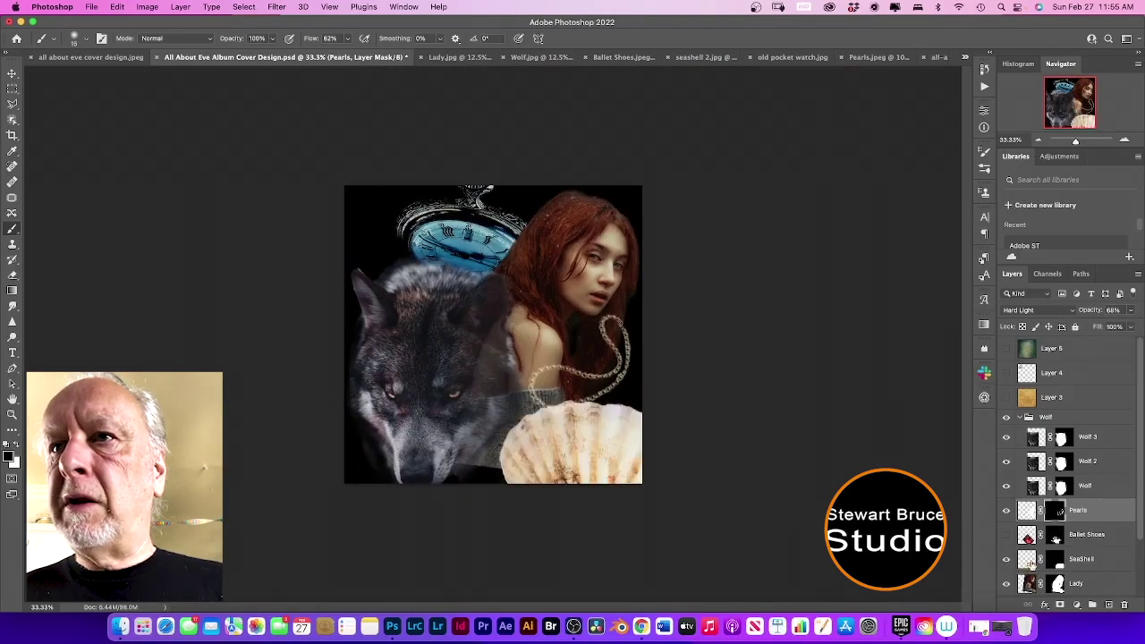
pyautogui.click(1057, 560)
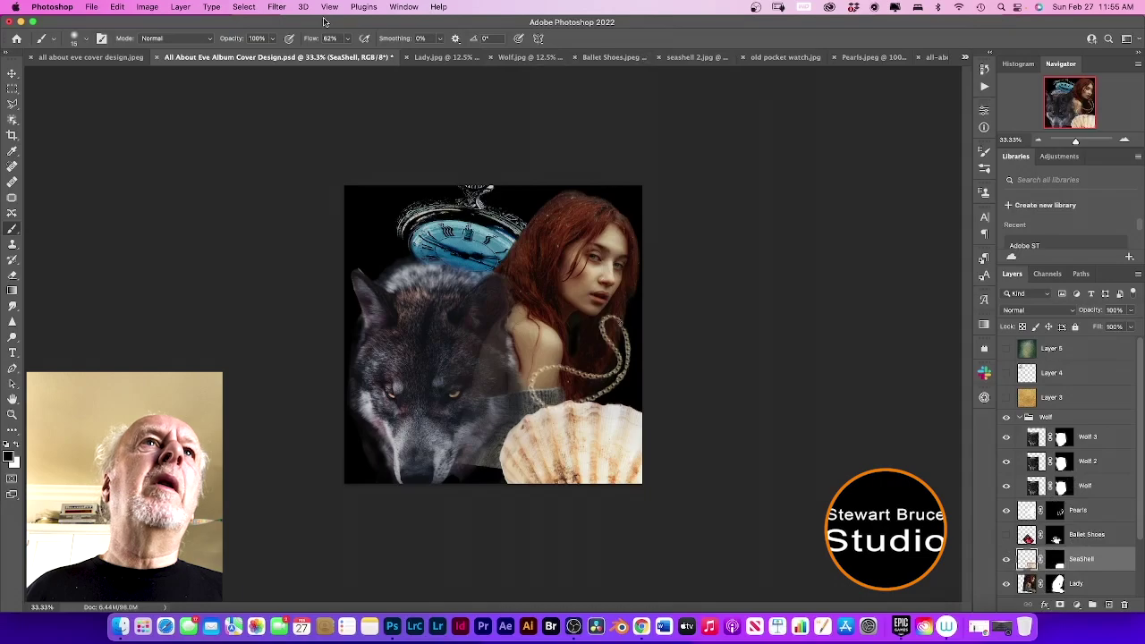
pyautogui.click(277, 6)
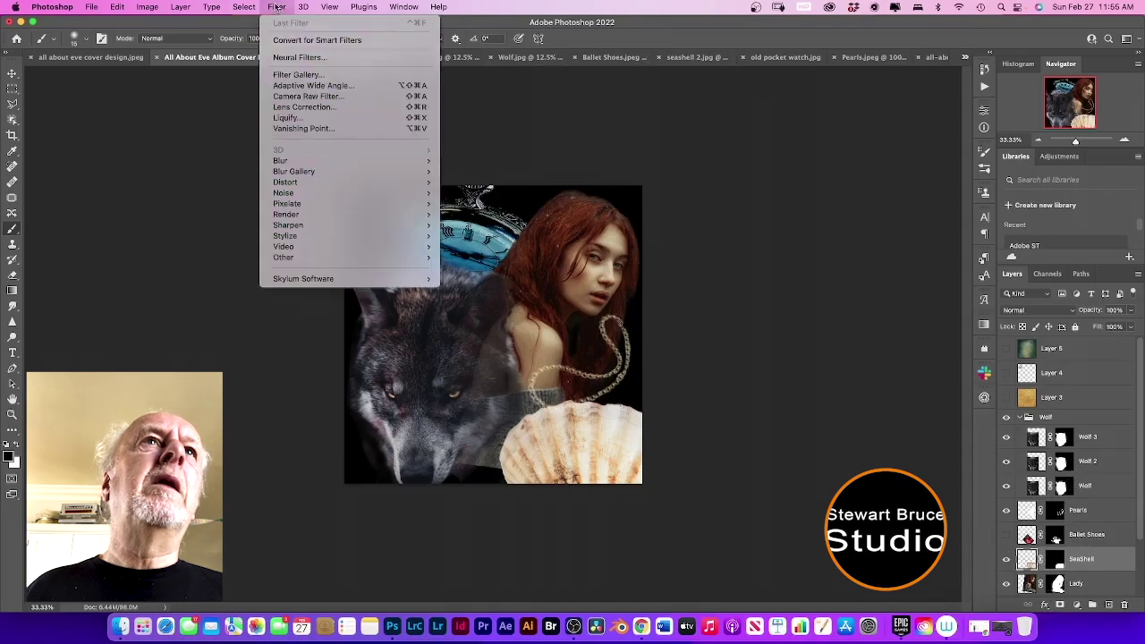
pyautogui.click(288, 96)
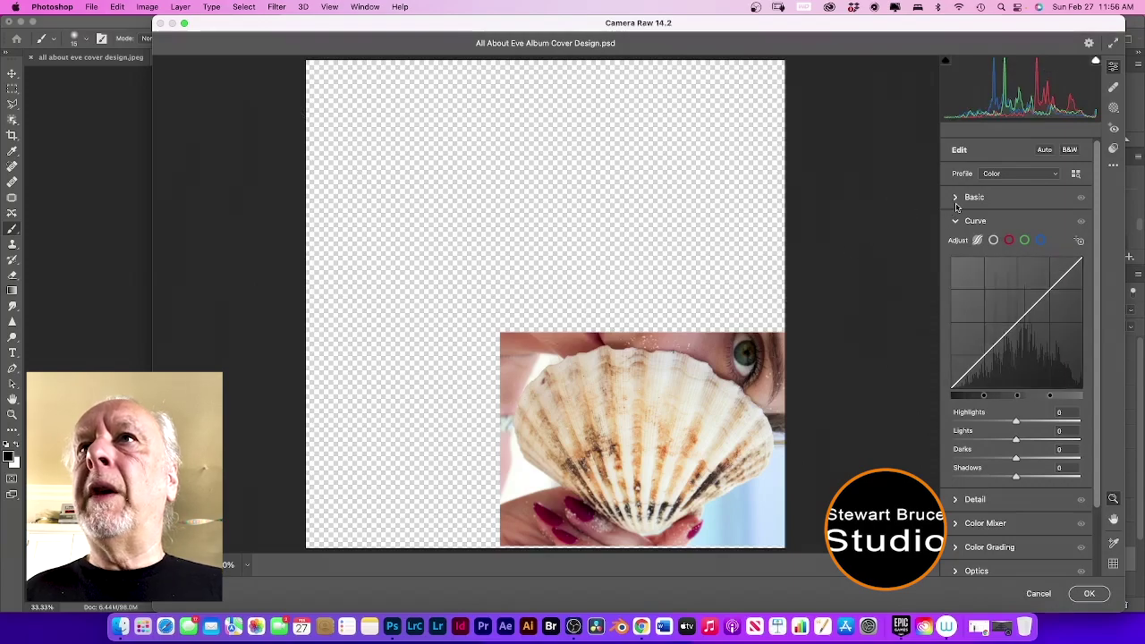
pyautogui.click(955, 197)
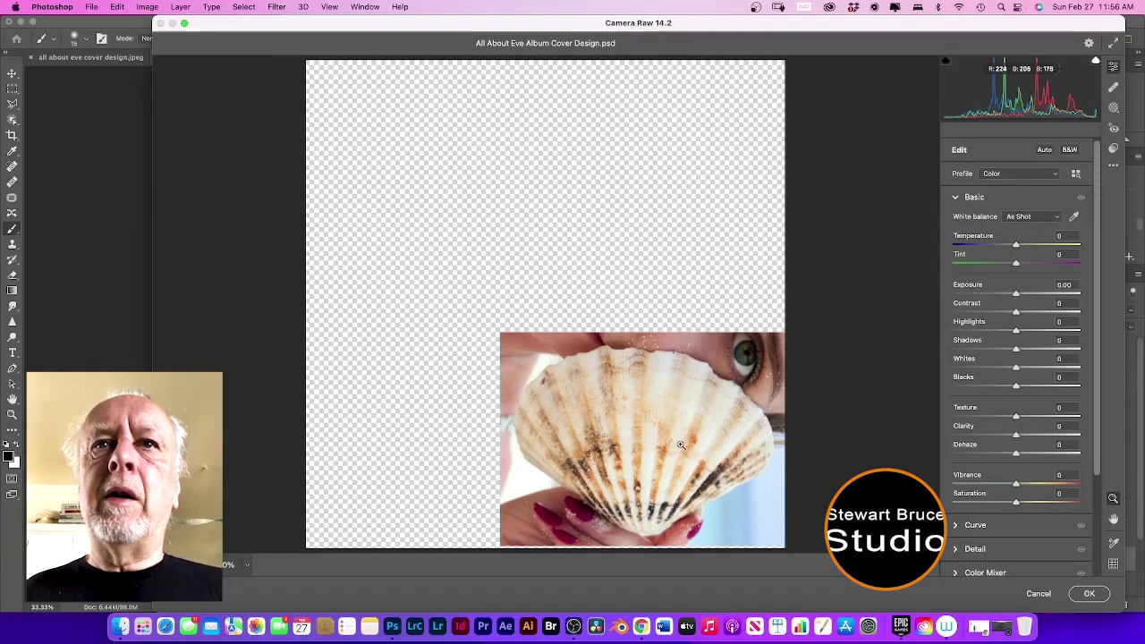
# - Adjust the seashell image to Exposure -1.30, Highlights -35, Temperature +18, Tint +33 and Texture +17
pyautogui.moveTo(1017, 294); pyautogui.dragTo(1000, 297)
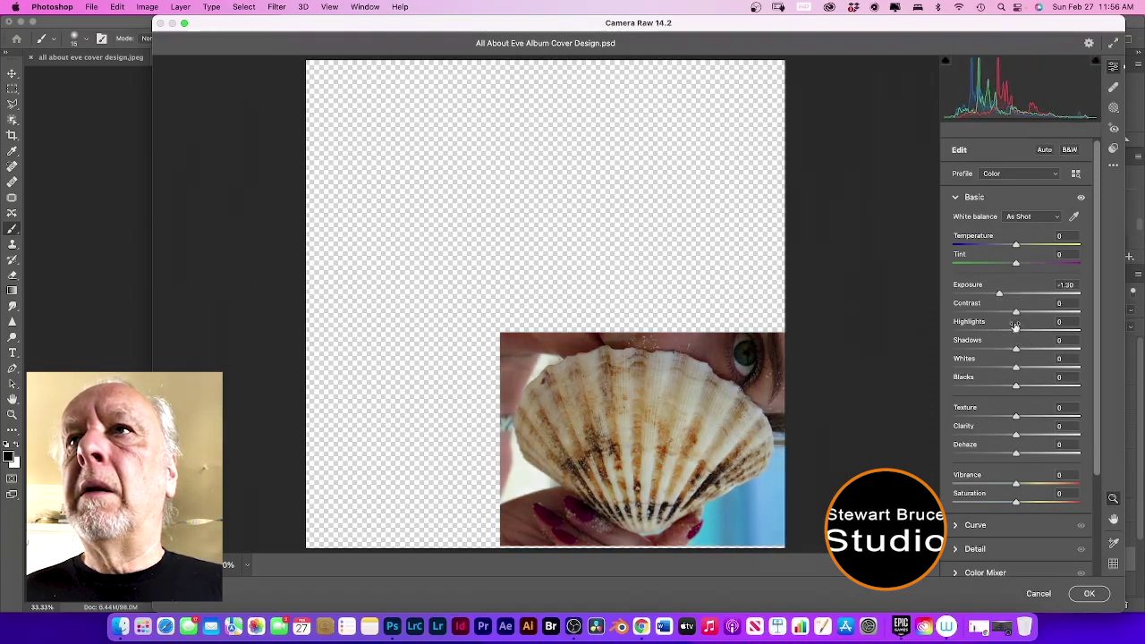
pyautogui.moveTo(1009, 334); pyautogui.dragTo(994, 333)
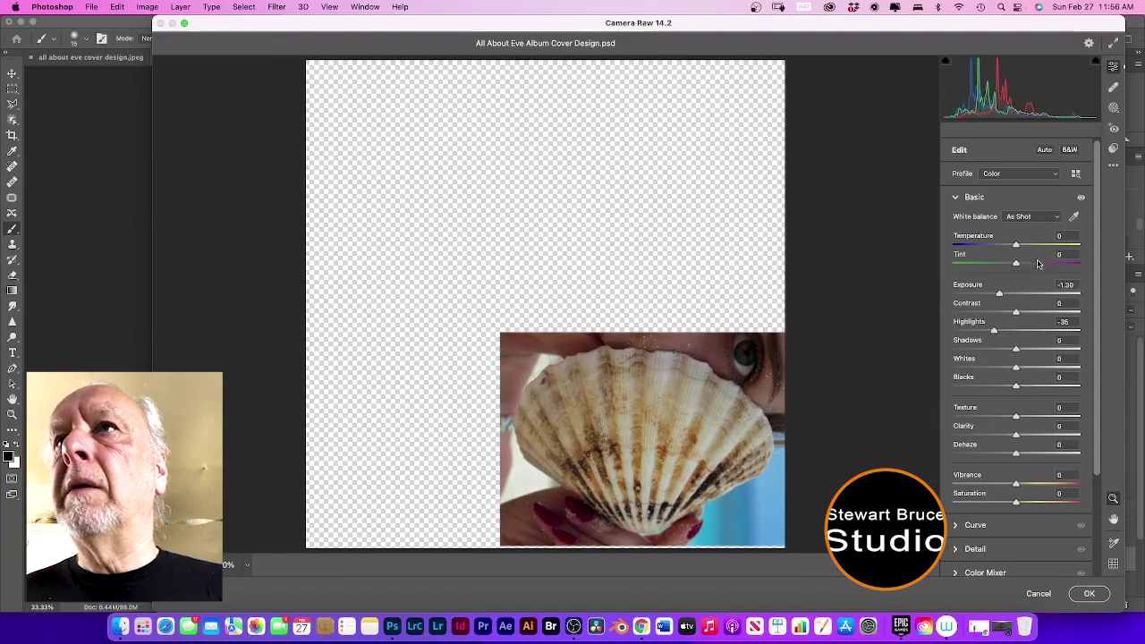
pyautogui.moveTo(1016, 249); pyautogui.dragTo(1038, 263)
pyautogui.moveTo(1018, 418); pyautogui.dragTo(1029, 417)
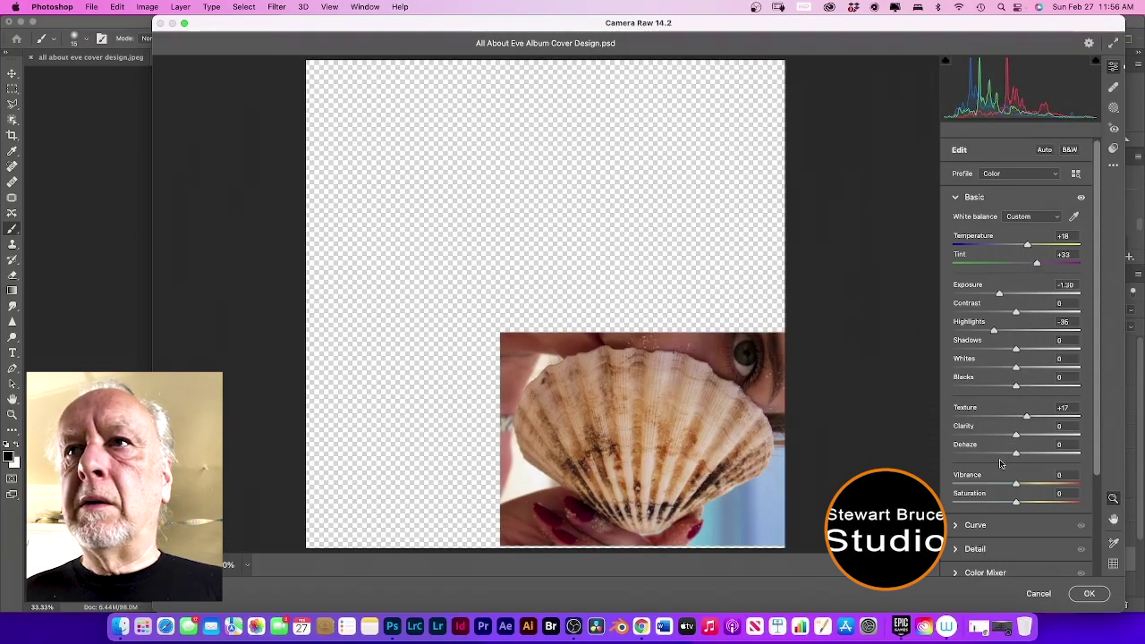
# - Set the seashell's Vibrance to +32, Saturation +17, Shadows -44 and Blacks -37, compare with the original, and apply the filter
pyautogui.moveTo(1015, 489)
pyautogui.mouseDown()
pyautogui.moveTo(1037, 488)
pyautogui.moveTo(1024, 497)
pyautogui.mouseUp()
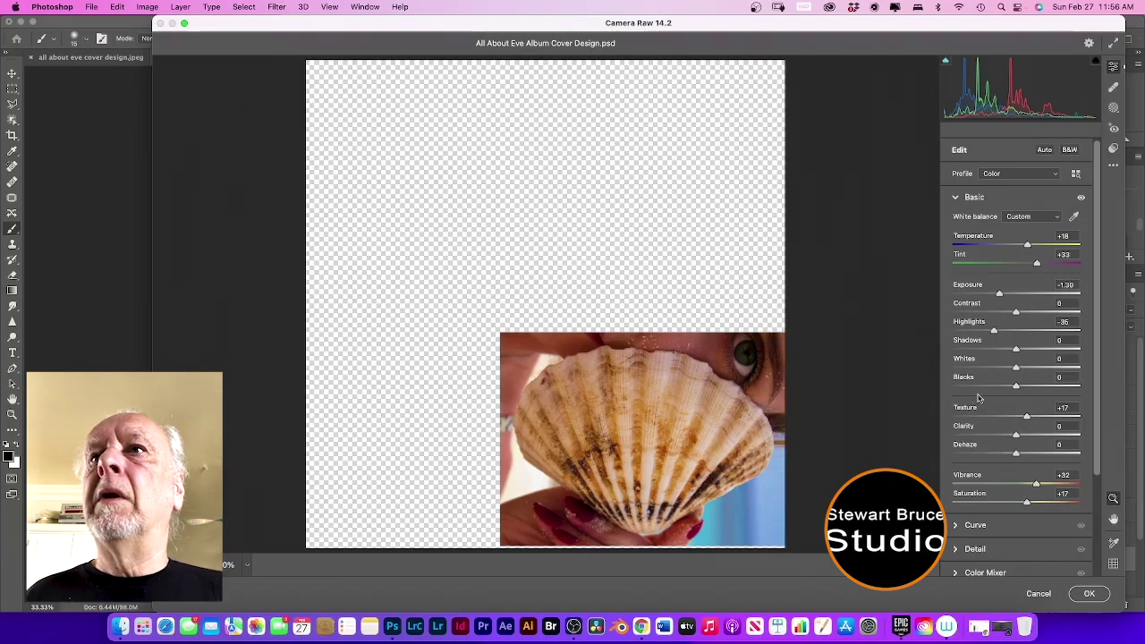
pyautogui.moveTo(1018, 352); pyautogui.dragTo(993, 386)
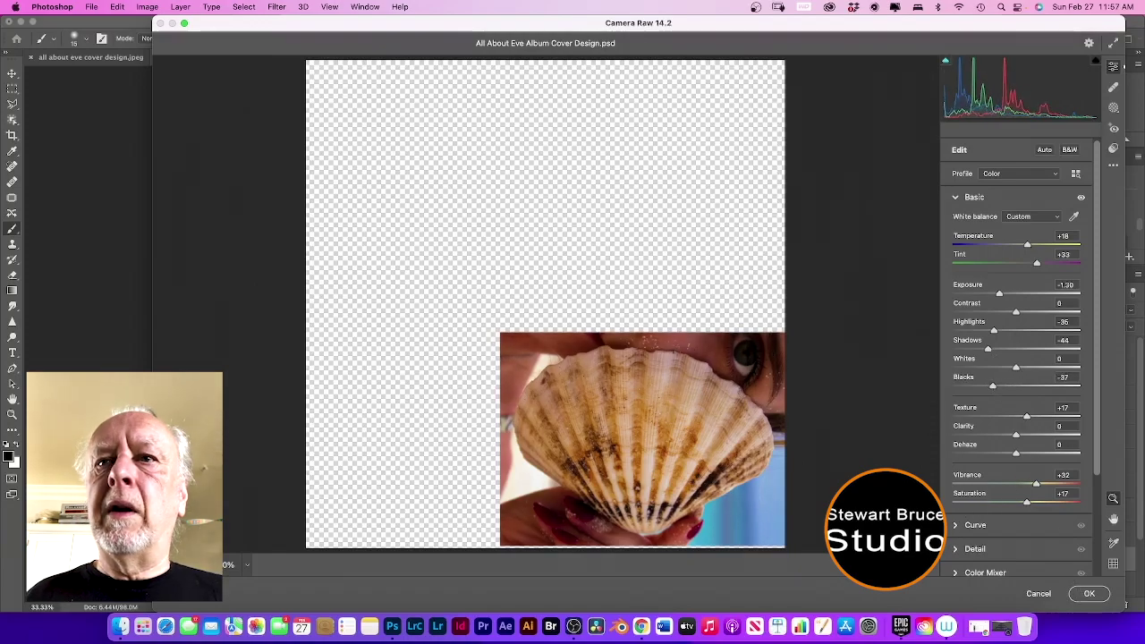
pyautogui.click(928, 564)
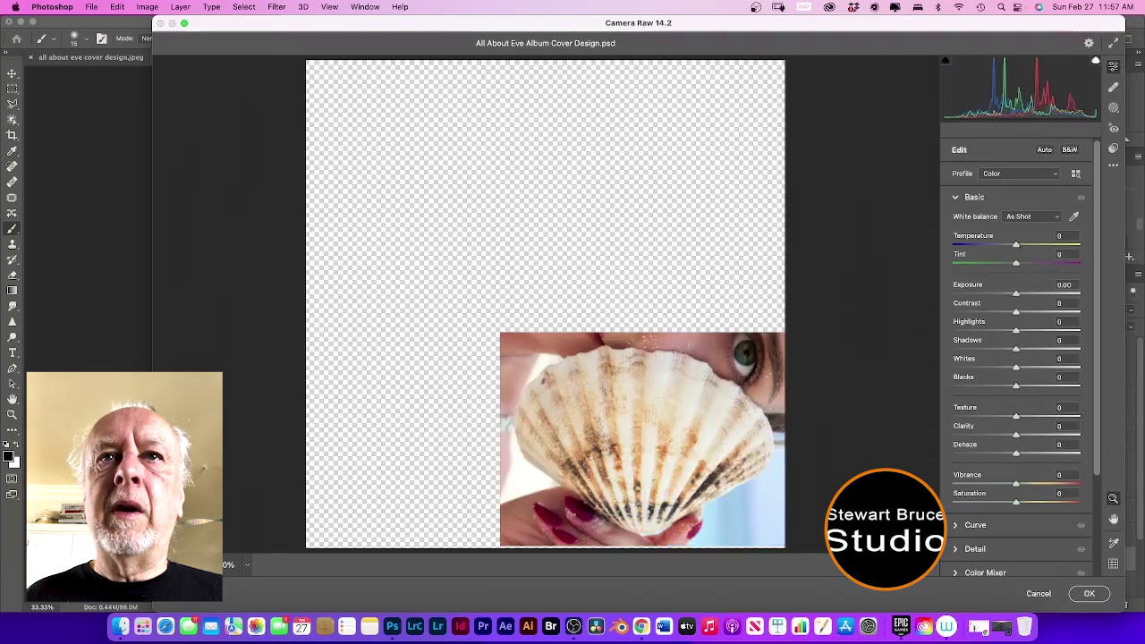
pyautogui.press('\\')
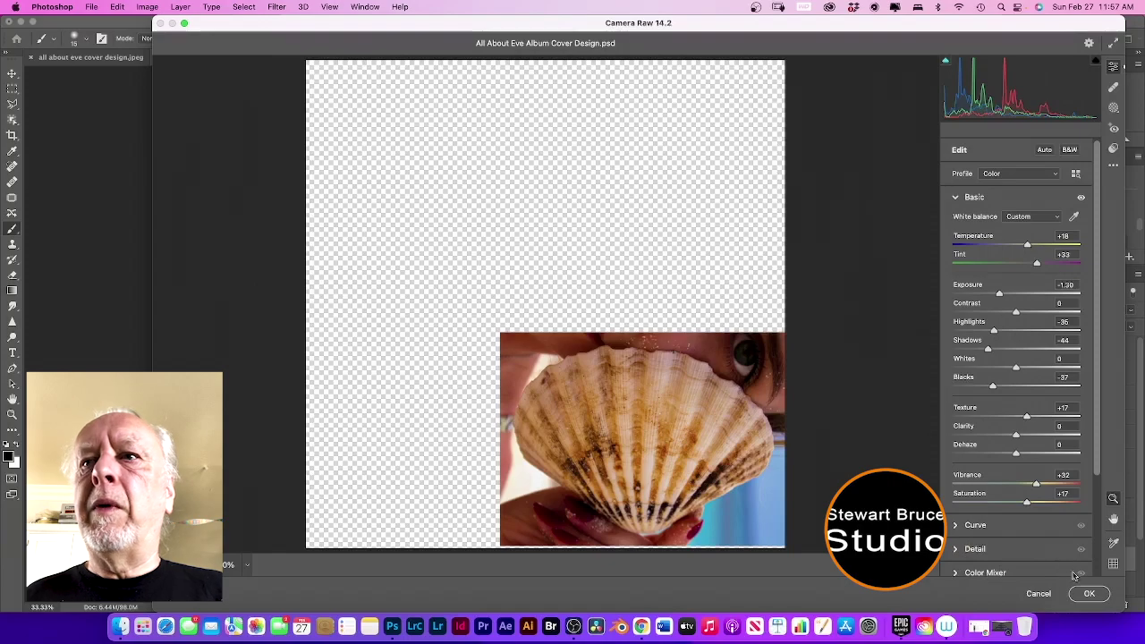
pyautogui.click(1089, 595)
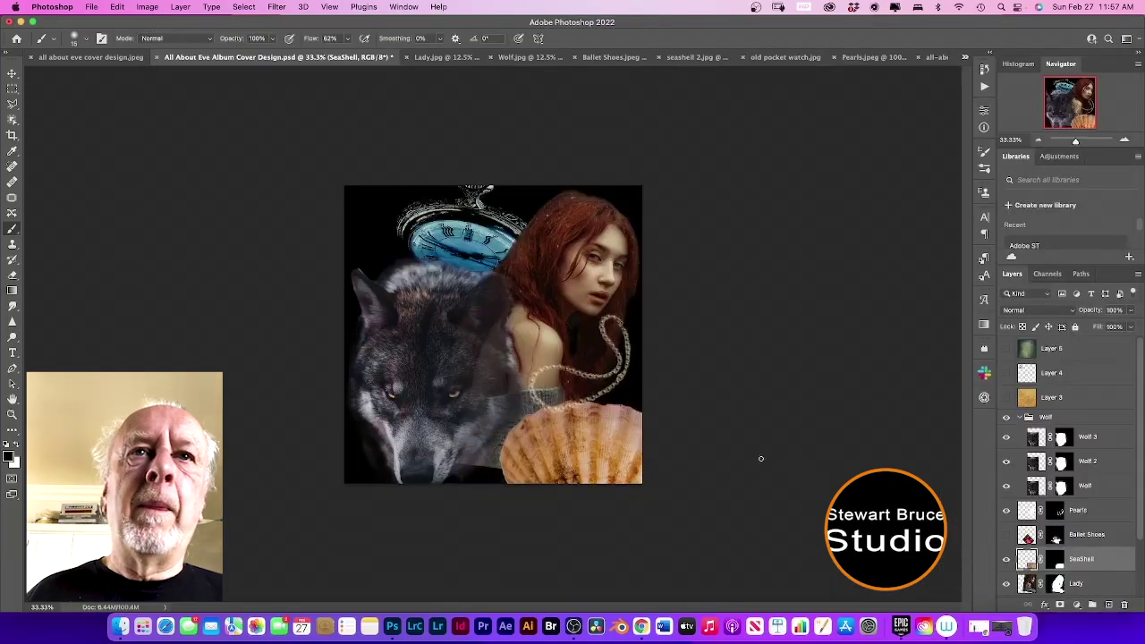
# - Scale the seashell to about 92% width and 96% height and move it slightly up in the cover's lower-right corner
pyautogui.click(13, 73)
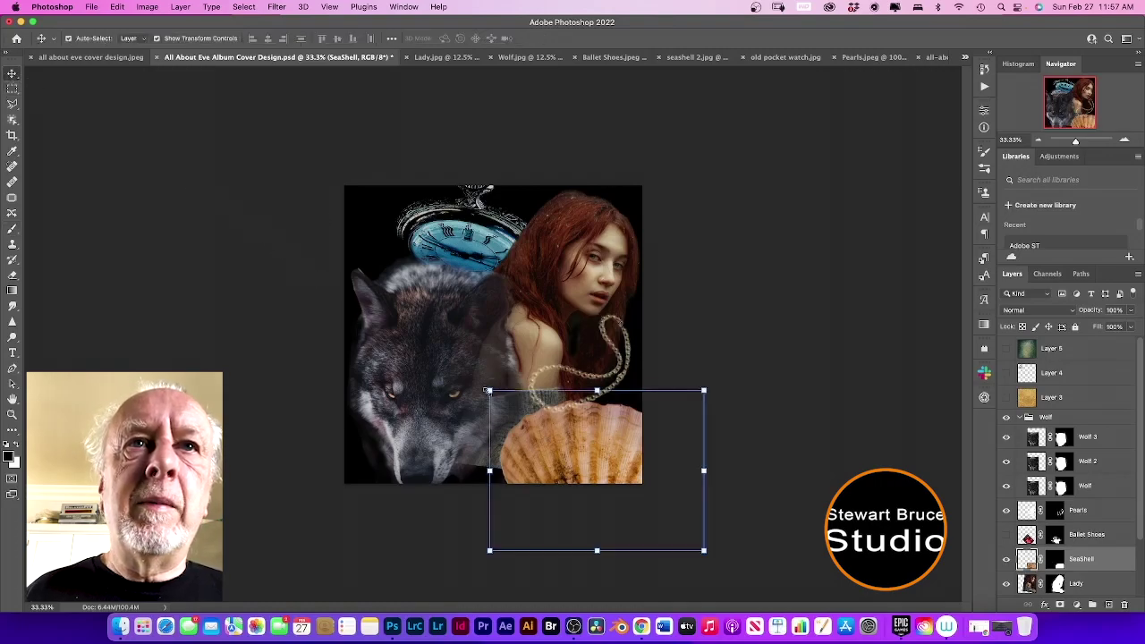
pyautogui.moveTo(487, 391); pyautogui.dragTo(506, 398)
pyautogui.moveTo(572, 453); pyautogui.dragTo(567, 438)
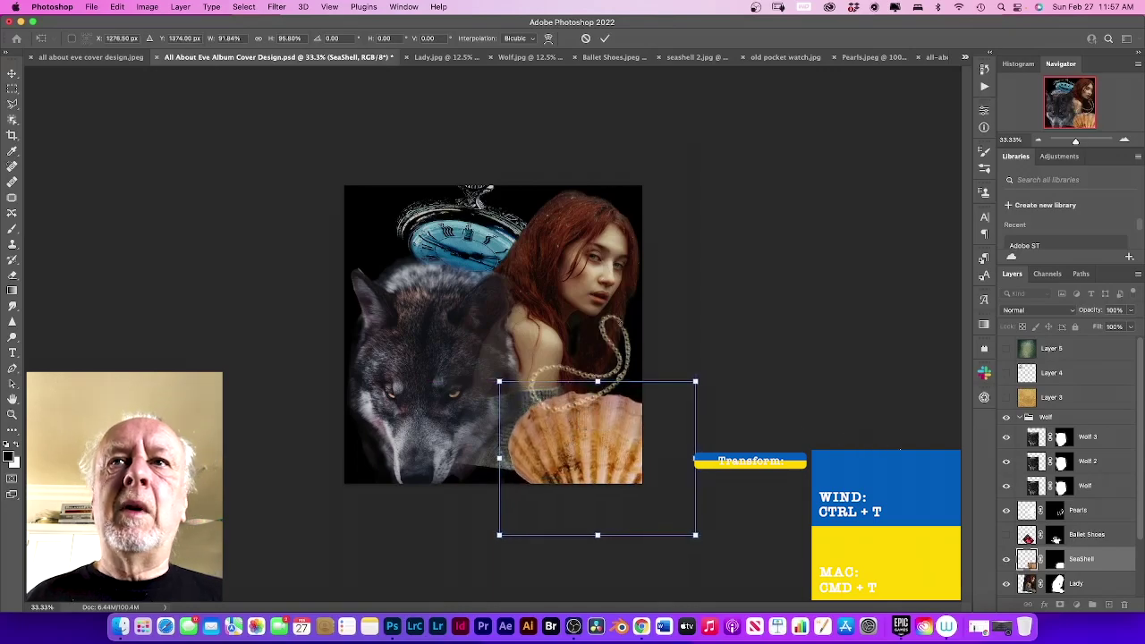
pyautogui.click(605, 38)
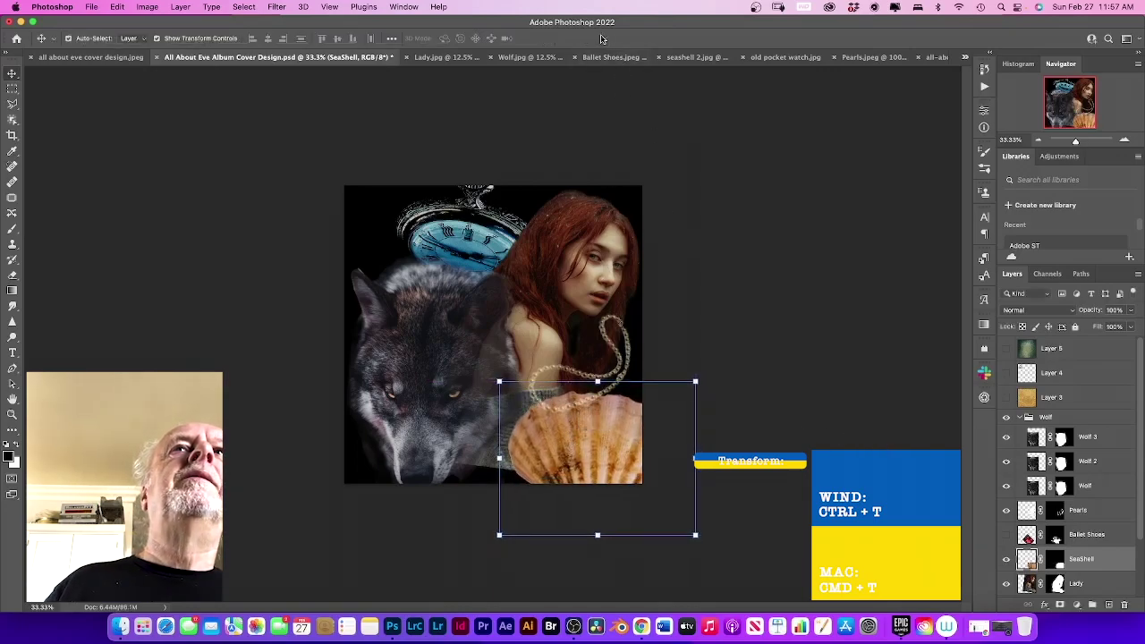
# - Make the Ballet Shoes layer visible and move it above the Wolf group in the layer order
pyautogui.click(1025, 536)
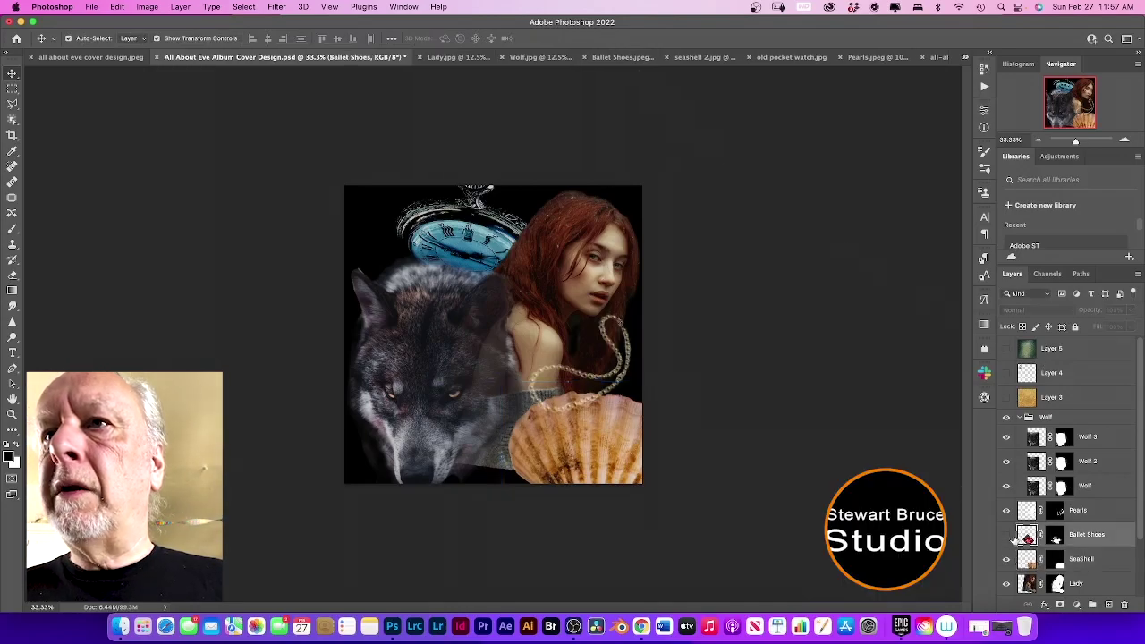
pyautogui.click(1006, 536)
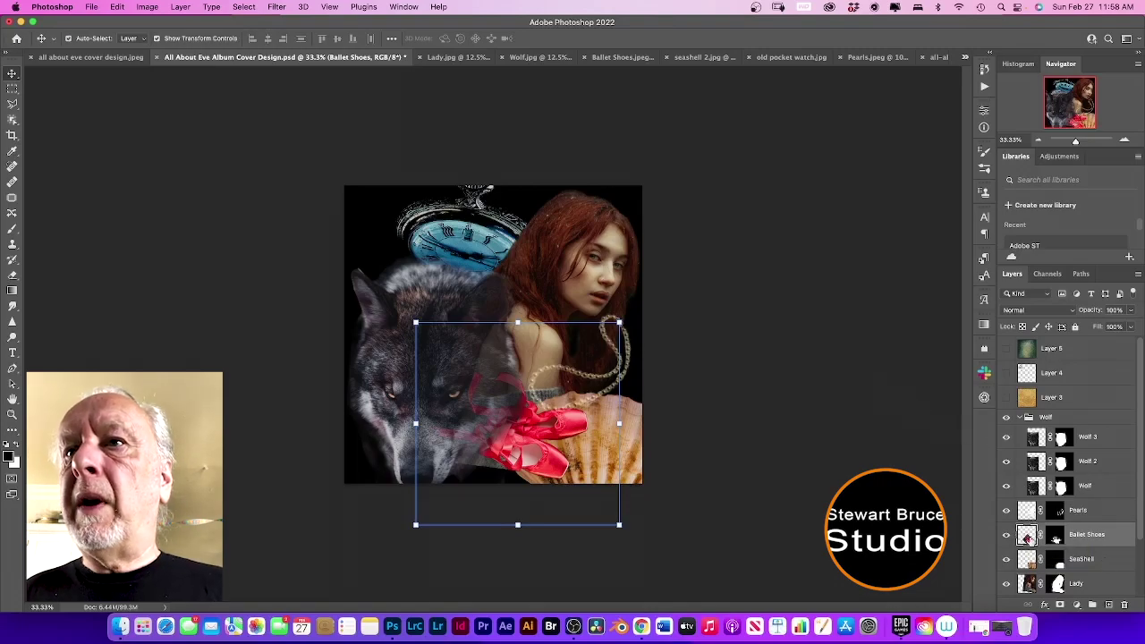
pyautogui.moveTo(1027, 537); pyautogui.dragTo(1029, 417)
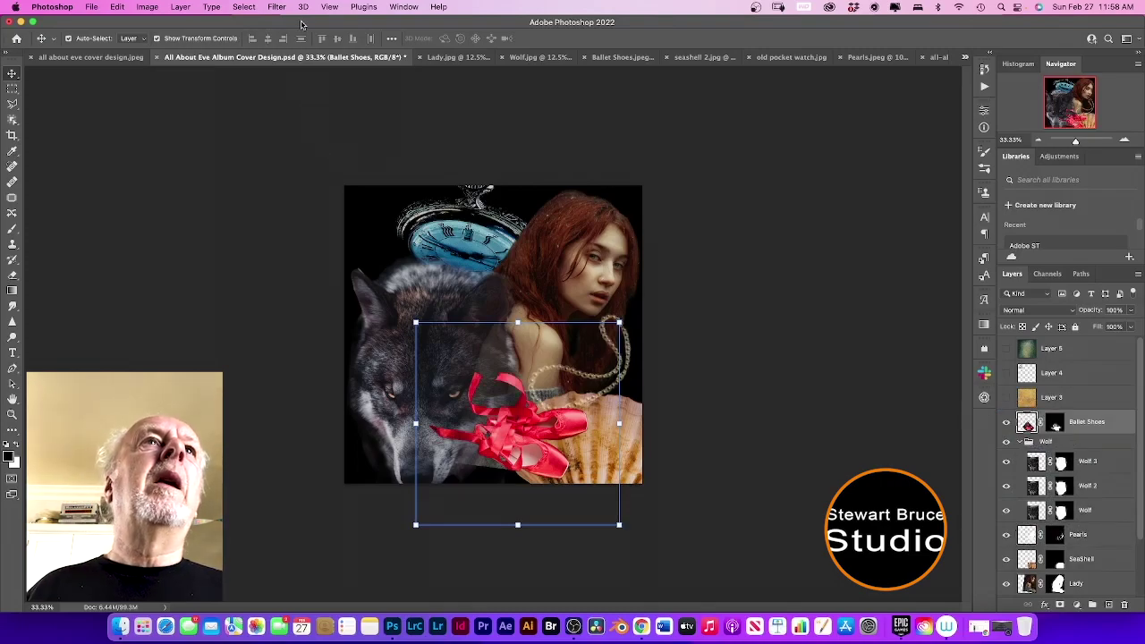
# - Open the Ballet Shoes image in the Camera Raw Filter and set Highlights -49, Exposure -0.70 and Shadows -24
pyautogui.click(277, 7)
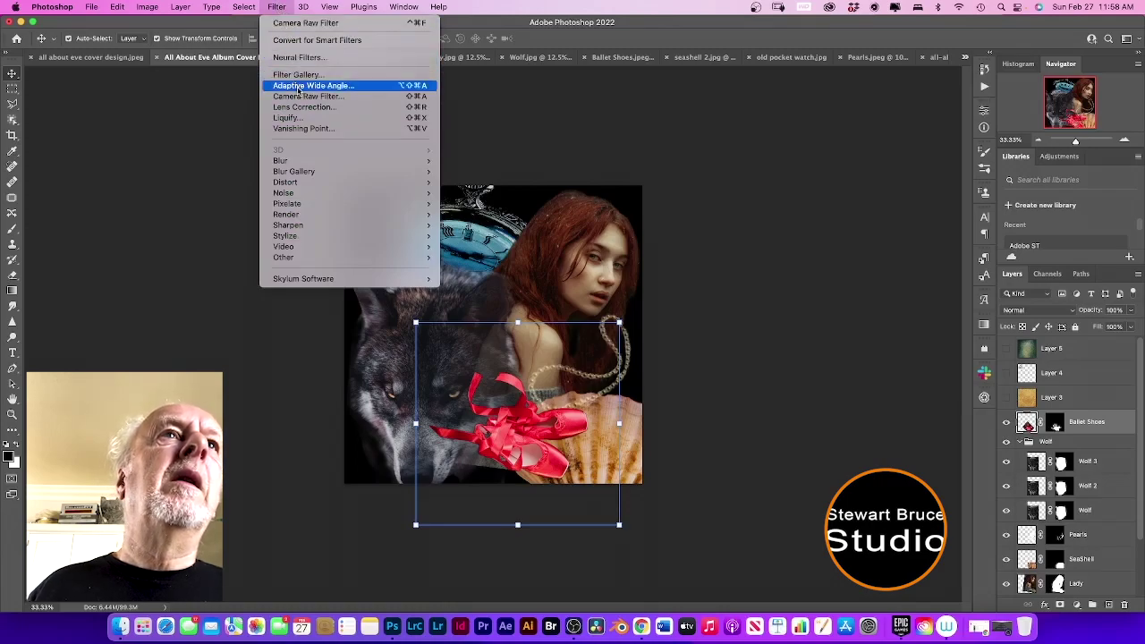
pyautogui.click(302, 96)
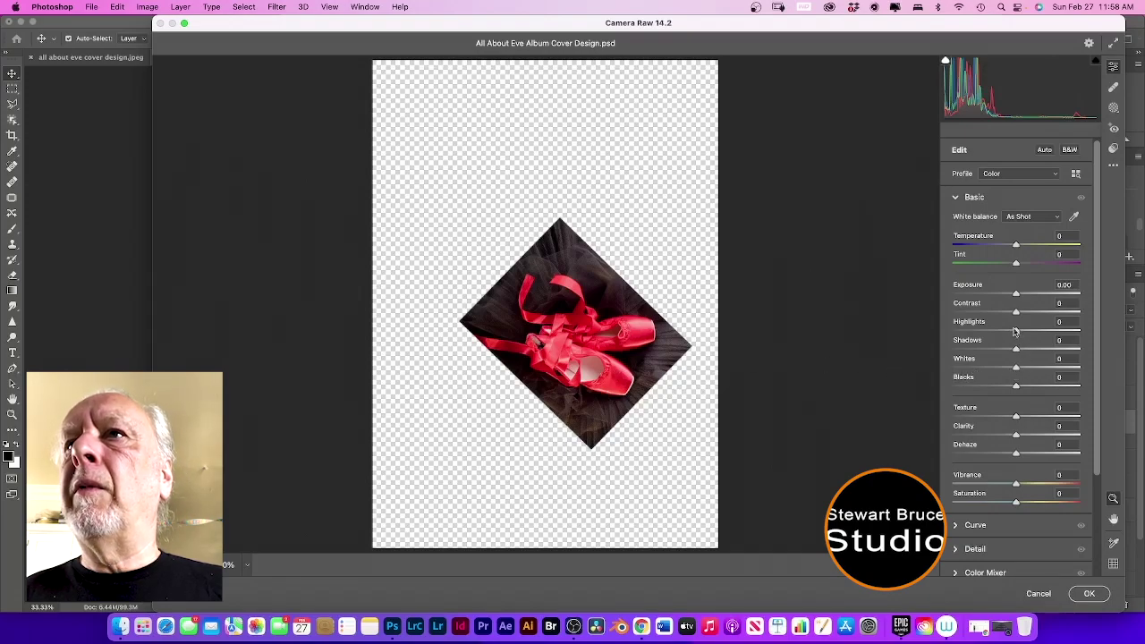
pyautogui.moveTo(1018, 333); pyautogui.dragTo(1007, 296)
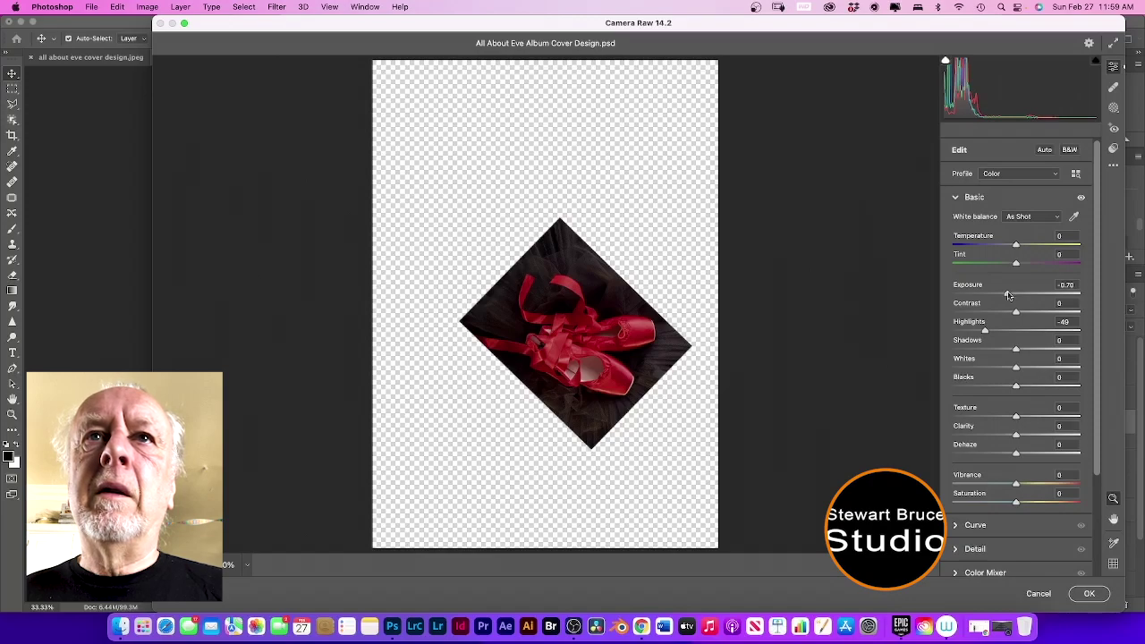
pyautogui.moveTo(1015, 349); pyautogui.dragTo(1002, 347)
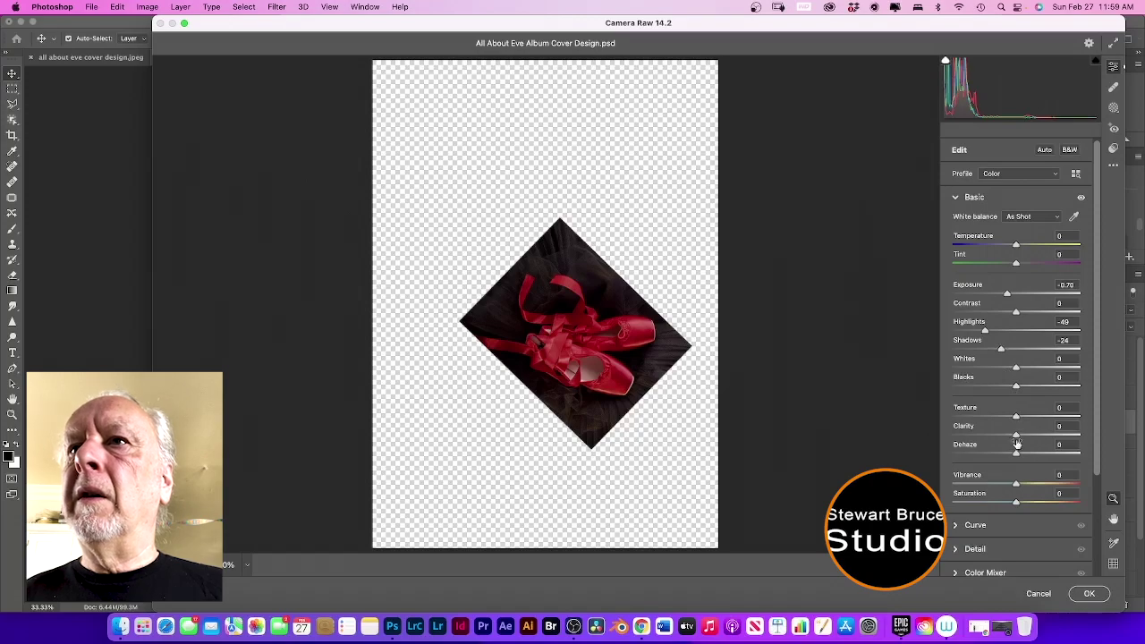
# - Set the ballet shoes' Texture to +29, Temperature -16, Vibrance -2 and Saturation +1, and apply the filter
pyautogui.moveTo(1015, 418)
pyautogui.mouseDown()
pyautogui.moveTo(1003, 417)
pyautogui.moveTo(1035, 418)
pyautogui.mouseUp()
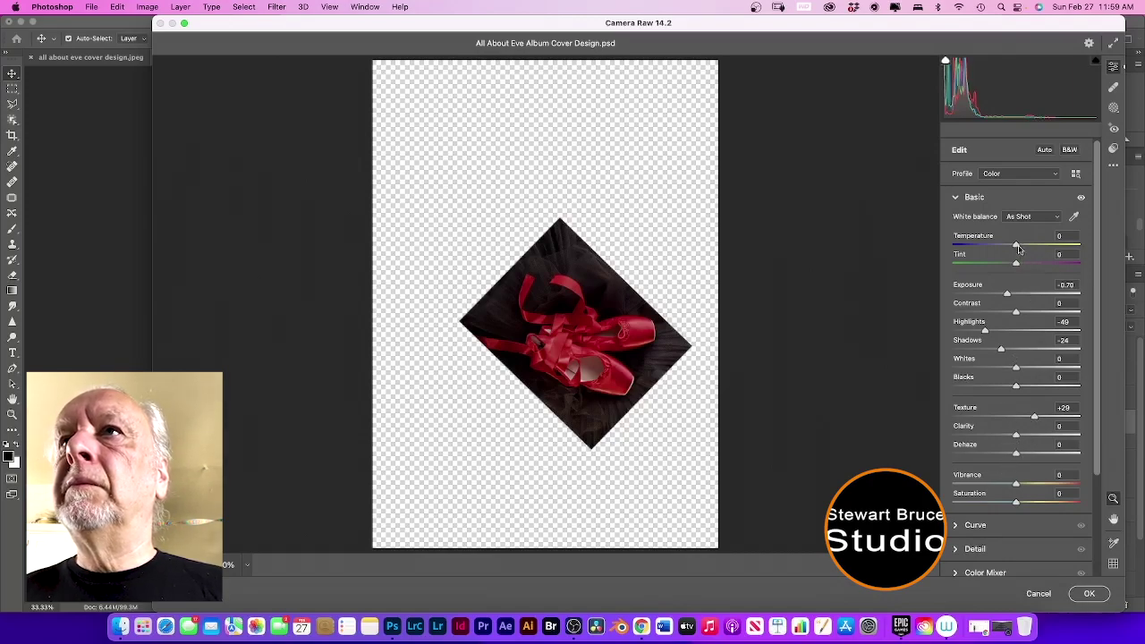
pyautogui.moveTo(1017, 245)
pyautogui.mouseDown()
pyautogui.moveTo(1027, 246)
pyautogui.moveTo(1005, 247)
pyautogui.mouseUp()
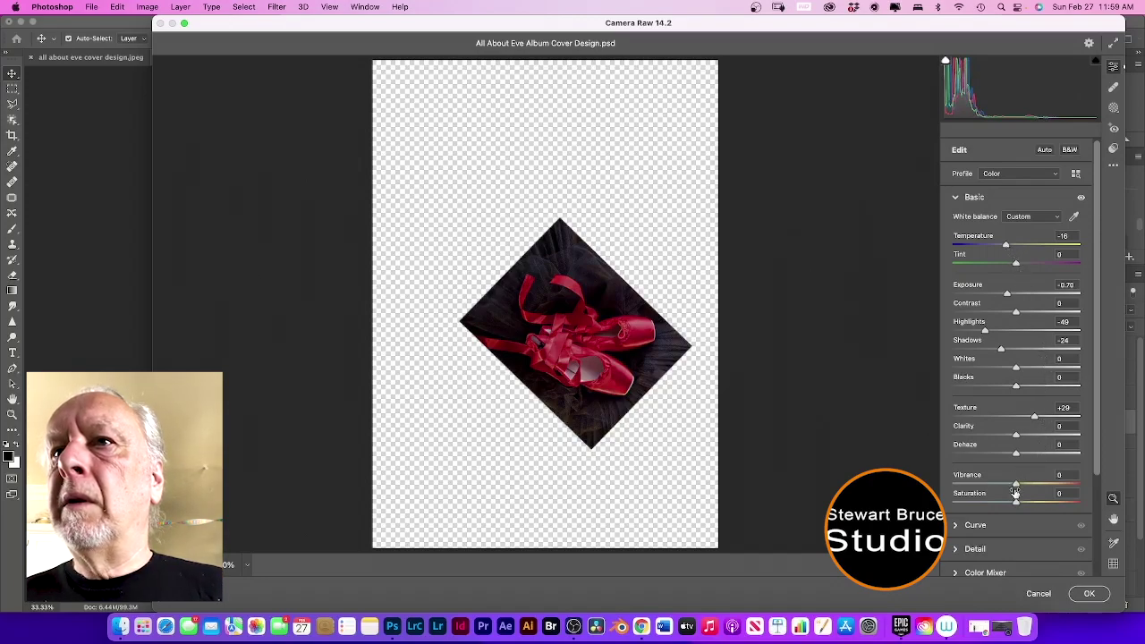
pyautogui.moveTo(1017, 486)
pyautogui.mouseDown()
pyautogui.moveTo(1045, 486)
pyautogui.moveTo(1016, 483)
pyautogui.moveTo(1036, 504)
pyautogui.moveTo(1014, 501)
pyautogui.mouseUp()
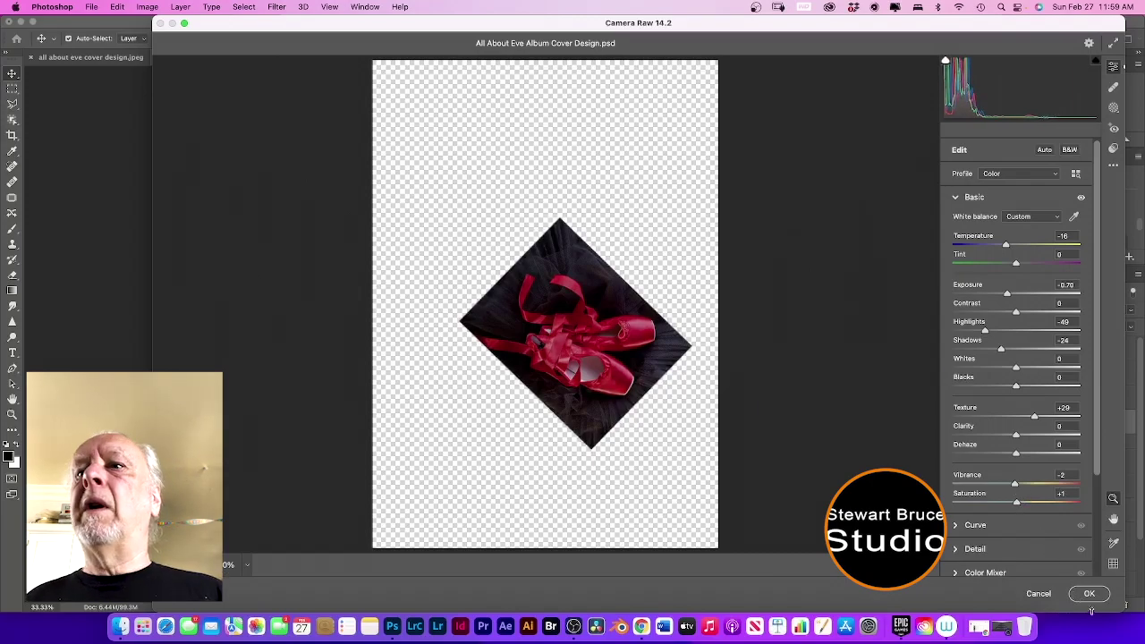
pyautogui.click(1090, 595)
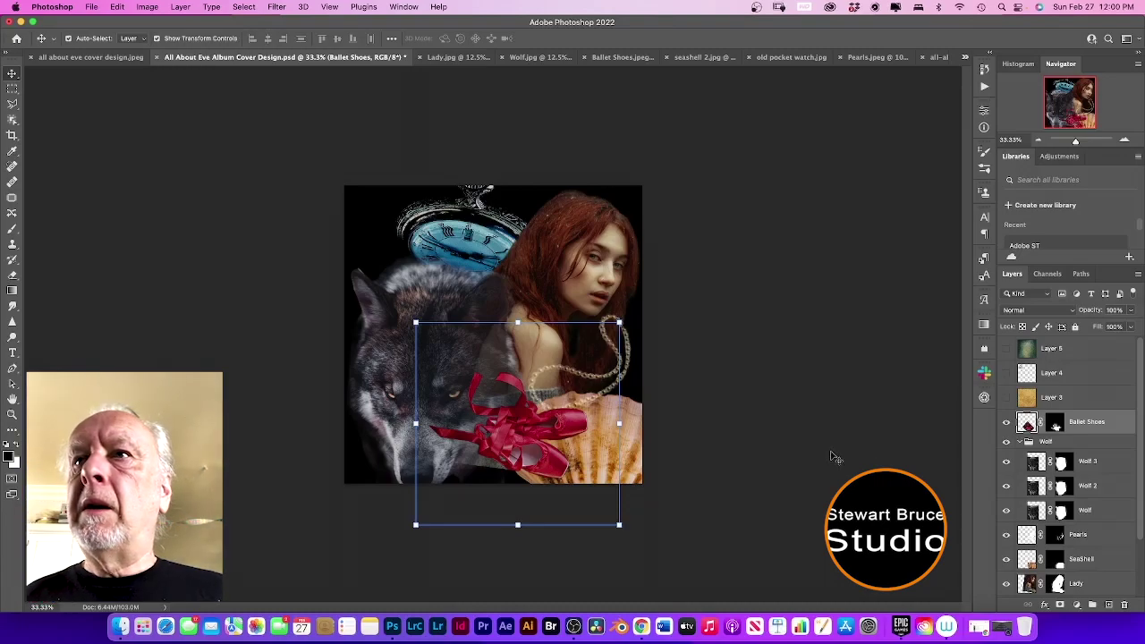
# - Make Layer 3 visible and rename it as Yellows Background
pyautogui.click(1052, 399)
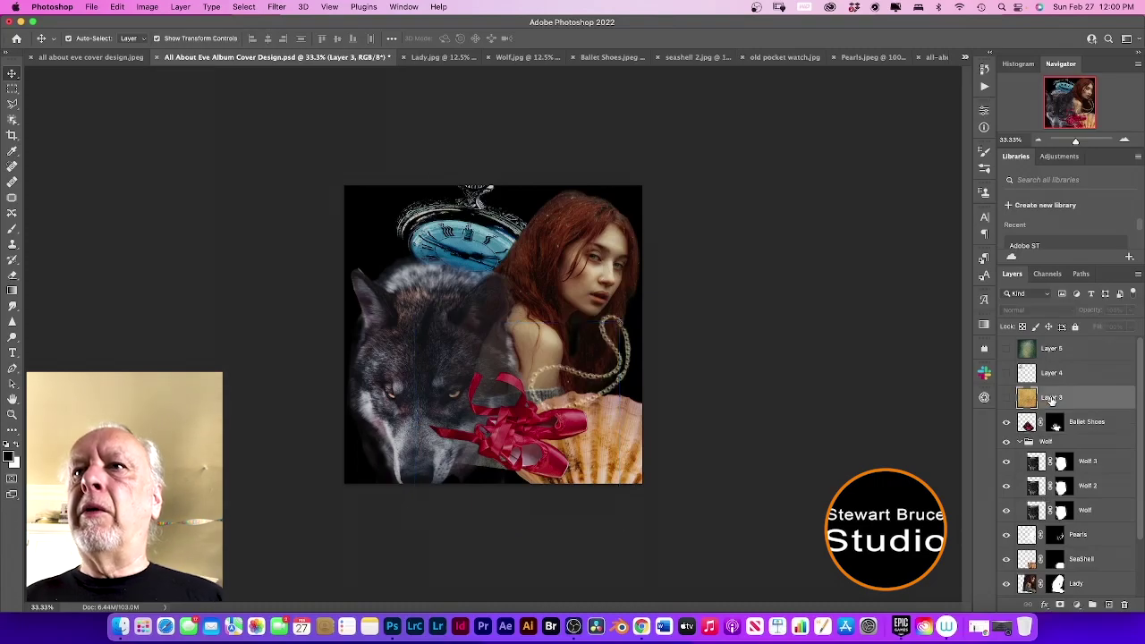
pyautogui.press('o')
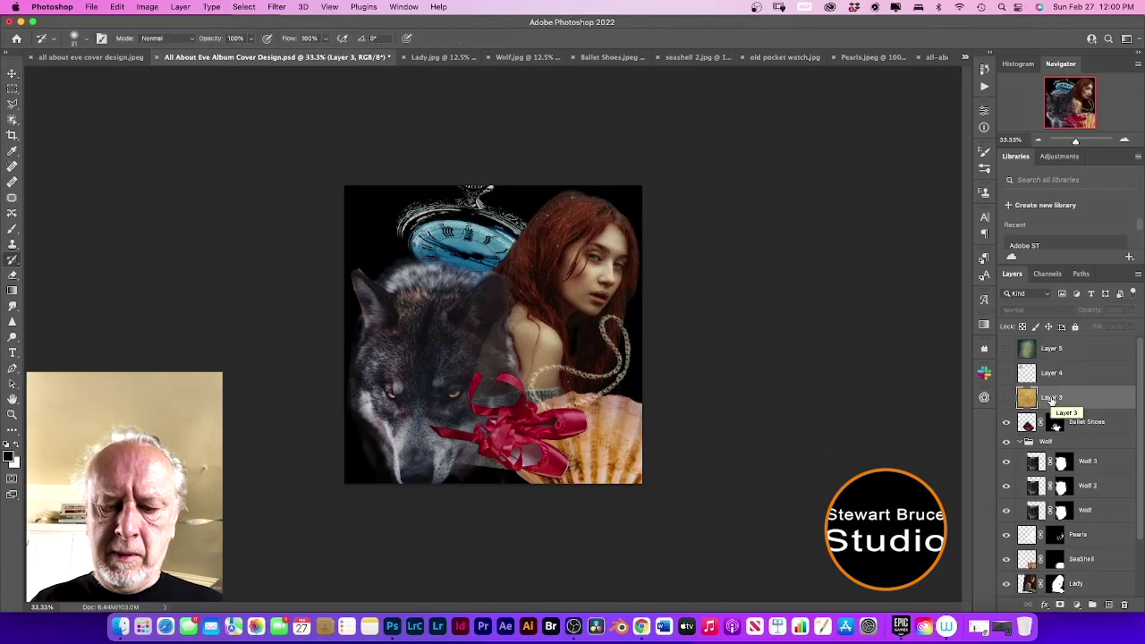
pyautogui.press('w')
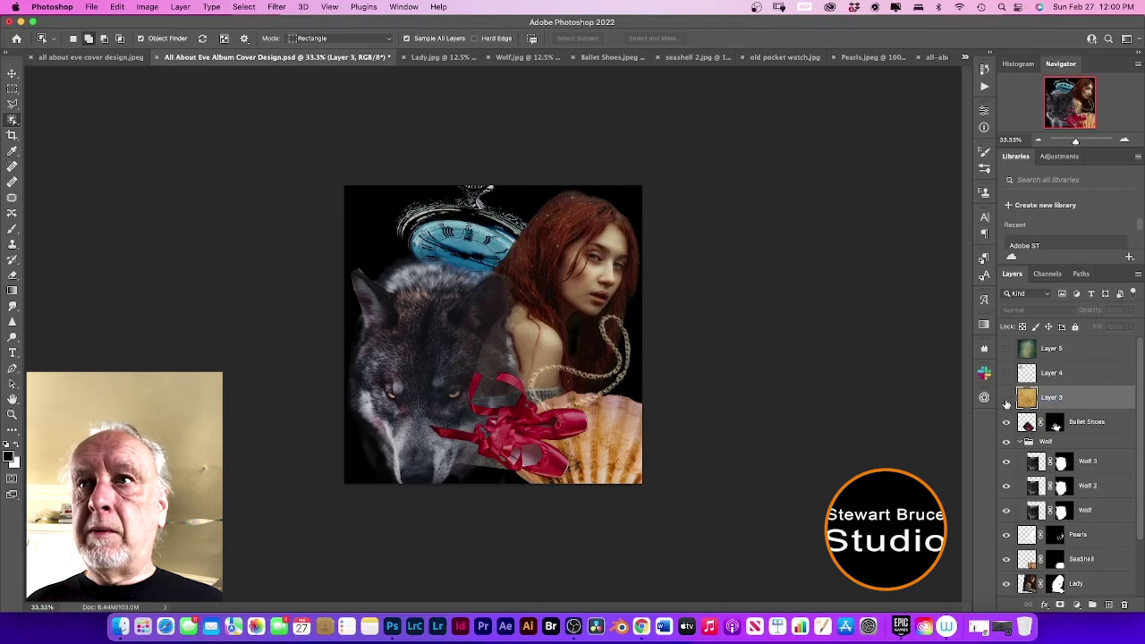
pyautogui.click(1006, 399)
pyautogui.doubleClick(1052, 398)
pyautogui.write('T')
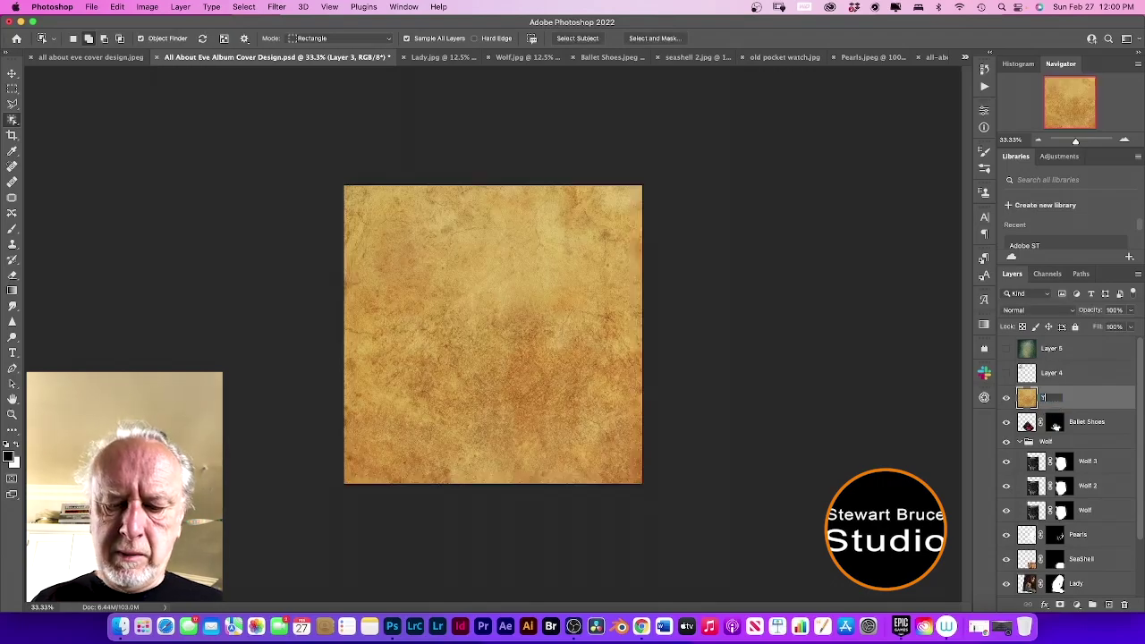
pyautogui.write('ellows Background')
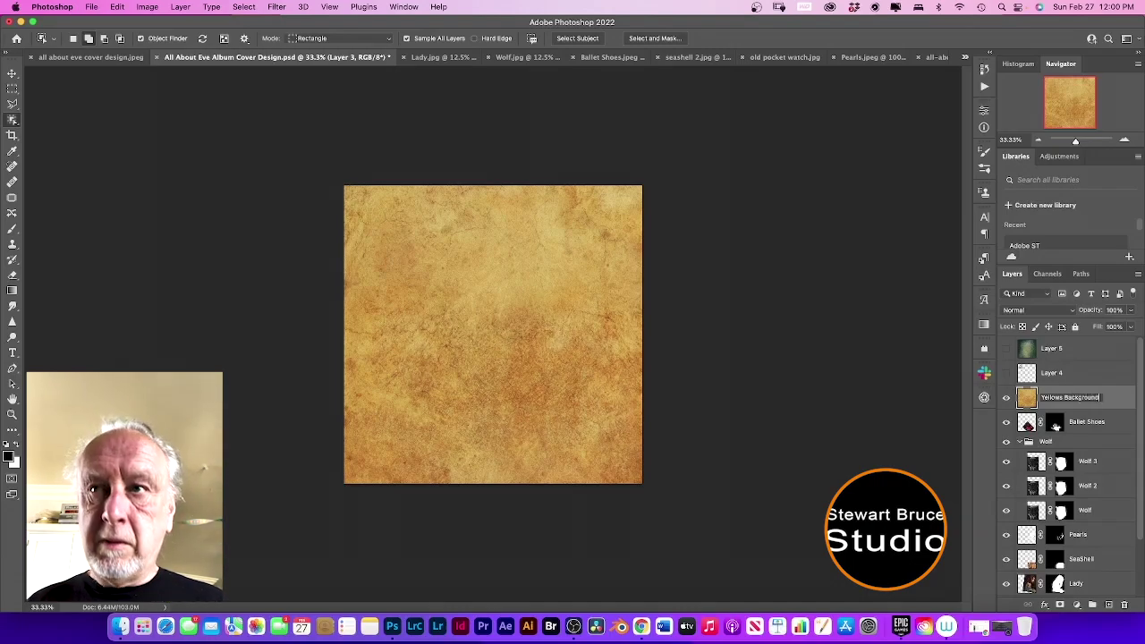
pyautogui.press('Return')
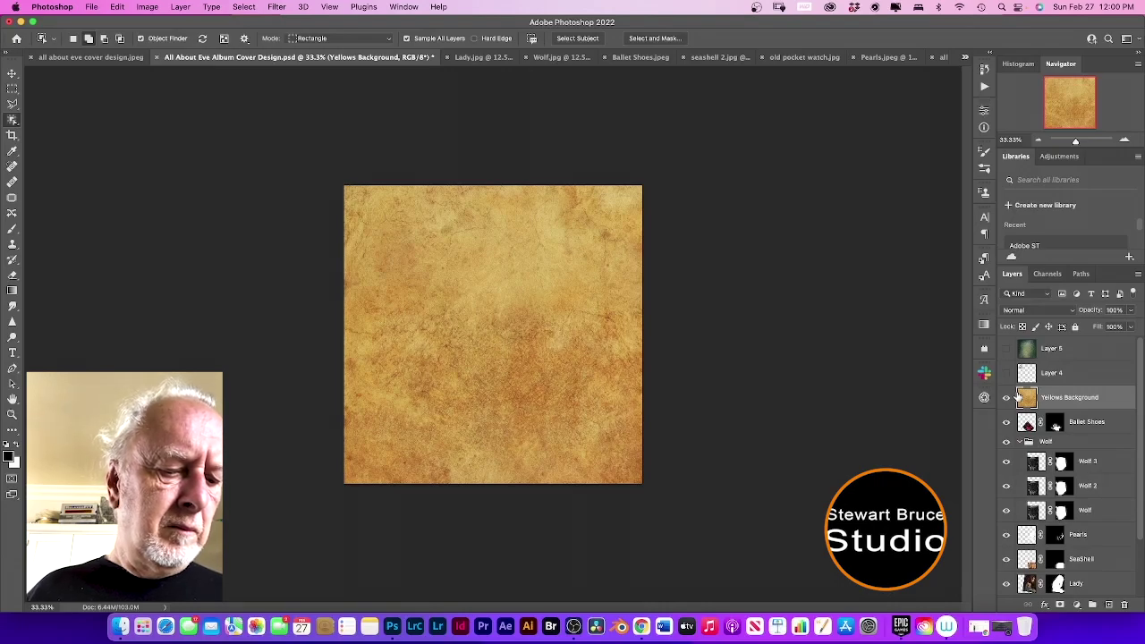
# - Set the Yellows Background layer to Overlay blend mode and hide the layer
pyautogui.click(1074, 311)
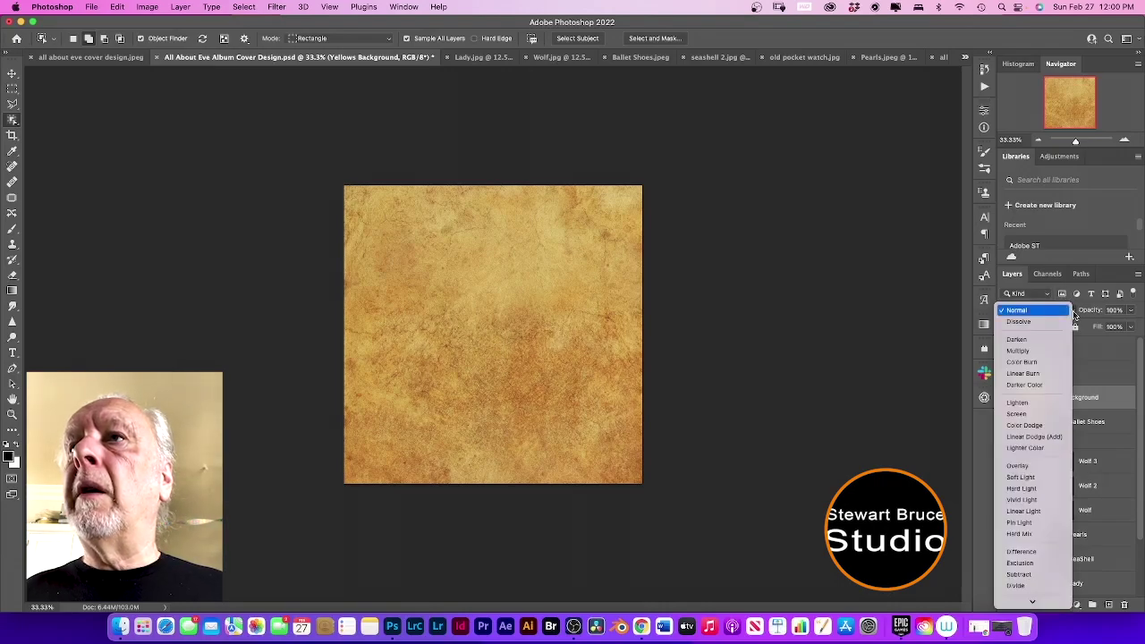
pyautogui.click(1038, 467)
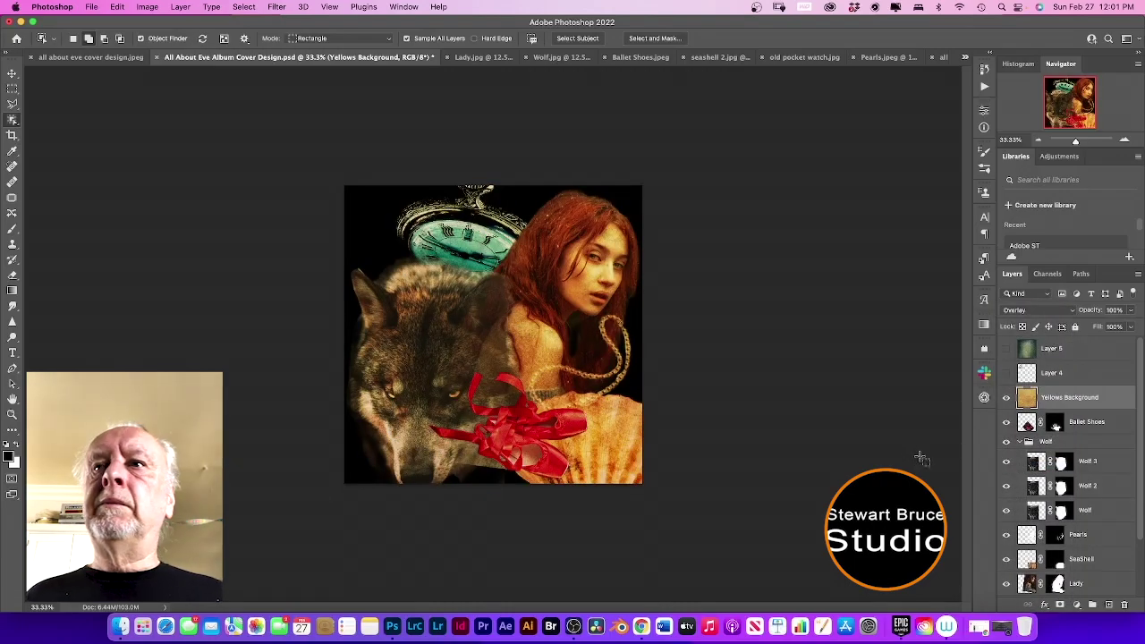
pyautogui.click(1005, 397)
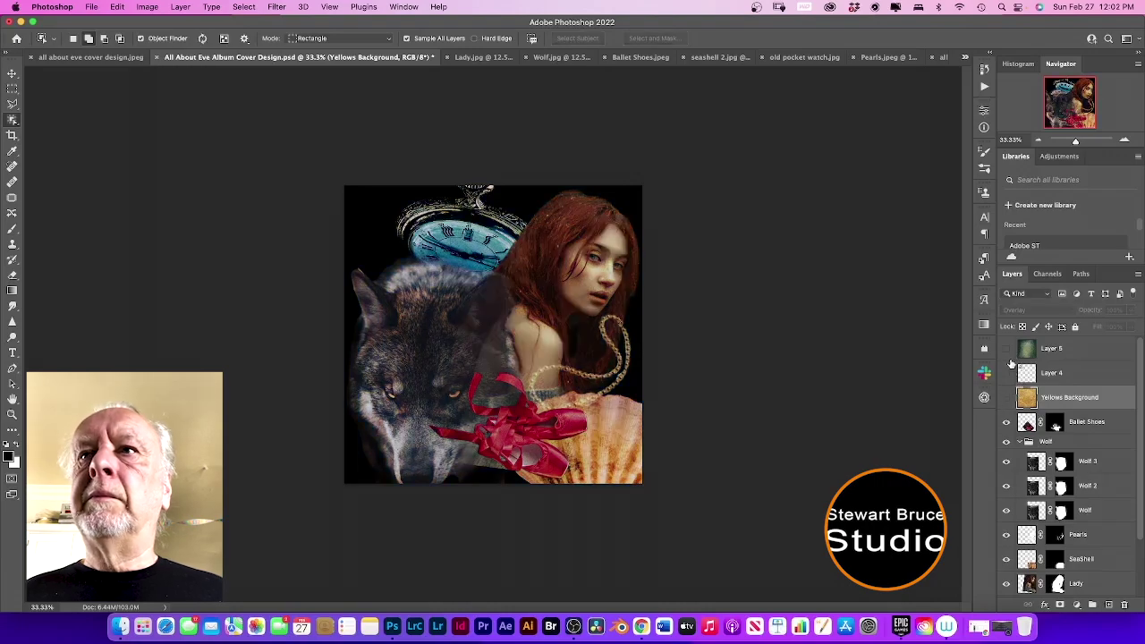
# - Make the green textured Layer 5 visible and rename it as Green Yellow Backbround
pyautogui.click(1007, 349)
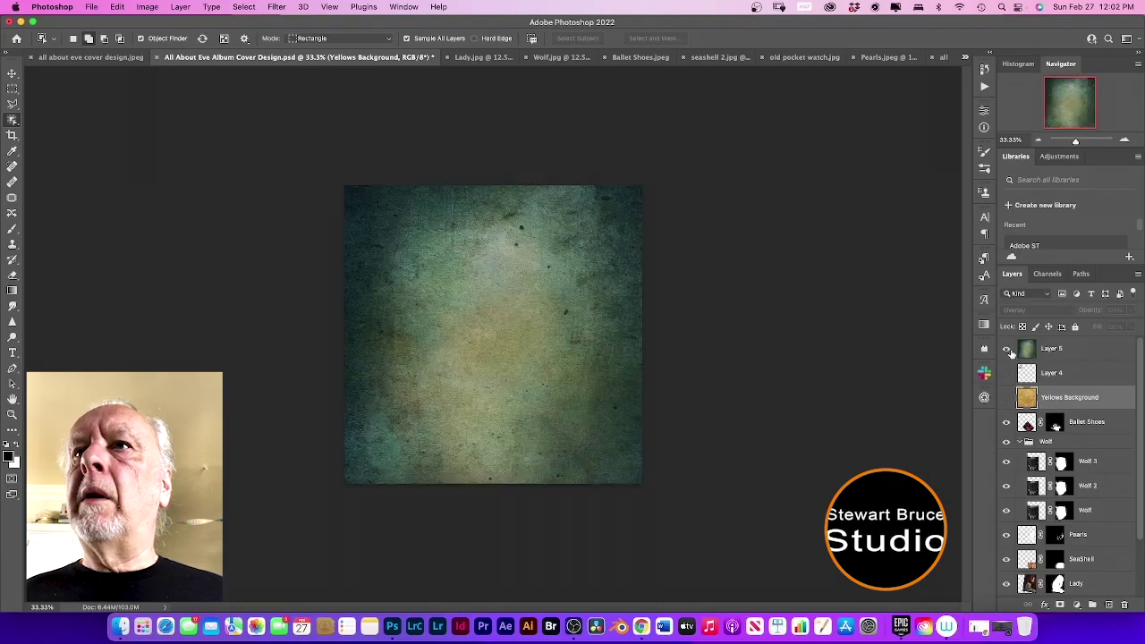
pyautogui.click(1027, 350)
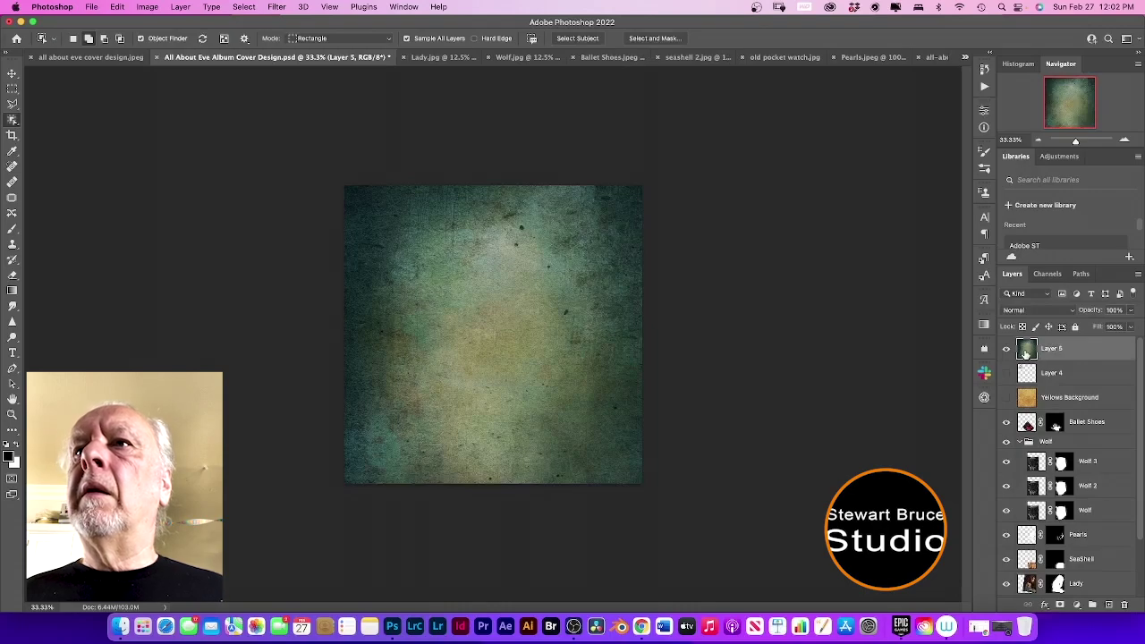
pyautogui.doubleClick(1054, 349)
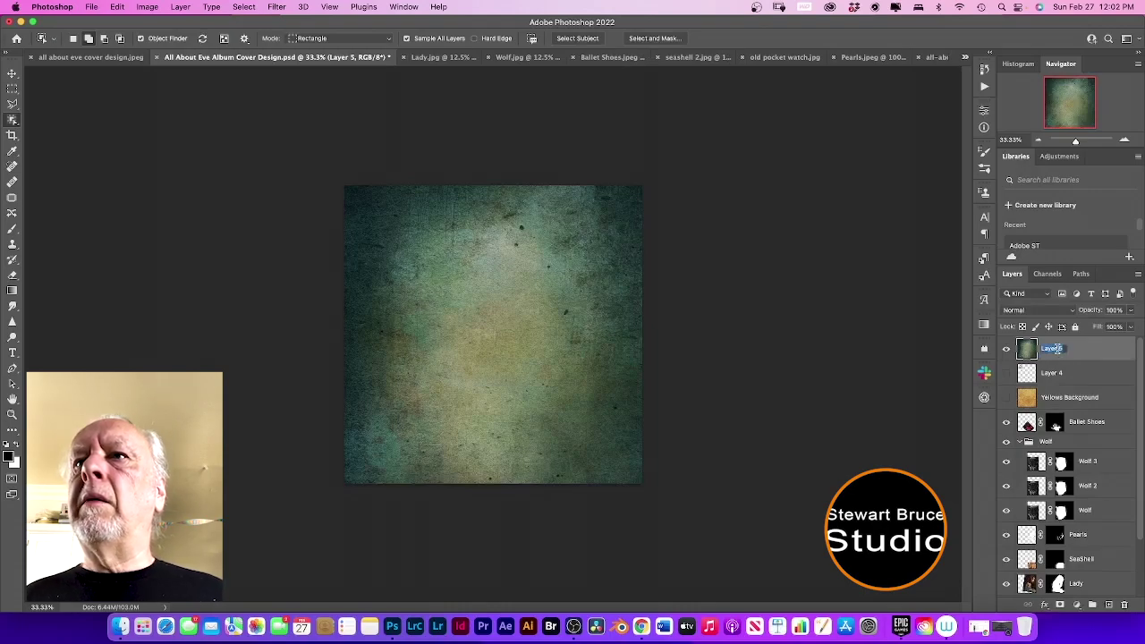
pyautogui.write('Green Yellow Back')
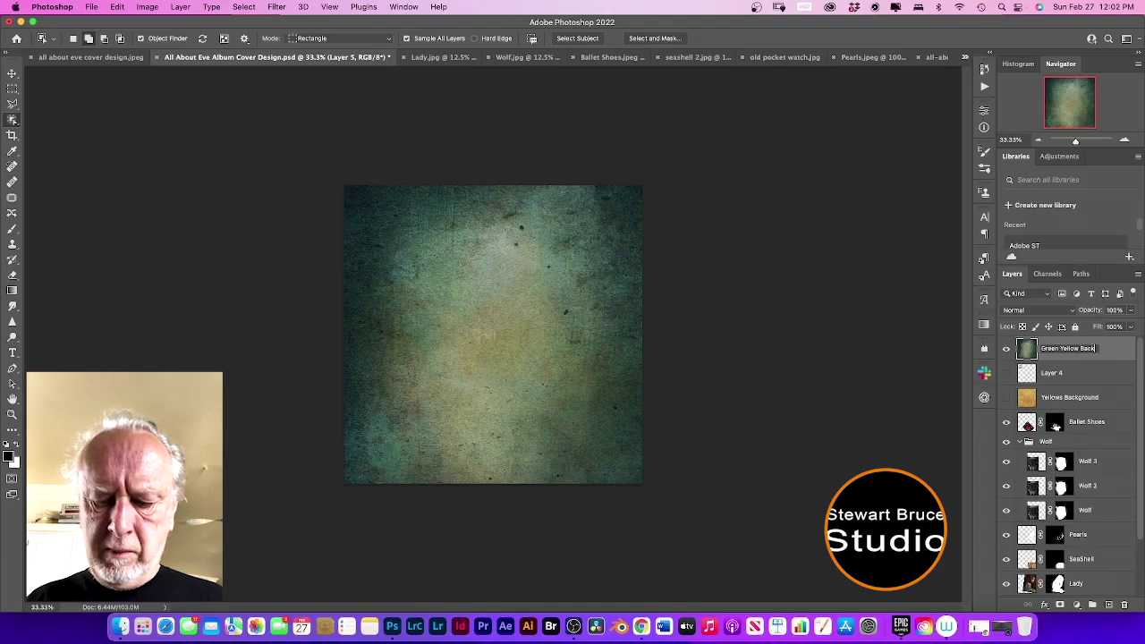
pyautogui.write('d')
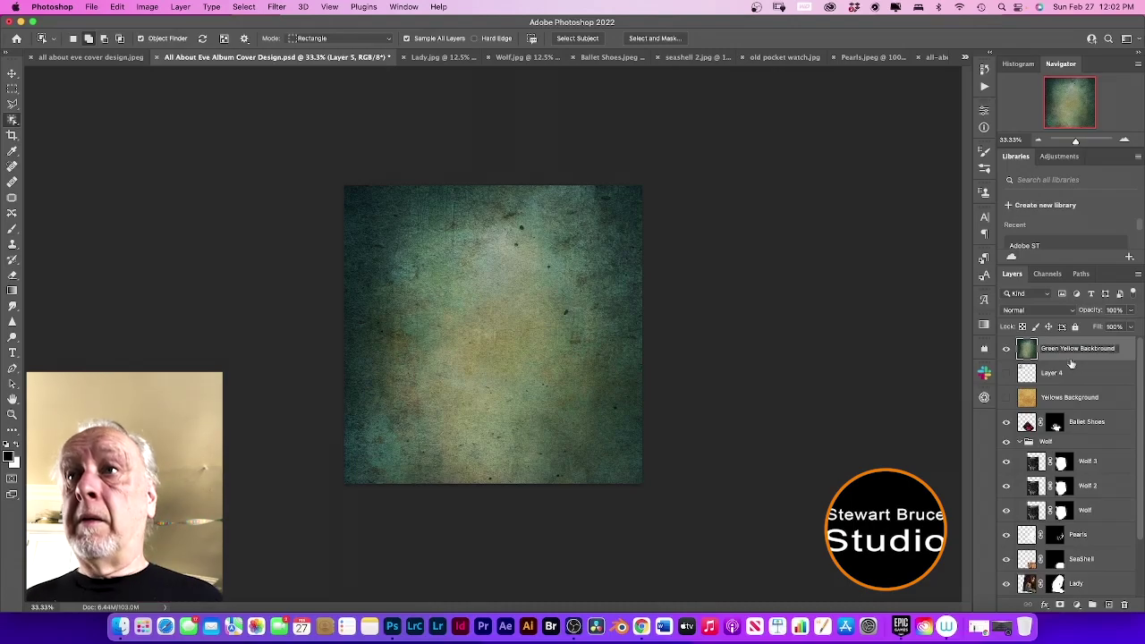
pyautogui.click(1128, 353)
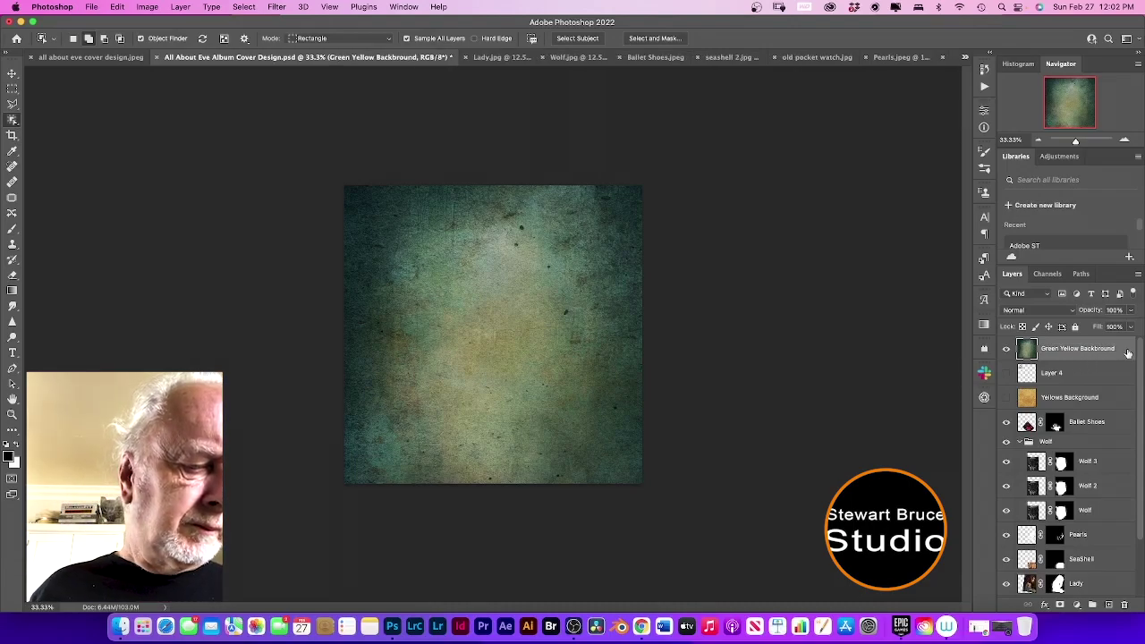
# - Set the Green Yellow Backbround layer to Overlay blend mode and add a layer mask to it
pyautogui.click(1072, 312)
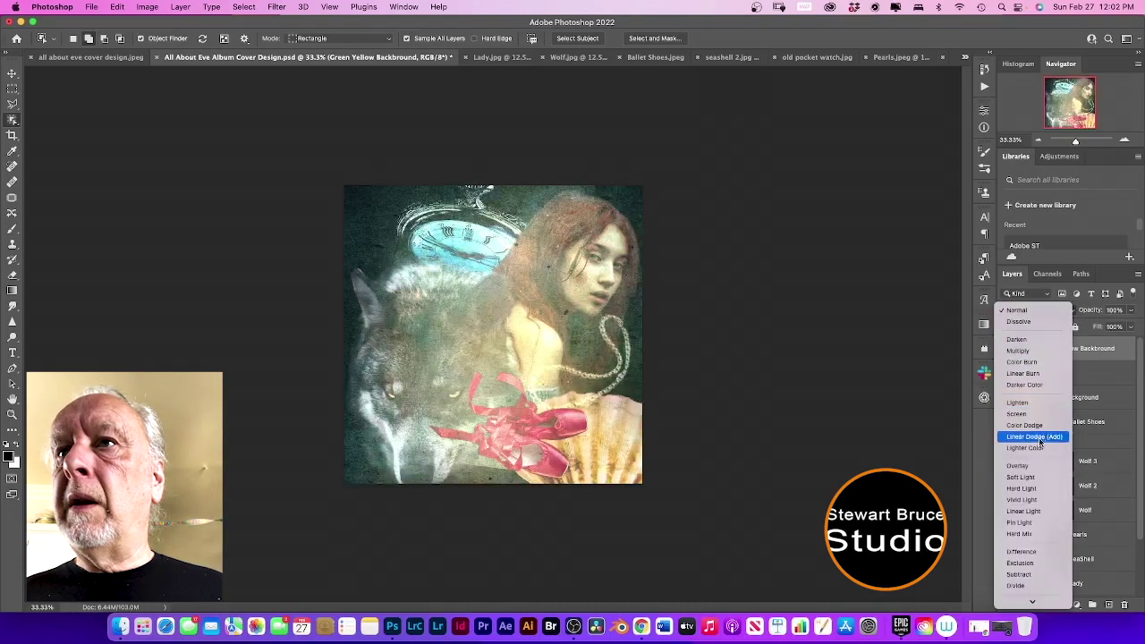
pyautogui.click(1033, 467)
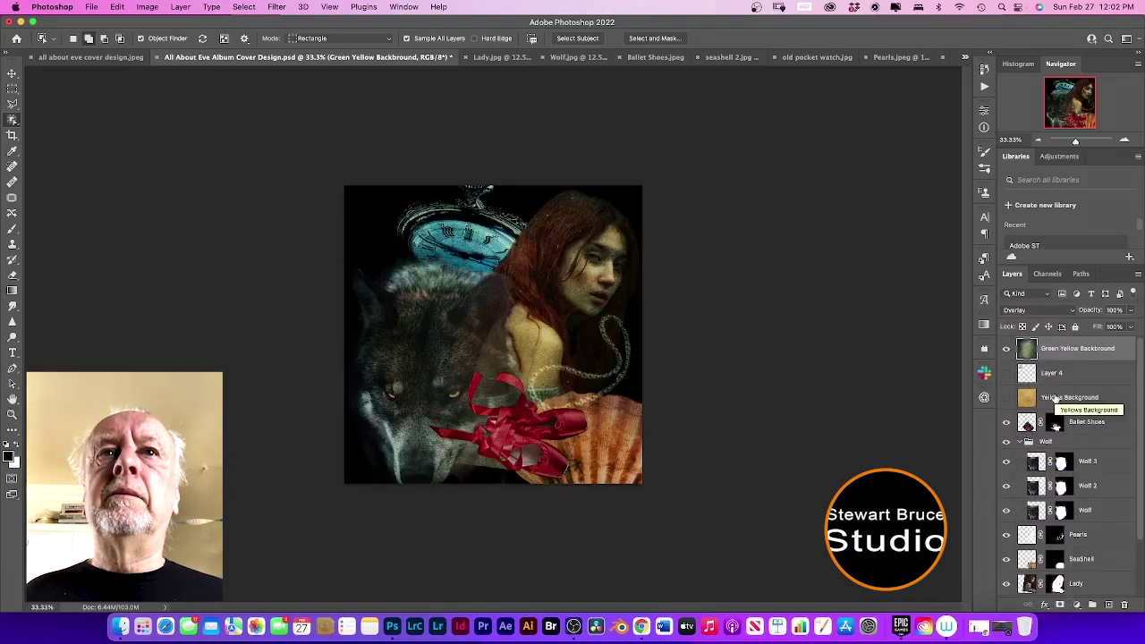
pyautogui.click(1060, 606)
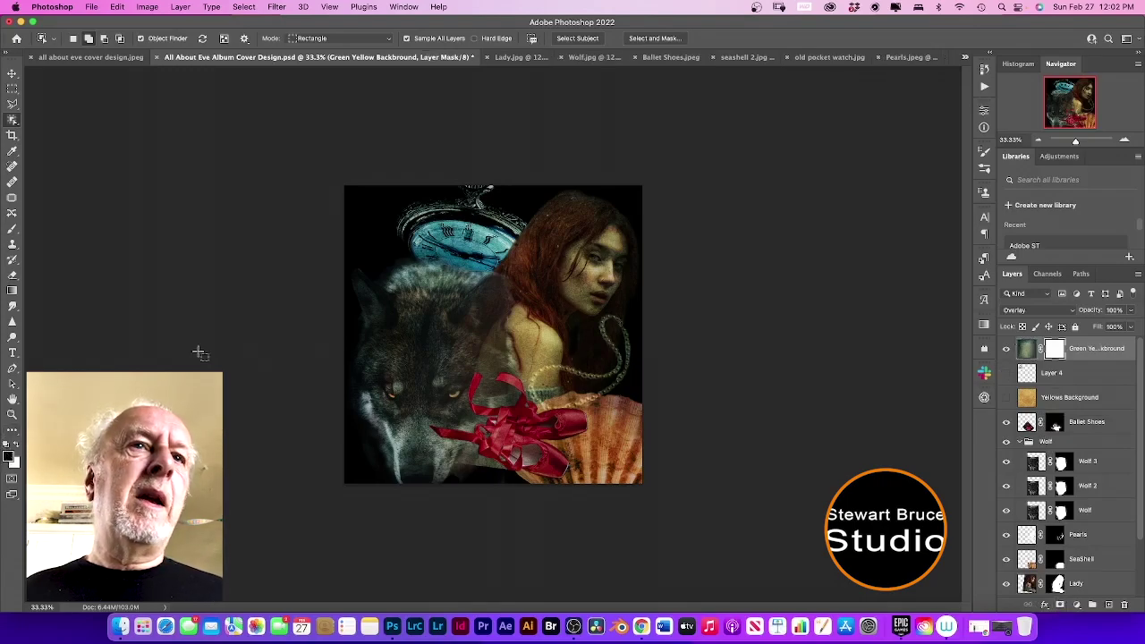
# - Paint black with an enlarged brush on the Green Yellow Backbround mask to clear the texture from the woman's face
pyautogui.click(13, 230)
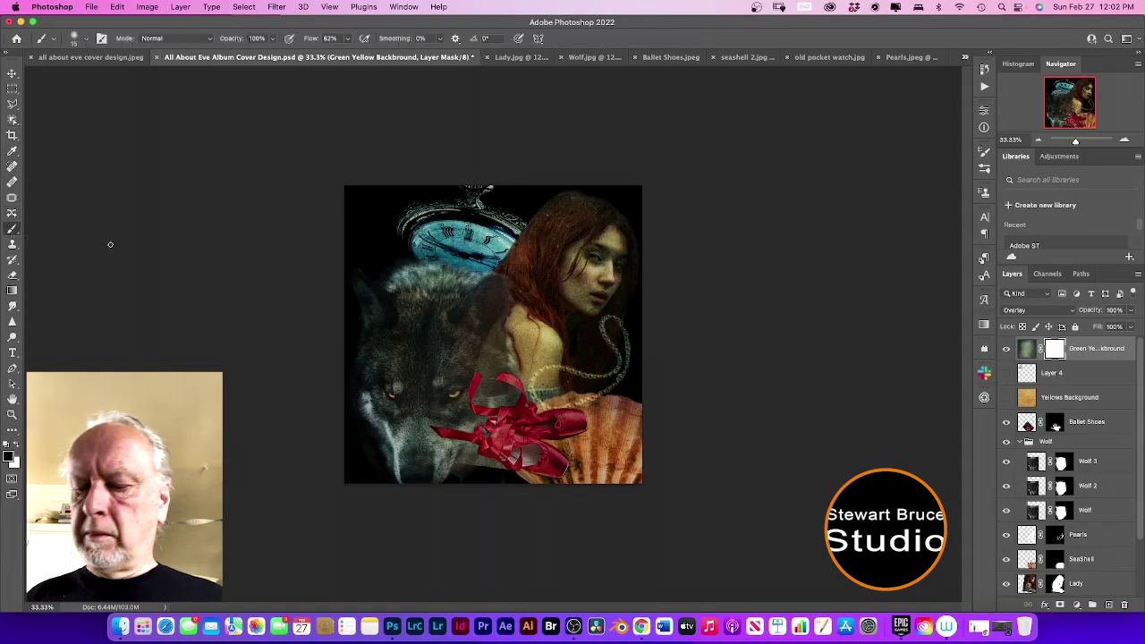
pyautogui.press(']')
pyautogui.press(']')
pyautogui.press(']')
pyautogui.press(']')
pyautogui.press(']')
pyautogui.press(']')
pyautogui.press(']')
pyautogui.press(']')
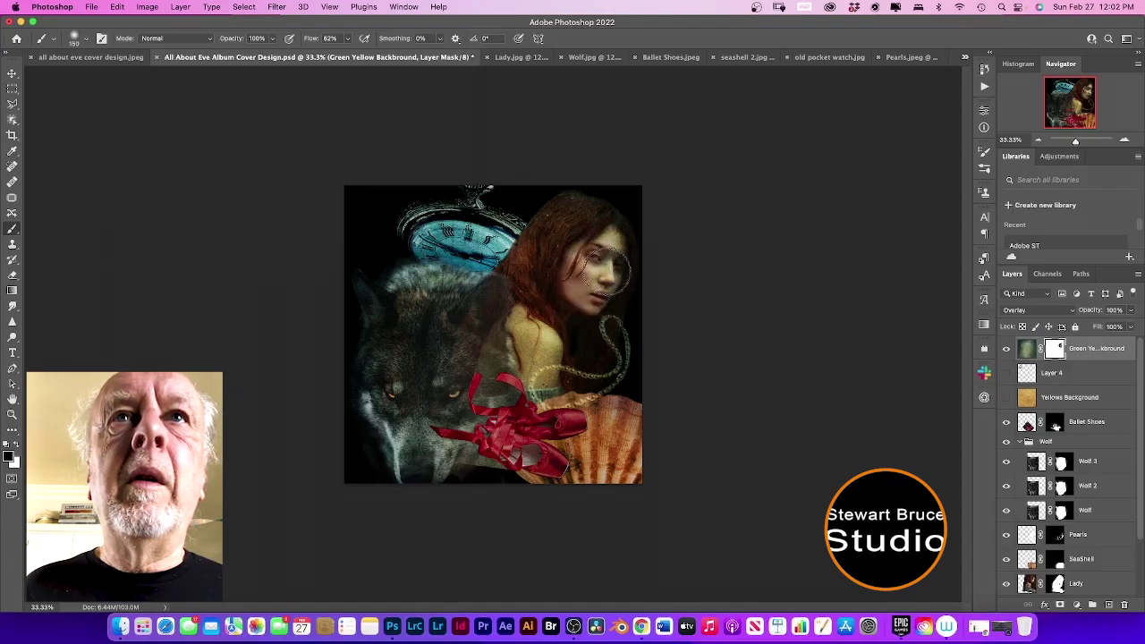
pyautogui.moveTo(608, 239); pyautogui.dragTo(600, 283)
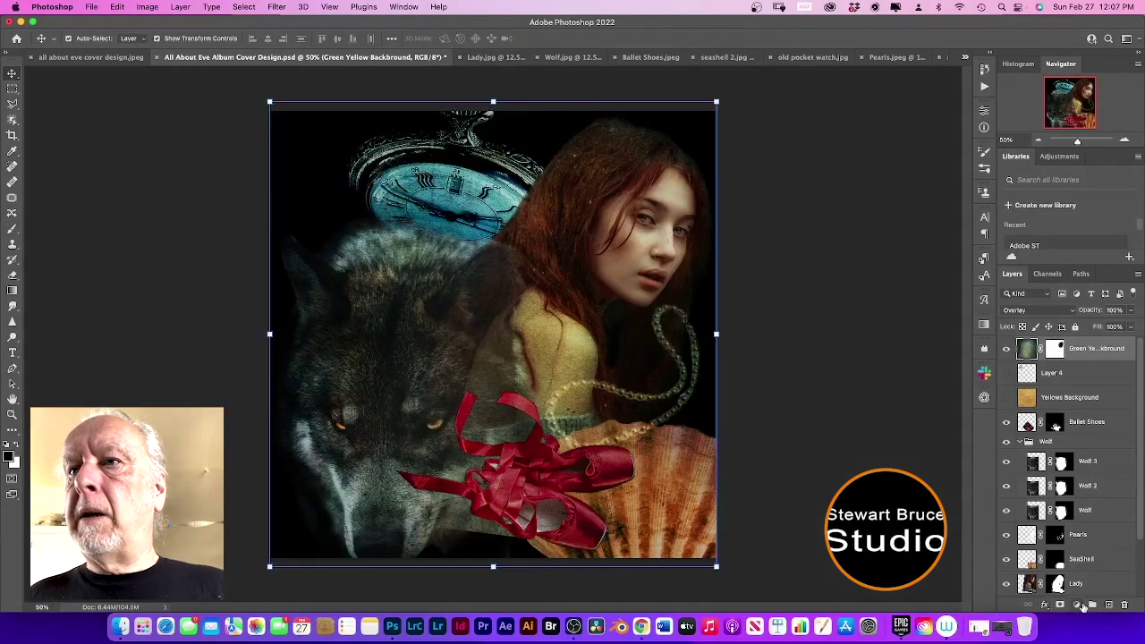
# - Add a new empty layer above Green Yellow Backbround and a Levels adjustment layer on top of it
pyautogui.click(1108, 605)
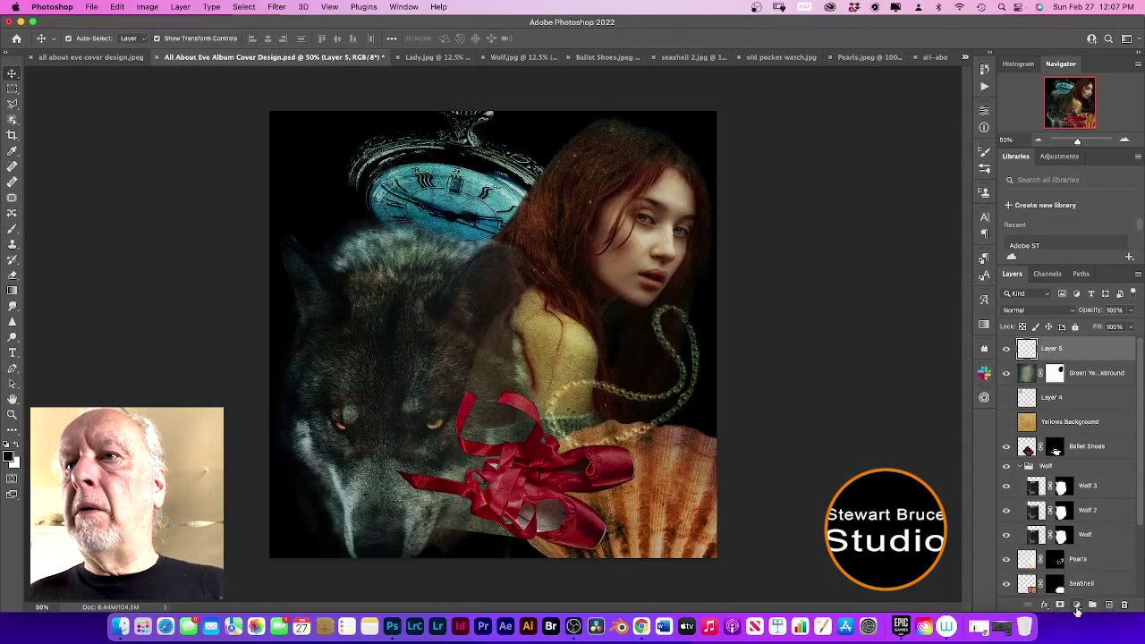
pyautogui.click(1076, 607)
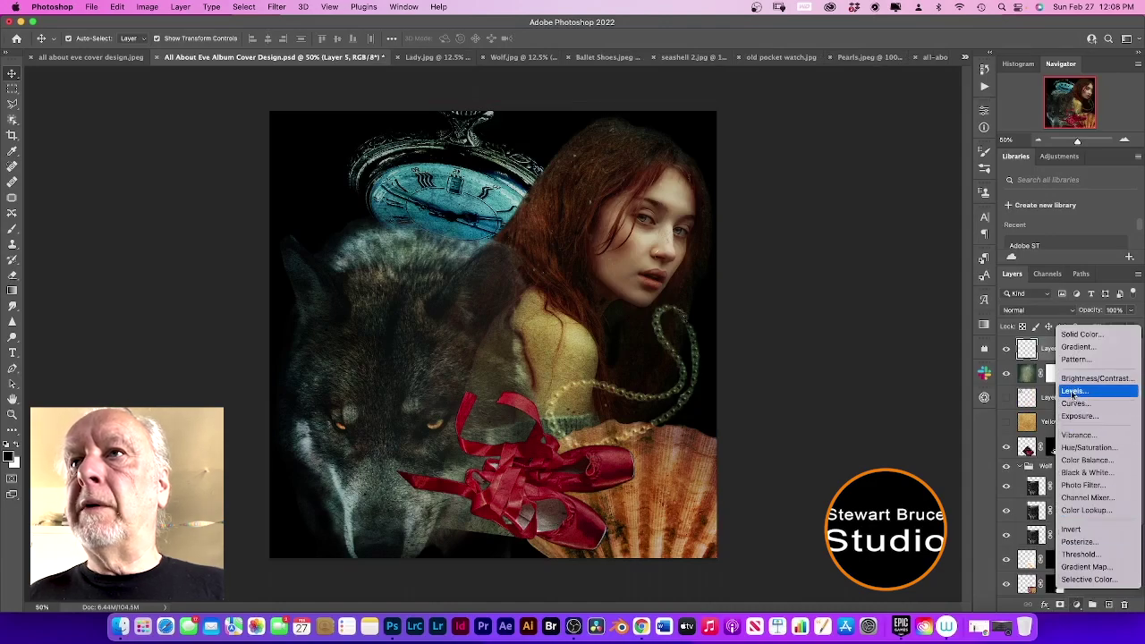
pyautogui.click(1073, 392)
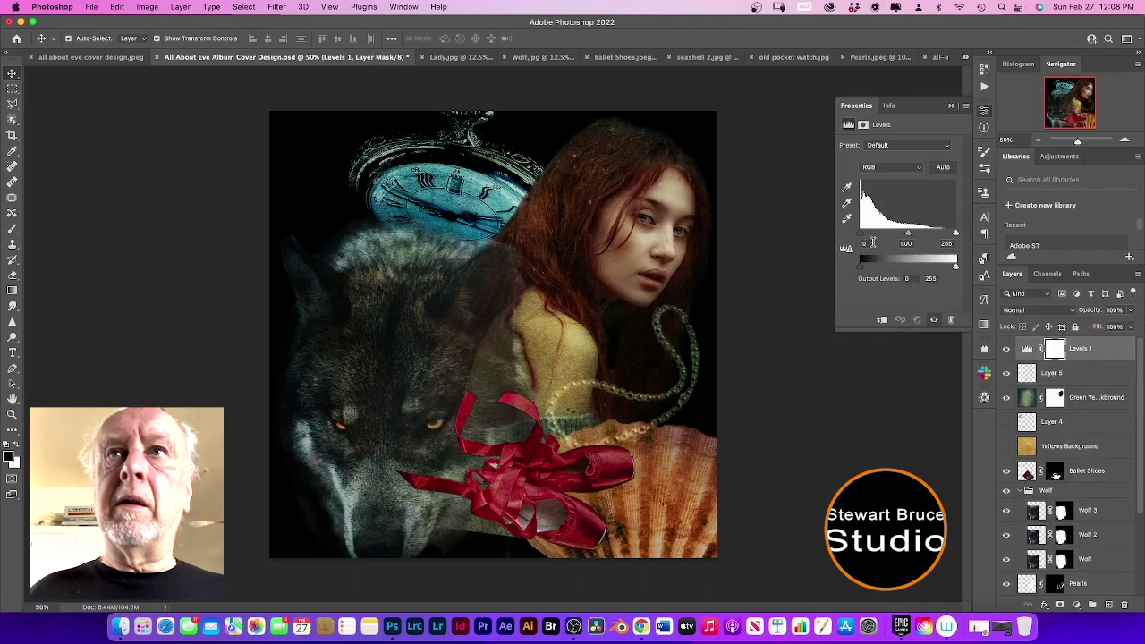
# - Set the Levels adjustment's midtone input to 1.27 and its white input to 174
pyautogui.click(909, 245)
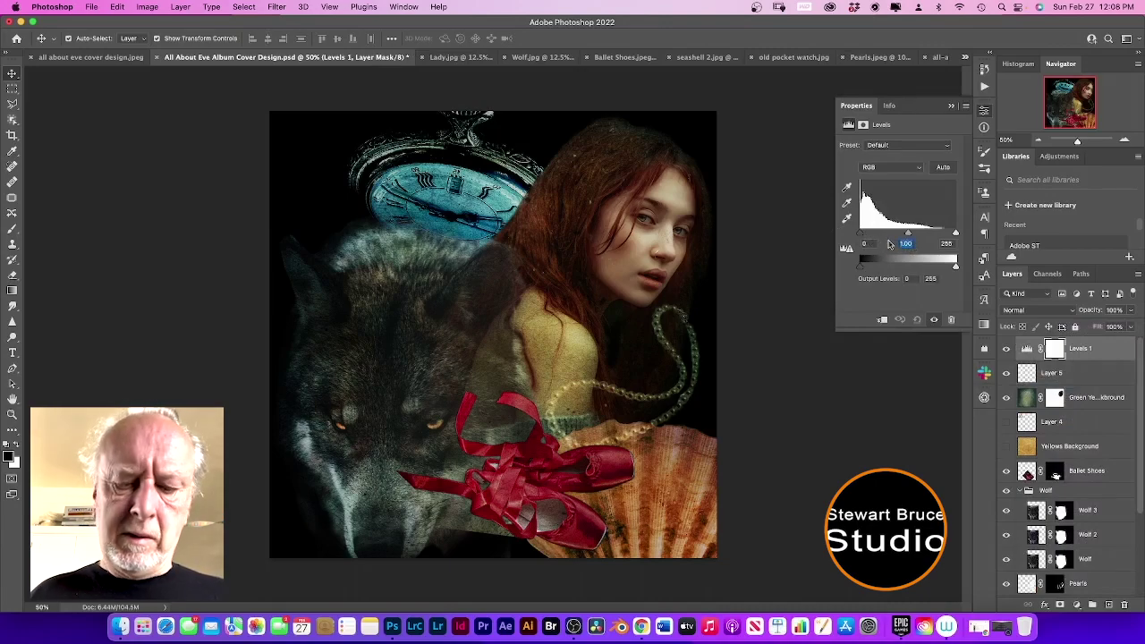
pyautogui.write('1')
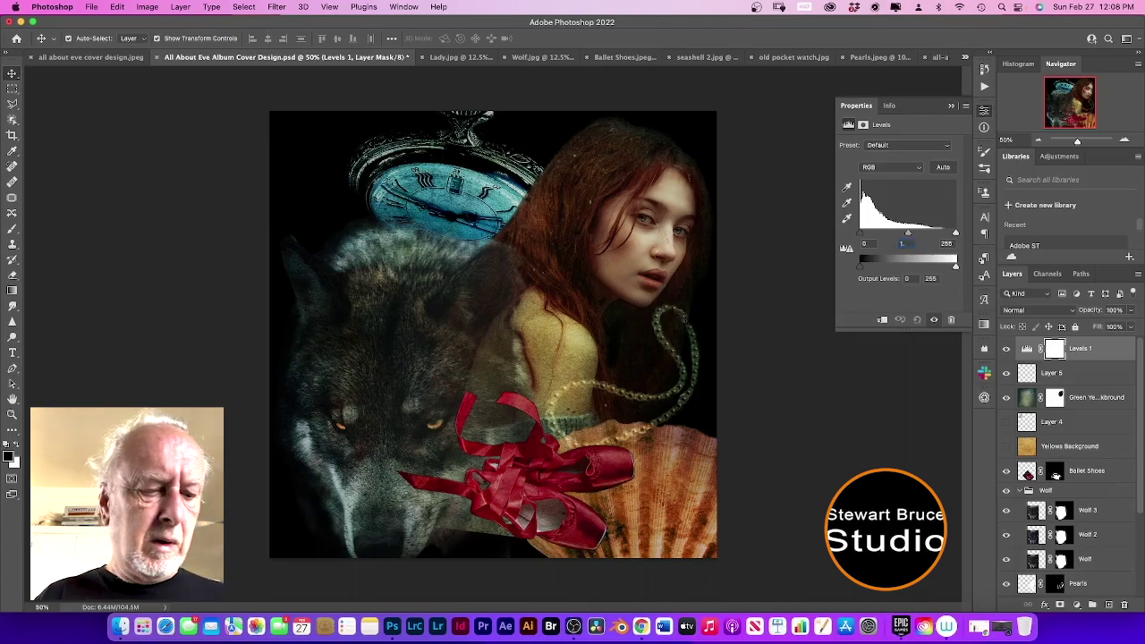
pyautogui.write('.27')
pyautogui.press('Return')
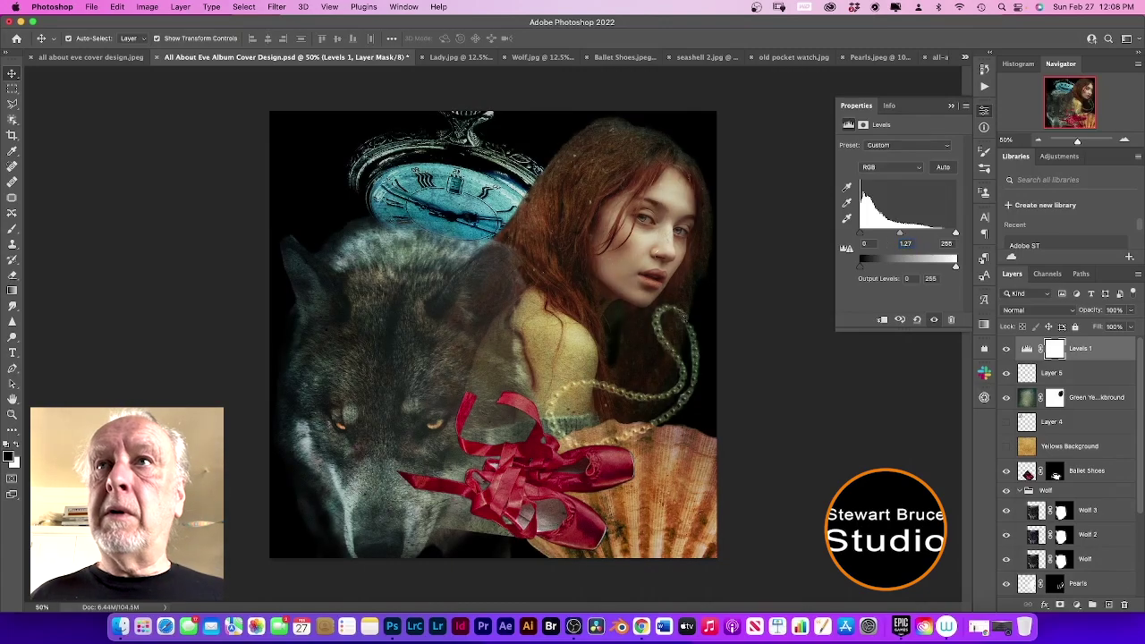
pyautogui.click(948, 243)
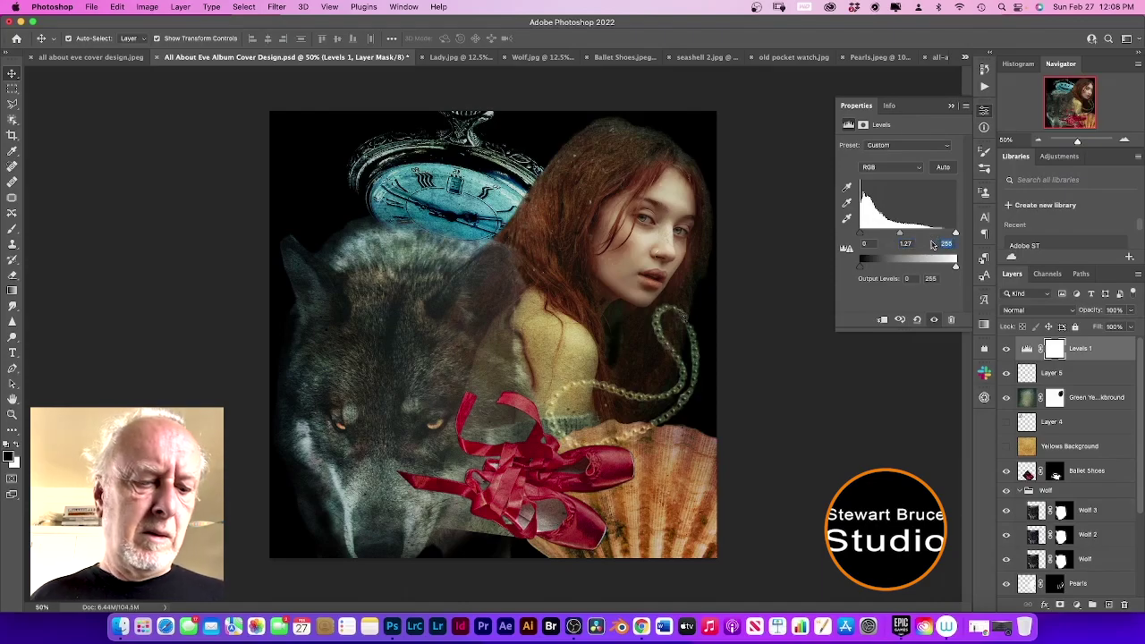
pyautogui.write('174')
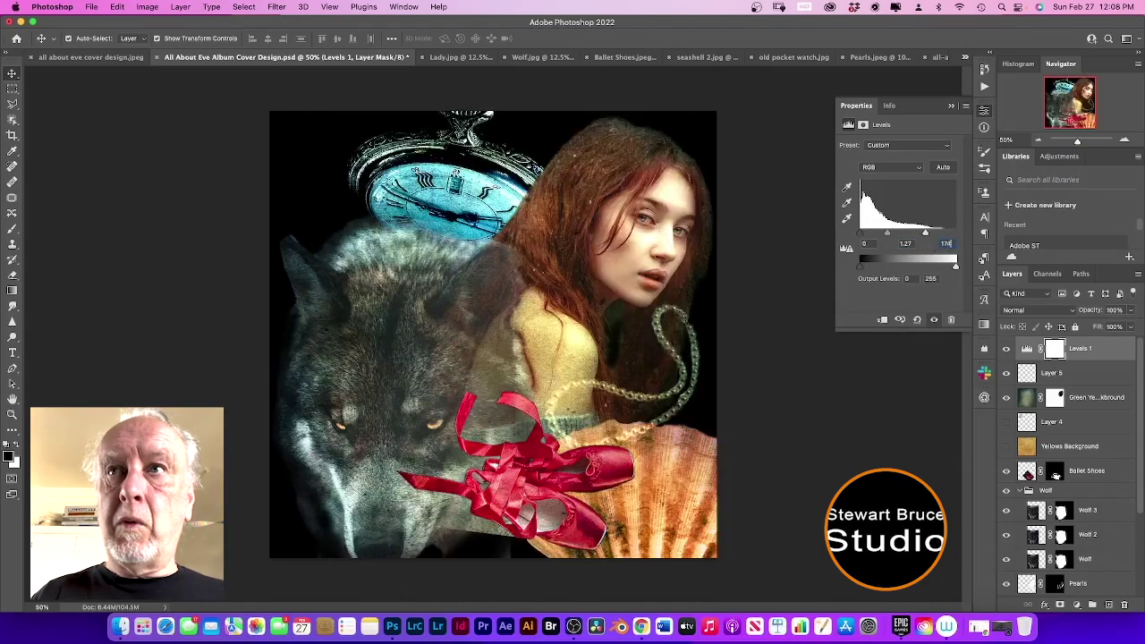
pyautogui.click(927, 361)
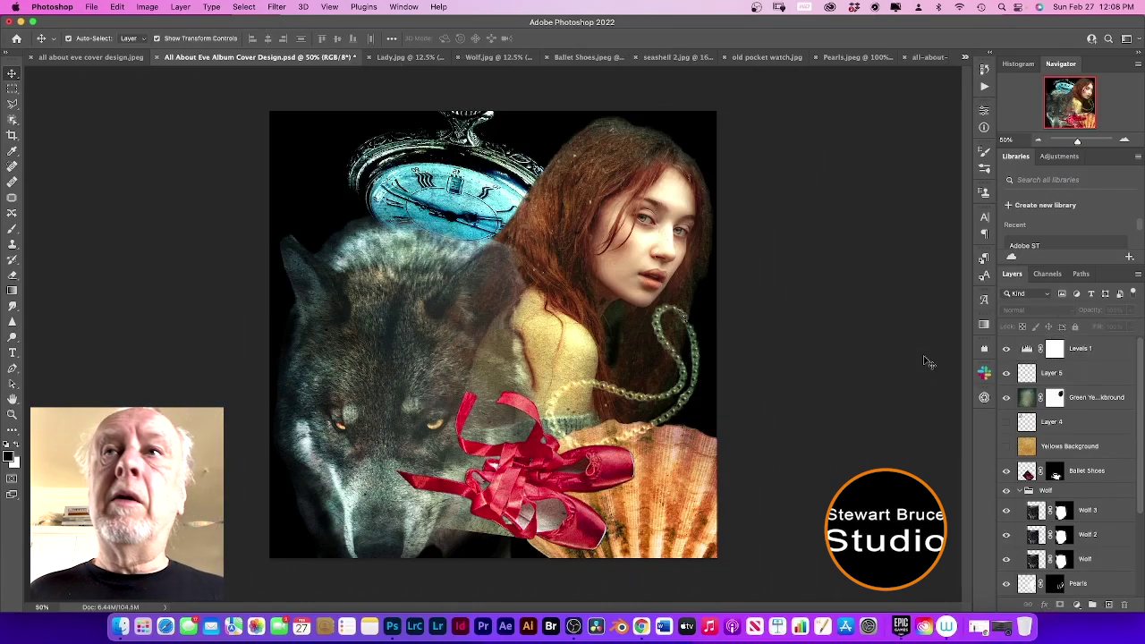
# - Add a Color Lookup adjustment layer on top using the 3D LUT Kodak 5205 Fuji 3510 (by Adobe).cube
pyautogui.click(1077, 606)
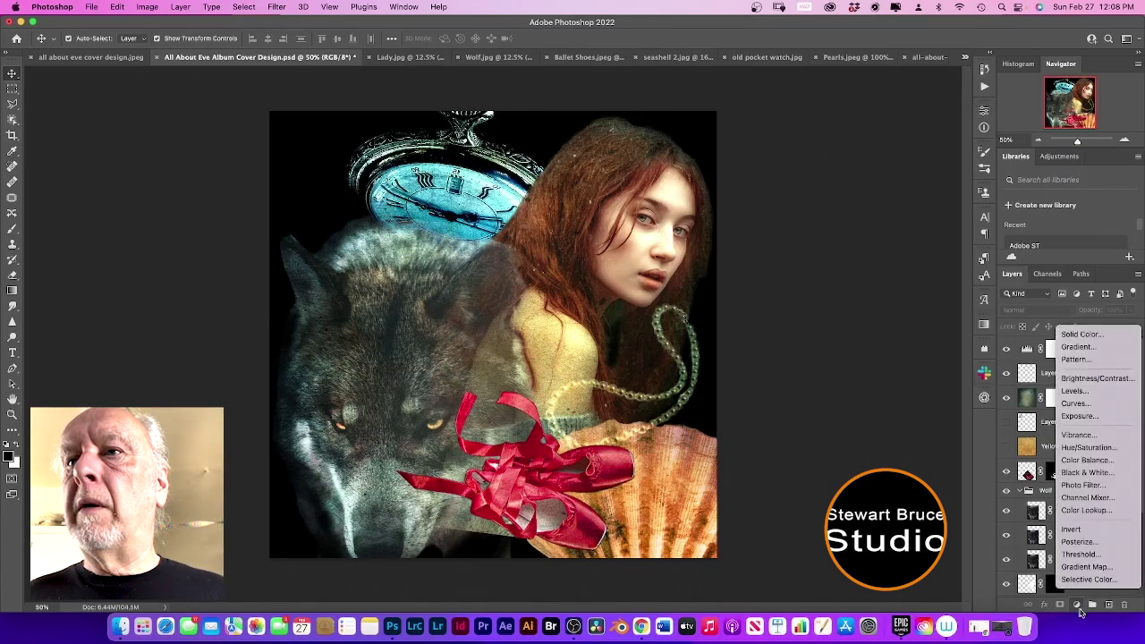
pyautogui.click(1093, 512)
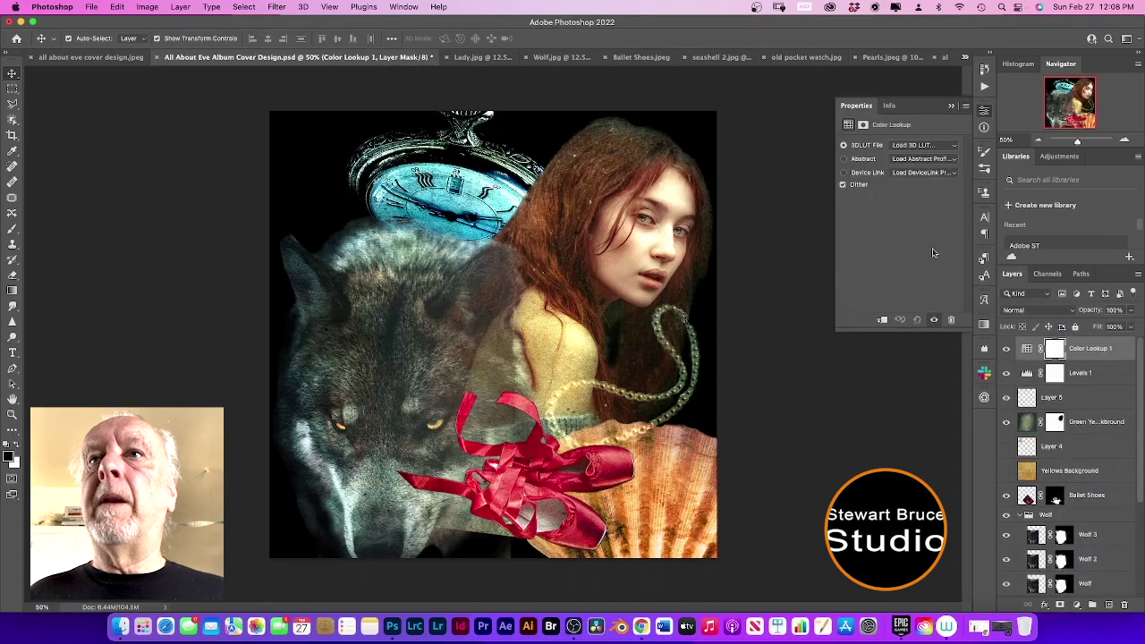
pyautogui.click(952, 147)
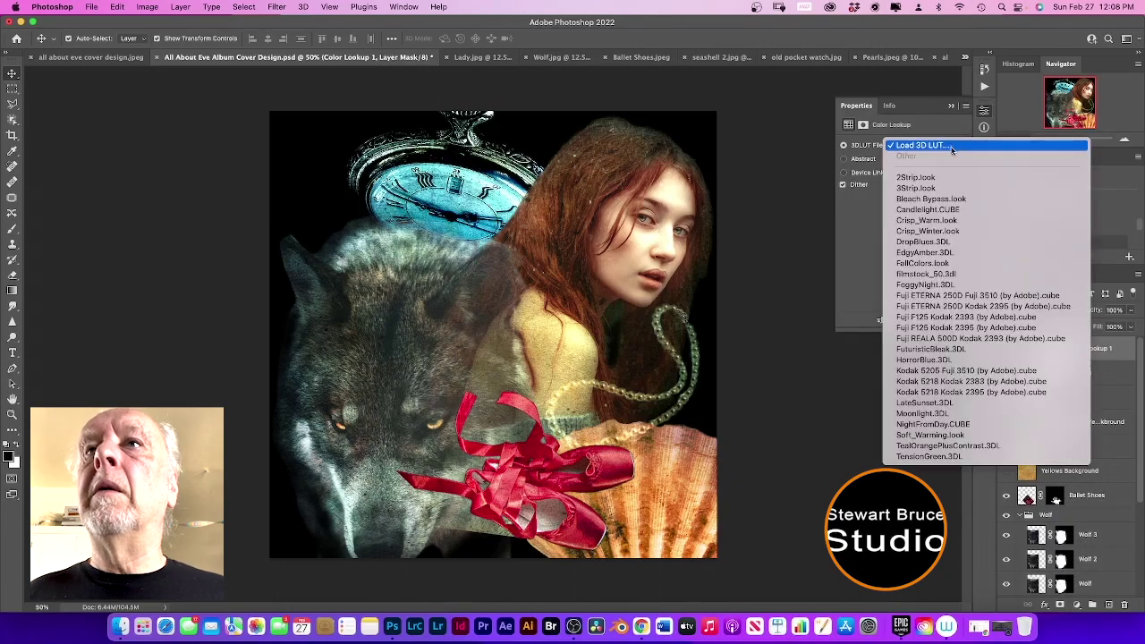
pyautogui.click(924, 372)
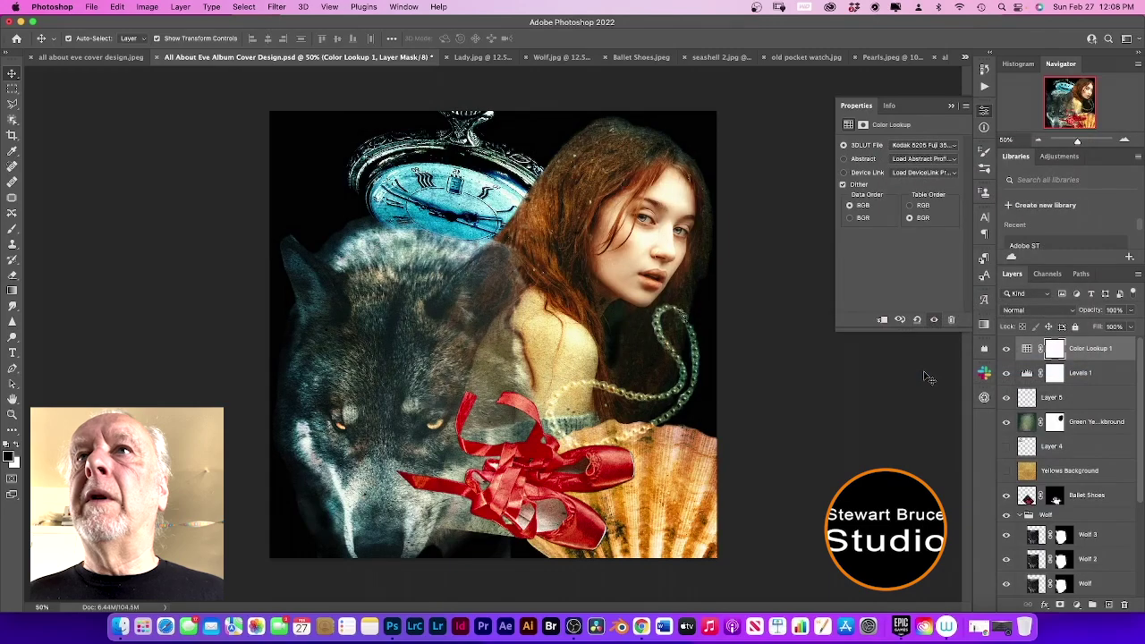
pyautogui.click(928, 377)
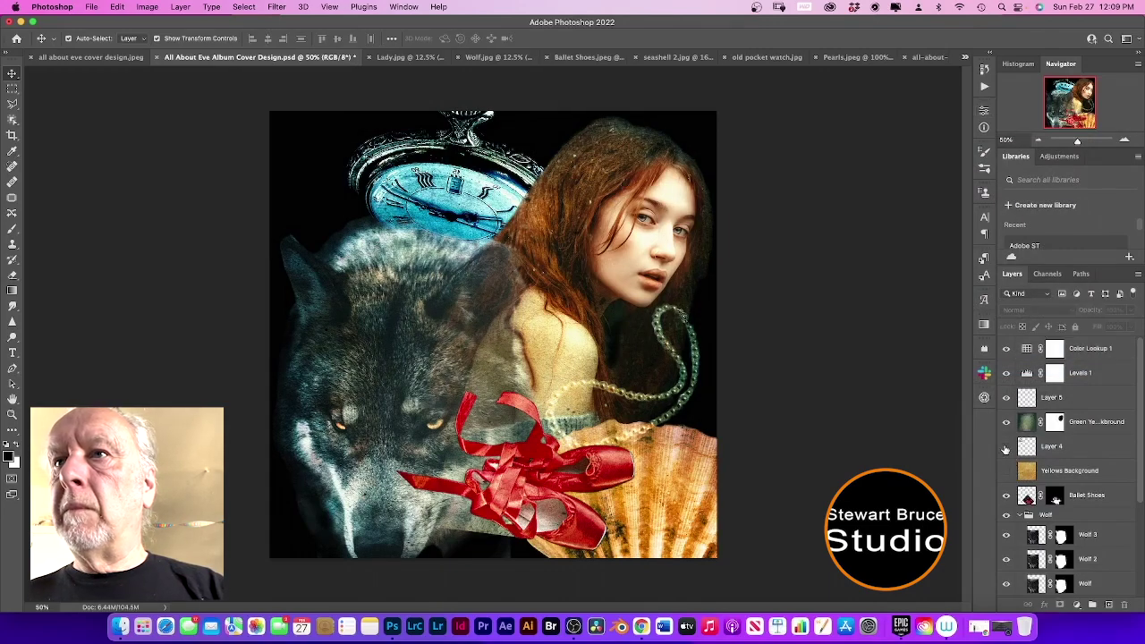
# - Make Layer 4 with the All About Eve lettering visible and rename it as logo
pyautogui.click(1005, 446)
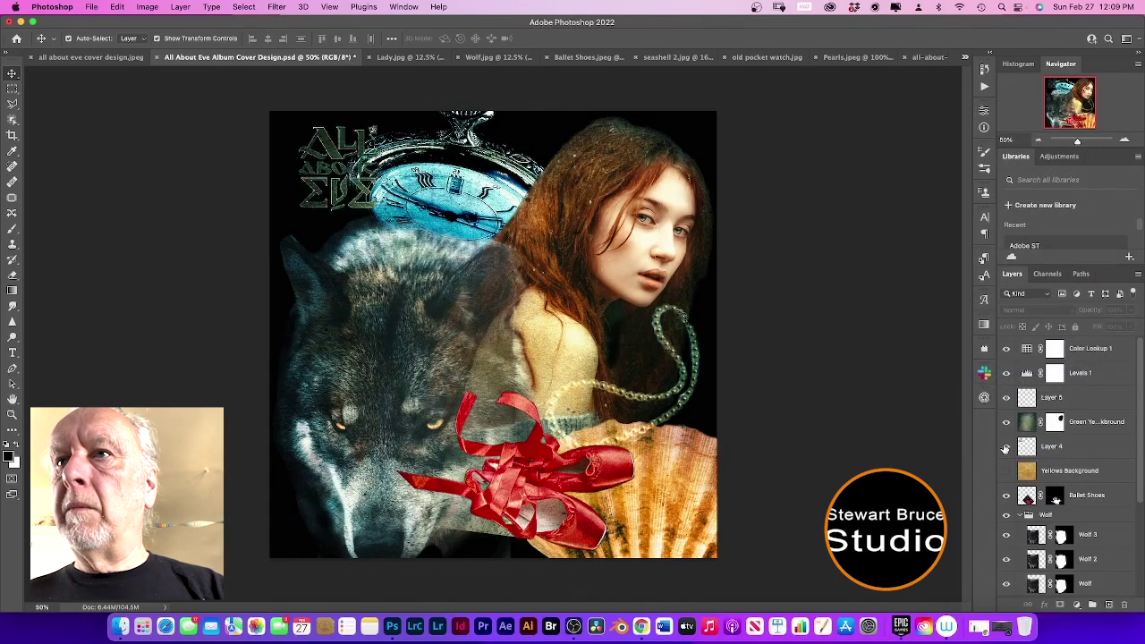
pyautogui.doubleClick(1053, 447)
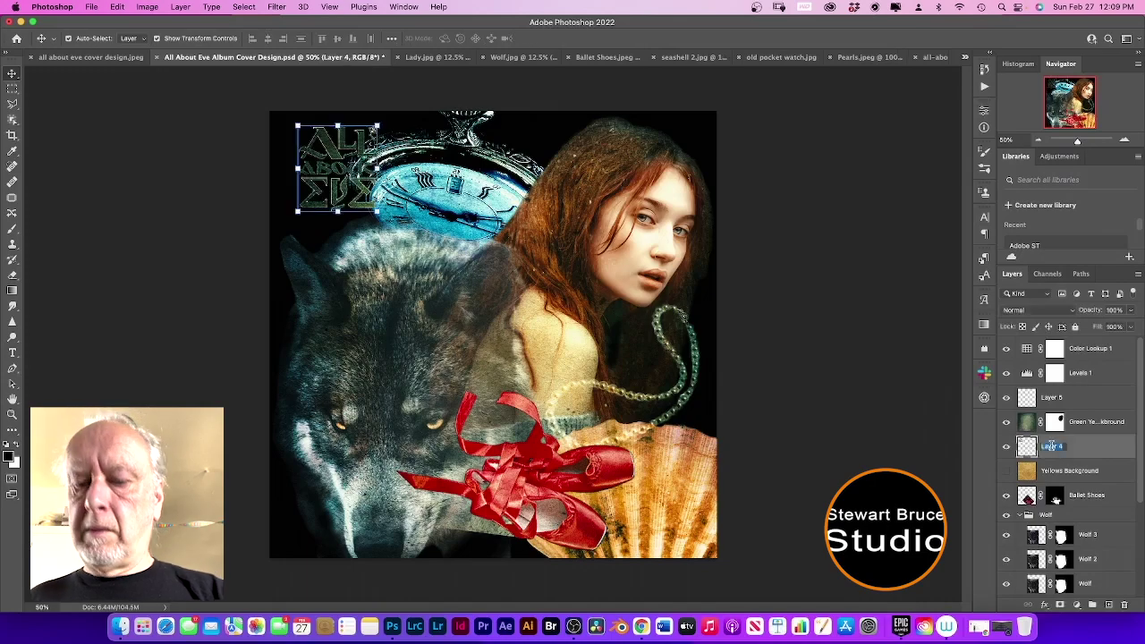
pyautogui.press('BackSpace')
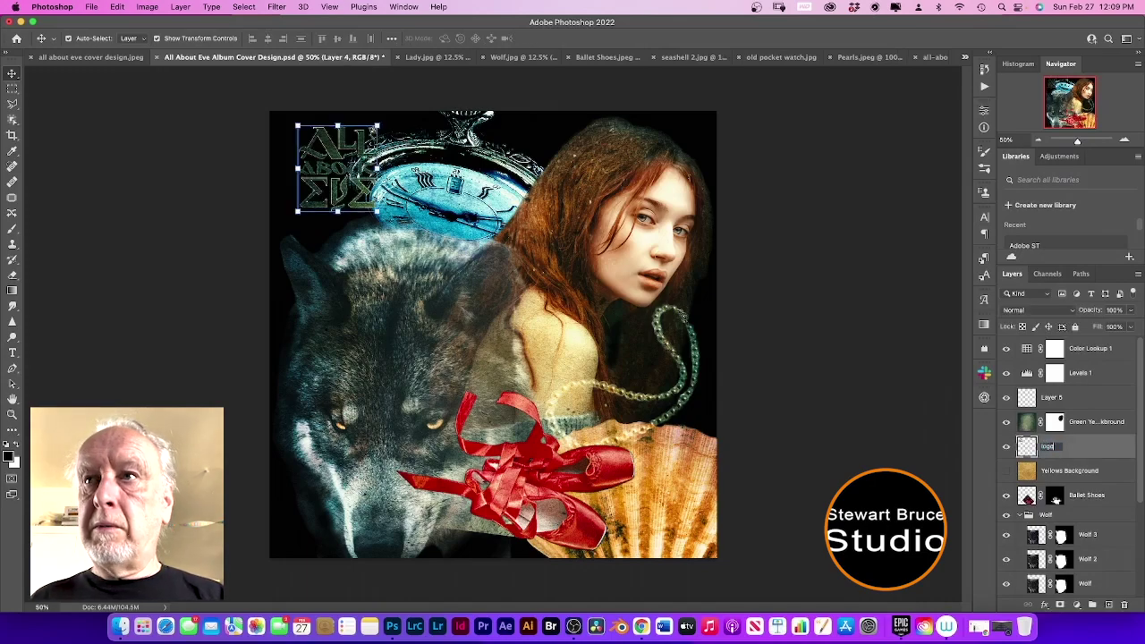
pyautogui.write('logo')
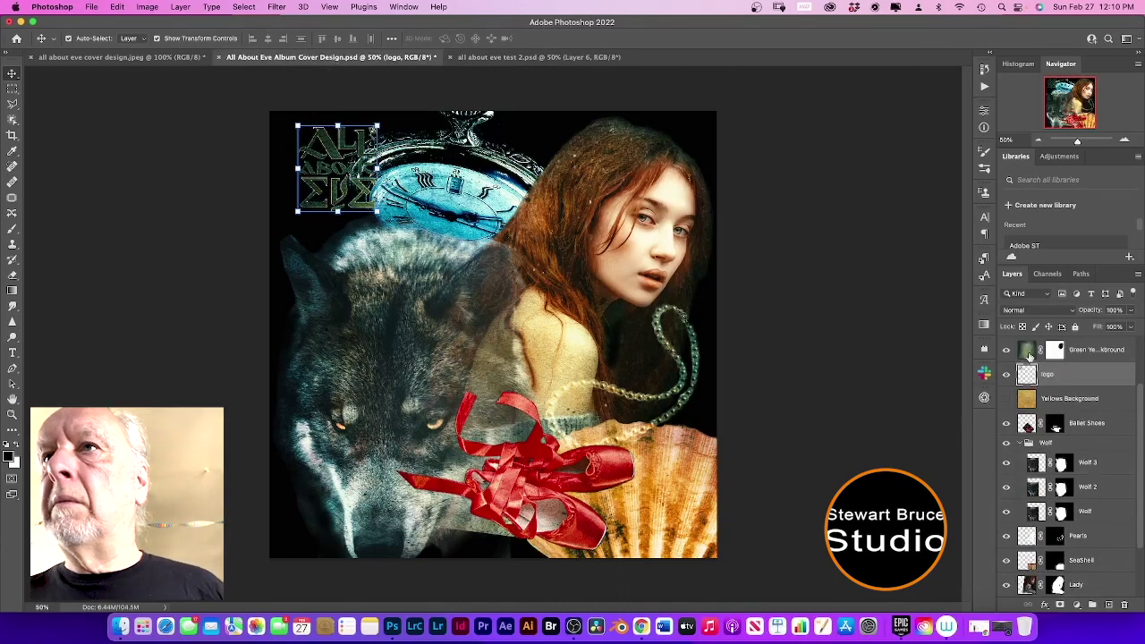
# - Add a Curves adjustment layer above the Color Lookup layer and reshape its RGB curve to darken the artwork
pyautogui.scroll(2, 1065, 399)
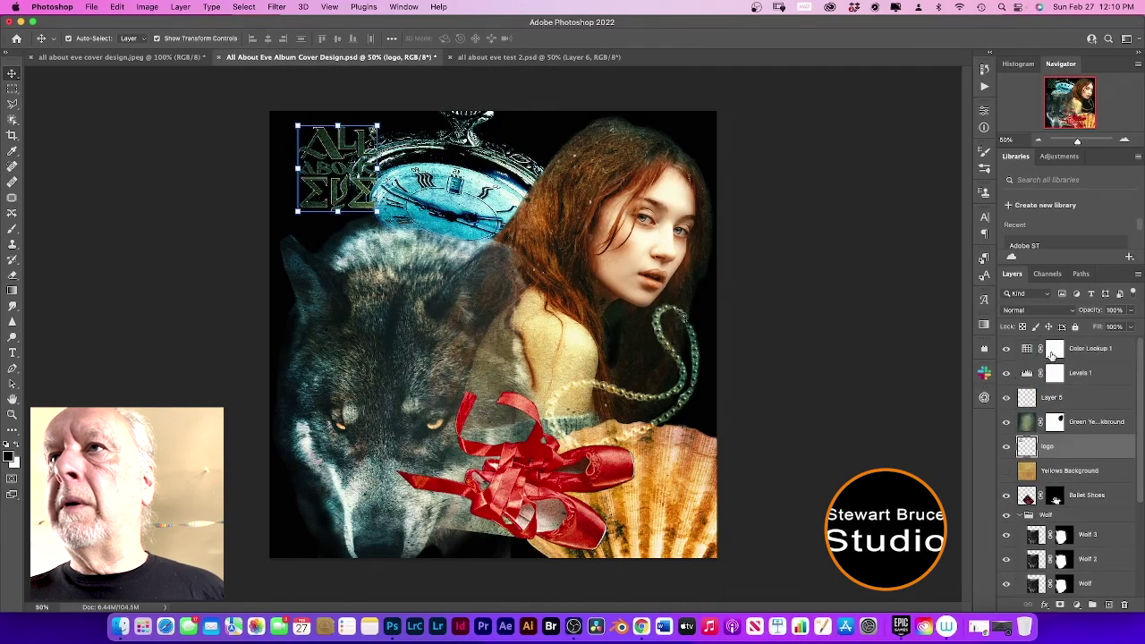
pyautogui.click(1054, 351)
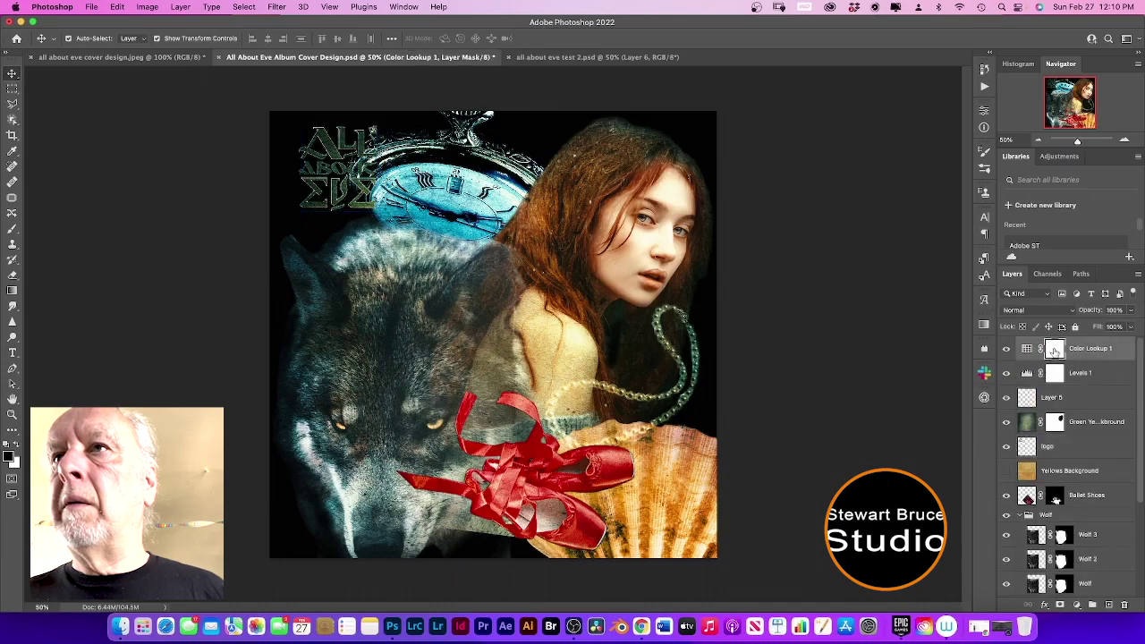
pyautogui.click(1078, 607)
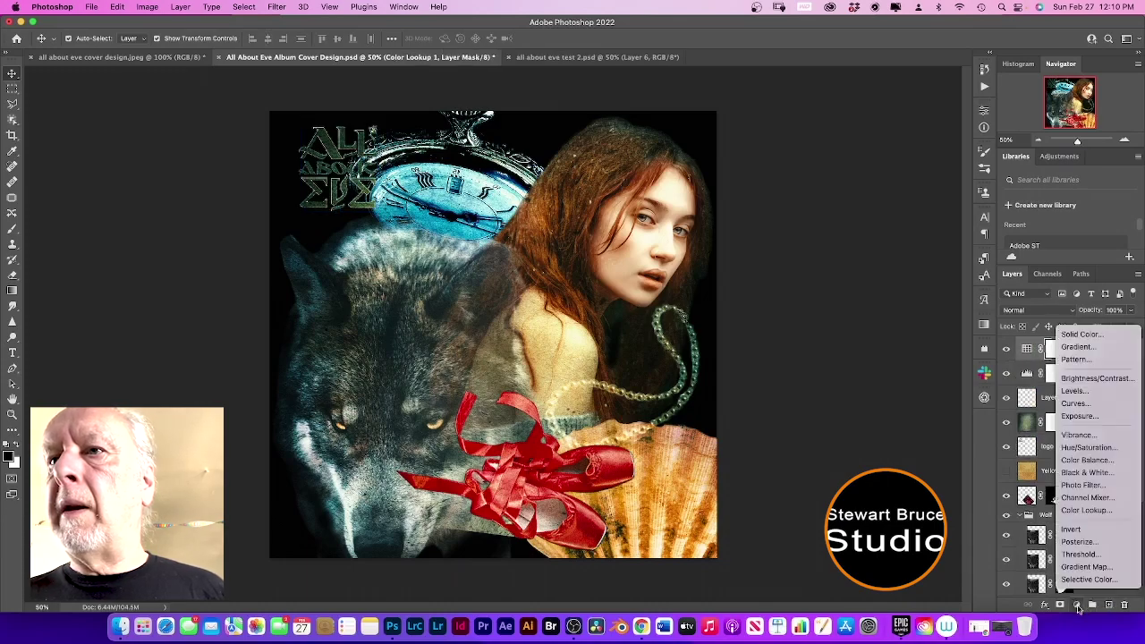
pyautogui.click(1076, 404)
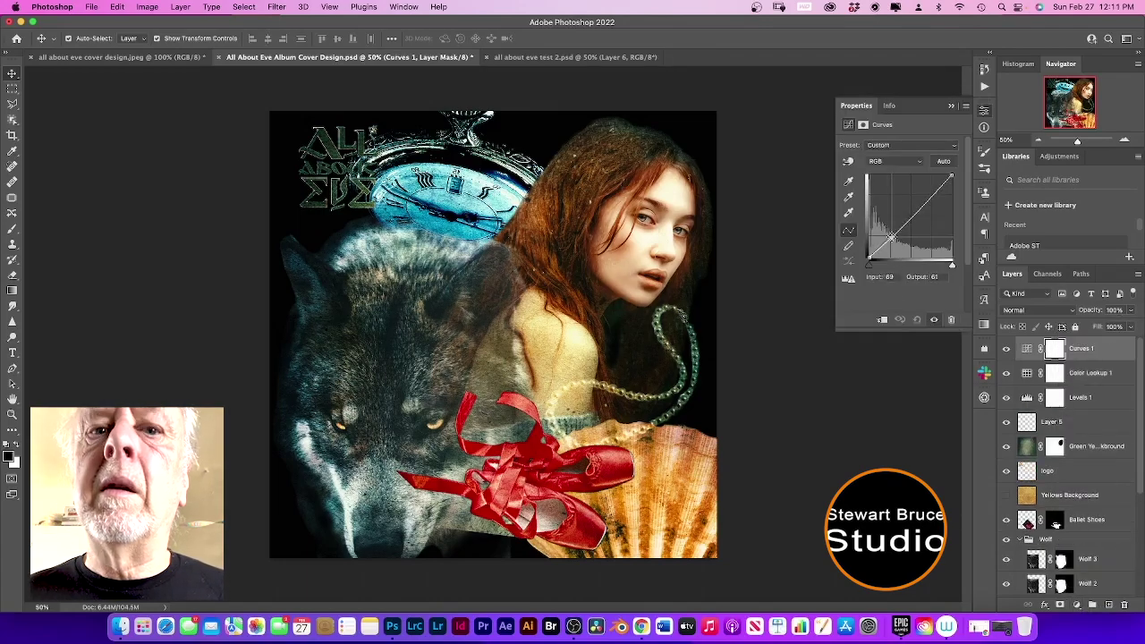
pyautogui.moveTo(891, 235); pyautogui.dragTo(922, 217)
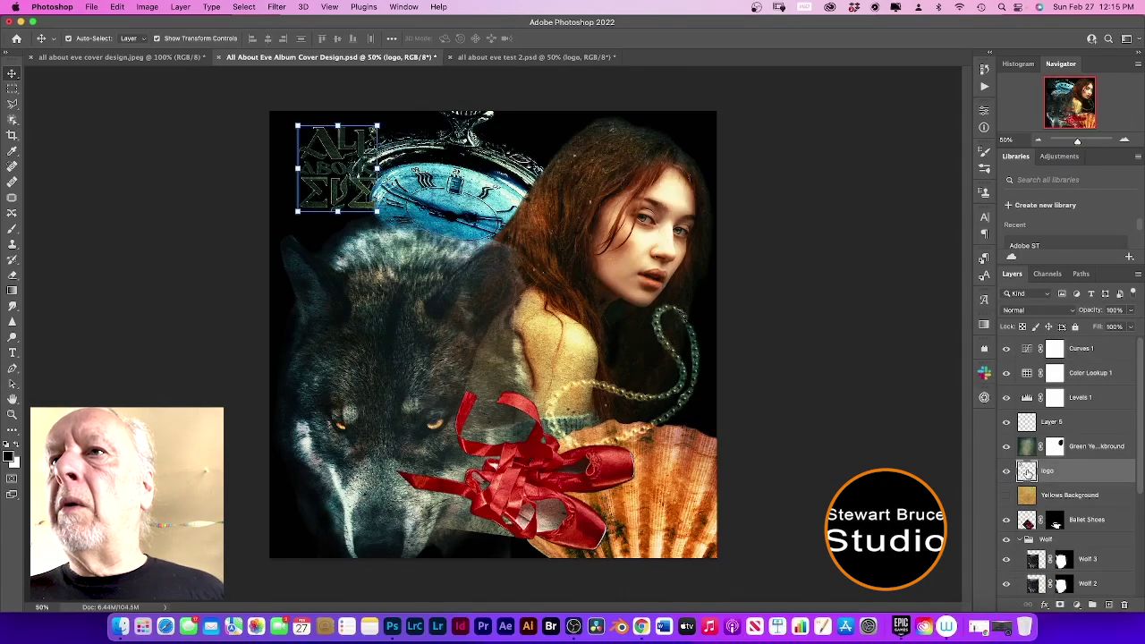
# - Move the logo layer to the top of the stack and add a Solid Color fill layer above it with RGB 176, 110, 6
pyautogui.moveTo(1027, 471); pyautogui.dragTo(1038, 344)
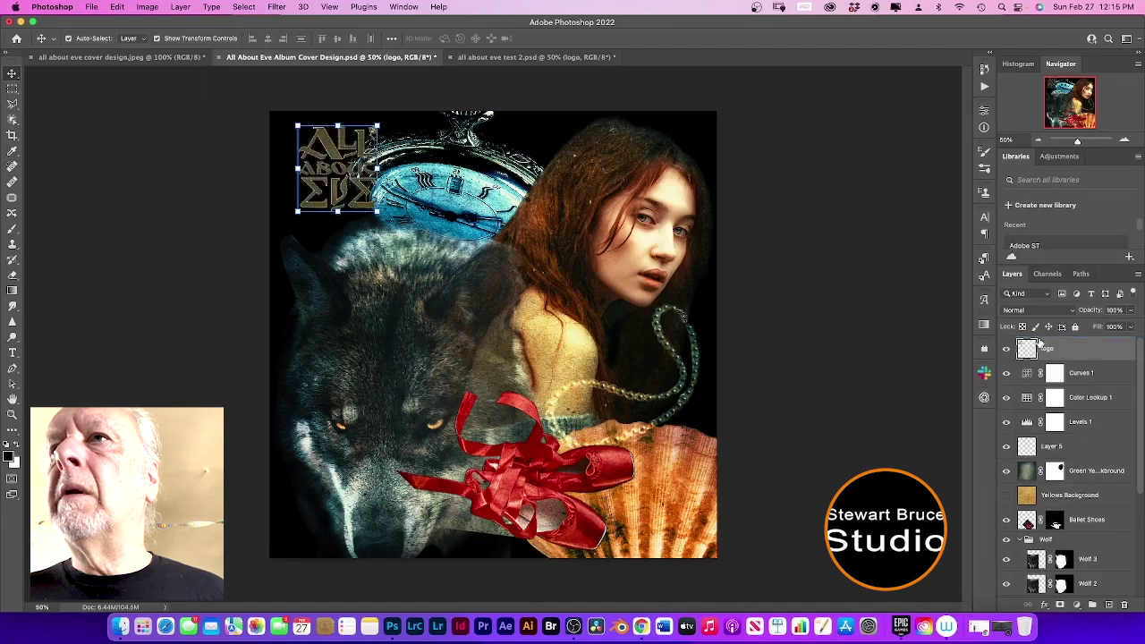
pyautogui.click(1078, 605)
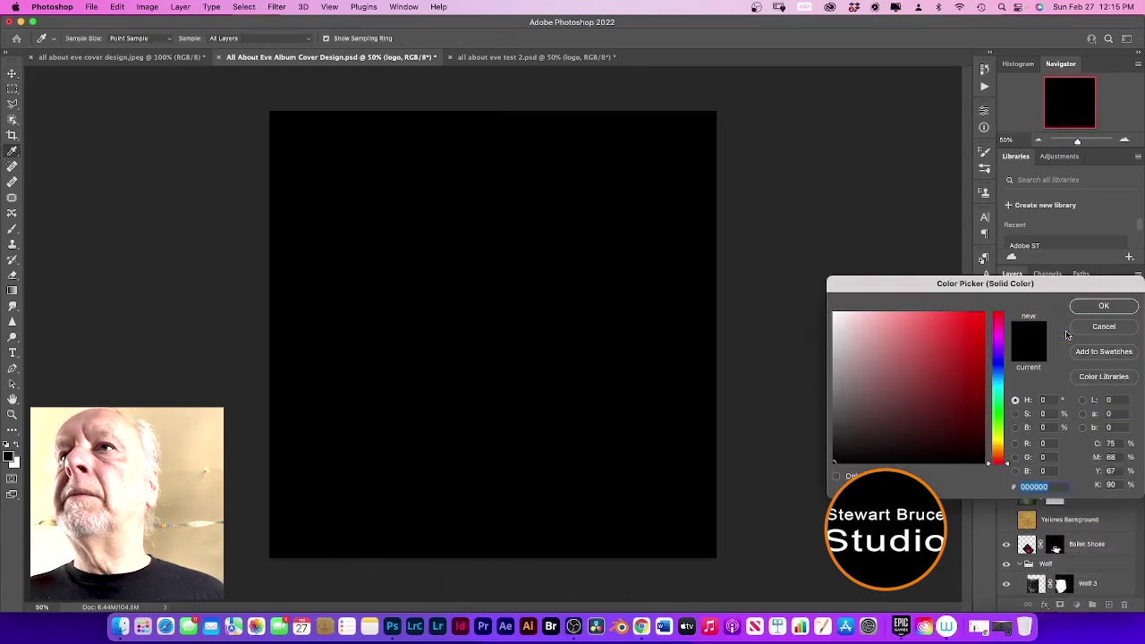
pyautogui.click(1036, 442)
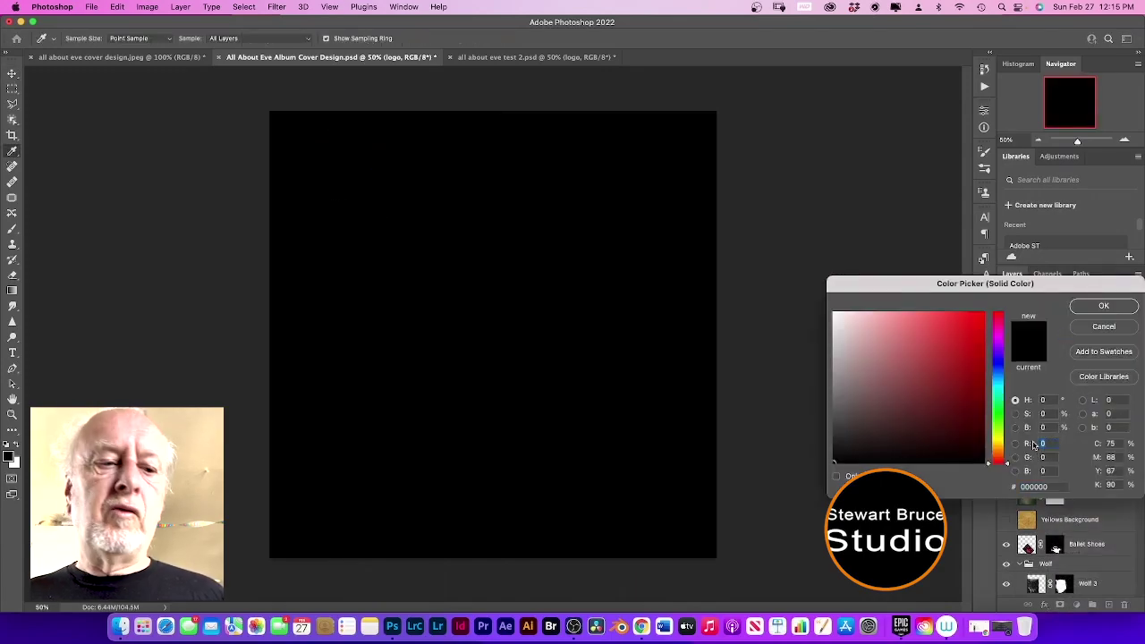
pyautogui.write('176')
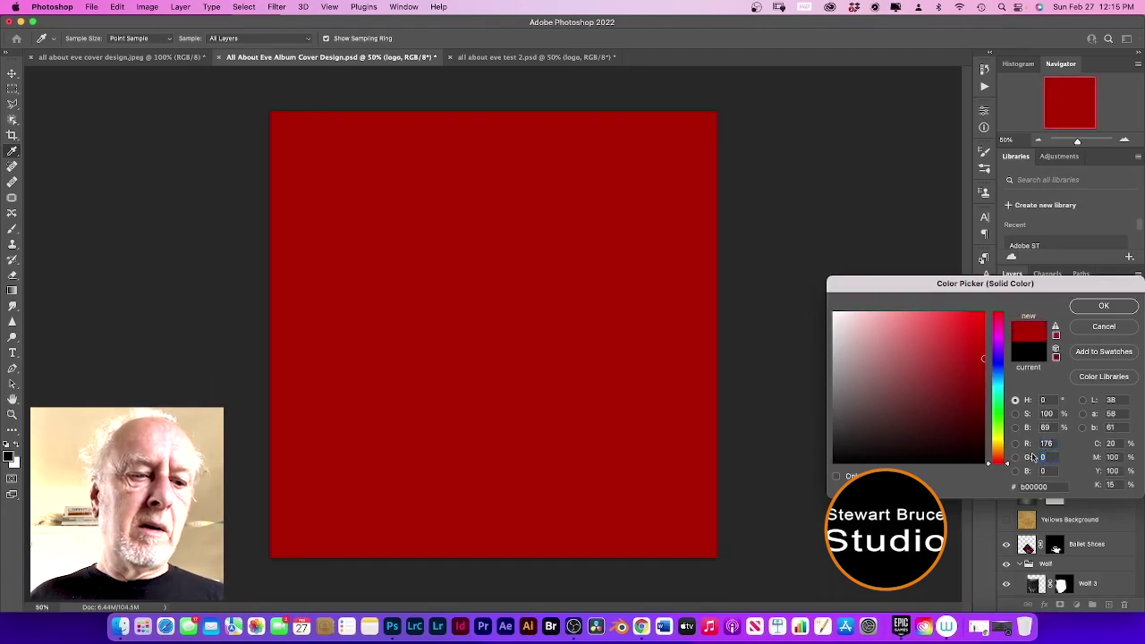
pyautogui.write('110')
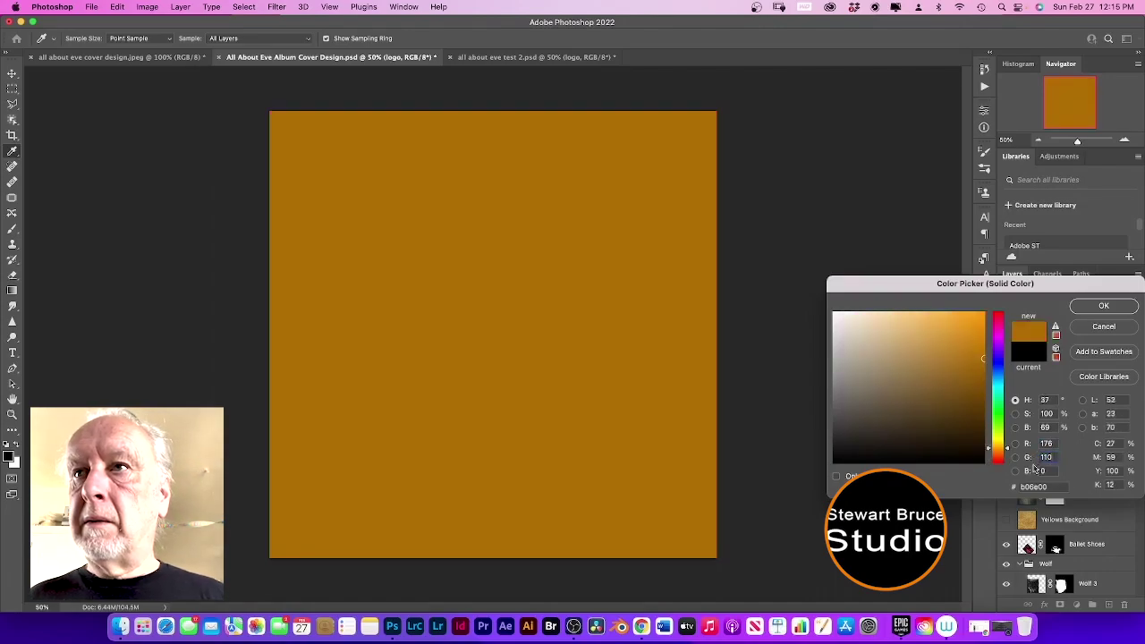
pyautogui.click(1038, 470)
pyautogui.write('6')
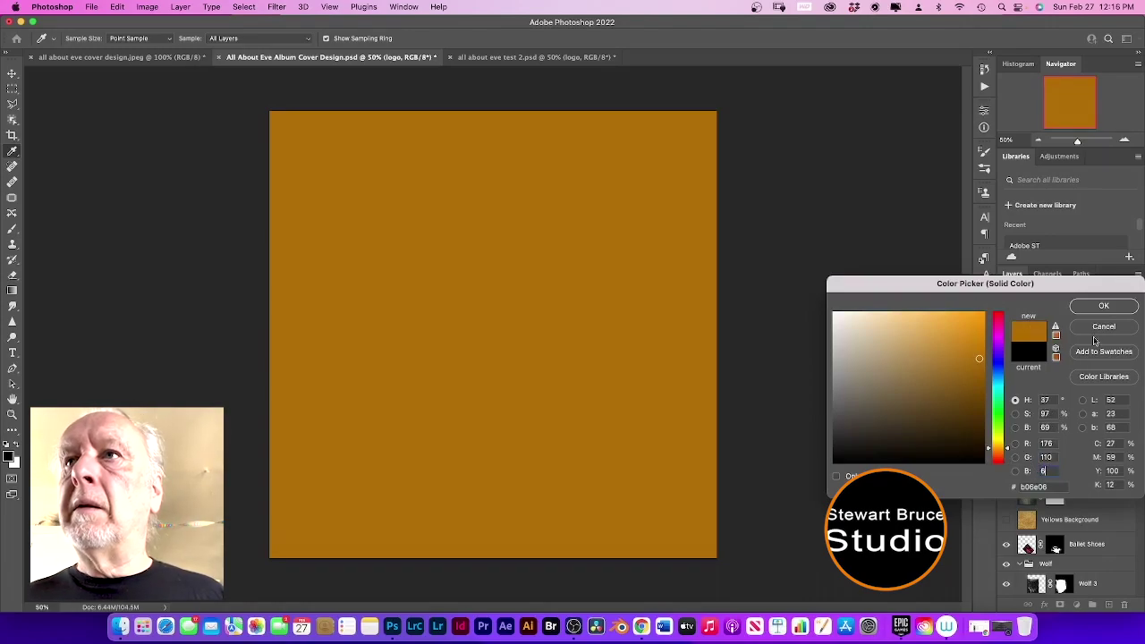
pyautogui.click(1099, 306)
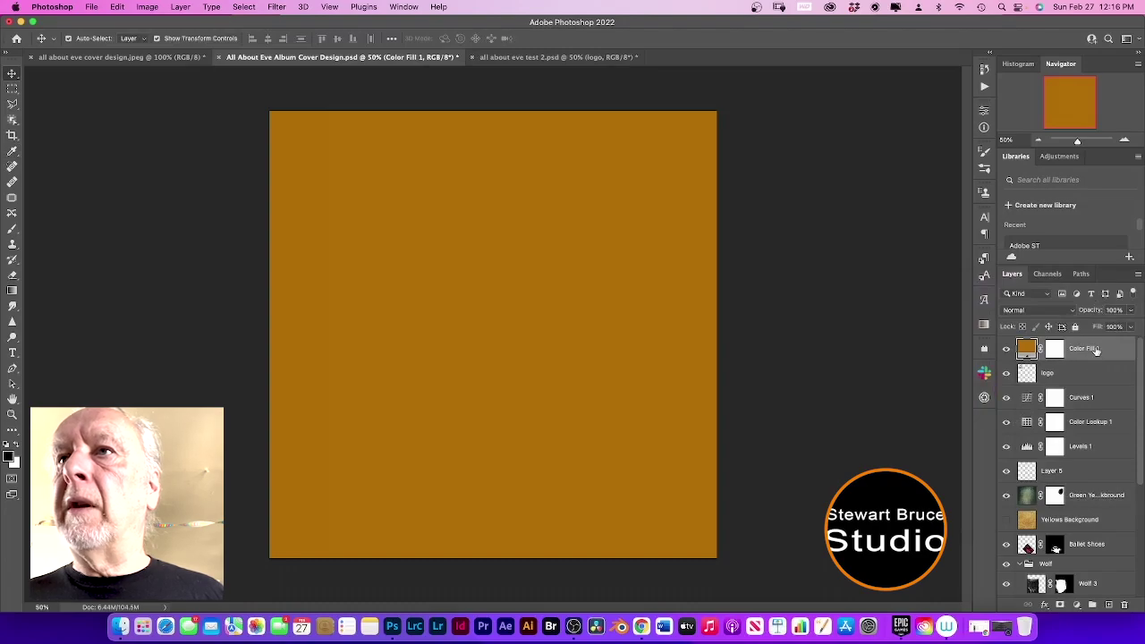
# - Clip the brown-gold Color Fill 1 layer to the logo layer with a clipping mask
pyautogui.rightClick(1100, 354)
pyautogui.scroll(-3, 1044, 573)
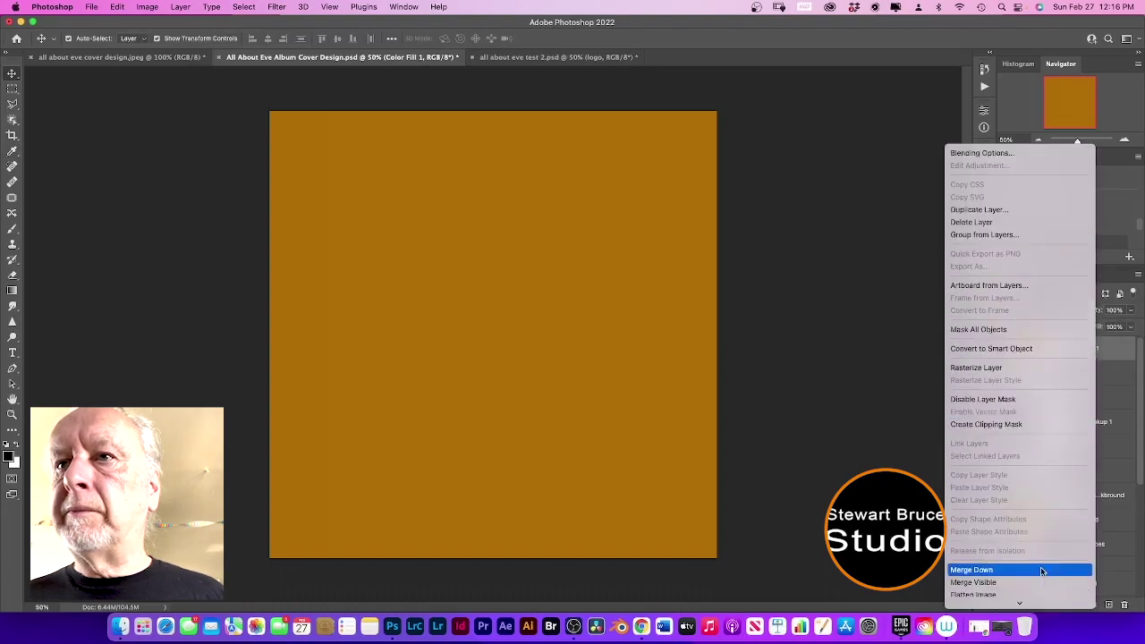
pyautogui.click(1014, 424)
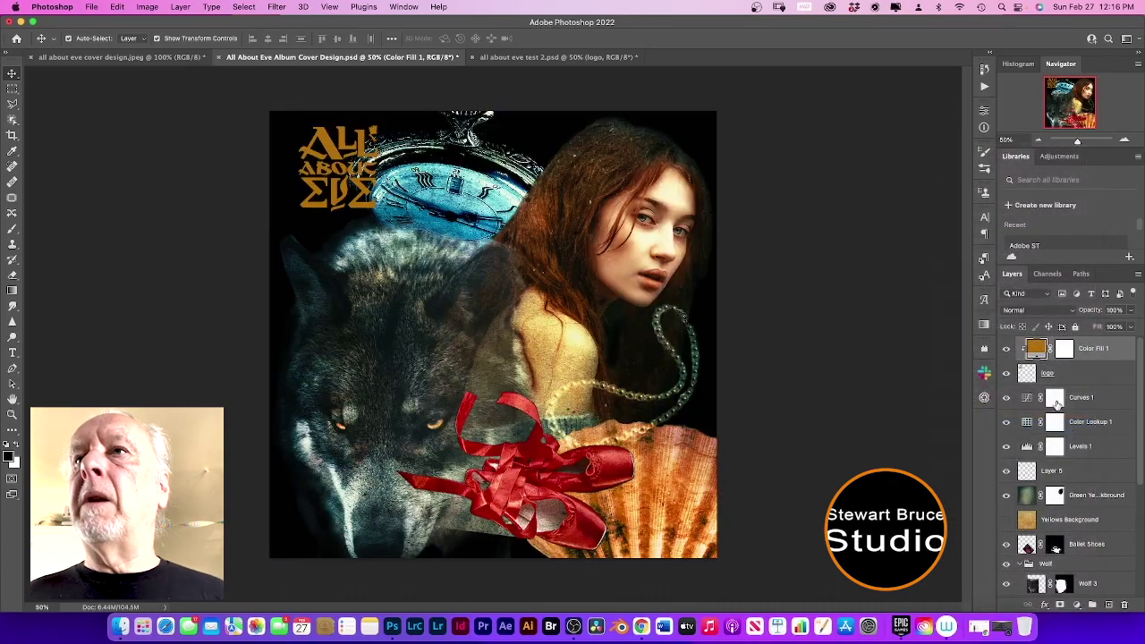
# - Add a second Solid Color fill layer above Color Fill 1 with RGB 241, 189, 5
pyautogui.click(1077, 607)
pyautogui.click(1083, 337)
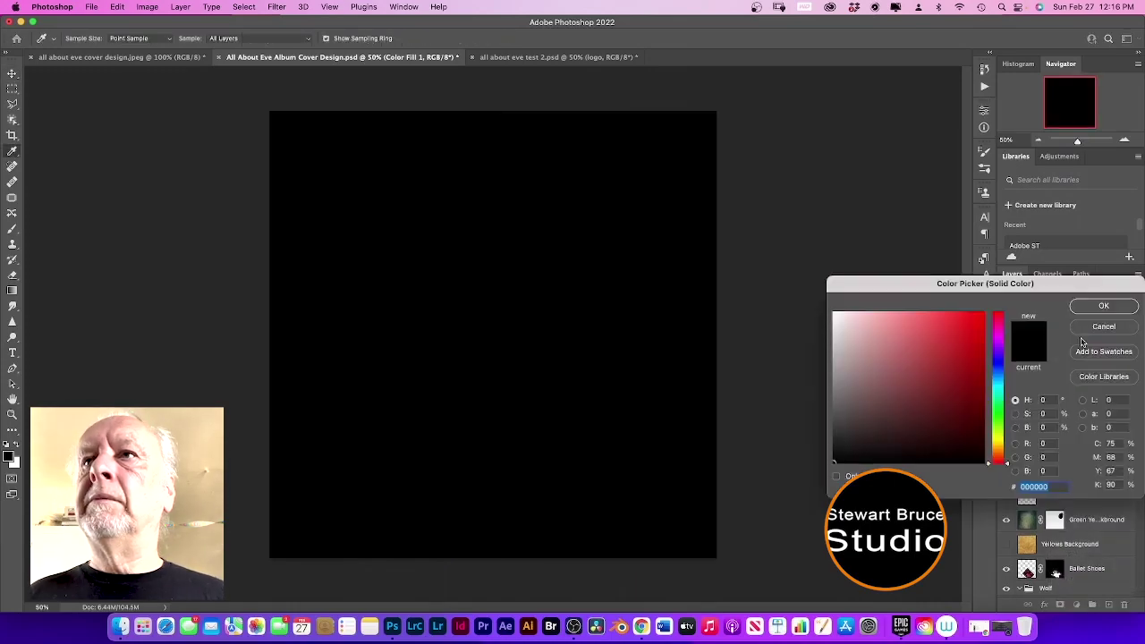
pyautogui.click(1043, 443)
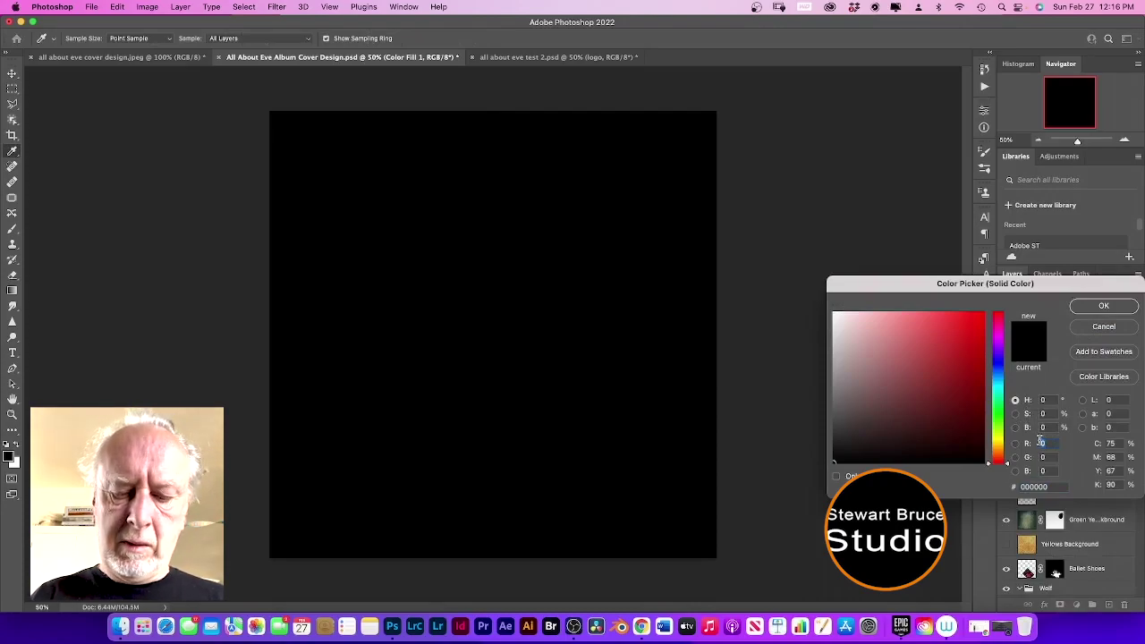
pyautogui.write('241')
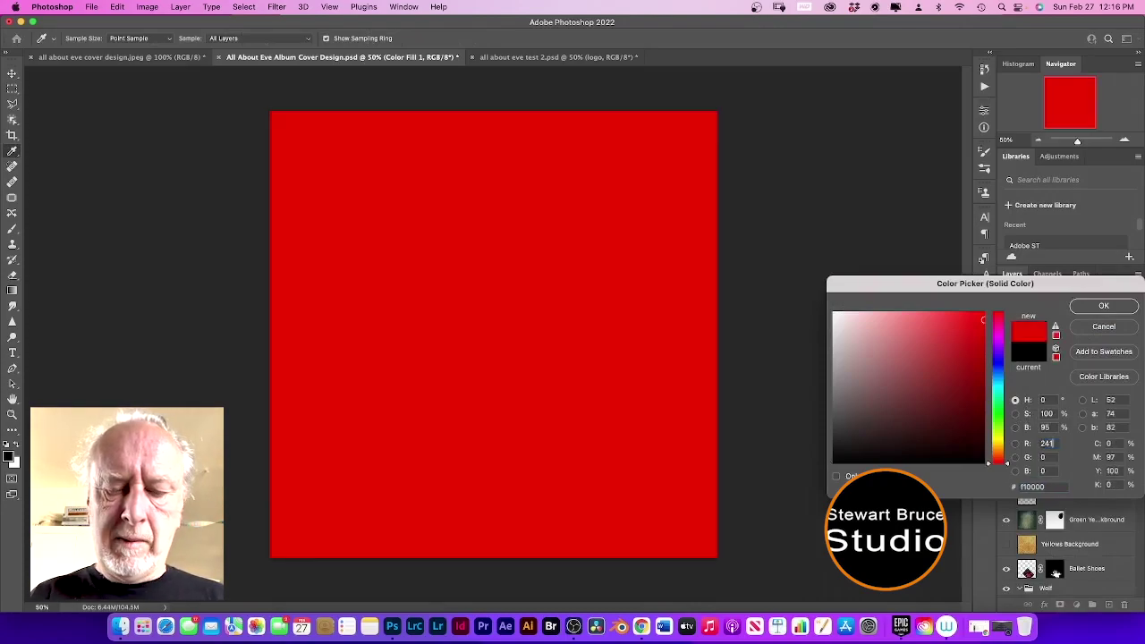
pyautogui.click(1038, 458)
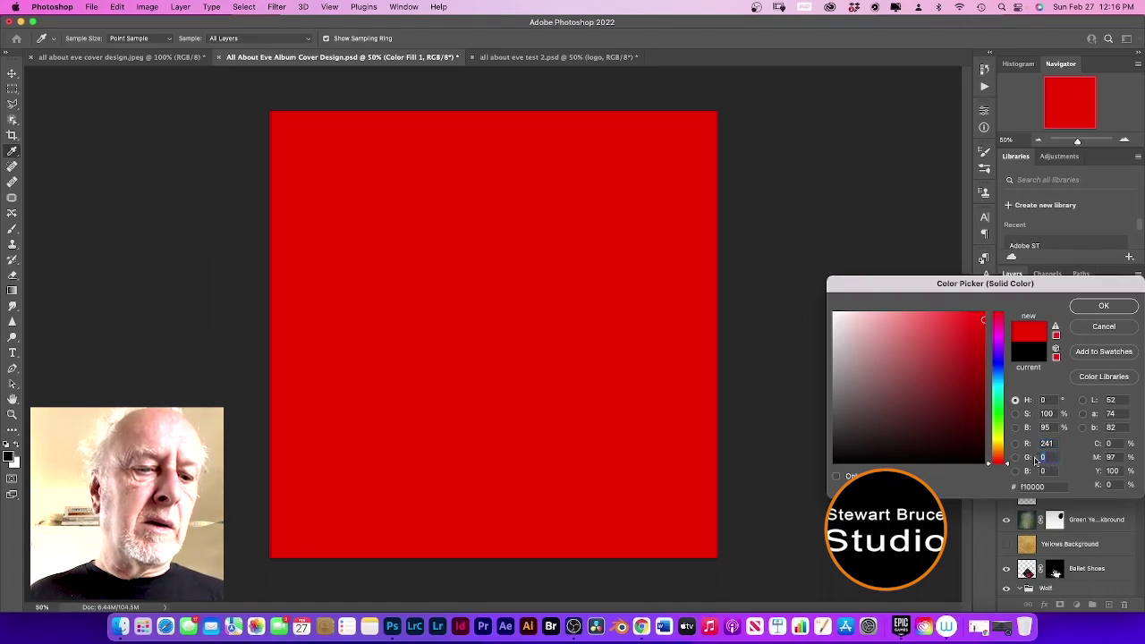
pyautogui.write('189')
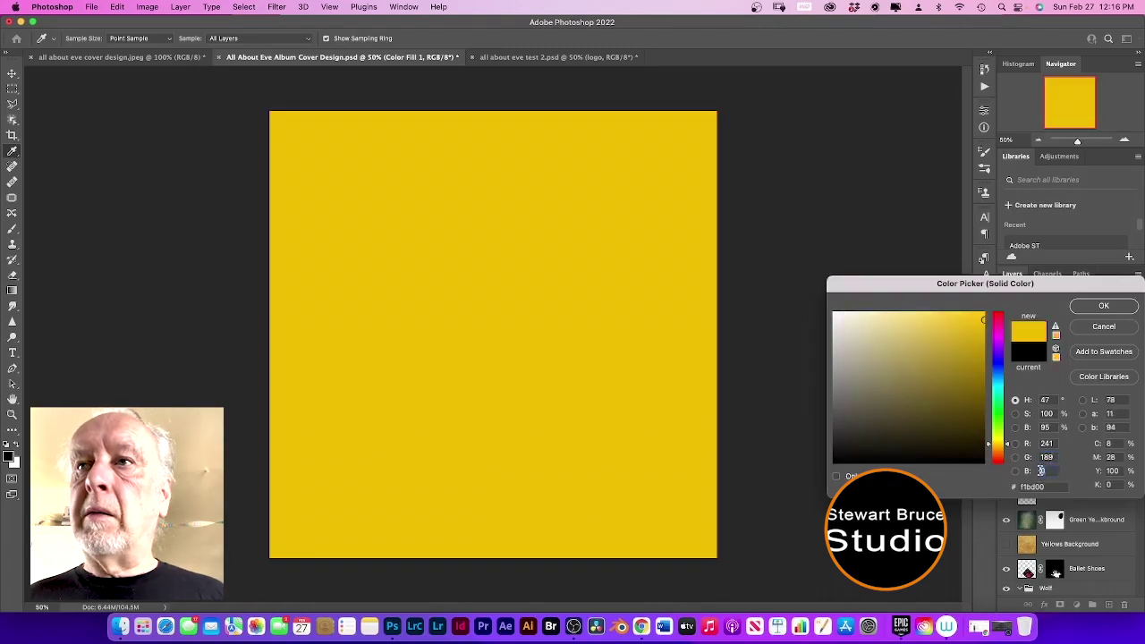
pyautogui.write('5')
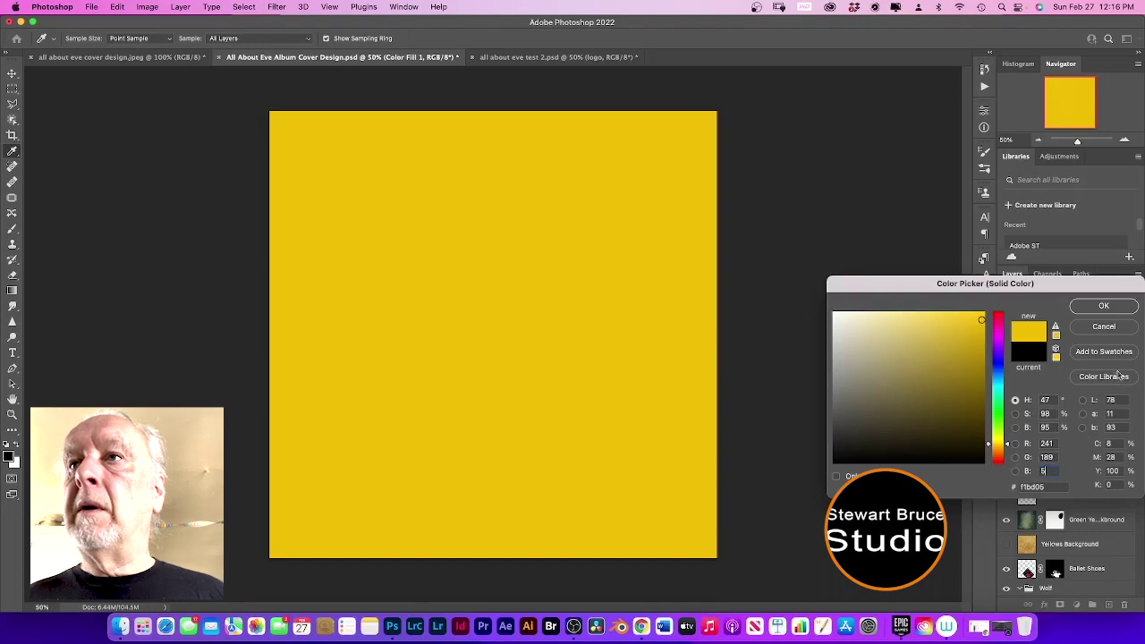
pyautogui.click(1104, 307)
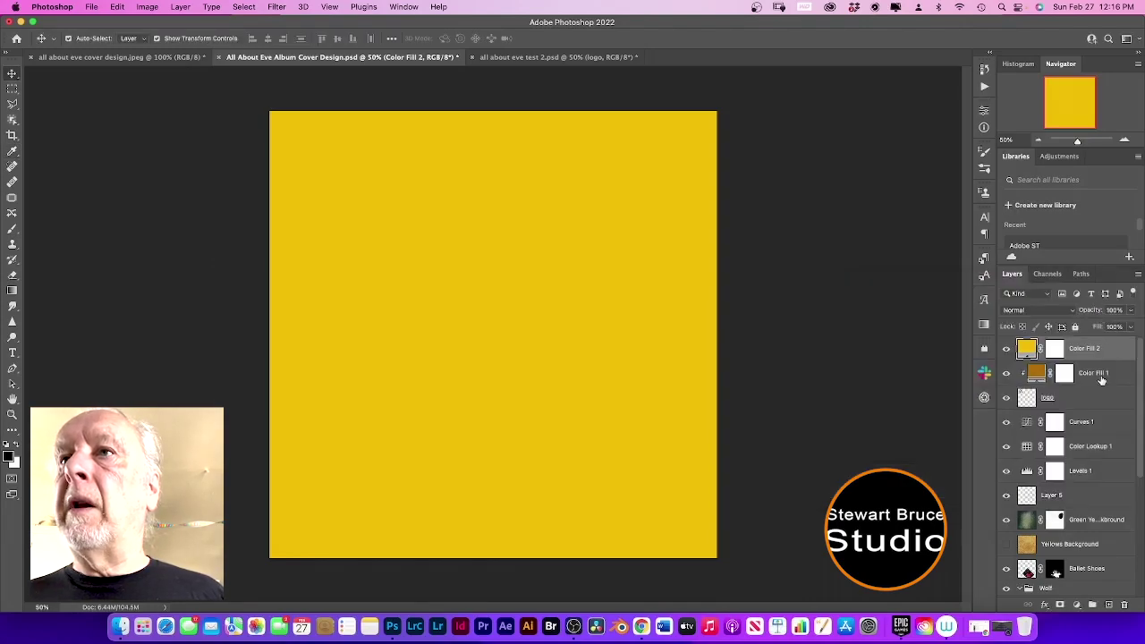
# - Clip the yellow Color Fill 2 layer to the logo lettering with a clipping mask
pyautogui.rightClick(1094, 349)
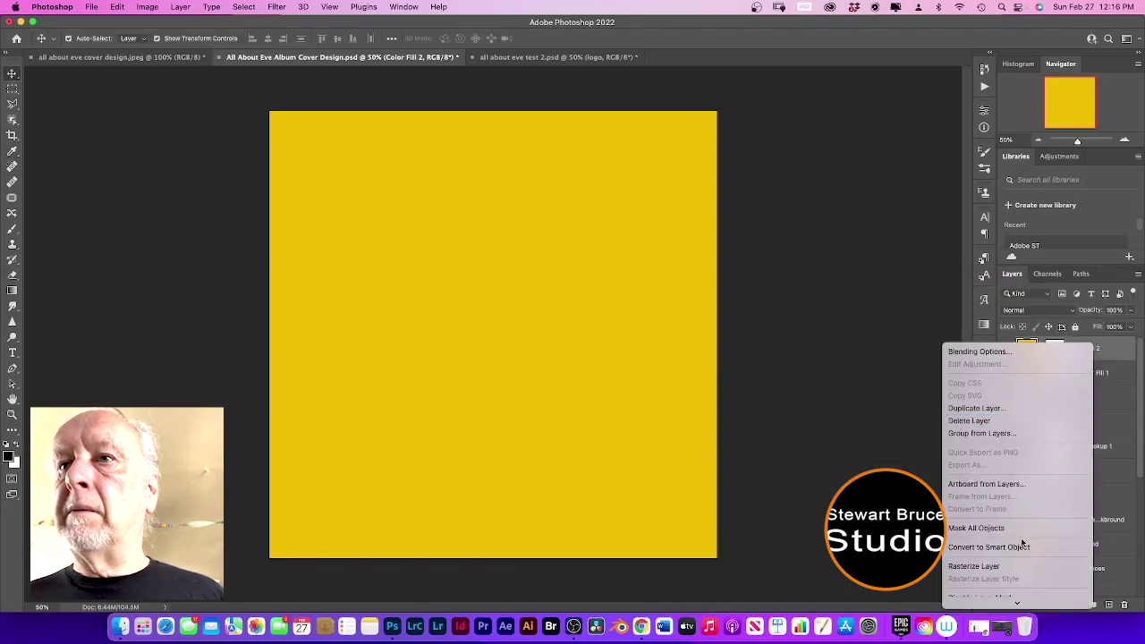
pyautogui.scroll(-5, 1024, 537)
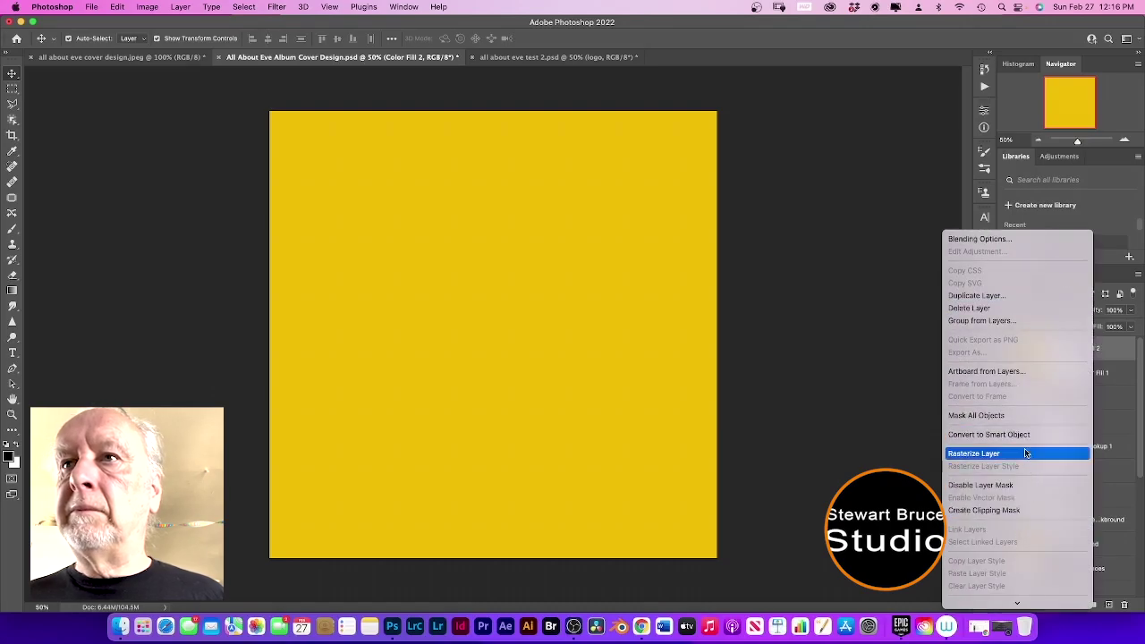
pyautogui.click(1027, 511)
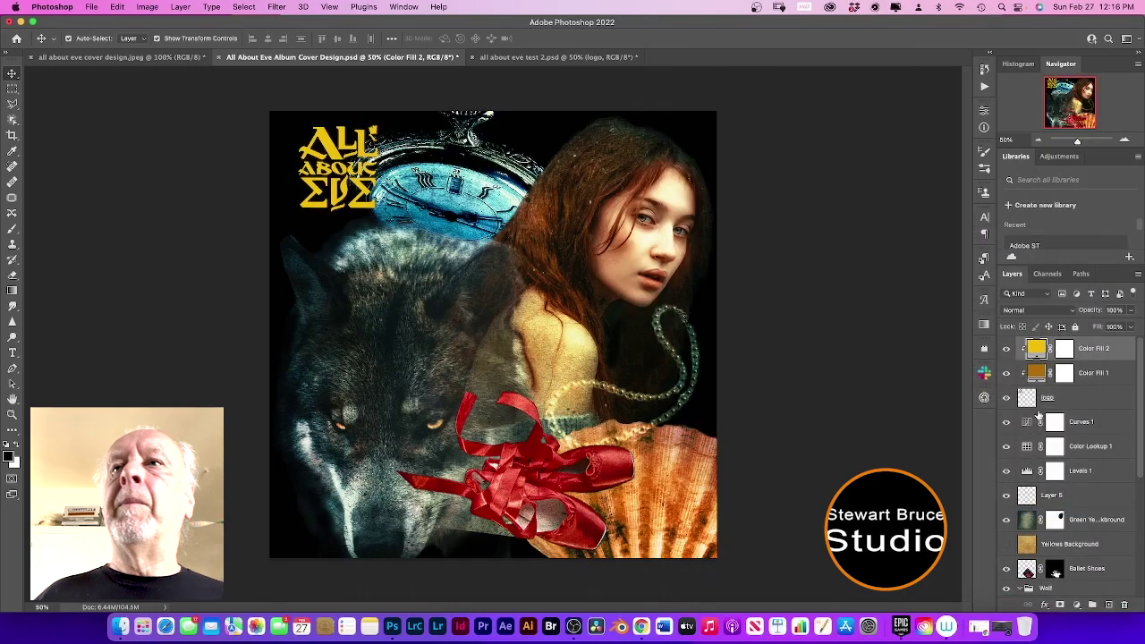
# - Paint black on Color Fill 2's mask over the lettering at 35% brush opacity, using brush sizes 100 and 50, to blend in the darker gold
pyautogui.click(1065, 349)
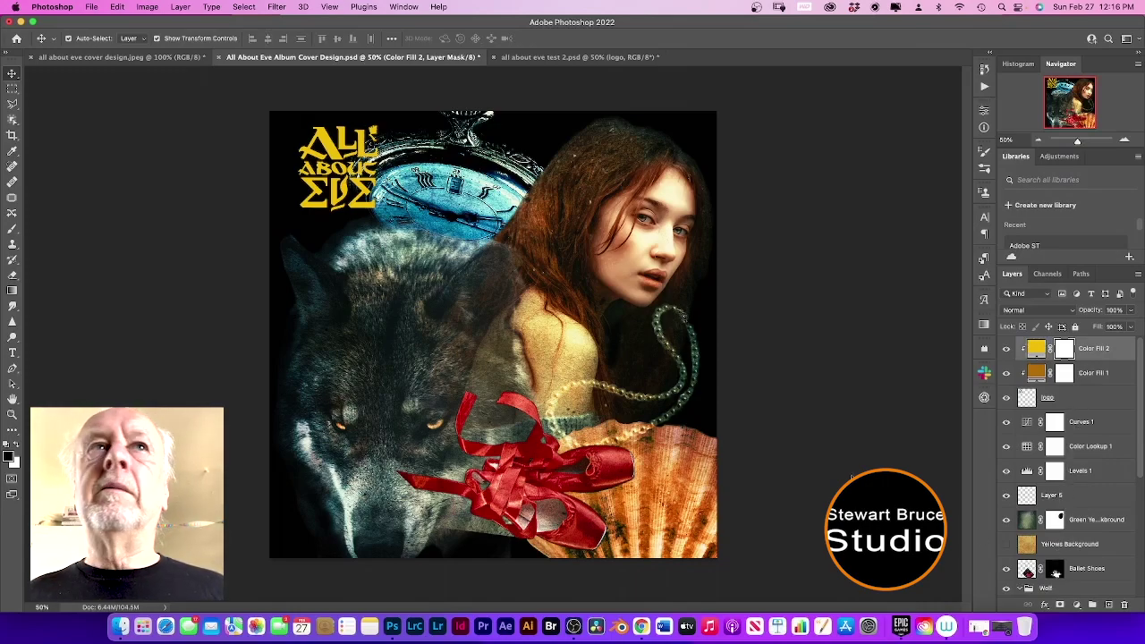
pyautogui.click(12, 229)
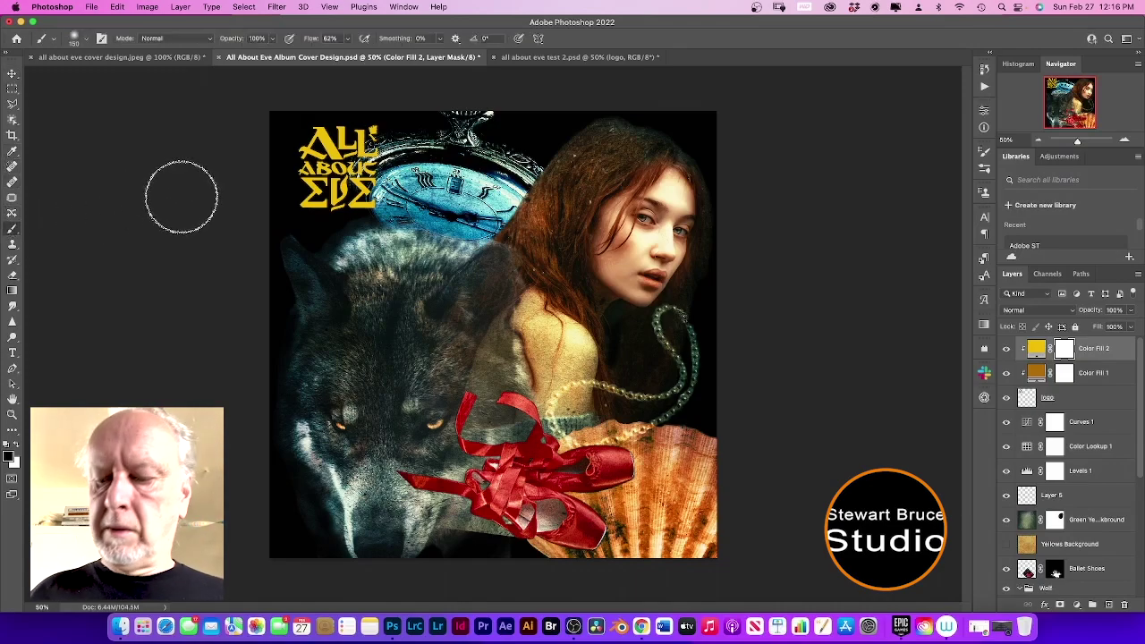
pyautogui.press('[')
pyautogui.press('[')
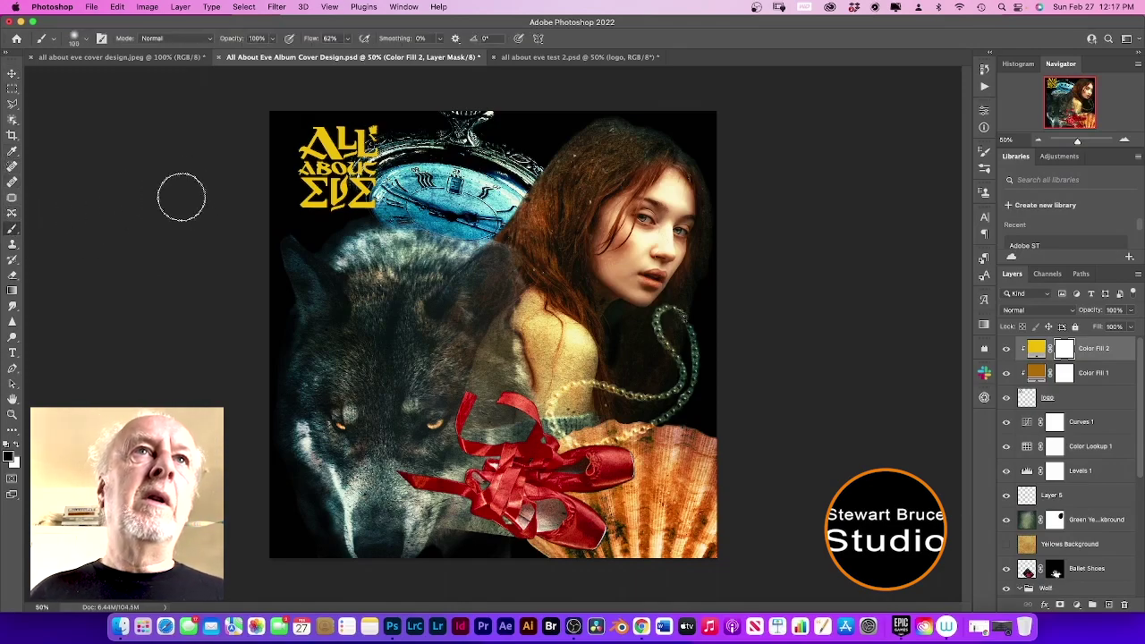
pyautogui.moveTo(273, 39)
pyautogui.mouseDown()
pyautogui.moveTo(274, 54)
pyautogui.moveTo(249, 50)
pyautogui.mouseUp()
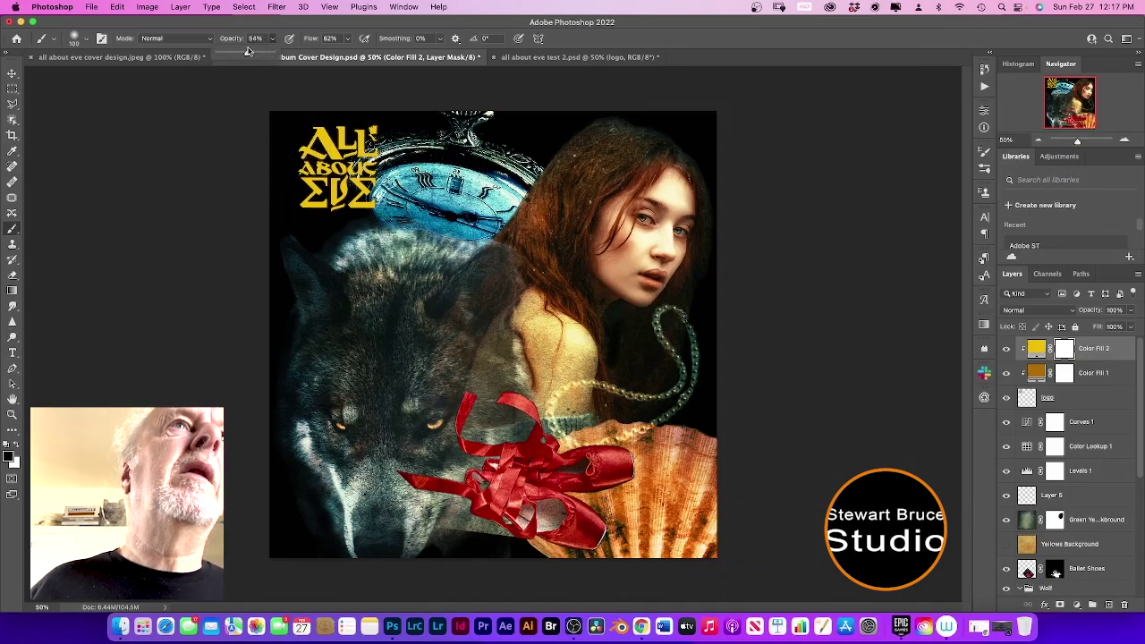
pyautogui.moveTo(246, 52); pyautogui.dragTo(237, 52)
pyautogui.click(318, 142)
pyautogui.moveTo(338, 142)
pyautogui.mouseDown()
pyautogui.moveTo(368, 127)
pyautogui.moveTo(373, 146)
pyautogui.moveTo(354, 161)
pyautogui.moveTo(370, 166)
pyautogui.moveTo(332, 161)
pyautogui.moveTo(323, 184)
pyautogui.moveTo(336, 170)
pyautogui.moveTo(323, 157)
pyautogui.moveTo(341, 165)
pyautogui.moveTo(354, 151)
pyautogui.moveTo(300, 174)
pyautogui.moveTo(305, 165)
pyautogui.moveTo(307, 197)
pyautogui.moveTo(323, 204)
pyautogui.moveTo(308, 204)
pyautogui.moveTo(337, 192)
pyautogui.moveTo(343, 211)
pyautogui.moveTo(336, 199)
pyautogui.moveTo(359, 205)
pyautogui.moveTo(354, 192)
pyautogui.moveTo(373, 188)
pyautogui.moveTo(345, 134)
pyautogui.mouseUp()
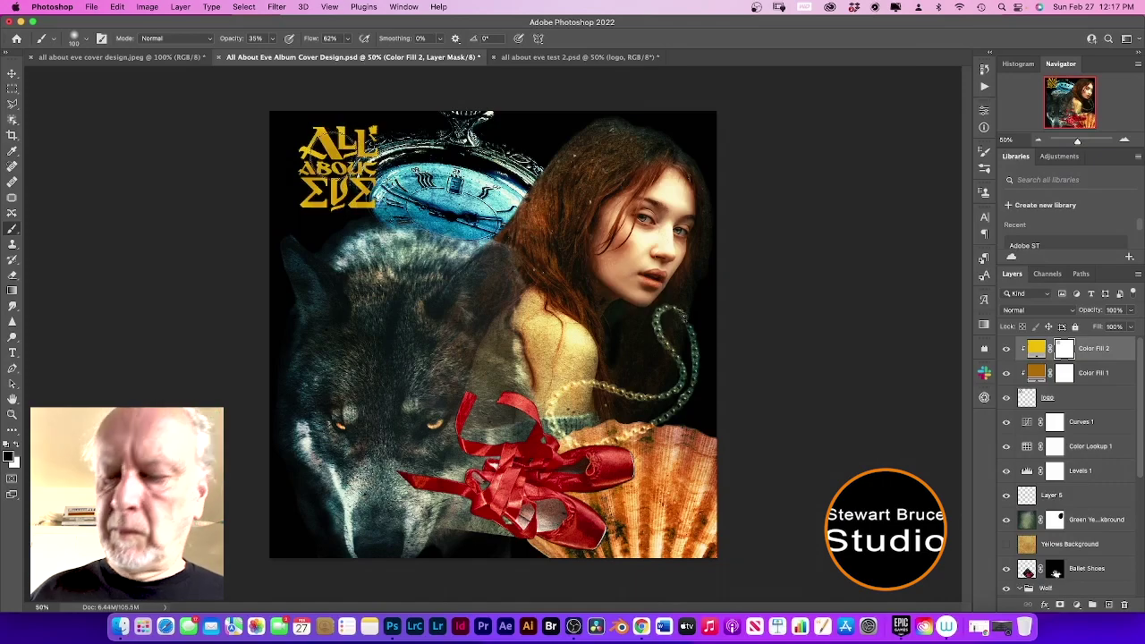
pyautogui.press('[')
pyautogui.press('[')
pyautogui.press('[')
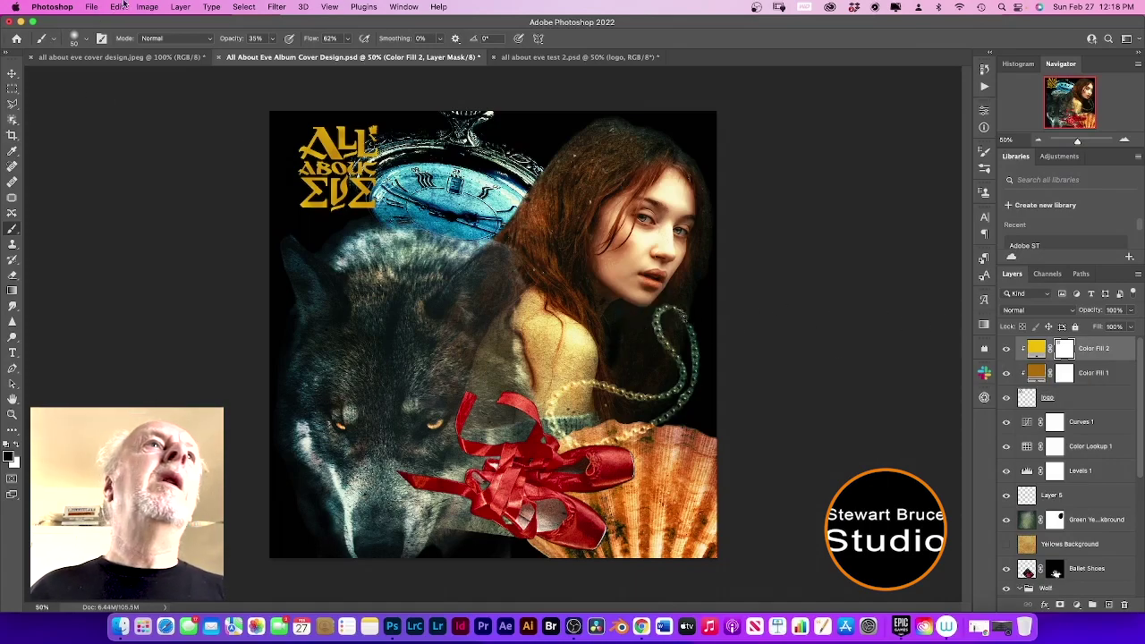
# - Open Green and Yellow Background.jpg from the Photographys folder
pyautogui.click(91, 7)
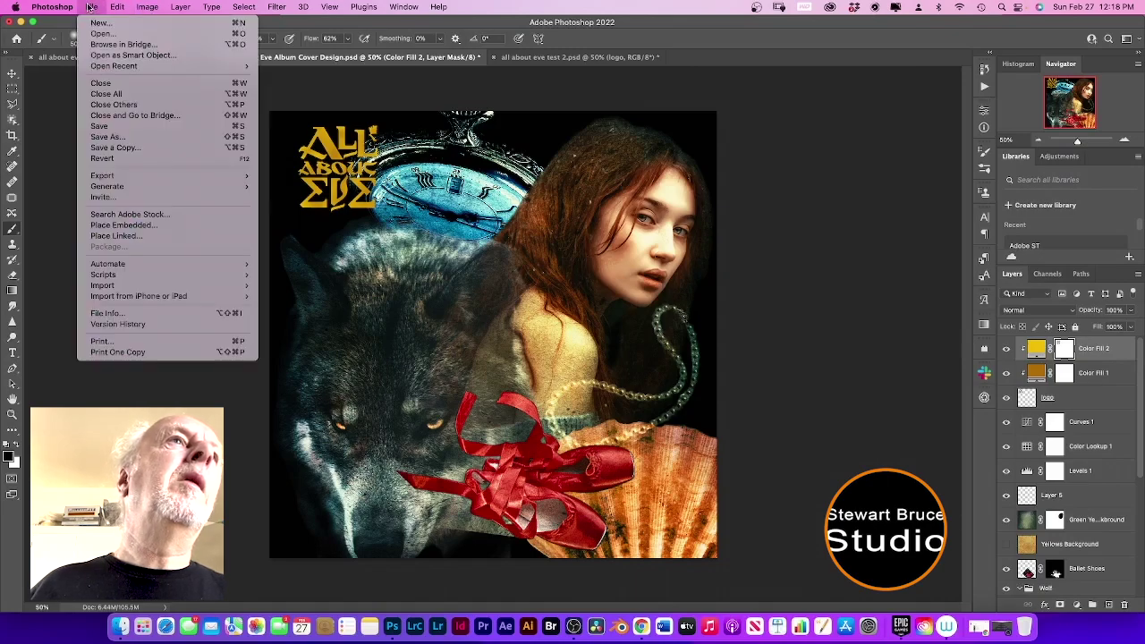
pyautogui.click(101, 34)
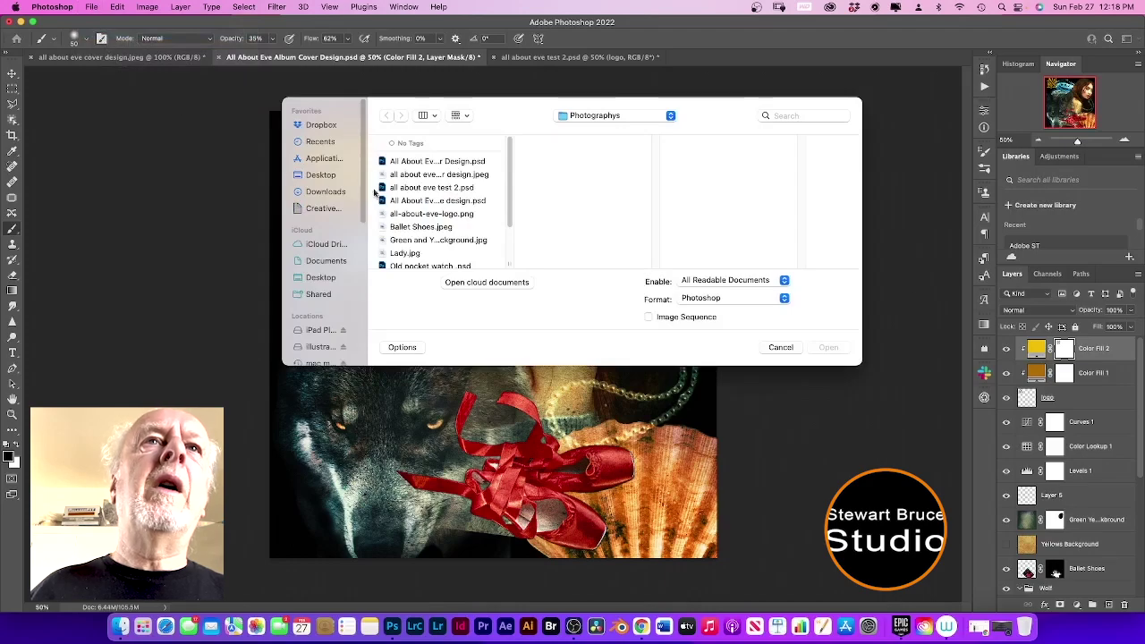
pyautogui.scroll(-3, 438, 243)
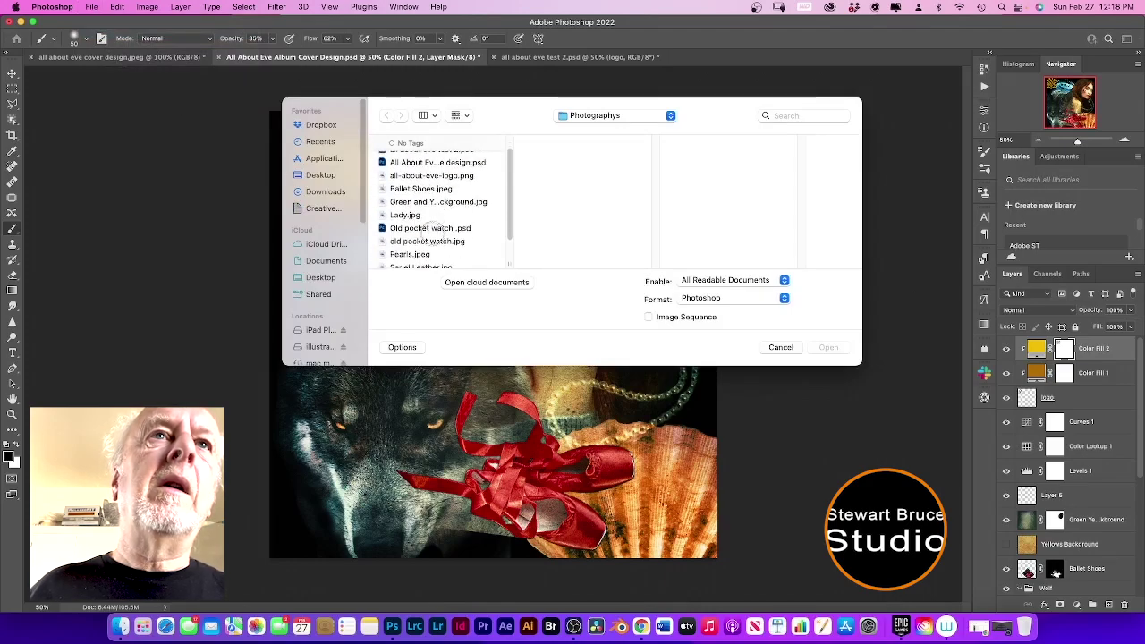
pyautogui.scroll(-3, 433, 230)
pyautogui.scroll(2, 438, 230)
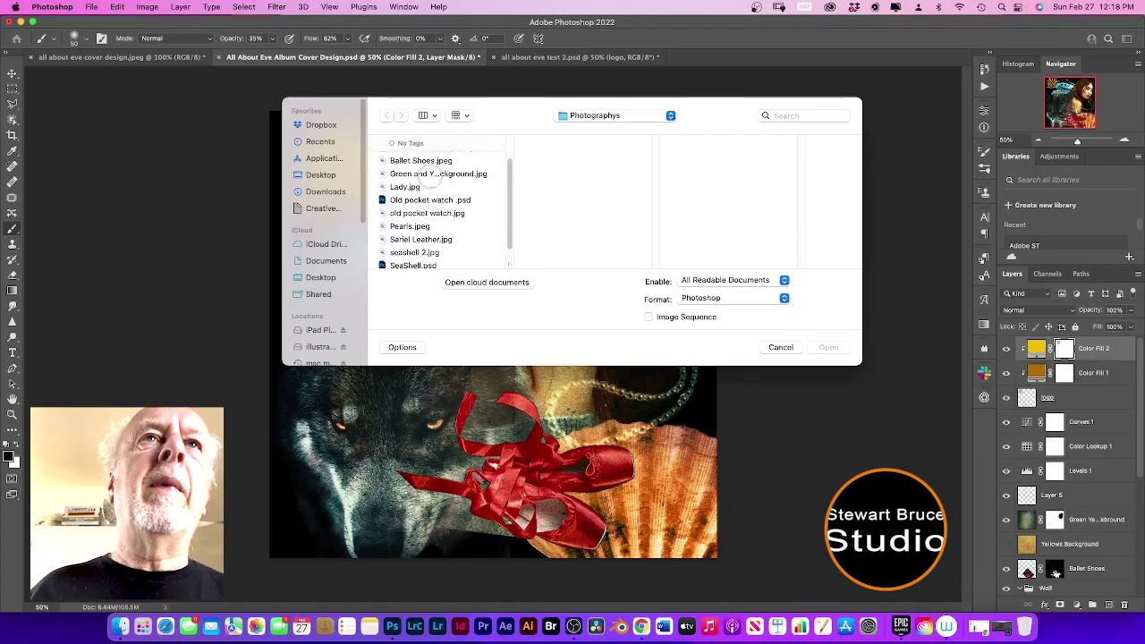
pyautogui.click(427, 176)
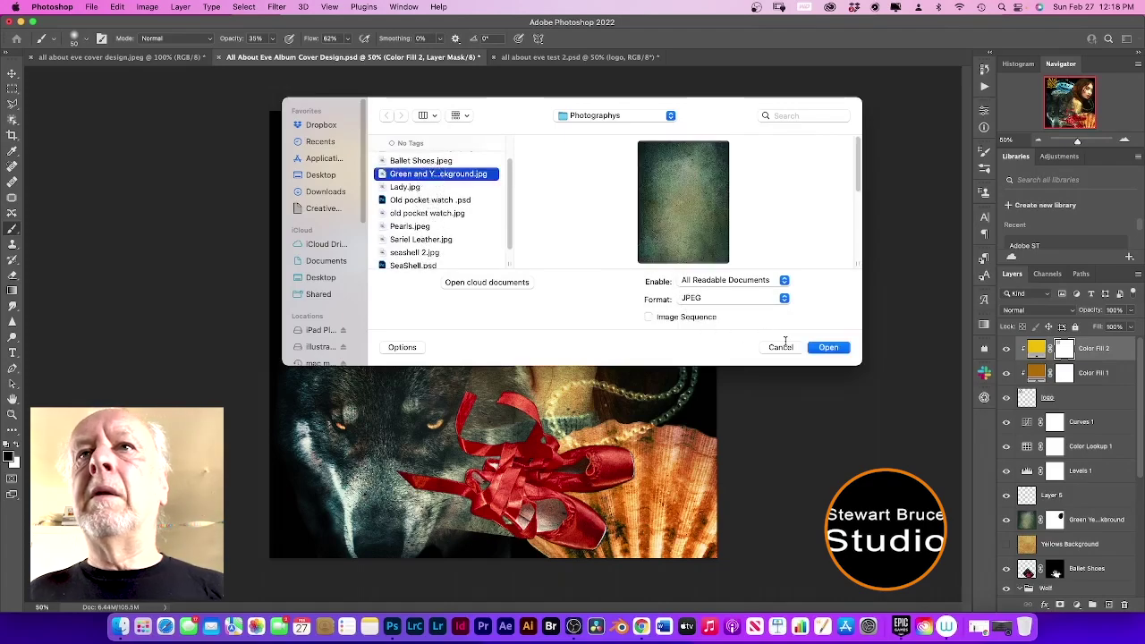
pyautogui.click(828, 347)
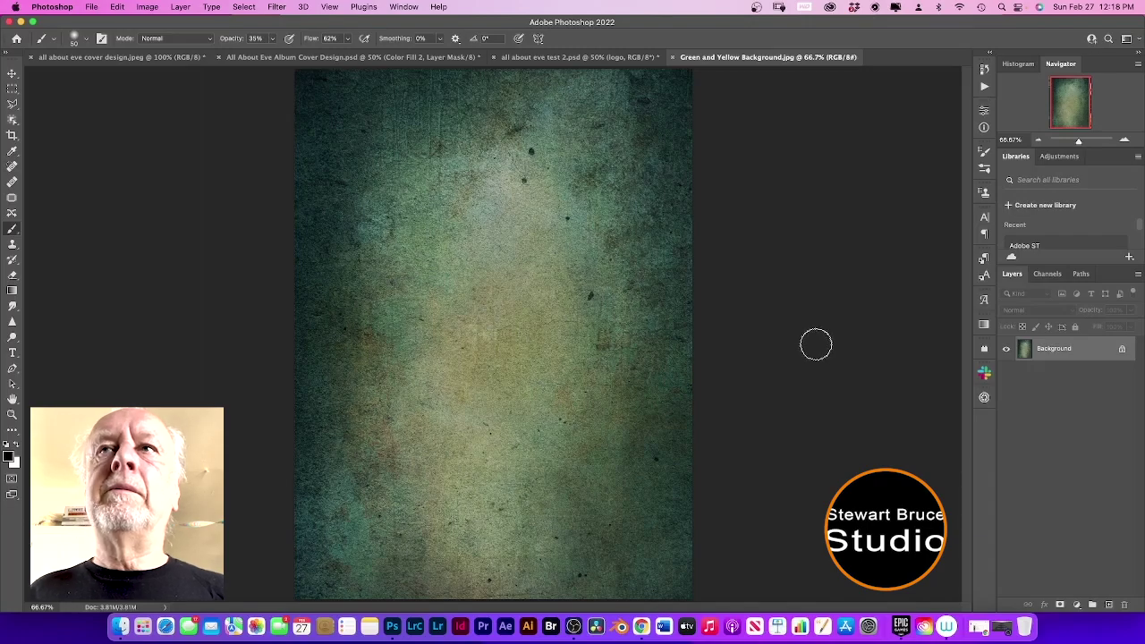
# - Bring the green and yellow texture into All About Eve Album Cover Design.psd as a new layer on top
pyautogui.click(13, 74)
pyautogui.moveTo(550, 329); pyautogui.dragTo(323, 59)
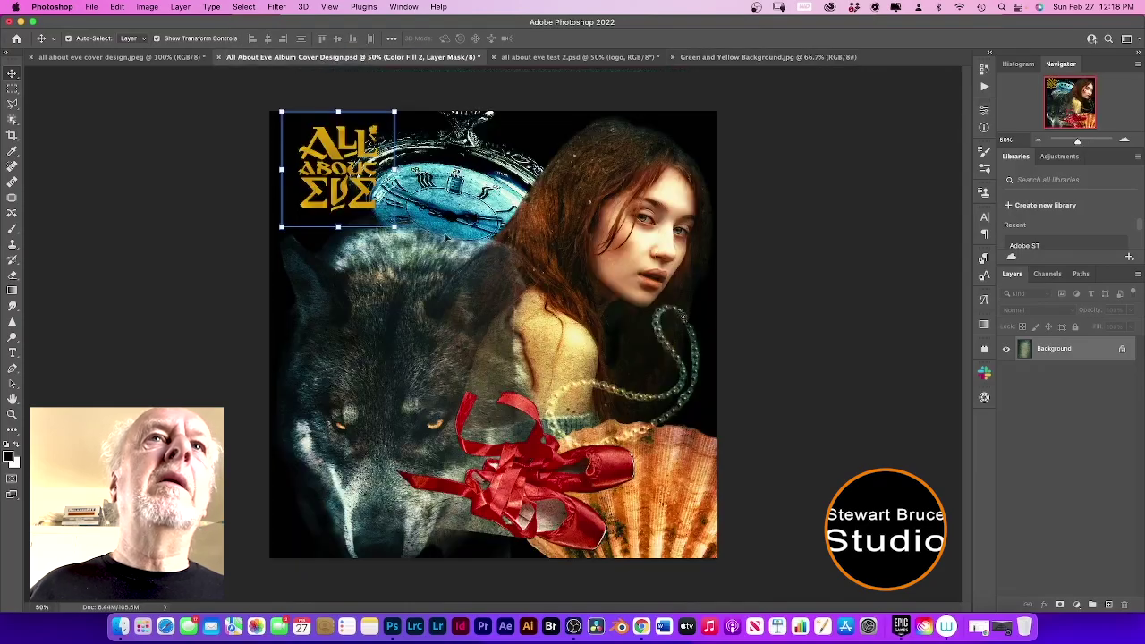
pyautogui.moveTo(507, 329); pyautogui.dragTo(506, 324)
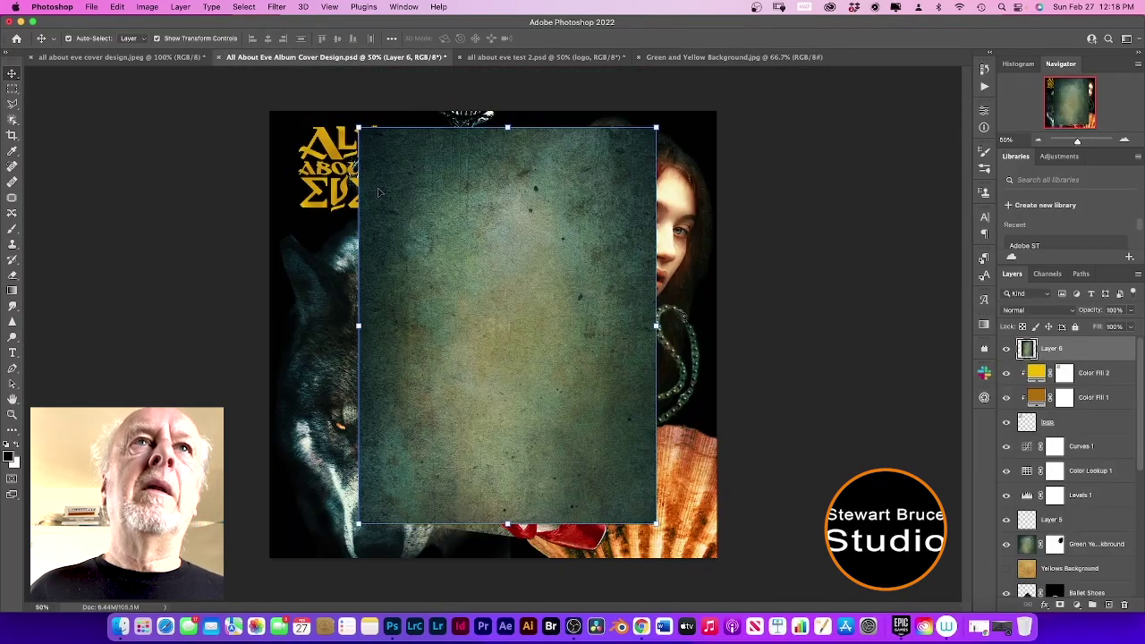
# - Stretch the green and yellow texture on Layer 6 to all four canvas edges so it covers the whole artwork
pyautogui.moveTo(358, 326); pyautogui.dragTo(269, 327)
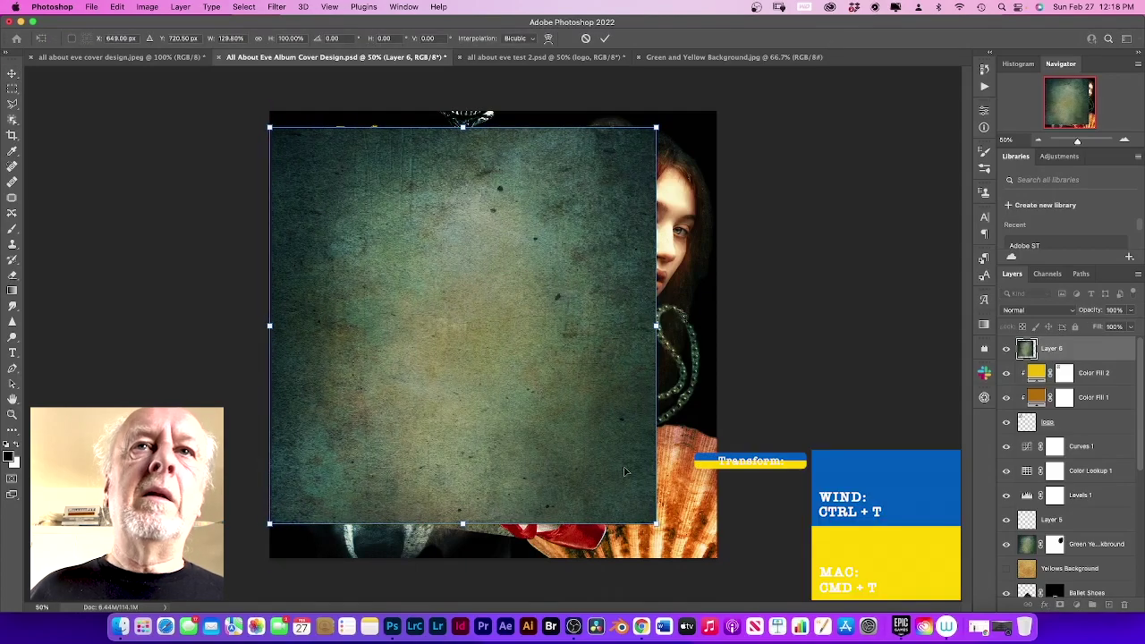
pyautogui.moveTo(656, 326); pyautogui.dragTo(717, 326)
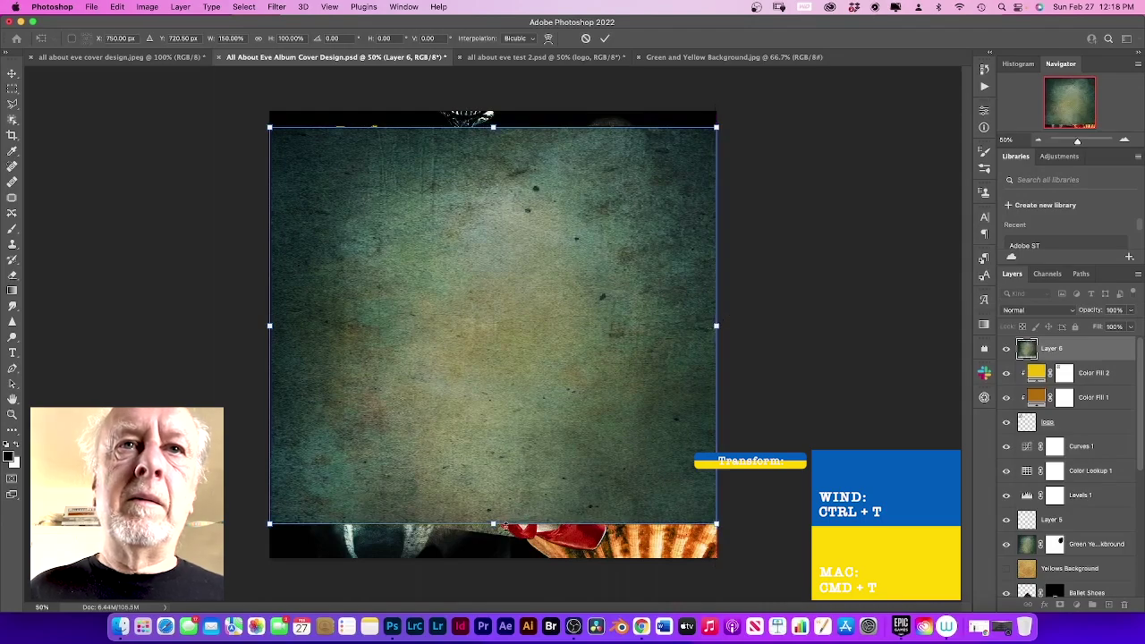
pyautogui.moveTo(494, 523); pyautogui.dragTo(494, 557)
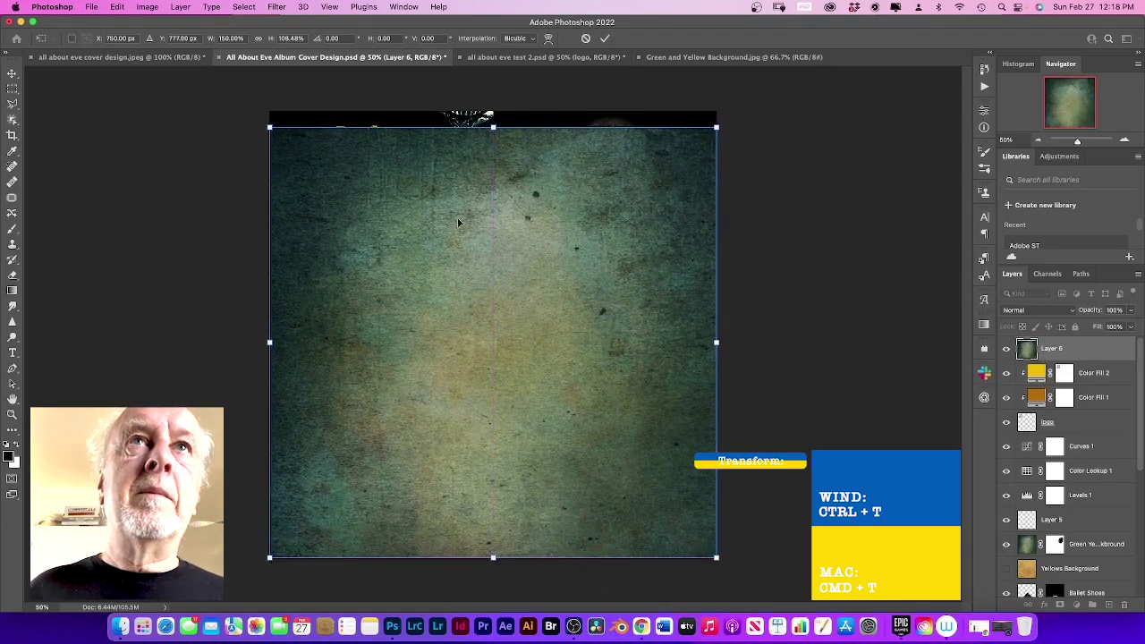
pyautogui.moveTo(493, 127); pyautogui.dragTo(493, 112)
pyautogui.press('Escape')
# - Clip the Layer 6 texture to the logo lettering with a clipping mask
pyautogui.rightClick(1087, 350)
pyautogui.scroll(-3, 1049, 567)
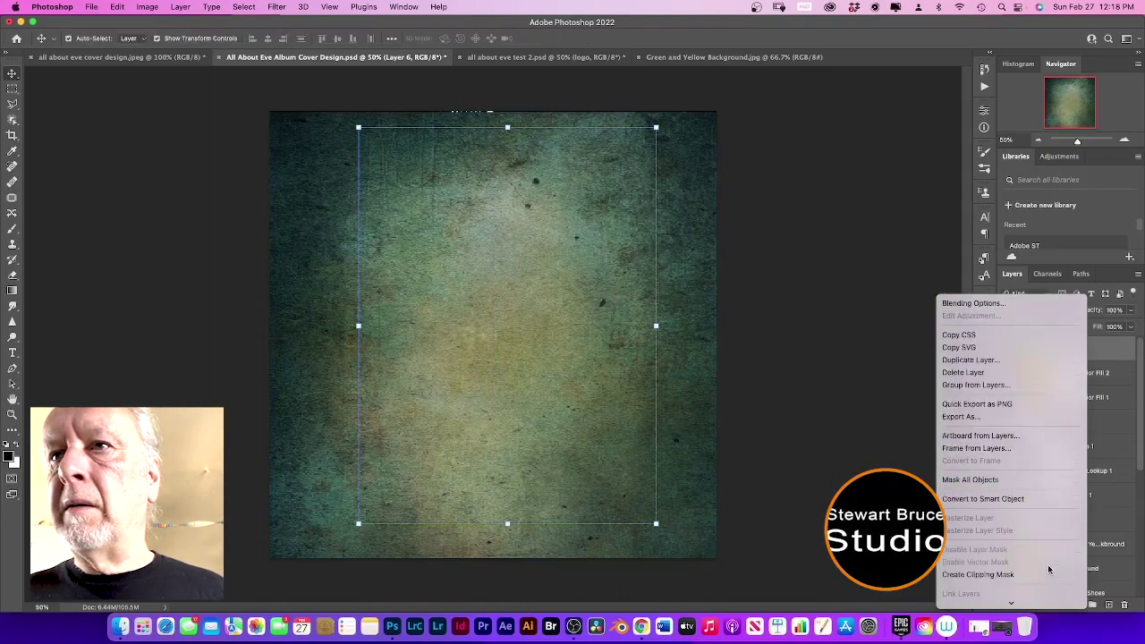
pyautogui.click(1044, 562)
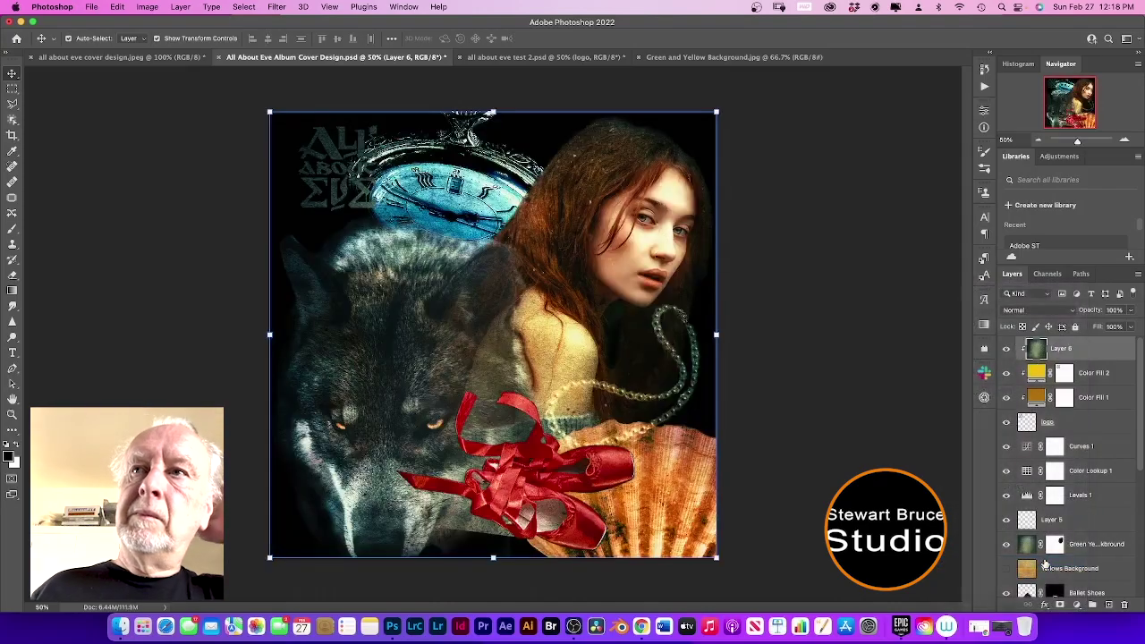
# - Set Layer 6's blend mode to Overlay and its opacity to 70%
pyautogui.click(1074, 313)
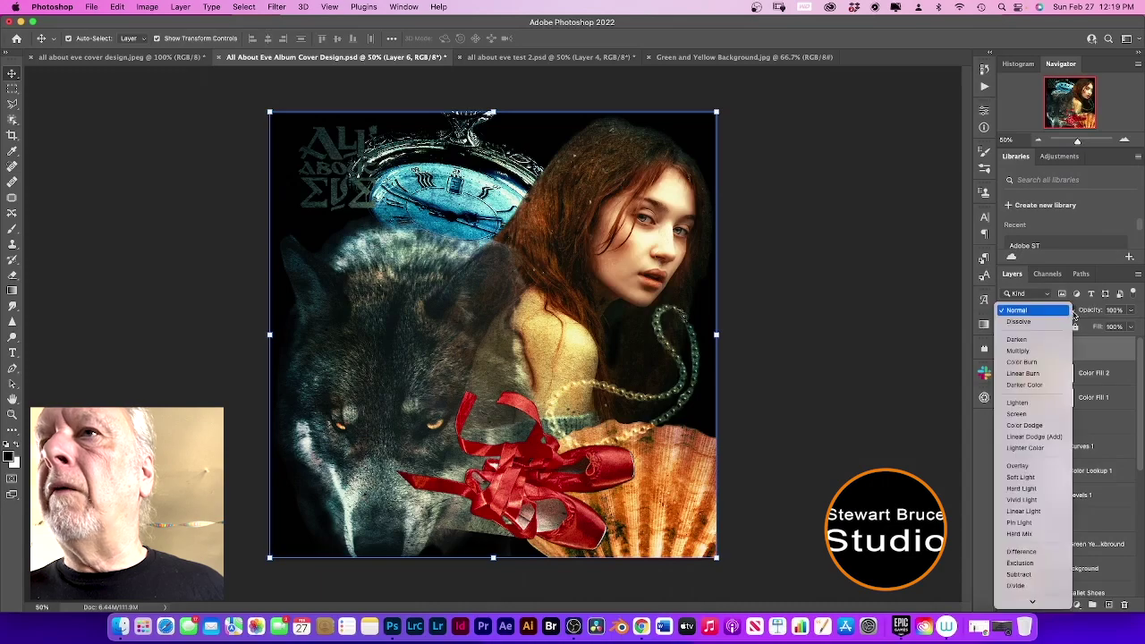
pyautogui.click(1040, 465)
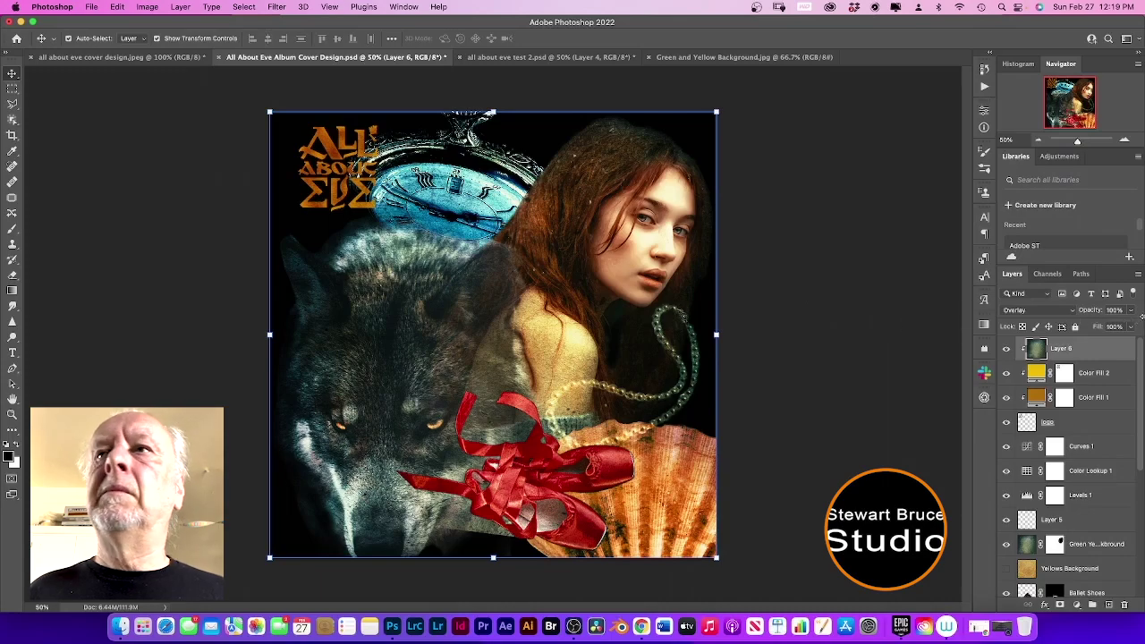
pyautogui.click(1130, 311)
pyautogui.moveTo(1133, 315); pyautogui.dragTo(1111, 326)
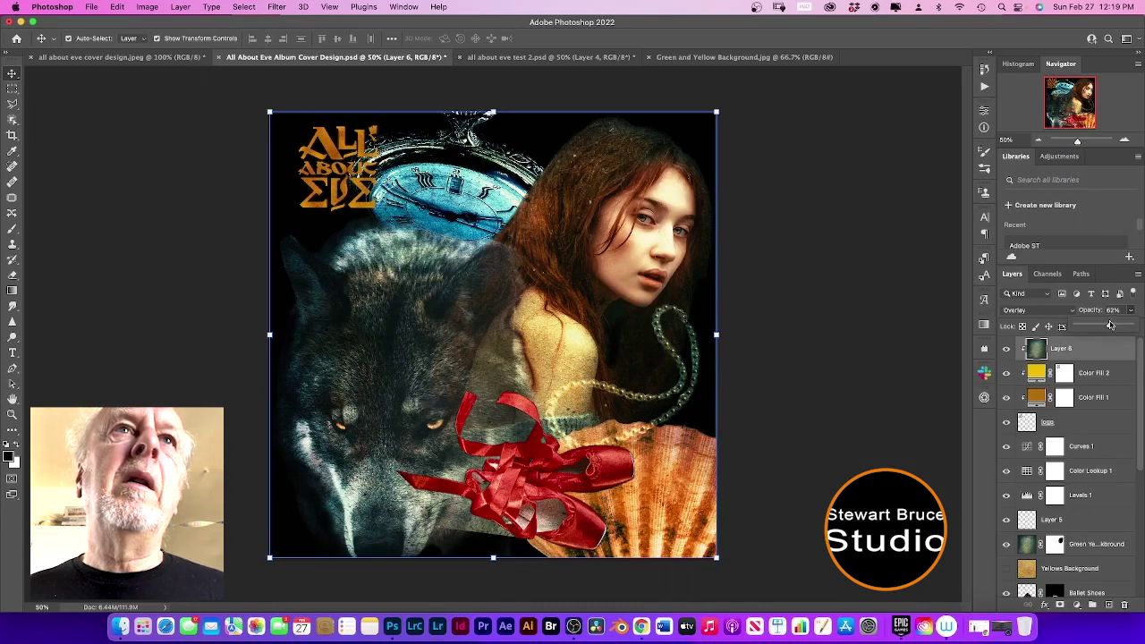
pyautogui.moveTo(1107, 324); pyautogui.dragTo(1115, 325)
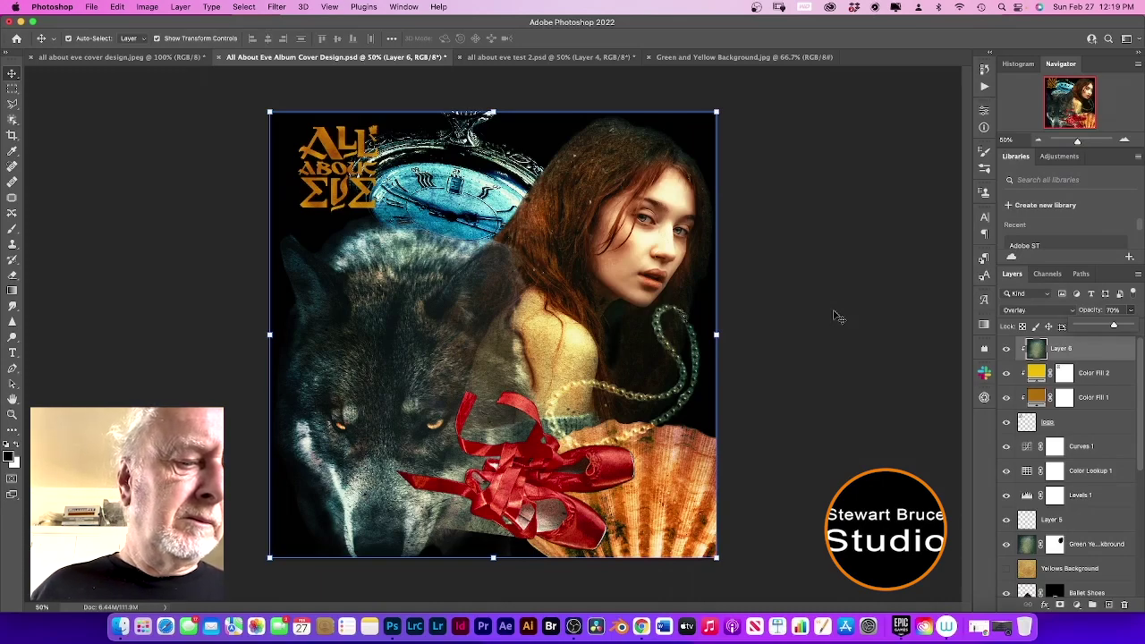
# - Add the title text "Scarlet and Other Stories" in Apple Chancery below the logo, on a new text layer
pyautogui.click(13, 353)
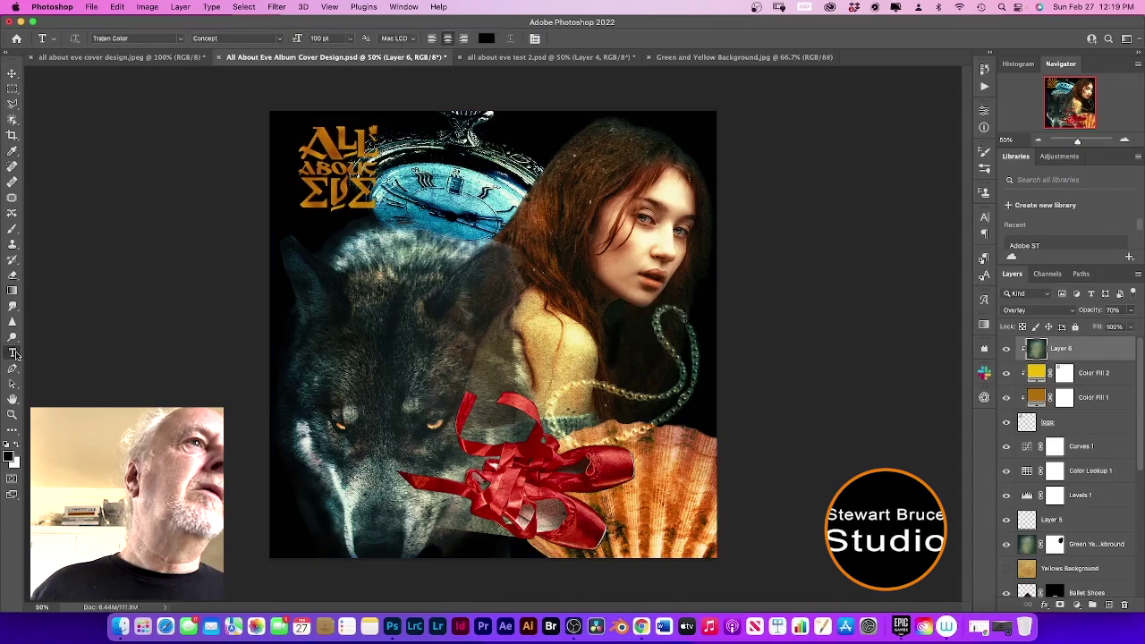
pyautogui.click(316, 264)
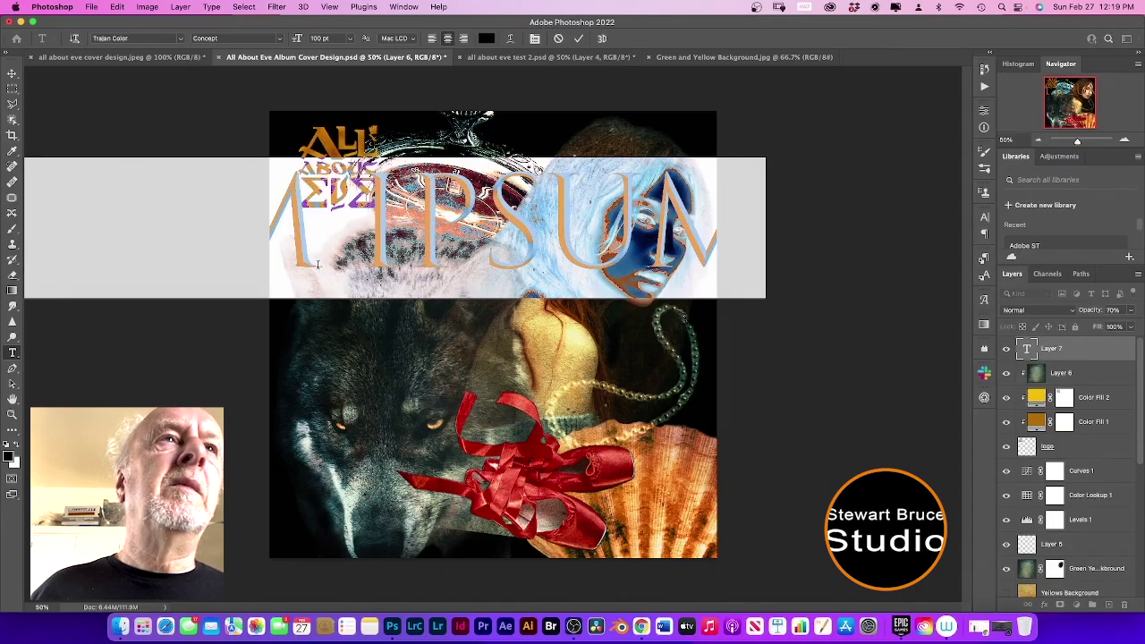
pyautogui.click(179, 41)
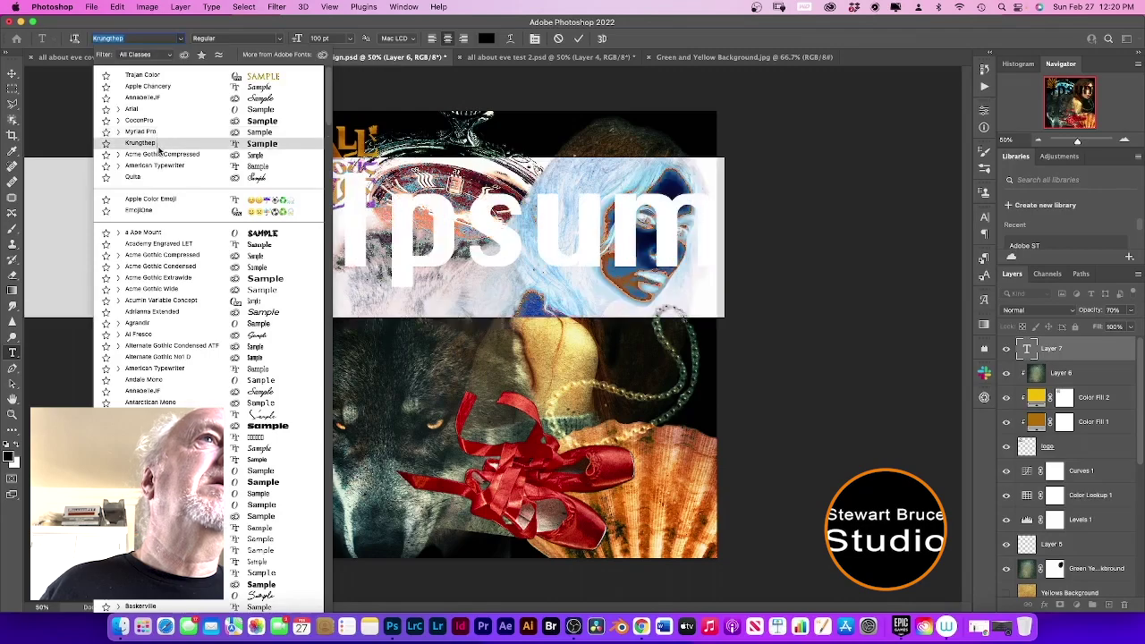
pyautogui.click(143, 86)
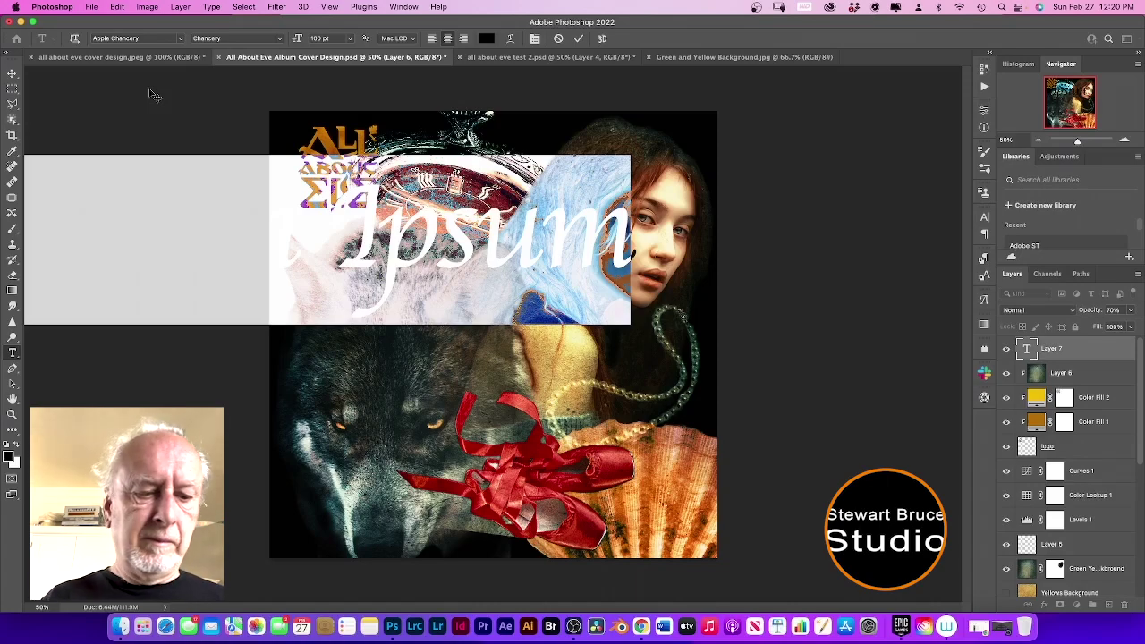
pyautogui.press('BackSpace')
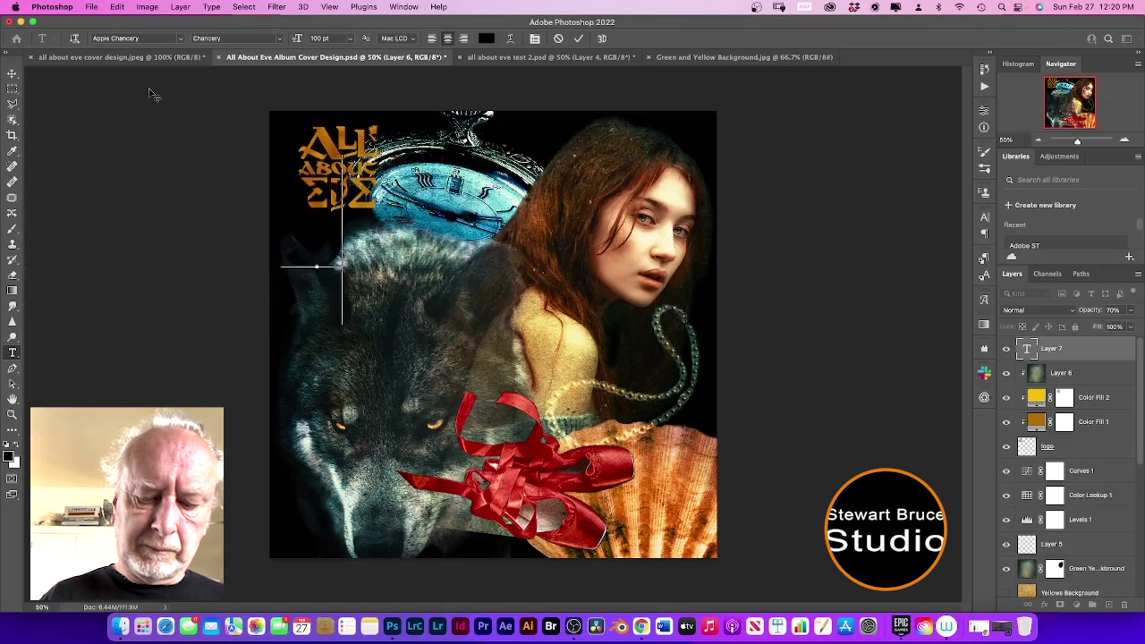
pyautogui.write('ar')
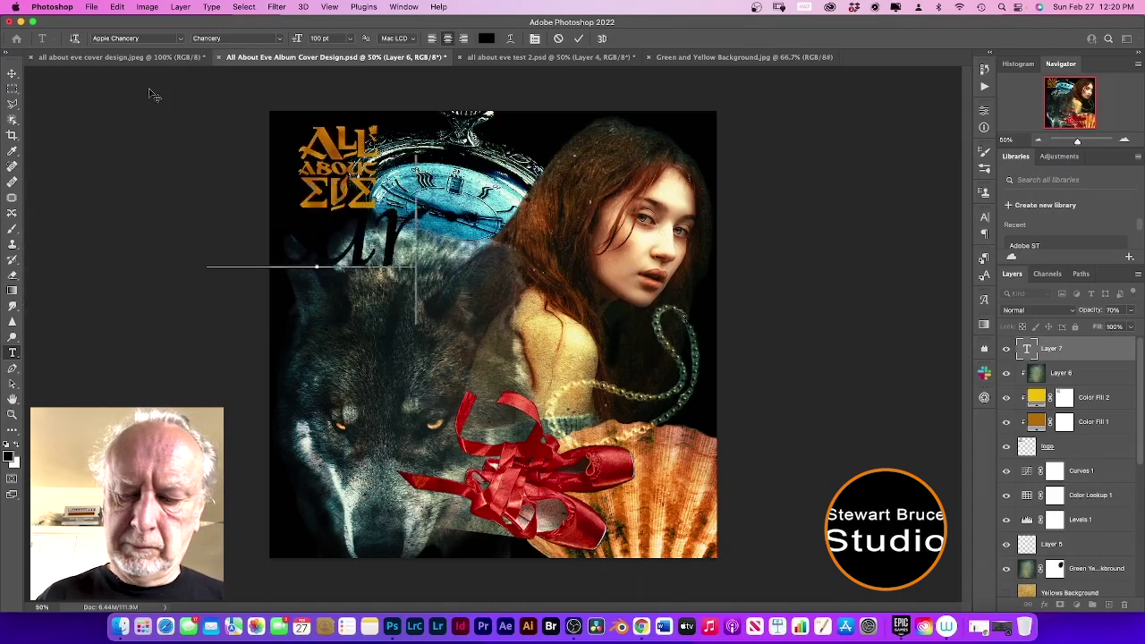
pyautogui.write('let')
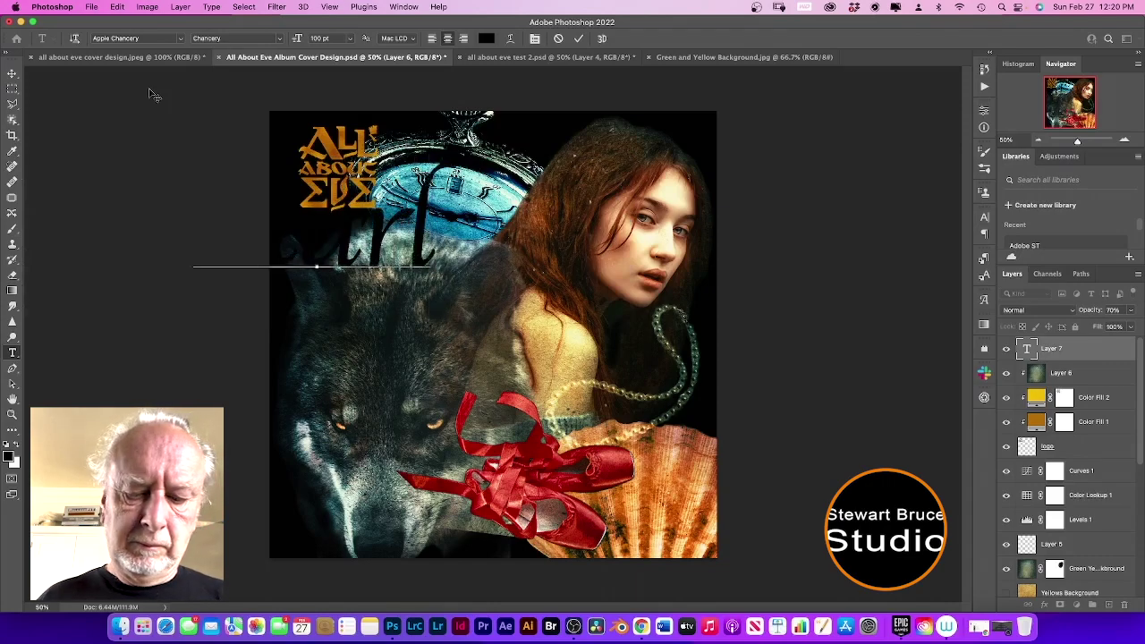
pyautogui.write(' and')
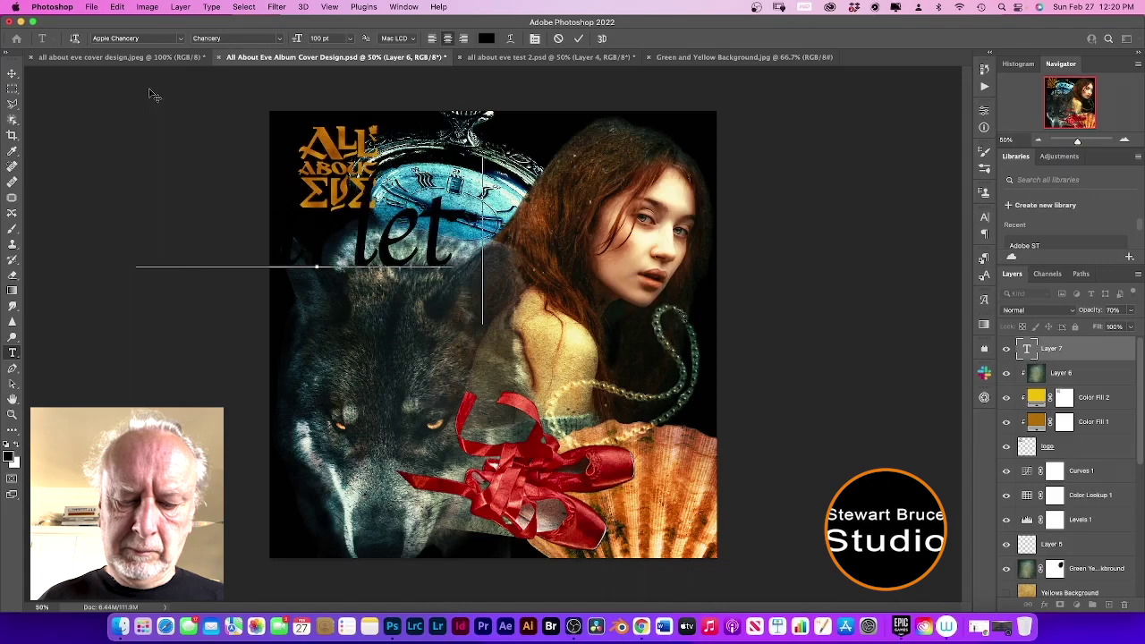
pyautogui.write(' Other')
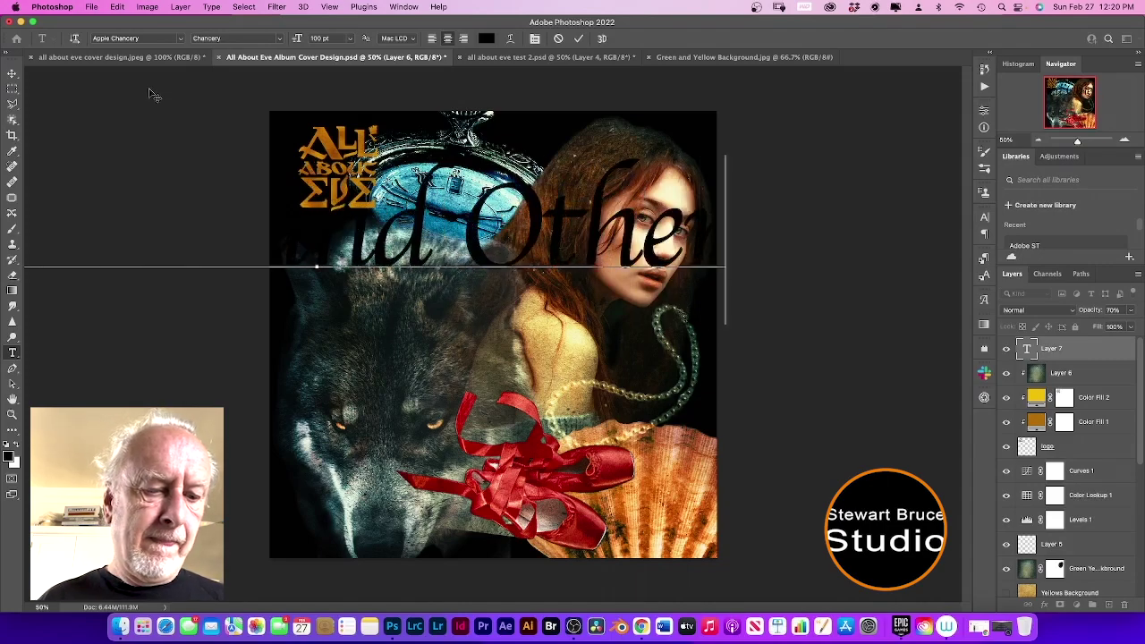
pyautogui.write('  tor')
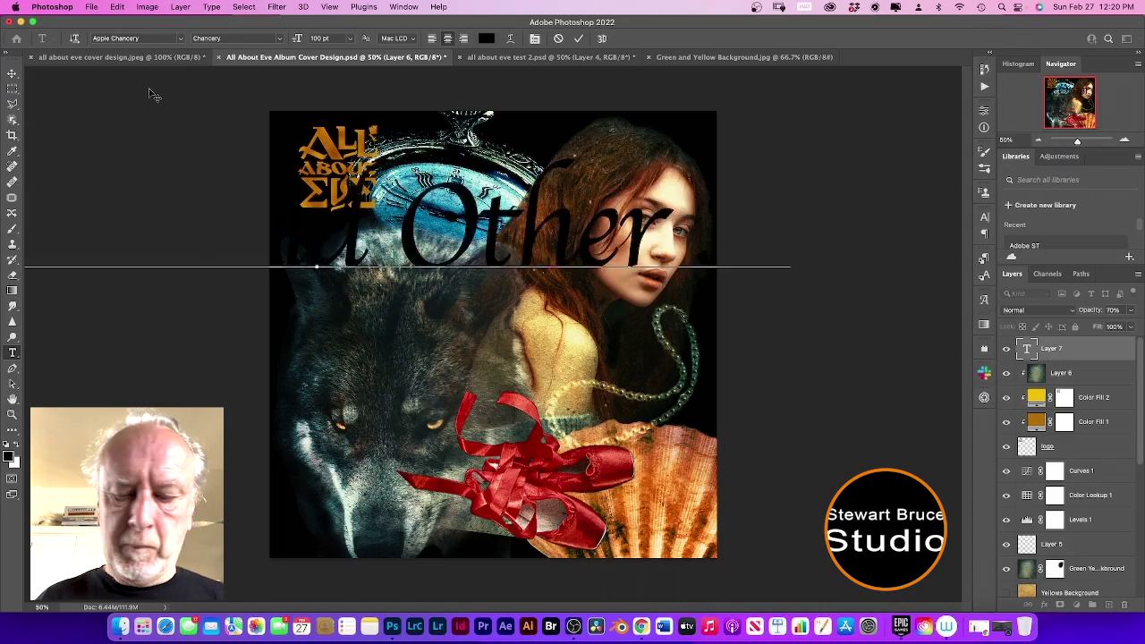
pyautogui.write('to')
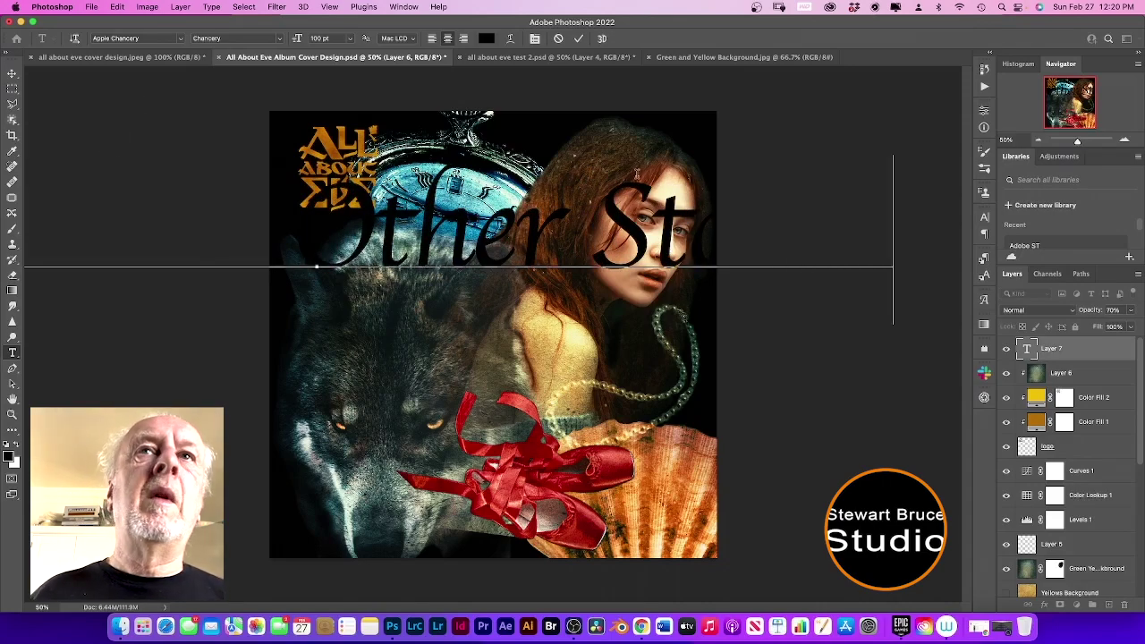
# - Set the font size of the whole title text to 16 pt
pyautogui.moveTo(892, 213); pyautogui.dragTo(2, 207)
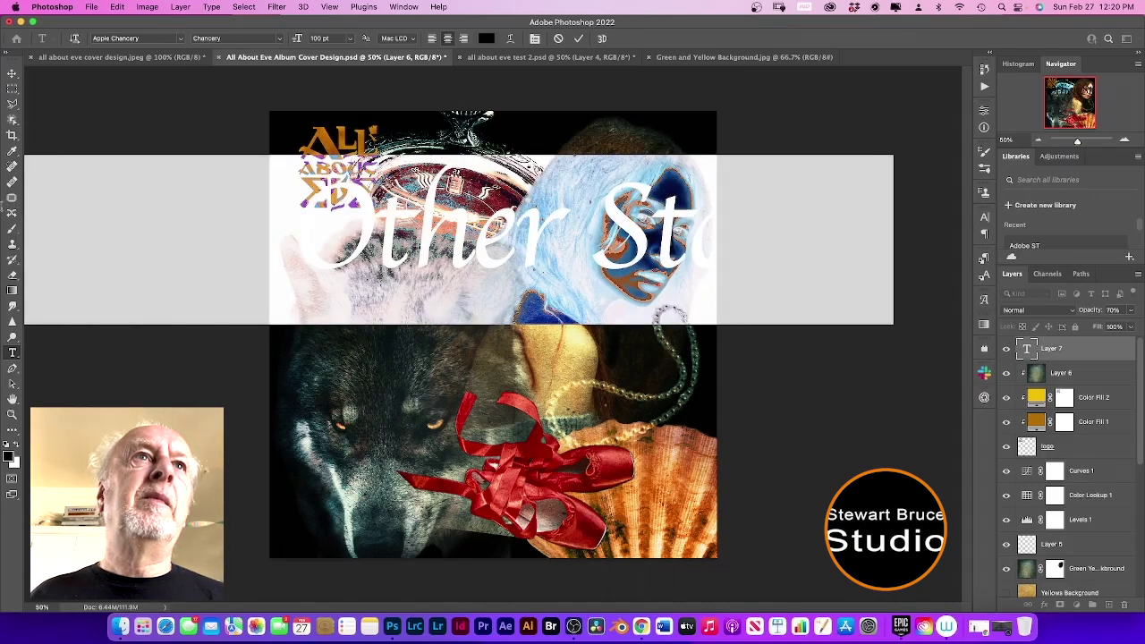
pyautogui.click(349, 38)
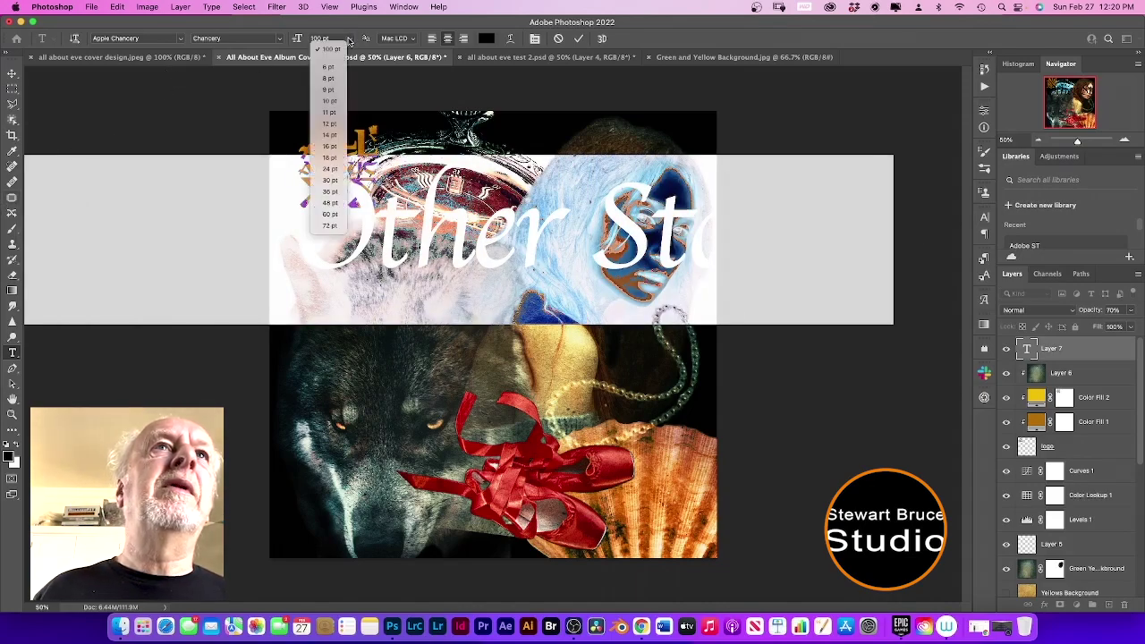
pyautogui.click(331, 148)
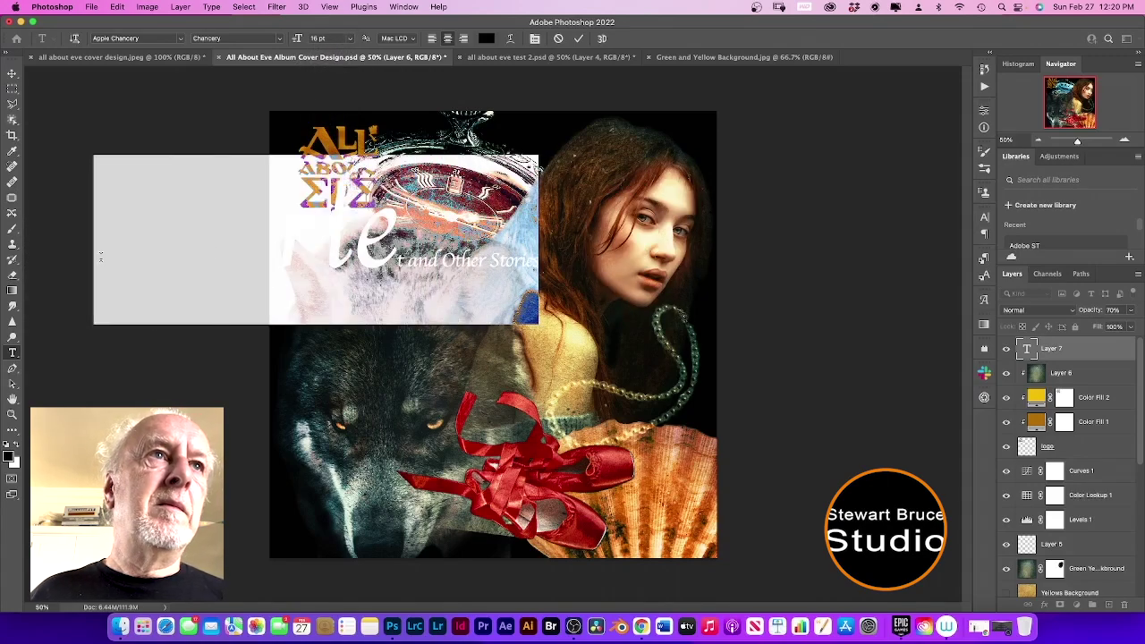
pyautogui.click(350, 38)
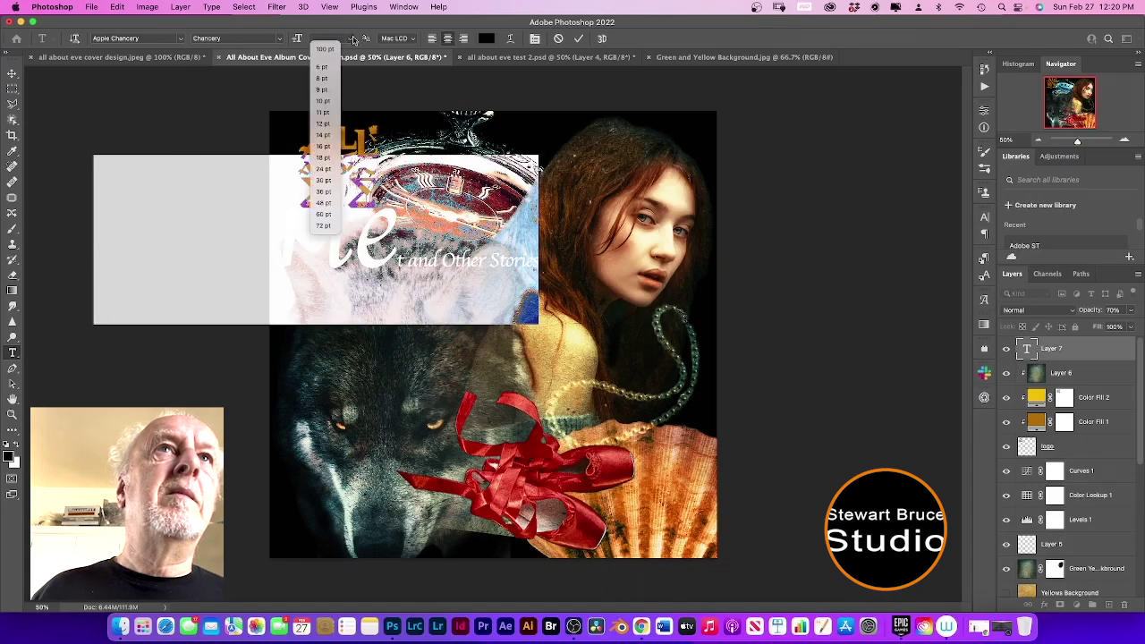
pyautogui.click(324, 146)
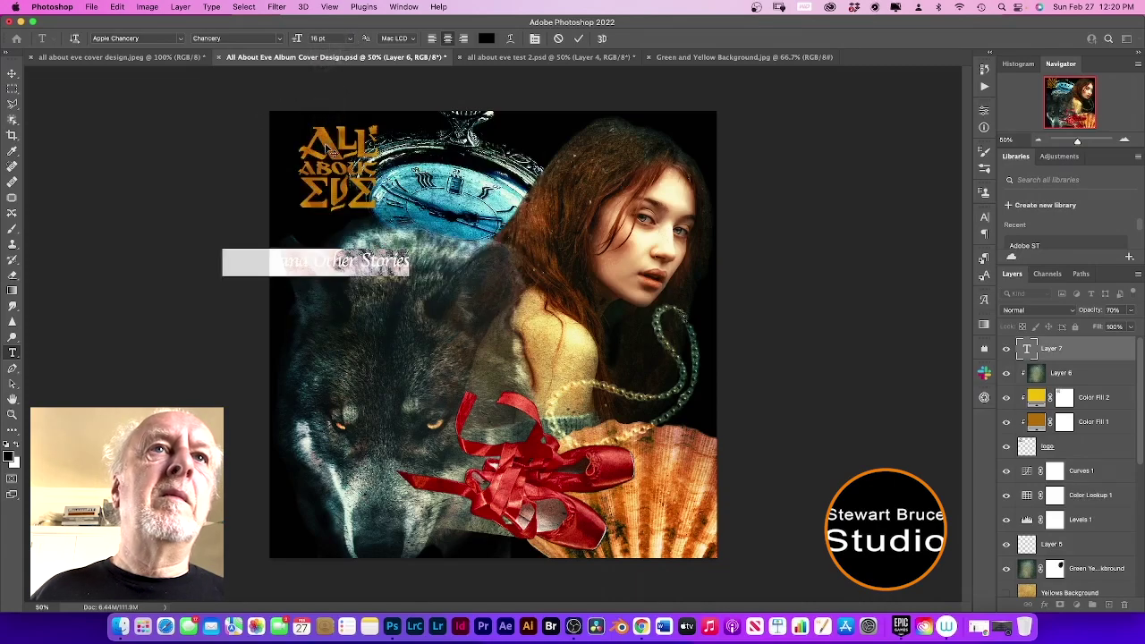
# - Color the title near-white (RGB 253, 253, 253) and move it fully onto the cover, above the wolf's face
pyautogui.click(485, 38)
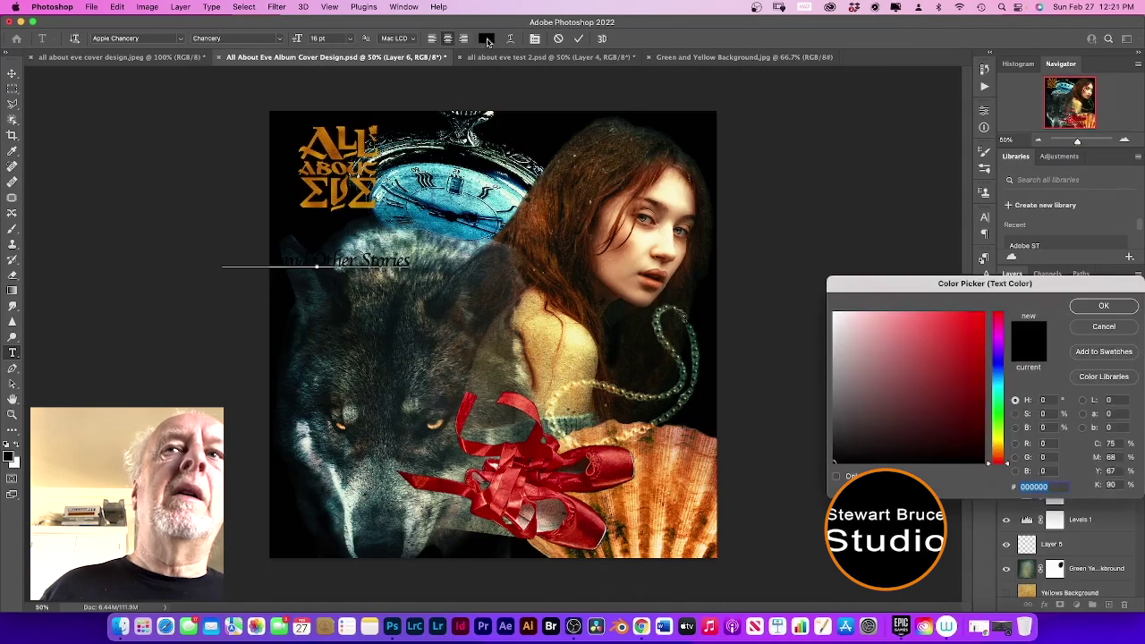
pyautogui.click(836, 313)
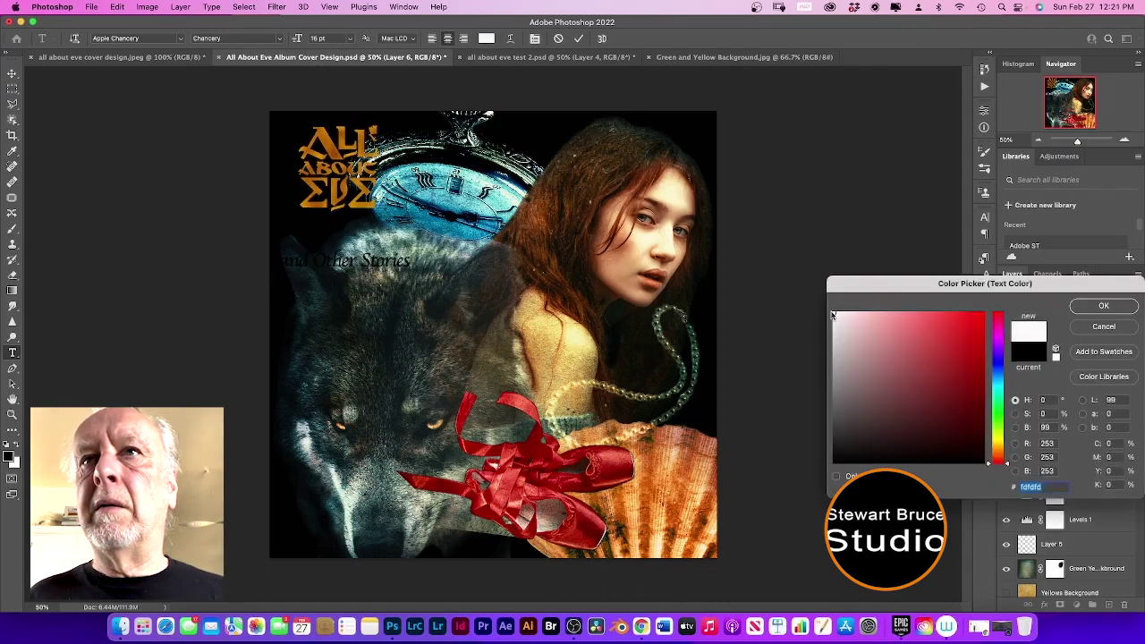
pyautogui.click(1102, 306)
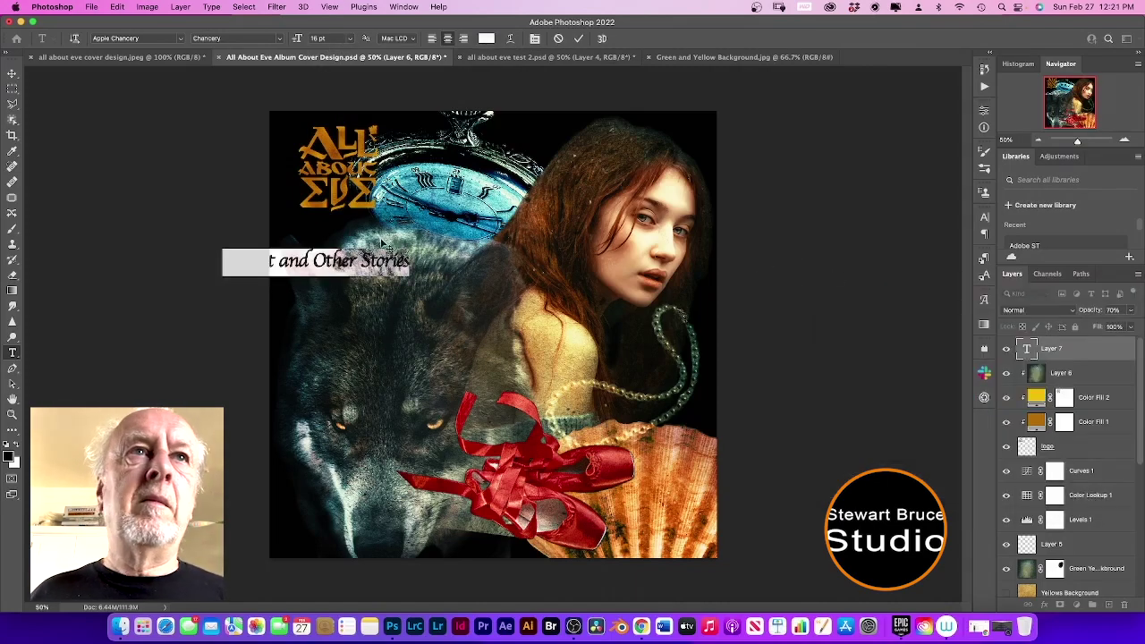
pyautogui.click(13, 73)
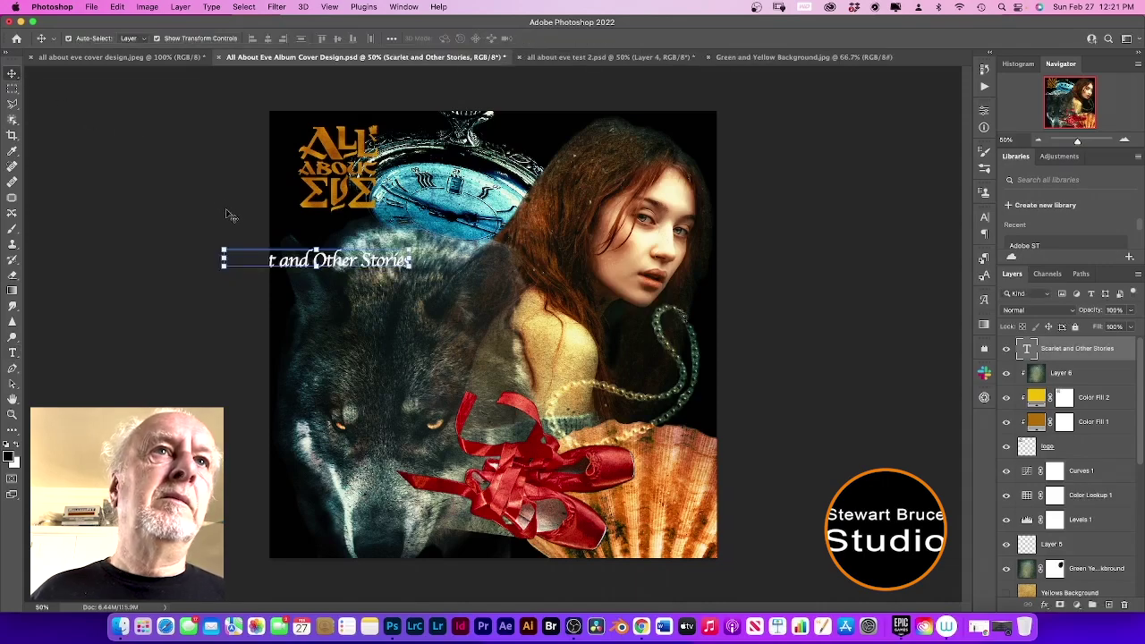
pyautogui.moveTo(296, 260); pyautogui.dragTo(383, 261)
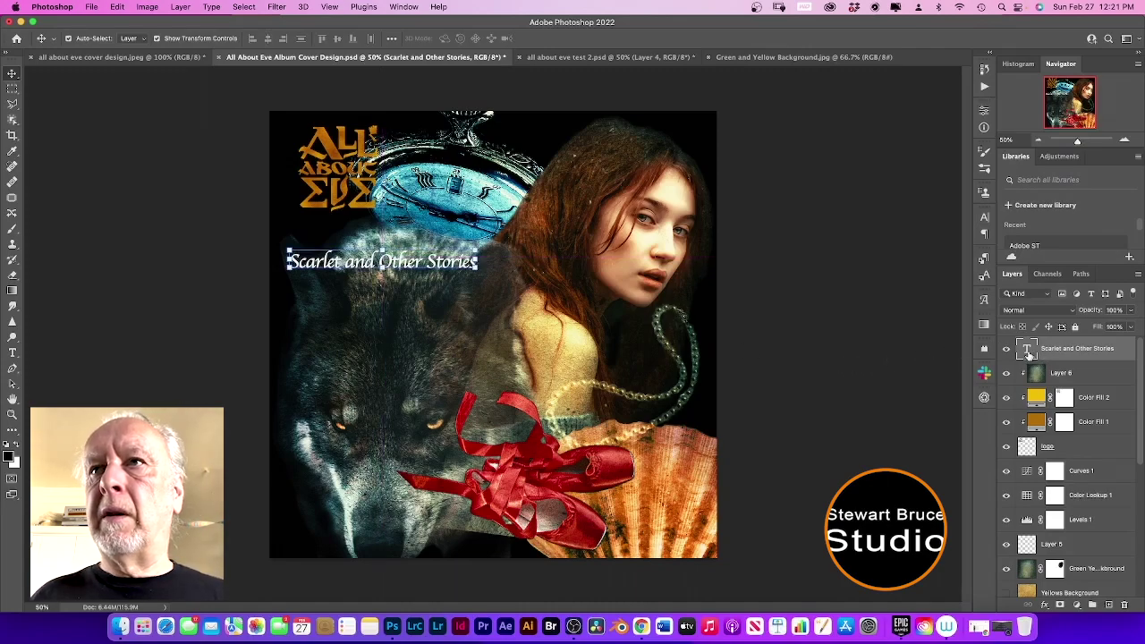
# - Set the capital S of both "Scarlet" and "Stories" to 18 pt, and nudge the title slightly upward on the cover
pyautogui.doubleClick(1029, 351)
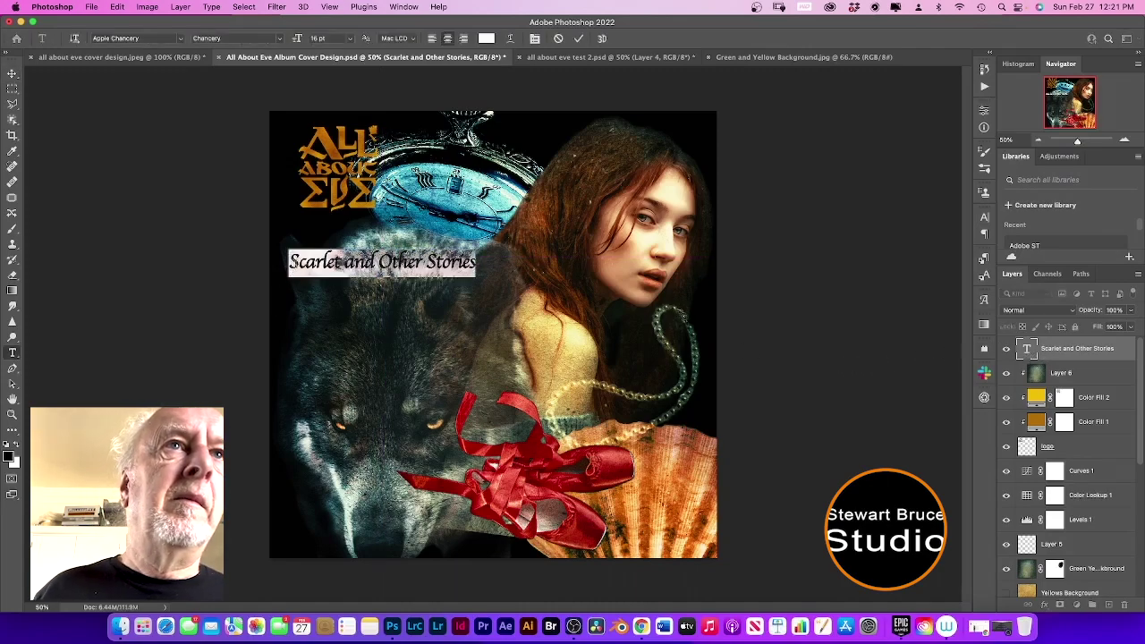
pyautogui.click(292, 262)
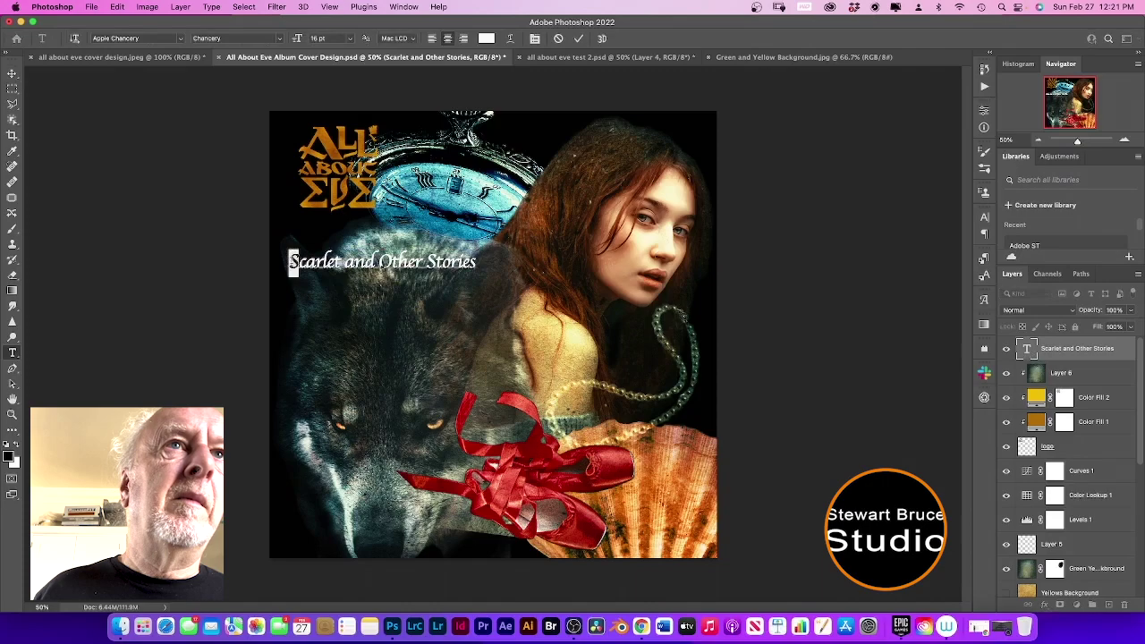
pyautogui.click(350, 39)
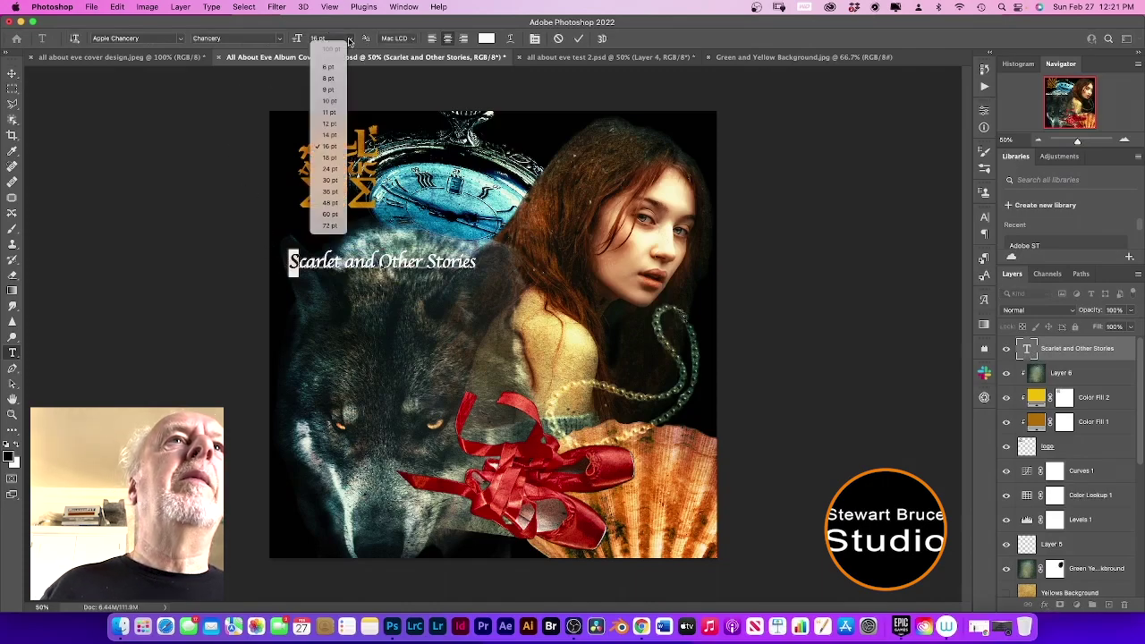
pyautogui.click(329, 159)
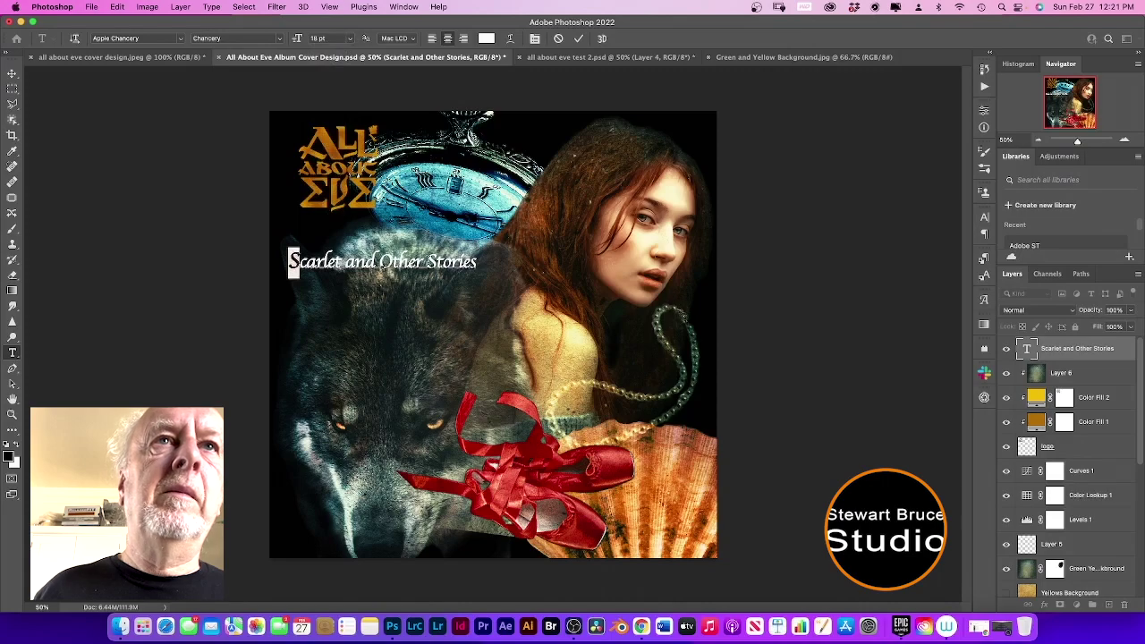
pyautogui.moveTo(436, 261); pyautogui.dragTo(427, 259)
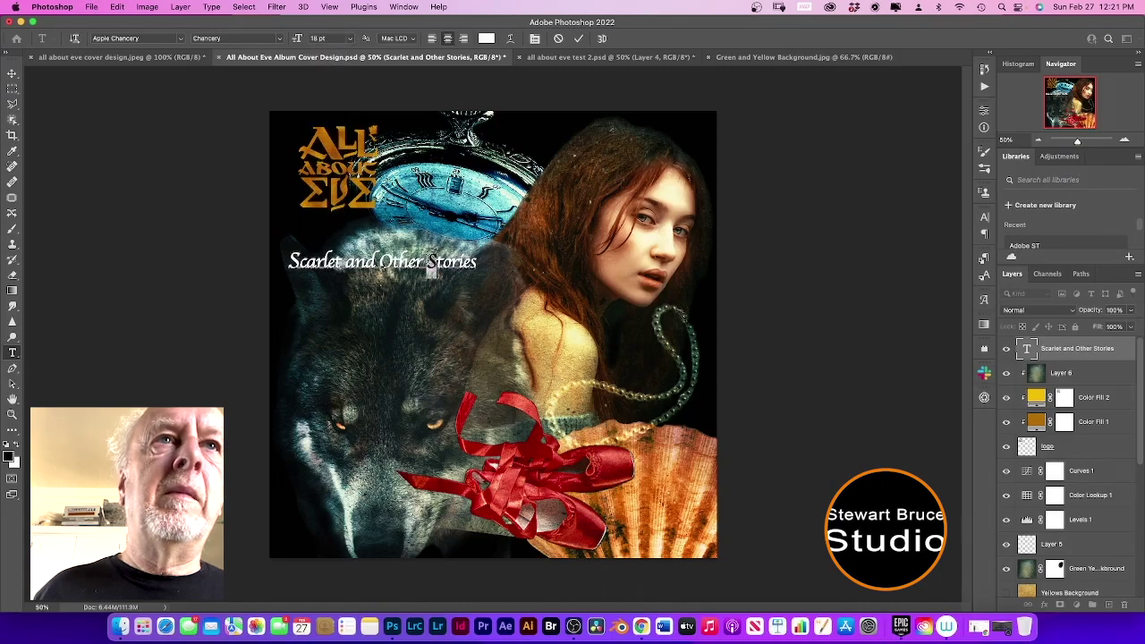
pyautogui.click(349, 38)
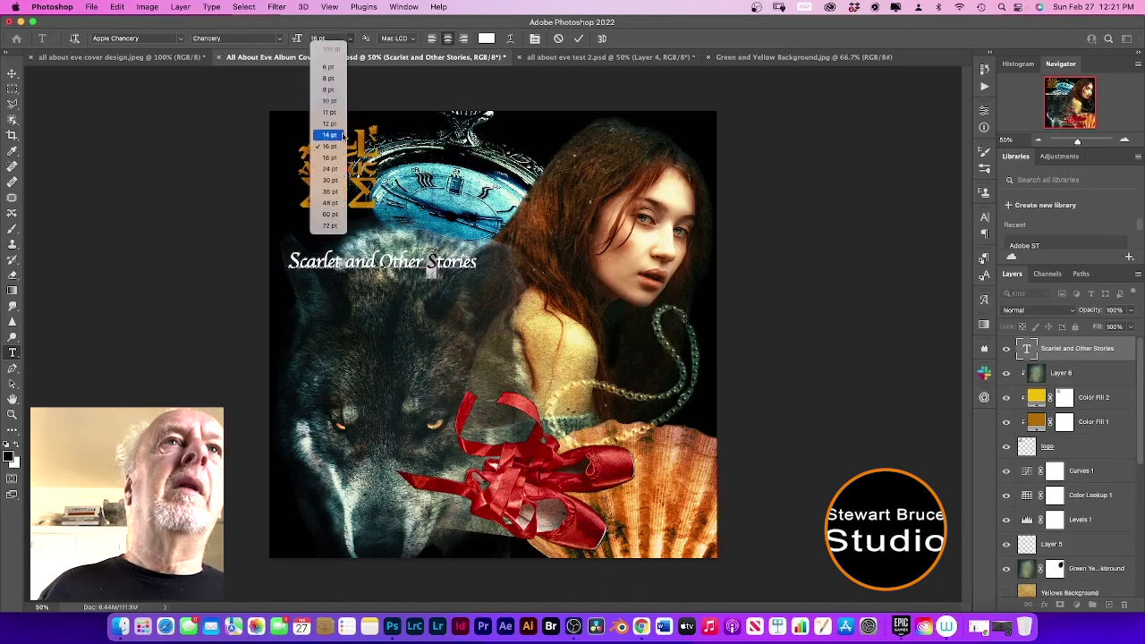
pyautogui.click(333, 157)
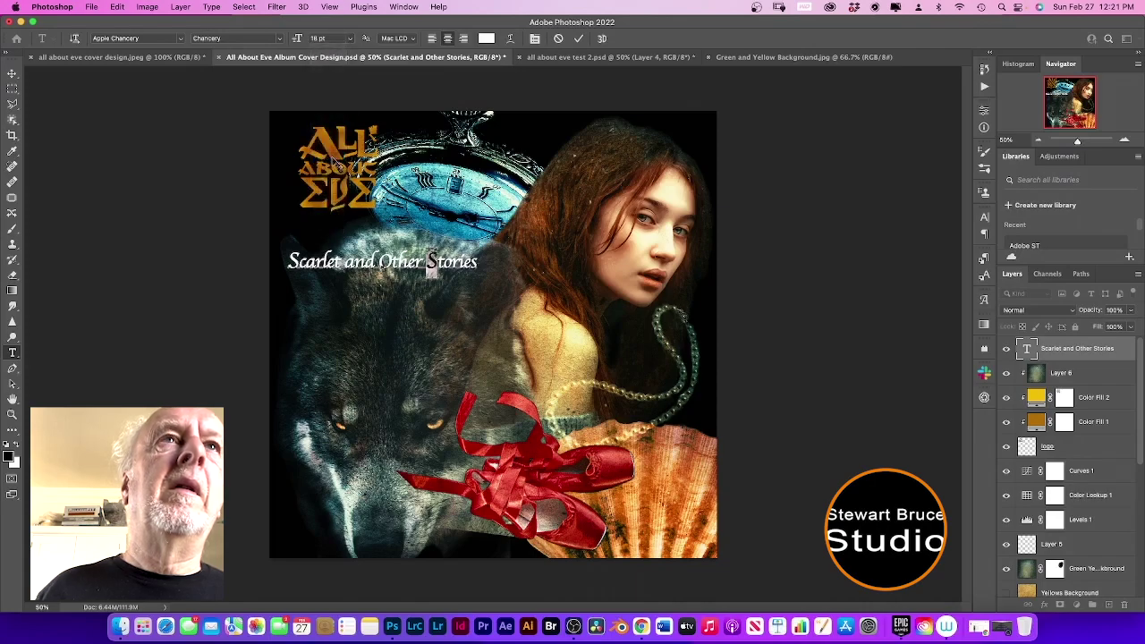
pyautogui.click(12, 73)
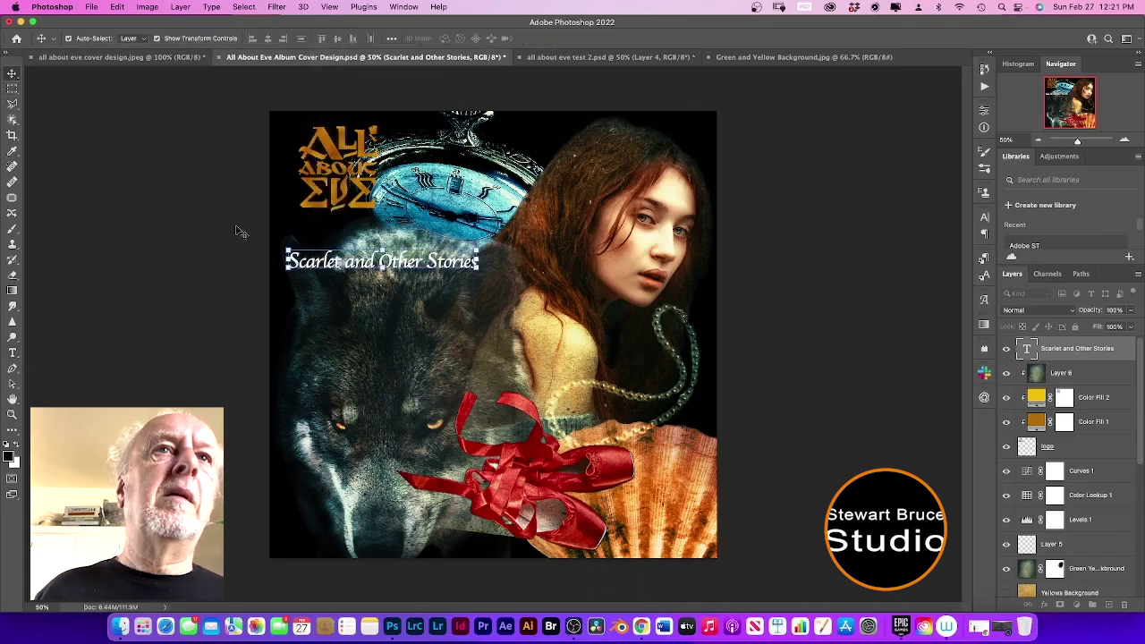
pyautogui.moveTo(396, 263); pyautogui.dragTo(395, 256)
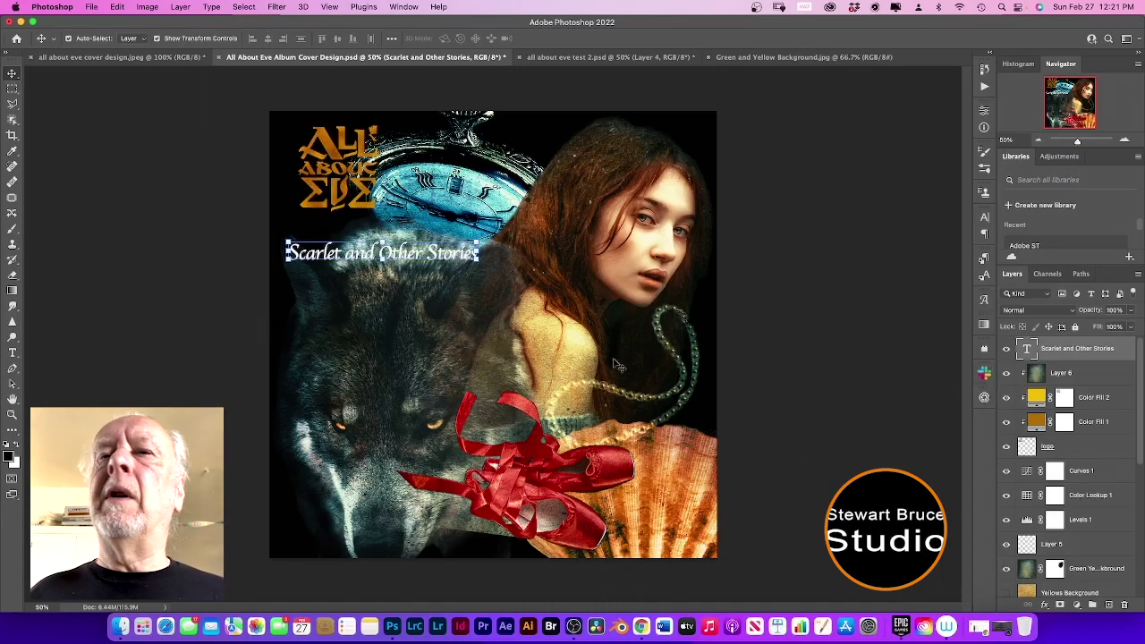
pyautogui.click(14, 352)
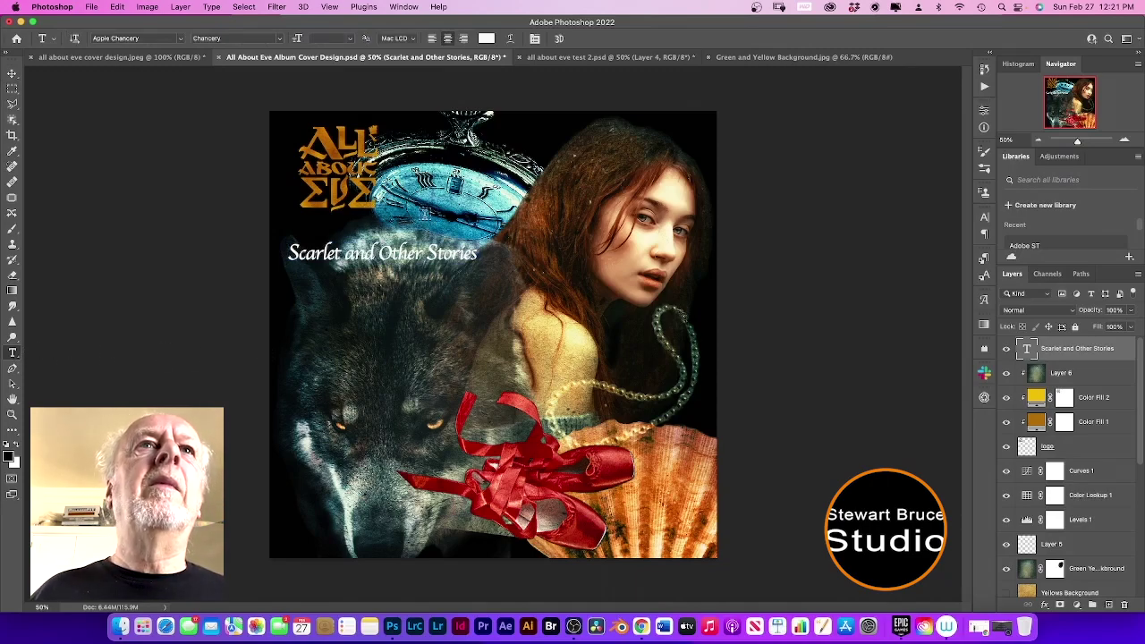
pyautogui.click(425, 212)
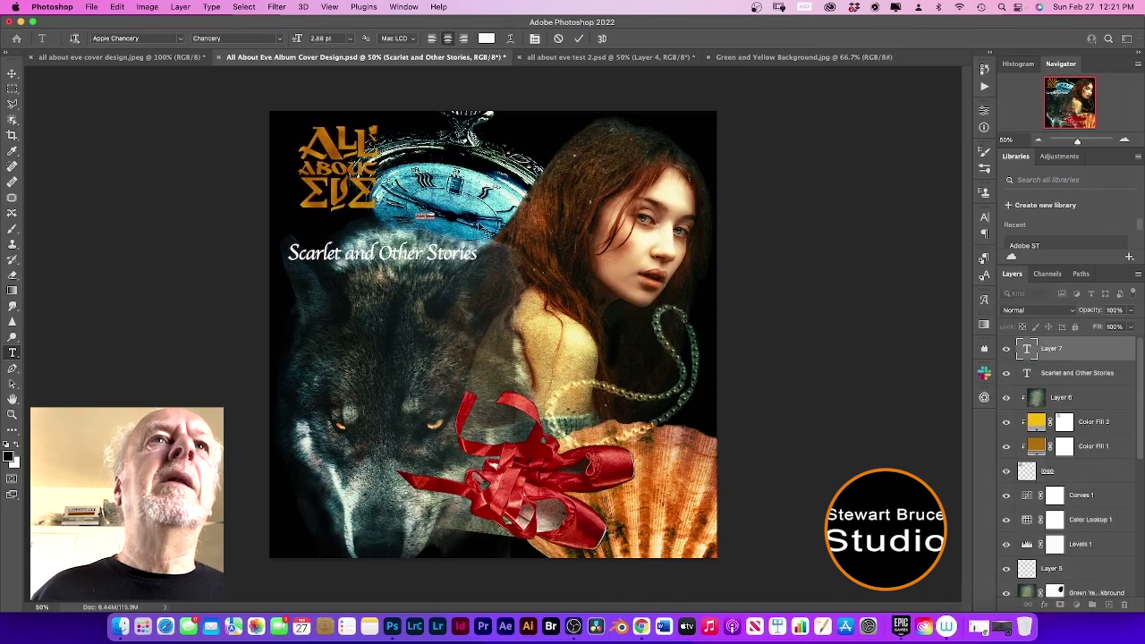
pyautogui.click(180, 41)
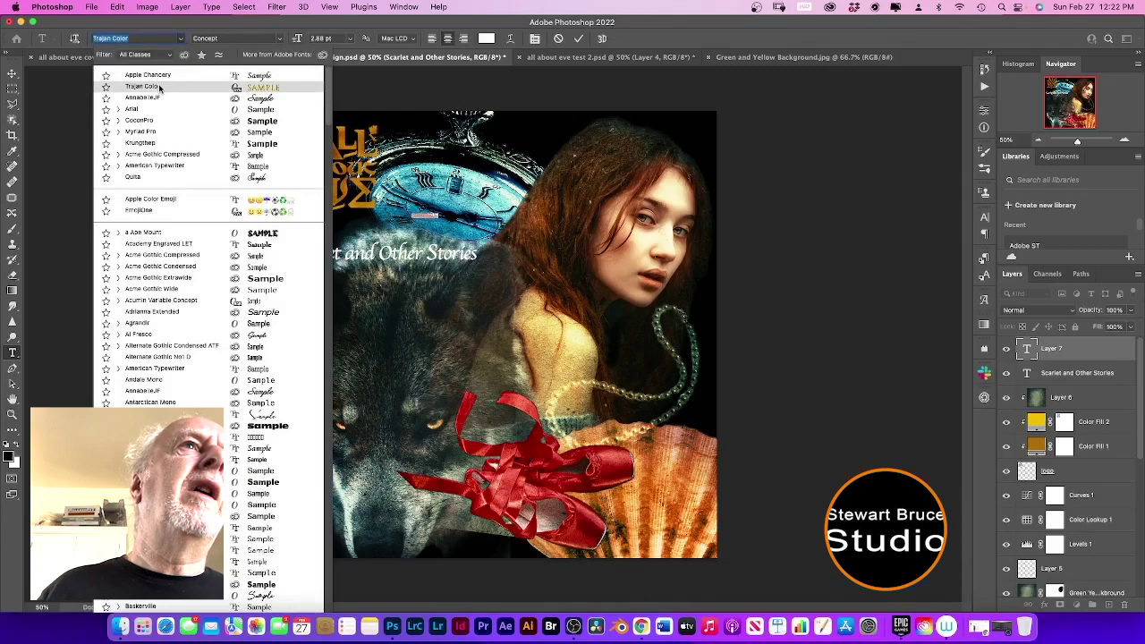
pyautogui.click(159, 87)
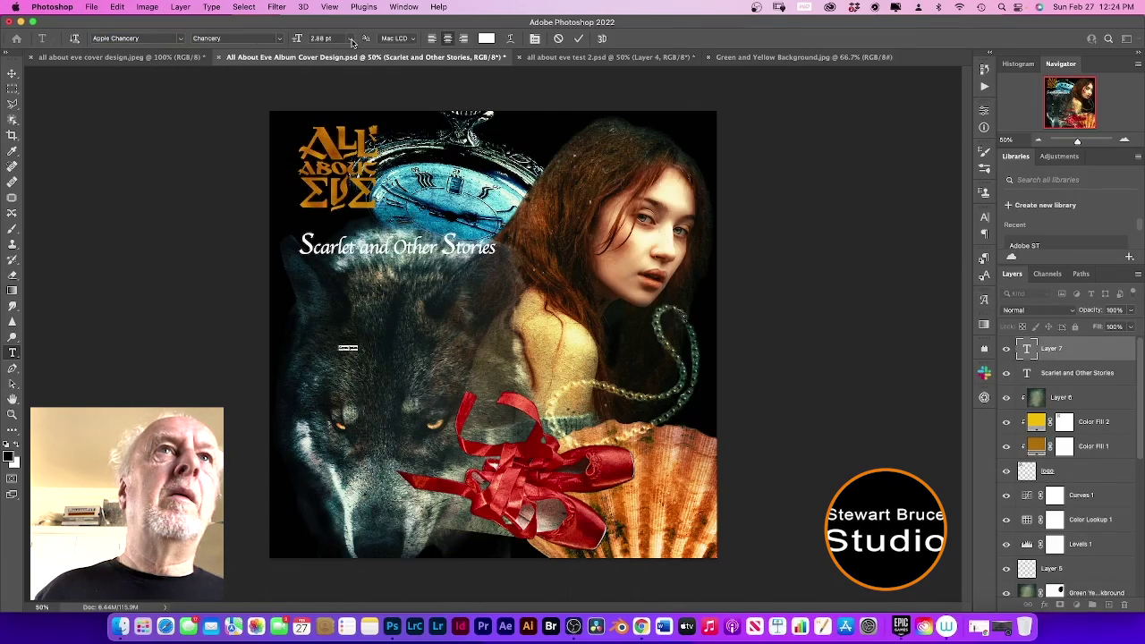
# - Enter the letter A in 60 pt Trajan Color on the new text layer and move it over the clock face
pyautogui.click(350, 38)
pyautogui.click(337, 217)
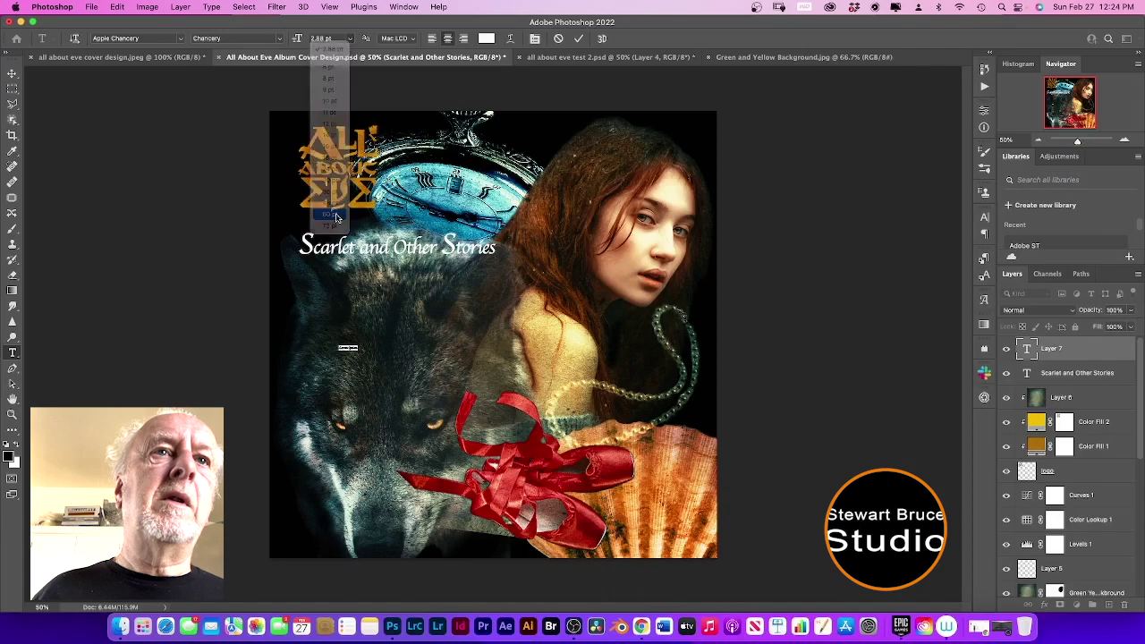
pyautogui.click(180, 39)
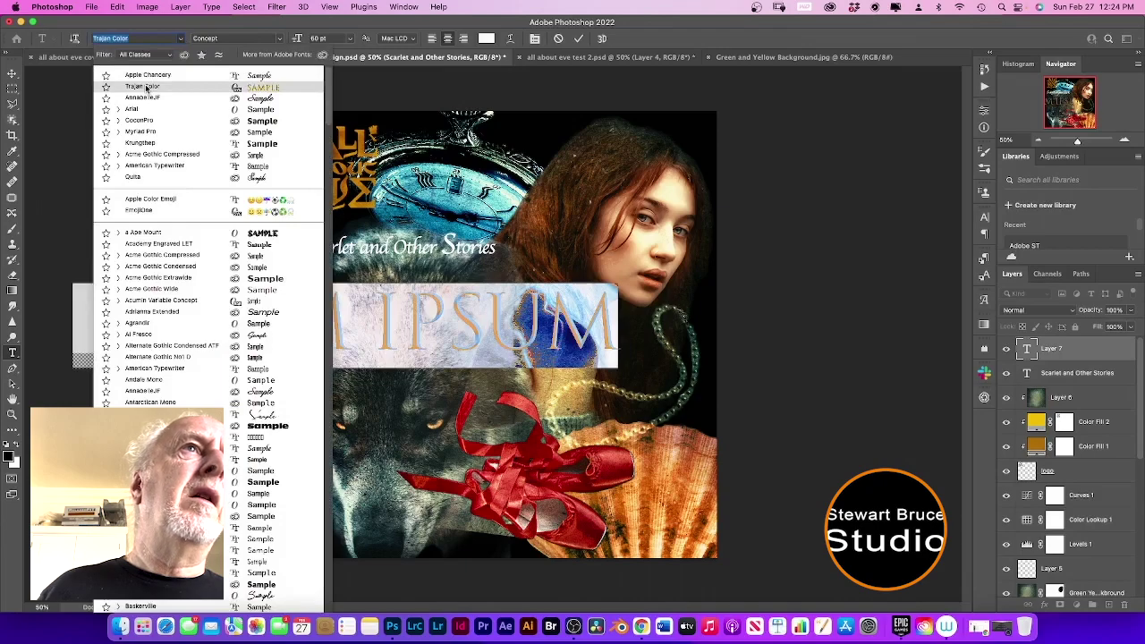
pyautogui.click(144, 87)
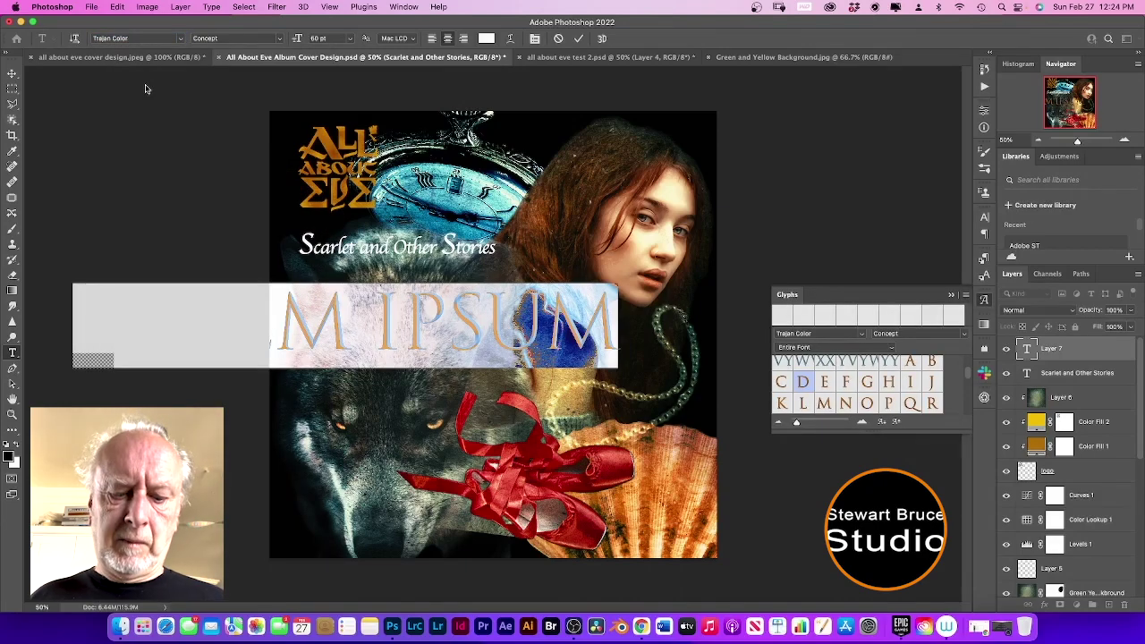
pyautogui.write('A')
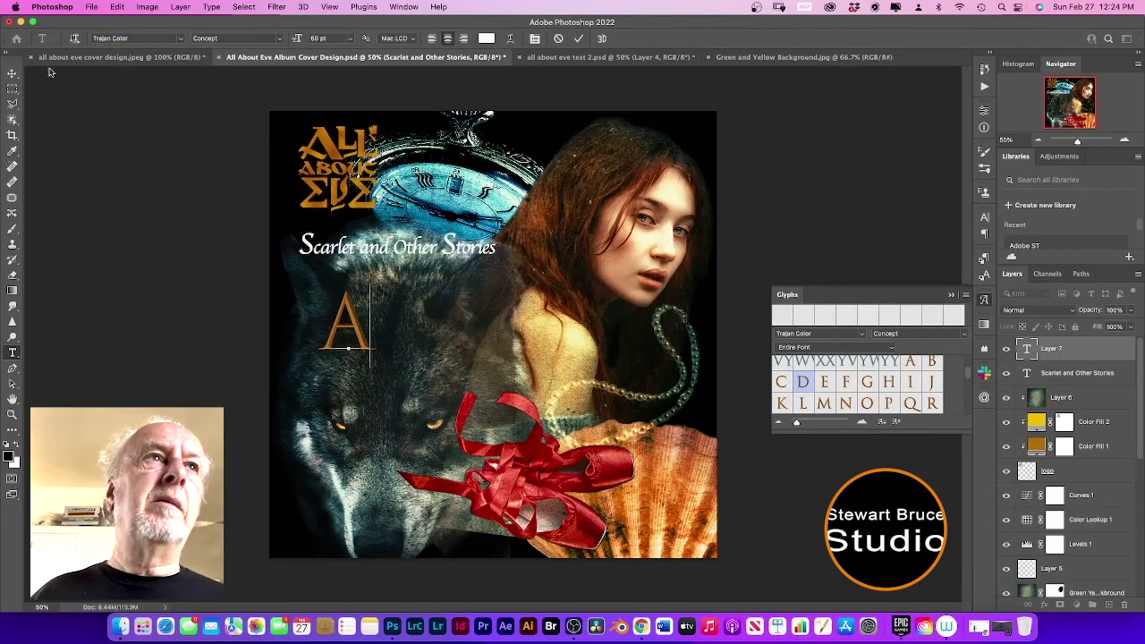
pyautogui.click(12, 73)
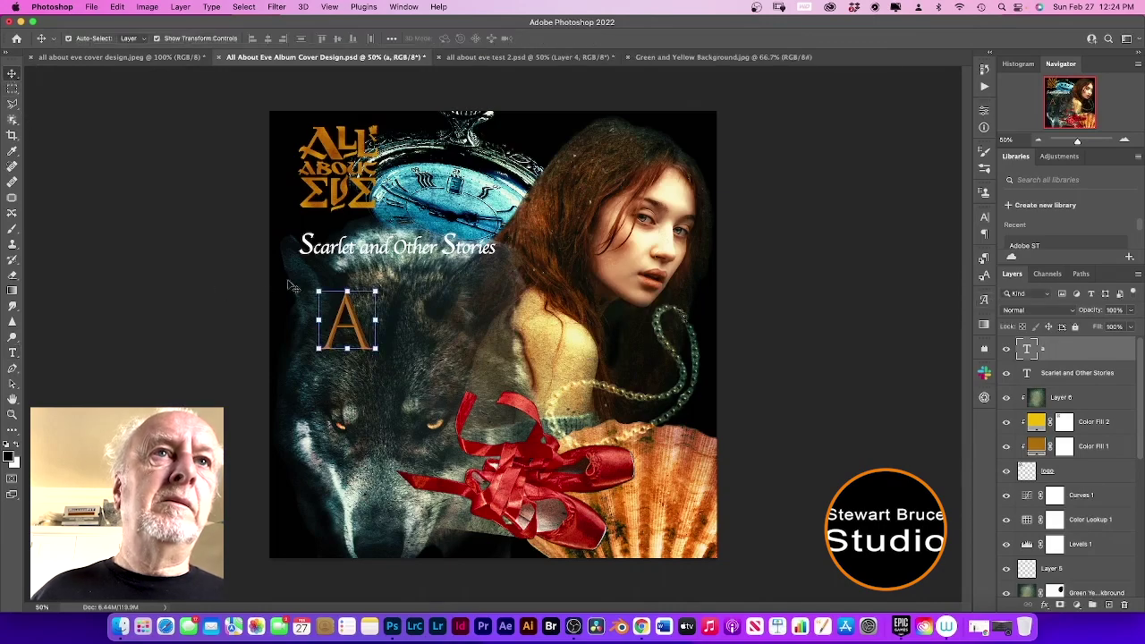
pyautogui.moveTo(353, 323); pyautogui.dragTo(443, 208)
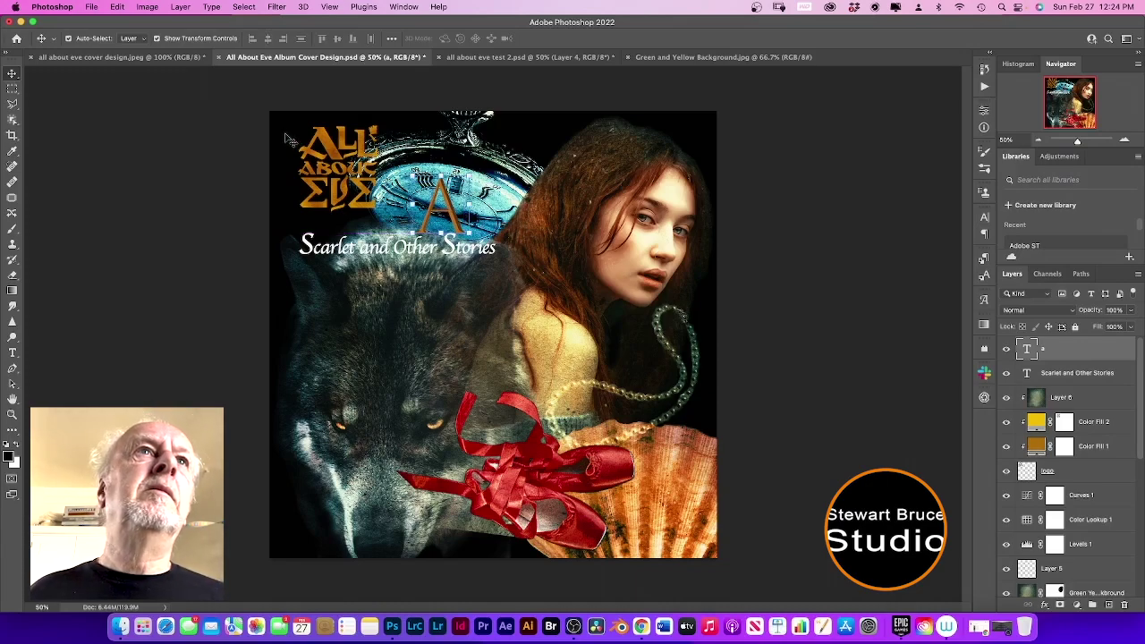
# - Enlarge the letter A to 72 pt and shift it slightly to the right on the clock face
pyautogui.doubleClick(1025, 351)
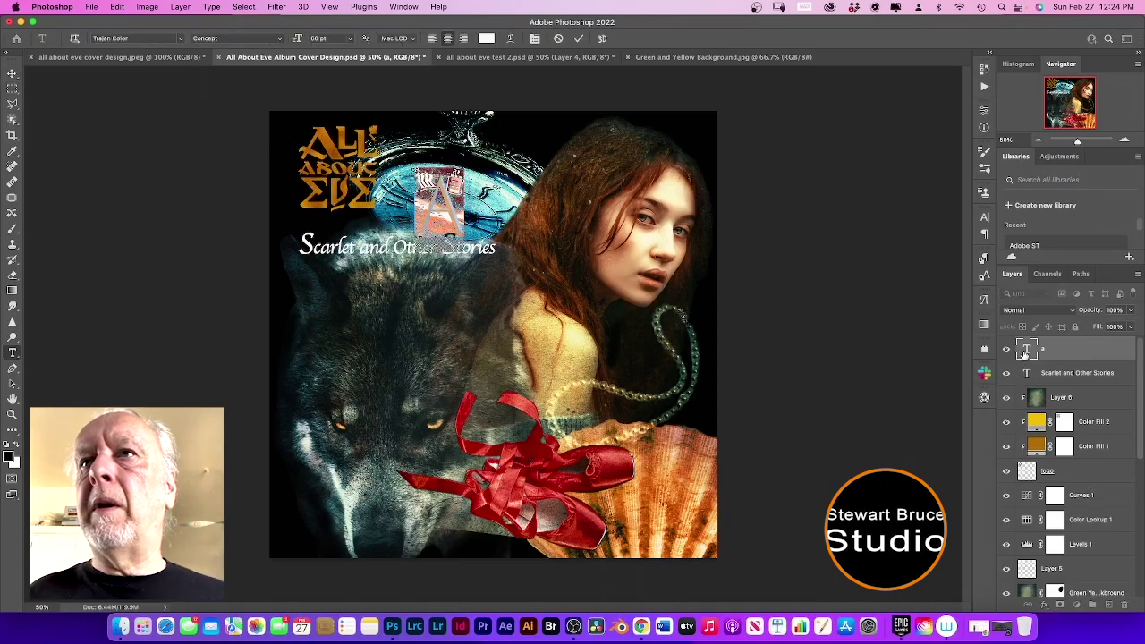
pyautogui.click(349, 38)
pyautogui.click(326, 226)
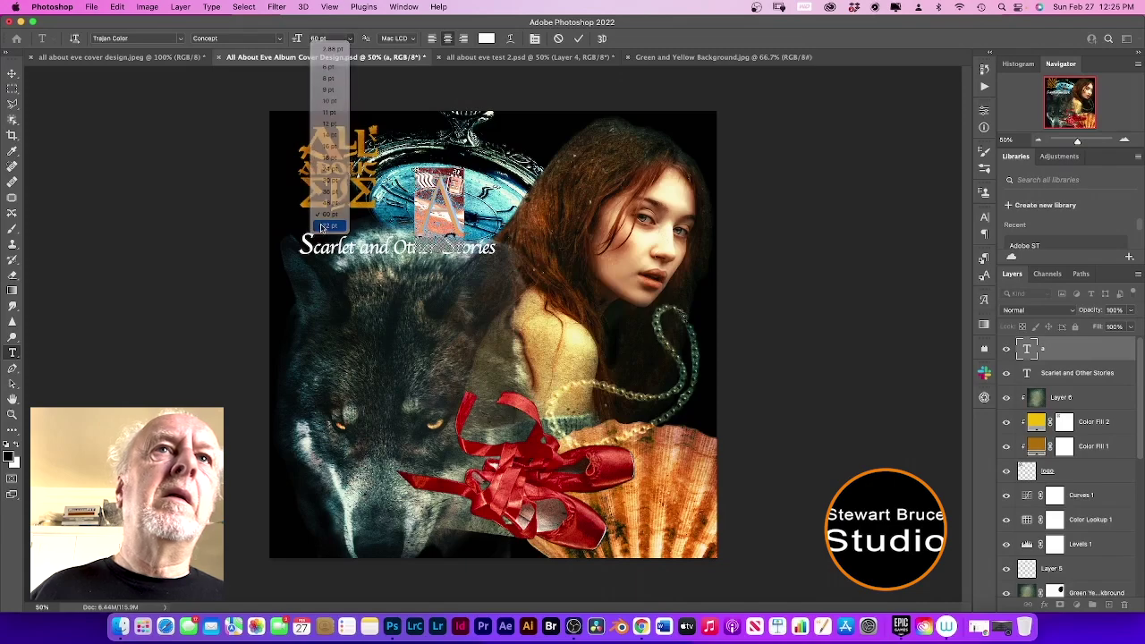
pyautogui.click(13, 73)
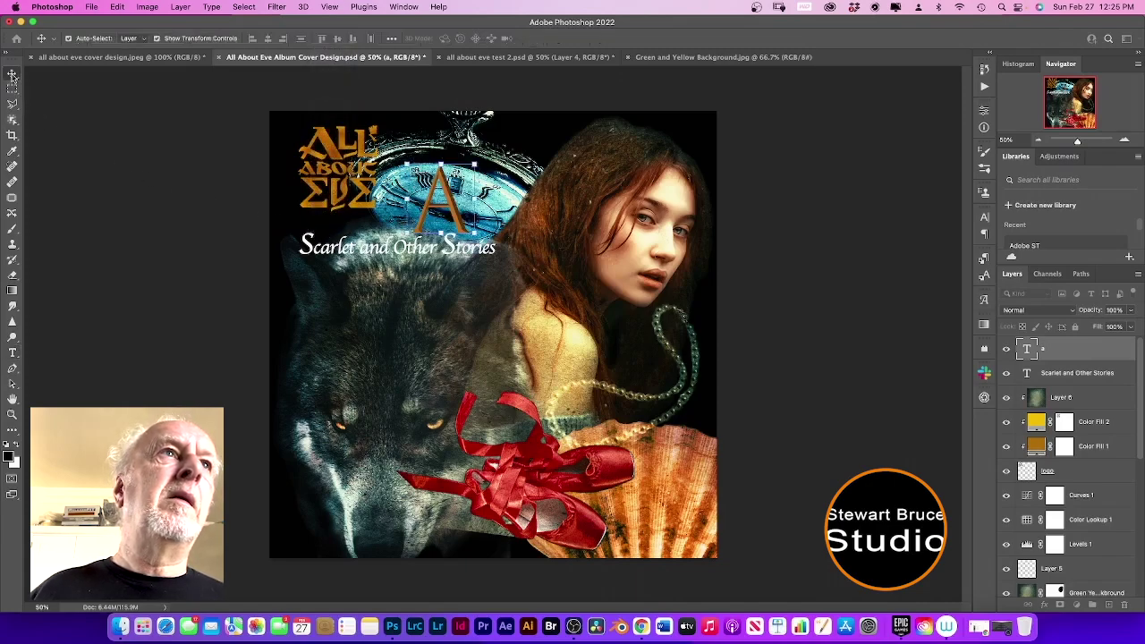
pyautogui.moveTo(456, 209); pyautogui.dragTo(465, 206)
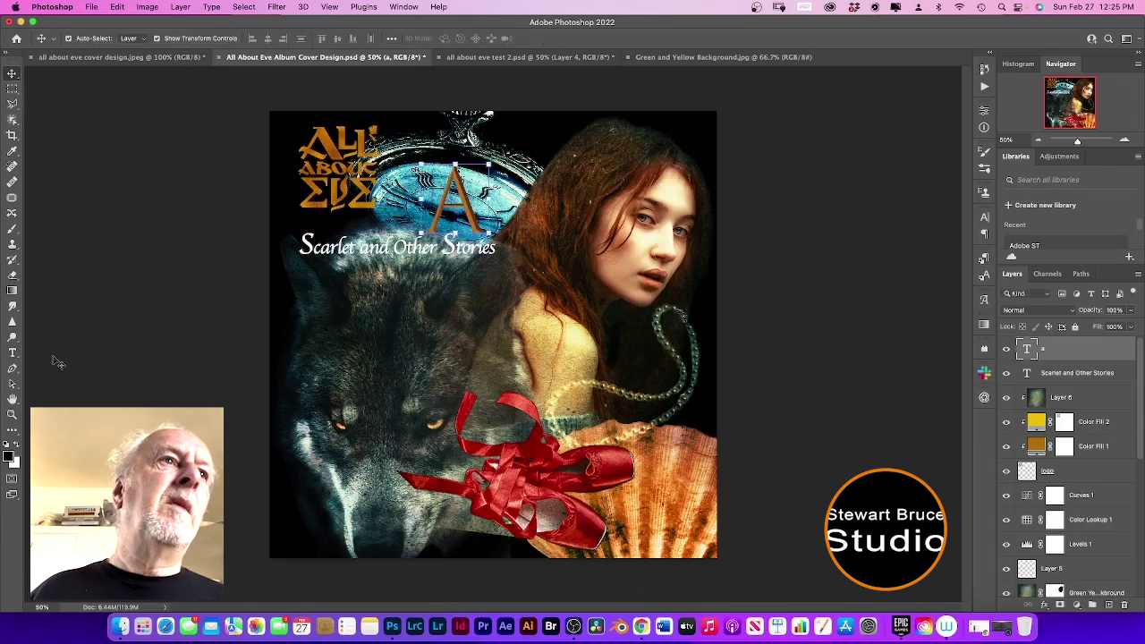
# - Add a separate letter T in 72 pt Trajan Color and place it near the cover's left edge, beside the wolf's forehead
pyautogui.click(12, 352)
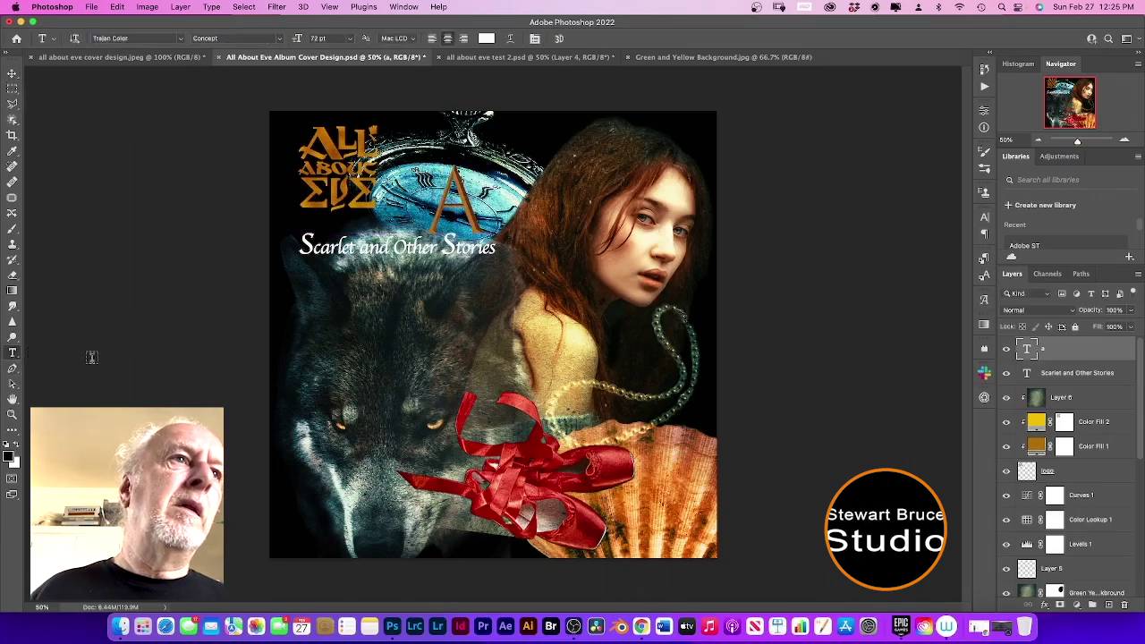
pyautogui.click(339, 364)
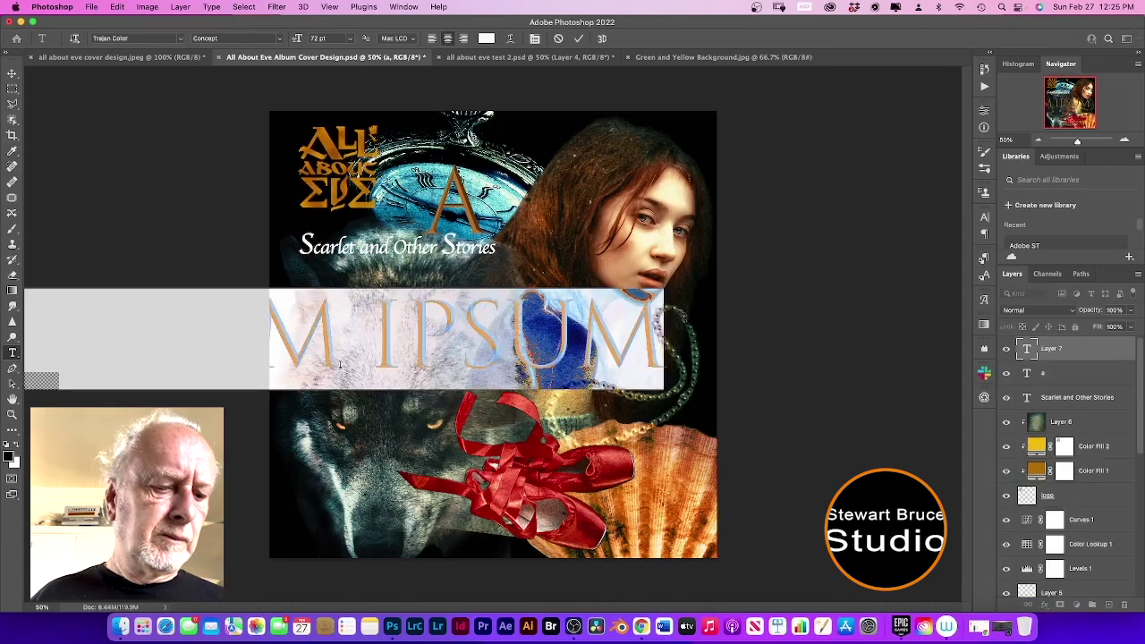
pyautogui.write('T')
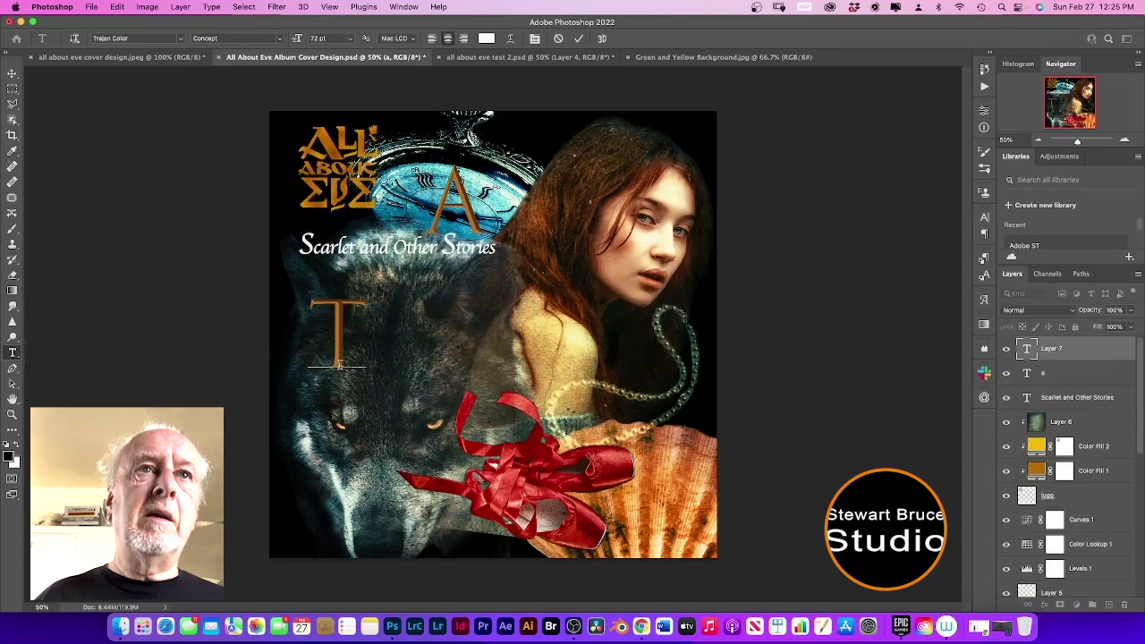
pyautogui.click(12, 73)
pyautogui.moveTo(340, 332); pyautogui.dragTo(315, 369)
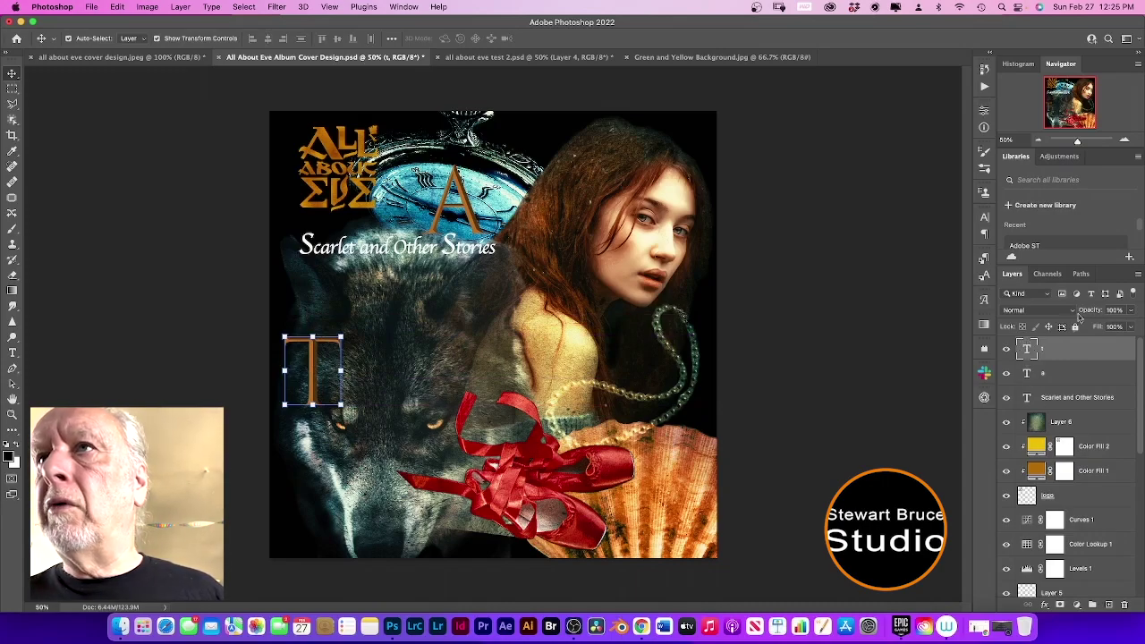
# - Group the T and A text layers into a new group named "Text" and expand the group
pyautogui.keyDown('shift'); pyautogui.click(1060, 375); pyautogui.keyUp('shift')
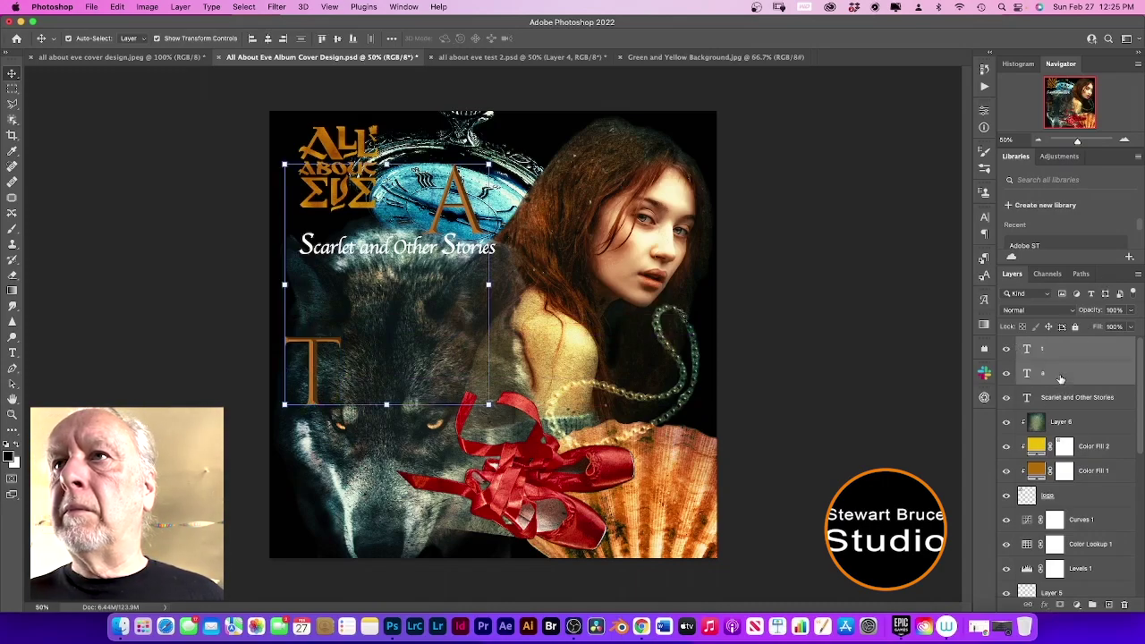
pyautogui.click(1137, 274)
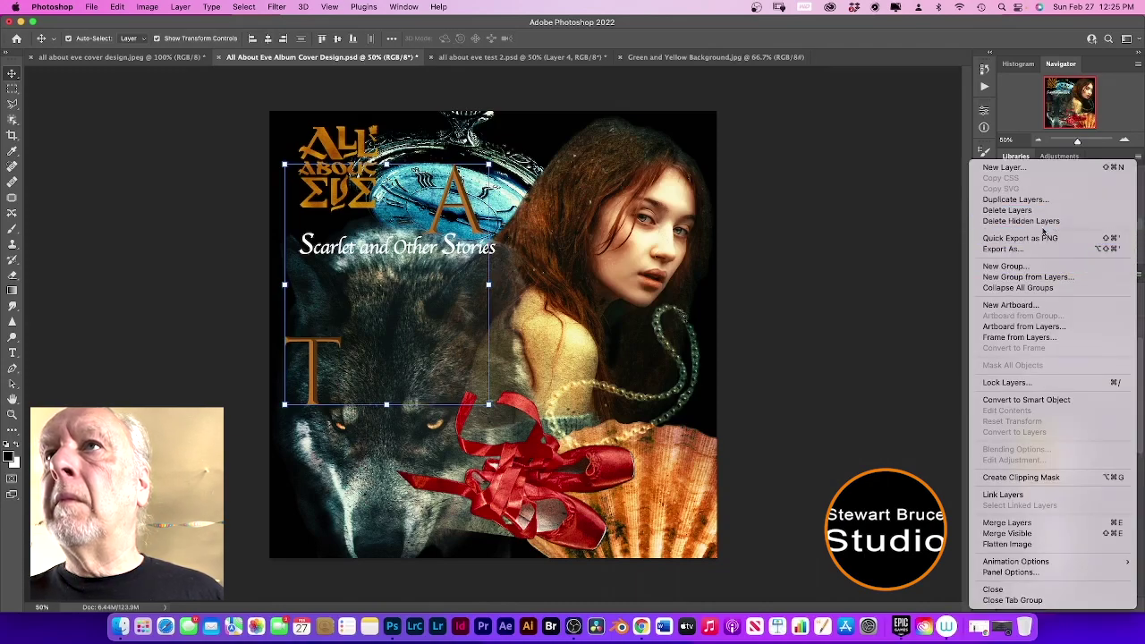
pyautogui.click(1036, 278)
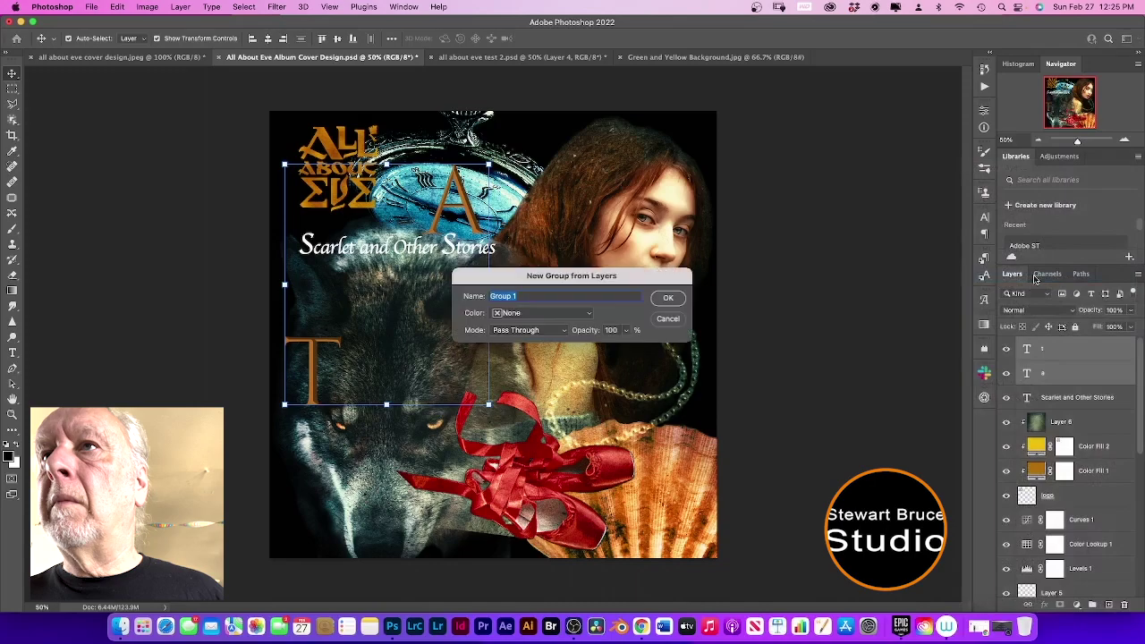
pyautogui.write('T')
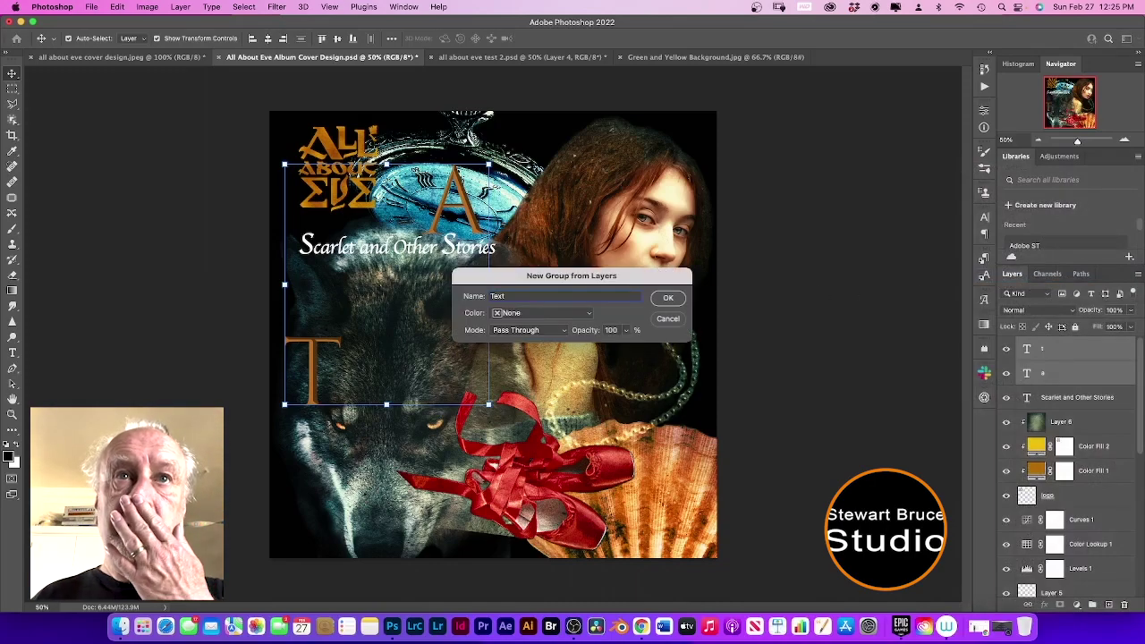
pyautogui.write('ext')
pyautogui.click(666, 302)
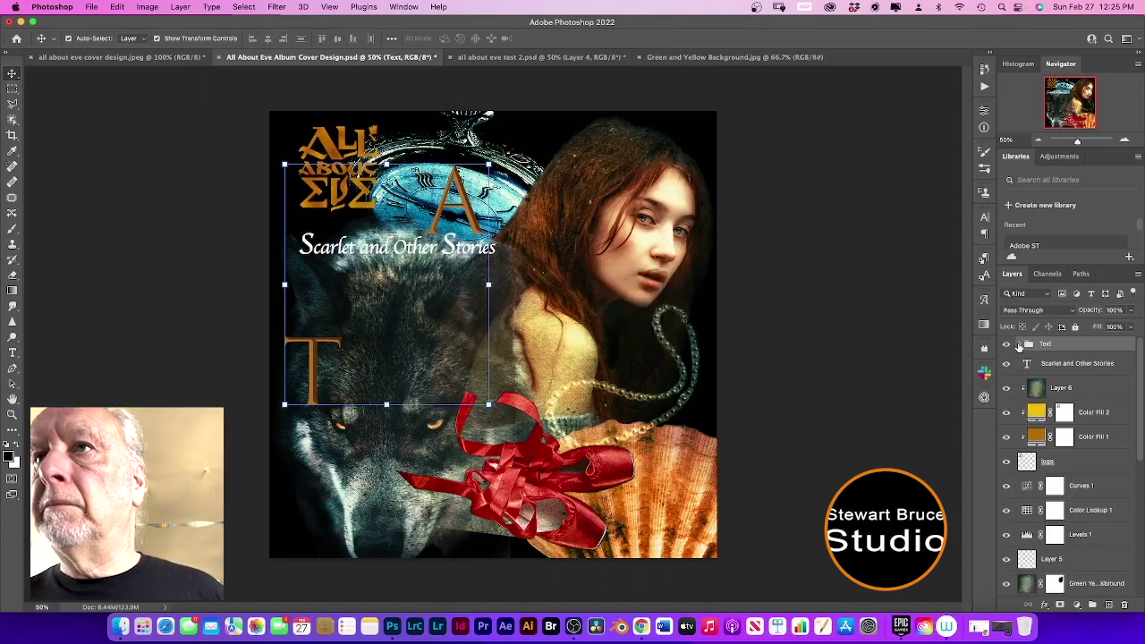
pyautogui.click(1020, 345)
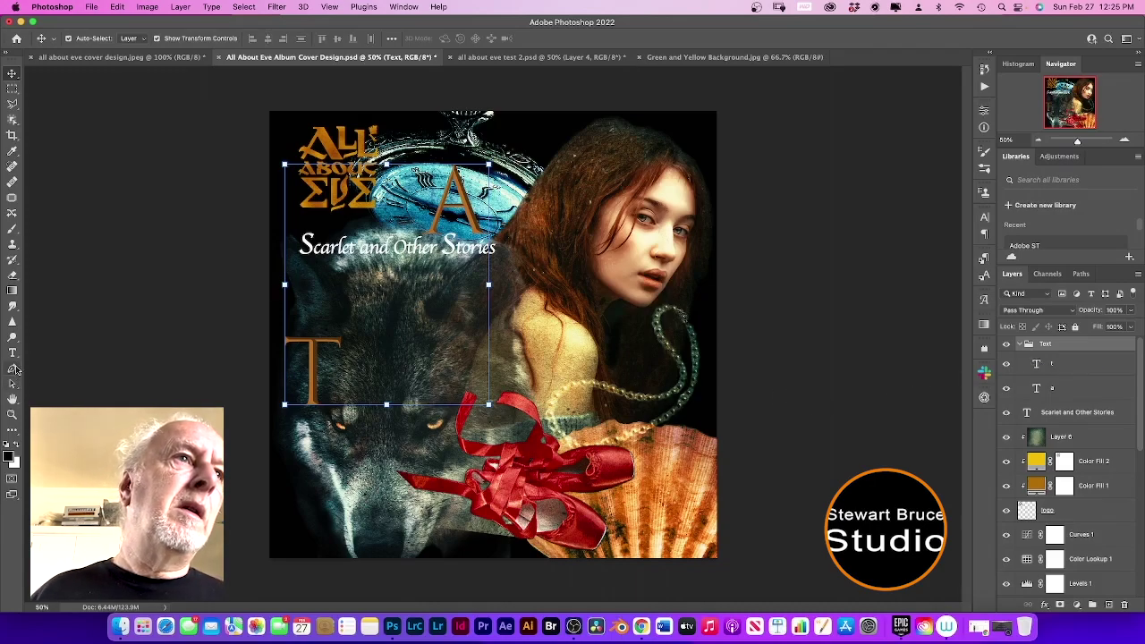
# - Add a separate letter E in 72 pt Trajan Color and move it level with the T, over the wolf's forehead, leaving a gap between them
pyautogui.click(13, 354)
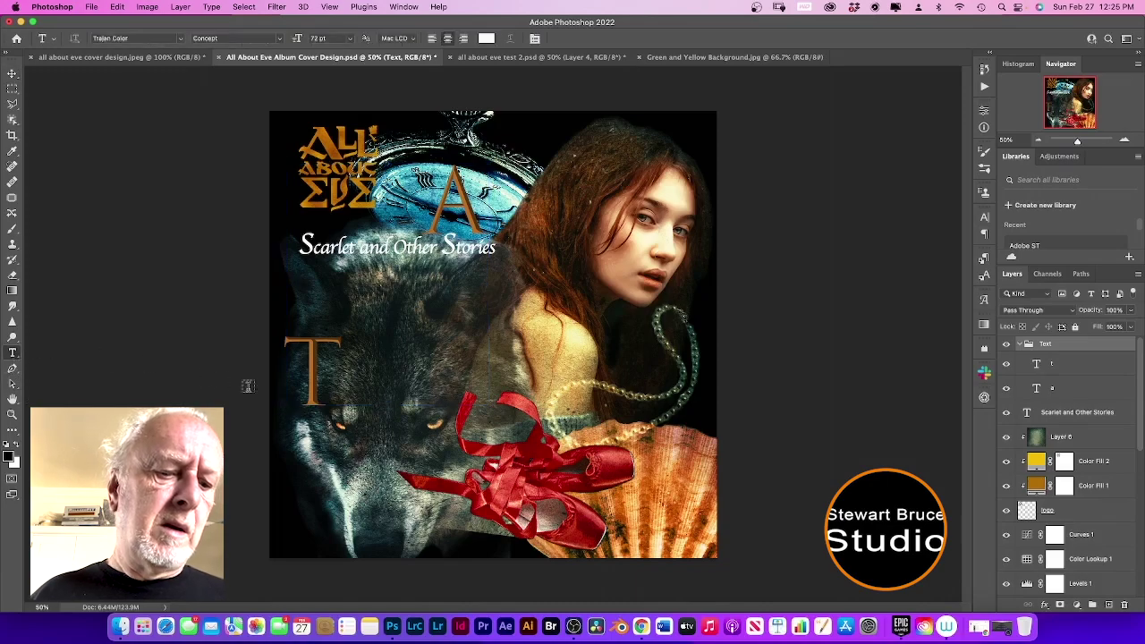
pyautogui.click(391, 381)
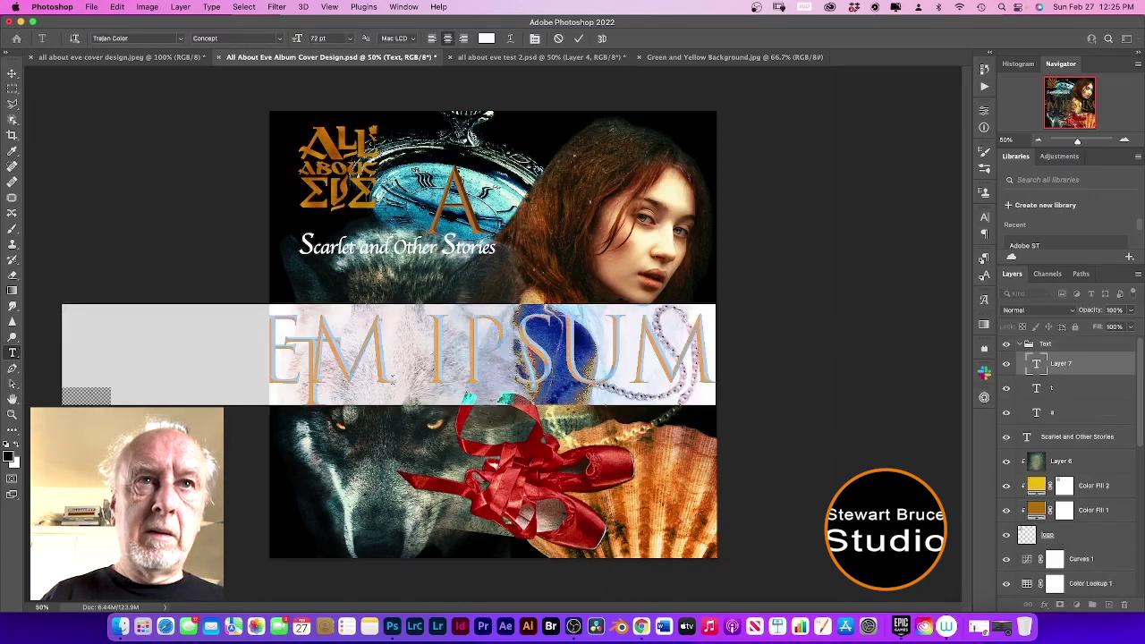
pyautogui.write('TE')
pyautogui.click(12, 72)
pyautogui.moveTo(377, 349); pyautogui.dragTo(384, 372)
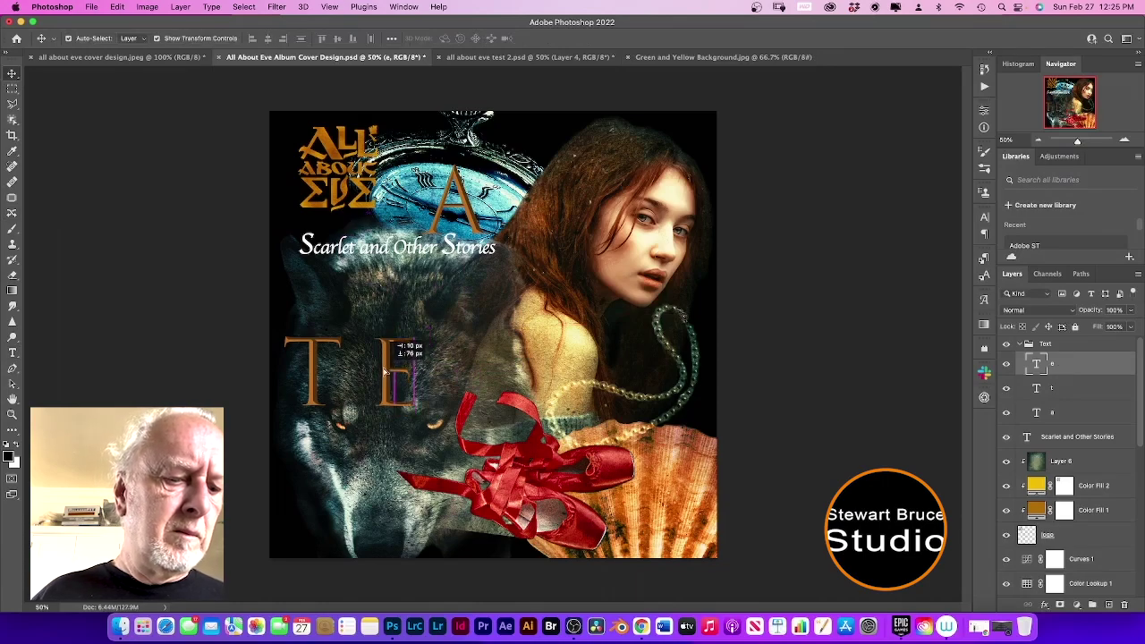
pyautogui.moveTo(385, 372); pyautogui.dragTo(432, 374)
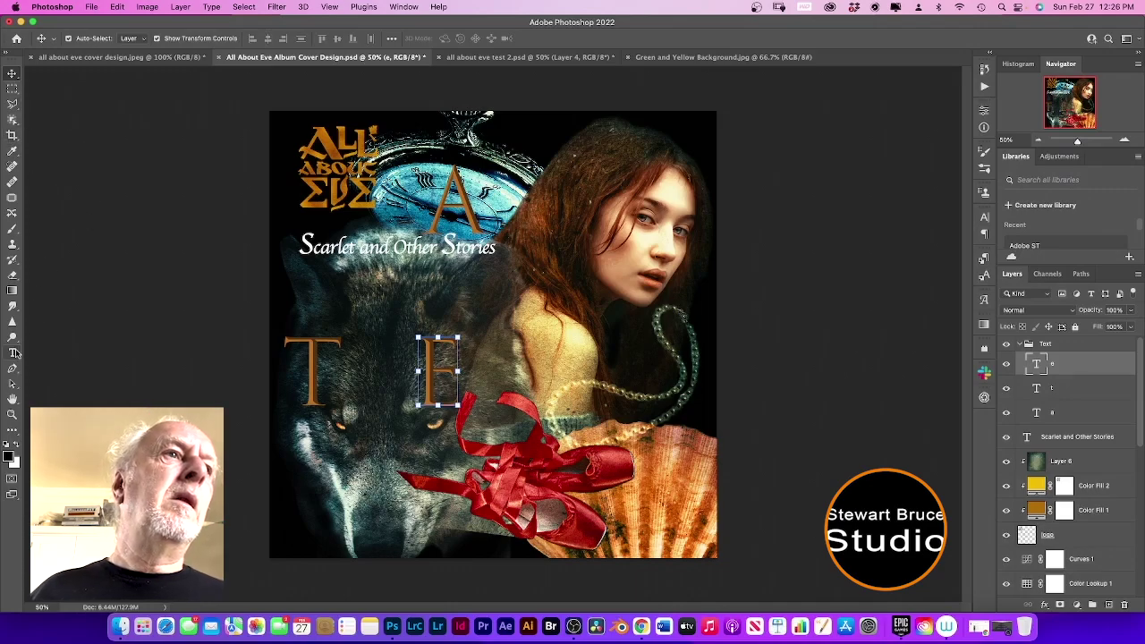
# - Add a separate letter A in 72 pt Trajan Color and place it between the T and the E on the same baseline
pyautogui.click(12, 352)
pyautogui.click(373, 370)
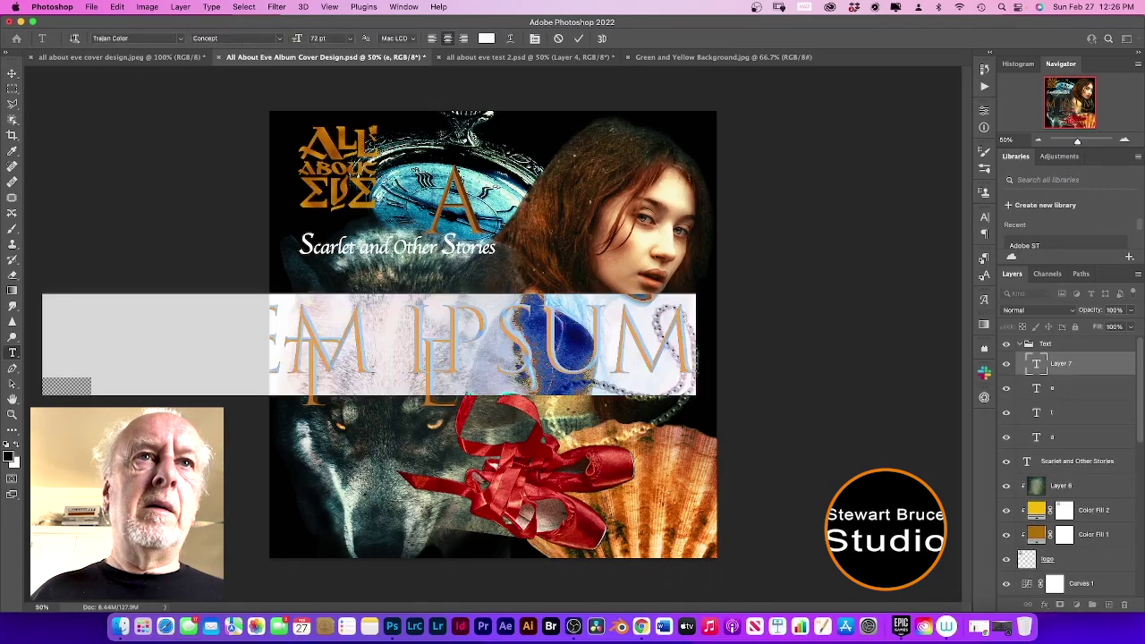
pyautogui.press('BackSpace')
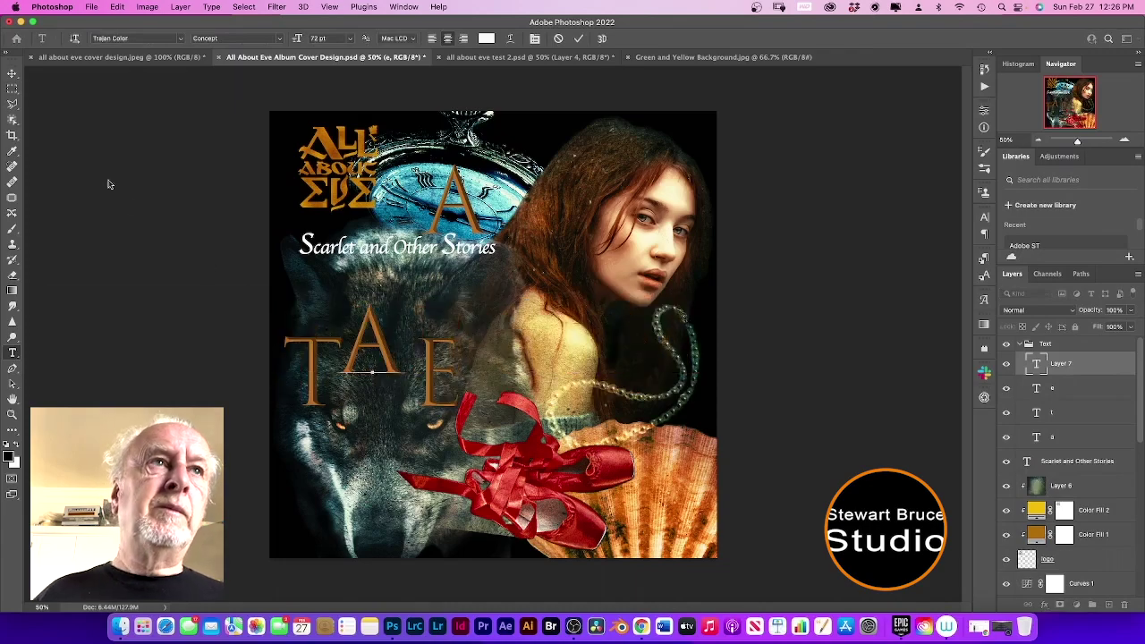
pyautogui.click(13, 75)
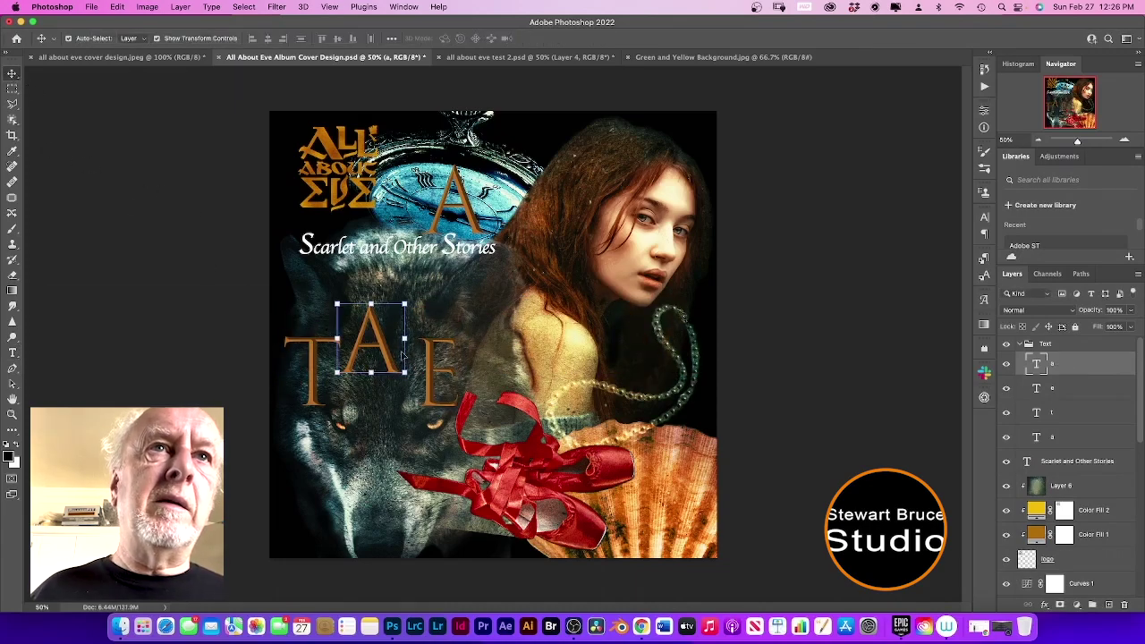
pyautogui.moveTo(382, 348); pyautogui.dragTo(404, 380)
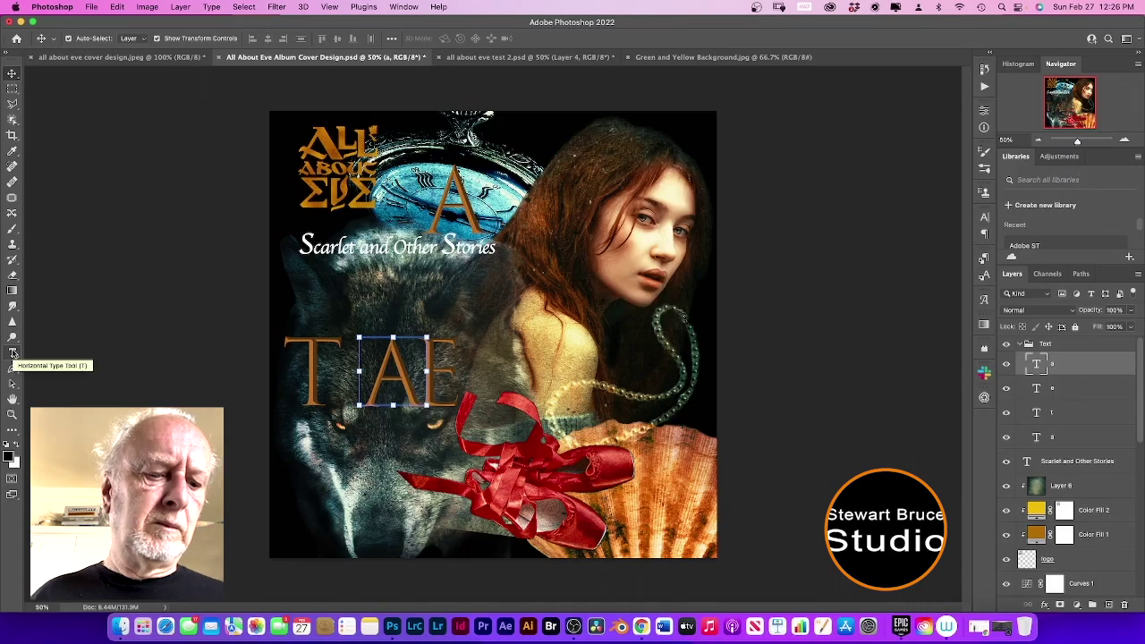
# - Add a separate letter O in 72 pt Trajan Color just above and beside the E and commit the text
pyautogui.click(13, 352)
pyautogui.click(482, 367)
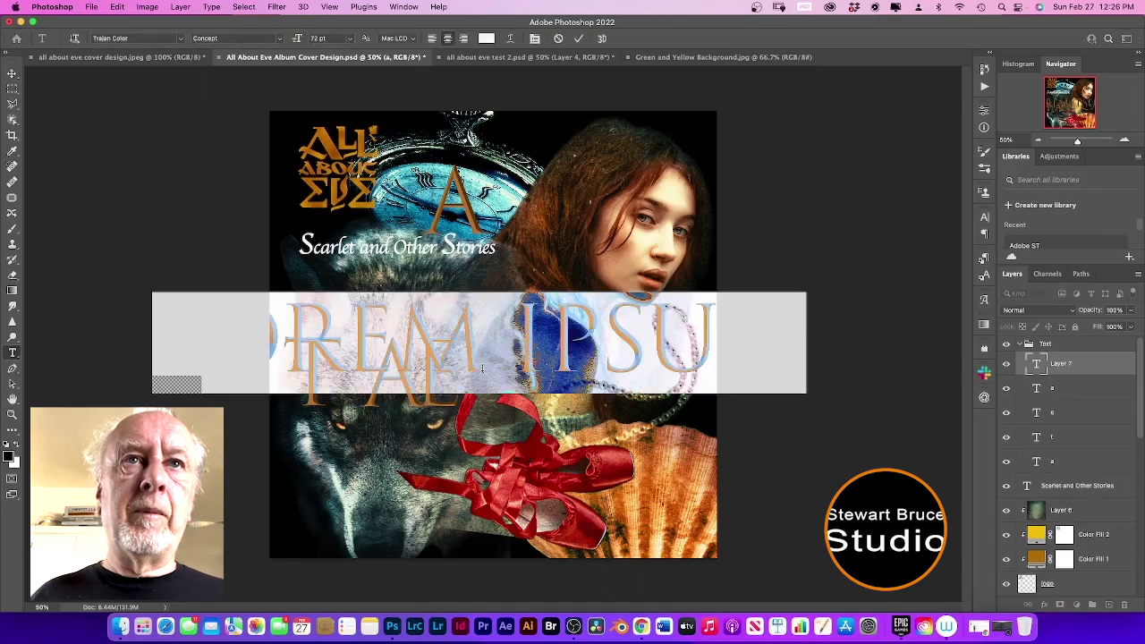
pyautogui.write('O')
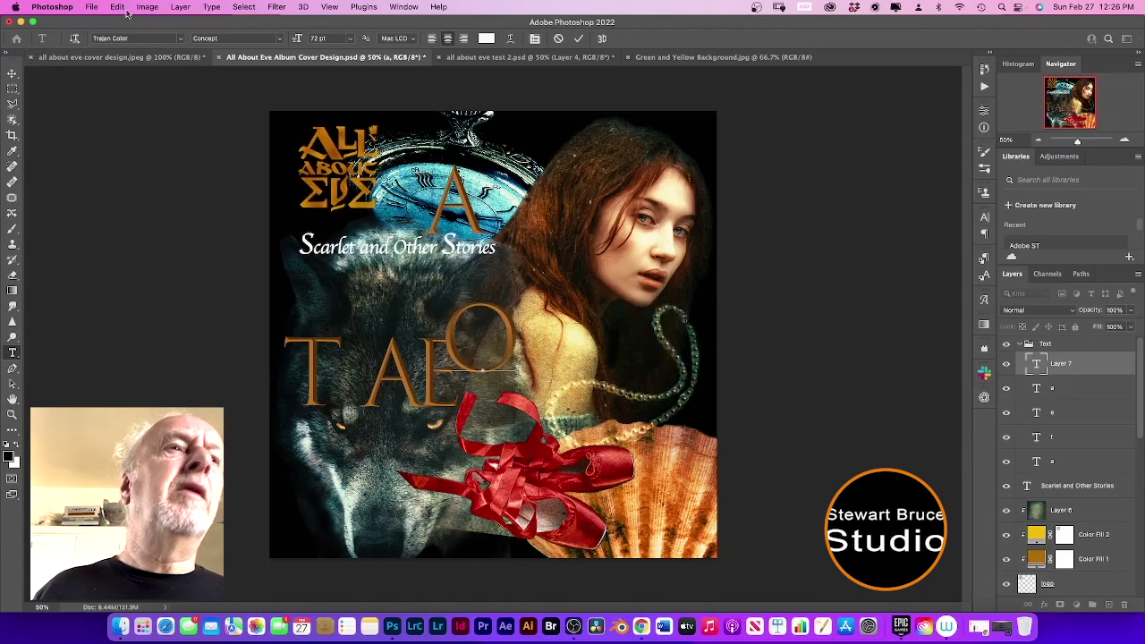
pyautogui.press('super')
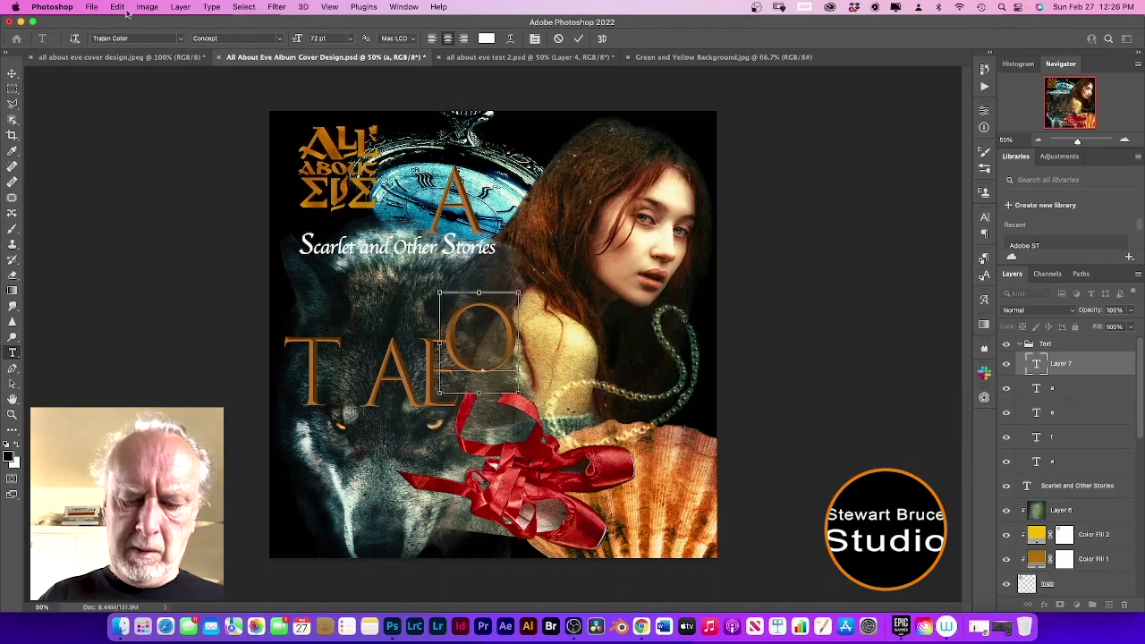
pyautogui.press('super+t')
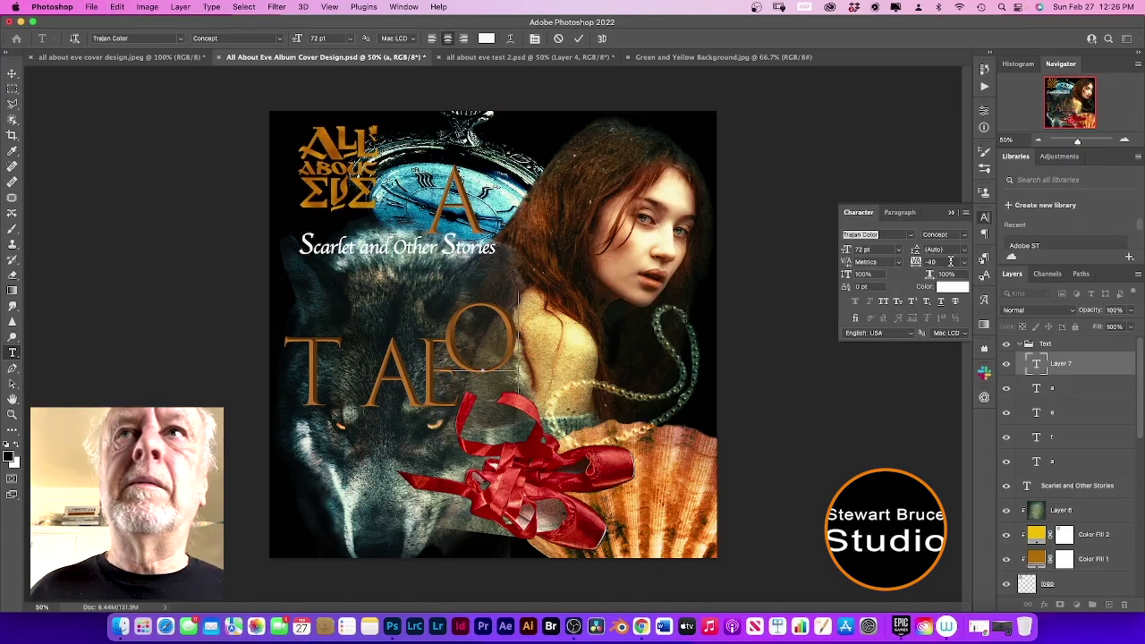
pyautogui.click(784, 215)
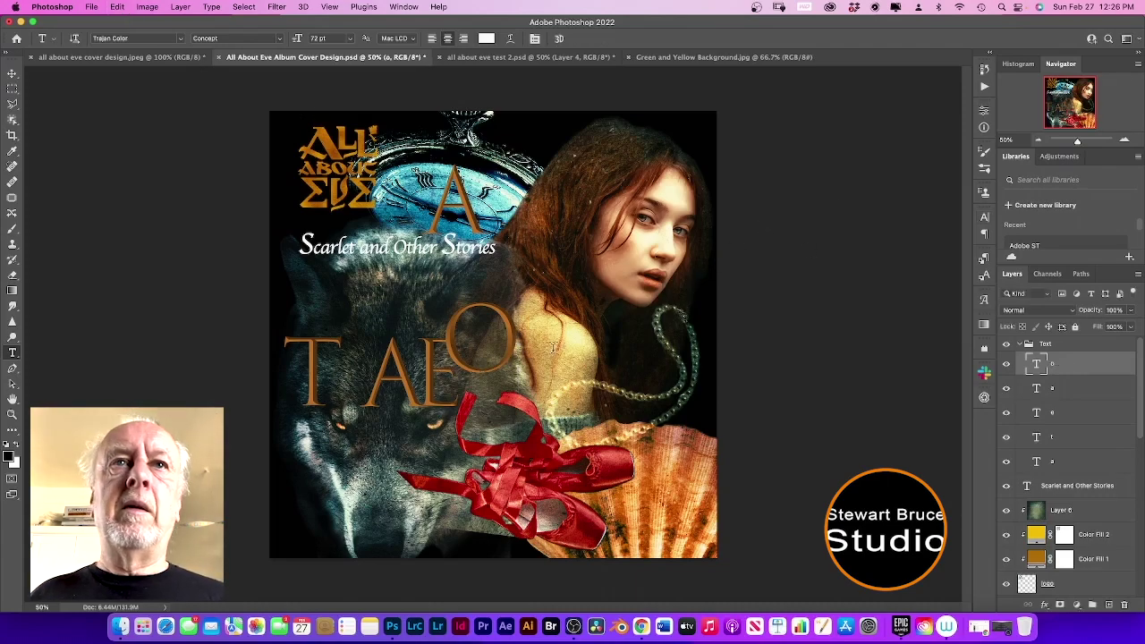
# - Narrow the letter O and move it down beside the E, against the woman's arm
pyautogui.click(12, 74)
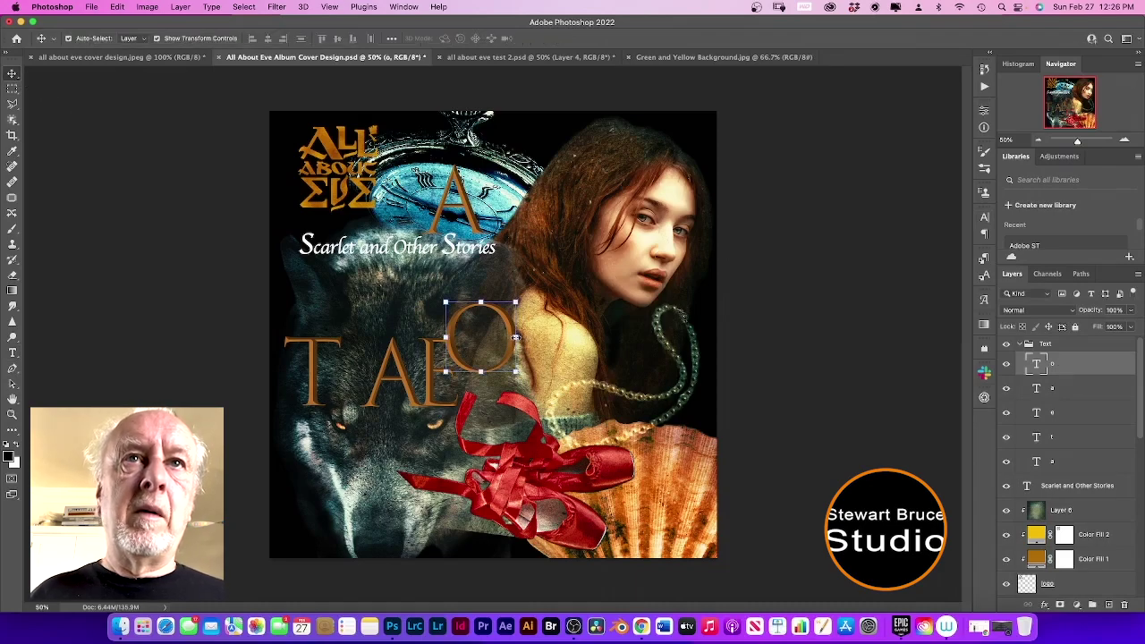
pyautogui.press('super+t')
pyautogui.moveTo(515, 336); pyautogui.dragTo(516, 372)
pyautogui.click(604, 38)
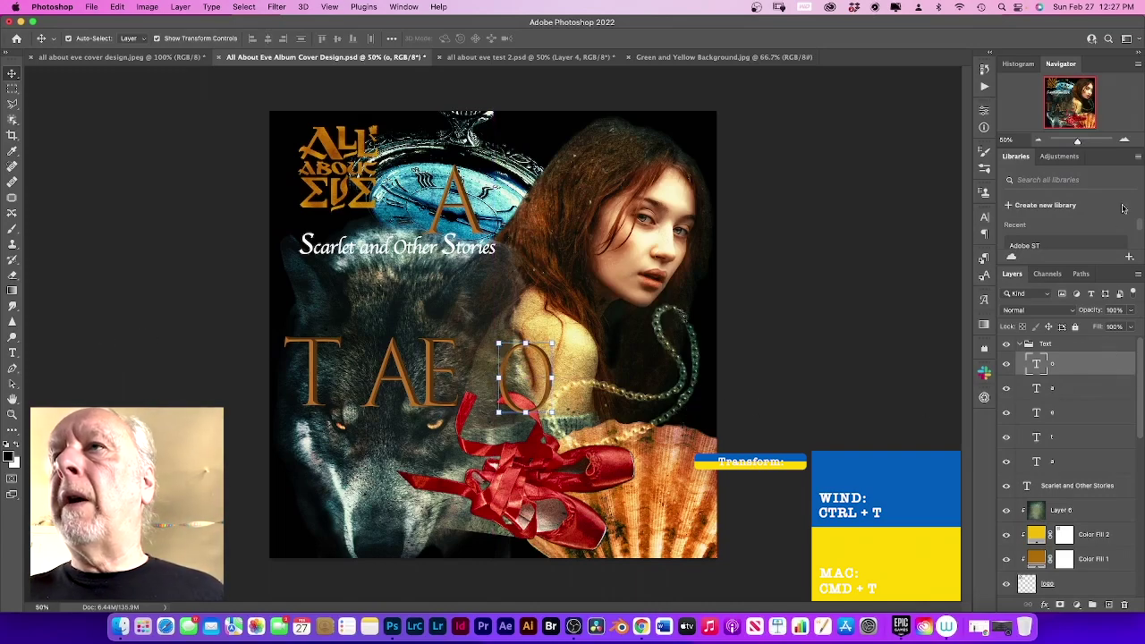
# - Duplicate the O text layer and move the copy to the cover's lower-left corner
pyautogui.click(1139, 274)
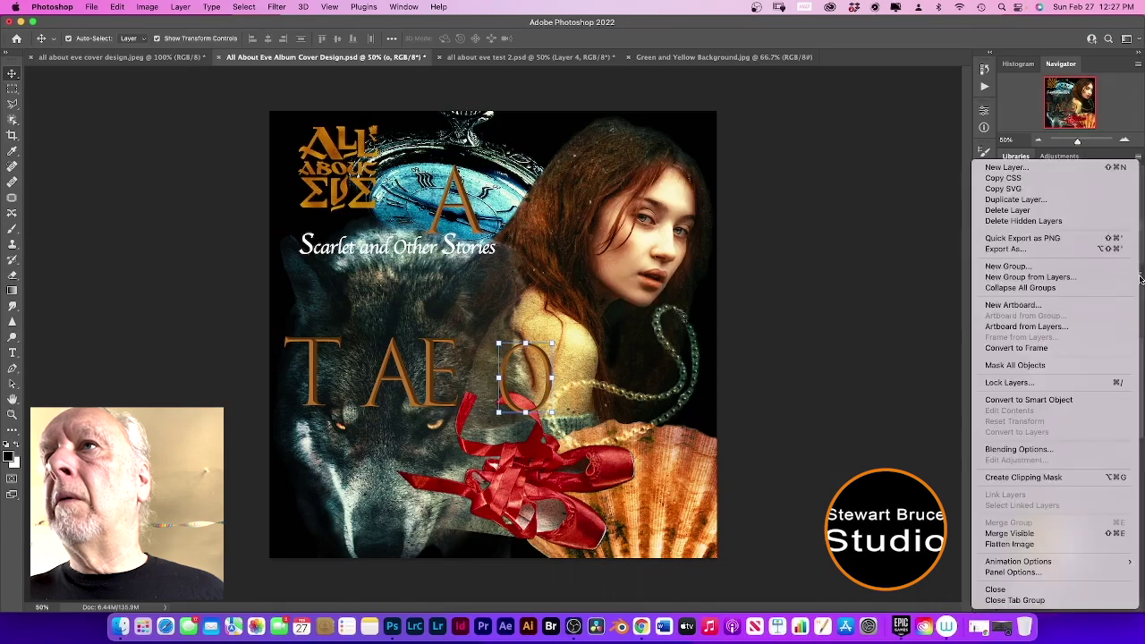
pyautogui.click(1078, 206)
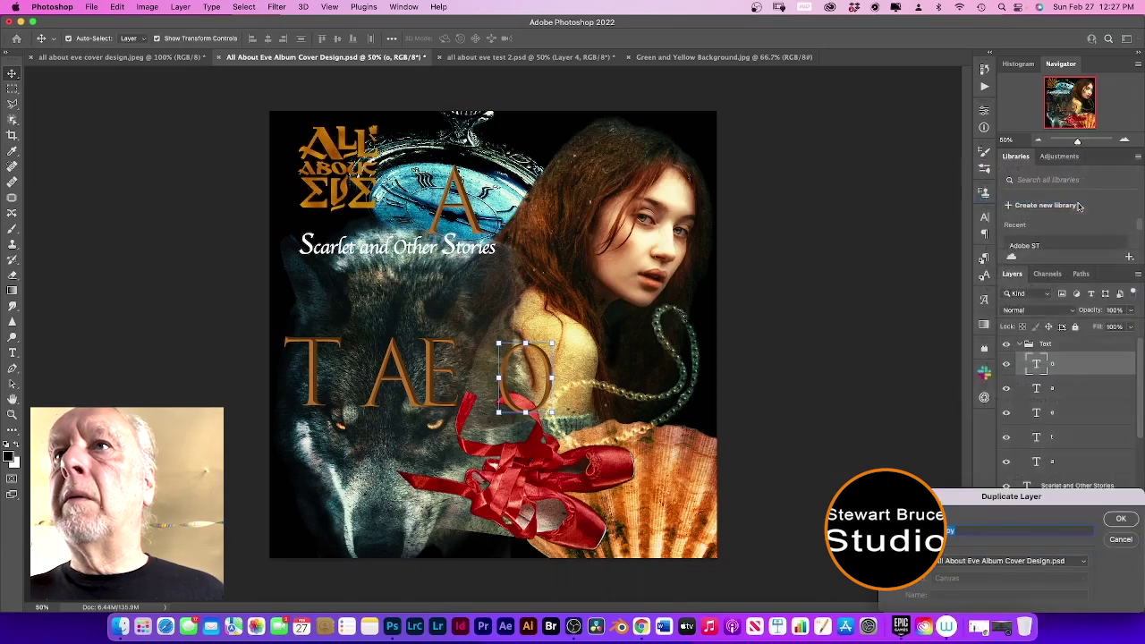
pyautogui.click(1122, 519)
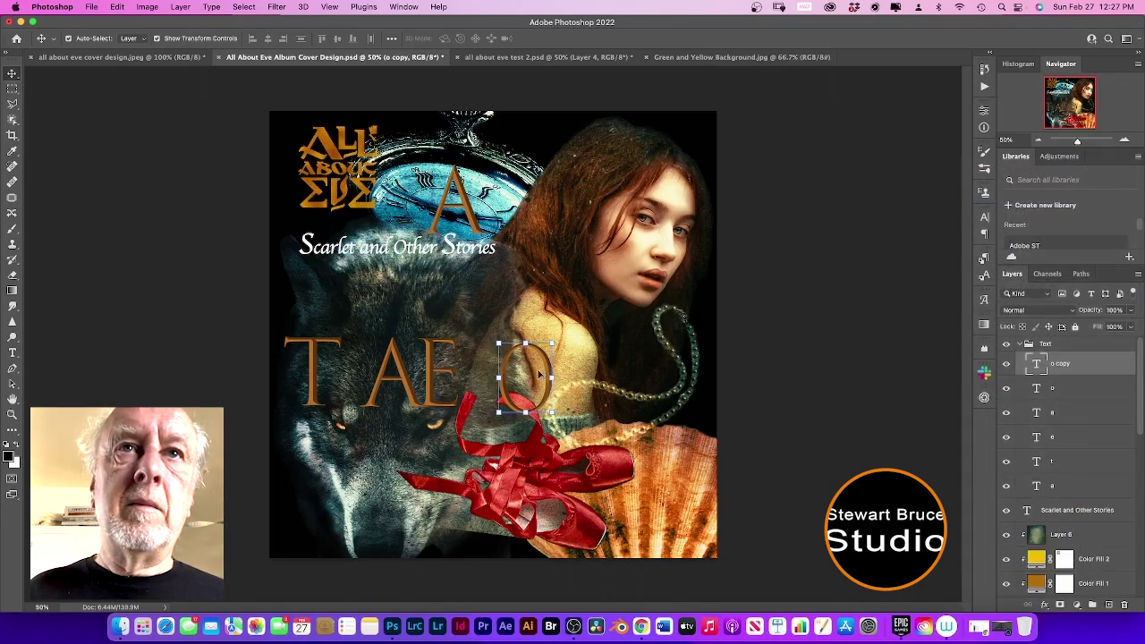
pyautogui.moveTo(544, 366); pyautogui.dragTo(320, 484)
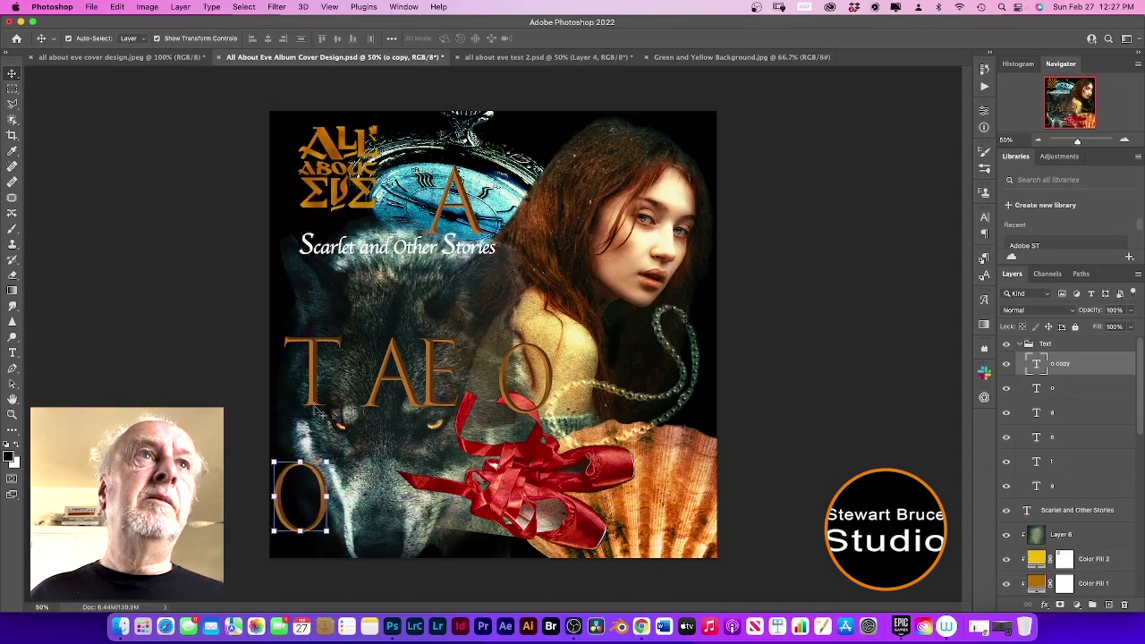
# - Add a separate letter N in Trajan Color, narrow it to about 72% width and place it beside the lower O
pyautogui.click(13, 353)
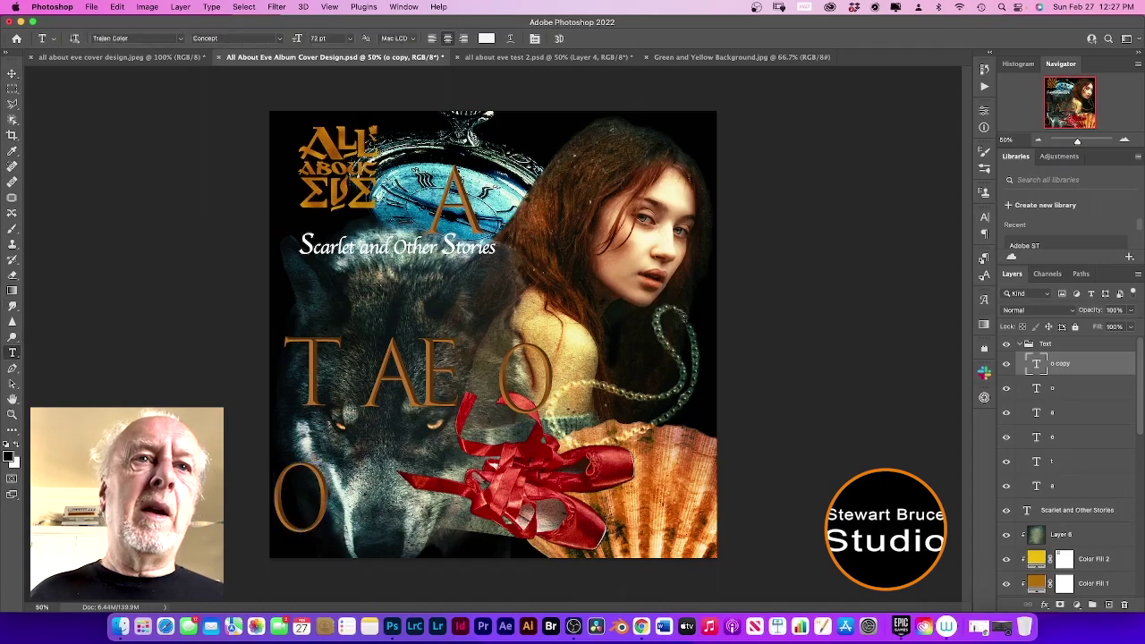
pyautogui.click(395, 497)
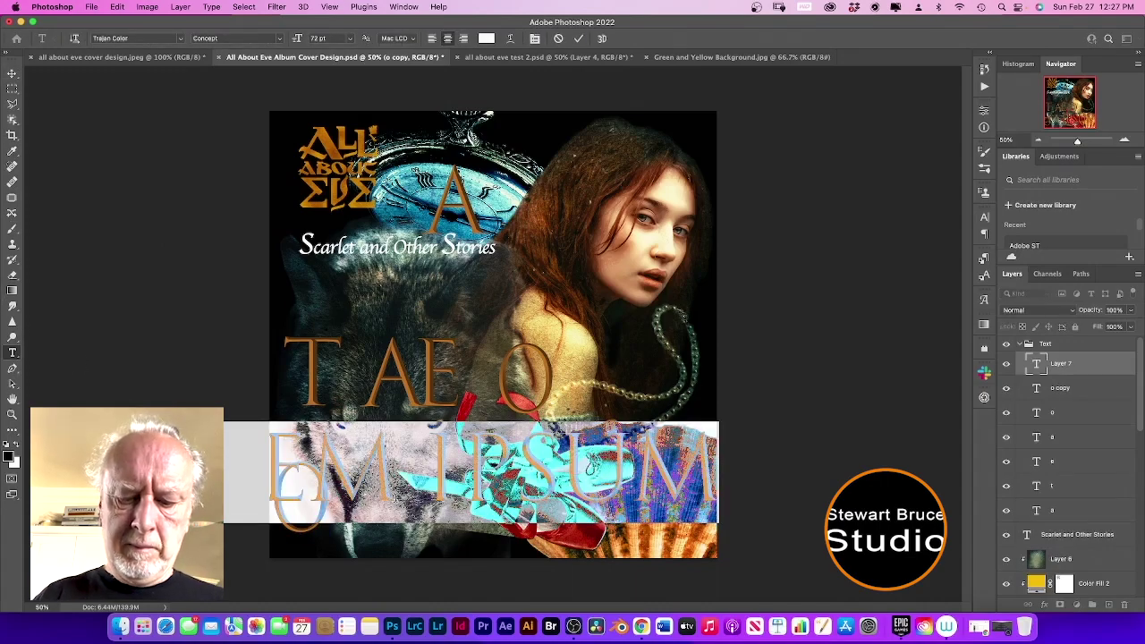
pyautogui.press('BackSpace')
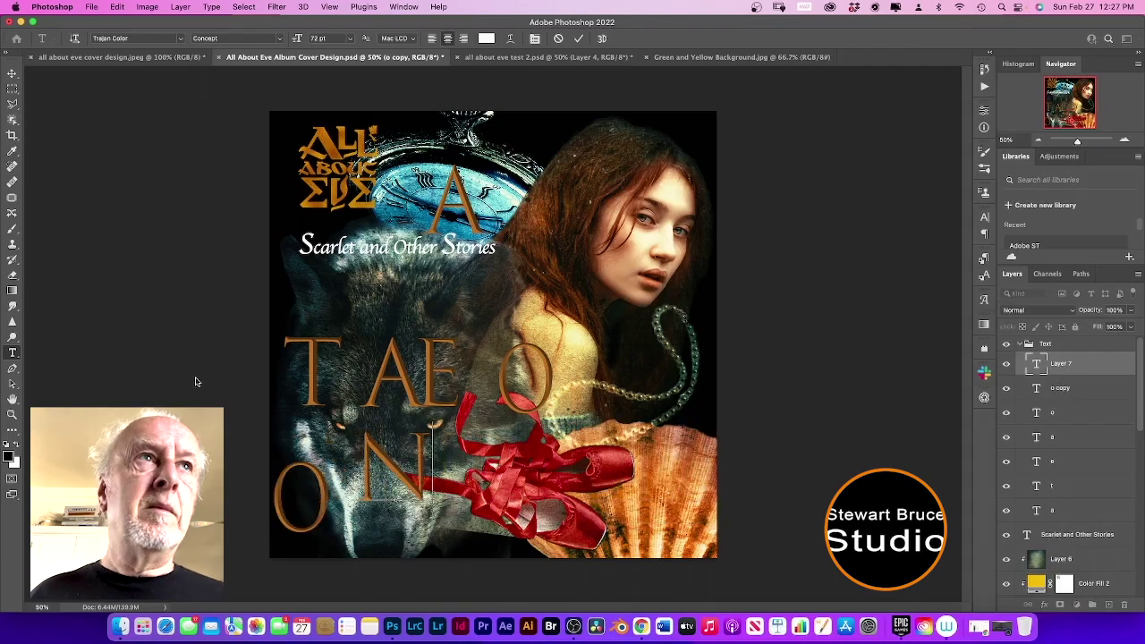
pyautogui.click(12, 73)
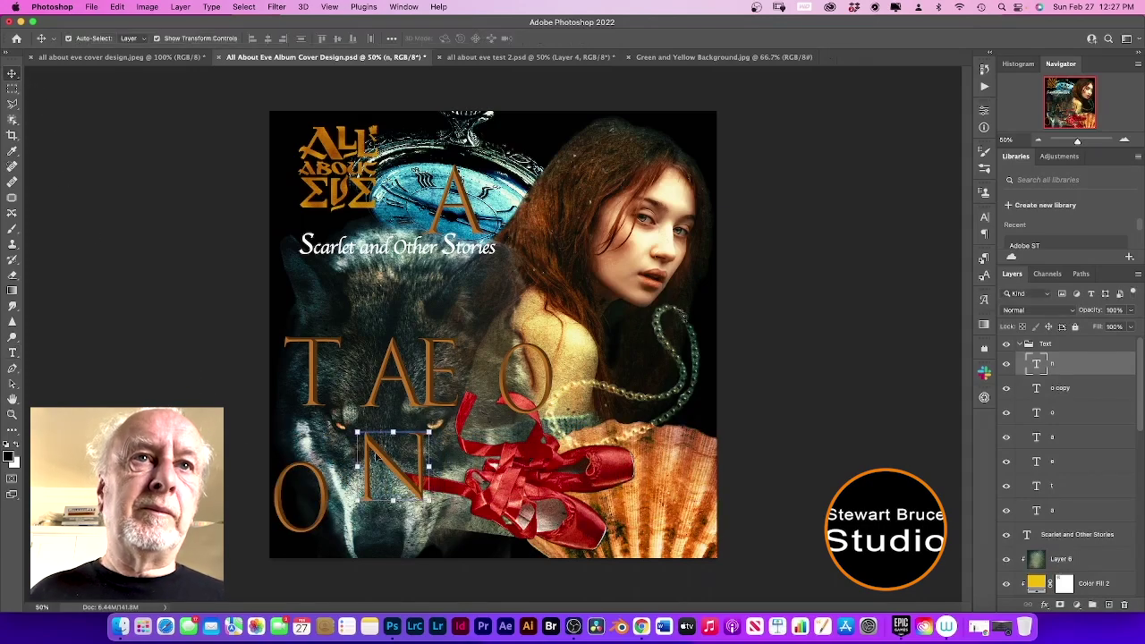
pyautogui.moveTo(429, 467); pyautogui.dragTo(391, 503)
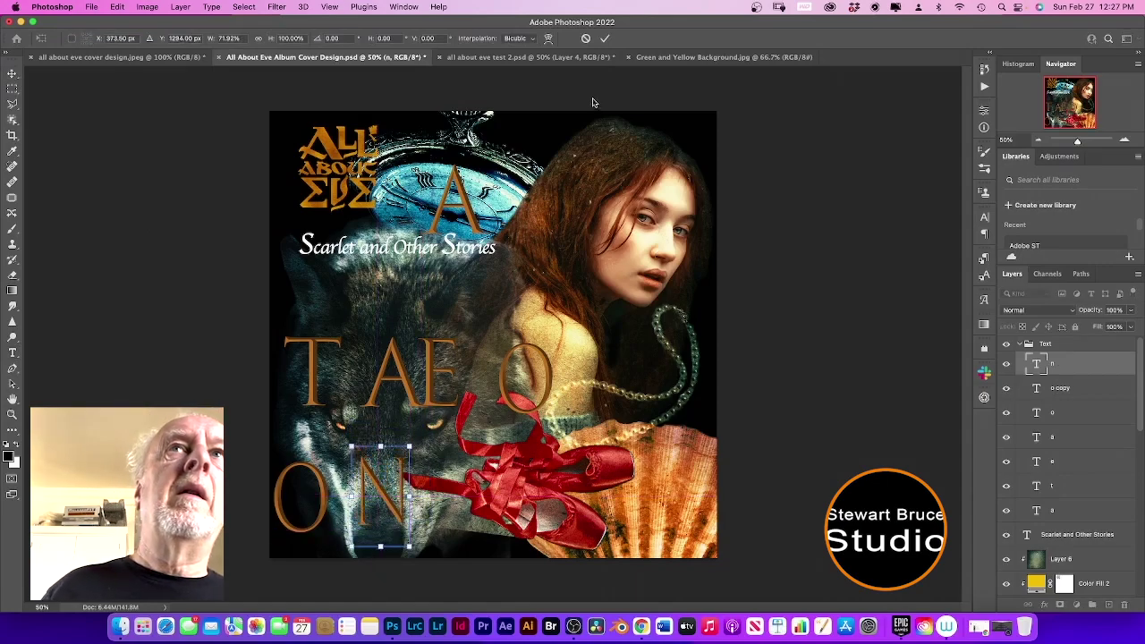
pyautogui.click(604, 38)
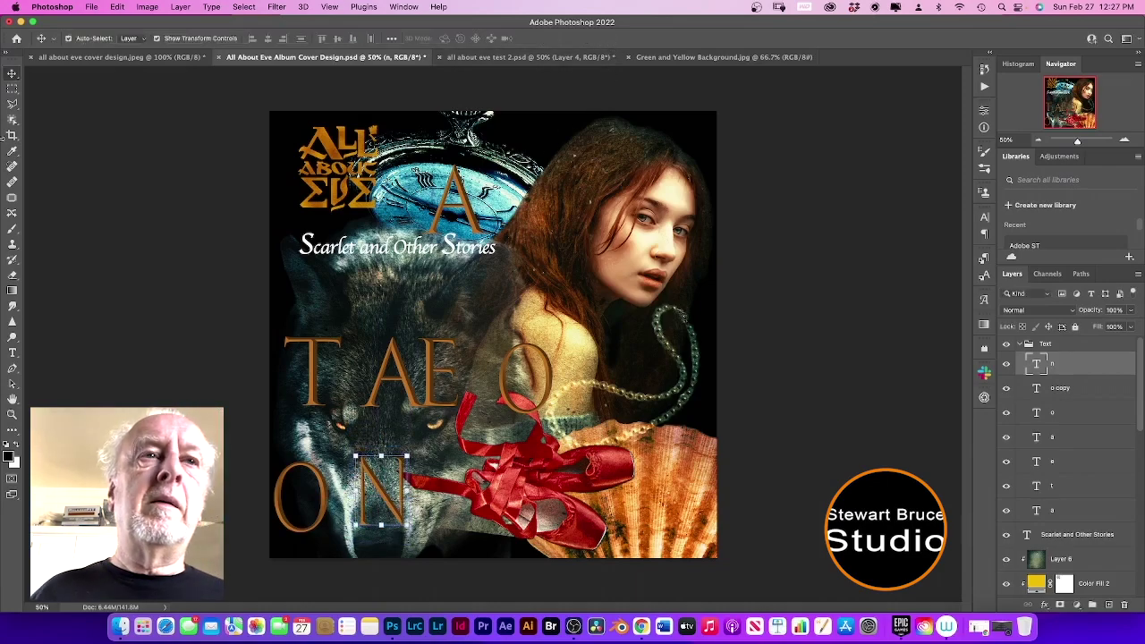
# - Add a second letter E in 72 pt Trajan Color and place it directly after the N in the lower row
pyautogui.click(13, 355)
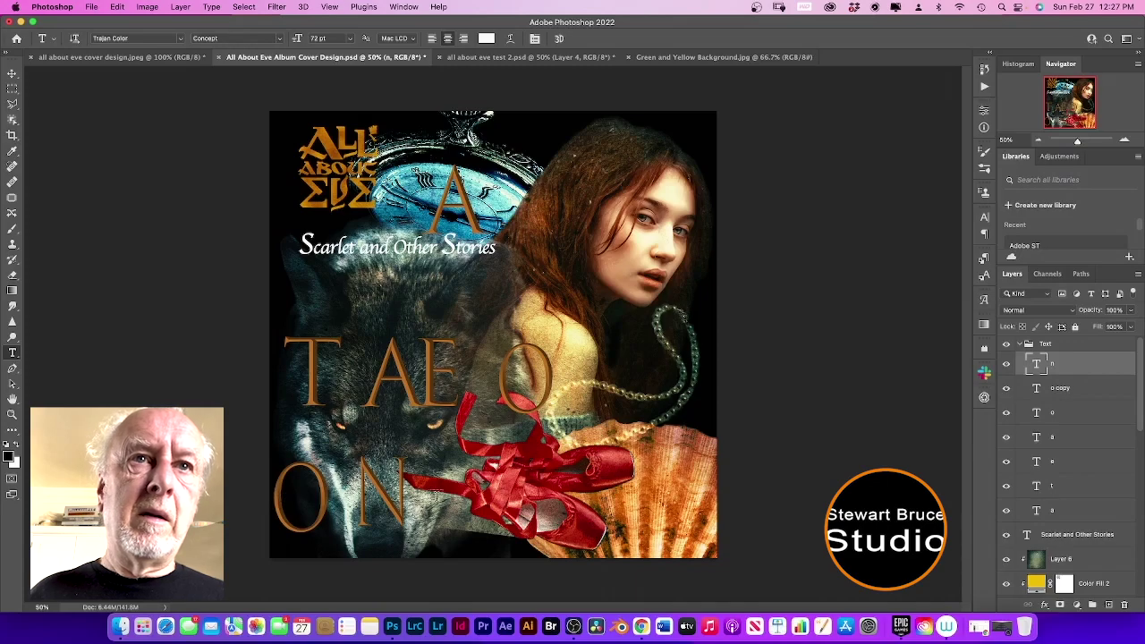
pyautogui.click(440, 494)
pyautogui.press('BackSpace')
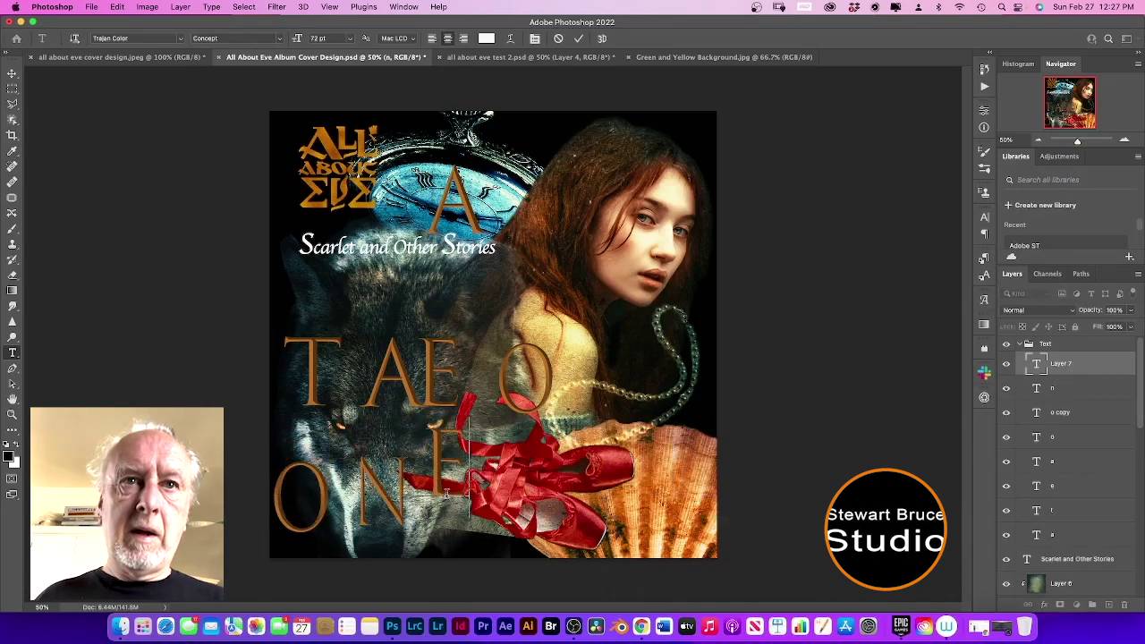
pyautogui.click(12, 73)
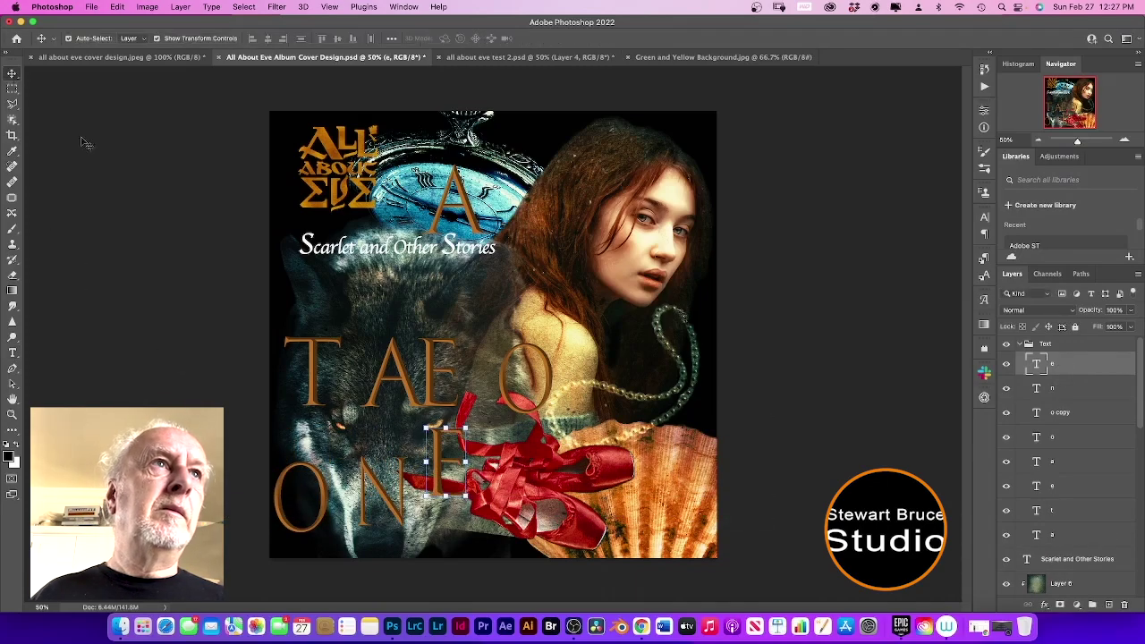
pyautogui.moveTo(453, 451); pyautogui.dragTo(438, 483)
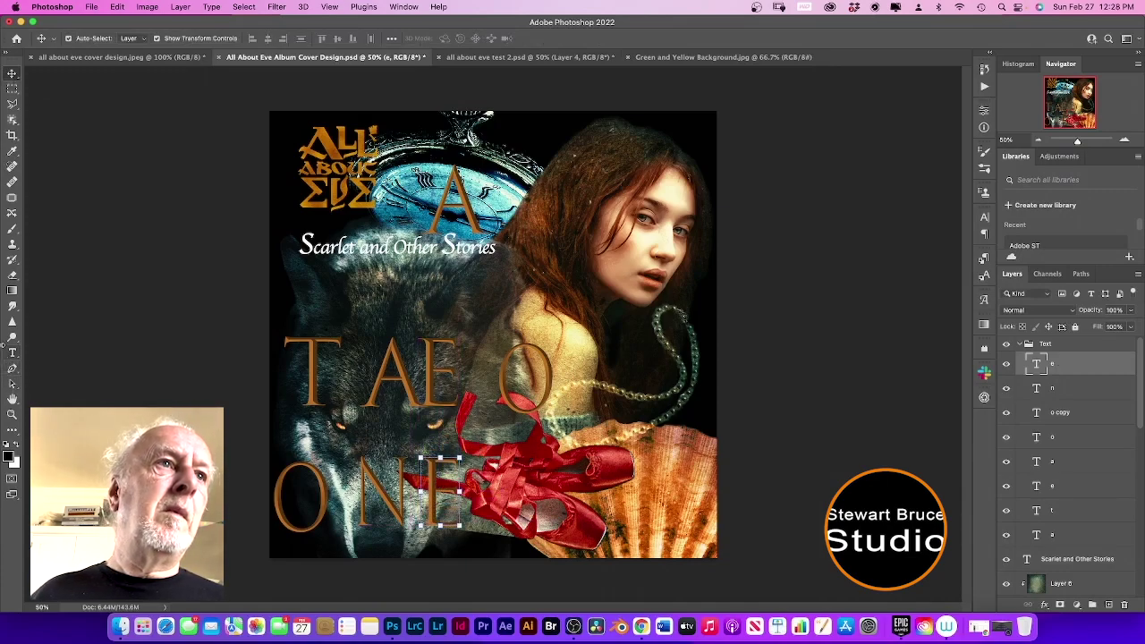
# - Add a letter S in 72 pt Trajan Color and place it after the lower E, over the red ballet shoes
pyautogui.click(12, 353)
pyautogui.click(529, 492)
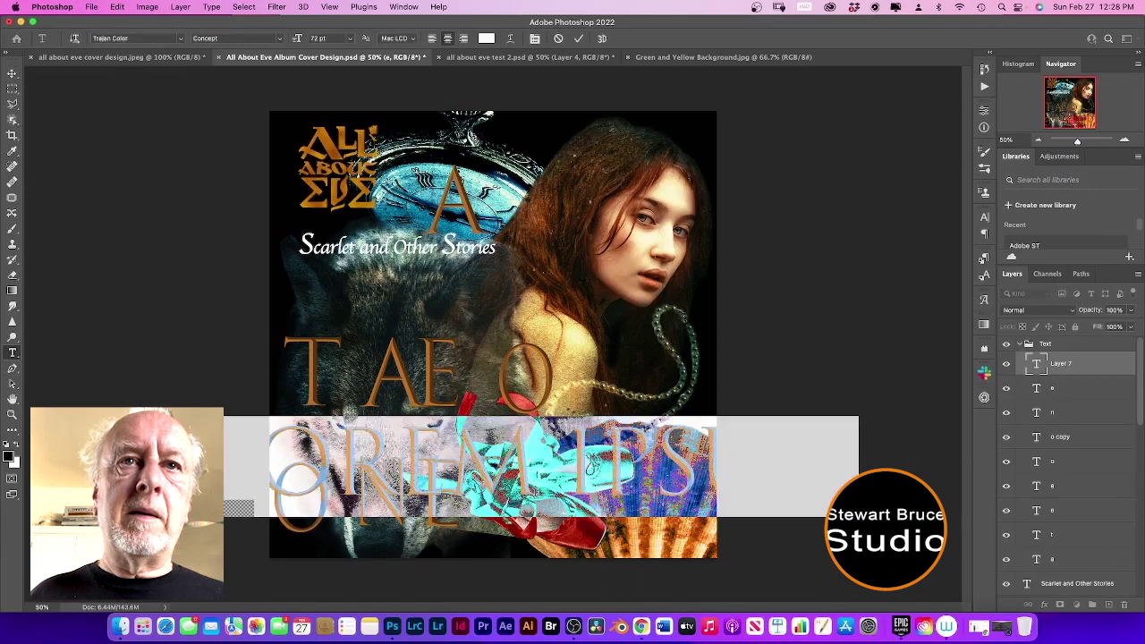
pyautogui.press('BackSpace')
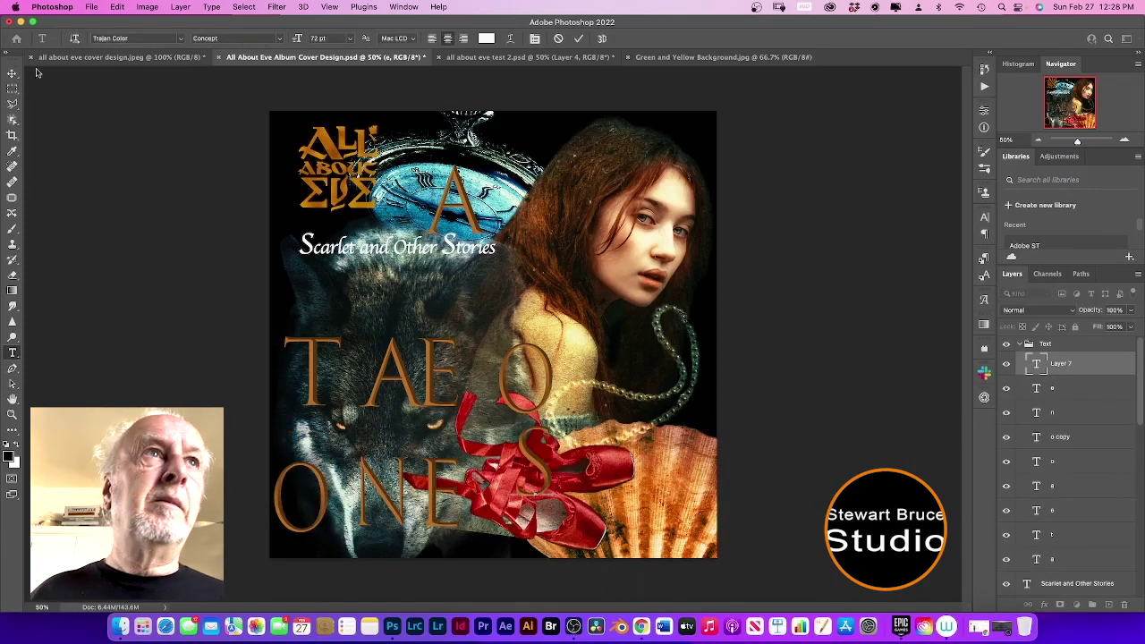
pyautogui.write('s')
pyautogui.click(13, 73)
pyautogui.moveTo(535, 460); pyautogui.dragTo(509, 493)
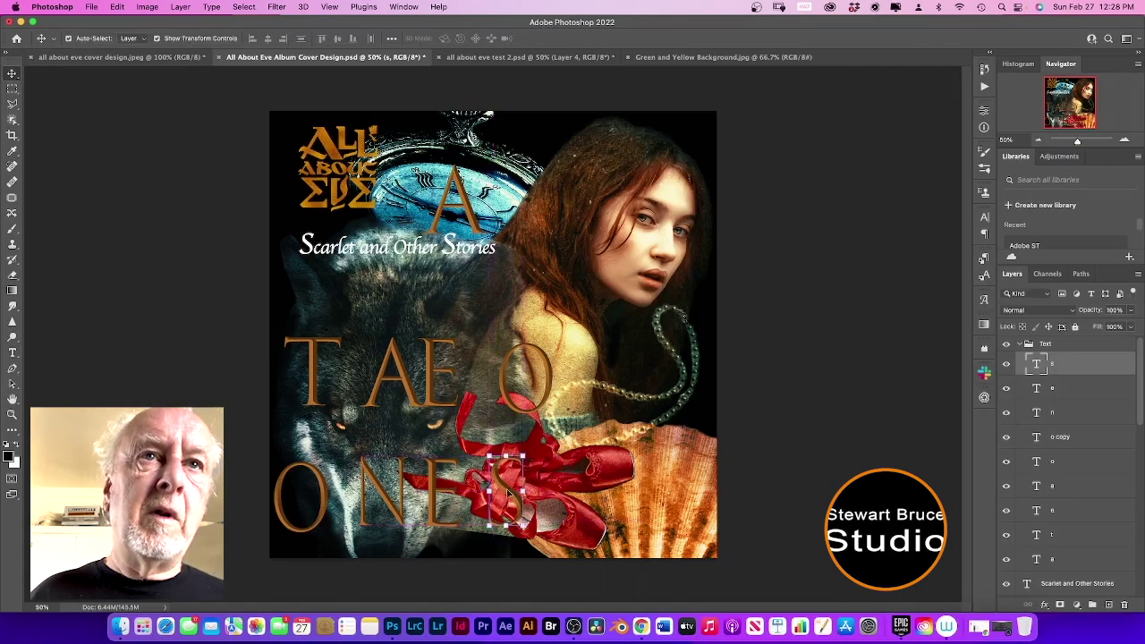
# - Raise the lower-row O slightly and shift the middle-row A right so it overlaps the E as a joined Æ
pyautogui.click(319, 484)
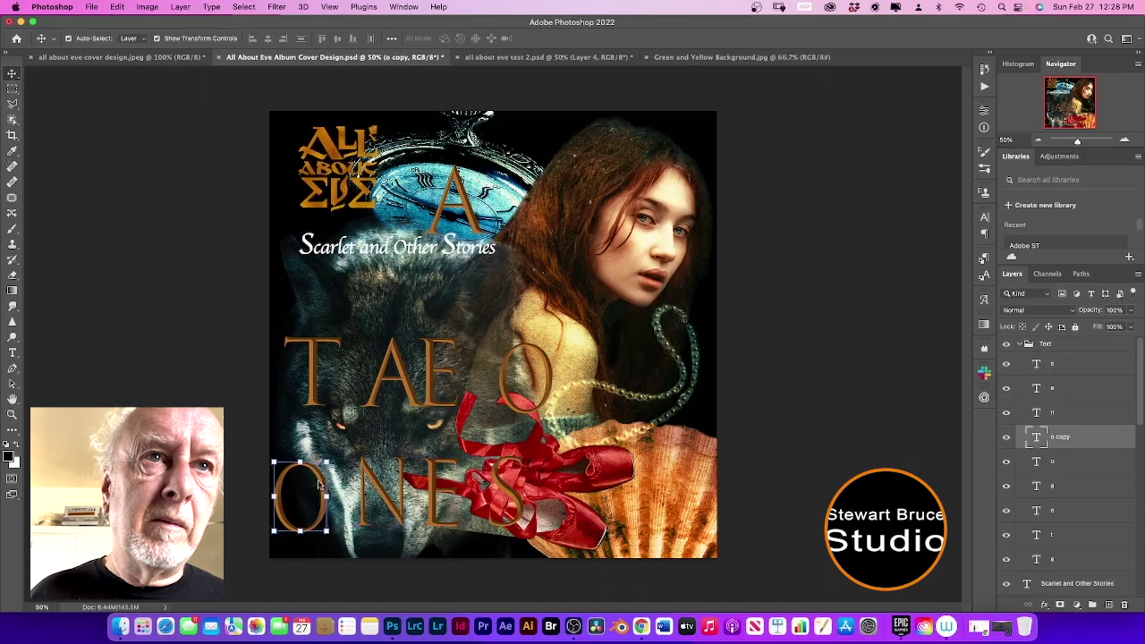
pyautogui.moveTo(320, 484); pyautogui.dragTo(321, 480)
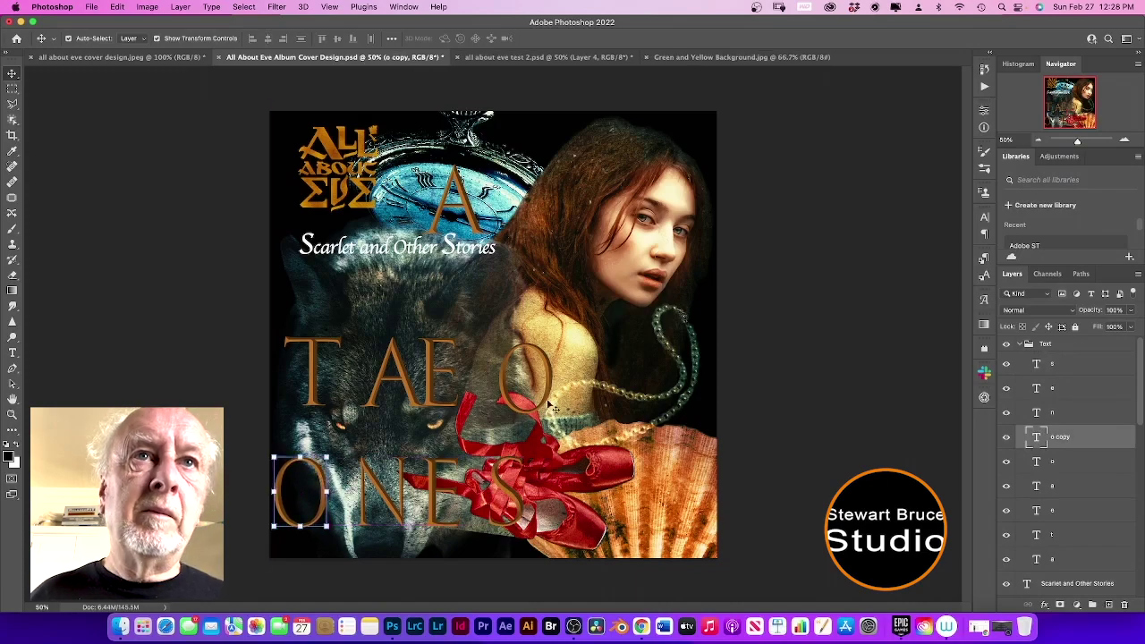
pyautogui.click(440, 370)
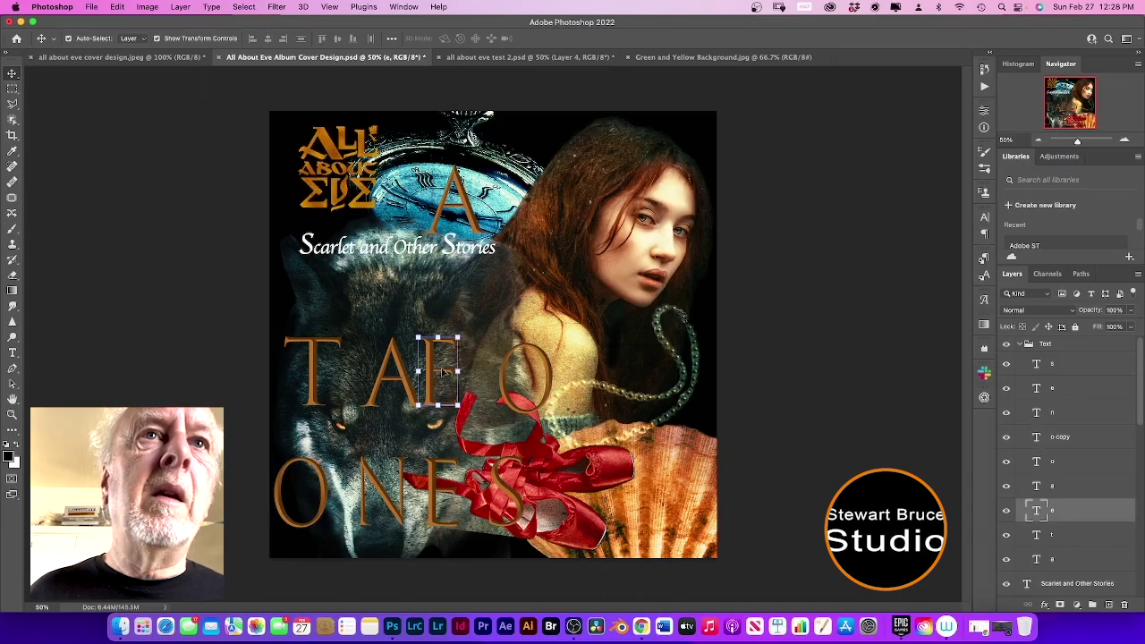
pyautogui.moveTo(405, 380); pyautogui.dragTo(436, 378)
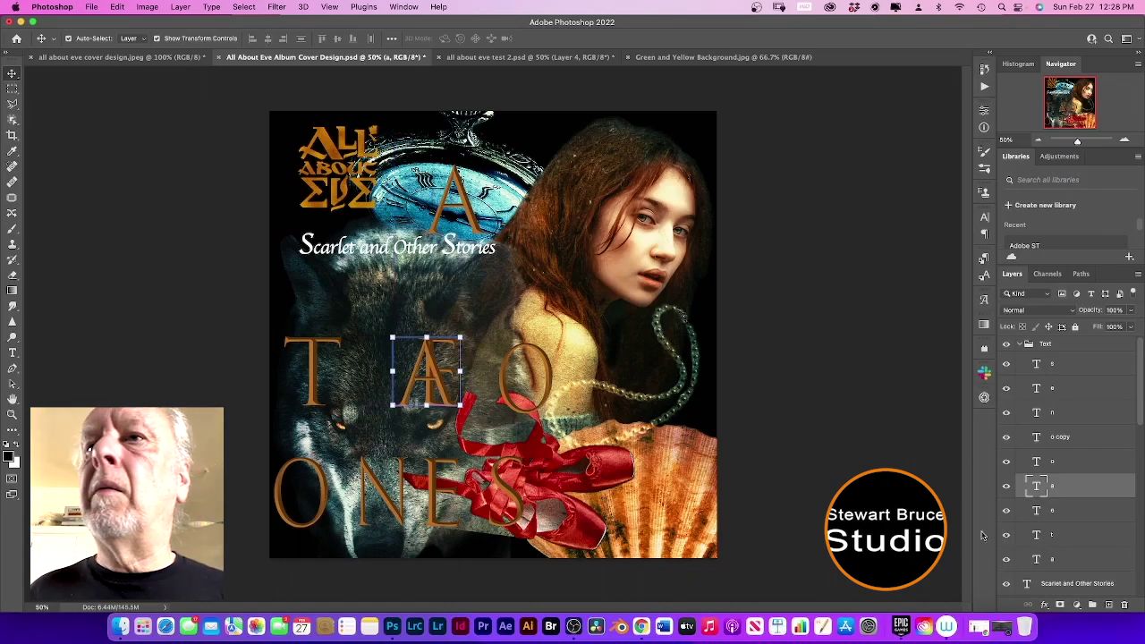
# - Add a layer mask to the middle-row A, paint out its right leg where it overlaps the E, and adjust its position slightly
pyautogui.click(1060, 606)
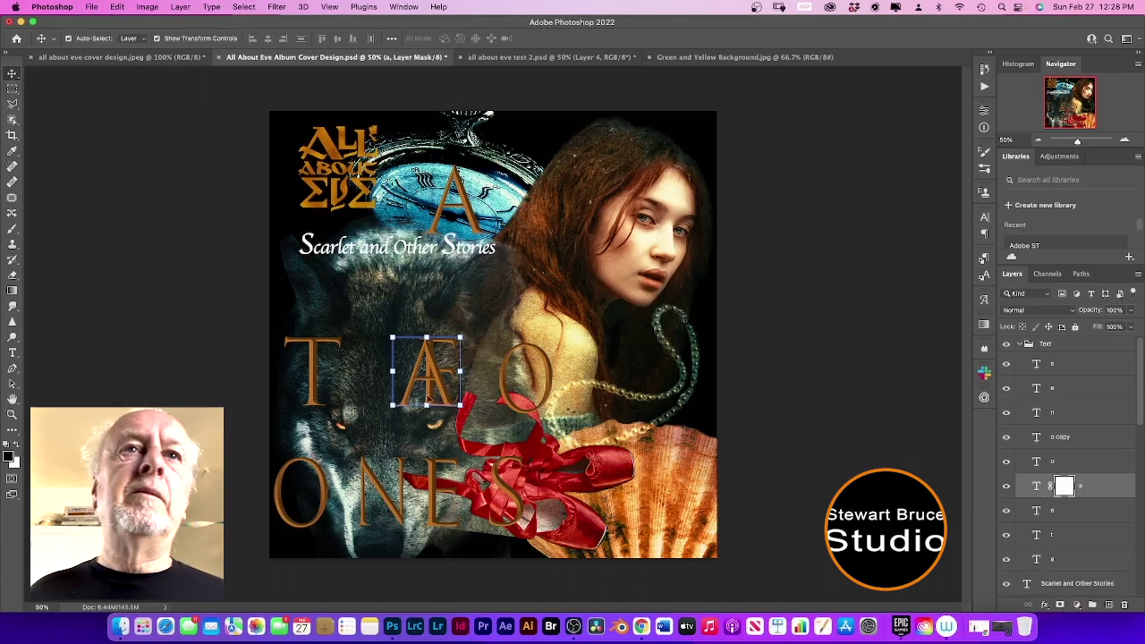
pyautogui.click(12, 228)
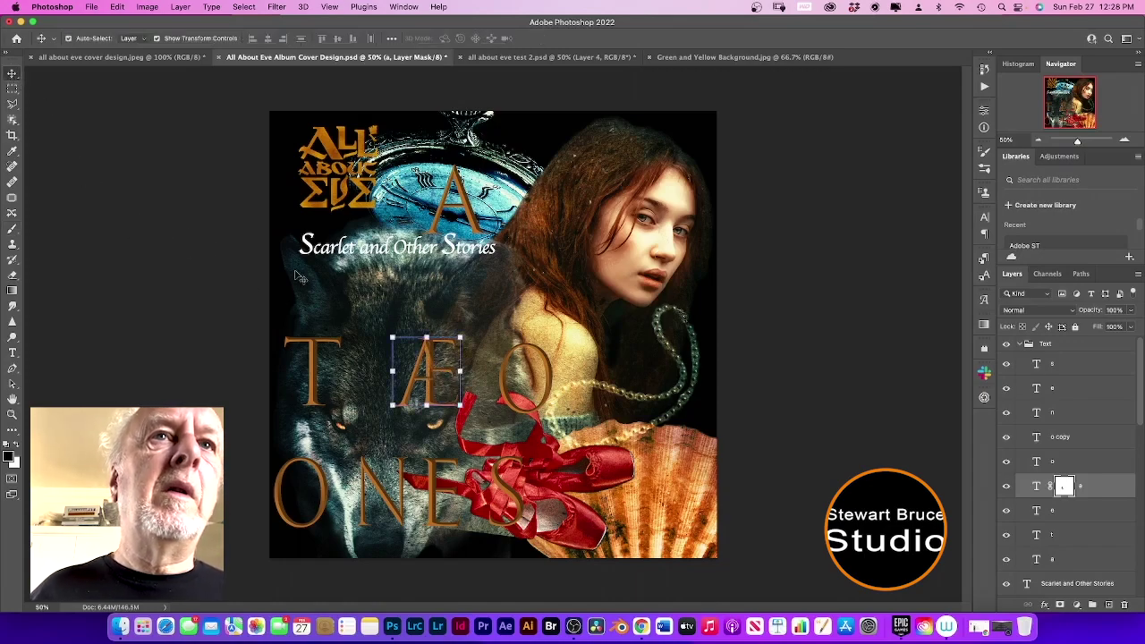
pyautogui.moveTo(425, 351); pyautogui.dragTo(428, 356)
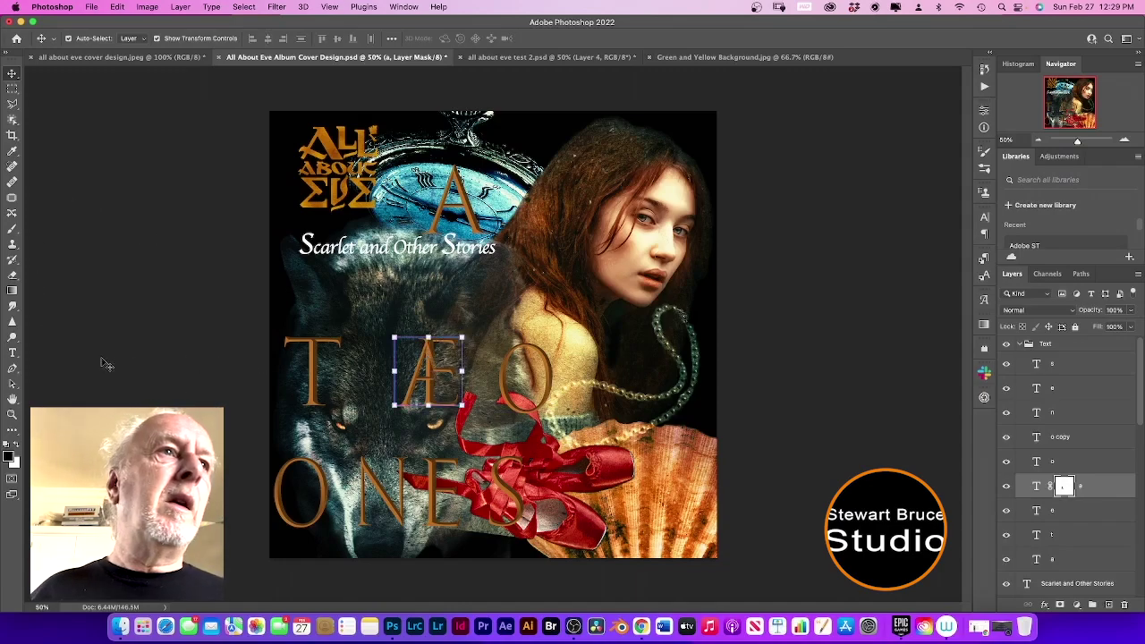
pyautogui.click(11, 229)
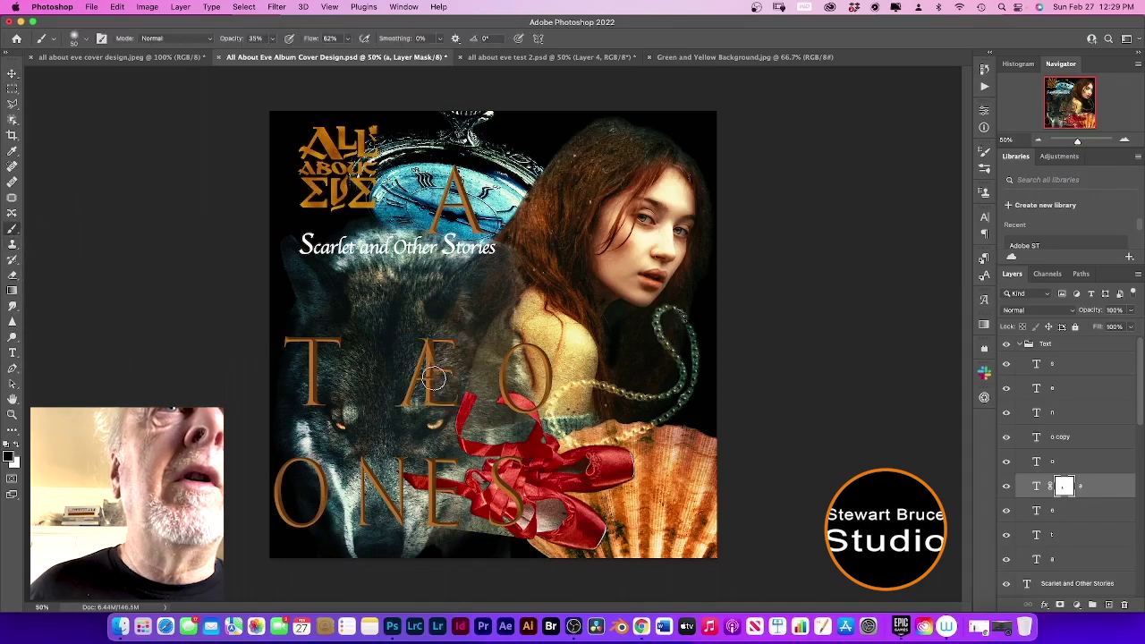
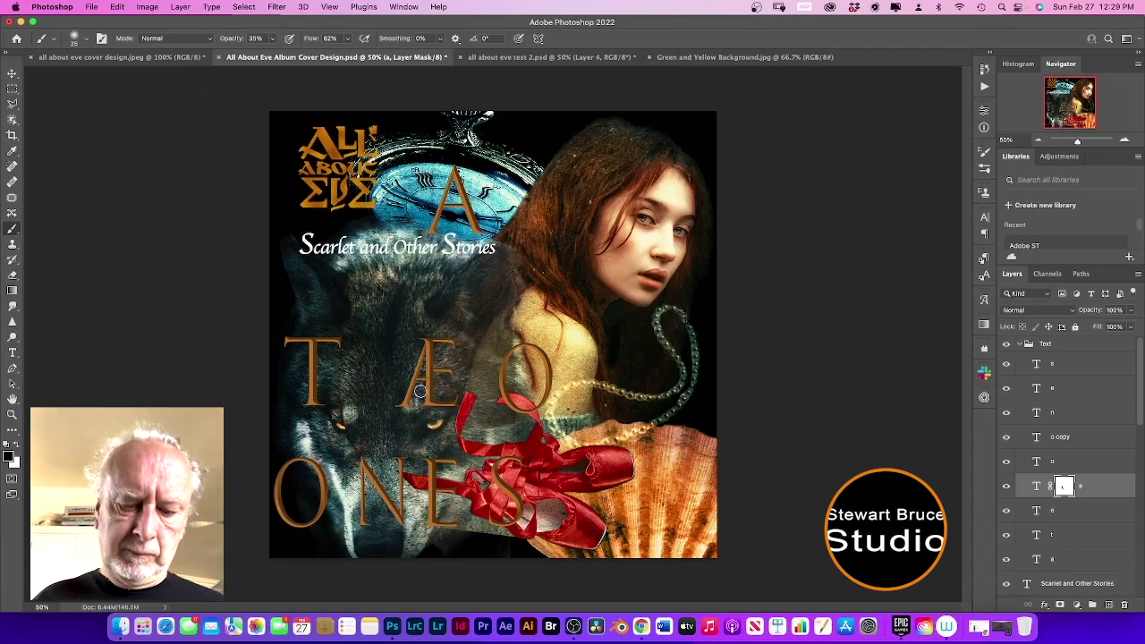
pyautogui.press('x')
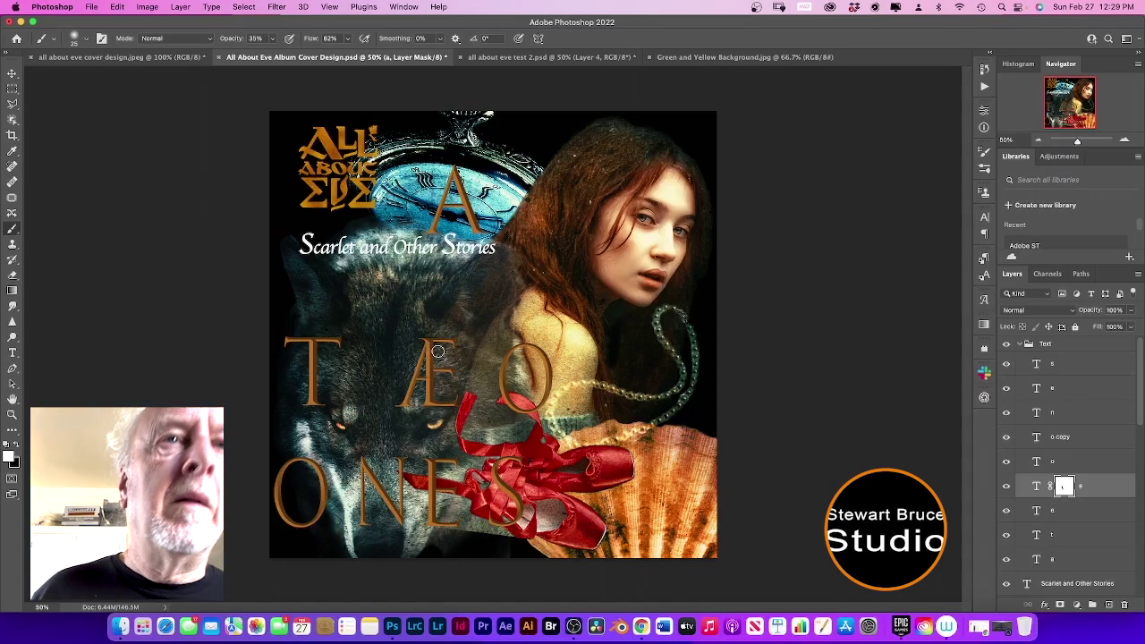
pyautogui.press('x')
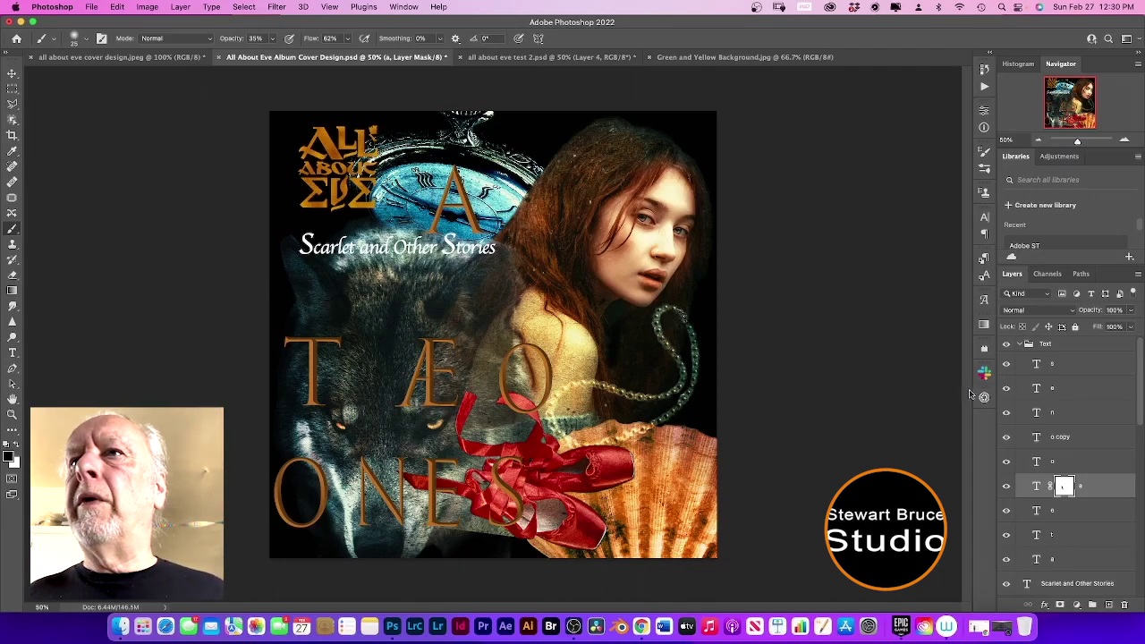
# - Lower the opacity of the masked A layer to 51%
pyautogui.click(1130, 309)
pyautogui.moveTo(1133, 326); pyautogui.dragTo(1115, 329)
pyautogui.click(1132, 312)
pyautogui.moveTo(1112, 325); pyautogui.dragTo(1107, 326)
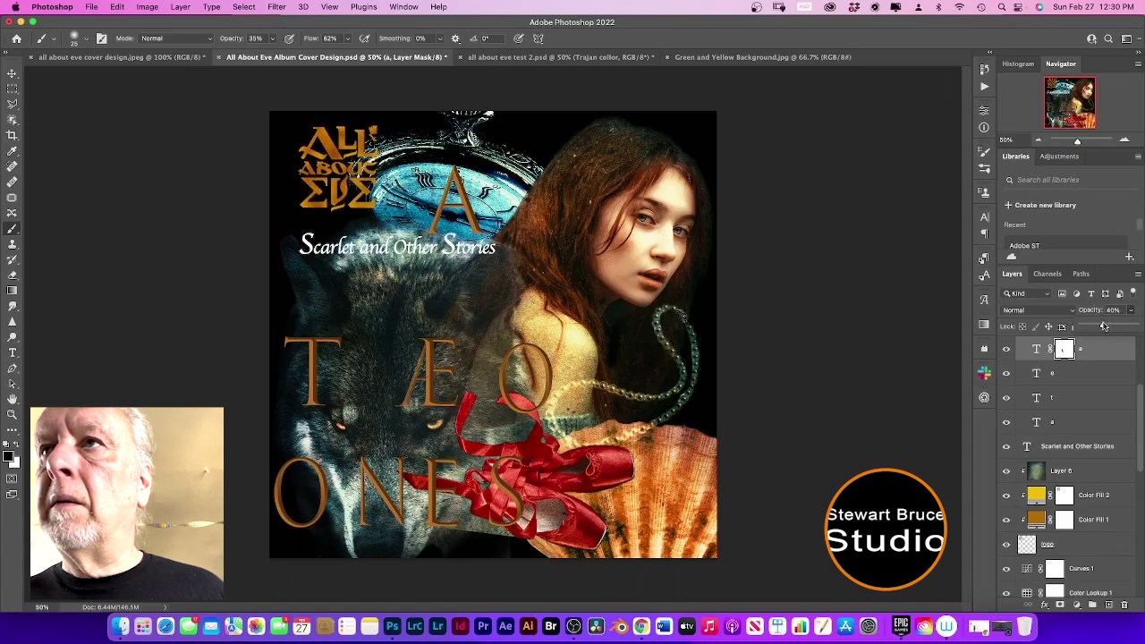
pyautogui.moveTo(1108, 326); pyautogui.dragTo(1110, 326)
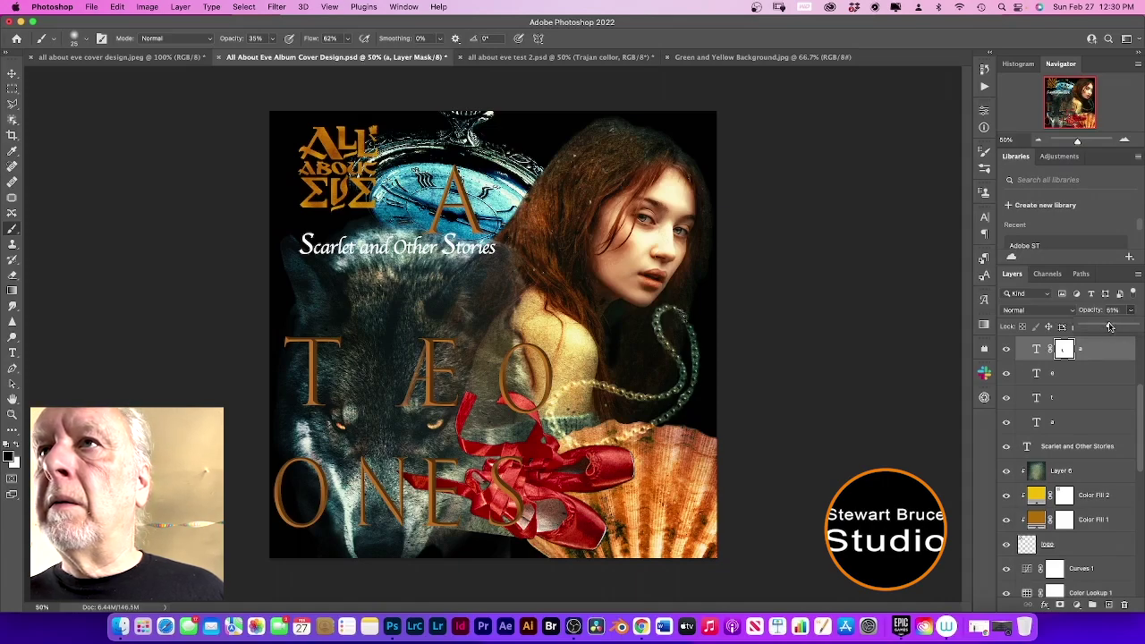
# - Collapse the Text group, move it between the Yellows Background and Ballet Shoes layers, and briefly preview the Yellows Background
pyautogui.scroll(5, 1052, 362)
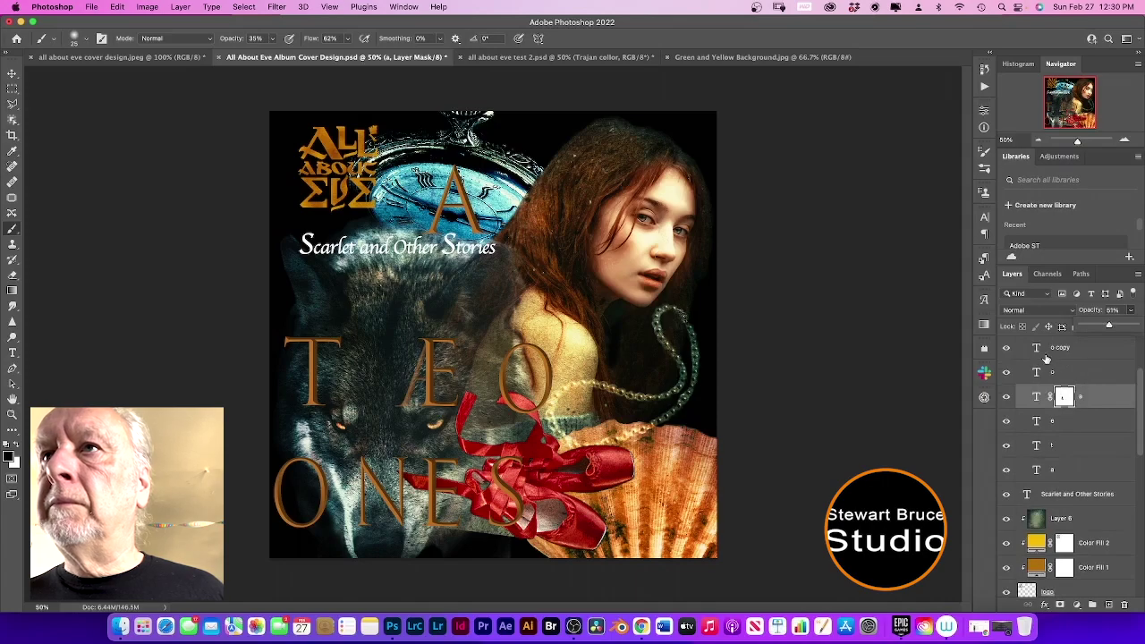
pyautogui.click(1029, 345)
pyautogui.click(1023, 344)
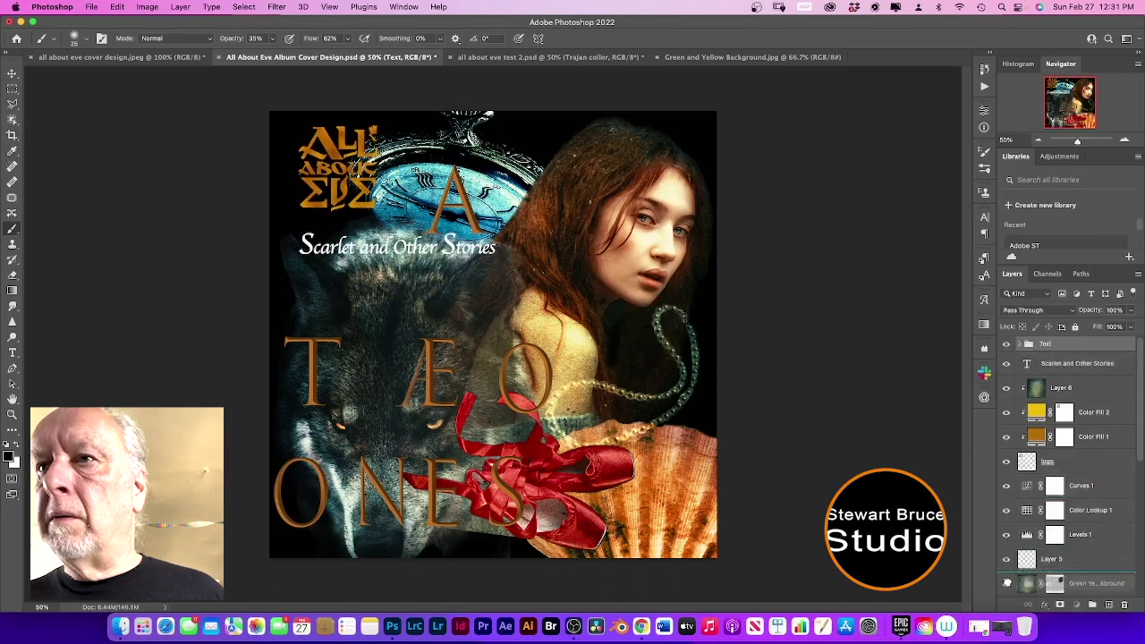
pyautogui.scroll(-2, 1006, 587)
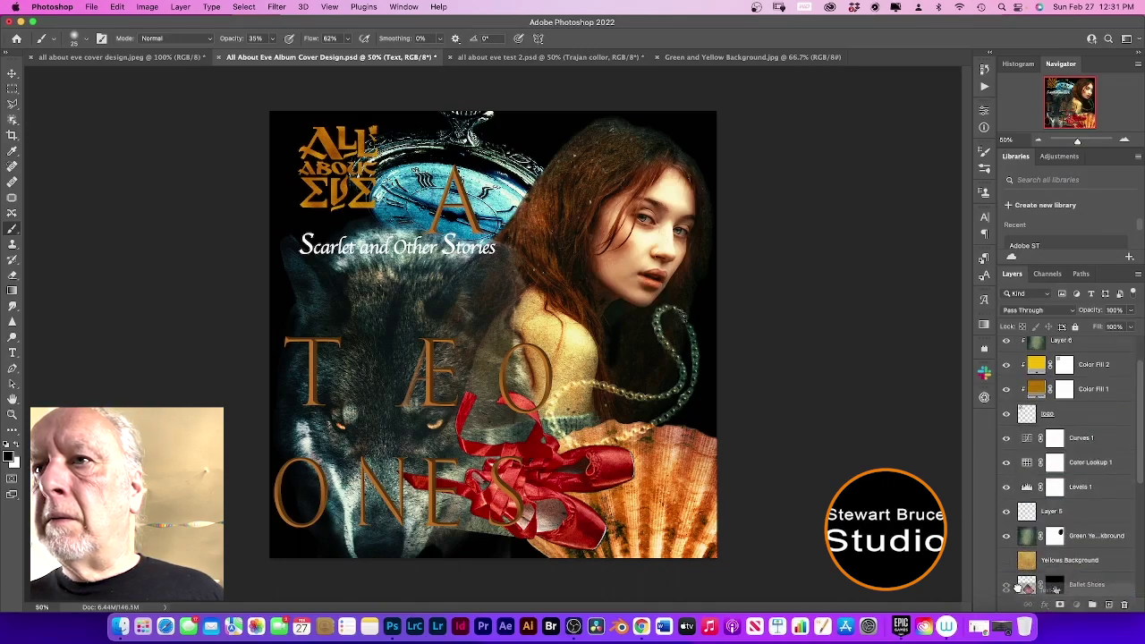
pyautogui.moveTo(1028, 577); pyautogui.dragTo(1030, 575)
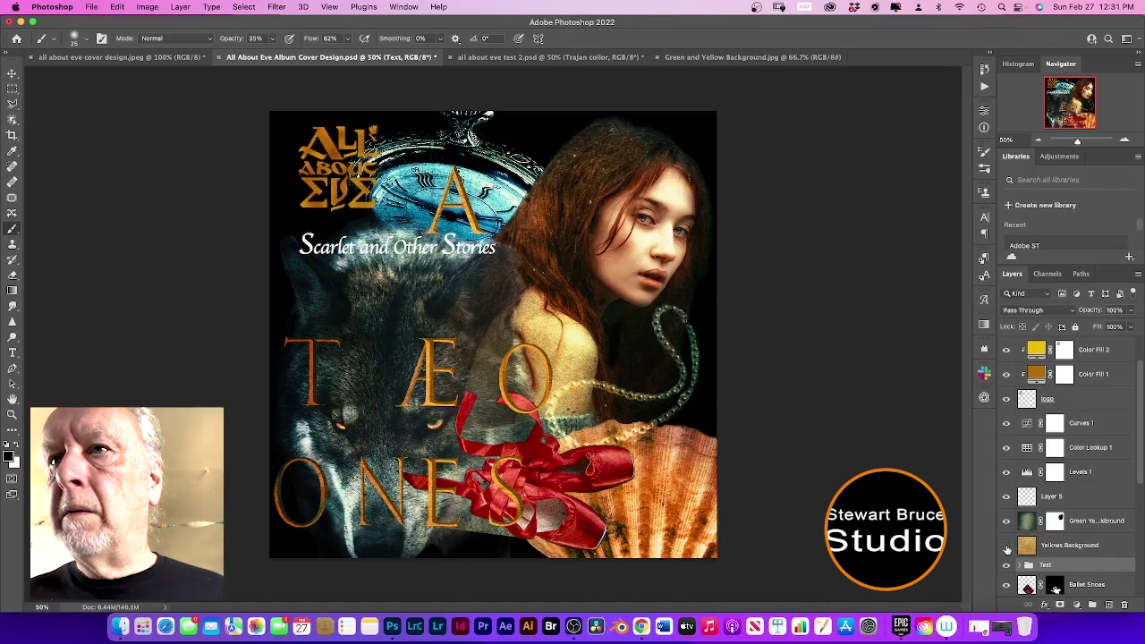
pyautogui.click(1007, 546)
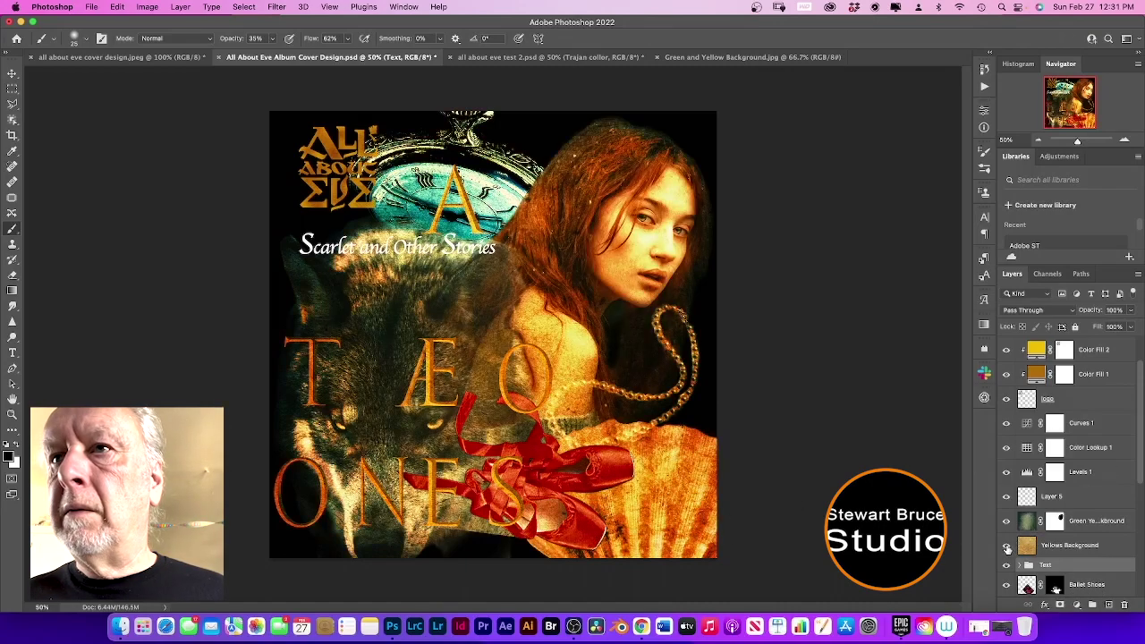
pyautogui.click(1006, 546)
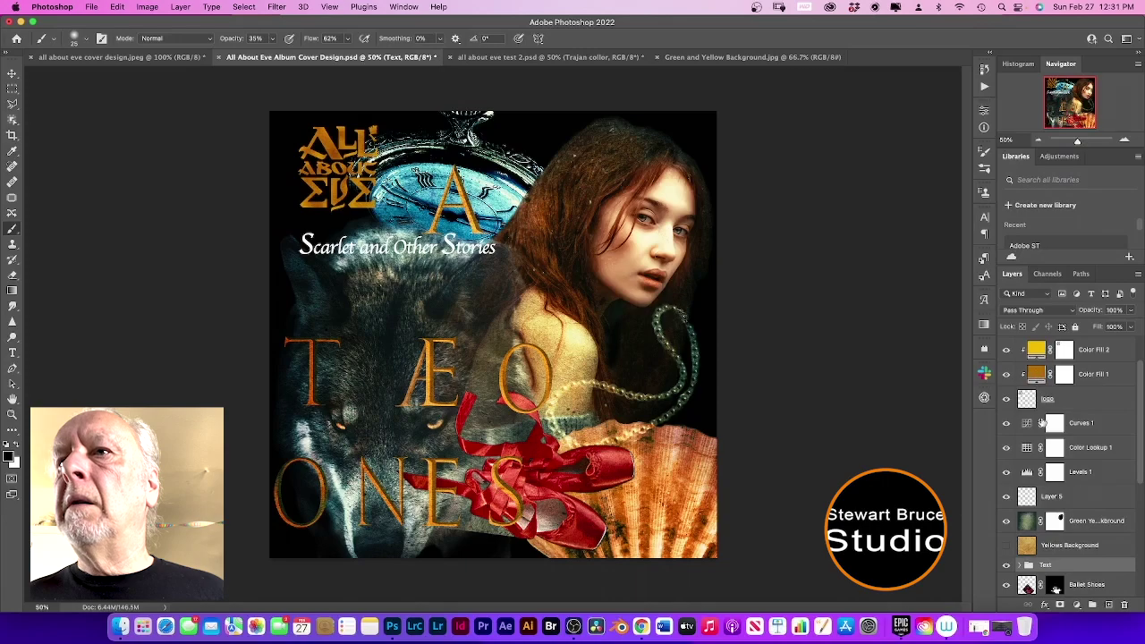
# - Expand the Text group and lower the T layer's opacity to 71%
pyautogui.scroll(-3, 1029, 562)
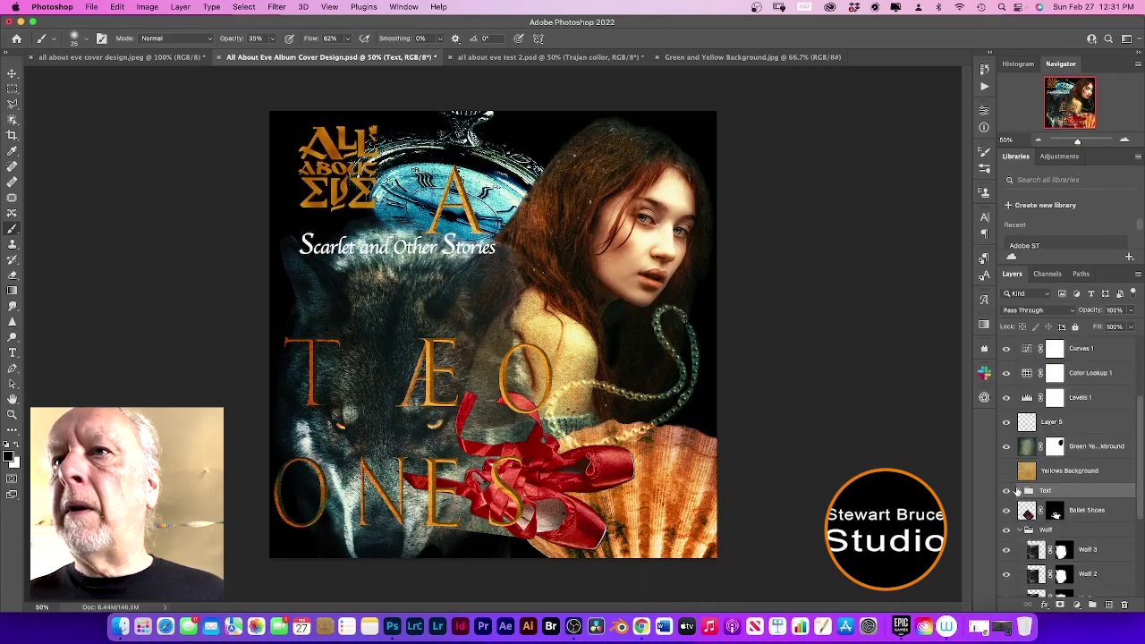
pyautogui.click(1020, 492)
pyautogui.scroll(-8, 1046, 517)
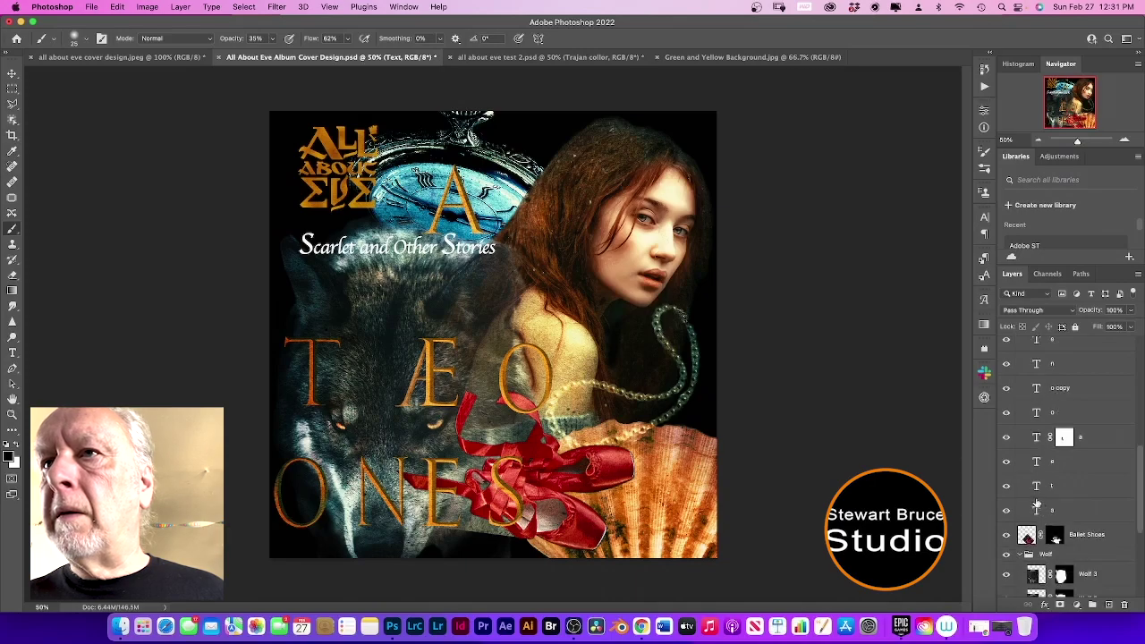
pyautogui.click(1034, 488)
pyautogui.click(1130, 310)
pyautogui.moveTo(1128, 329)
pyautogui.mouseDown()
pyautogui.moveTo(1093, 326)
pyautogui.moveTo(1111, 325)
pyautogui.mouseUp()
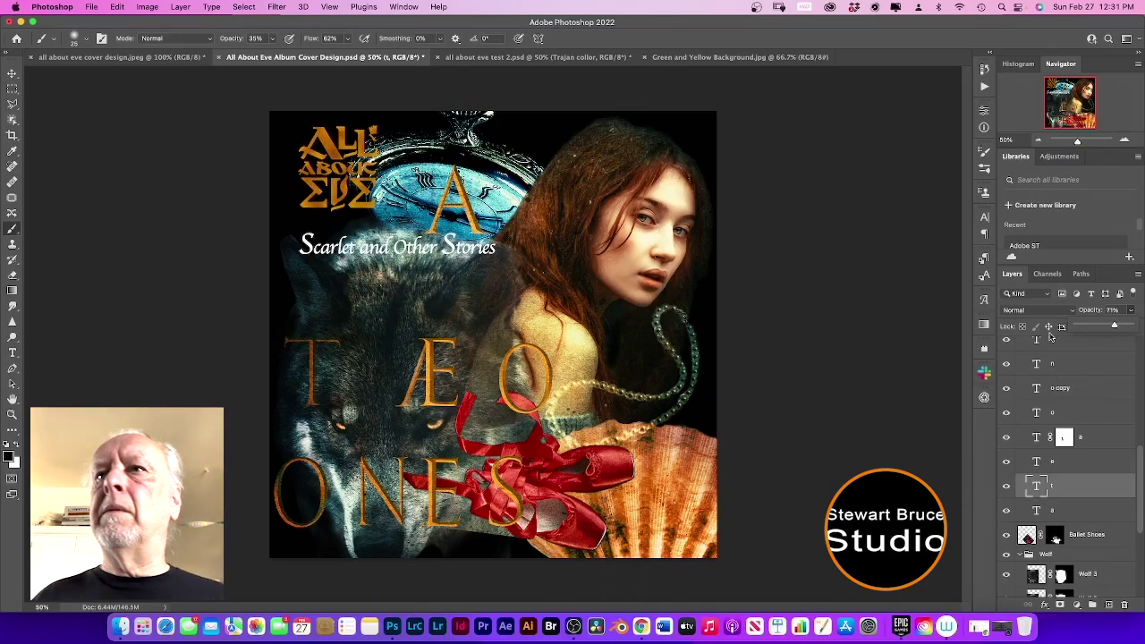
# - Add a layer mask to the T layer and enlarge the brush to 90 px
pyautogui.click(1060, 605)
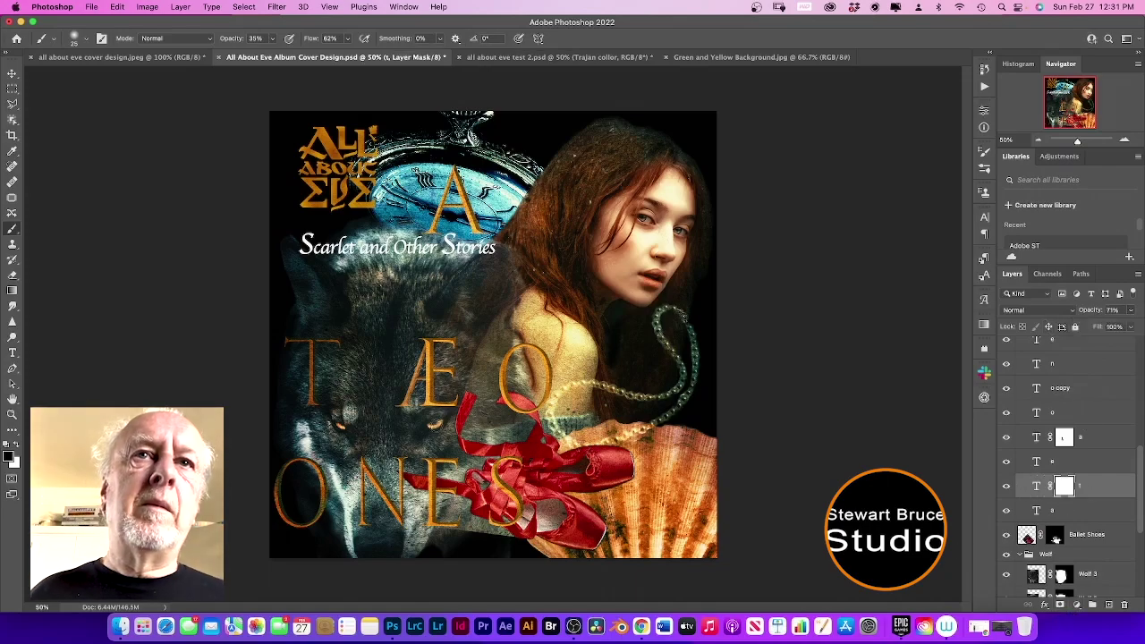
pyautogui.press(']')
pyautogui.press(']')
pyautogui.press(']')
pyautogui.press(']')
pyautogui.press(']')
pyautogui.press(']')
pyautogui.press(']')
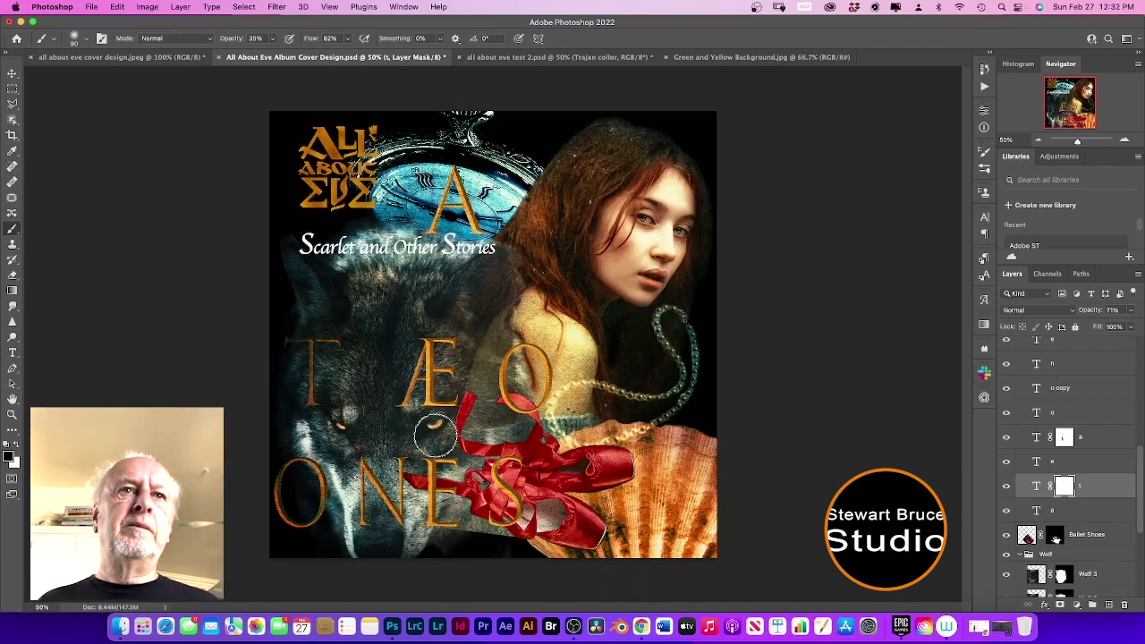
# - Move the T left, close to the left edge of the cover above the lower O
pyautogui.click(12, 72)
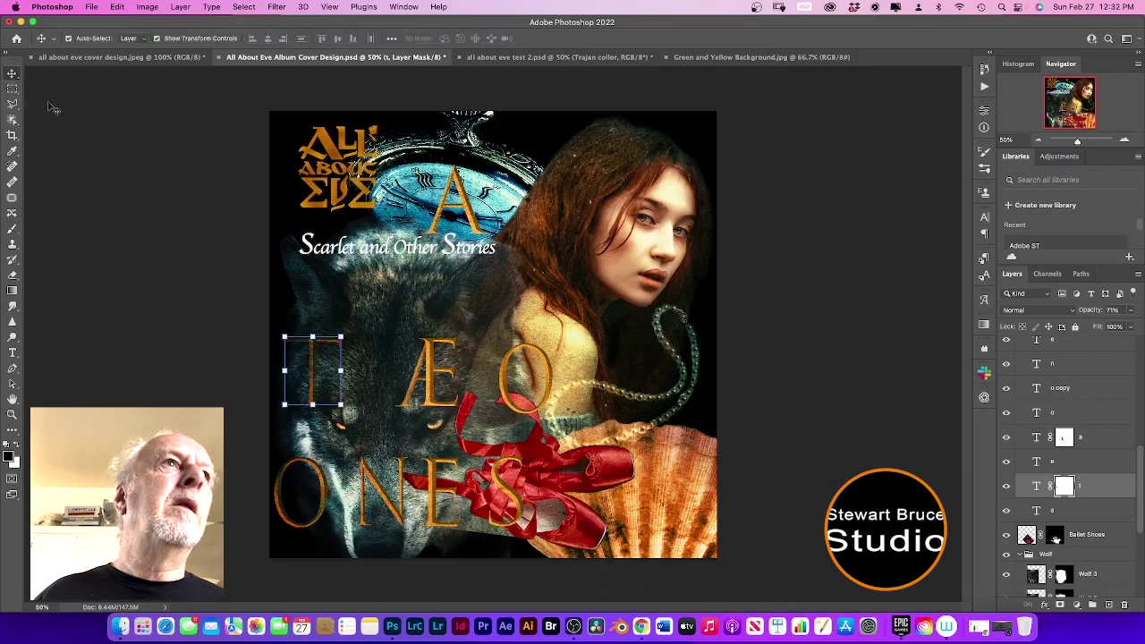
pyautogui.moveTo(314, 362); pyautogui.dragTo(303, 362)
pyautogui.scroll(1, 1098, 485)
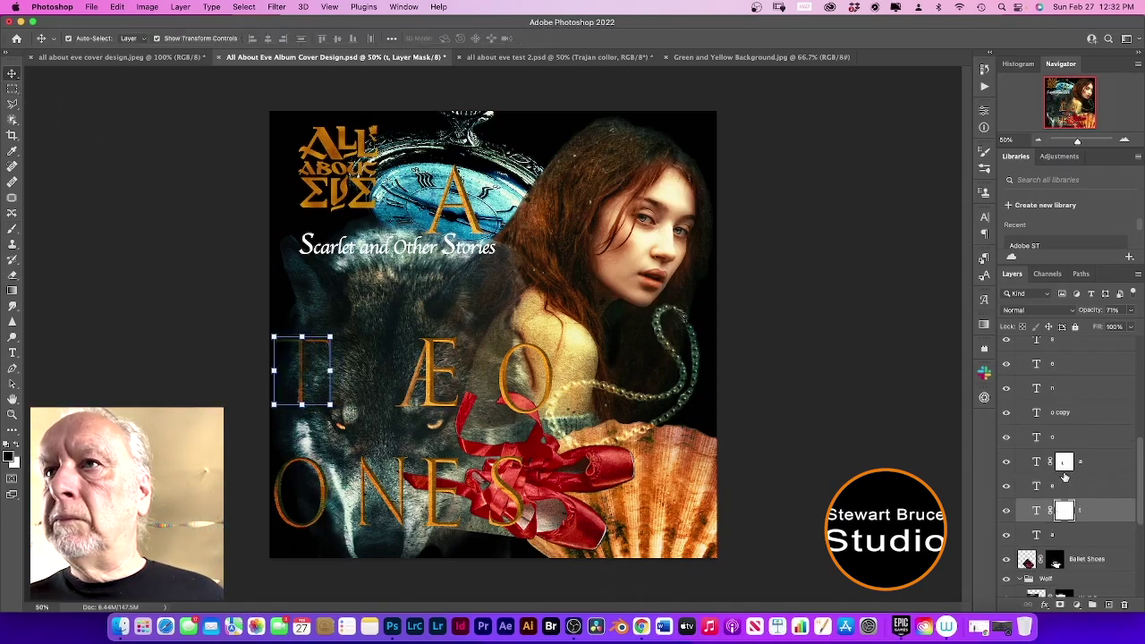
# - Select the middle-row E and masked A layers together and nudge the pair left toward the T
pyautogui.click(1065, 486)
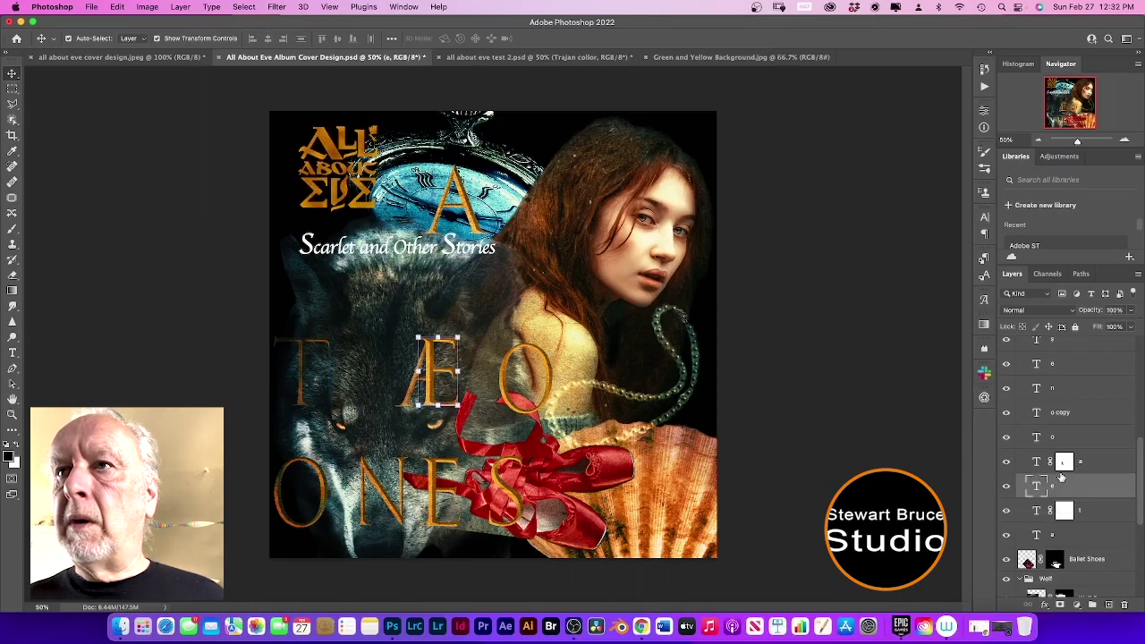
pyautogui.keyDown('shift'); pyautogui.click(1037, 462); pyautogui.keyUp('shift')
pyautogui.press('Left')
pyautogui.press('Left')
pyautogui.press('Left')
pyautogui.press('Left')
pyautogui.press('Left')
pyautogui.press('Left')
pyautogui.press('Left')
pyautogui.press('Left')
pyautogui.press('Left')
pyautogui.press('Left')
pyautogui.press('Left')
pyautogui.press('Left')
pyautogui.press('Left')
pyautogui.press('Left')
pyautogui.press('Left')
pyautogui.press('Left')
pyautogui.press('Left')
pyautogui.press('Left')
pyautogui.press('Left')
pyautogui.press('Left')
pyautogui.press('Left')
pyautogui.press('Left')
pyautogui.press('Left')
pyautogui.press('Left')
pyautogui.press('Left')
pyautogui.press('Left')
pyautogui.press('Left')
pyautogui.press('Left')
pyautogui.press('Left')
pyautogui.press('Left')
pyautogui.press('Left')
pyautogui.press('Left')
pyautogui.press('Left')
pyautogui.press('Left')
pyautogui.press('Left')
pyautogui.press('Left')
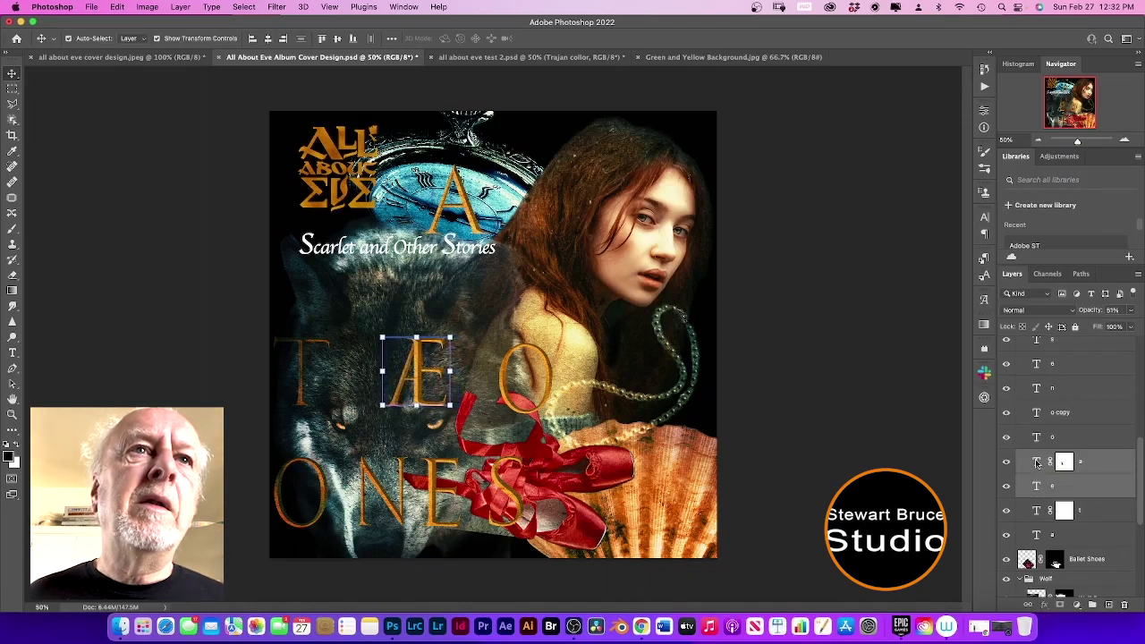
pyautogui.press('Left')
pyautogui.press('Left')
pyautogui.press('Left')
pyautogui.press('Left')
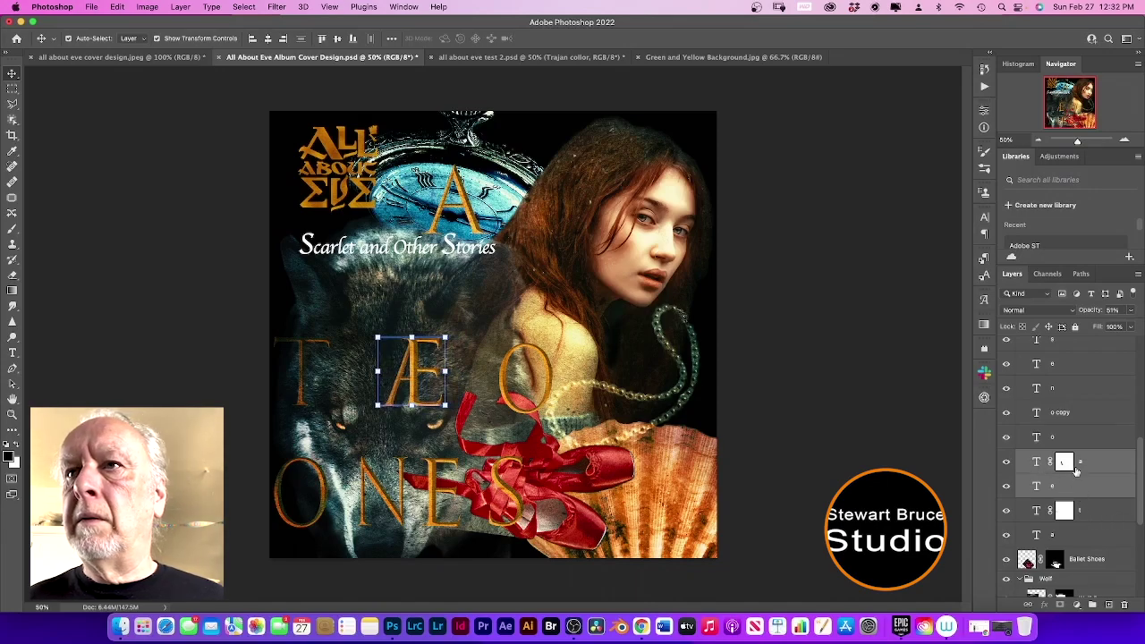
# - Nudge the middle-row O left, closer to the Æ pair
pyautogui.click(1067, 436)
pyautogui.press('Left')
pyautogui.press('Left')
pyautogui.press('Left')
pyautogui.press('Left')
pyautogui.press('Left')
pyautogui.press('Left')
pyautogui.press('Left')
pyautogui.press('Left')
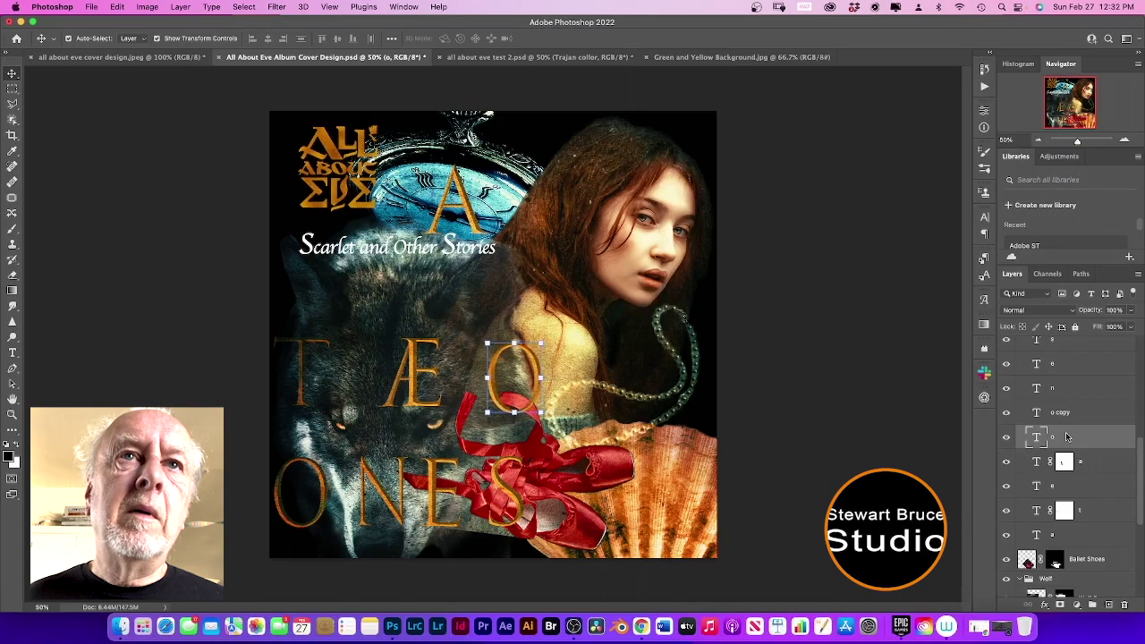
pyautogui.press('Left')
pyautogui.press('Left')
pyautogui.press('Left')
pyautogui.press('Left')
pyautogui.press('Left')
pyautogui.press('Left')
pyautogui.press('Left')
pyautogui.press('Left')
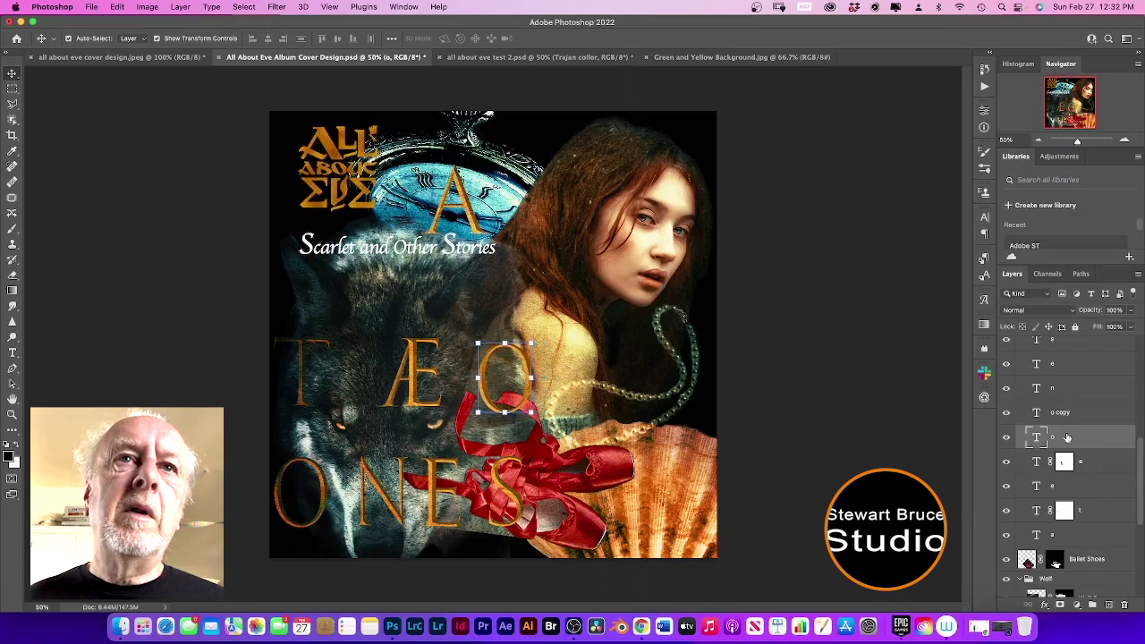
# - Reselect the middle-row O layer and nudge it up to line up with the T and Æ
pyautogui.click(497, 376)
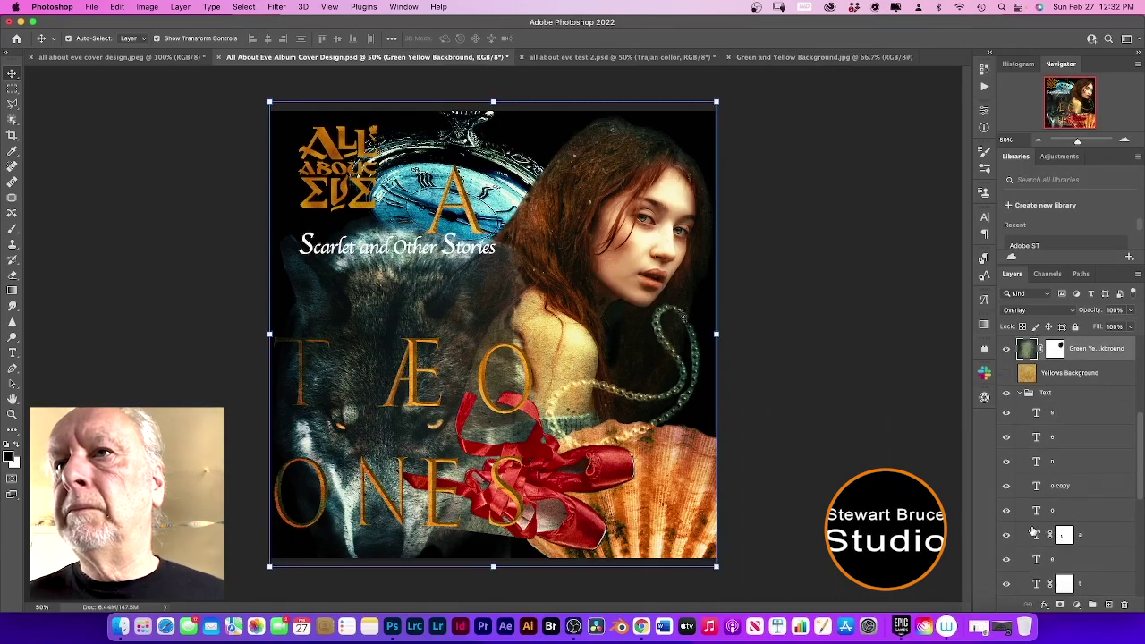
pyautogui.scroll(-1, 1069, 555)
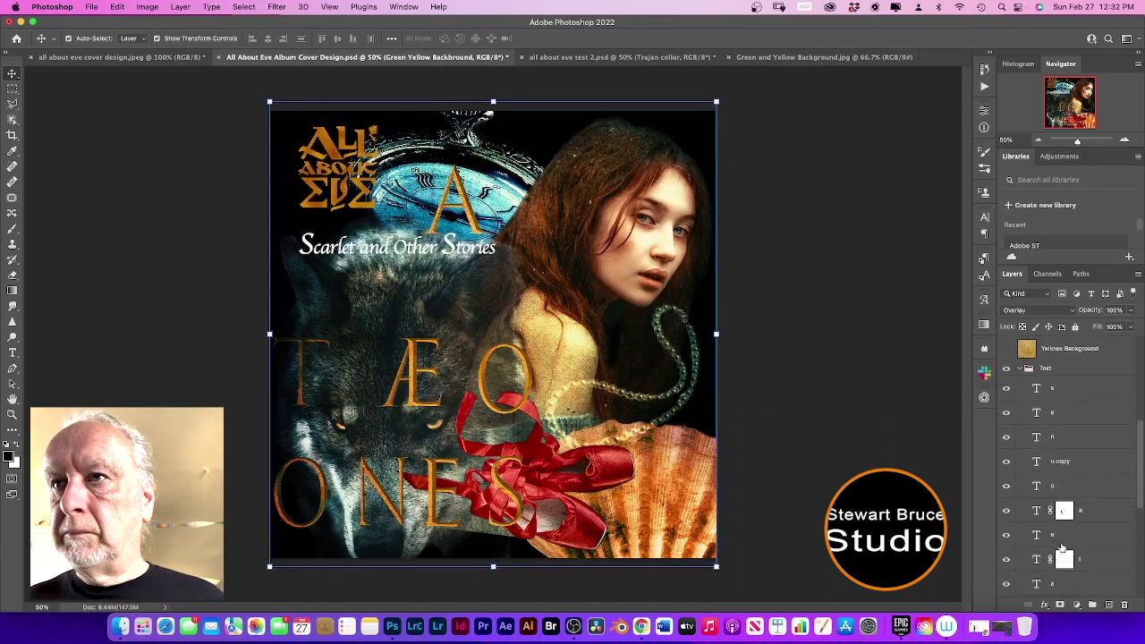
pyautogui.click(1037, 486)
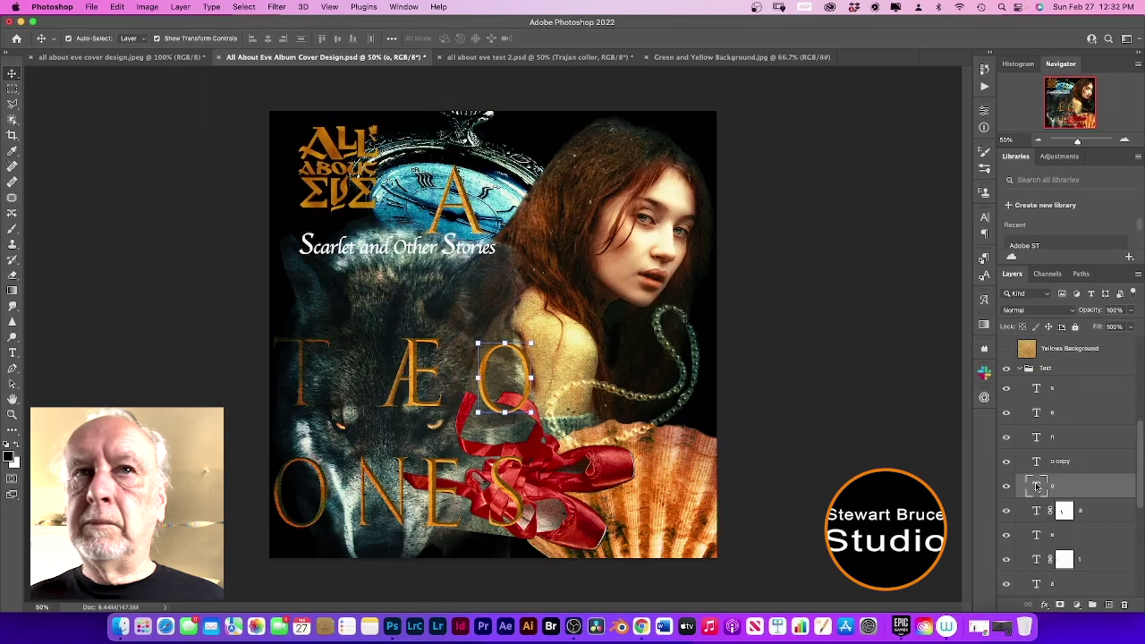
pyautogui.press('Up')
pyautogui.press('Up')
pyautogui.press('Up')
pyautogui.press('Up')
pyautogui.press('Up')
pyautogui.press('Up')
pyautogui.press('Up')
pyautogui.press('Up')
pyautogui.press('Up')
pyautogui.press('Up')
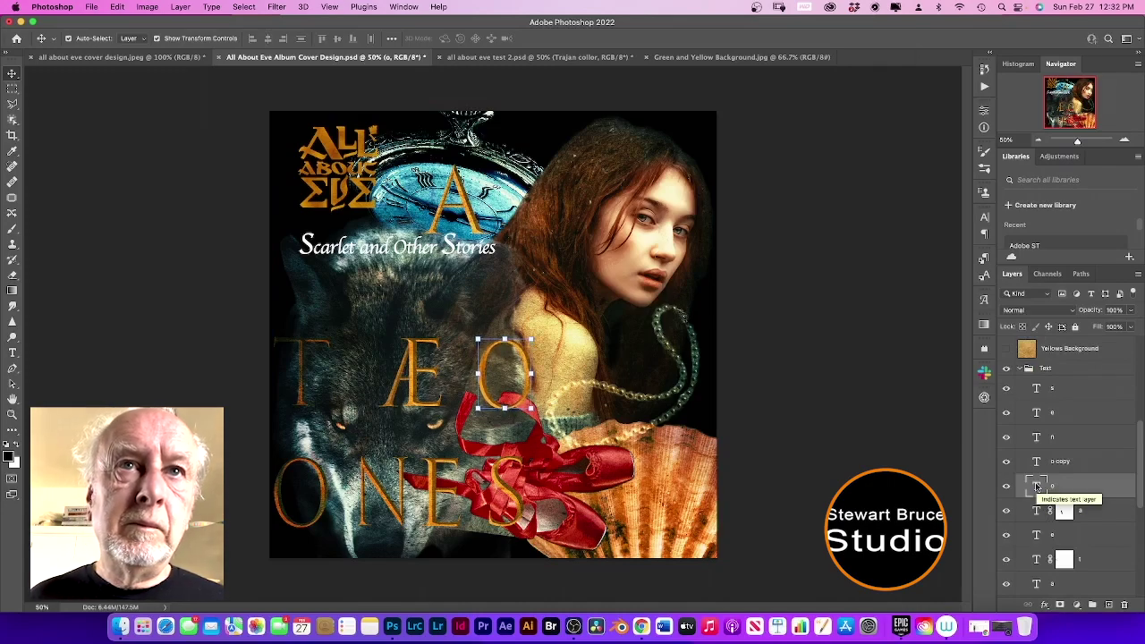
# - Nudge the middle-row O up, and enlarge all the Text group letters together to about 118% width and 109% height
pyautogui.press('Up')
pyautogui.press('Up')
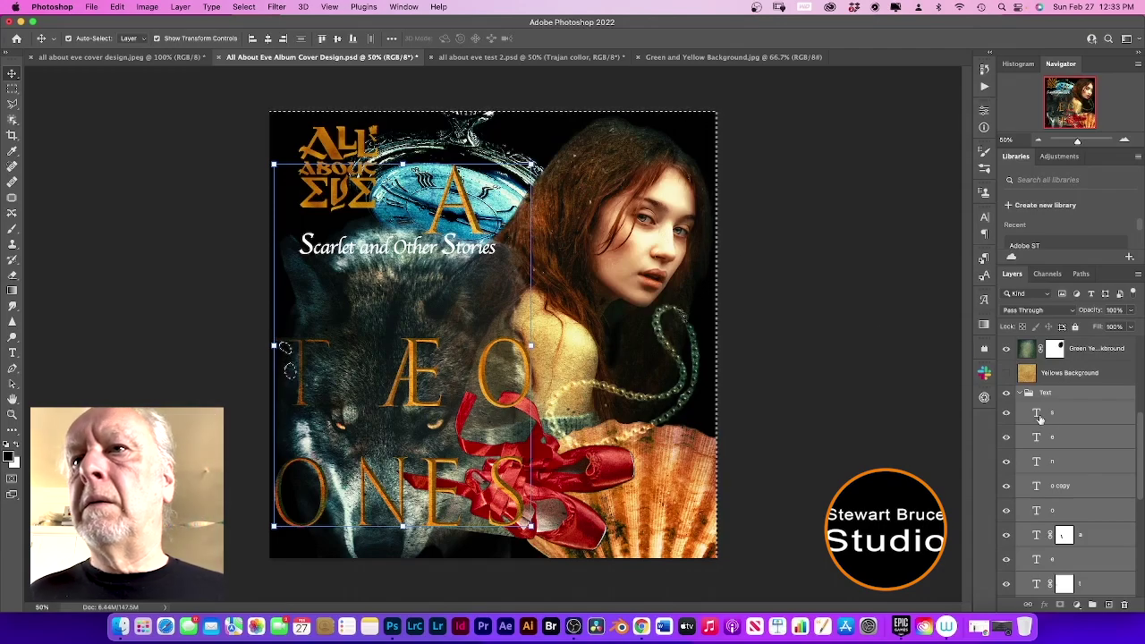
pyautogui.scroll(-2, 1041, 419)
pyautogui.scroll(2, 1040, 420)
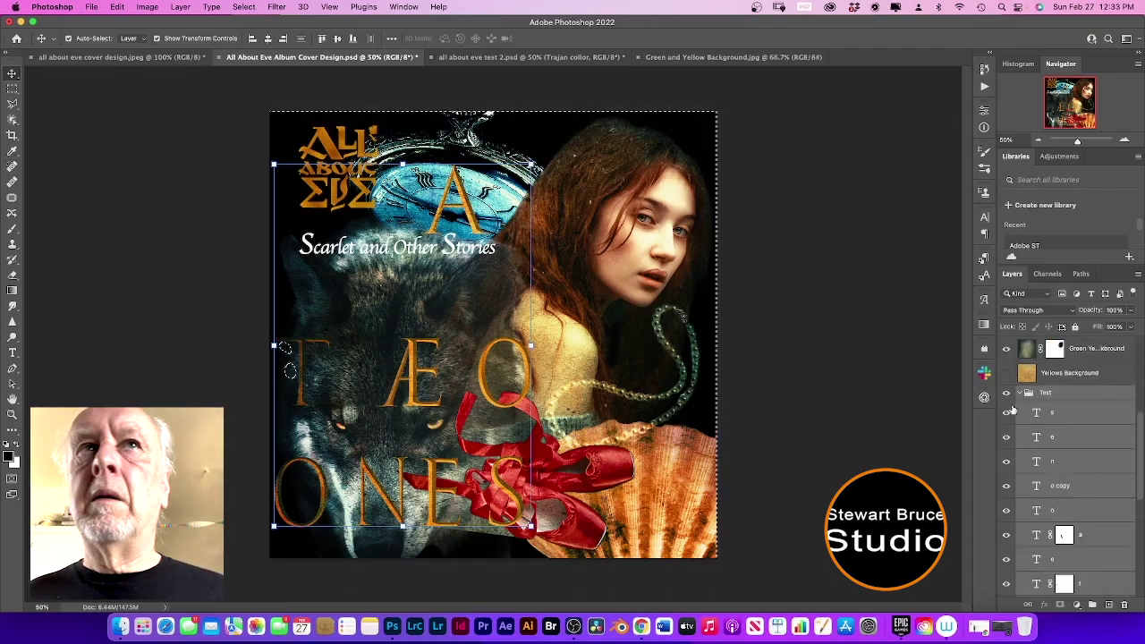
pyautogui.moveTo(532, 164); pyautogui.dragTo(578, 131)
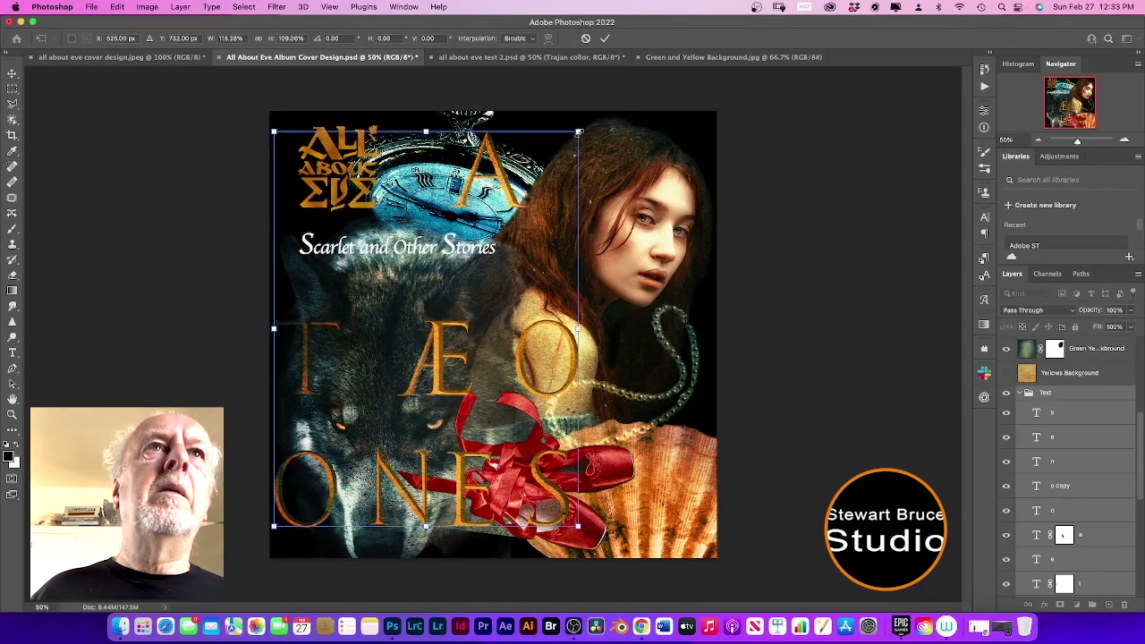
pyautogui.click(604, 39)
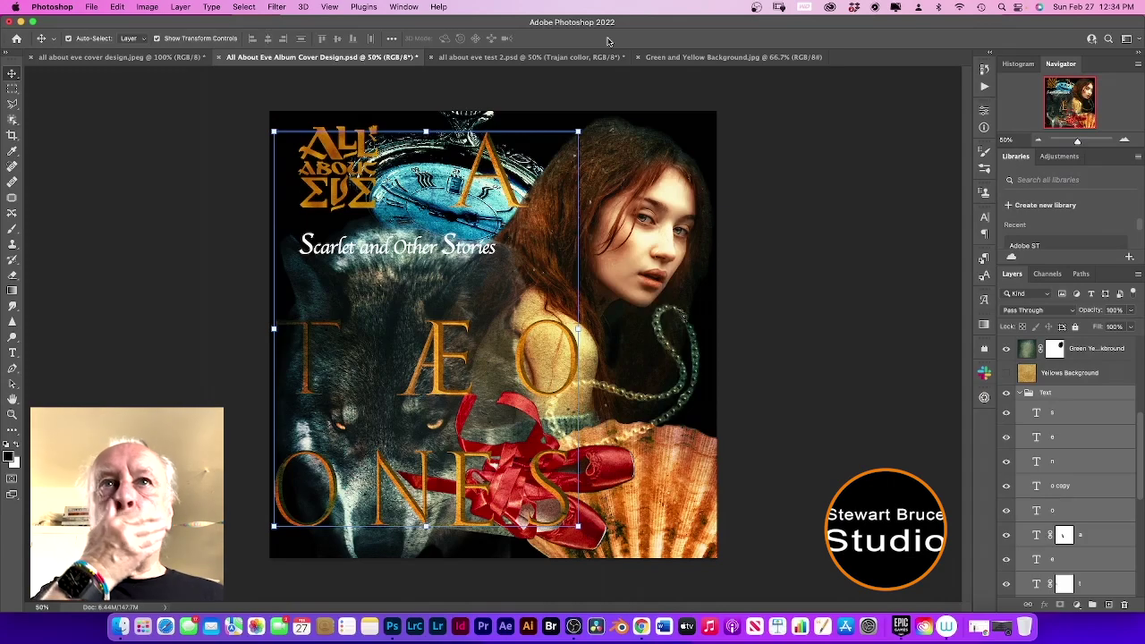
# - Collapse the Text group and move the Scarlet and Other Stories layer directly above it in the layer stack
pyautogui.scroll(-1, 1040, 396)
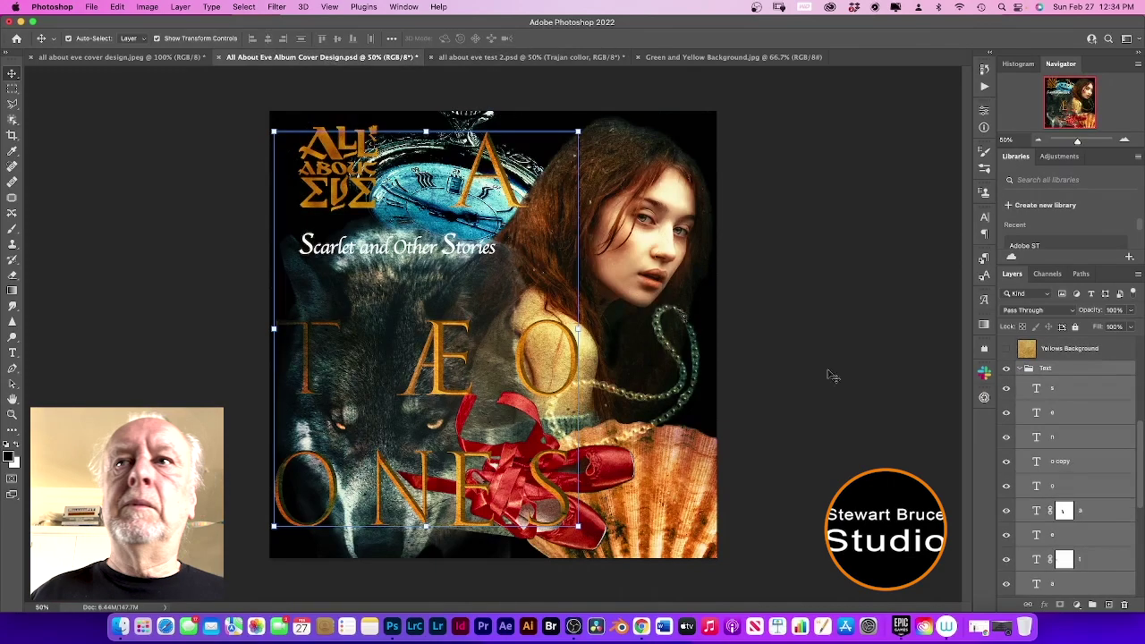
pyautogui.click(1020, 367)
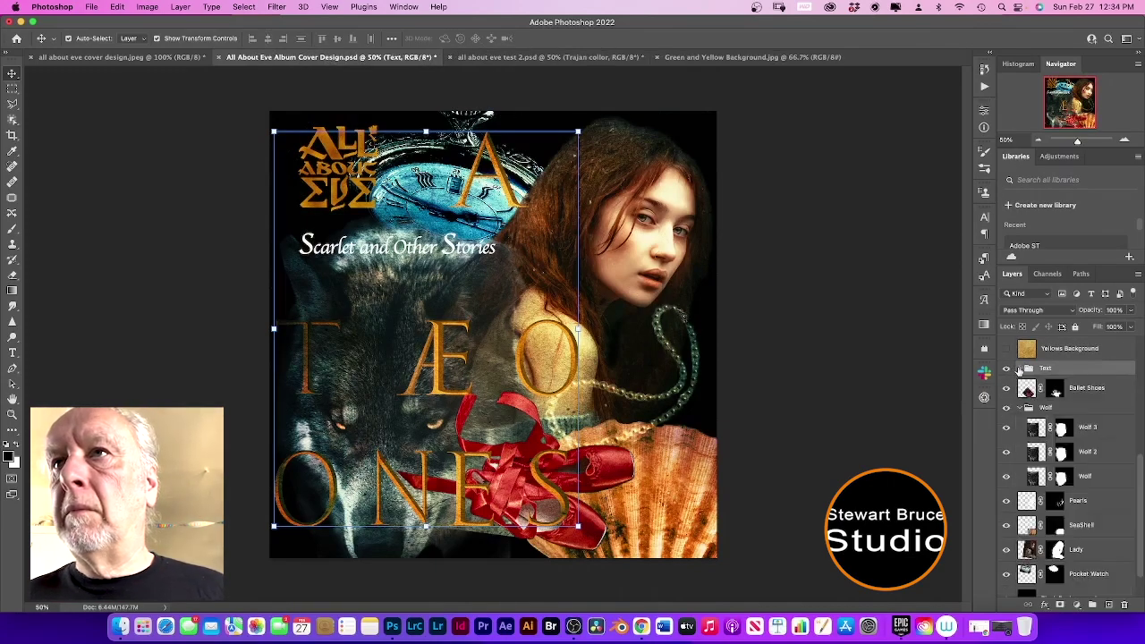
pyautogui.scroll(2, 1067, 434)
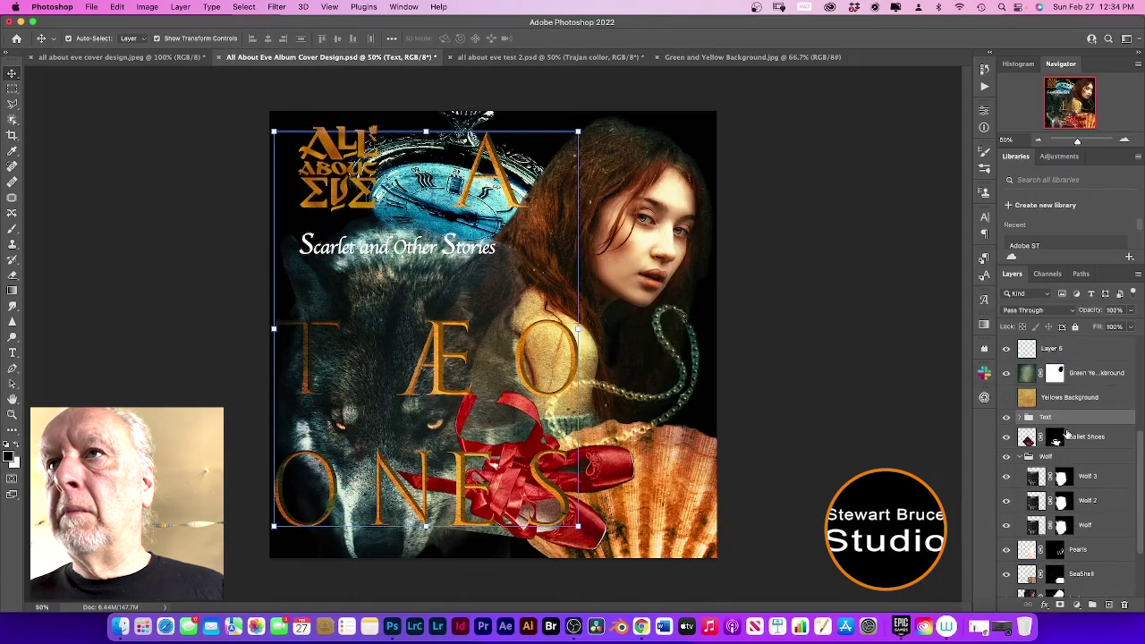
pyautogui.scroll(6, 1067, 434)
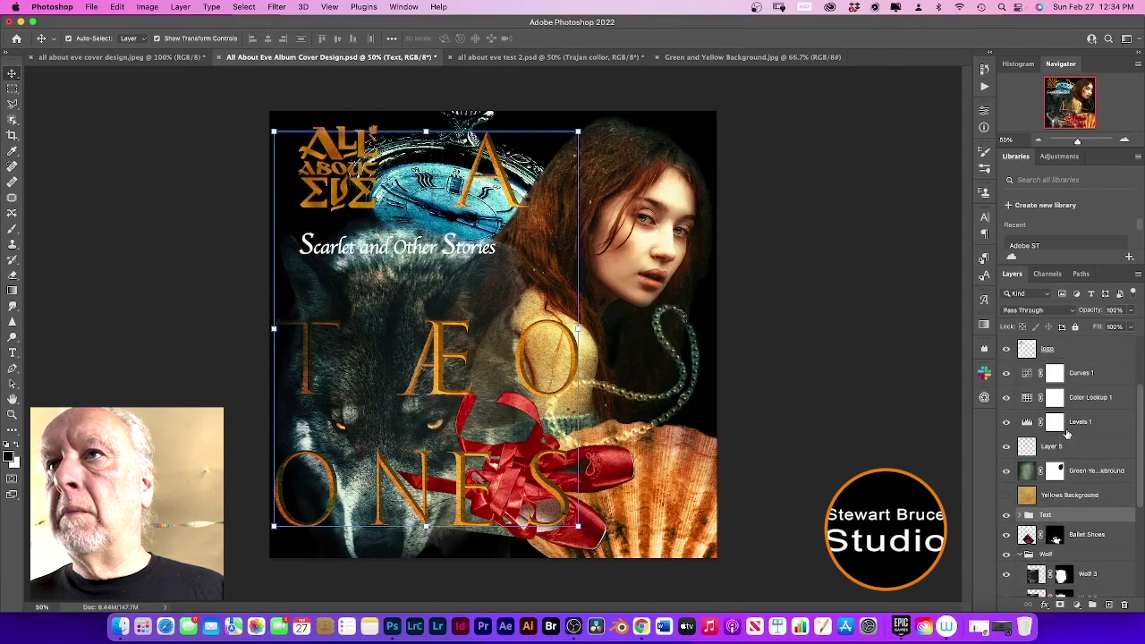
pyautogui.scroll(2, 1067, 434)
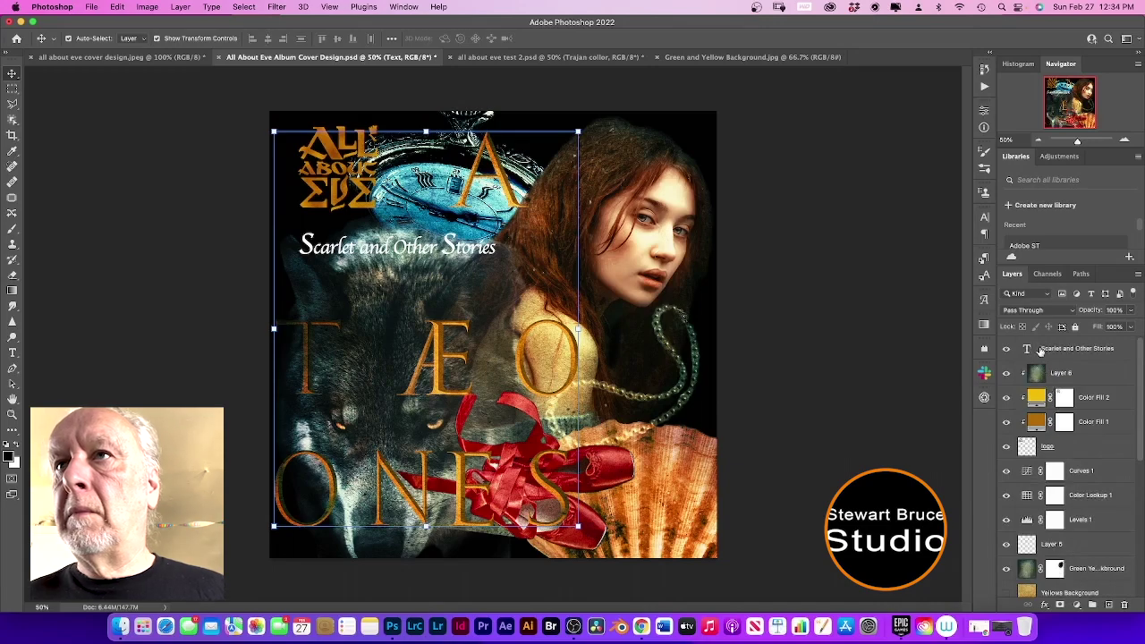
pyautogui.moveTo(1040, 350); pyautogui.dragTo(1052, 557)
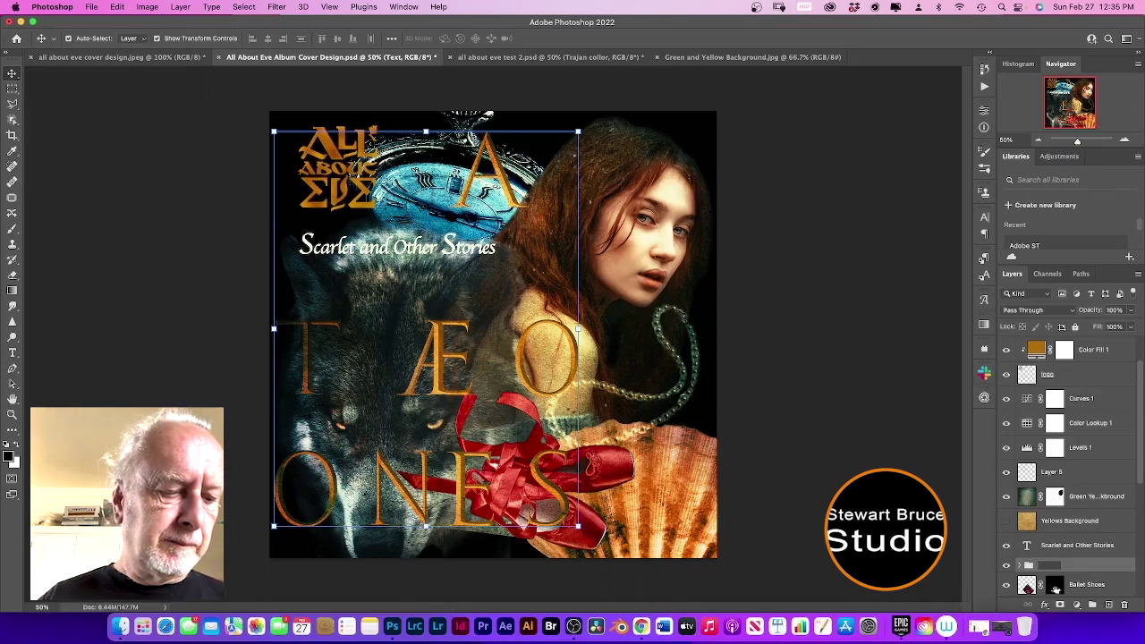
# - Rename the Text group as Trajan Color
pyautogui.write('Tra')
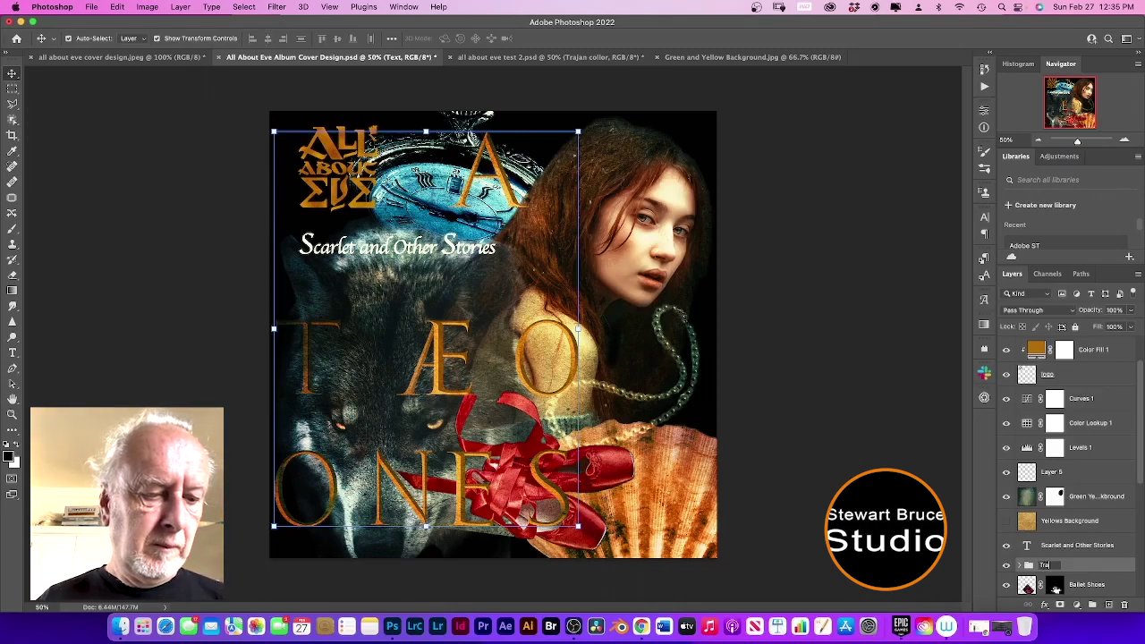
pyautogui.write('ja')
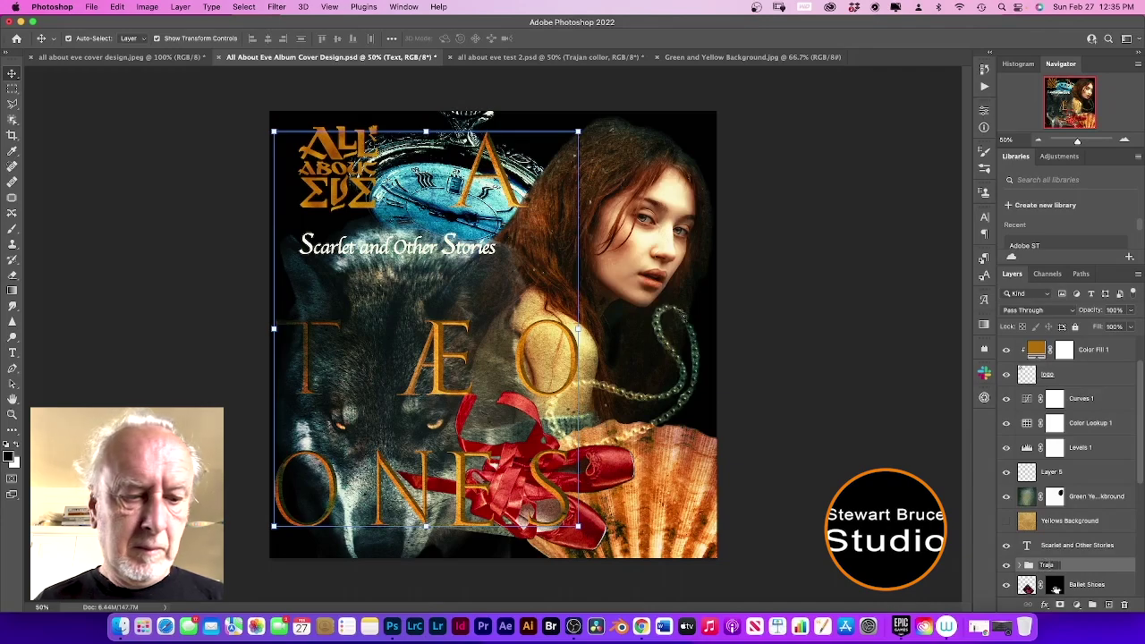
pyautogui.write('n')
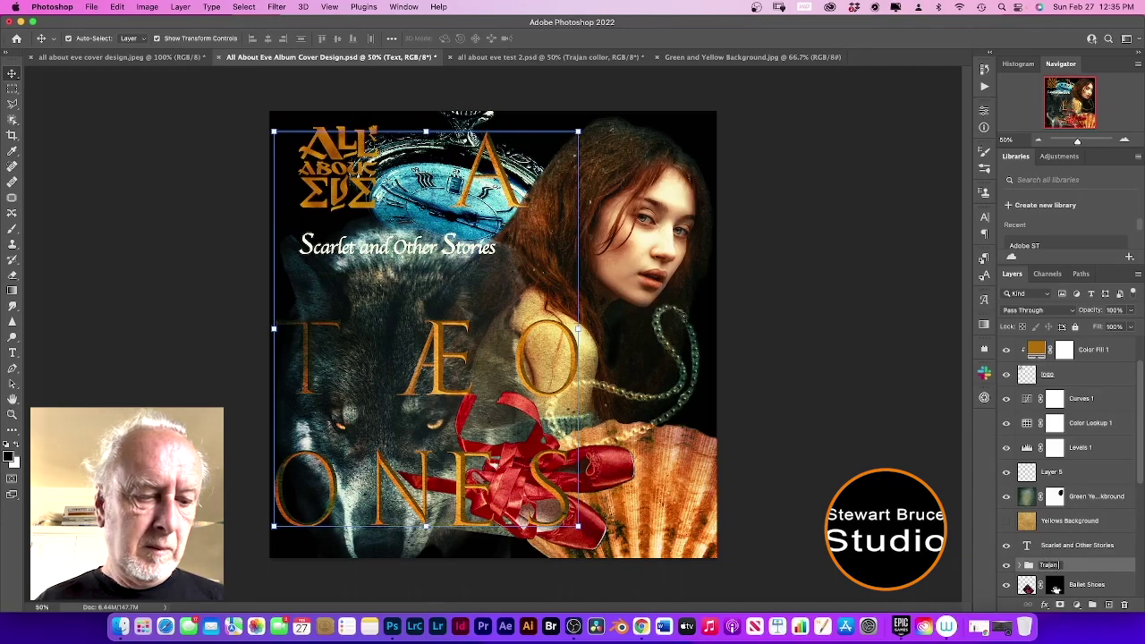
pyautogui.write(' Color')
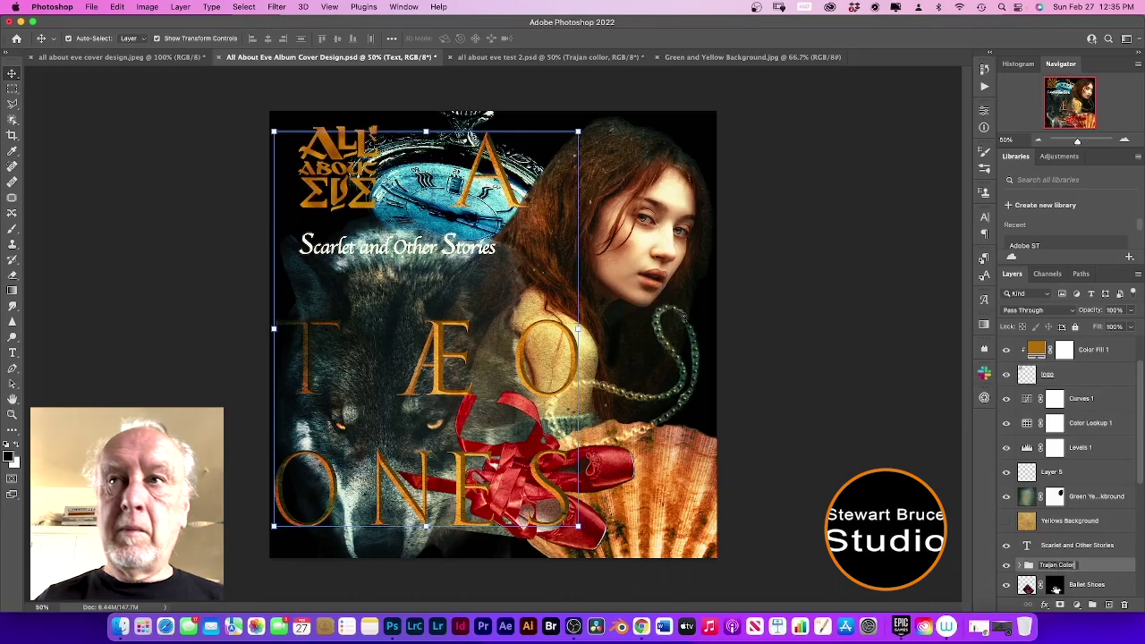
# - Move the Yellows Background layer between SeaShell and Lady, and duplicate it as Yellows Background copy
pyautogui.scroll(-5, 1038, 555)
pyautogui.click(1027, 530)
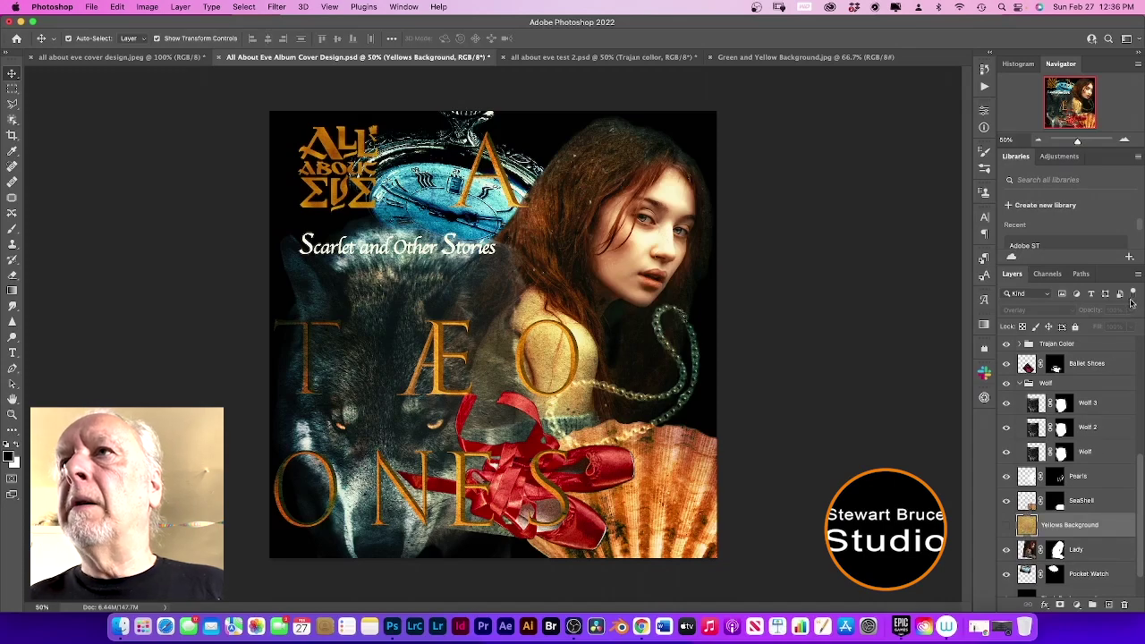
pyautogui.click(1138, 275)
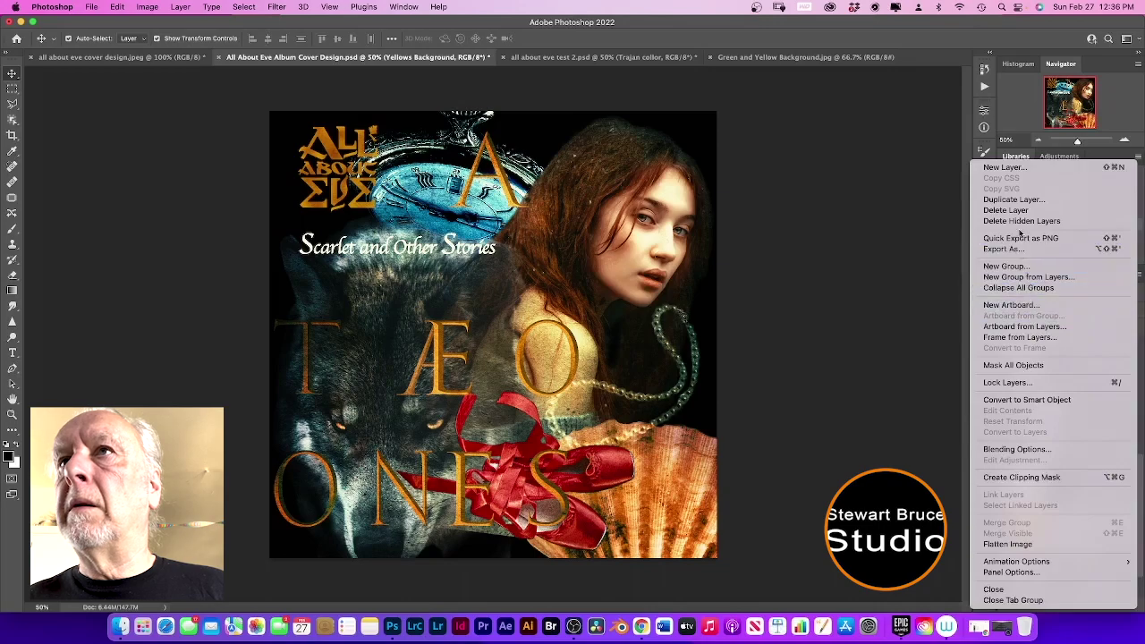
pyautogui.click(1022, 201)
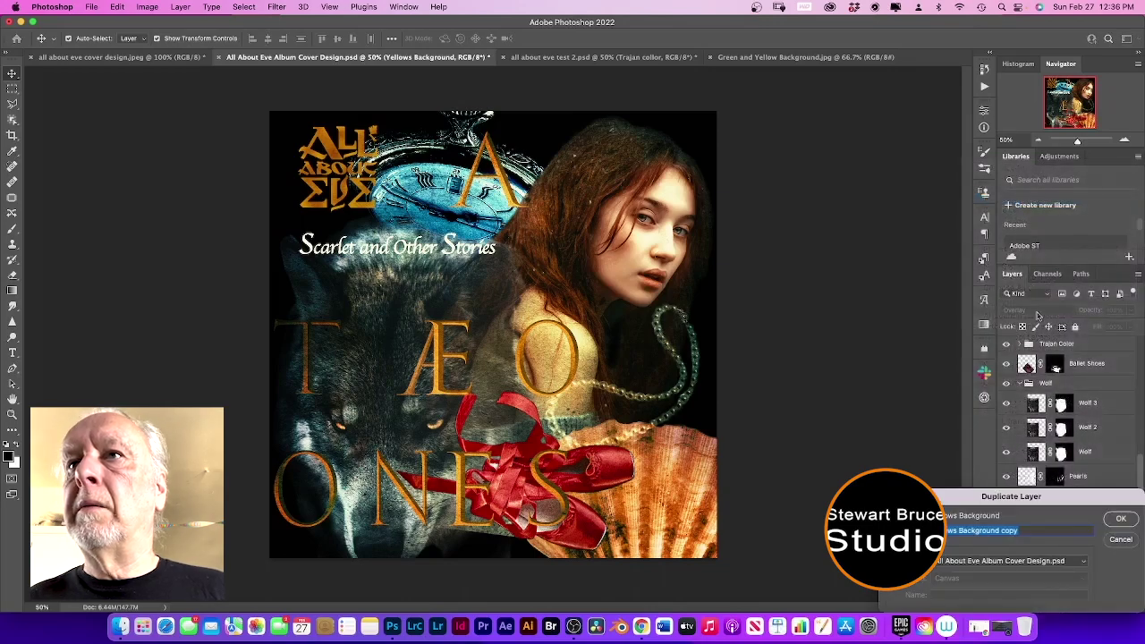
pyautogui.click(1119, 525)
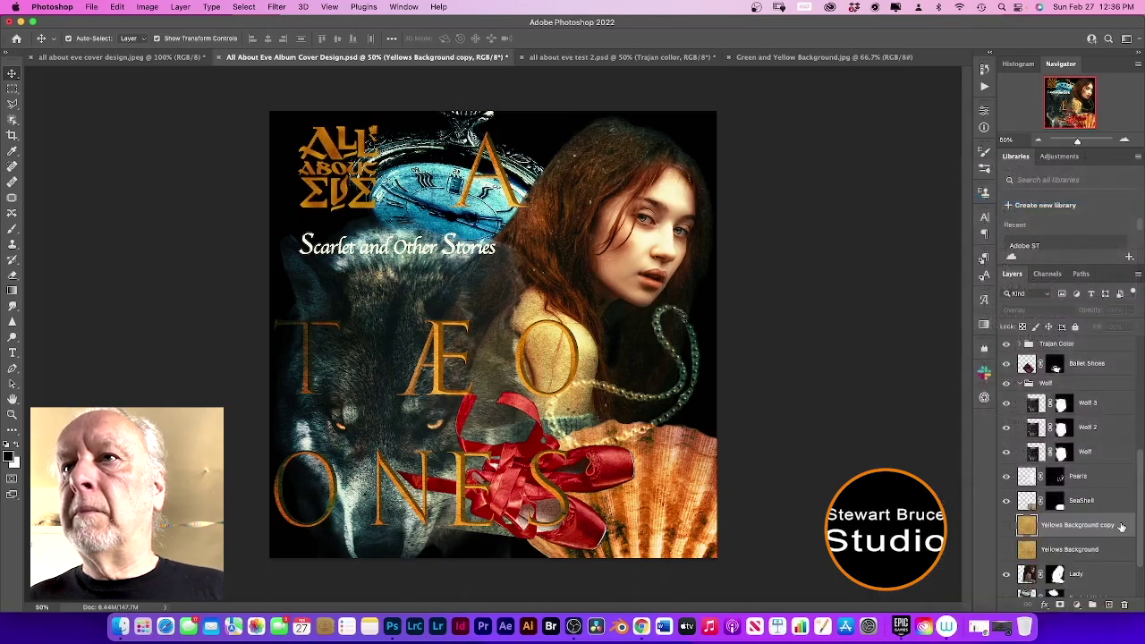
# - Show the original Yellows Background layer and invert its colors
pyautogui.click(1008, 551)
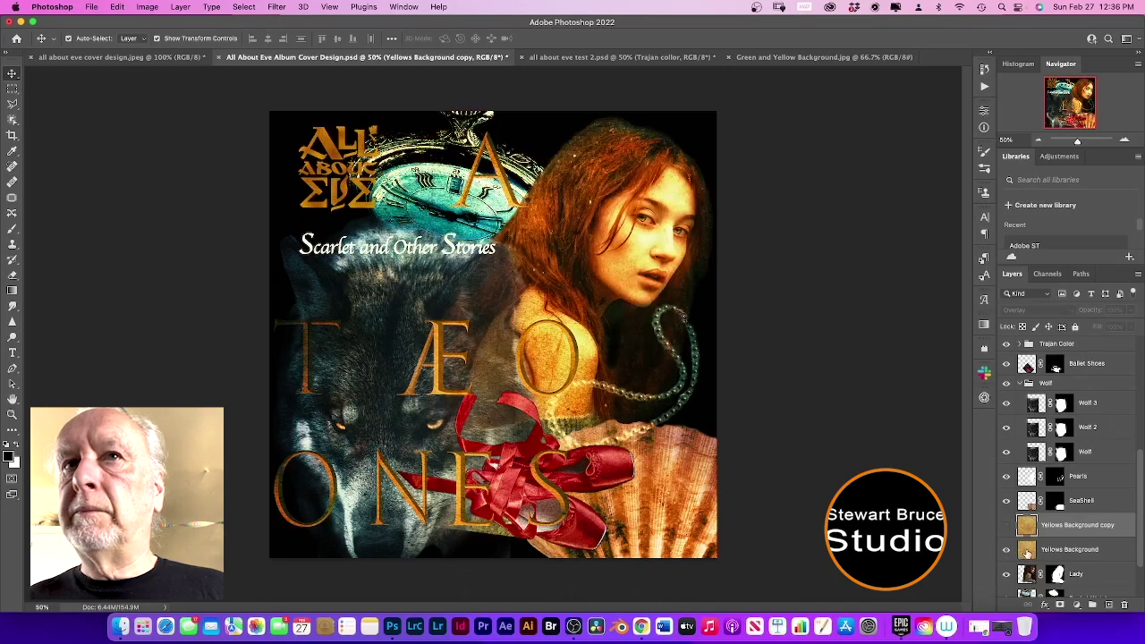
pyautogui.click(1027, 550)
pyautogui.click(148, 6)
pyautogui.moveTo(179, 42)
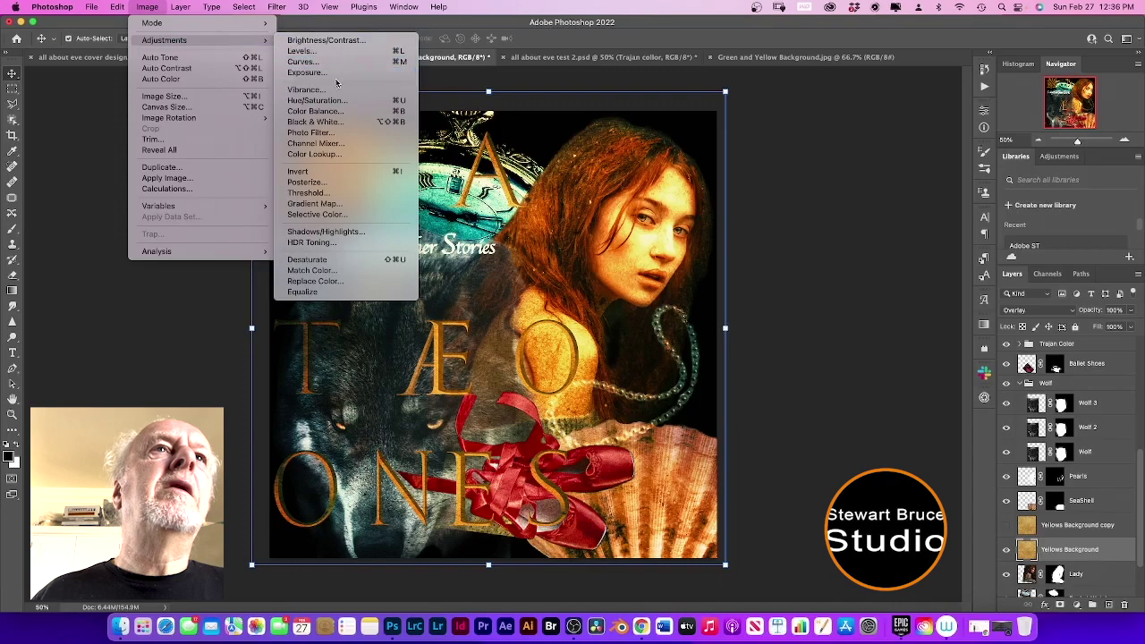
pyautogui.click(336, 174)
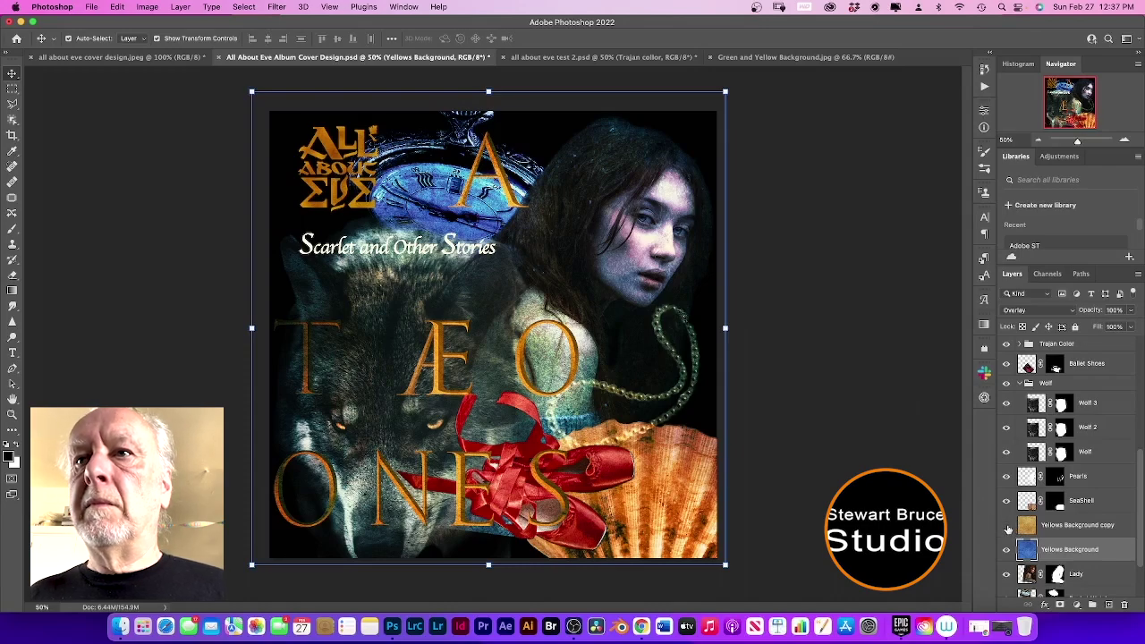
# - Show the Yellows Background copy layer and open the blending mode choices for the inverted Yellows Background layer
pyautogui.click(1007, 527)
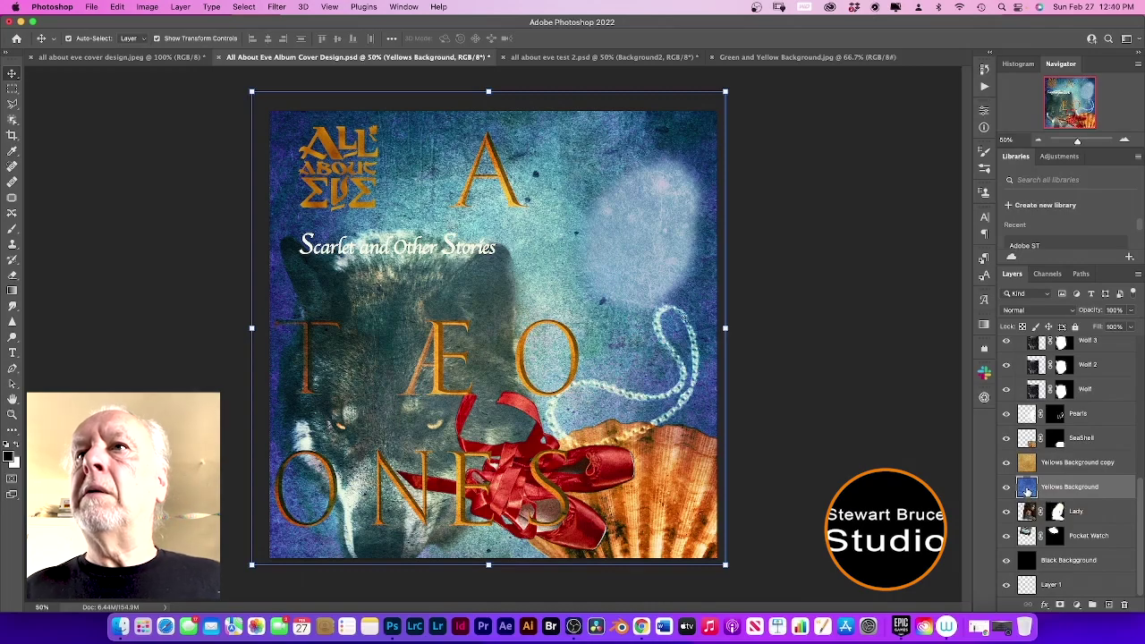
pyautogui.click(1072, 313)
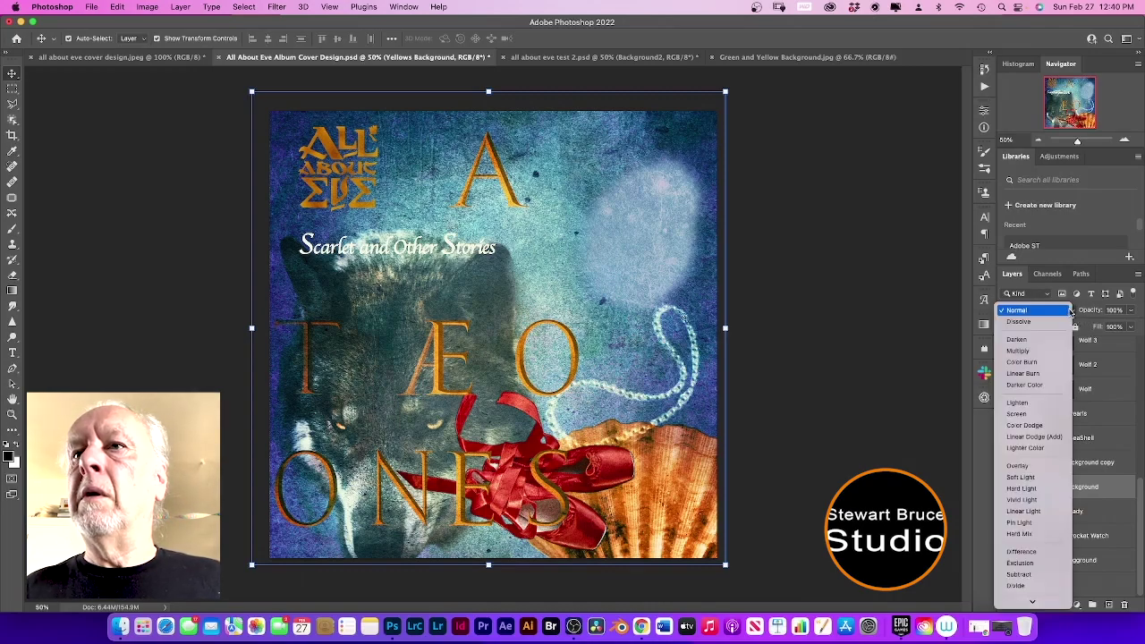
# - Set the blend mode of both the Yellows Background and Yellows Background copy layers to Soft Light
pyautogui.click(1021, 478)
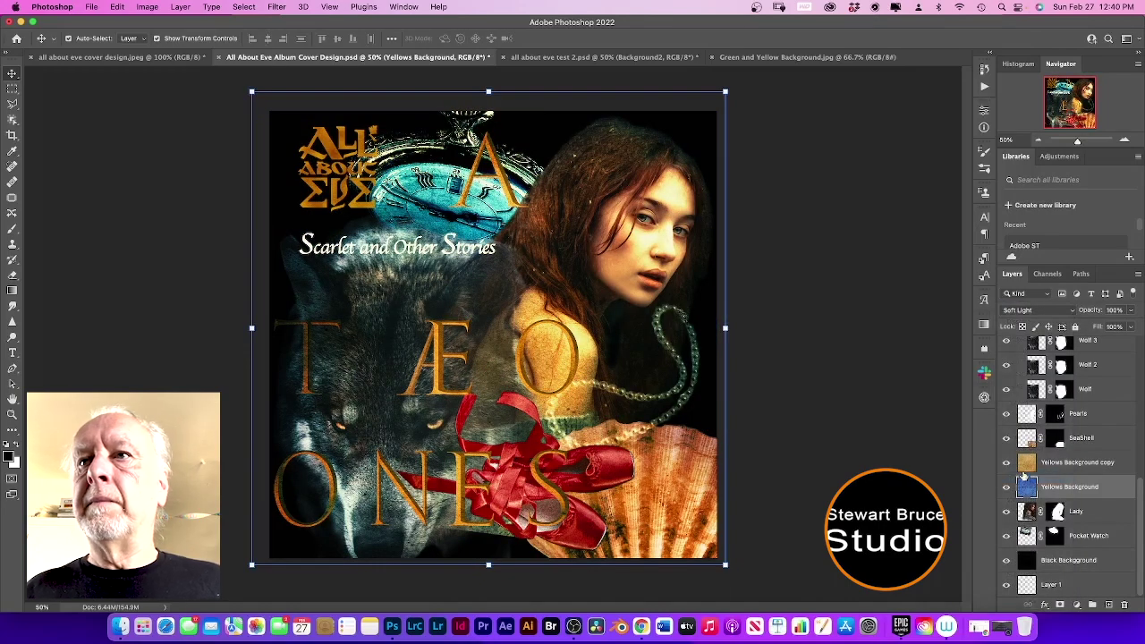
pyautogui.click(1026, 464)
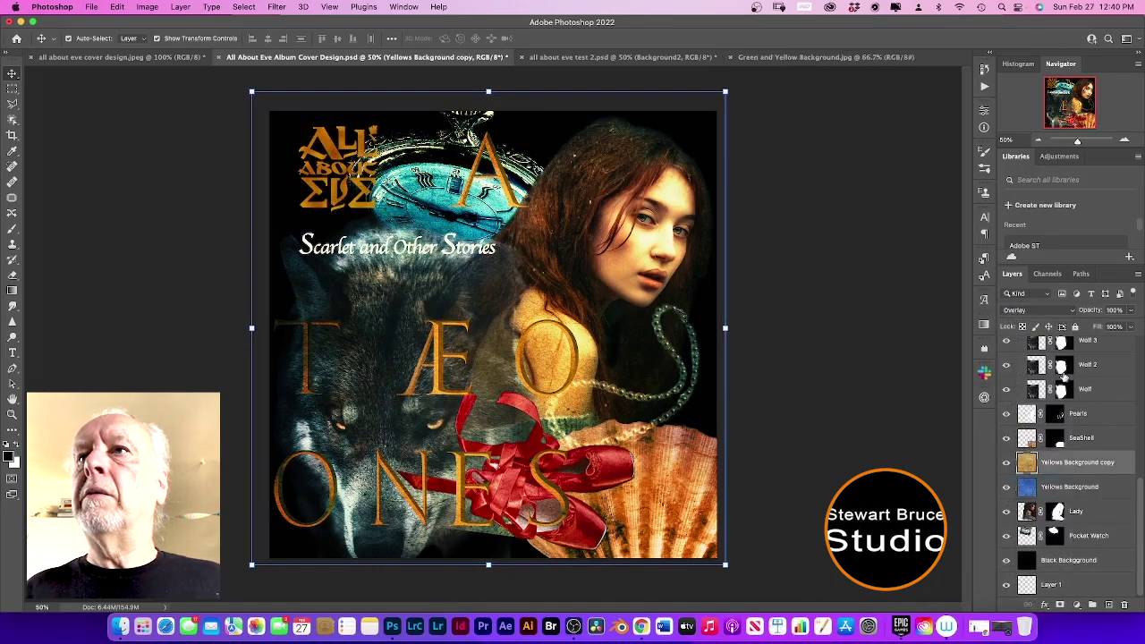
pyautogui.click(1071, 312)
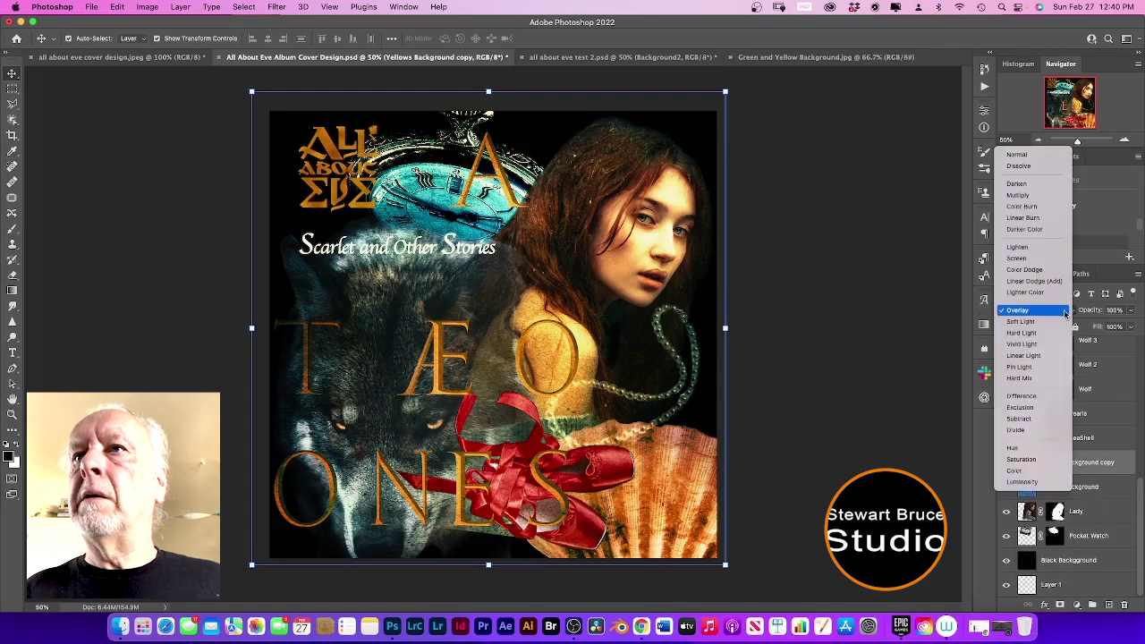
pyautogui.click(1054, 320)
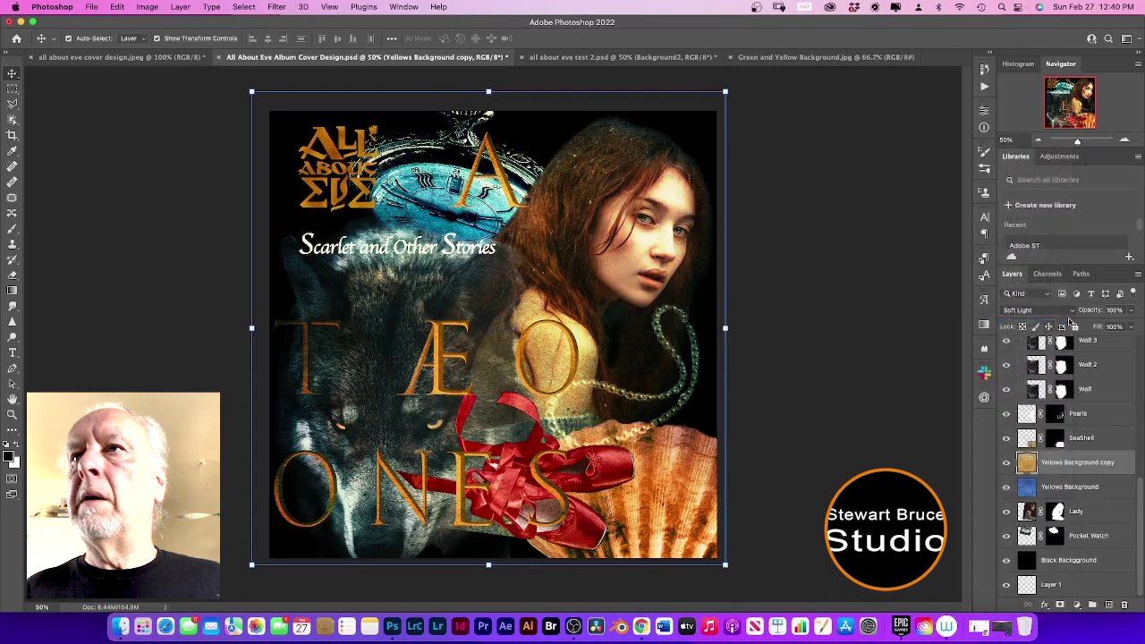
# - Lower the opacity of the Yellows Background copy layer to 35%
pyautogui.click(1132, 311)
pyautogui.moveTo(1132, 326); pyautogui.dragTo(1093, 326)
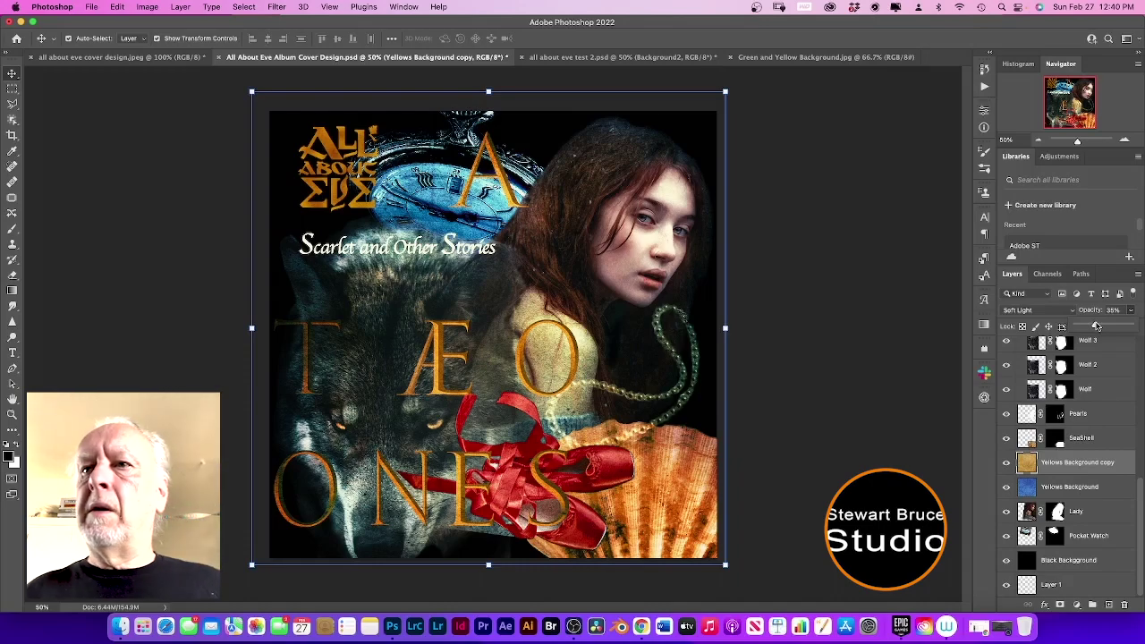
pyautogui.press('Return')
# - Enlarge the Pocket Watch layer to about 117% and shift it up and to the left behind the band logo
pyautogui.click(1089, 536)
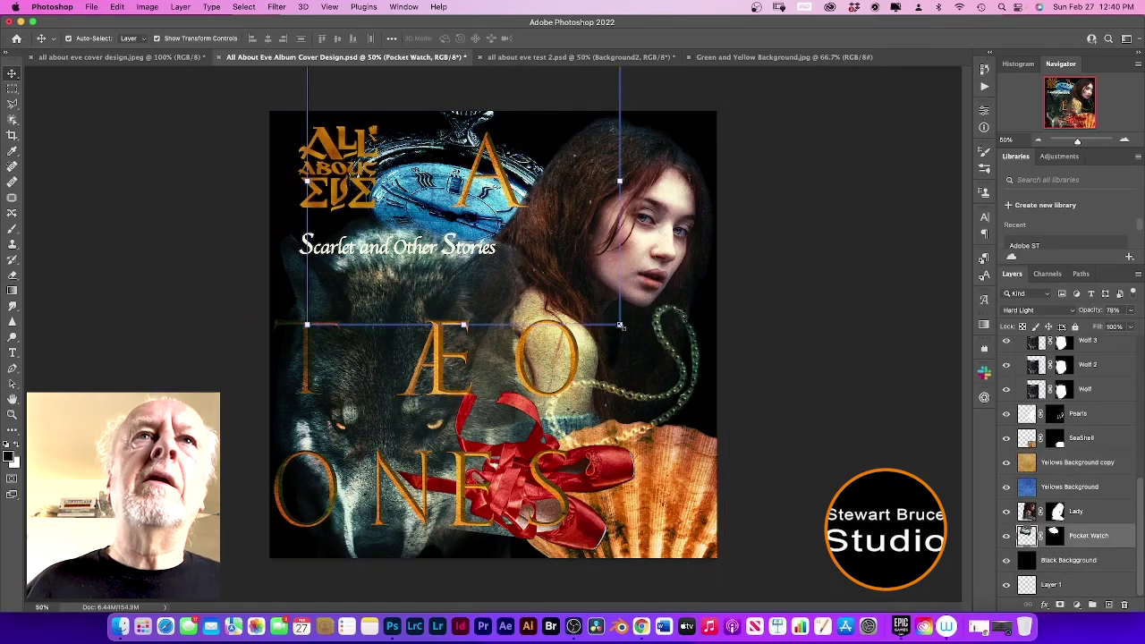
pyautogui.moveTo(619, 325); pyautogui.dragTo(662, 367)
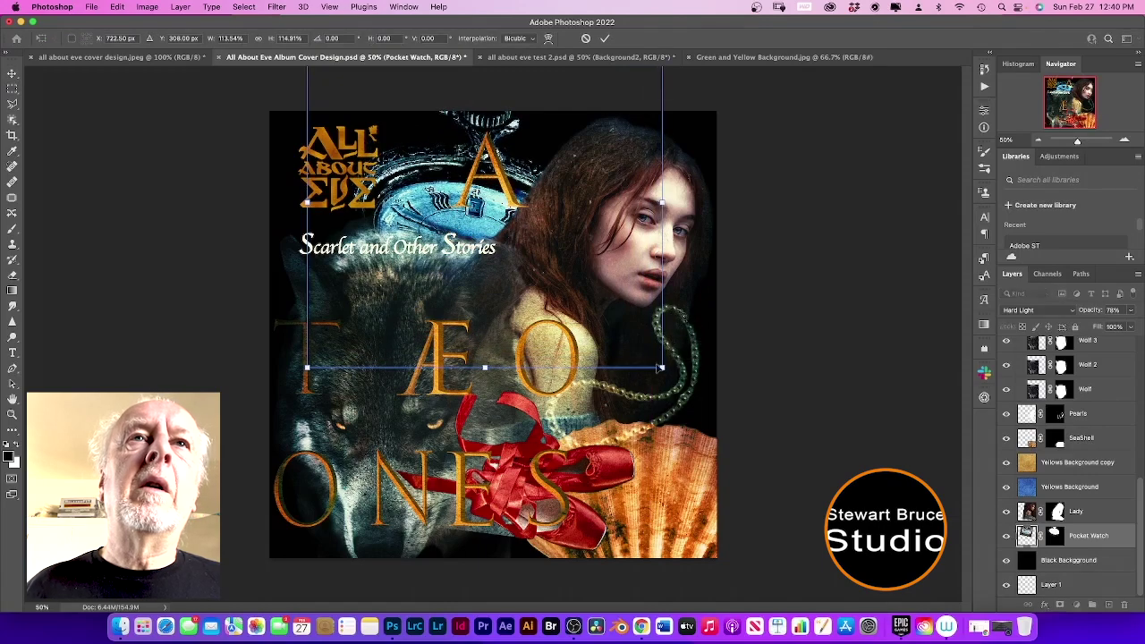
pyautogui.moveTo(450, 192); pyautogui.dragTo(430, 144)
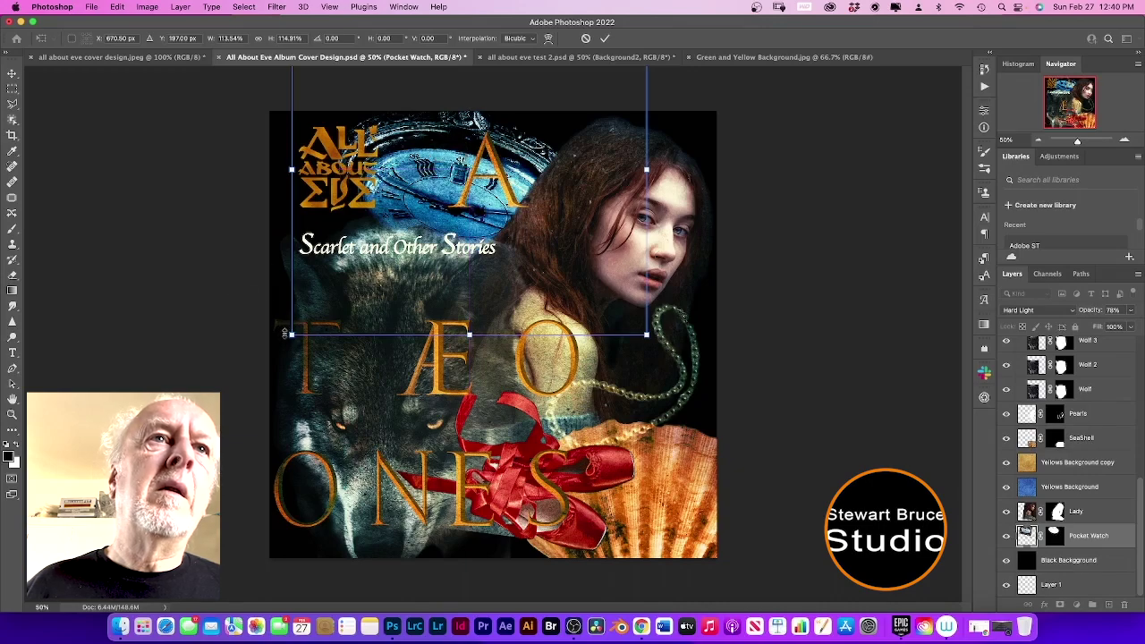
pyautogui.moveTo(292, 335); pyautogui.dragTo(280, 340)
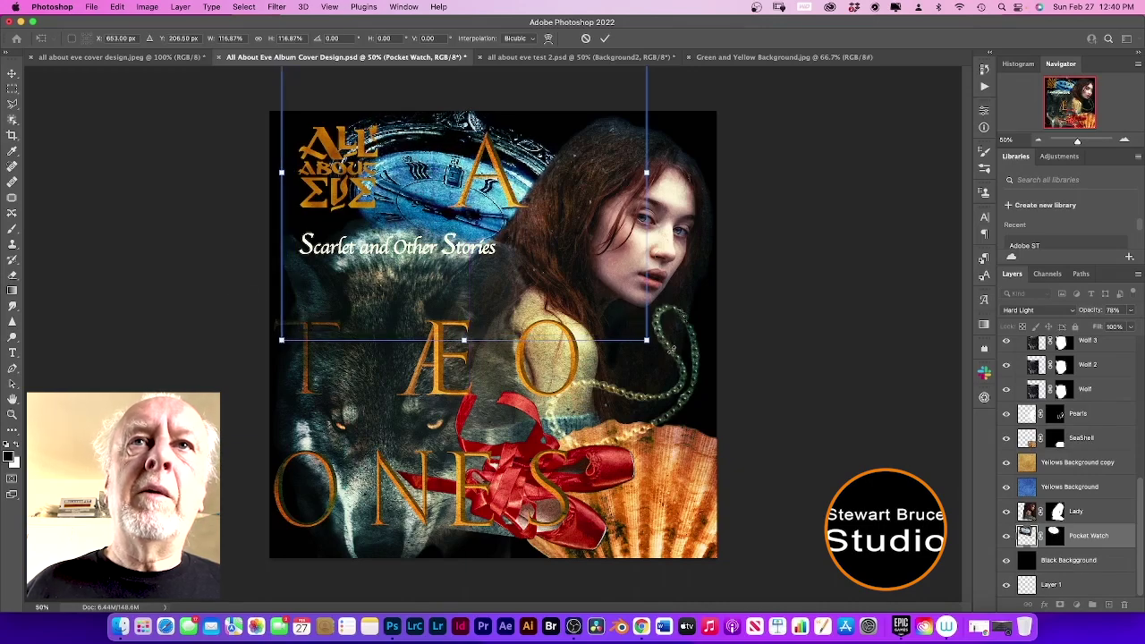
# - Rotate the pocket watch about 10° clockwise, reposition it between the logo and the lady, and apply the transform
pyautogui.moveTo(662, 347); pyautogui.dragTo(630, 379)
pyautogui.moveTo(421, 214); pyautogui.dragTo(462, 179)
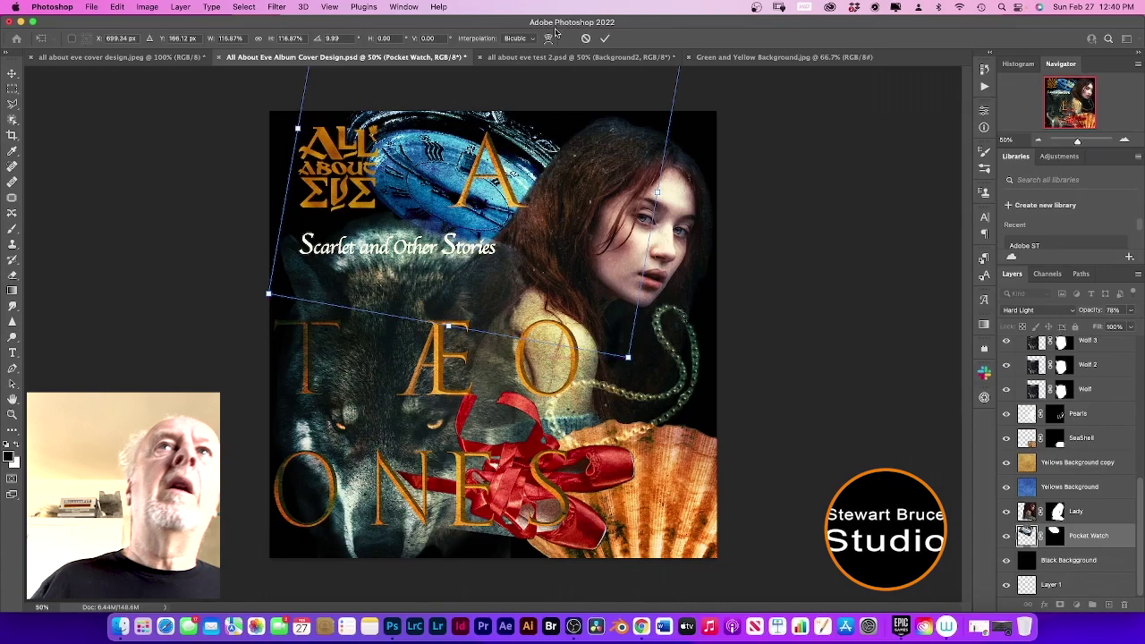
pyautogui.click(605, 39)
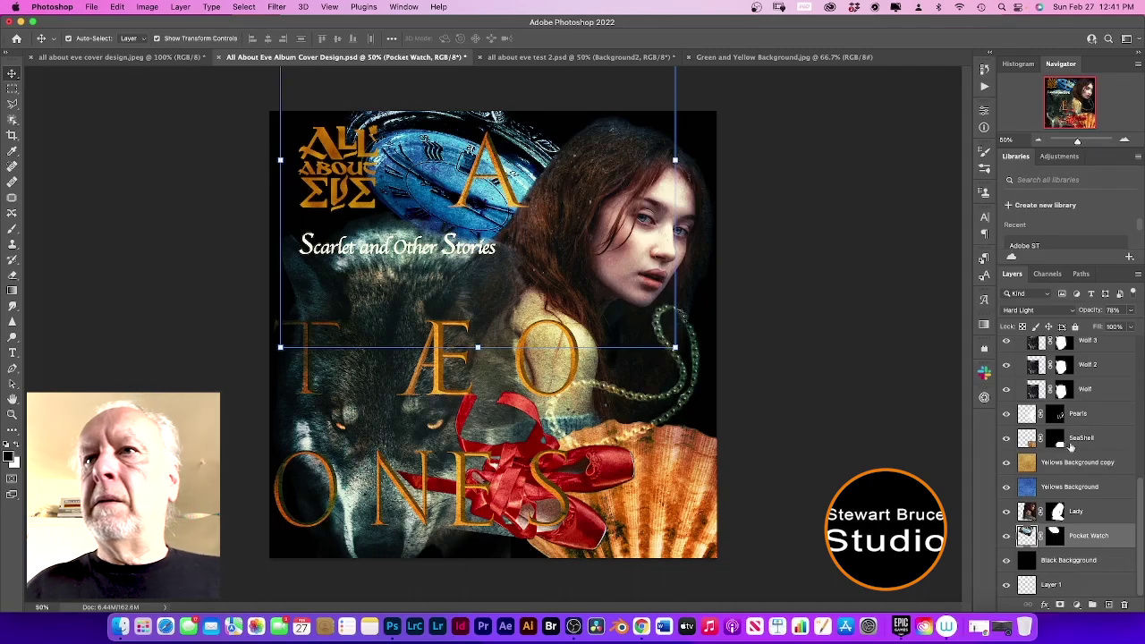
# - Expand the Trajan Color group and nudge the O of the middle letter row left, closer to the Æ
pyautogui.scroll(3, 1100, 407)
pyautogui.scroll(1, 1100, 408)
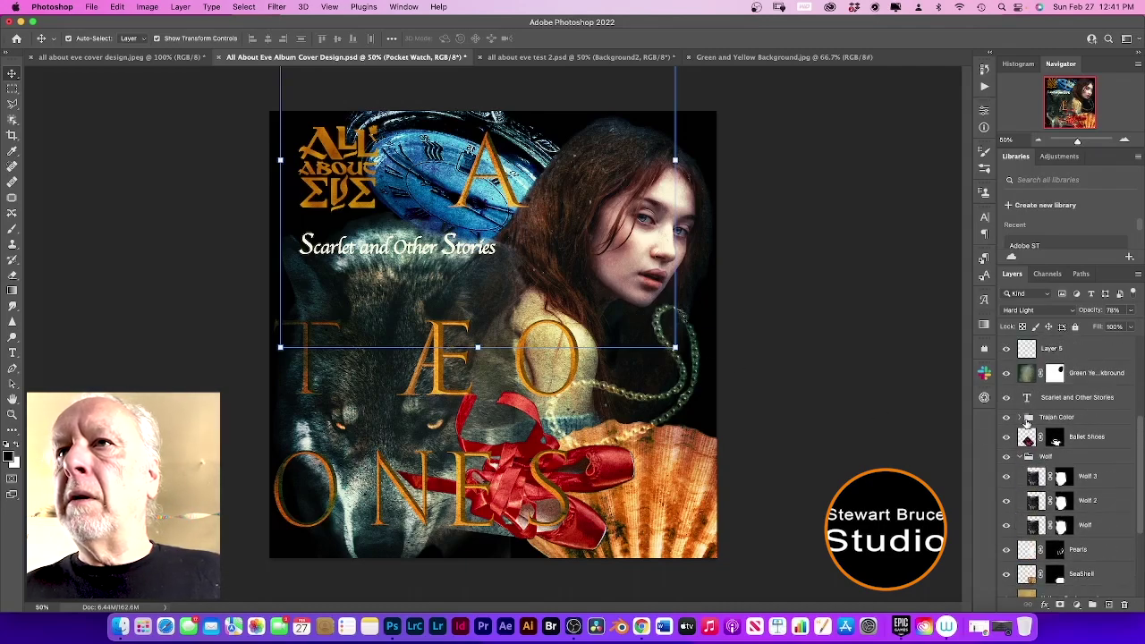
pyautogui.click(1029, 419)
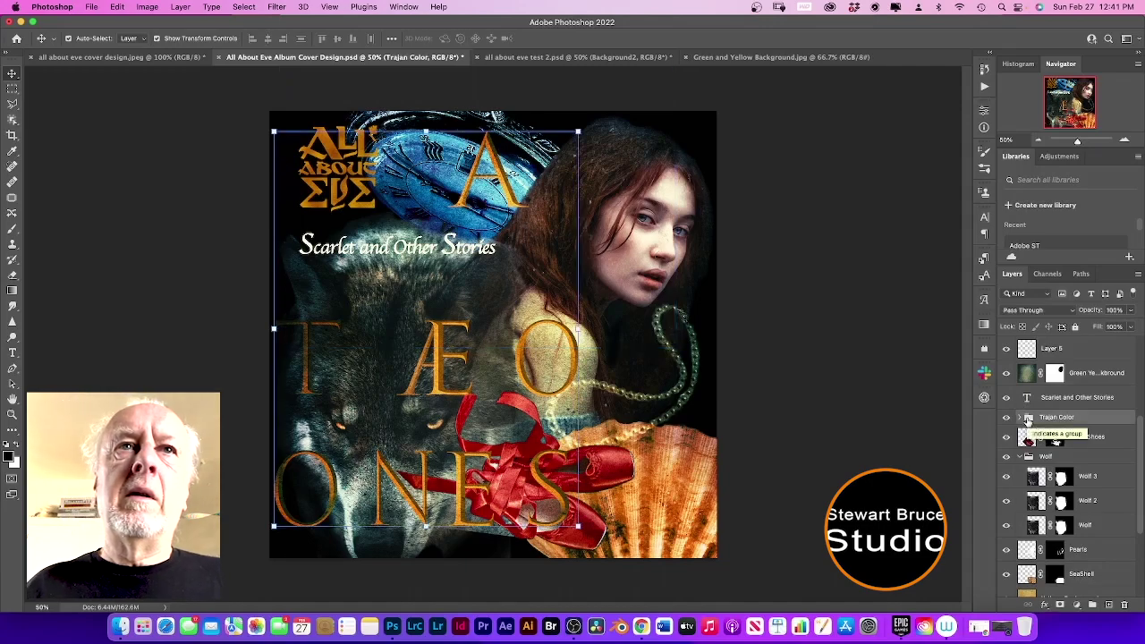
pyautogui.click(1021, 418)
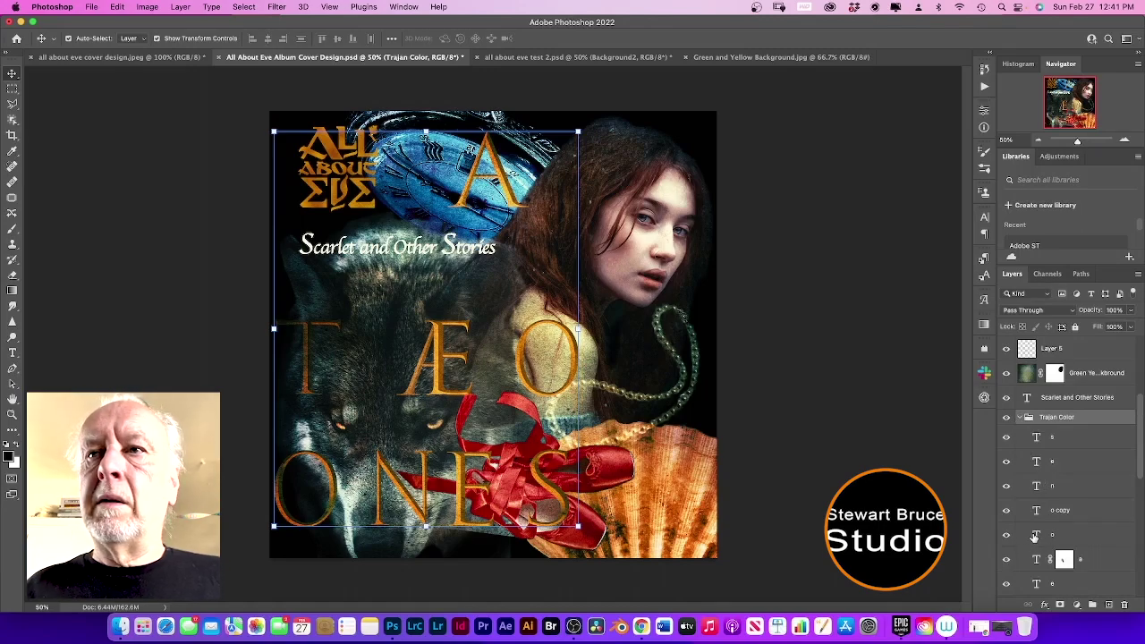
pyautogui.click(1035, 536)
pyautogui.press('Left')
pyautogui.press('Left')
pyautogui.press('Left')
pyautogui.press('Left')
pyautogui.press('Left')
pyautogui.press('Left')
pyautogui.press('Left')
pyautogui.press('Left')
pyautogui.press('Left')
pyautogui.press('Left')
pyautogui.press('Left')
pyautogui.press('Left')
pyautogui.press('Left')
pyautogui.press('Left')
pyautogui.press('Left')
pyautogui.press('Left')
pyautogui.press('Left')
pyautogui.press('Left')
pyautogui.press('Left')
pyautogui.press('Left')
pyautogui.press('Left')
pyautogui.press('Left')
pyautogui.press('Left')
pyautogui.press('Left')
pyautogui.press('Left')
pyautogui.press('Left')
pyautogui.press('Left')
pyautogui.press('Left')
pyautogui.press('Left')
pyautogui.press('Left')
pyautogui.press('Left')
pyautogui.press('Left')
pyautogui.press('Left')
pyautogui.press('Left')
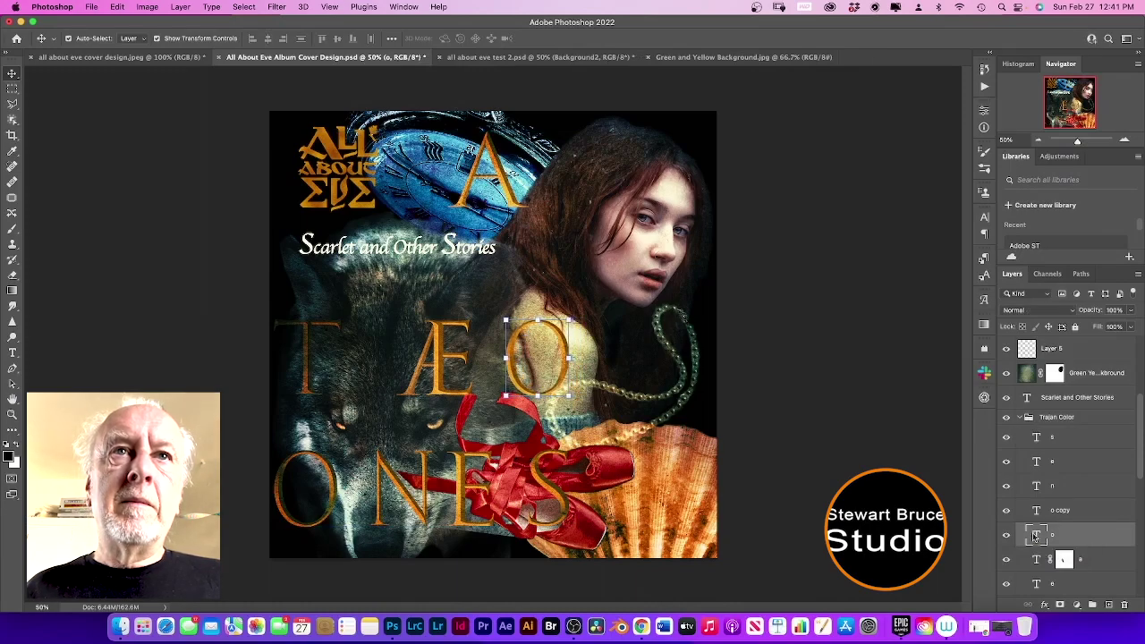
pyautogui.press('Left')
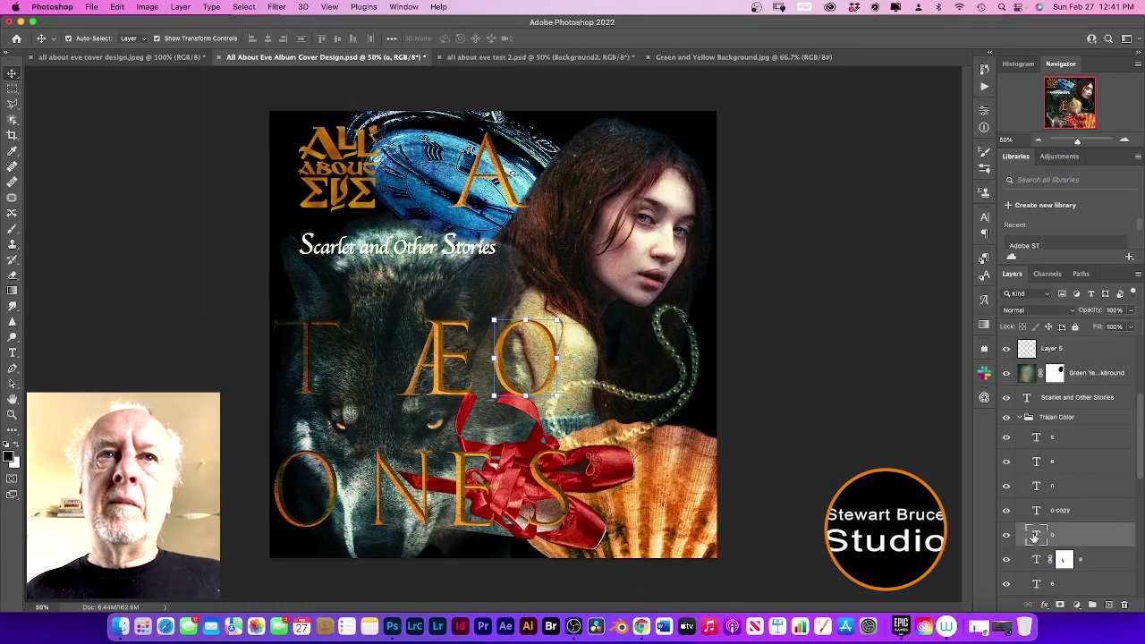
# - Select the a and e letter layers forming the Æ together and nudge them left toward the T
pyautogui.scroll(-2, 1043, 563)
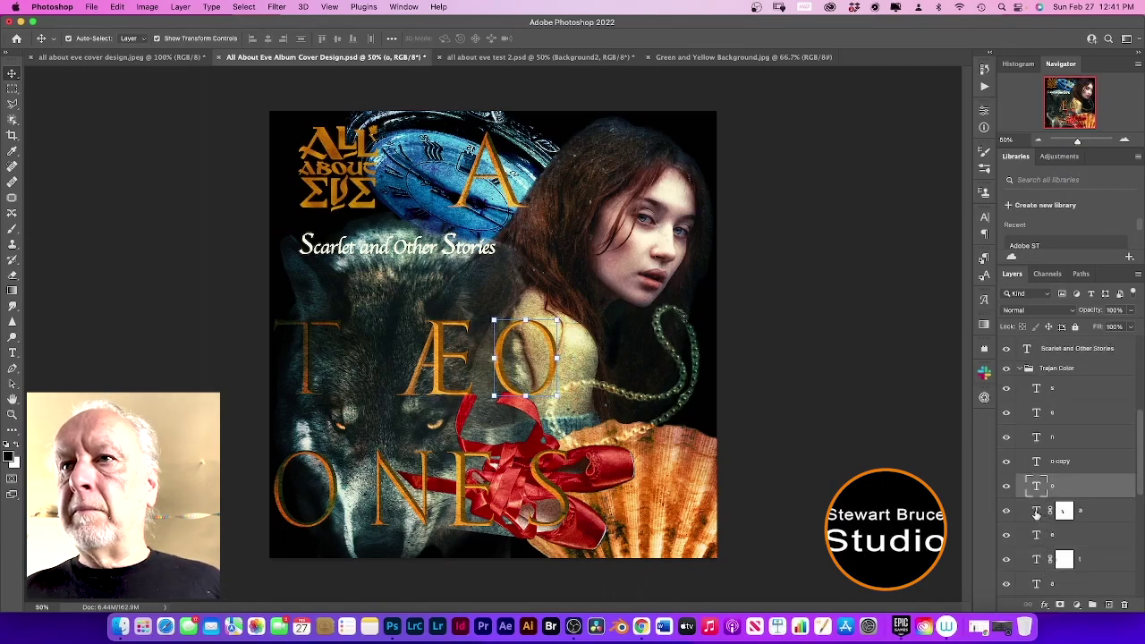
pyautogui.click(1036, 512)
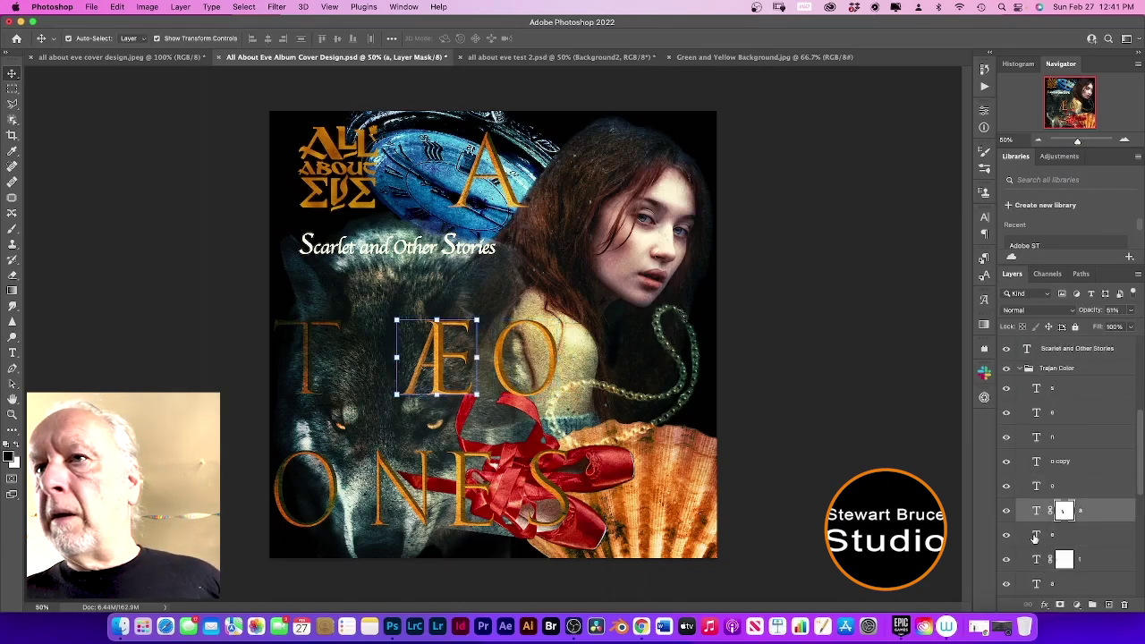
pyautogui.keyDown('shift'); pyautogui.click(1035, 535); pyautogui.keyUp('shift')
pyautogui.press('Left')
pyautogui.press('Left')
pyautogui.press('Left')
pyautogui.press('Left')
pyautogui.press('Left')
pyautogui.press('Left')
pyautogui.press('Left')
pyautogui.press('Left')
pyautogui.press('Left')
pyautogui.press('Left')
pyautogui.press('Left')
pyautogui.press('Left')
pyautogui.press('Left')
pyautogui.press('Left')
pyautogui.press('Left')
pyautogui.press('Left')
pyautogui.press('Left')
pyautogui.press('Left')
pyautogui.press('Left')
pyautogui.press('Left')
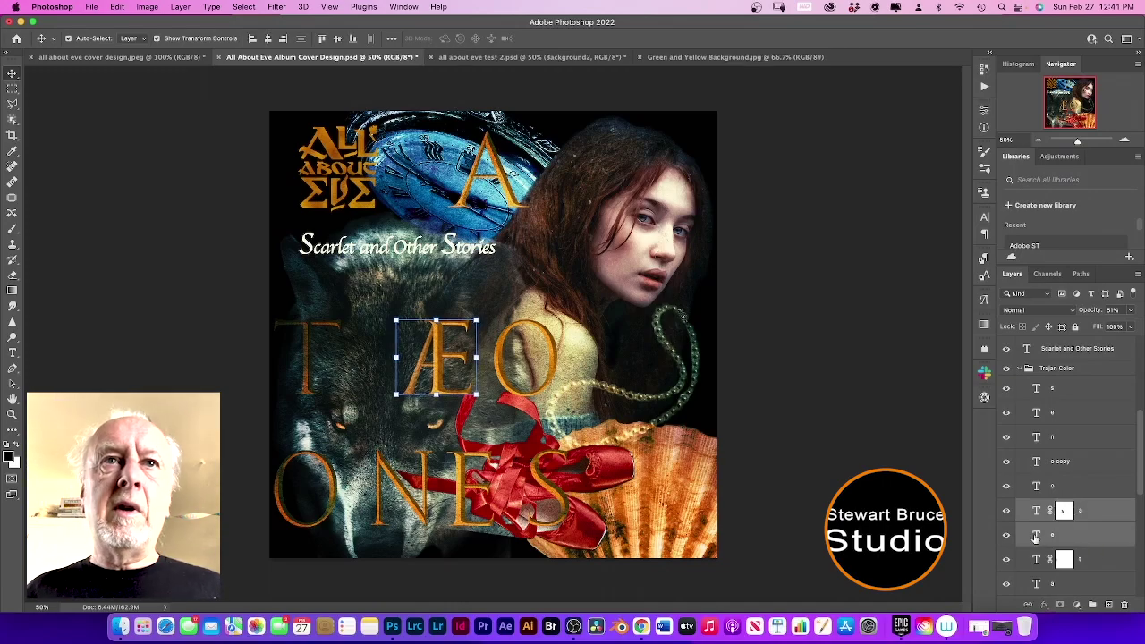
pyautogui.press('Left')
pyautogui.press('Left')
pyautogui.press('Left')
pyautogui.press('Left')
pyautogui.press('Left')
pyautogui.press('Left')
pyautogui.press('Left')
pyautogui.press('Left')
pyautogui.press('Left')
pyautogui.press('Left')
pyautogui.press('Left')
pyautogui.press('Left')
pyautogui.press('Left')
pyautogui.press('Left')
pyautogui.press('Left')
pyautogui.press('Left')
pyautogui.press('Left')
pyautogui.press('Left')
pyautogui.press('Left')
pyautogui.press('Left')
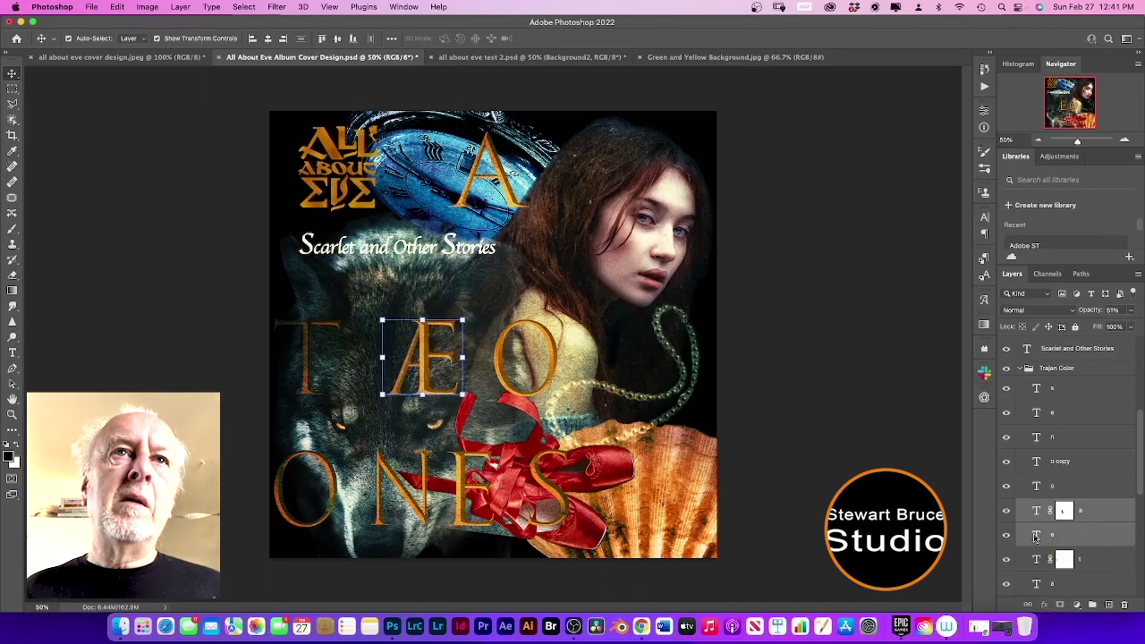
pyautogui.press('Left')
pyautogui.press('Left')
pyautogui.press('Left')
pyautogui.press('Left')
pyautogui.press('Left')
pyautogui.press('Left')
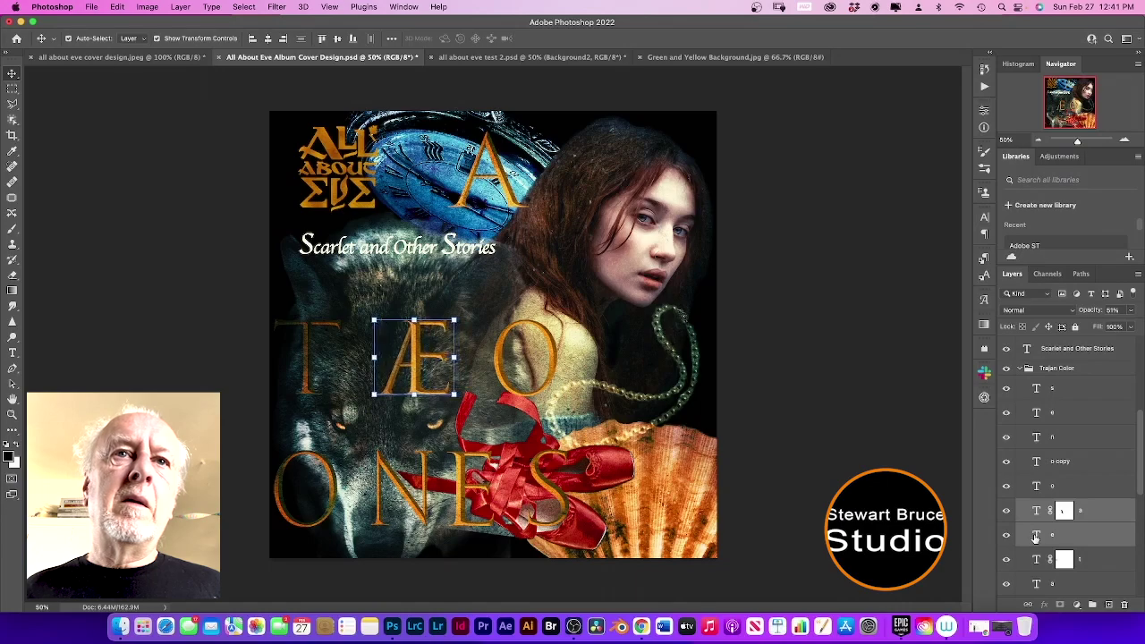
pyautogui.press('Left')
pyautogui.press('Left')
pyautogui.press('Left')
pyautogui.press('Left')
pyautogui.press('Left')
pyautogui.press('Left')
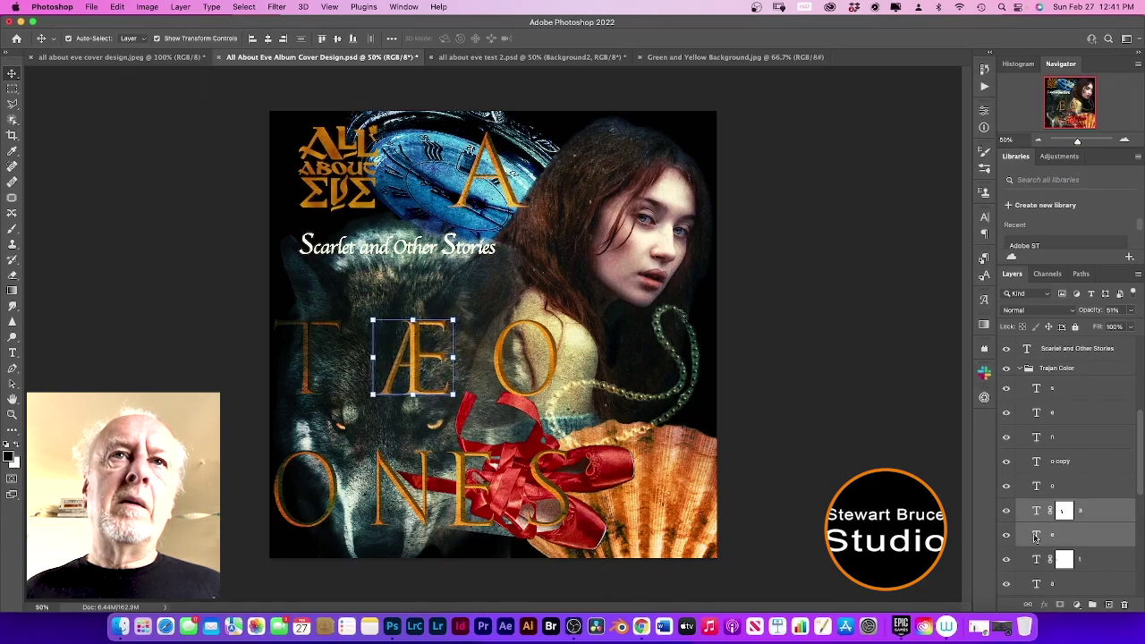
# - Nudge the O copy layer, the first letter of the ONES row, slightly right toward the N
pyautogui.click(1040, 466)
pyautogui.press('Left')
pyautogui.press('Left')
pyautogui.press('Left')
pyautogui.press('Left')
pyautogui.press('Left')
pyautogui.press('Left')
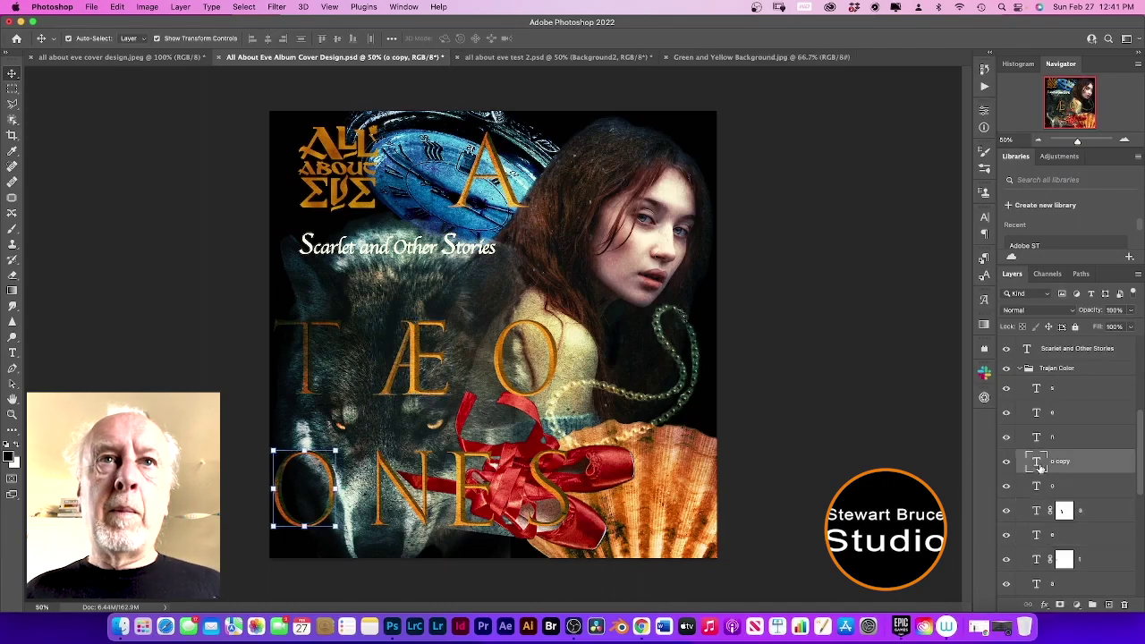
pyautogui.press('Right')
pyautogui.press('Right')
pyautogui.press('Right')
pyautogui.press('Right')
pyautogui.press('Right')
pyautogui.press('Right')
pyautogui.press('Right')
pyautogui.press('Right')
pyautogui.press('Right')
pyautogui.press('Right')
pyautogui.press('Right')
pyautogui.press('Right')
pyautogui.press('Right')
pyautogui.press('Right')
pyautogui.press('Right')
pyautogui.press('Right')
pyautogui.press('Right')
pyautogui.press('Right')
pyautogui.press('Right')
pyautogui.press('Right')
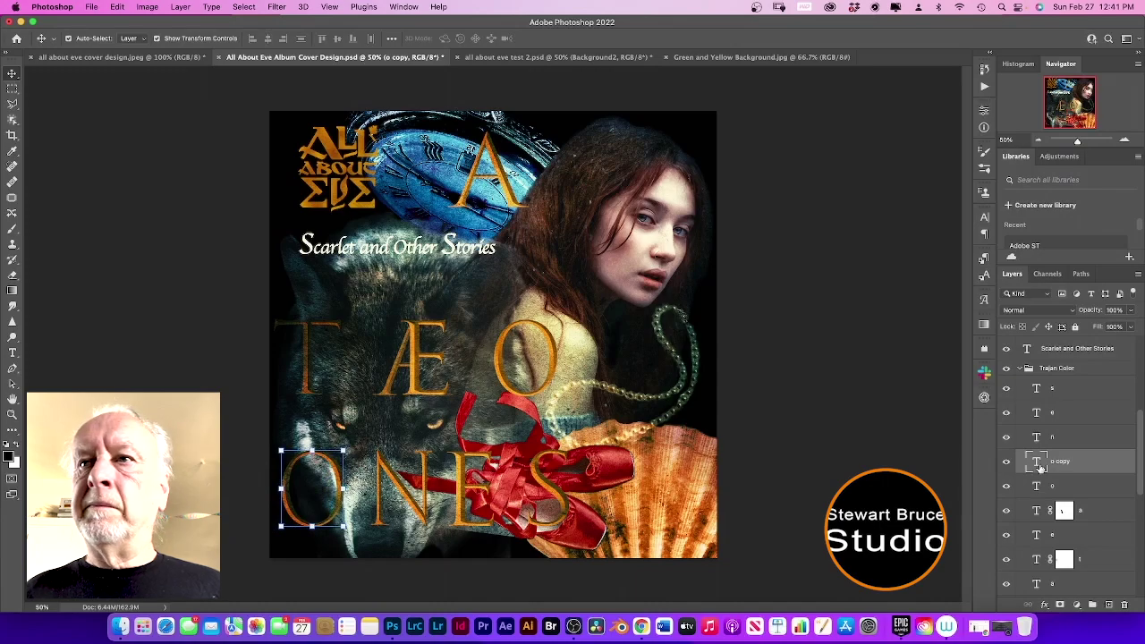
# - Nudge the middle row's O slightly further left to tighten its spacing with the repositioned Æ
pyautogui.click(1038, 488)
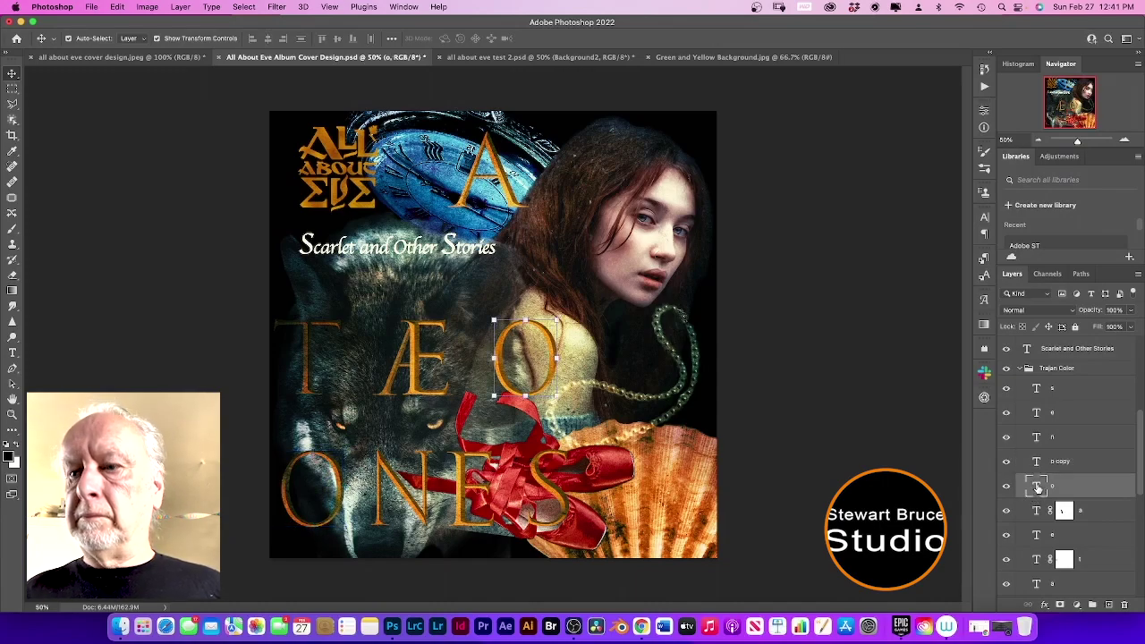
pyautogui.press('Left')
pyautogui.press('Left')
pyautogui.press('Left')
pyautogui.press('Left')
pyautogui.press('Left')
pyautogui.press('Left')
pyautogui.press('Left')
pyautogui.press('Left')
pyautogui.press('Left')
pyautogui.press('Left')
pyautogui.press('Left')
pyautogui.press('Left')
pyautogui.press('Left')
pyautogui.press('Left')
pyautogui.press('Left')
pyautogui.press('Left')
pyautogui.press('Left')
pyautogui.press('Left')
pyautogui.press('Left')
pyautogui.press('Left')
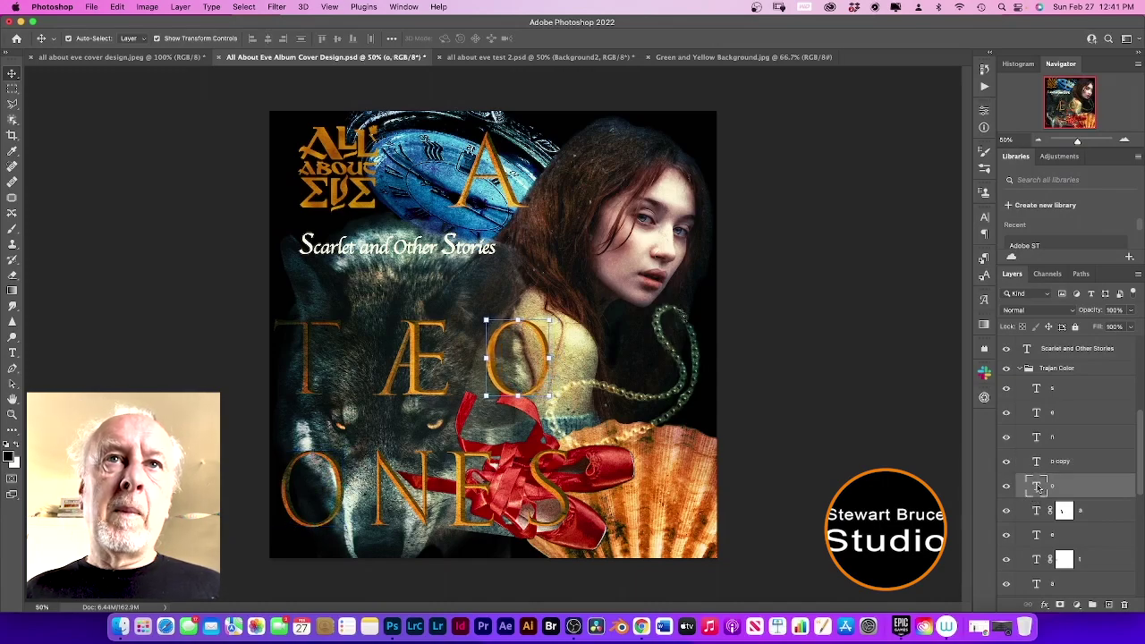
# - Shift the O of the middle letter row another dozen small increments left, closer to the Æ
pyautogui.press('Left')
pyautogui.press('Left')
pyautogui.press('Left')
pyautogui.press('Left')
pyautogui.press('Left')
pyautogui.press('Left')
pyautogui.press('Left')
pyautogui.press('Left')
pyautogui.press('Left')
pyautogui.press('Left')
pyautogui.press('Left')
pyautogui.press('Left')
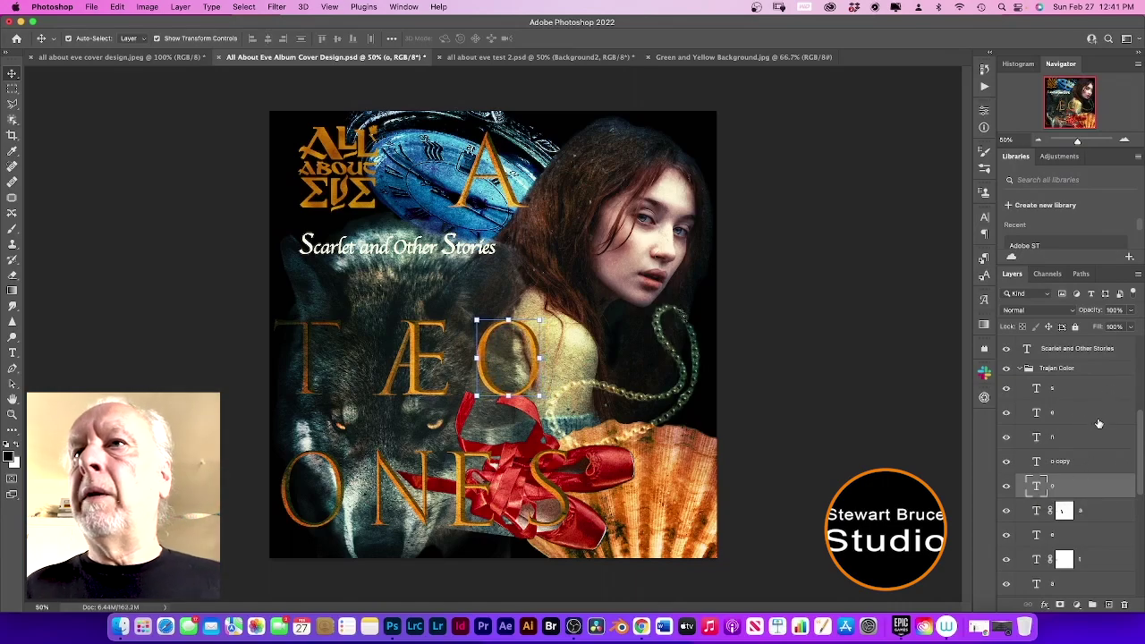
# - Select the layer of the large top A and nudge it left across the pocket watch, toward the logo
pyautogui.scroll(-2, 1071, 462)
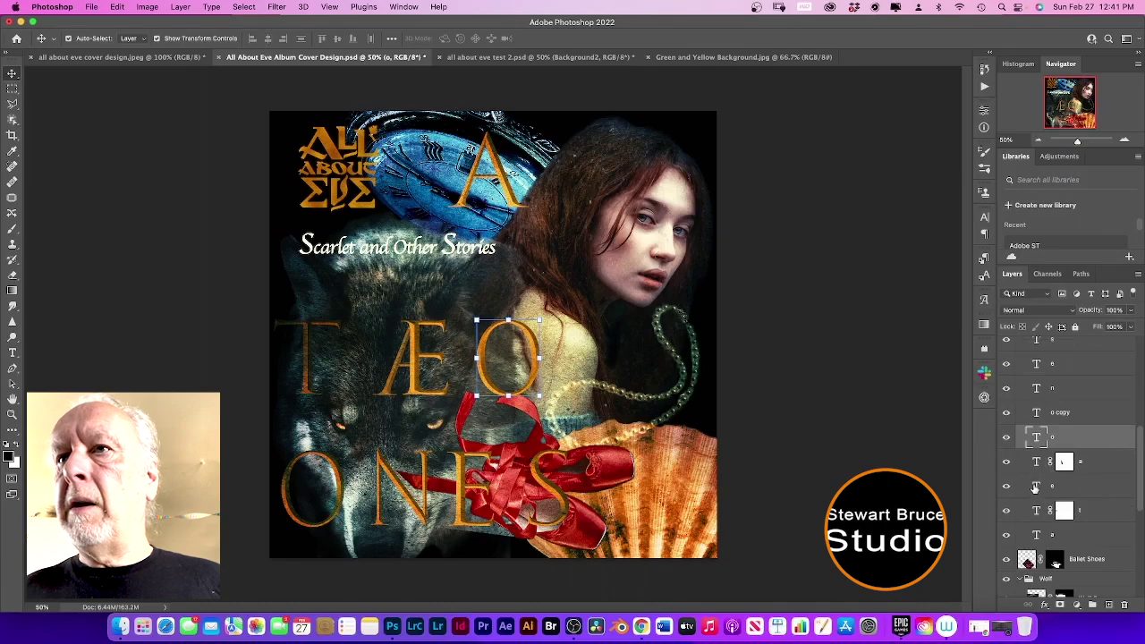
pyautogui.click(1036, 535)
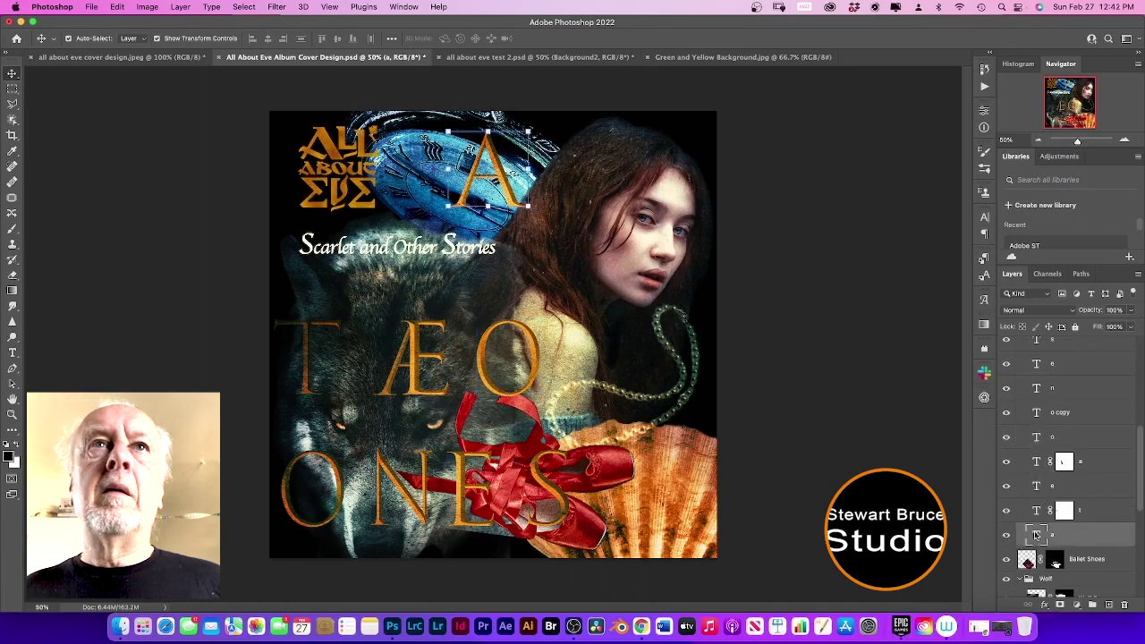
pyautogui.press('Left')
pyautogui.press('Left')
pyautogui.press('Left')
pyautogui.press('Left')
pyautogui.press('Left')
pyautogui.press('Left')
pyautogui.press('Left')
pyautogui.press('Left')
pyautogui.press('Left')
pyautogui.press('Left')
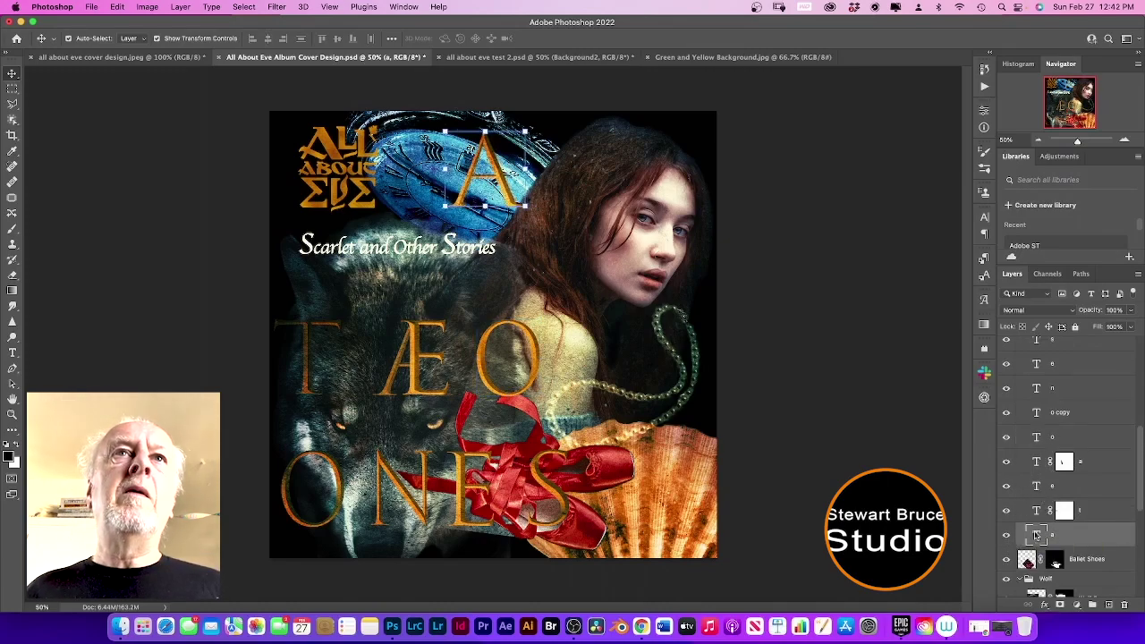
pyautogui.press('Left')
pyautogui.press('Left')
pyautogui.press('Left')
pyautogui.press('Left')
pyautogui.press('Left')
pyautogui.press('Left')
pyautogui.press('Left')
pyautogui.press('Left')
pyautogui.press('Left')
pyautogui.press('Left')
pyautogui.press('Left')
pyautogui.press('Left')
pyautogui.press('Left')
pyautogui.press('Left')
pyautogui.press('Left')
pyautogui.press('Left')
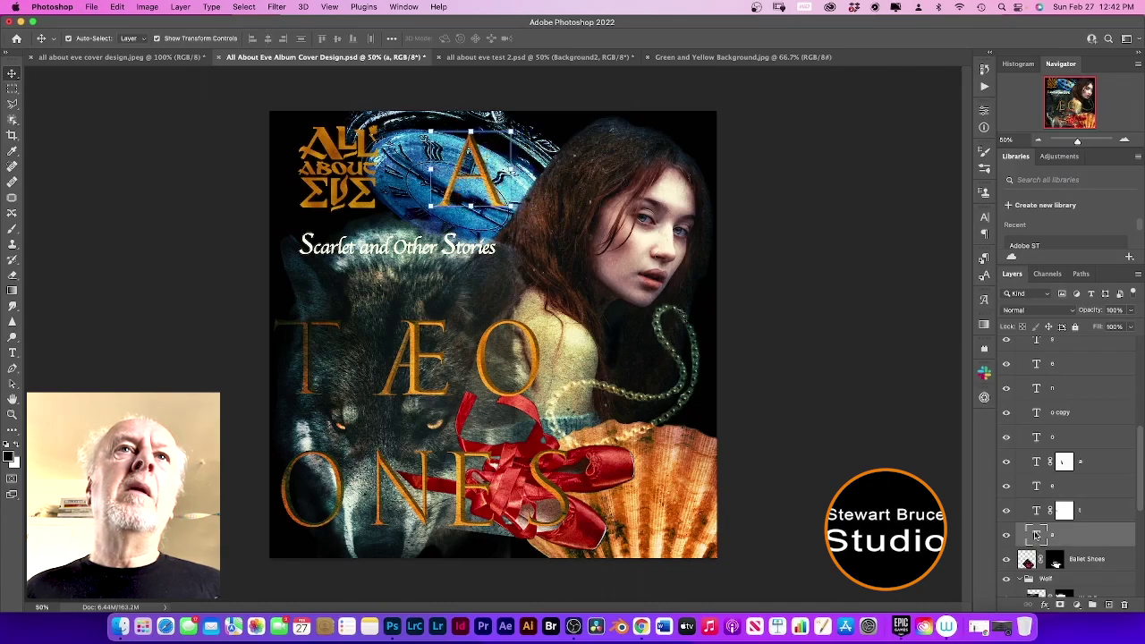
pyautogui.press('Left')
pyautogui.press('Left')
pyautogui.press('Left')
pyautogui.press('Left')
pyautogui.press('Left')
pyautogui.press('Left')
pyautogui.press('Left')
pyautogui.press('Left')
pyautogui.press('Left')
pyautogui.press('Left')
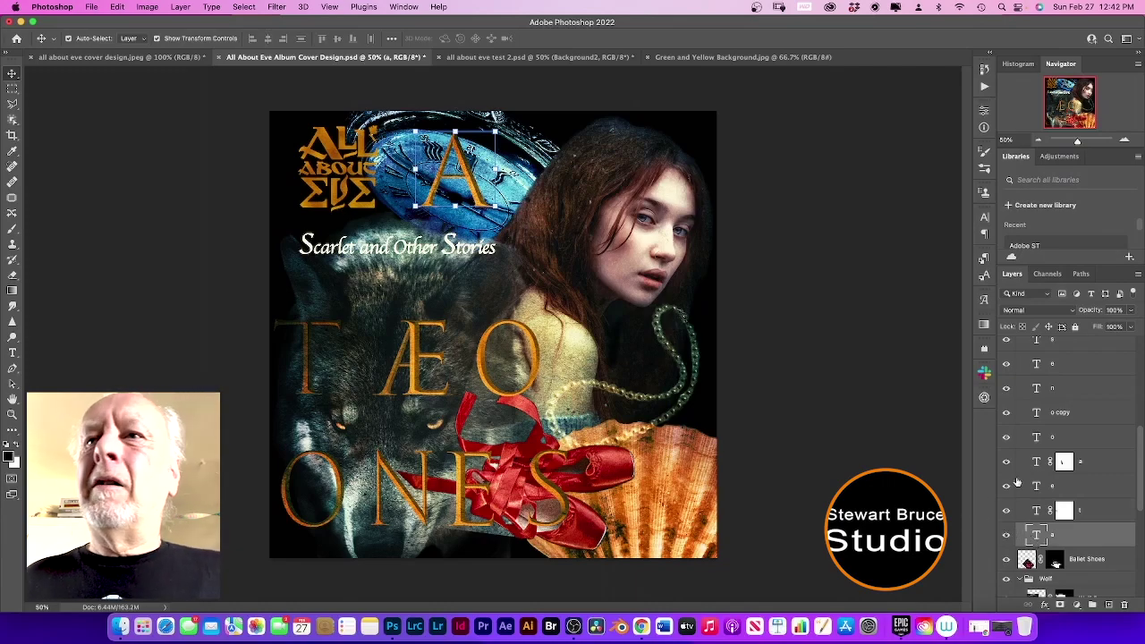
# - Collapse the Trajan Color group and add a Photo Filter adjustment layer above Layer 6, at the top of the layer stack
pyautogui.scroll(10, 1025, 483)
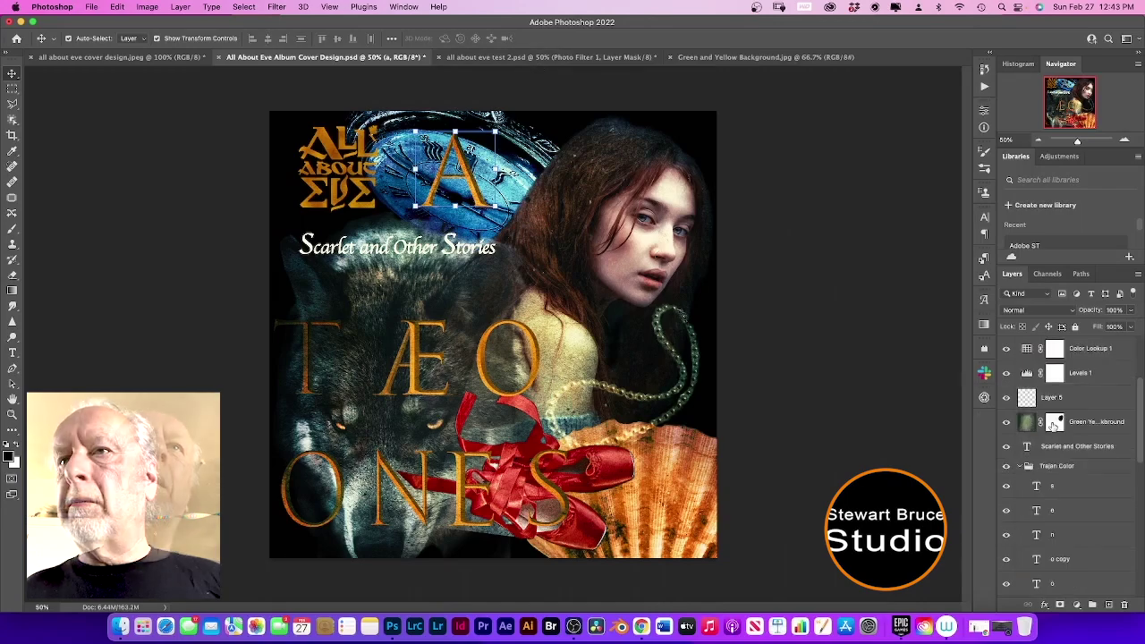
pyautogui.scroll(-1, 1053, 427)
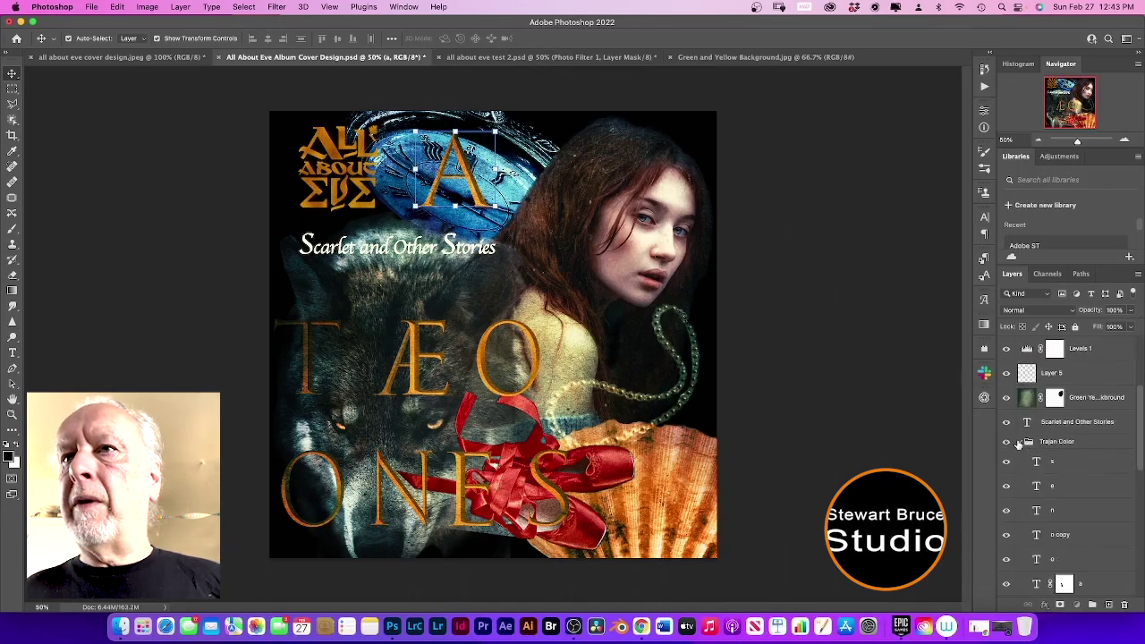
pyautogui.click(1019, 442)
pyautogui.scroll(6, 1085, 428)
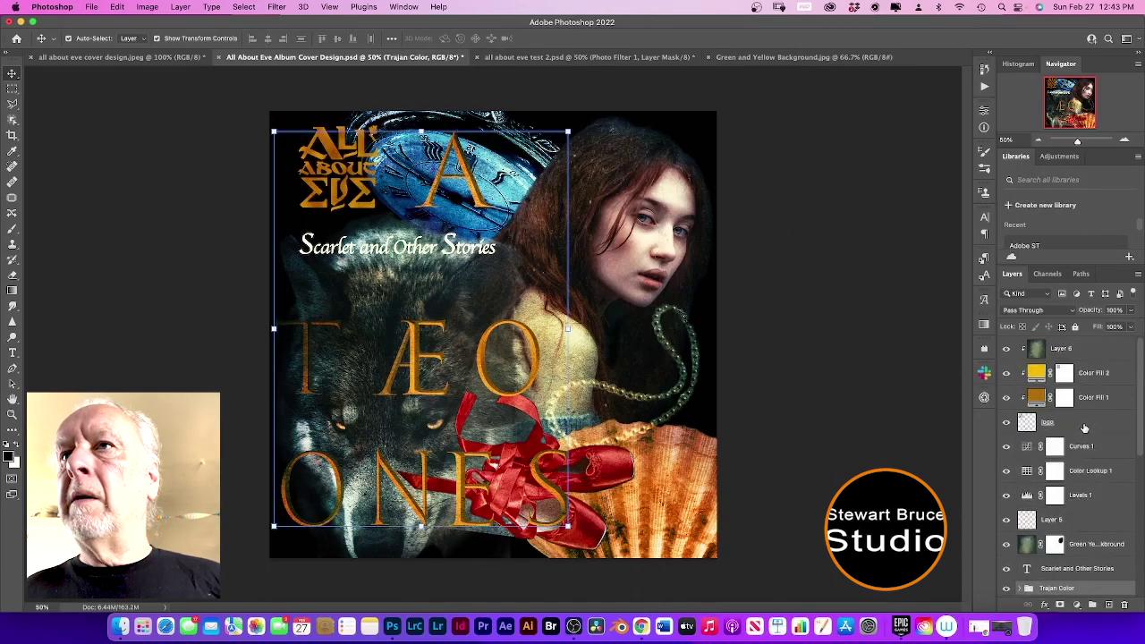
pyautogui.click(1084, 357)
pyautogui.click(1076, 605)
pyautogui.click(1080, 488)
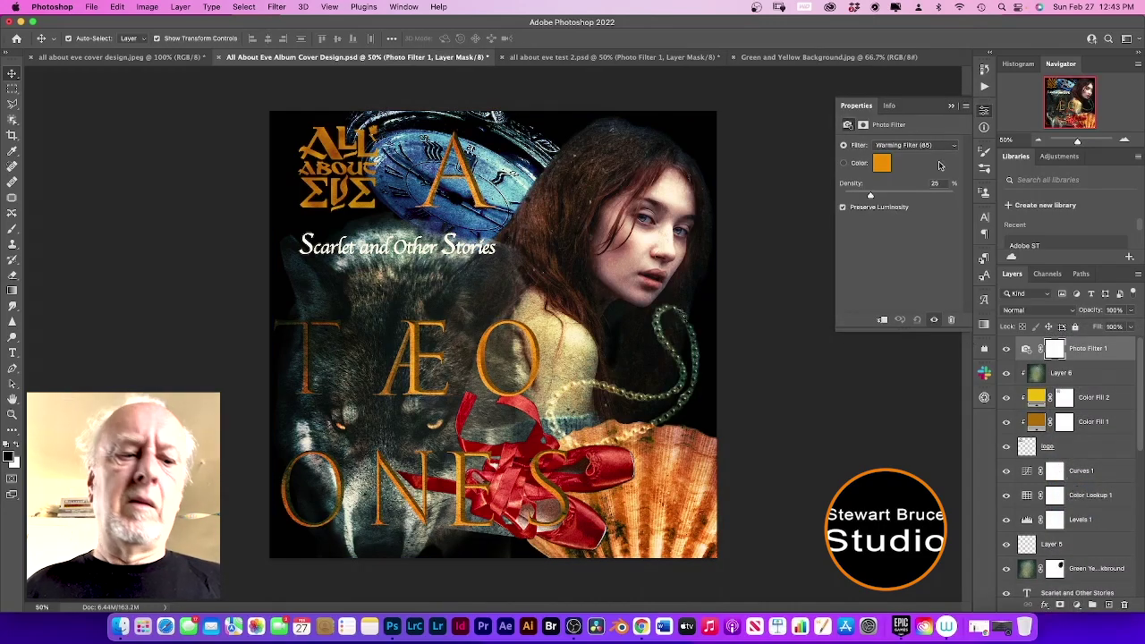
# - Set the Photo Filter's colour to R 127, G 65, B 4 and raise its density to 43%
pyautogui.click(878, 166)
pyautogui.write('127')
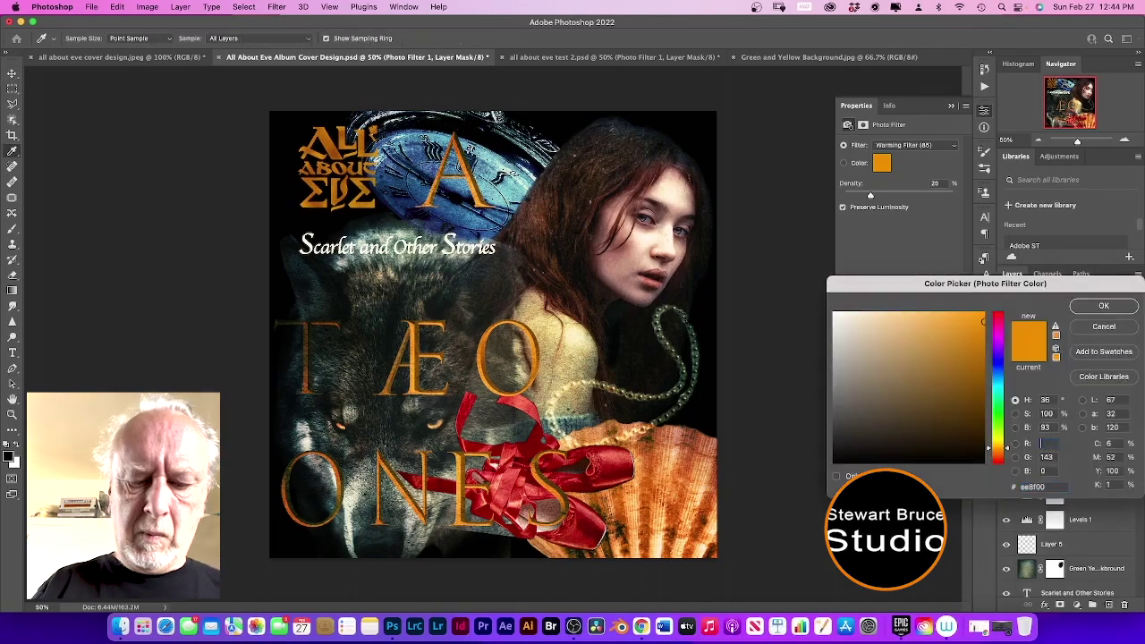
pyautogui.press('Tab')
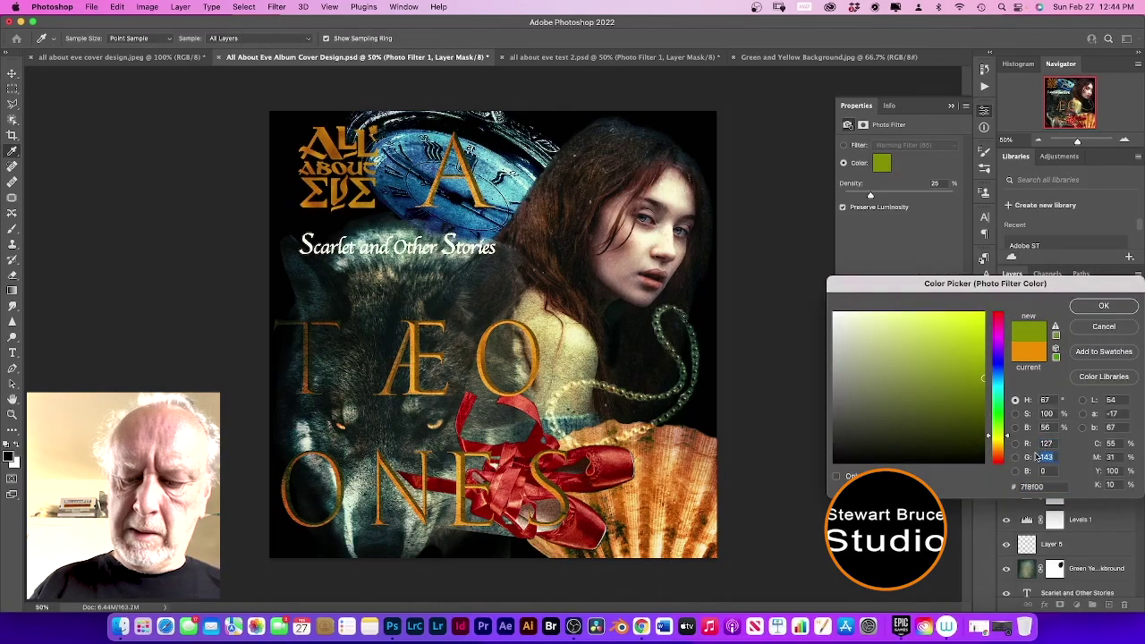
pyautogui.write('65')
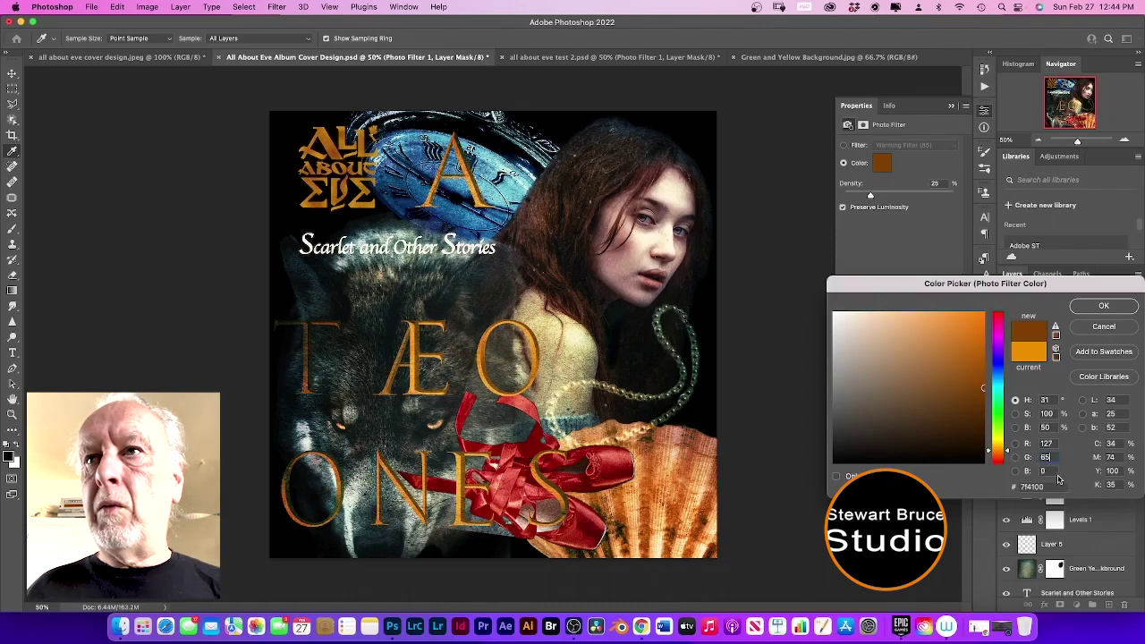
pyautogui.doubleClick(1040, 471)
pyautogui.write('4')
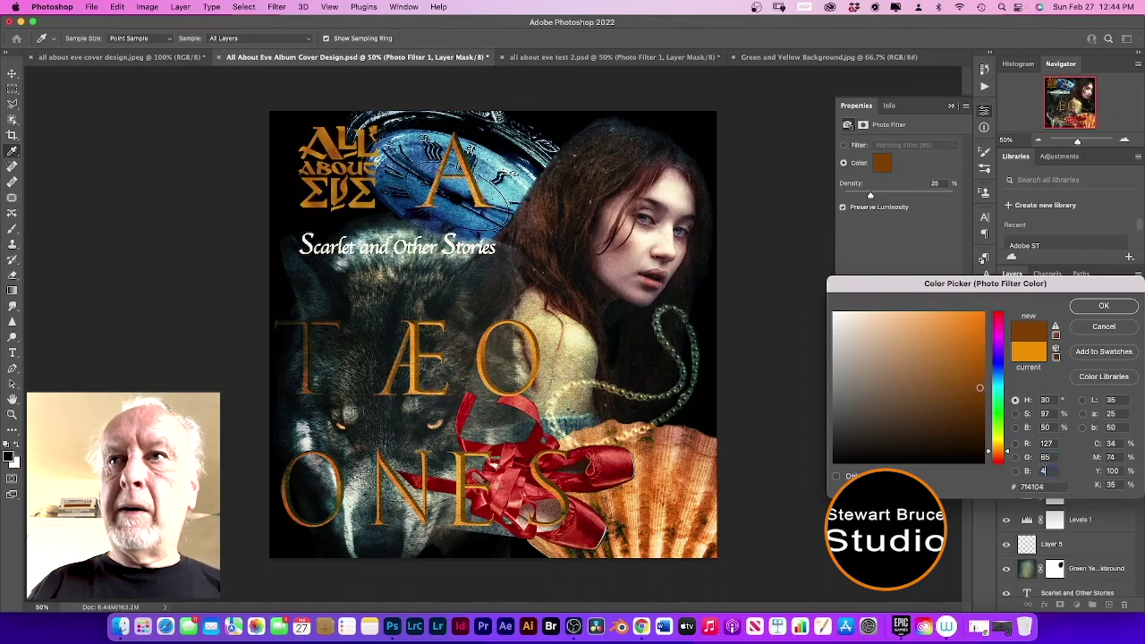
pyautogui.click(1104, 307)
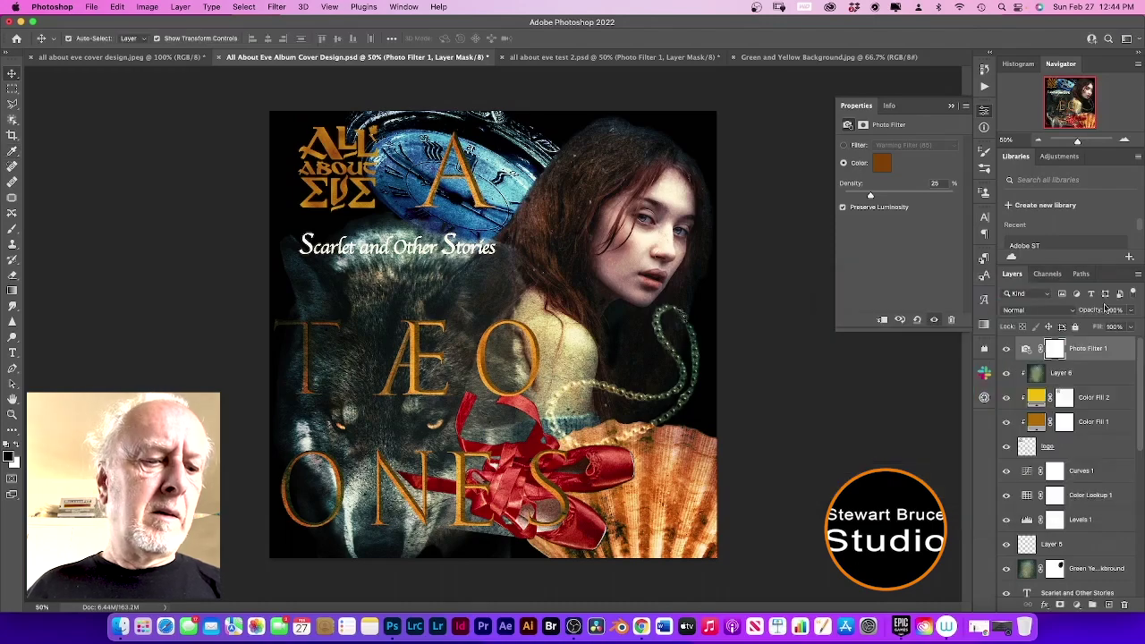
pyautogui.click(1026, 349)
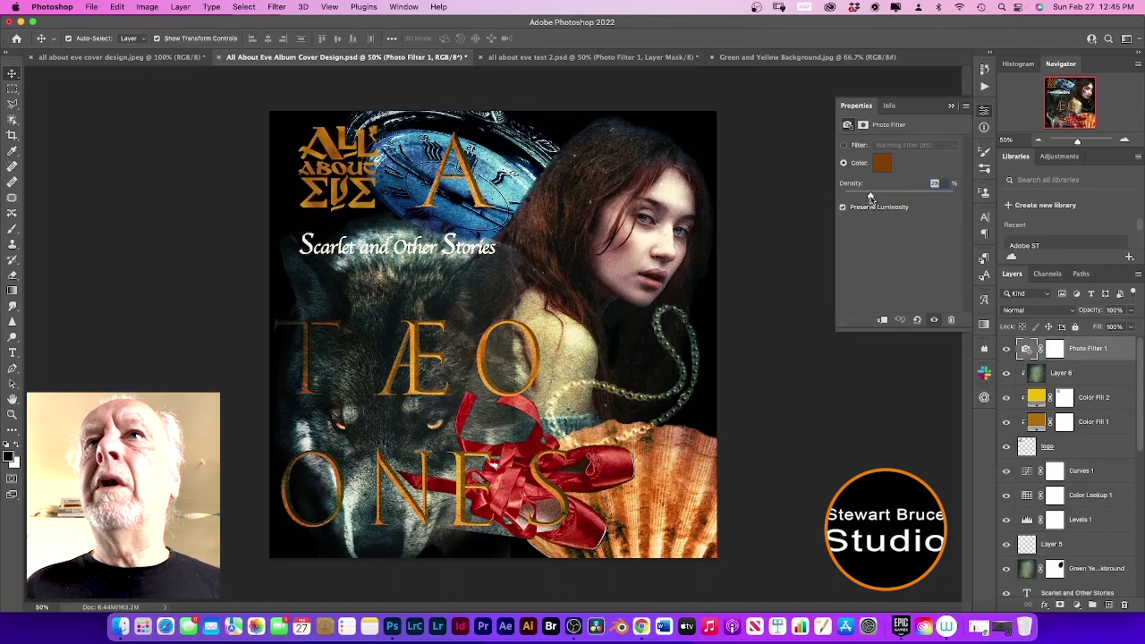
pyautogui.moveTo(873, 198); pyautogui.dragTo(887, 199)
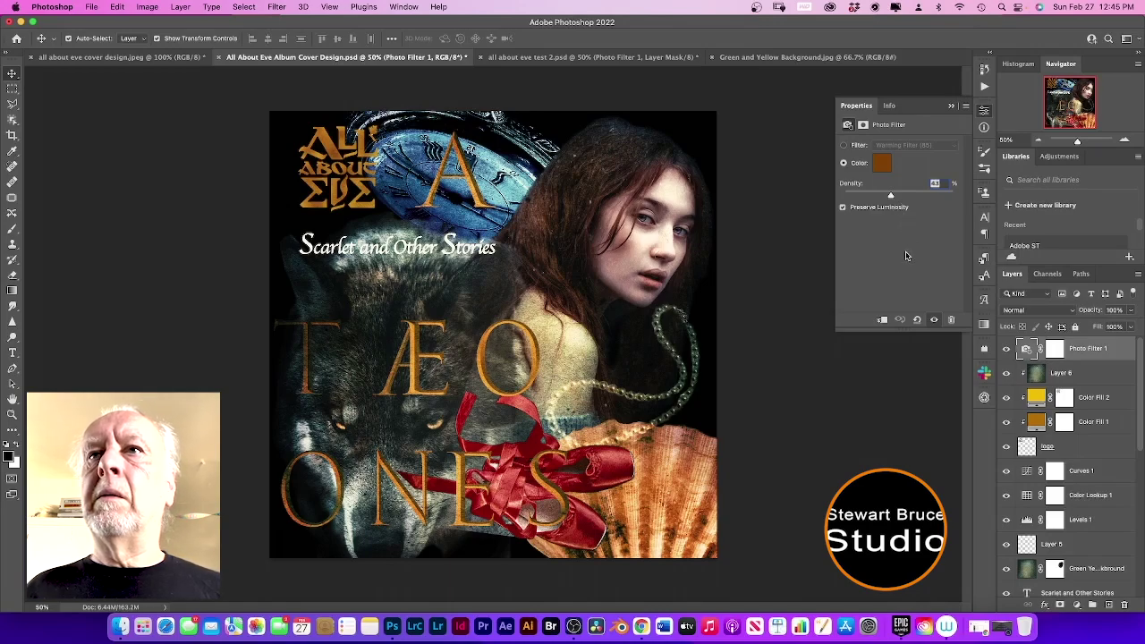
# - Try clipping the Photo Filter adjustment to the layers below it, then undo the clipping
pyautogui.click(883, 321)
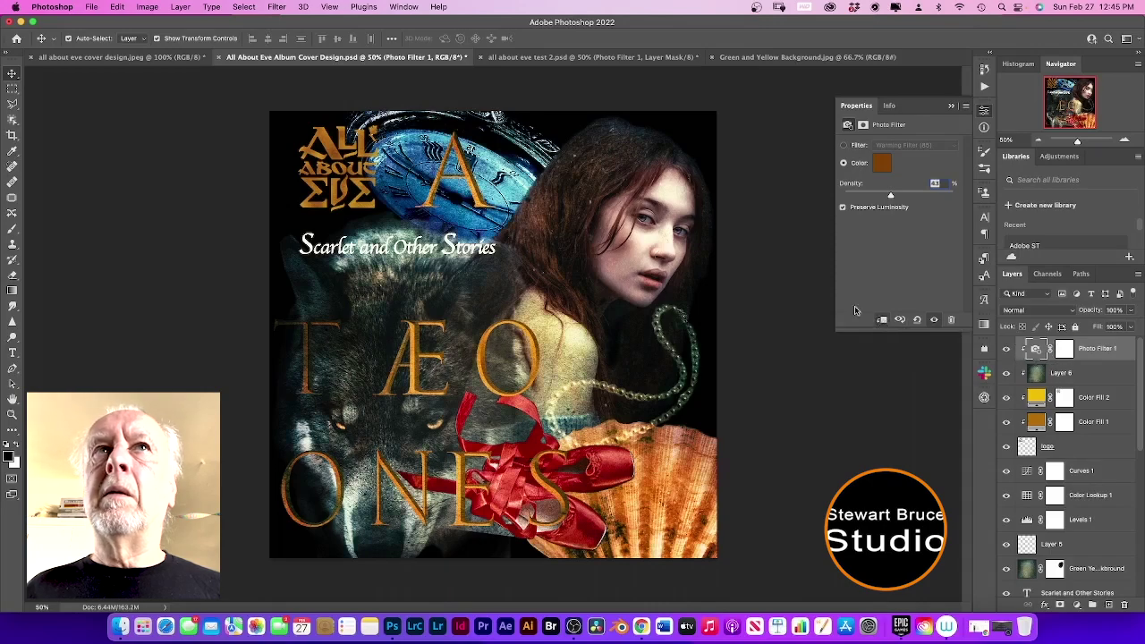
pyautogui.click(425, 60)
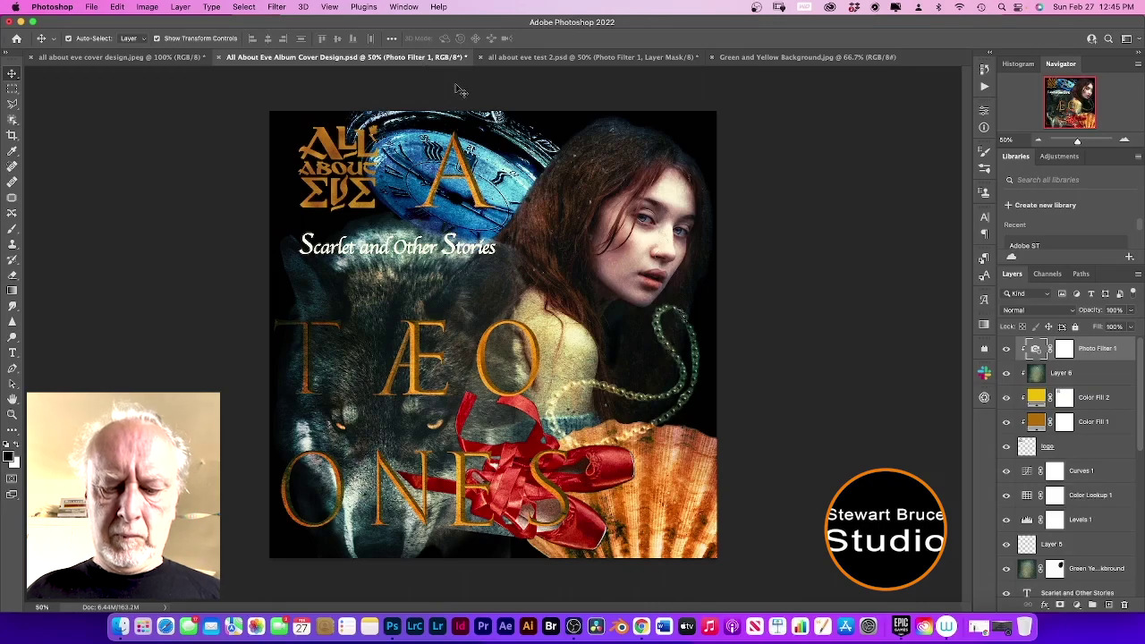
pyautogui.press('super+z')
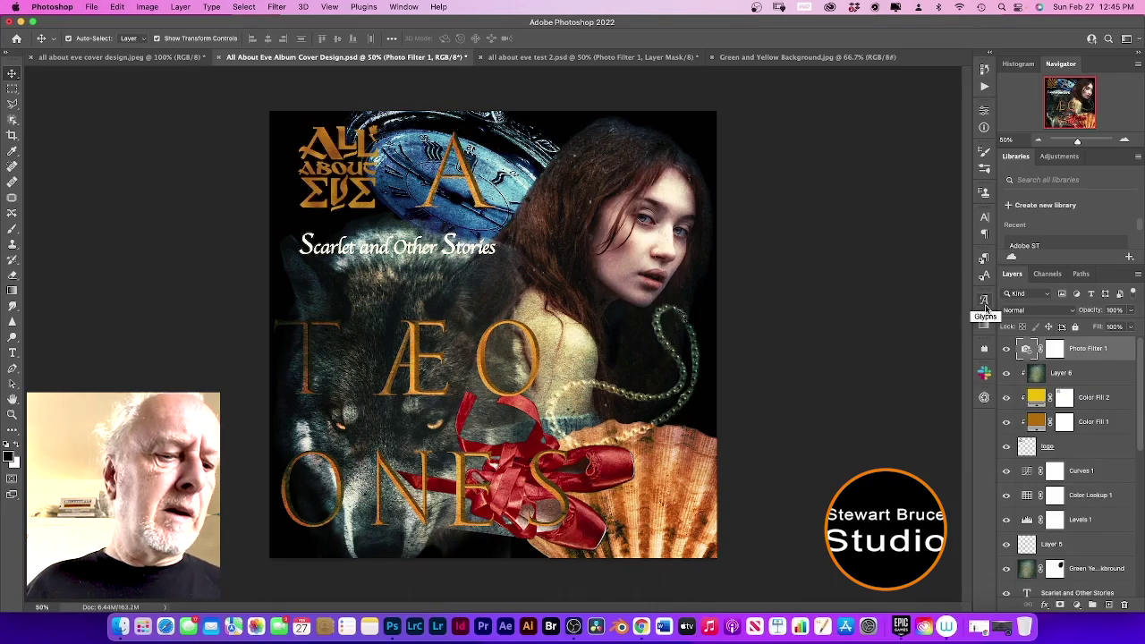
# - Add a Levels adjustment layer above the Photo Filter with input levels 19, 0.75 and 252
pyautogui.click(1078, 605)
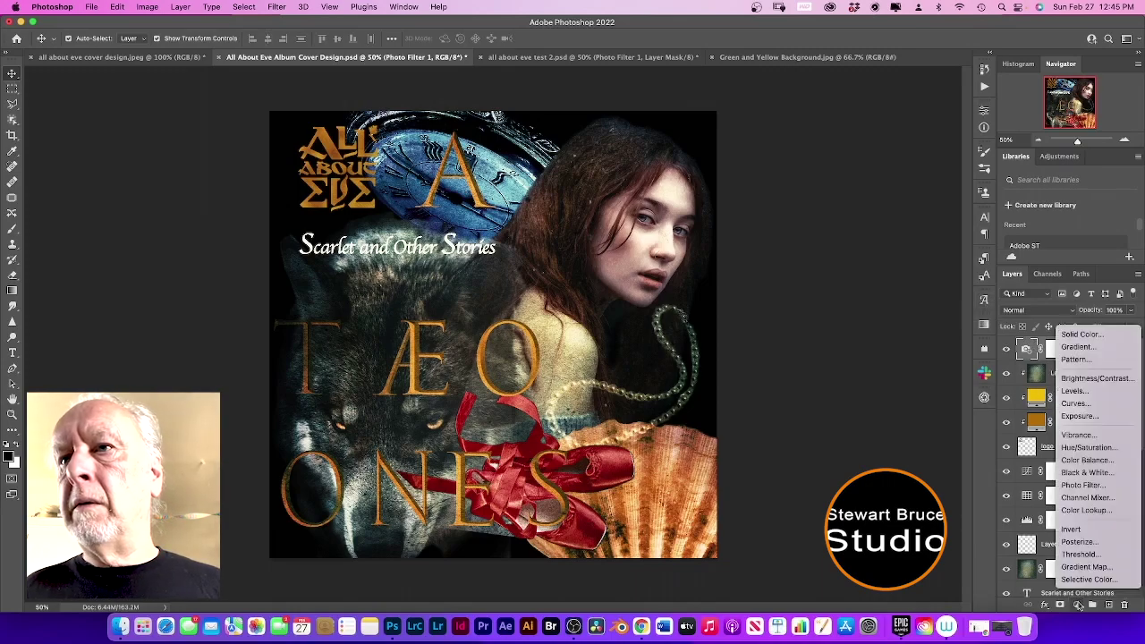
pyautogui.click(1077, 391)
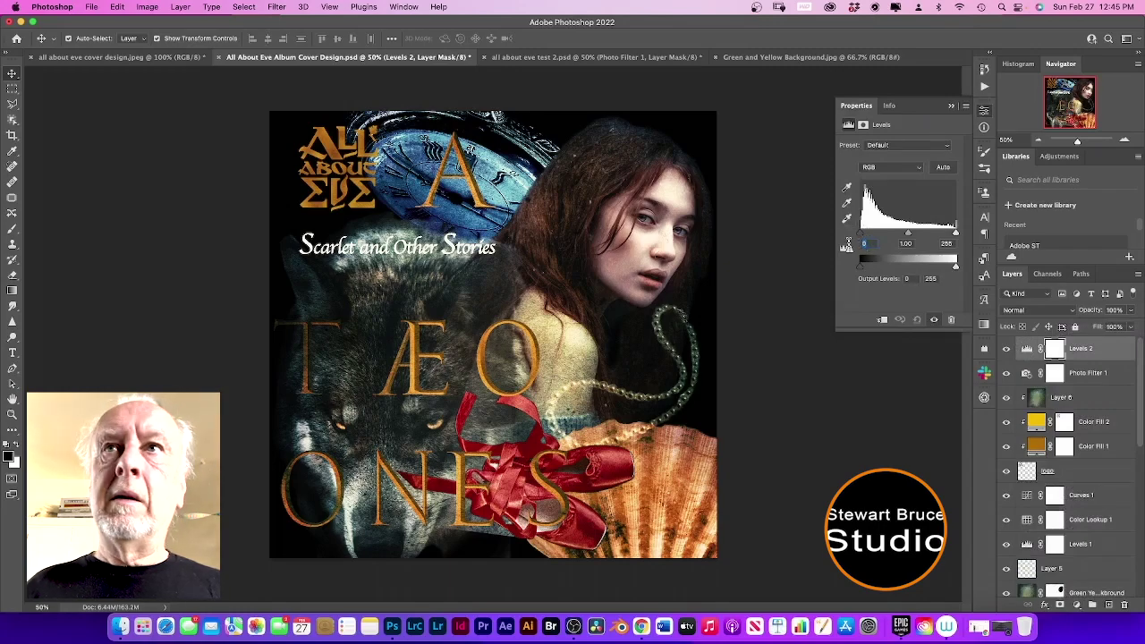
pyautogui.write('19')
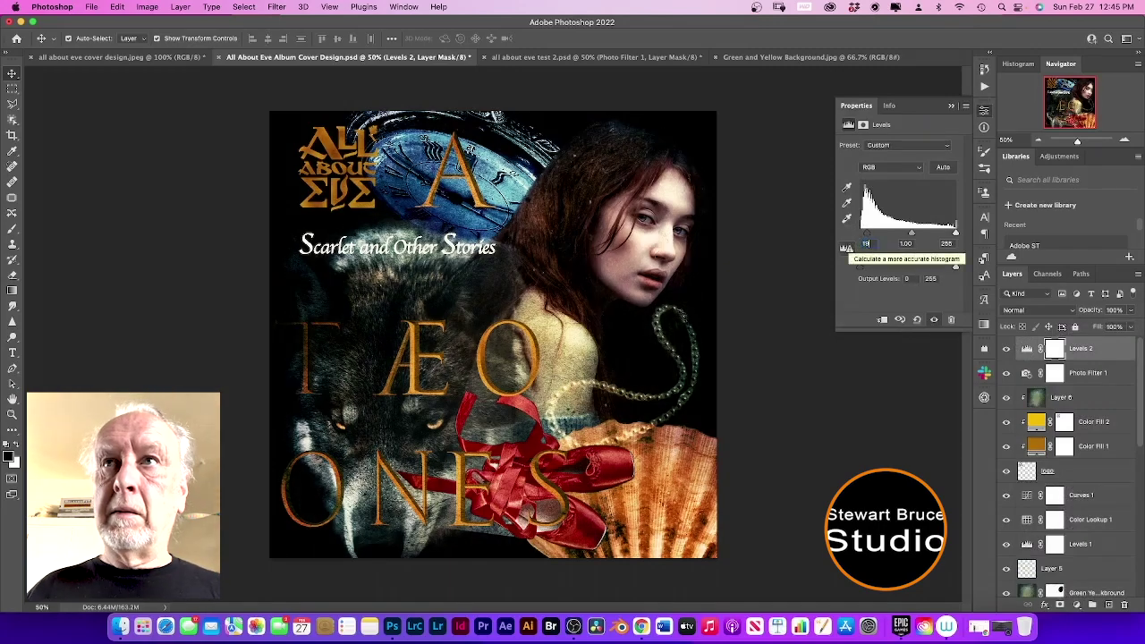
pyautogui.click(898, 242)
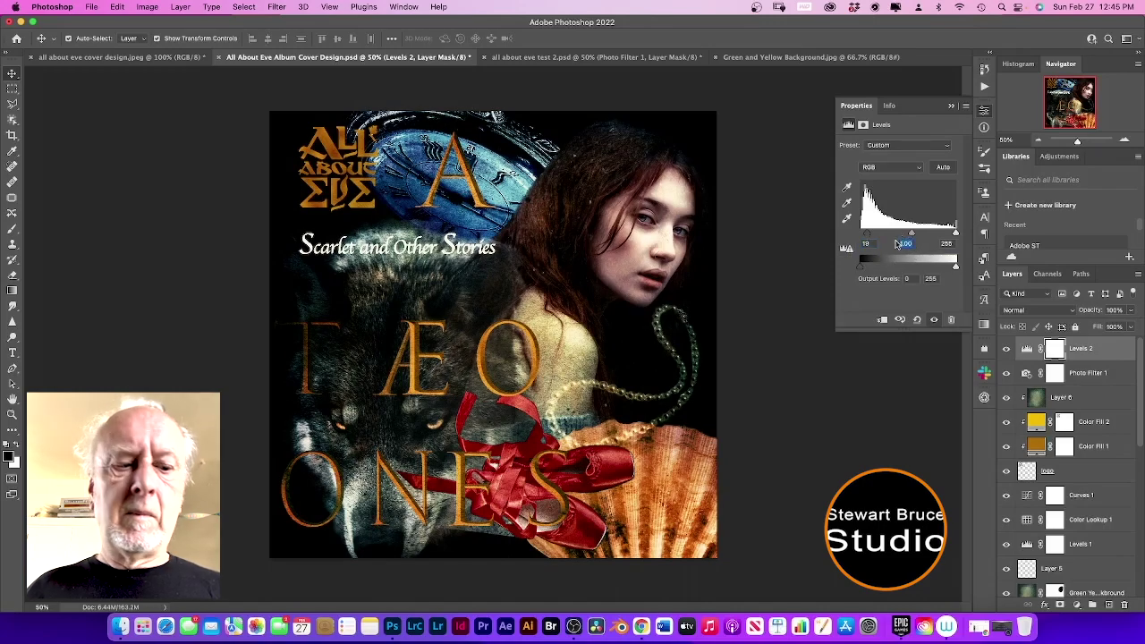
pyautogui.write('0')
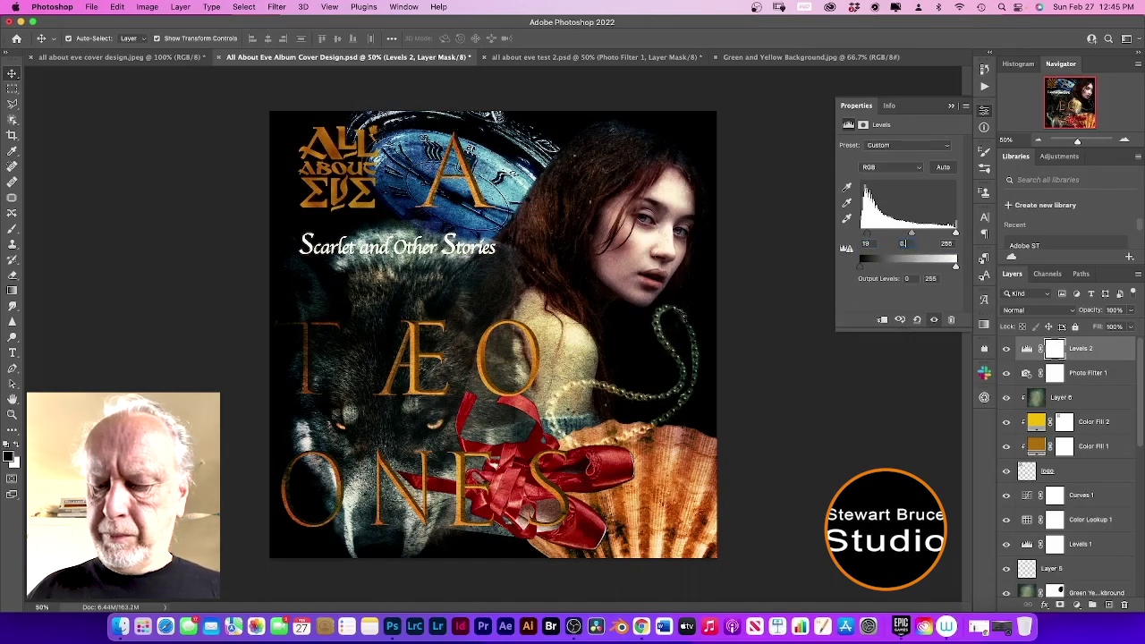
pyautogui.write('.75')
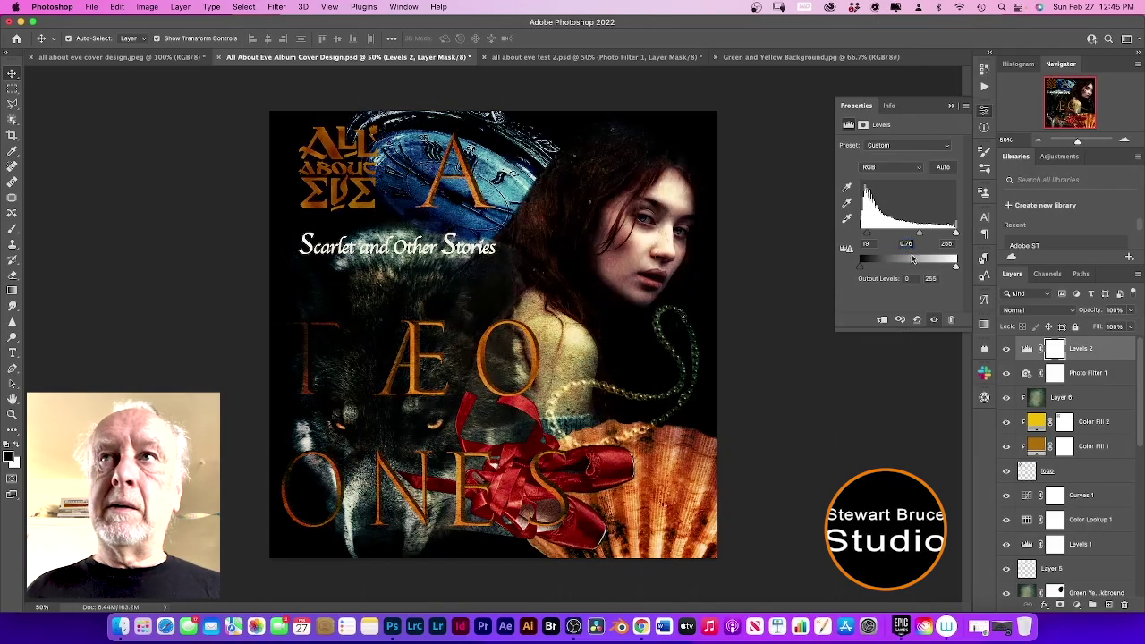
pyautogui.click(949, 243)
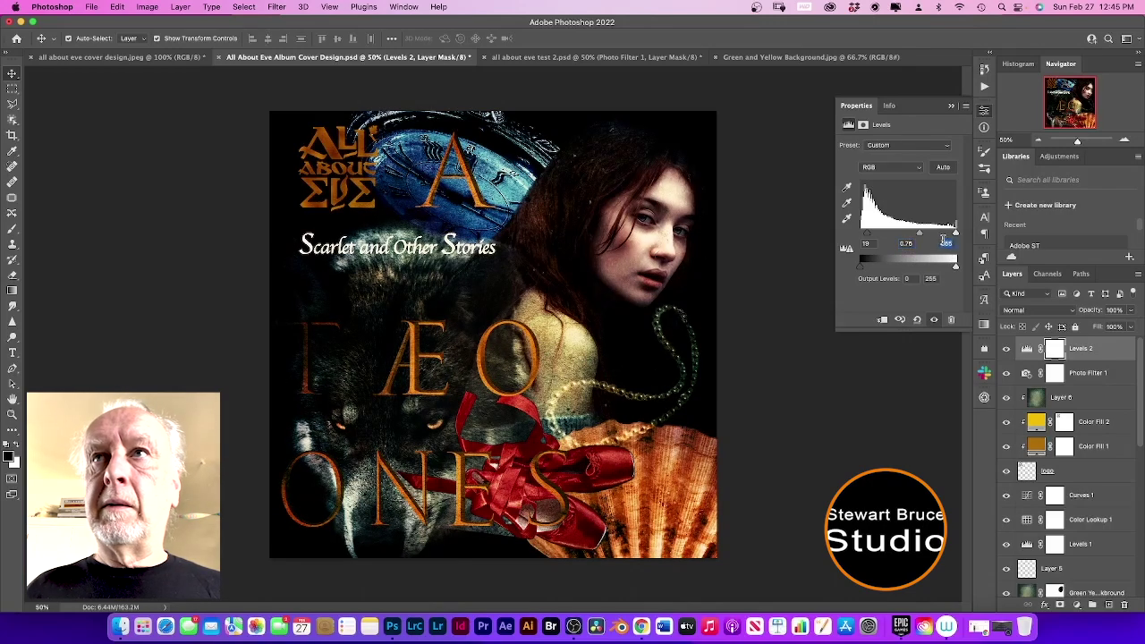
pyautogui.write('252')
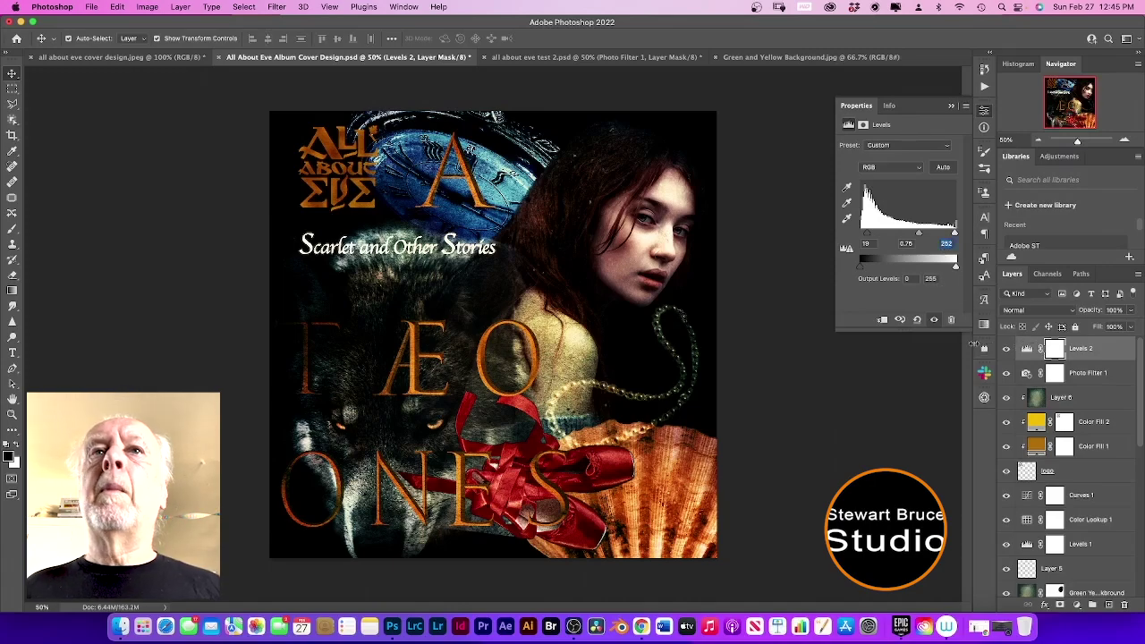
pyautogui.click(929, 387)
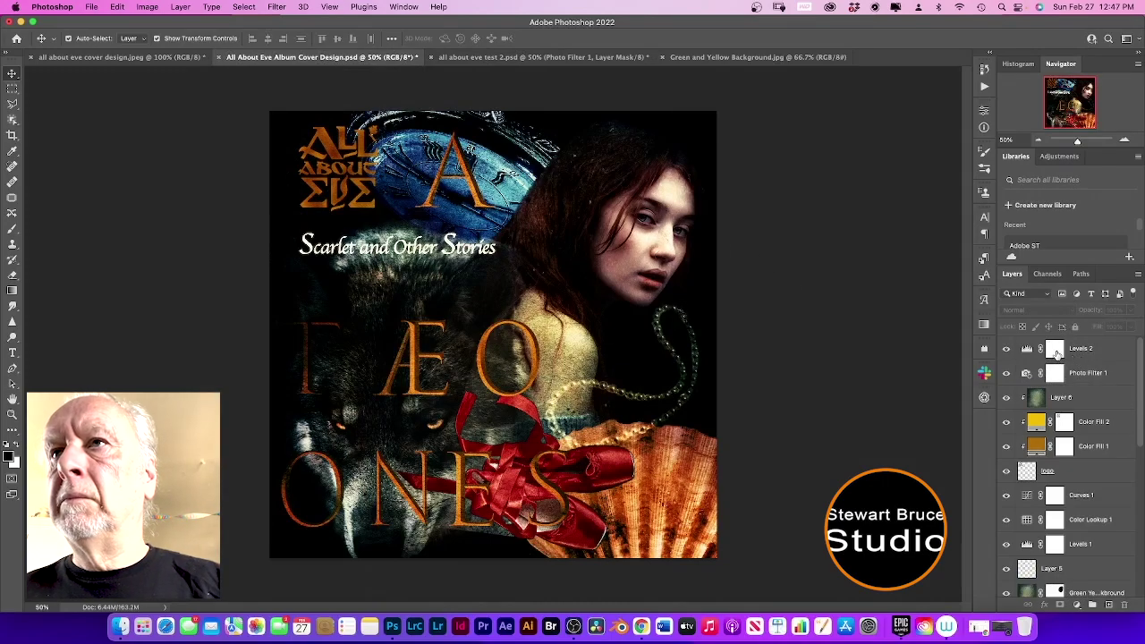
# - Paint black on the Levels 2 mask with a 35% opacity brush over the logo, the woman's face and shoulder, and the ballet shoes
pyautogui.click(1056, 351)
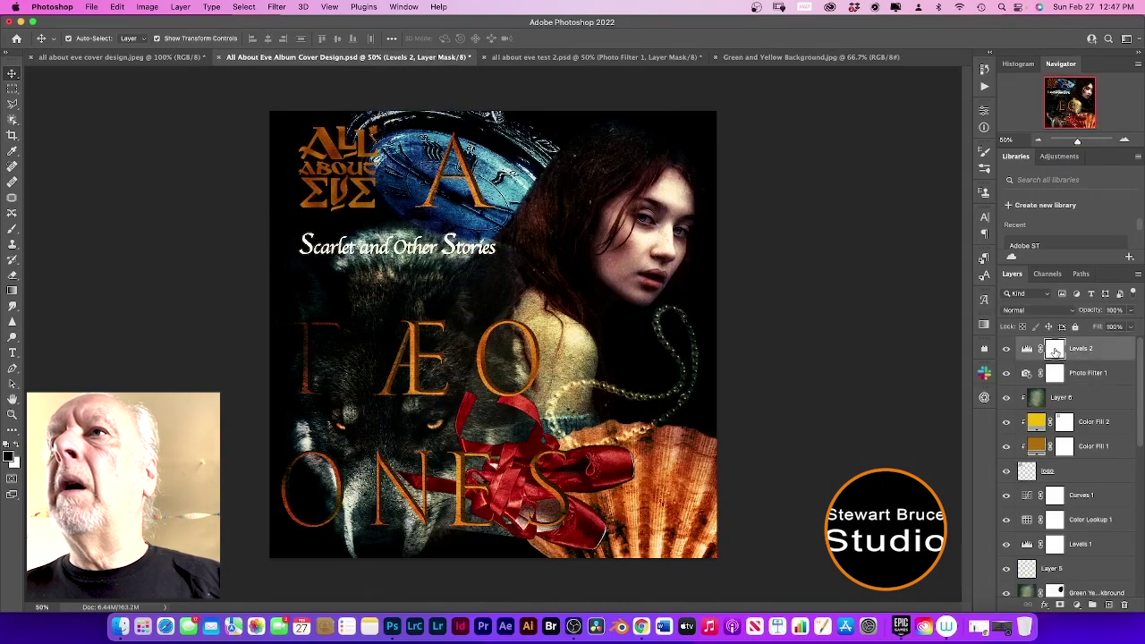
pyautogui.click(12, 228)
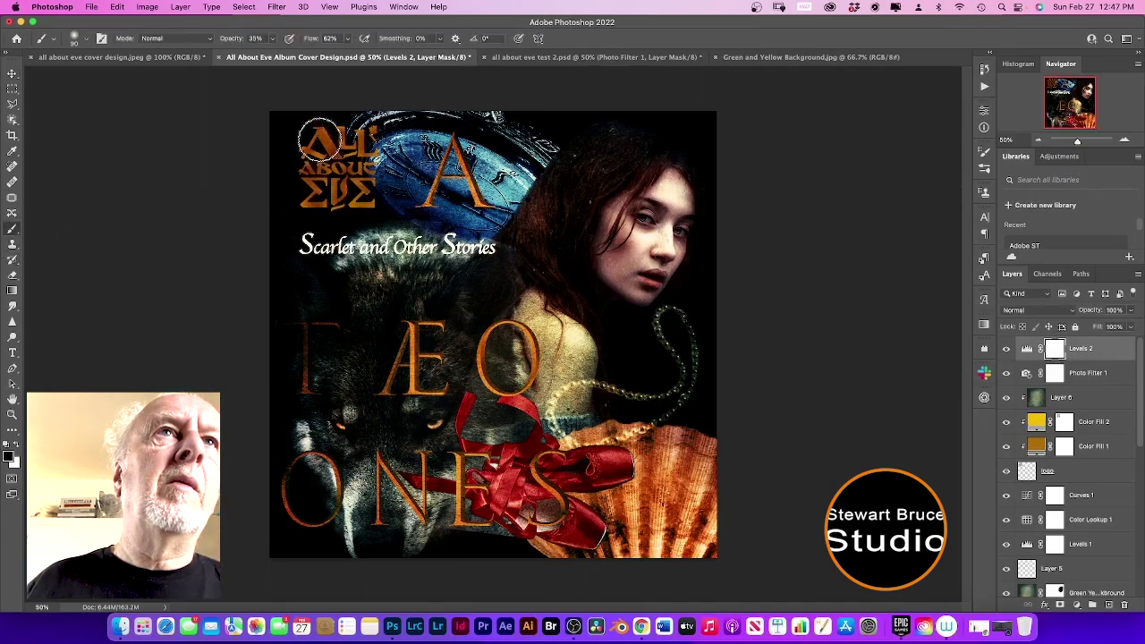
pyautogui.moveTo(329, 149)
pyautogui.mouseDown()
pyautogui.moveTo(333, 169)
pyautogui.moveTo(316, 182)
pyautogui.moveTo(362, 194)
pyautogui.moveTo(362, 146)
pyautogui.moveTo(345, 141)
pyautogui.moveTo(313, 143)
pyautogui.moveTo(333, 200)
pyautogui.moveTo(373, 196)
pyautogui.moveTo(324, 193)
pyautogui.moveTo(340, 148)
pyautogui.mouseUp()
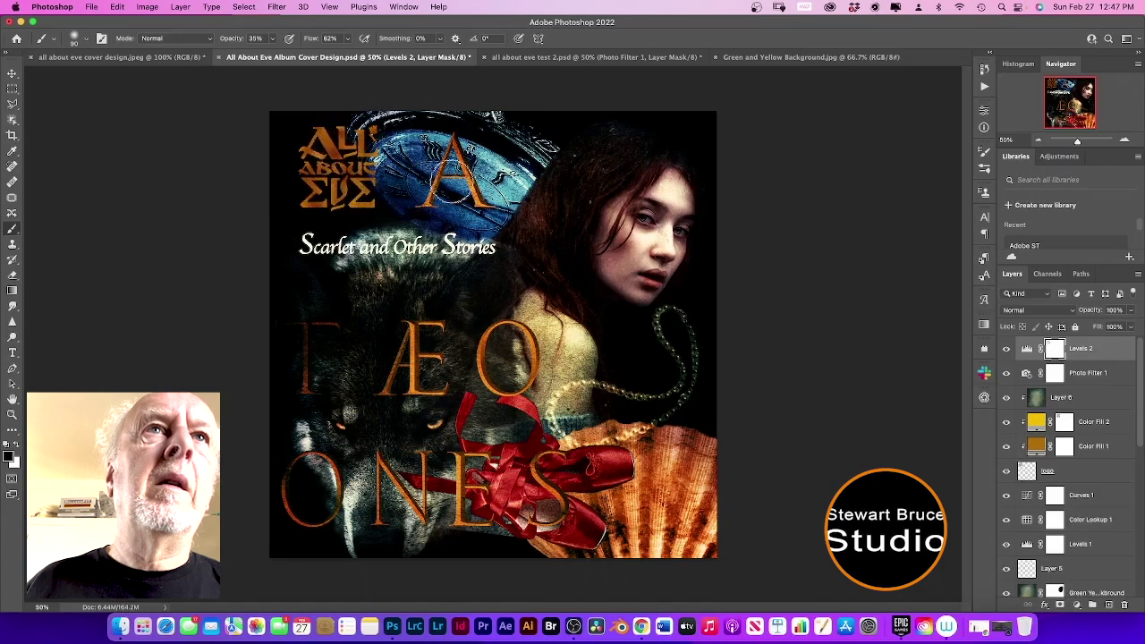
pyautogui.moveTo(626, 230)
pyautogui.mouseDown()
pyautogui.moveTo(639, 283)
pyautogui.moveTo(664, 212)
pyautogui.moveTo(671, 279)
pyautogui.mouseUp()
pyautogui.moveTo(555, 360)
pyautogui.mouseDown()
pyautogui.moveTo(534, 347)
pyautogui.moveTo(546, 333)
pyautogui.moveTo(571, 393)
pyautogui.moveTo(561, 349)
pyautogui.mouseUp()
pyautogui.moveTo(558, 389)
pyautogui.mouseDown()
pyautogui.moveTo(566, 362)
pyautogui.moveTo(570, 396)
pyautogui.moveTo(574, 366)
pyautogui.moveTo(573, 401)
pyautogui.moveTo(550, 331)
pyautogui.moveTo(524, 313)
pyautogui.moveTo(582, 354)
pyautogui.moveTo(569, 395)
pyautogui.mouseUp()
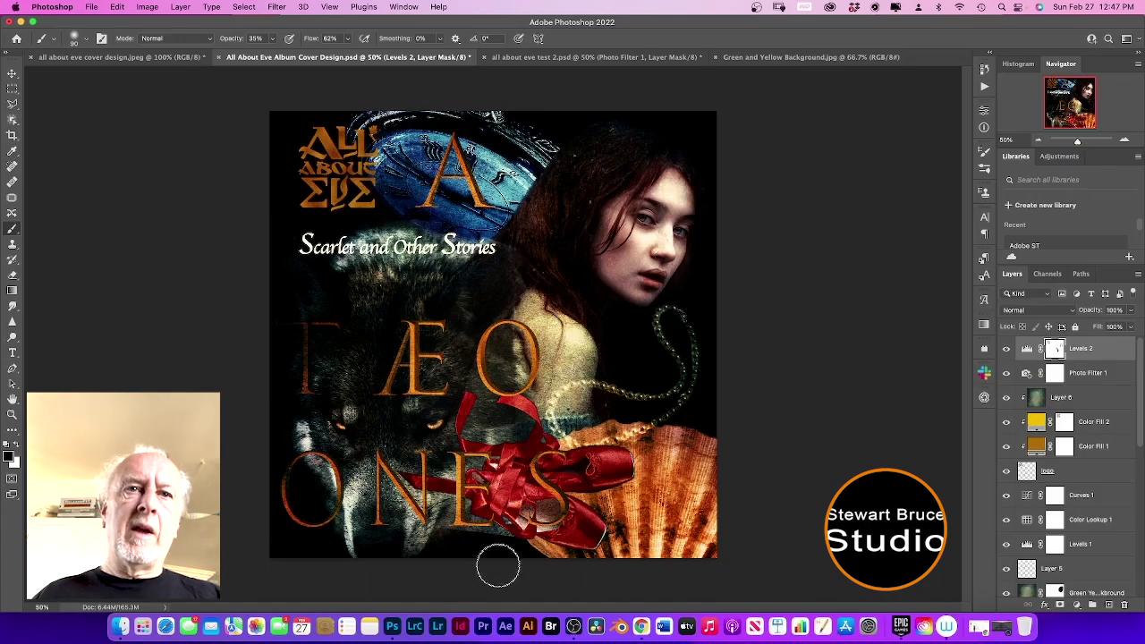
pyautogui.moveTo(452, 538)
pyautogui.mouseDown()
pyautogui.moveTo(487, 533)
pyautogui.moveTo(488, 523)
pyautogui.moveTo(466, 523)
pyautogui.moveTo(512, 544)
pyautogui.moveTo(459, 511)
pyautogui.moveTo(473, 526)
pyautogui.moveTo(491, 515)
pyautogui.moveTo(460, 517)
pyautogui.moveTo(506, 526)
pyautogui.moveTo(444, 517)
pyautogui.moveTo(536, 506)
pyautogui.mouseUp()
pyautogui.scroll(-8, 1085, 519)
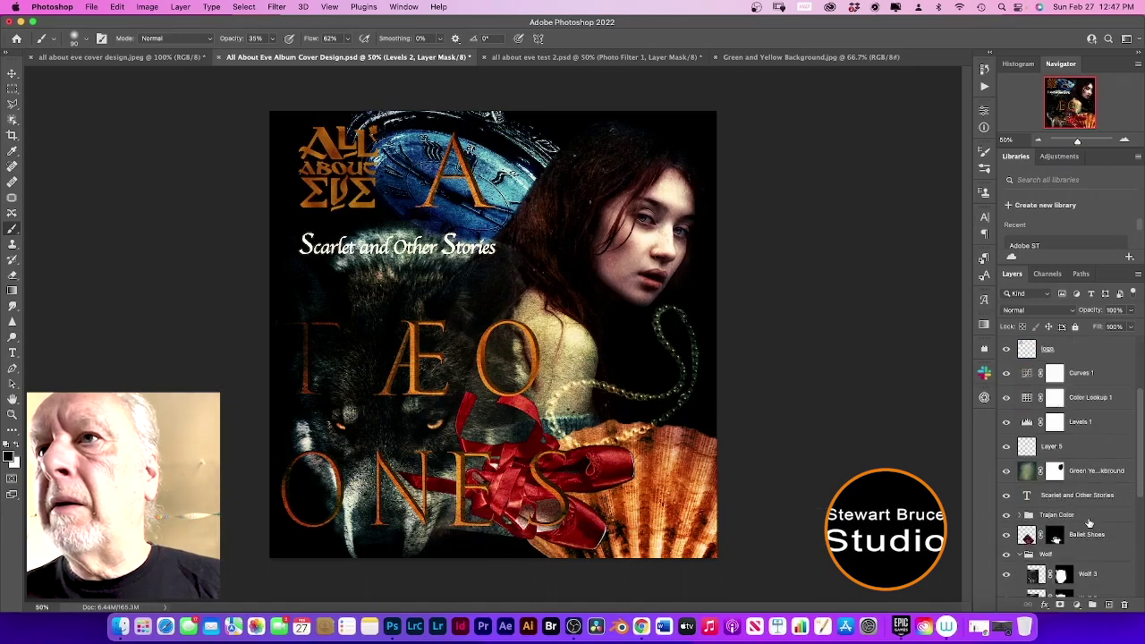
pyautogui.scroll(-4, 1085, 519)
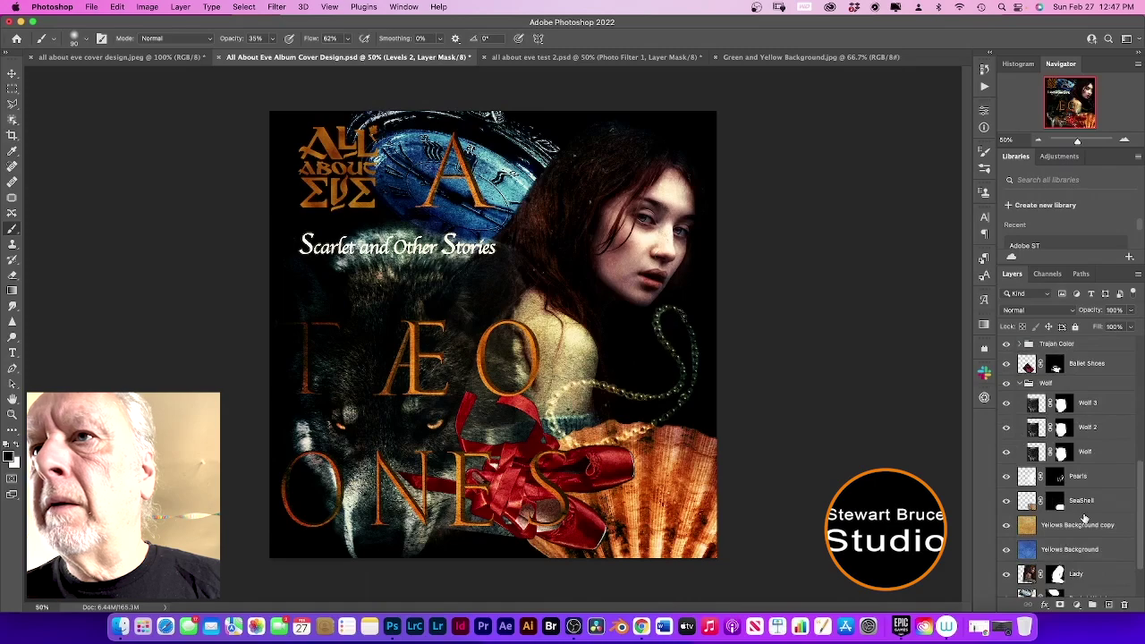
# - Target the Lady layer's mask, raise the brush opacity to 79%, and paint black near the ballet shoes
pyautogui.click(1057, 511)
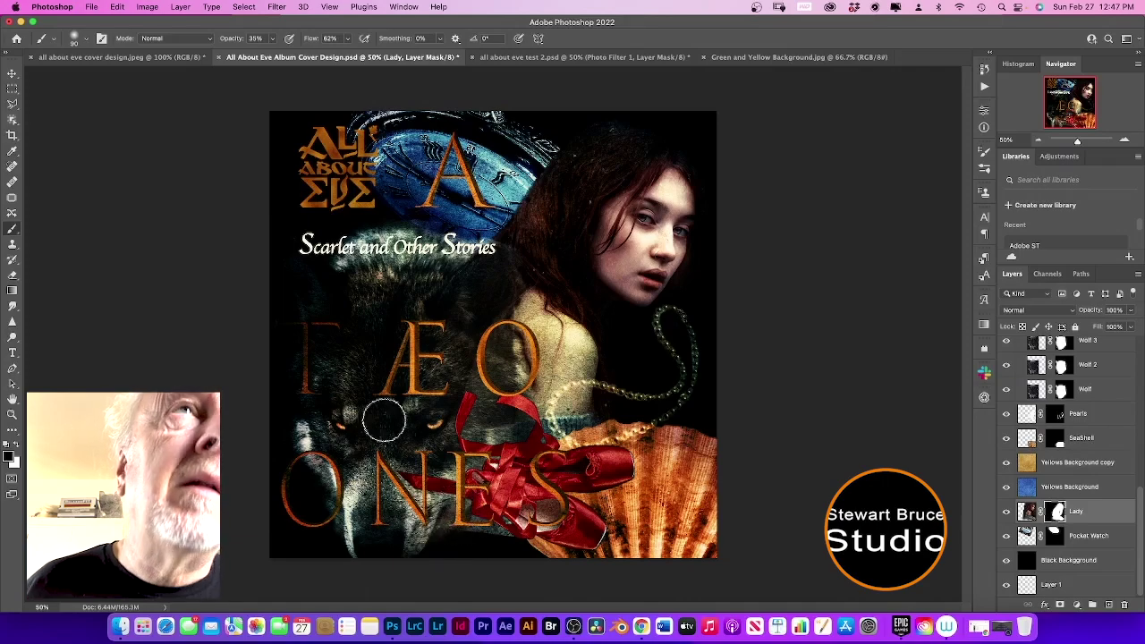
pyautogui.click(274, 42)
pyautogui.moveTo(275, 54); pyautogui.dragTo(296, 54)
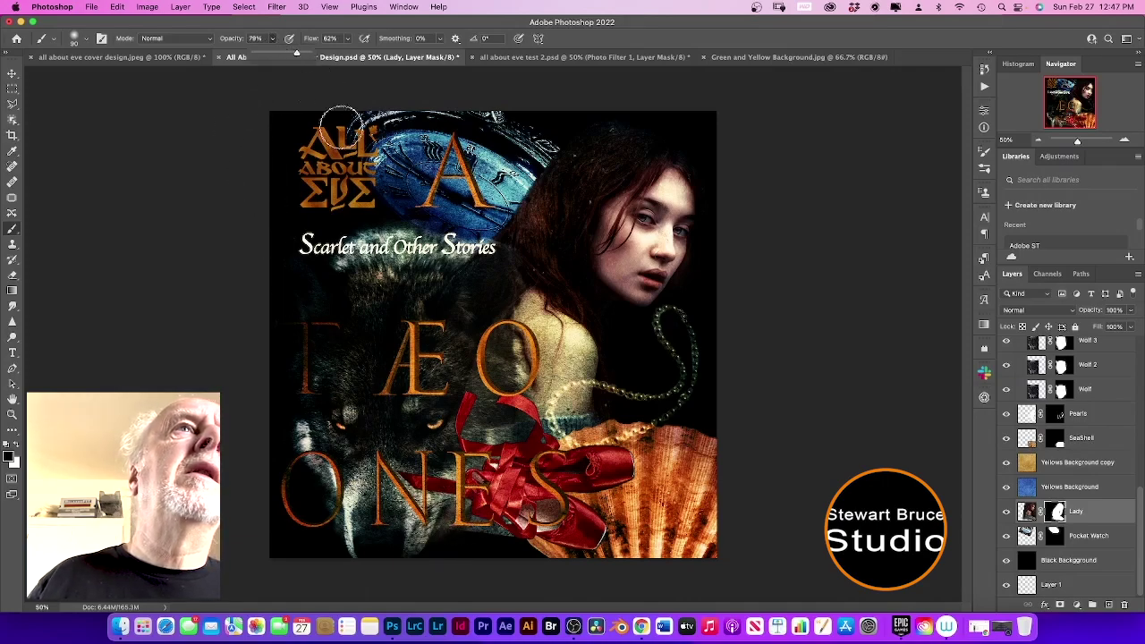
pyautogui.click(499, 532)
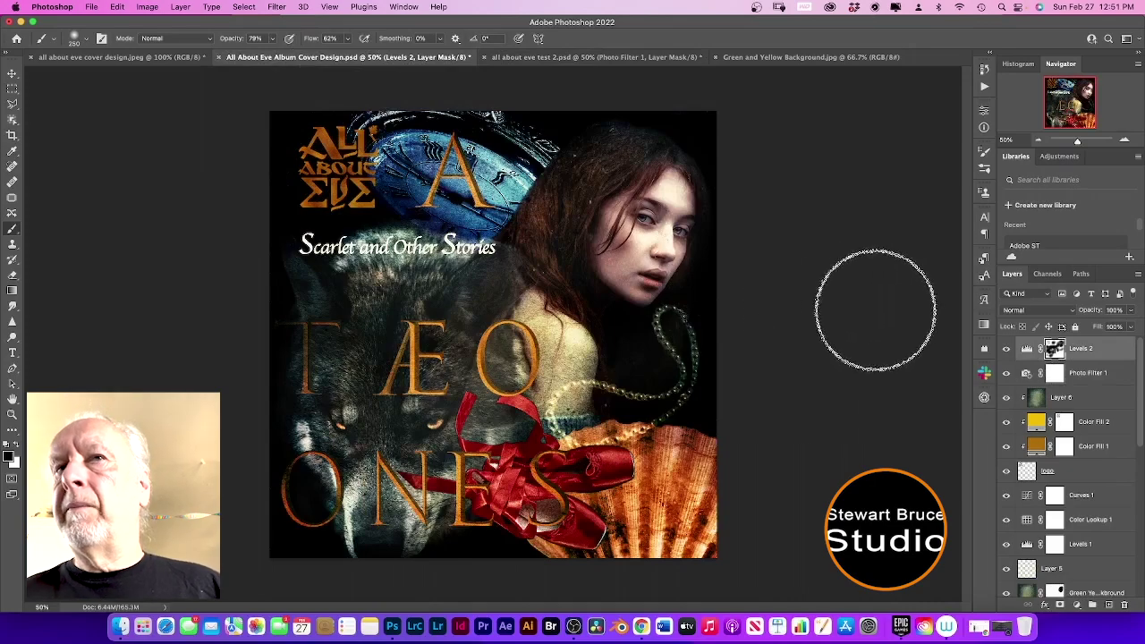
# - Scale the Lady layer's image to about 106% width and 104.5% height and shift it slightly up and to the left
pyautogui.scroll(-5, 1040, 547)
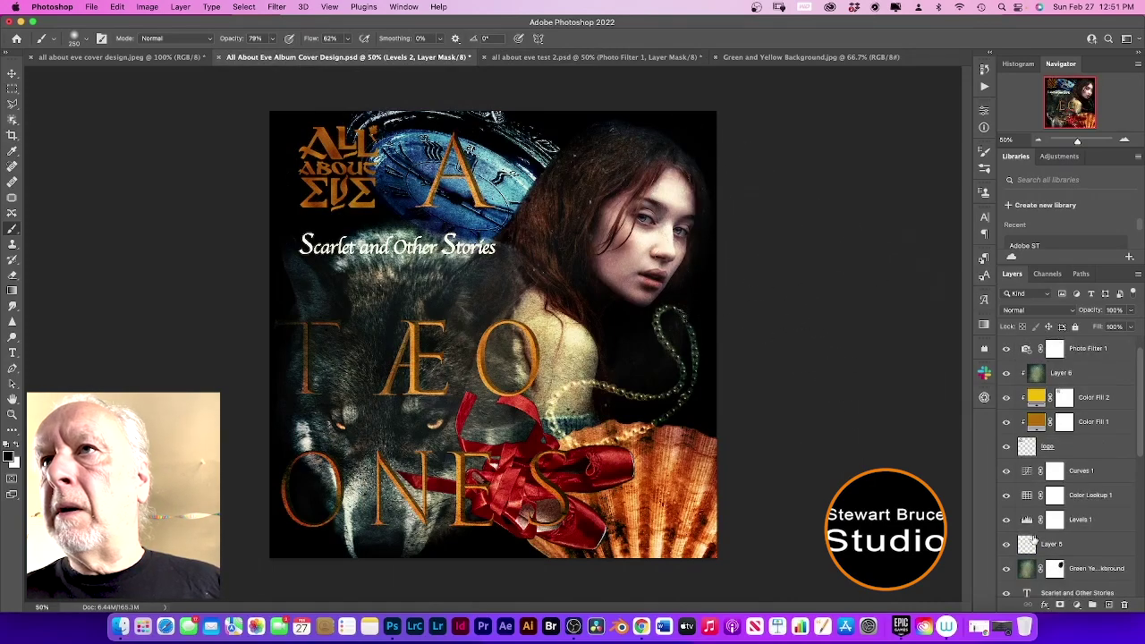
pyautogui.scroll(-5, 1033, 535)
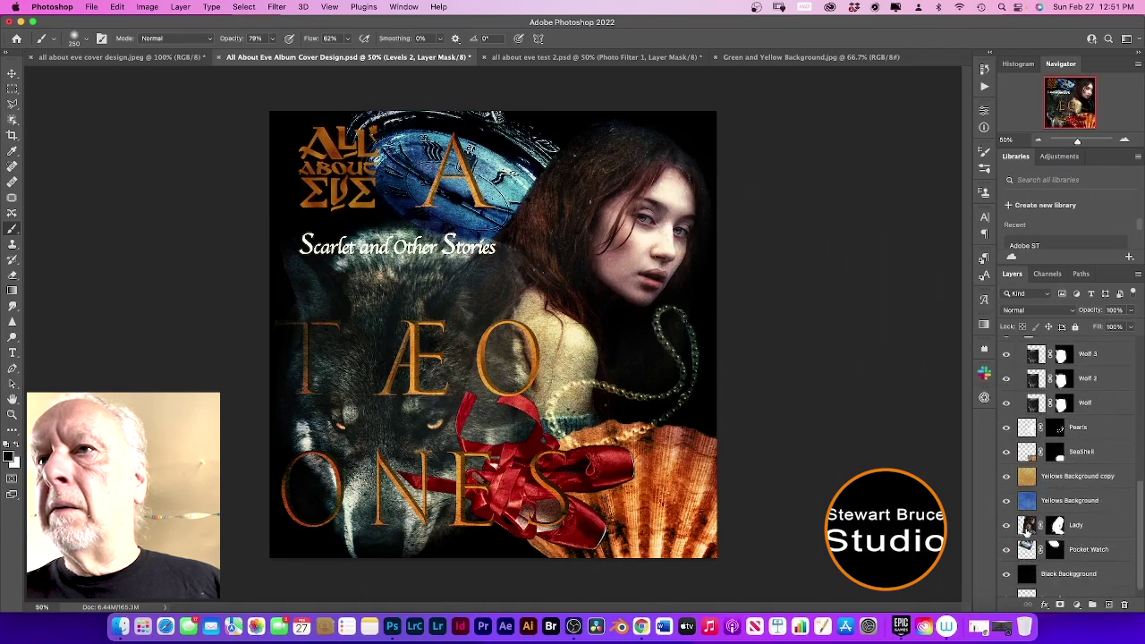
pyautogui.click(1030, 527)
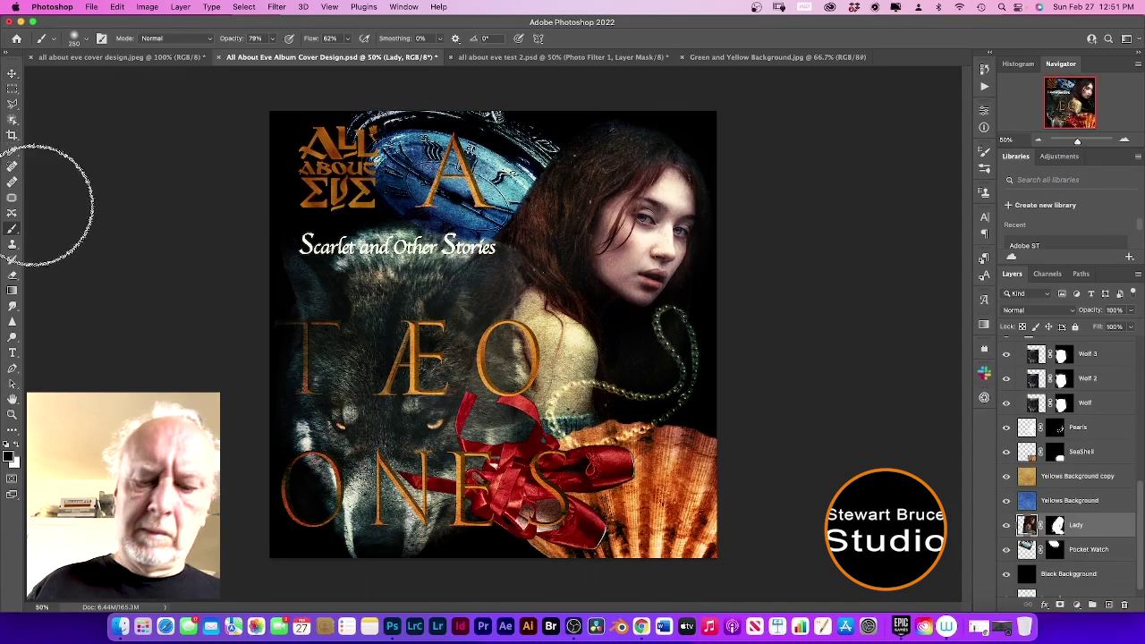
pyautogui.press('super+t')
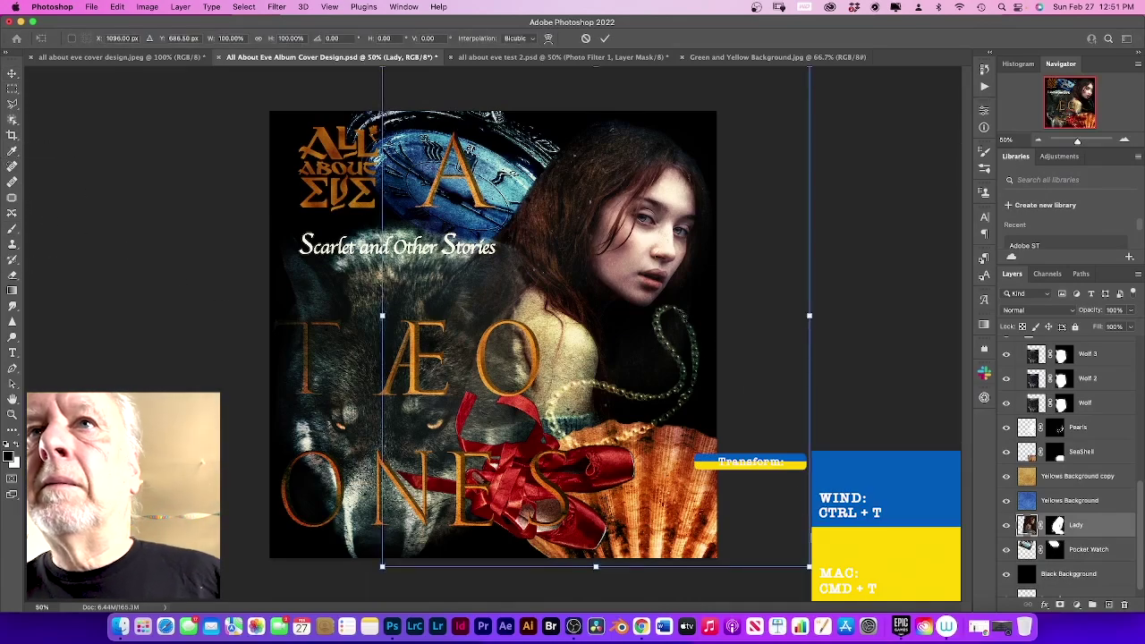
pyautogui.moveTo(808, 566); pyautogui.dragTo(836, 590)
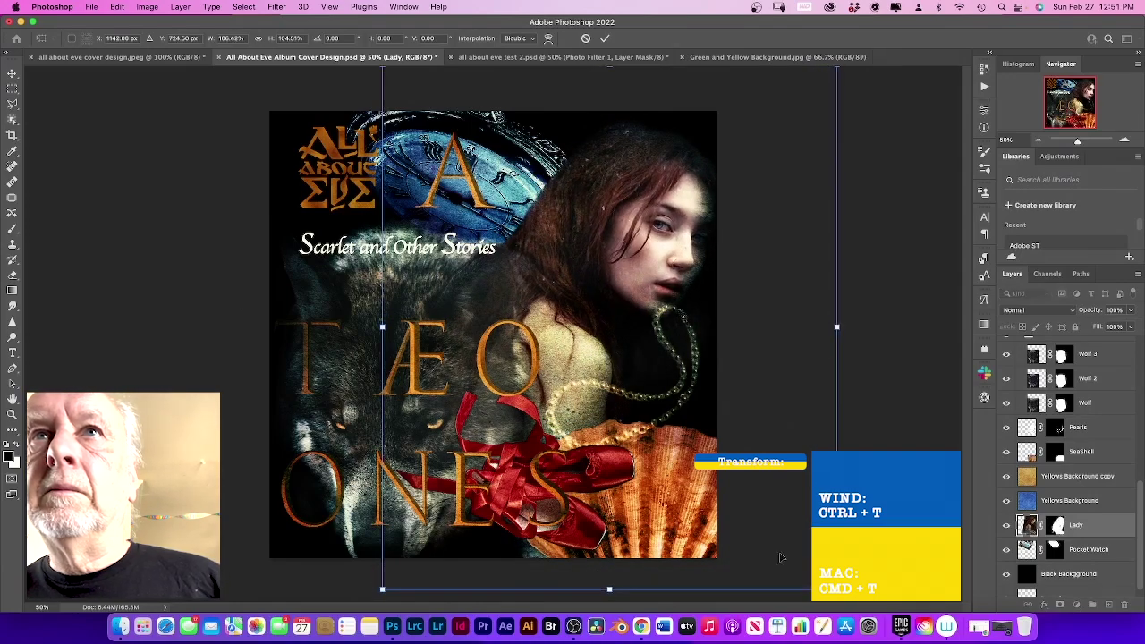
pyautogui.moveTo(615, 278); pyautogui.dragTo(608, 256)
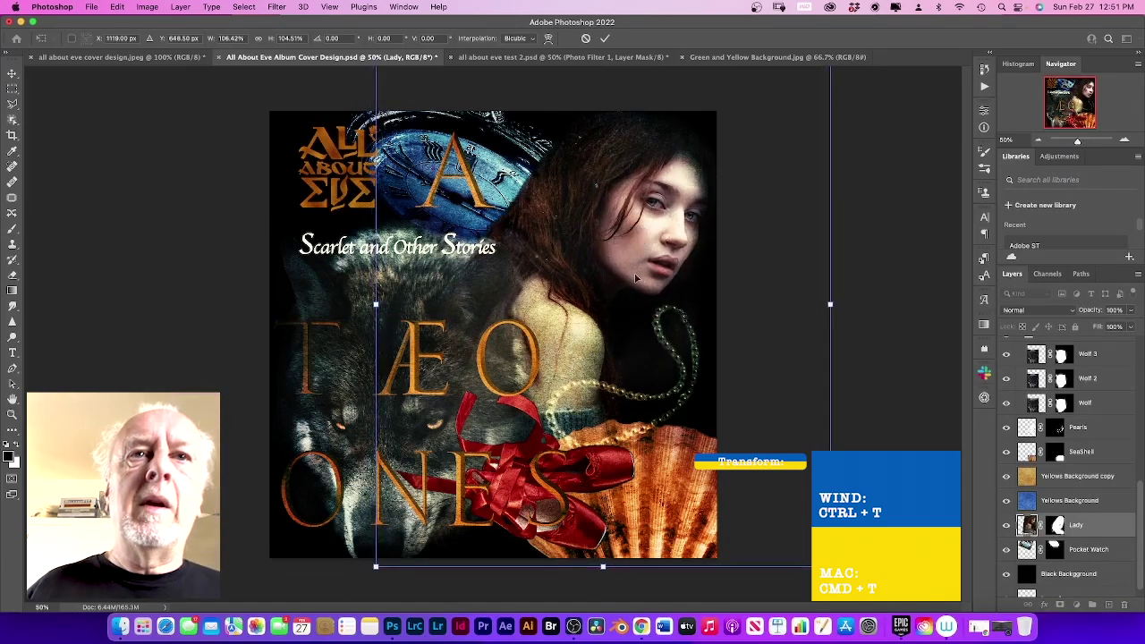
pyautogui.click(605, 40)
# - Target the Lady layer's mask with the Brush tool and reduce the brush size to 100 px
pyautogui.press('b')
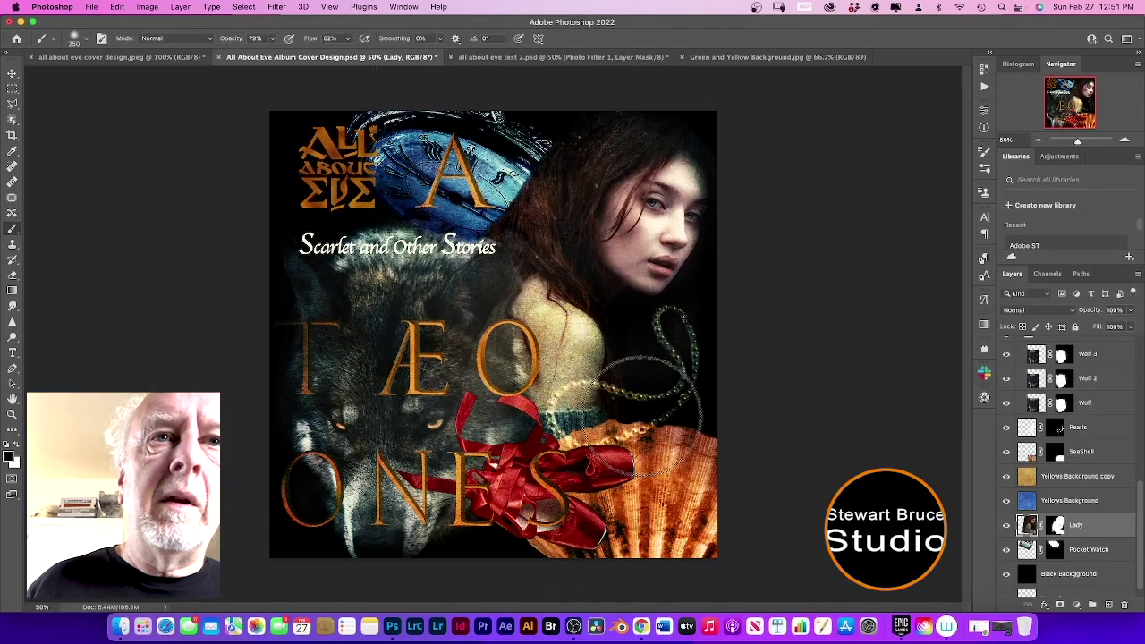
pyautogui.click(1058, 525)
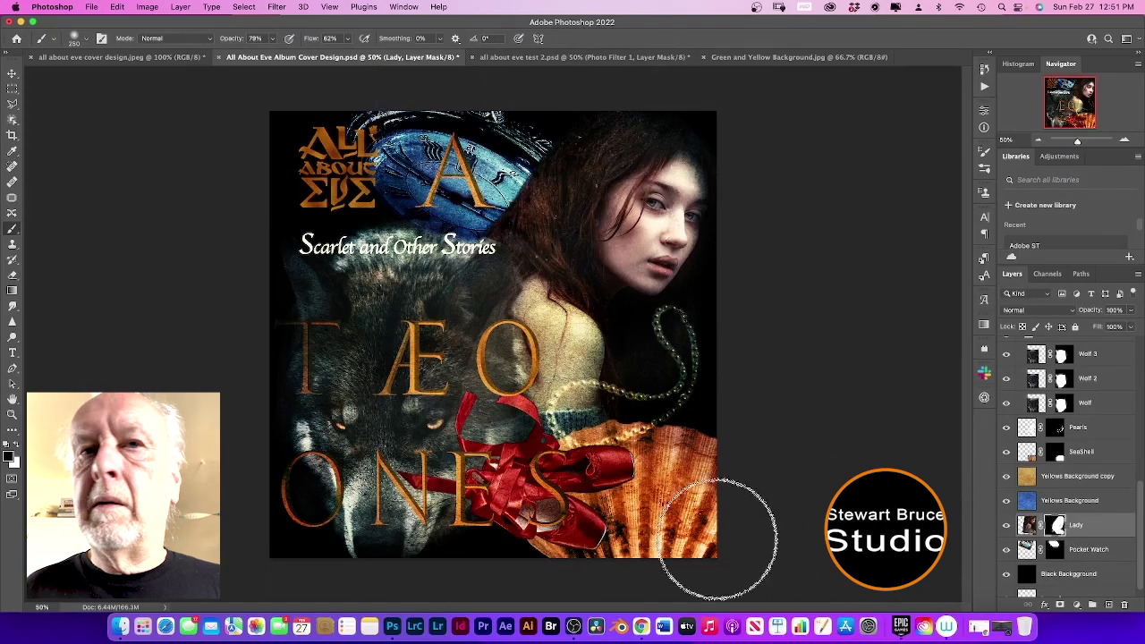
pyautogui.press('[')
pyautogui.press('[')
pyautogui.press('[')
pyautogui.press('[')
pyautogui.press('[')
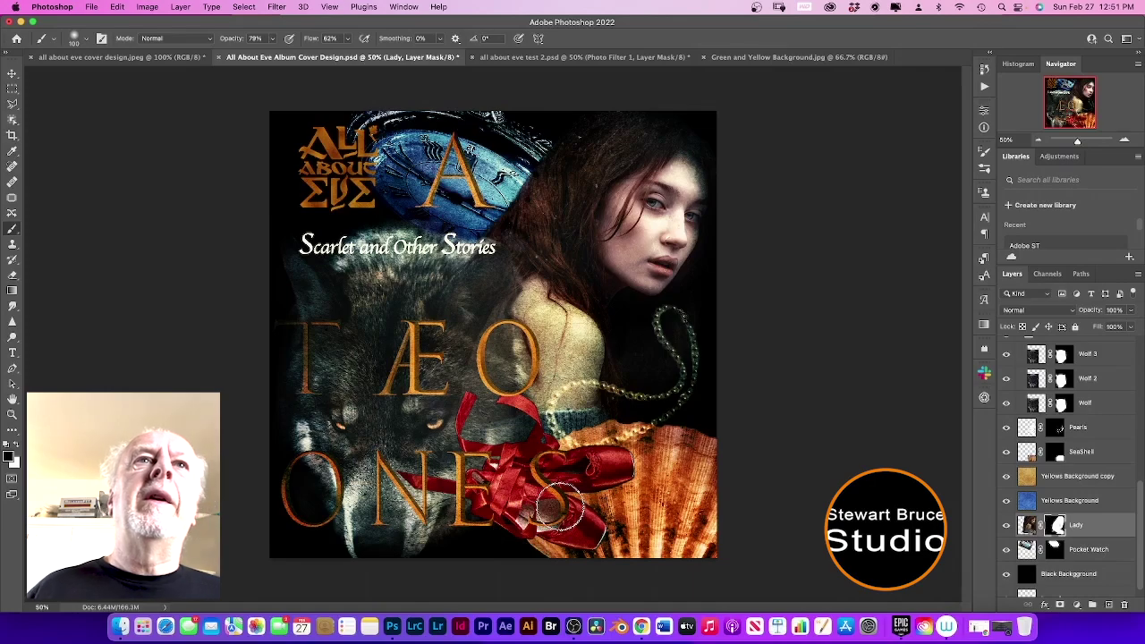
# - Rename the empty Layer 5 below the Trajan Color group as Snow
pyautogui.scroll(3, 1114, 497)
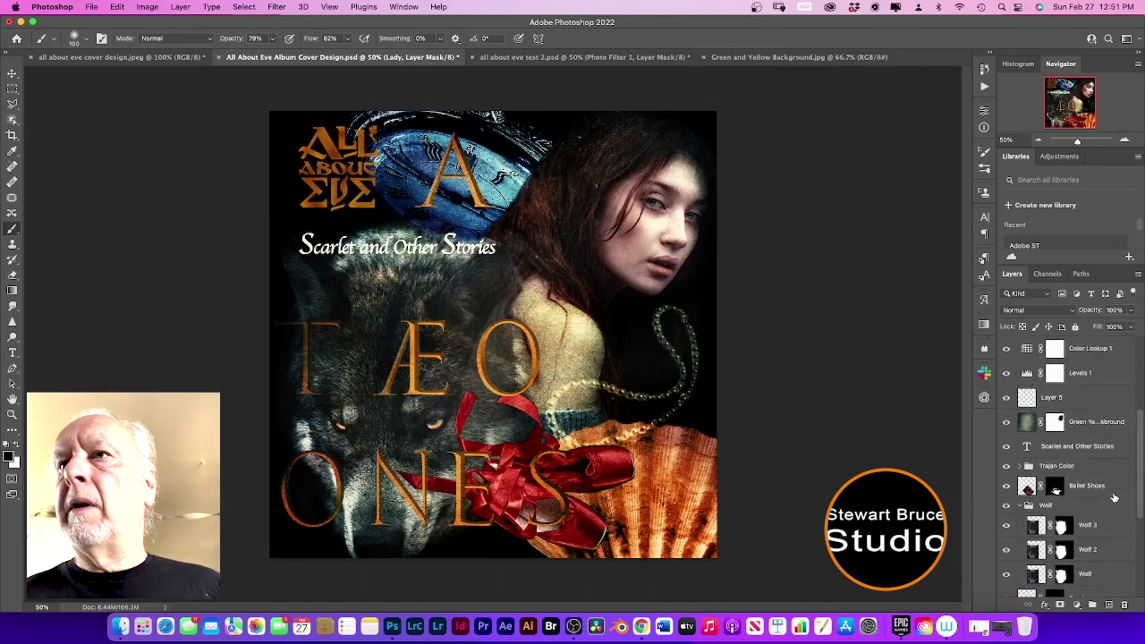
pyautogui.scroll(3, 1114, 497)
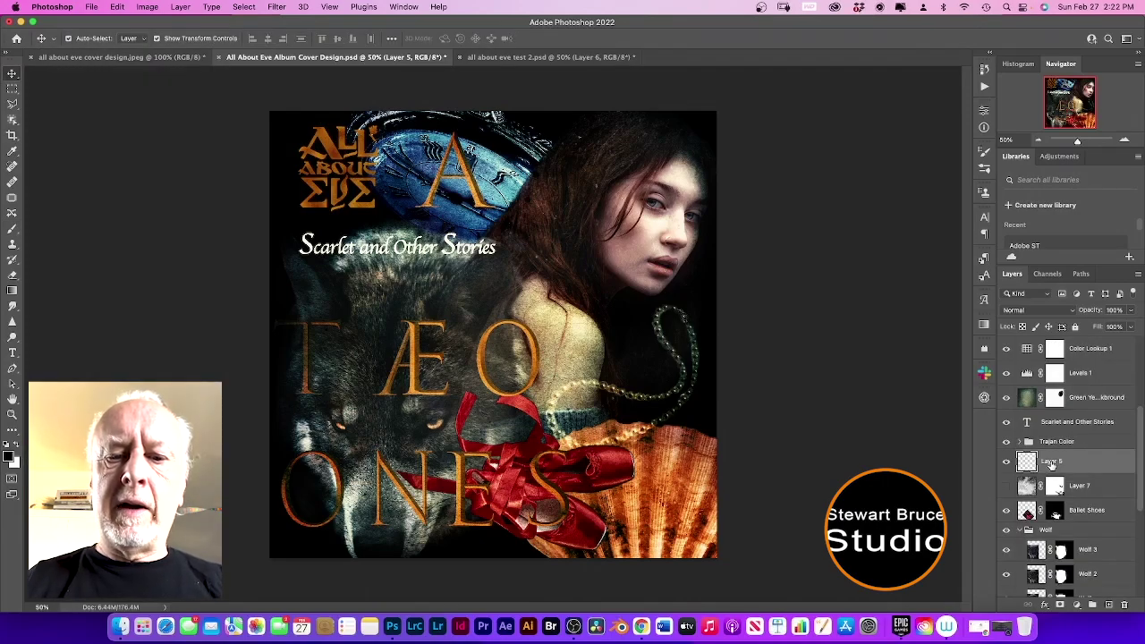
pyautogui.doubleClick(1052, 461)
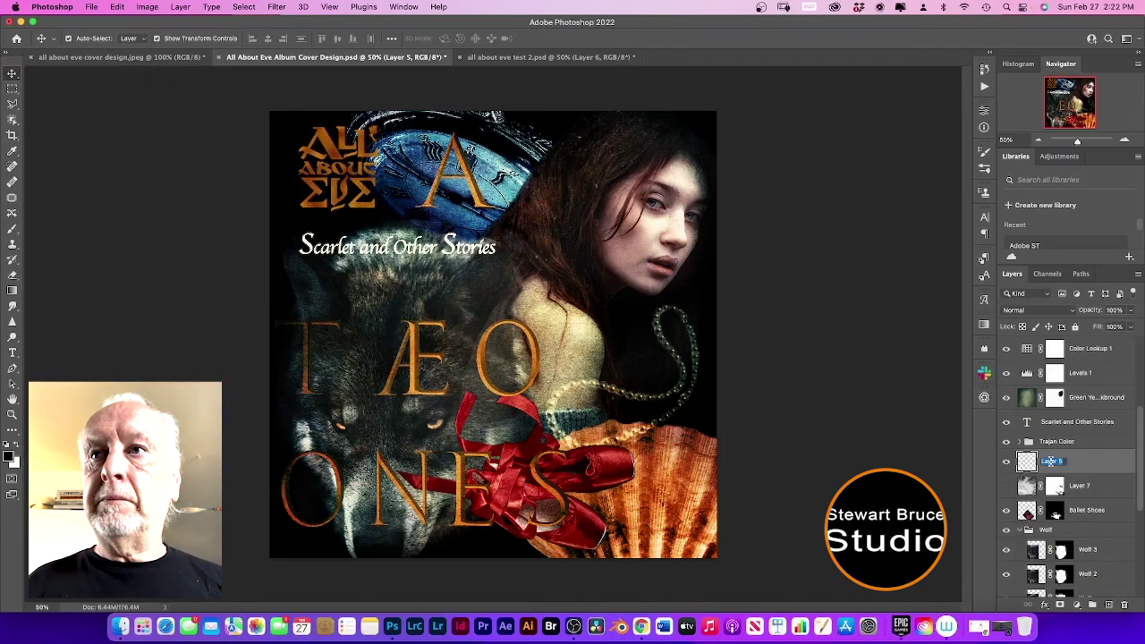
pyautogui.write('Snow')
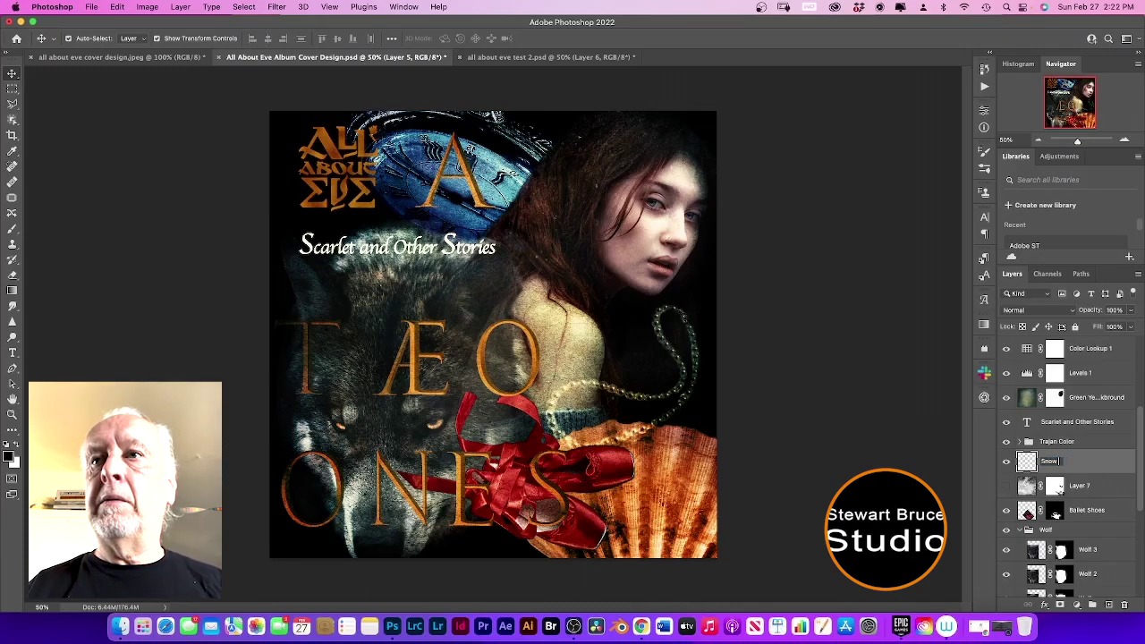
pyautogui.click(1111, 463)
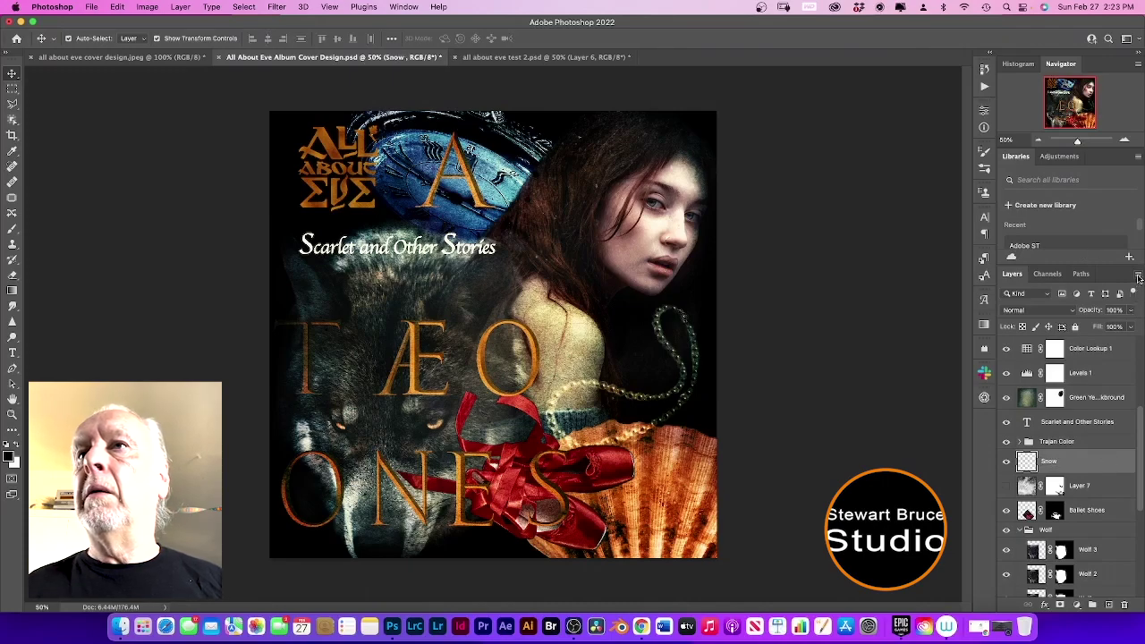
# - Hide the Trajan Color group, the Scarlet and Other Stories text and the remaining layers above Snow
pyautogui.scroll(-3, 1007, 366)
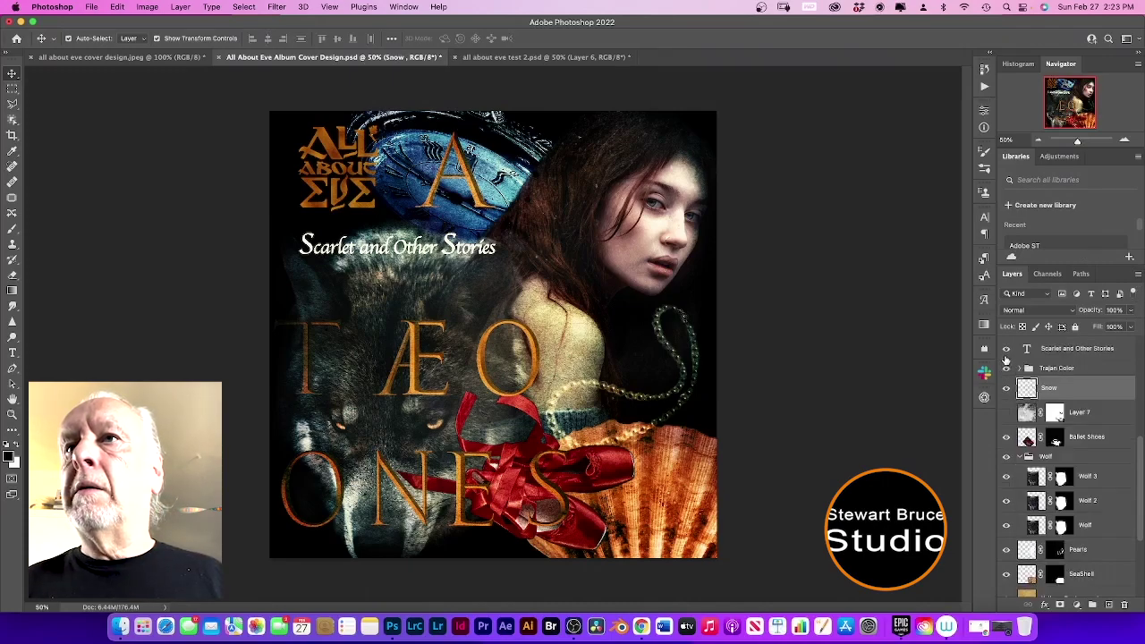
pyautogui.click(1006, 368)
pyautogui.click(1006, 349)
pyautogui.scroll(3, 1020, 367)
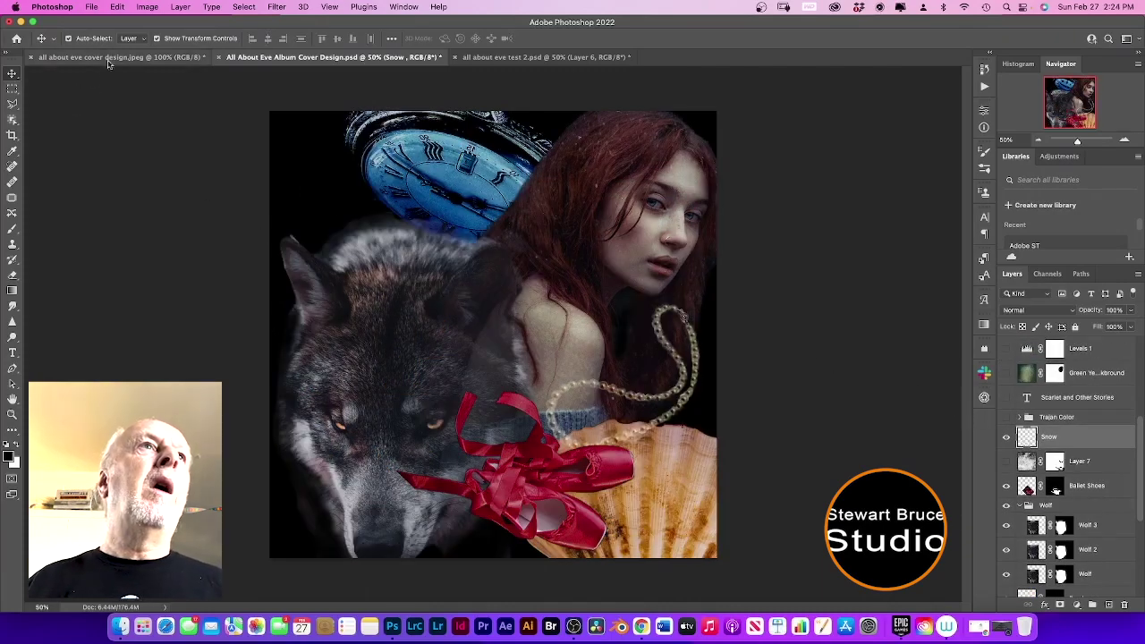
# - Fill the Snow layer with the white background colour in Normal mode at 100% opacity
pyautogui.click(119, 7)
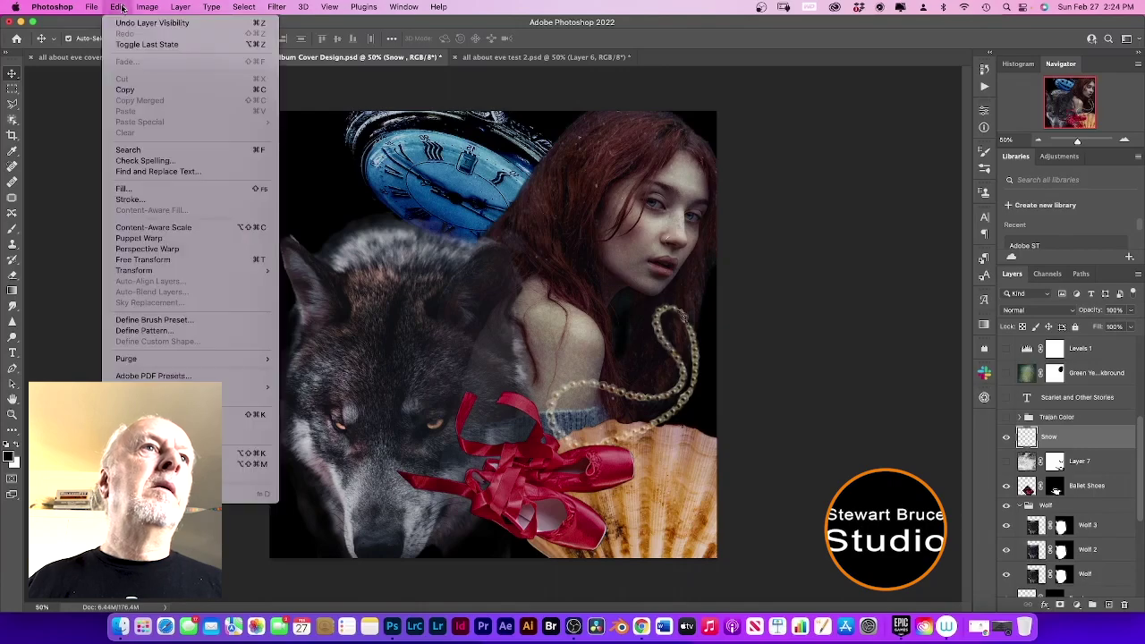
pyautogui.click(157, 189)
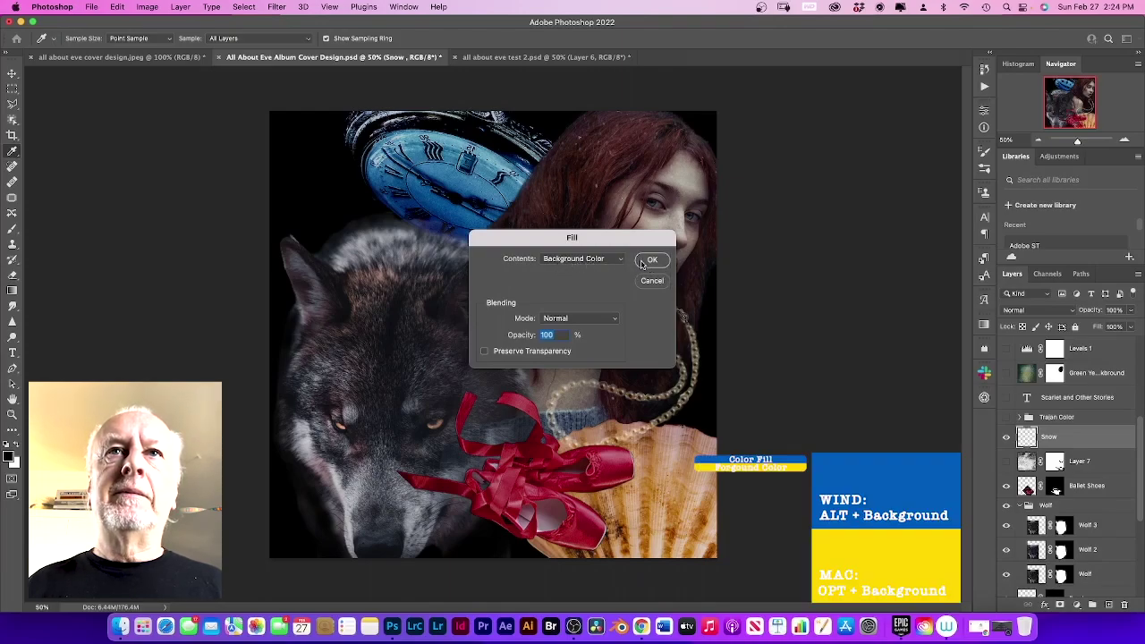
pyautogui.click(651, 259)
pyautogui.press('v')
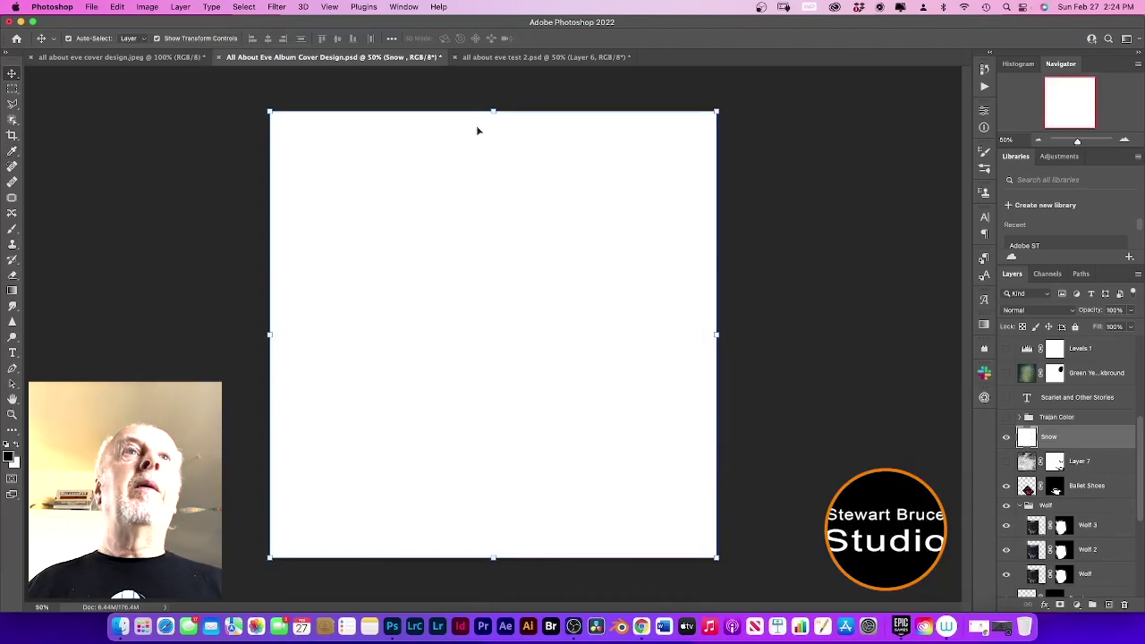
# - Add monochromatic Gaussian noise at 100% to the Snow layer
pyautogui.click(273, 8)
pyautogui.moveTo(287, 150)
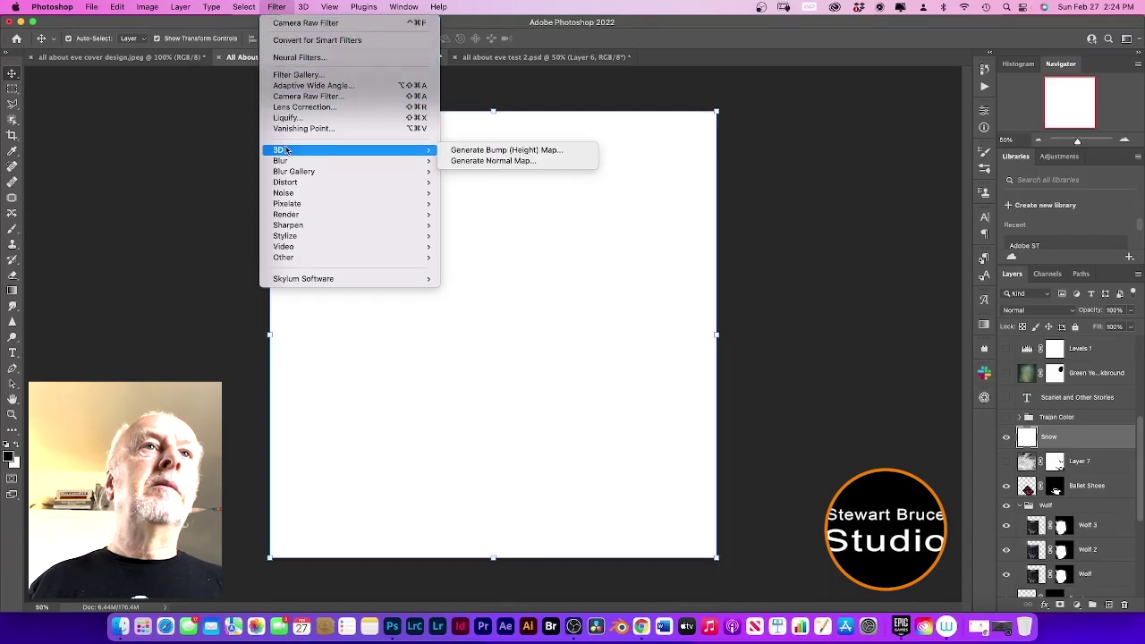
pyautogui.moveTo(302, 193)
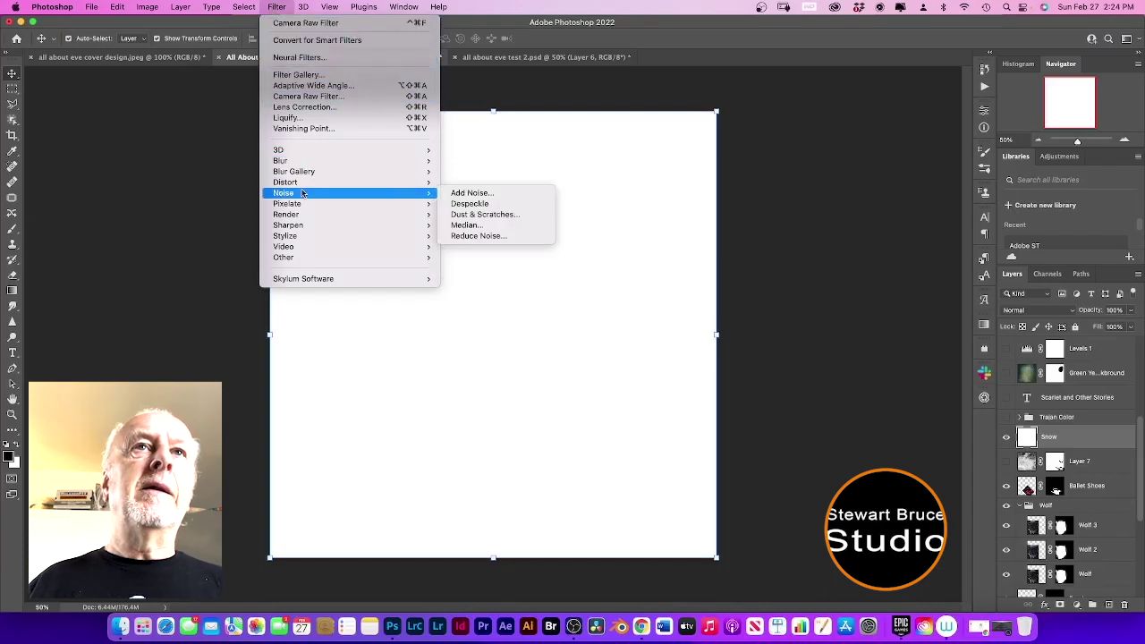
pyautogui.click(465, 193)
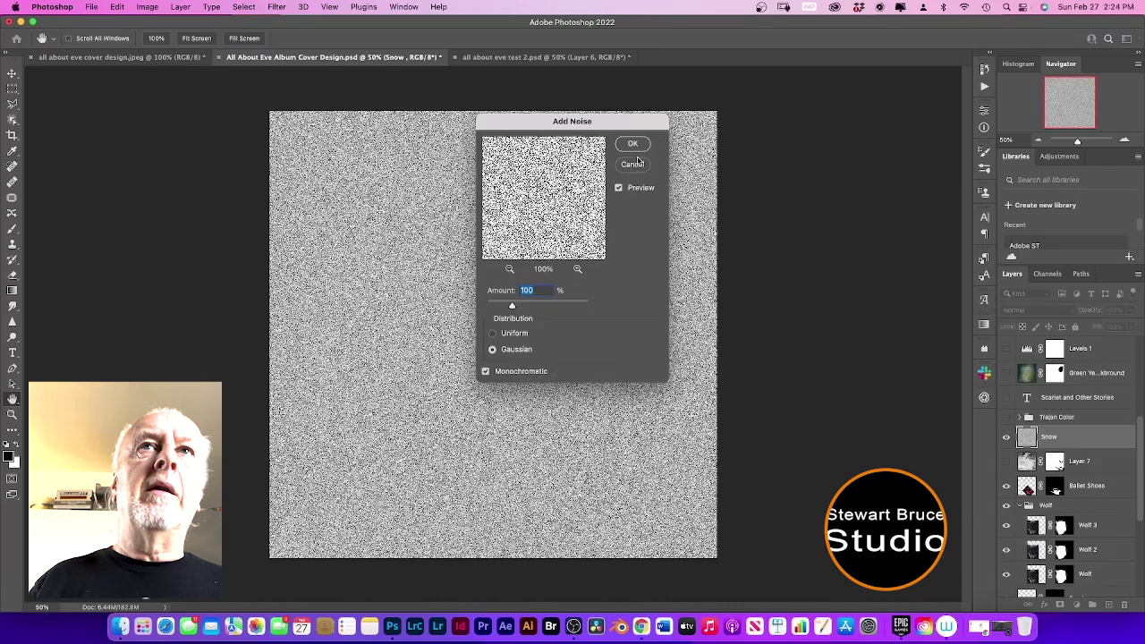
pyautogui.click(632, 144)
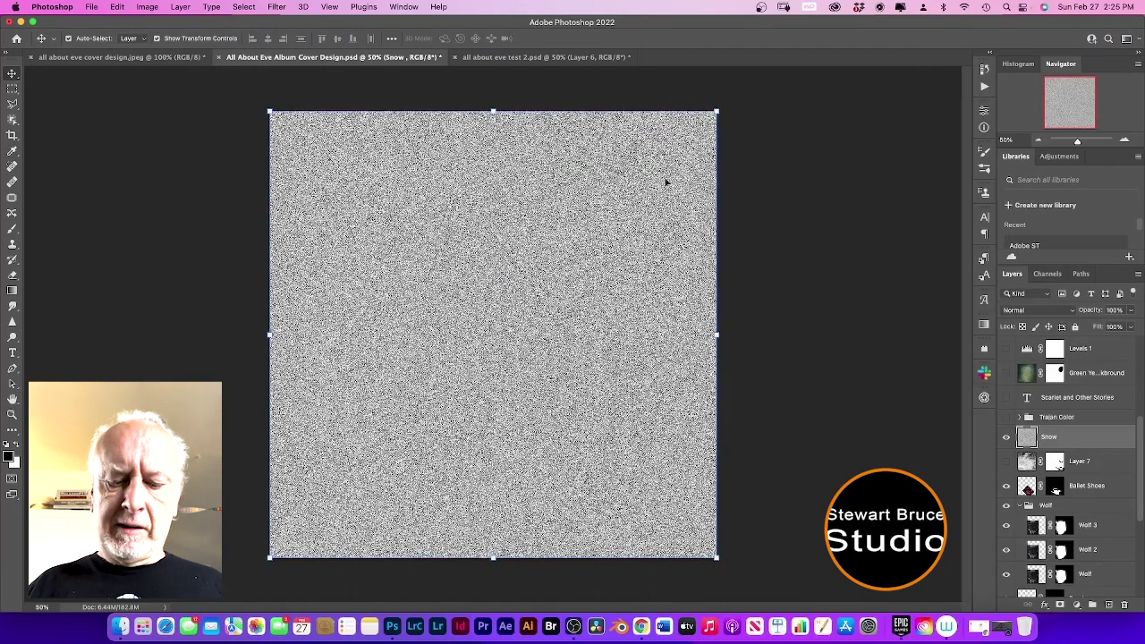
# - Apply Levels to the Snow layer with input levels 70, 0.12 and 255
pyautogui.press('super+l')
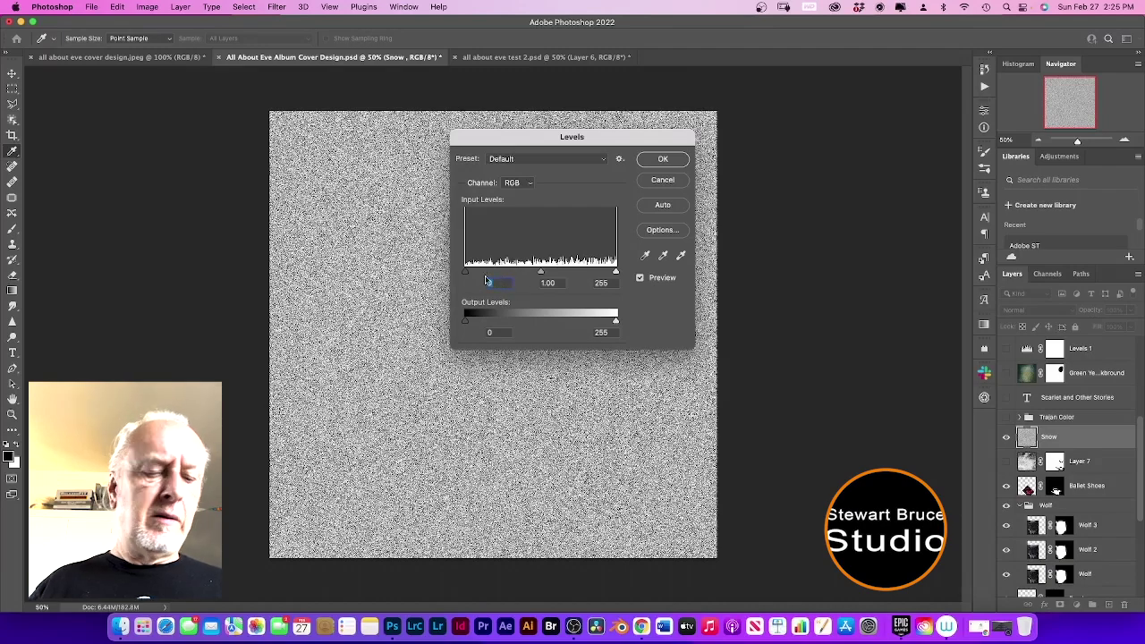
pyautogui.write('70')
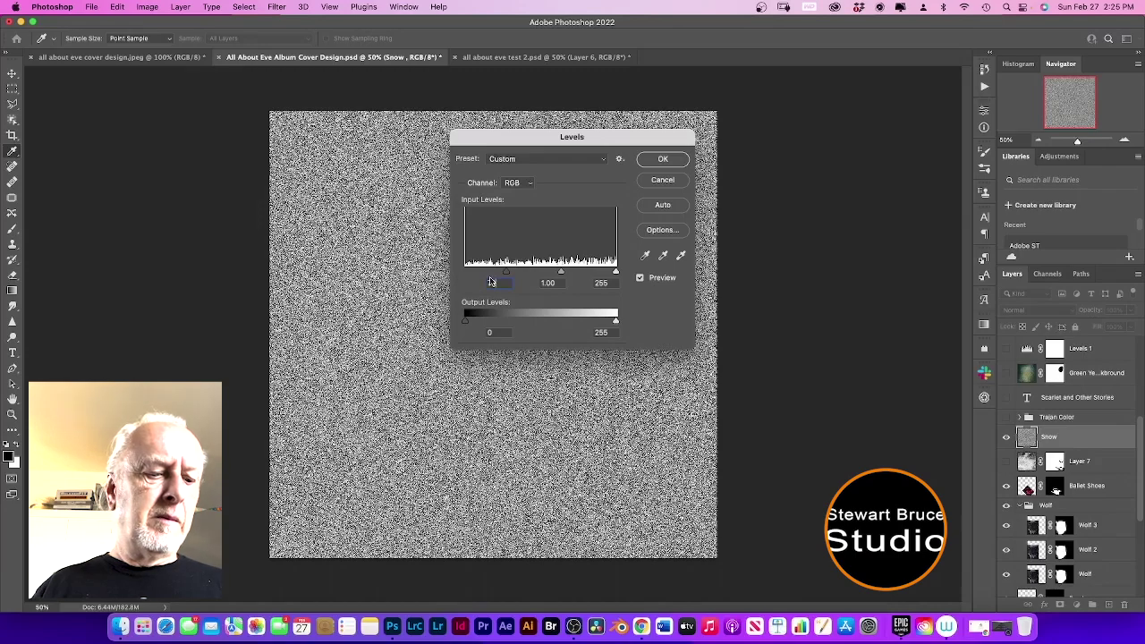
pyautogui.click(553, 283)
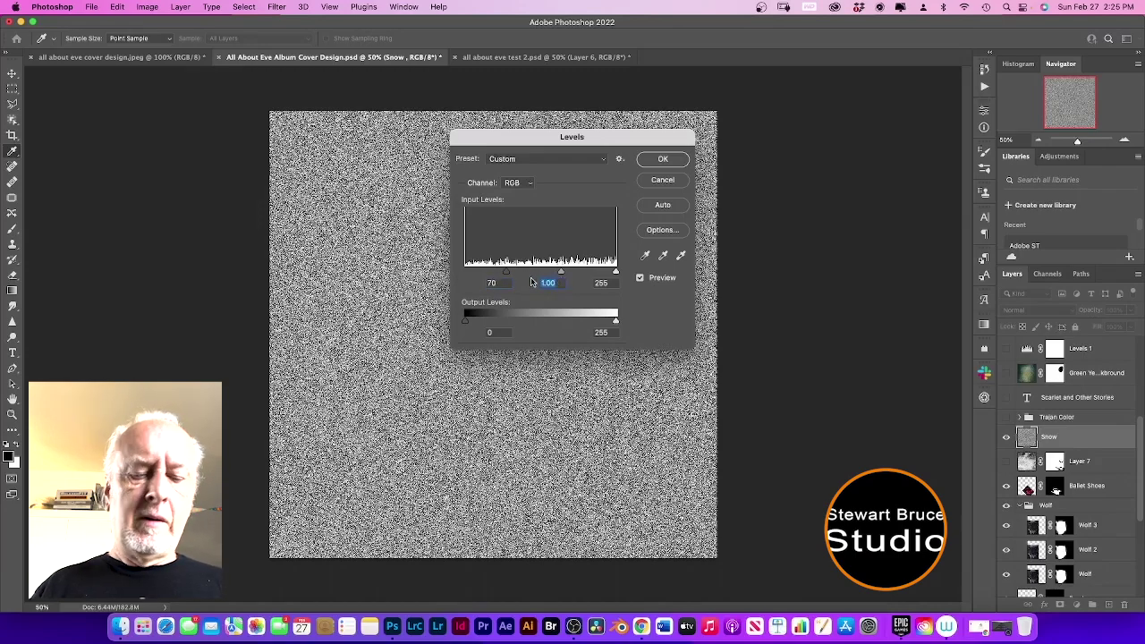
pyautogui.write('0')
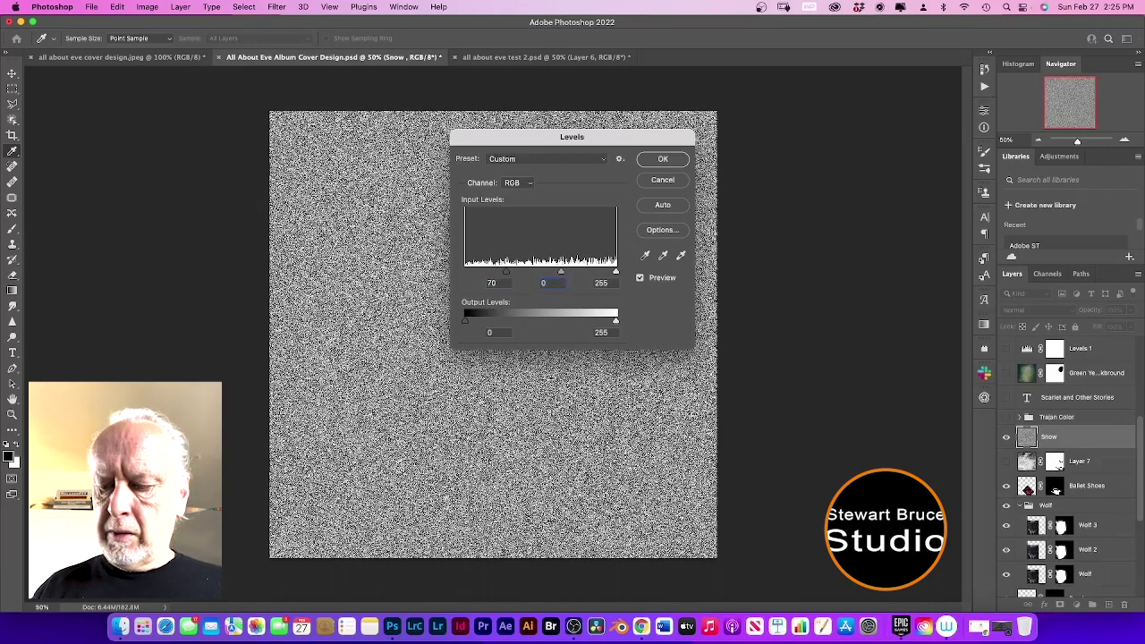
pyautogui.write('.12')
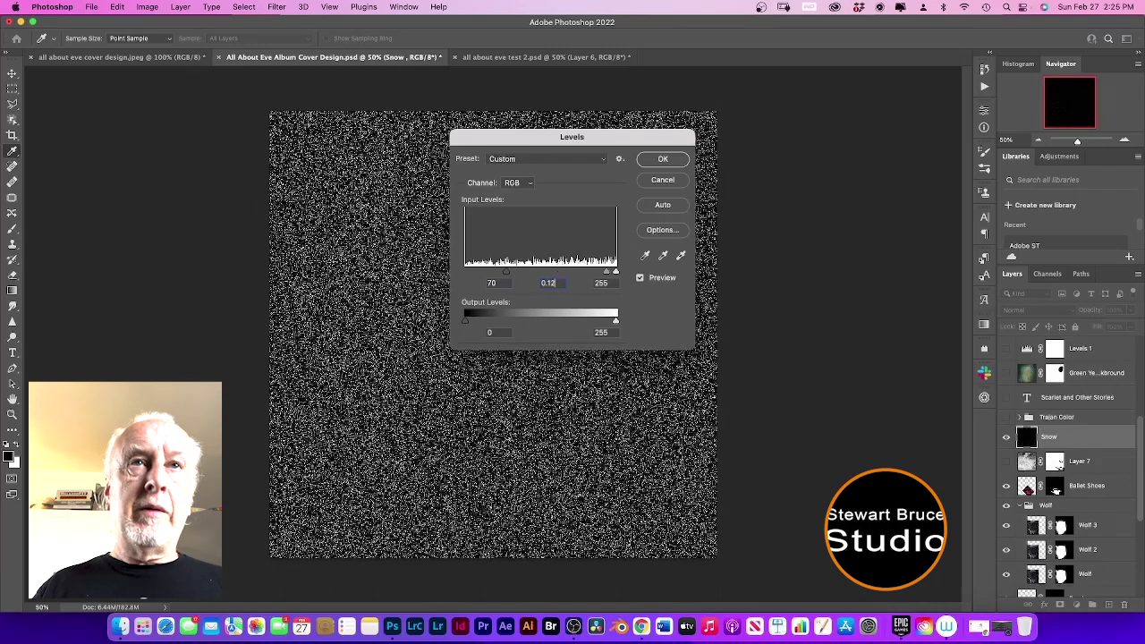
pyautogui.click(602, 284)
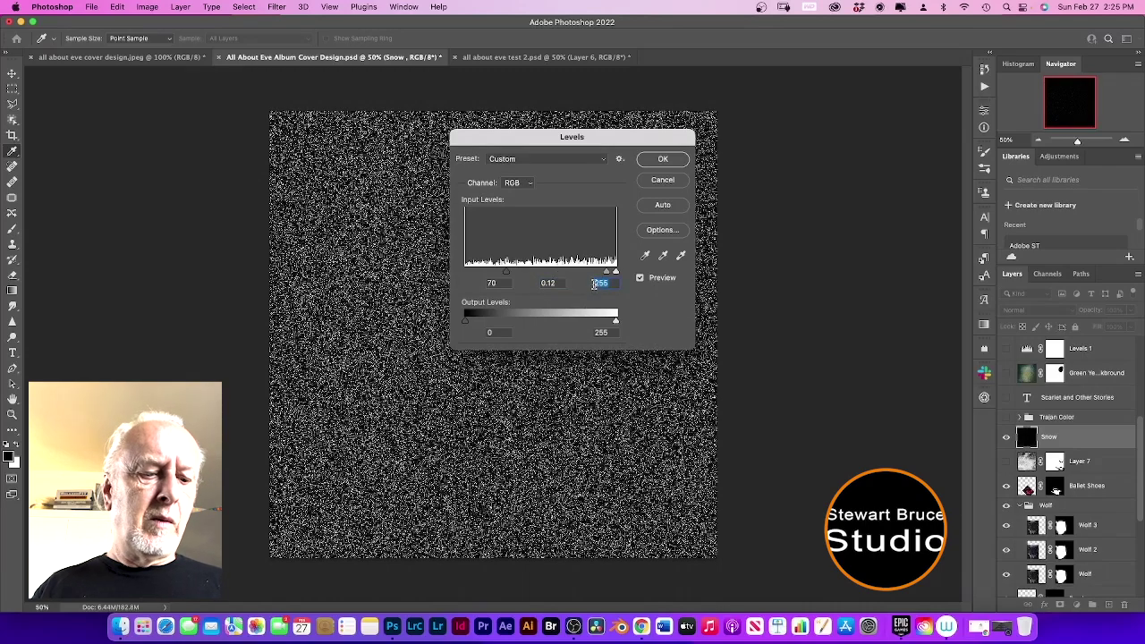
pyautogui.write('2')
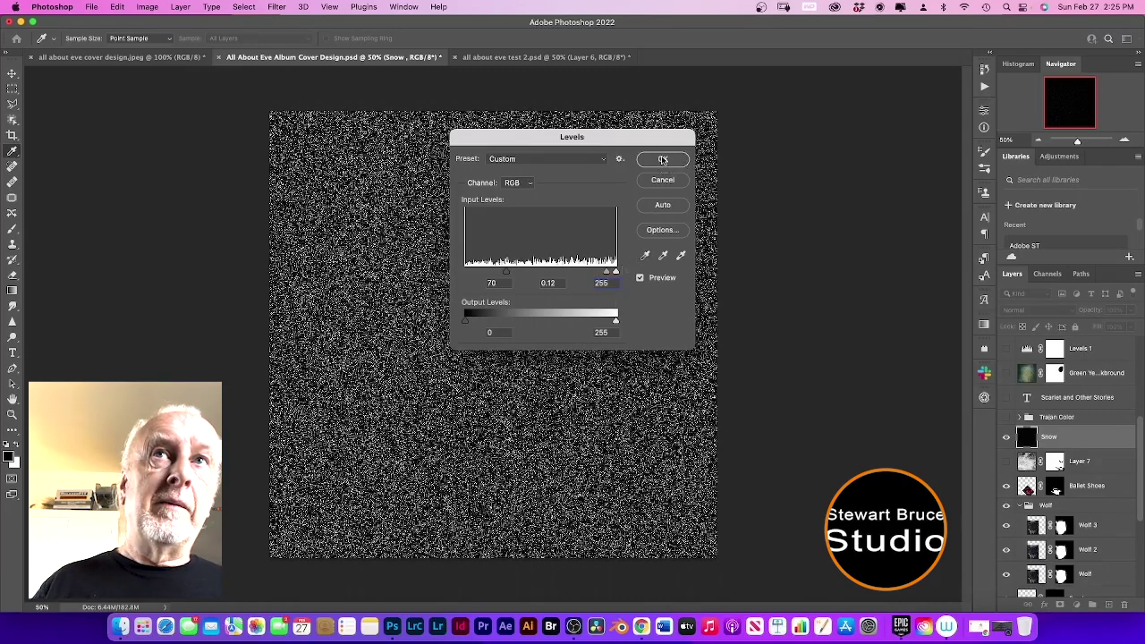
pyautogui.click(663, 160)
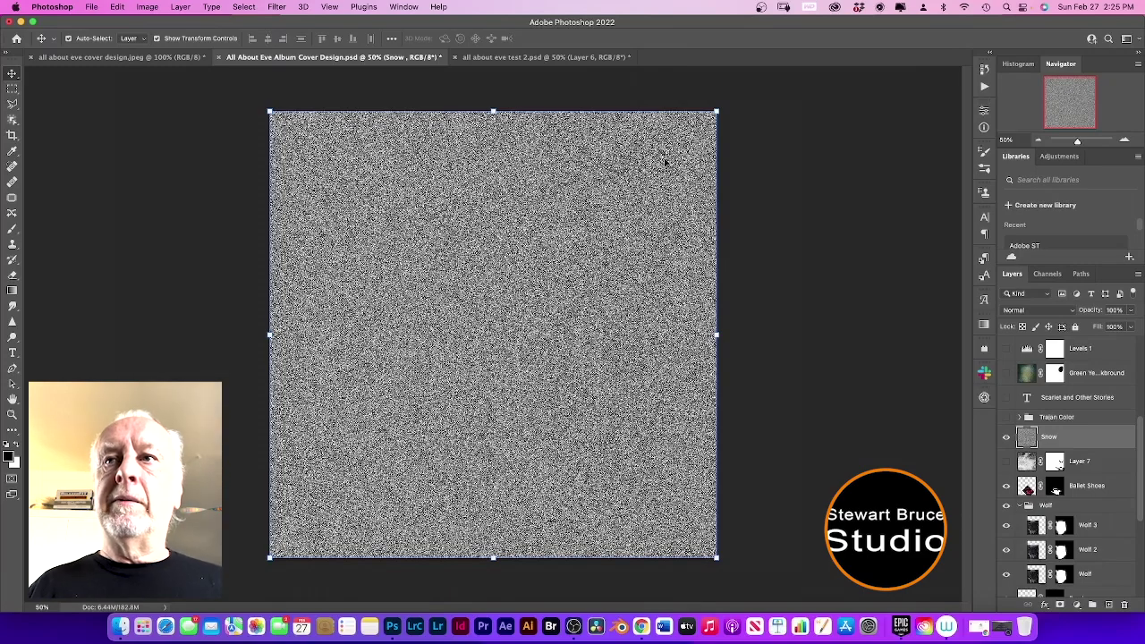
# - Apply the Torn Edges sketch filter to the Snow layer with Image Balance 33, Smoothness 13 and Contrast 20
pyautogui.click(276, 7)
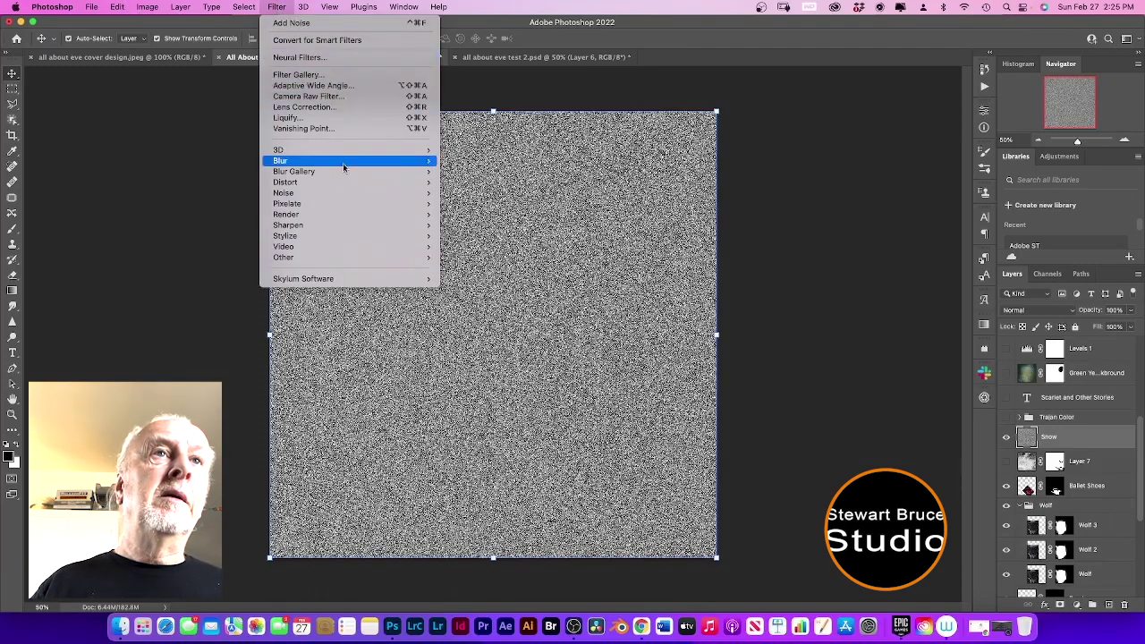
pyautogui.moveTo(345, 176)
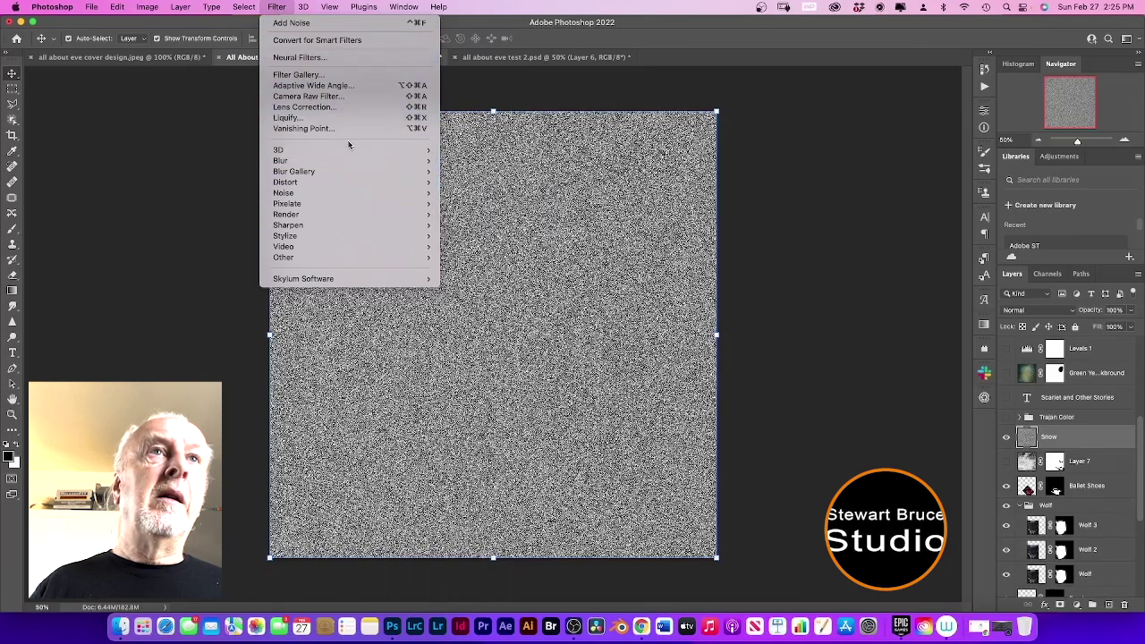
pyautogui.click(349, 77)
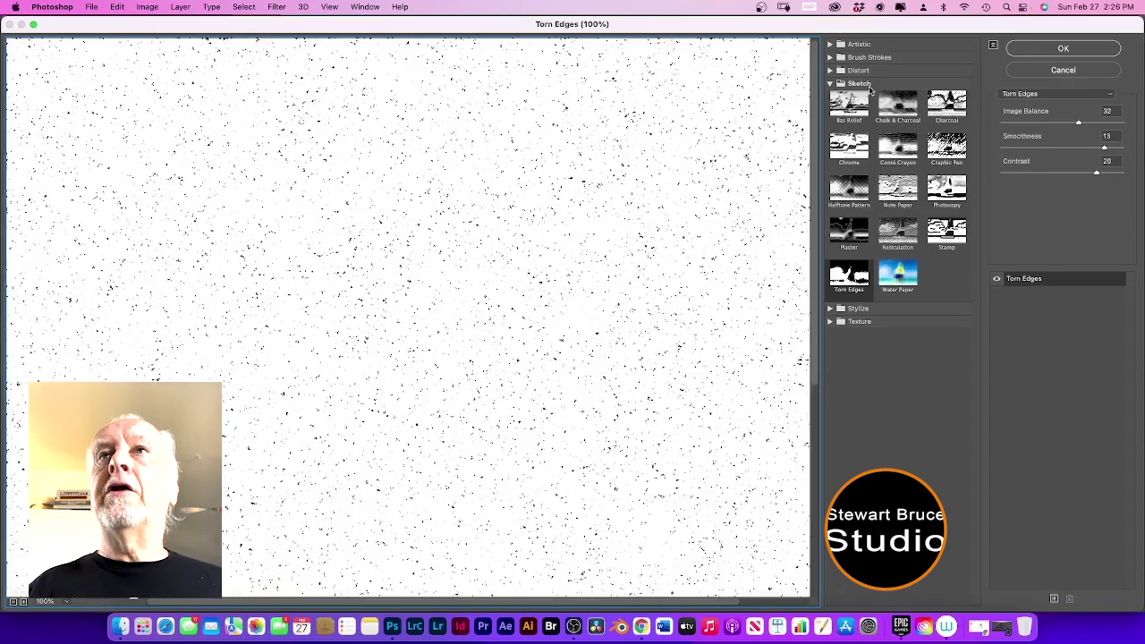
pyautogui.click(845, 275)
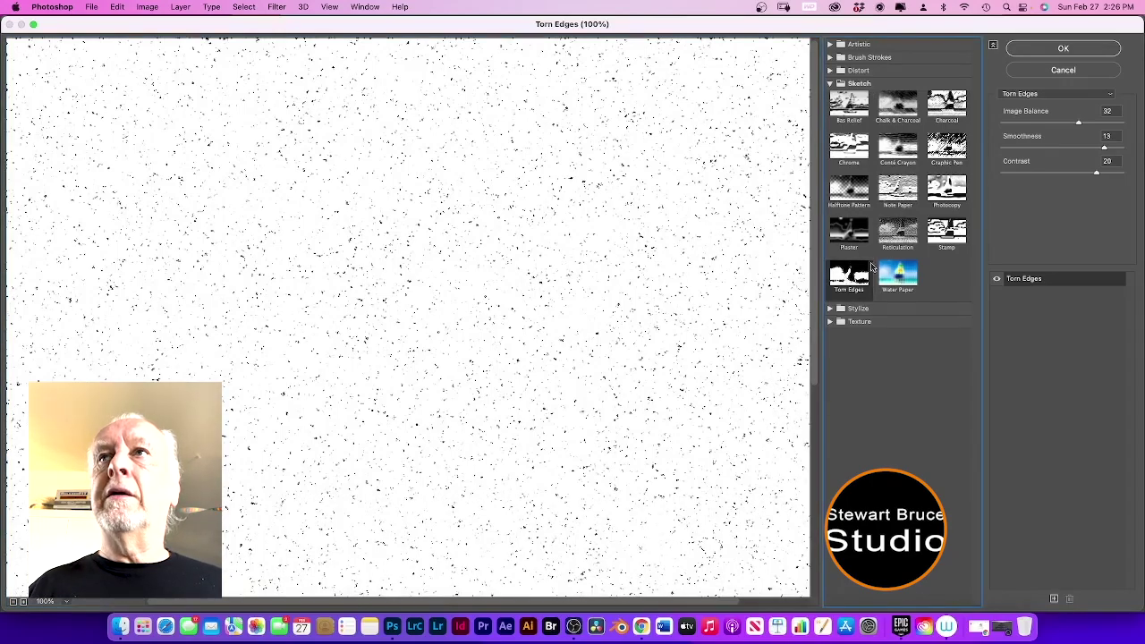
pyautogui.click(1110, 111)
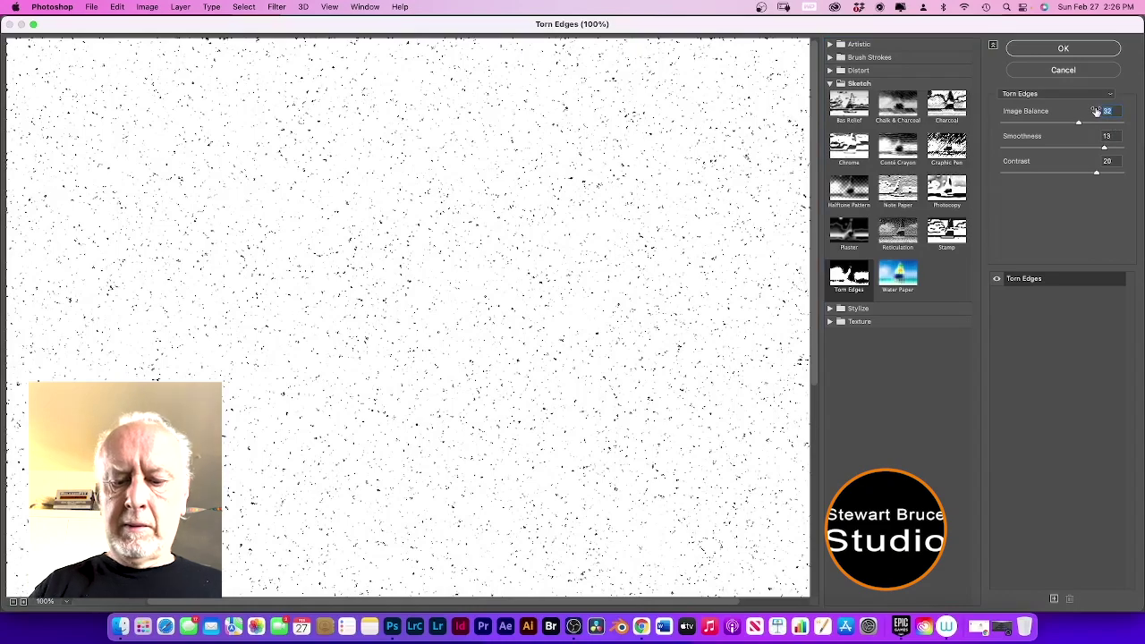
pyautogui.write('30')
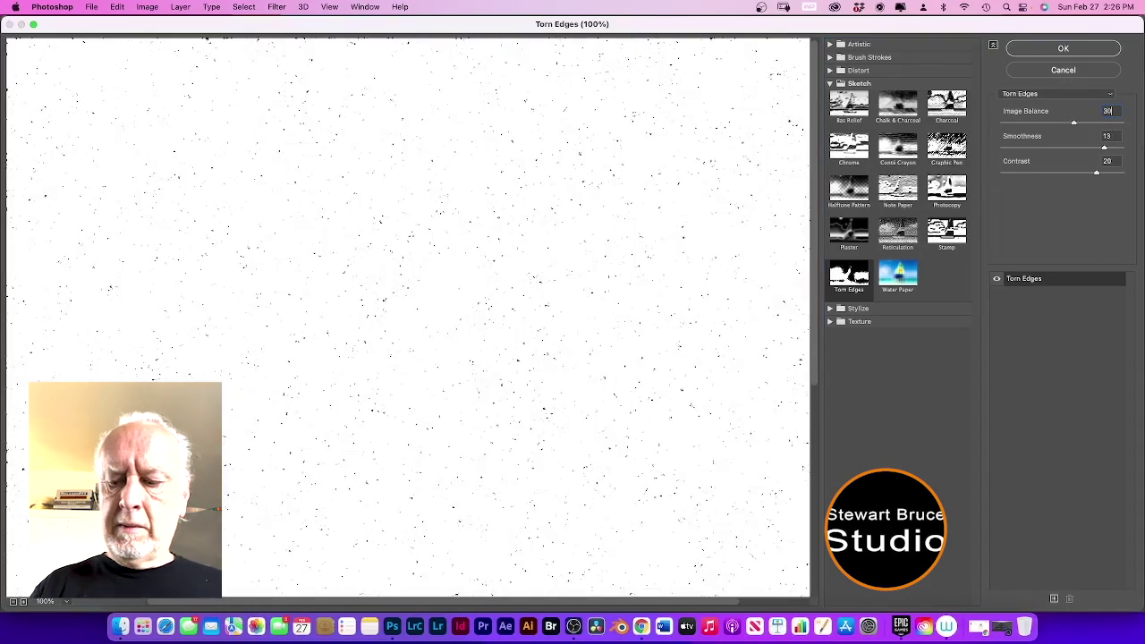
pyautogui.click(1076, 124)
pyautogui.moveTo(1078, 124); pyautogui.dragTo(1084, 124)
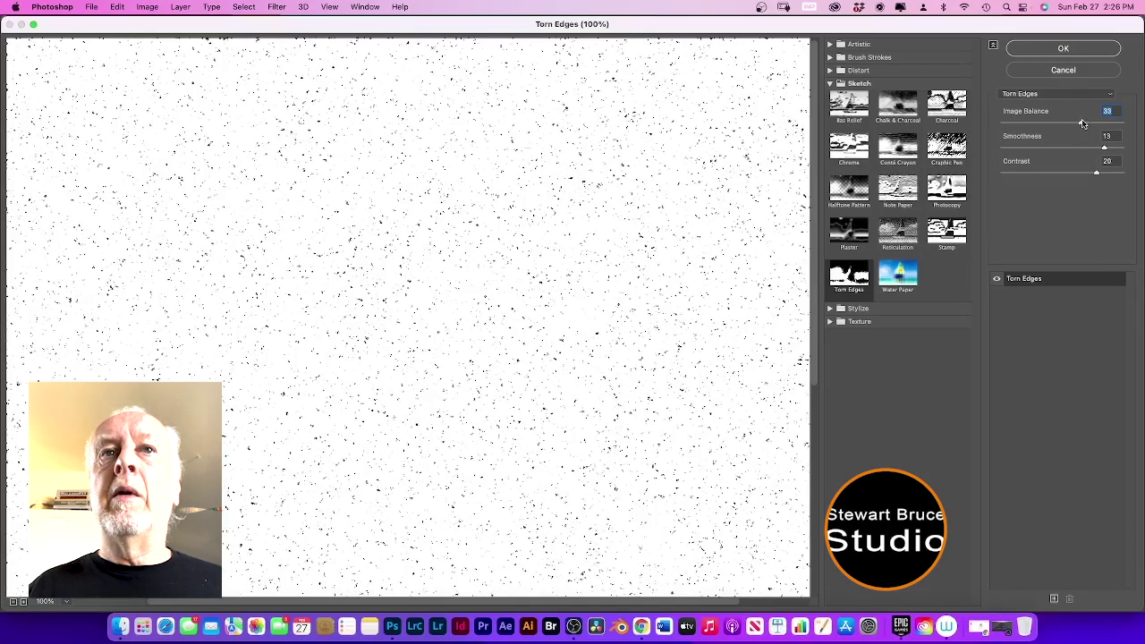
pyautogui.click(1062, 49)
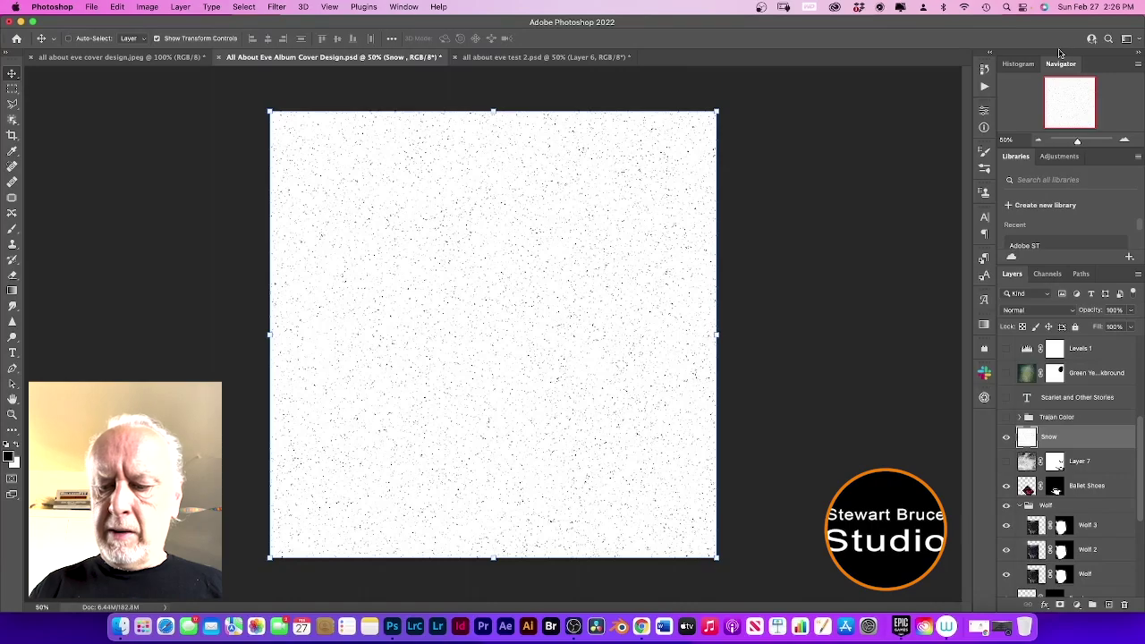
# - Invert the Snow layer's colours and set its blend mode to Screen
pyautogui.press('super+i')
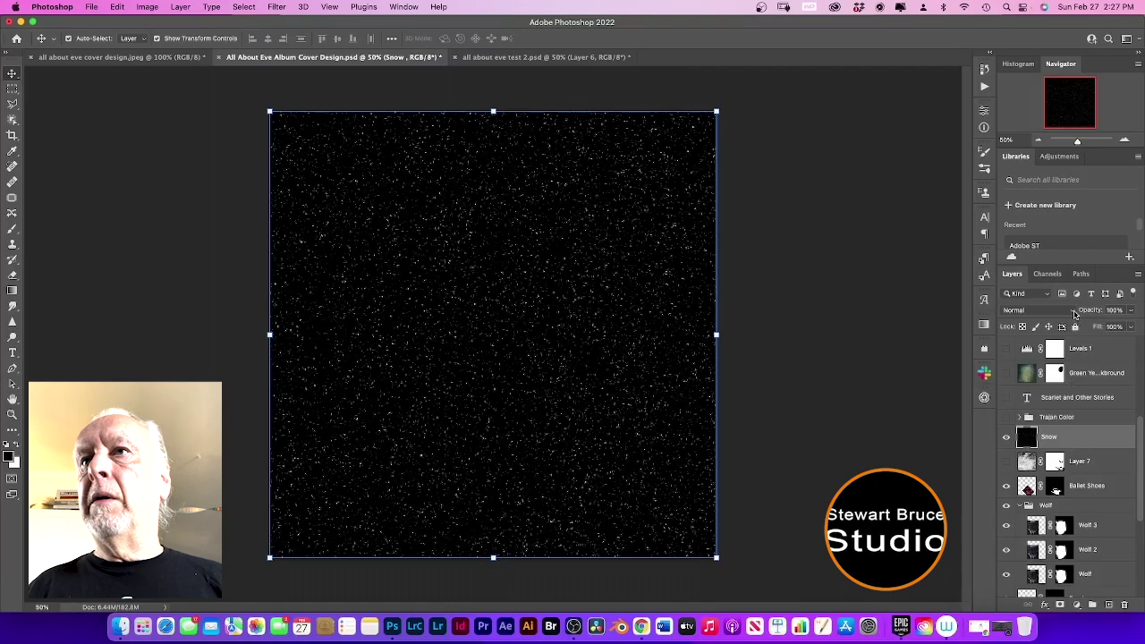
pyautogui.click(1074, 311)
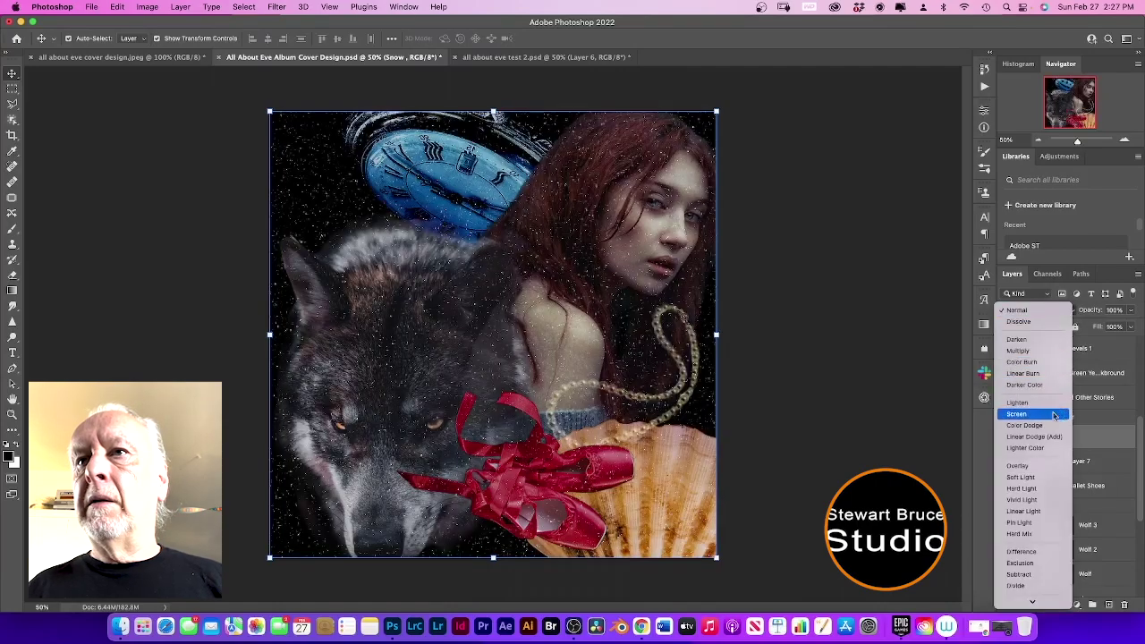
pyautogui.click(1053, 417)
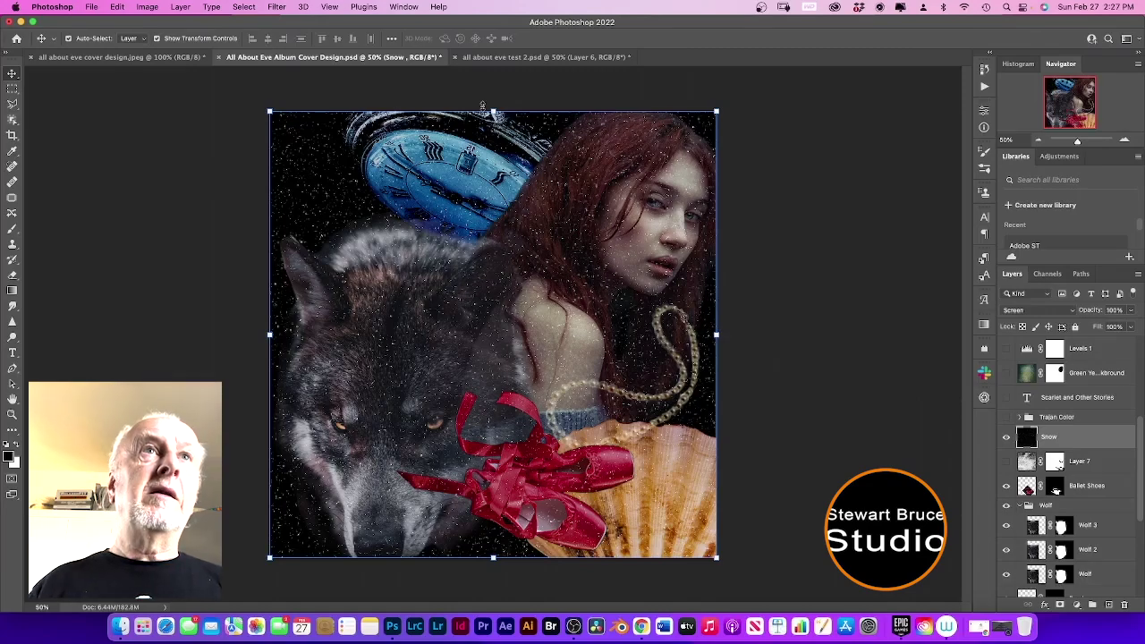
# - Apply a Gaussian Blur with a 0.5 pixel radius to the Snow layer
pyautogui.click(275, 7)
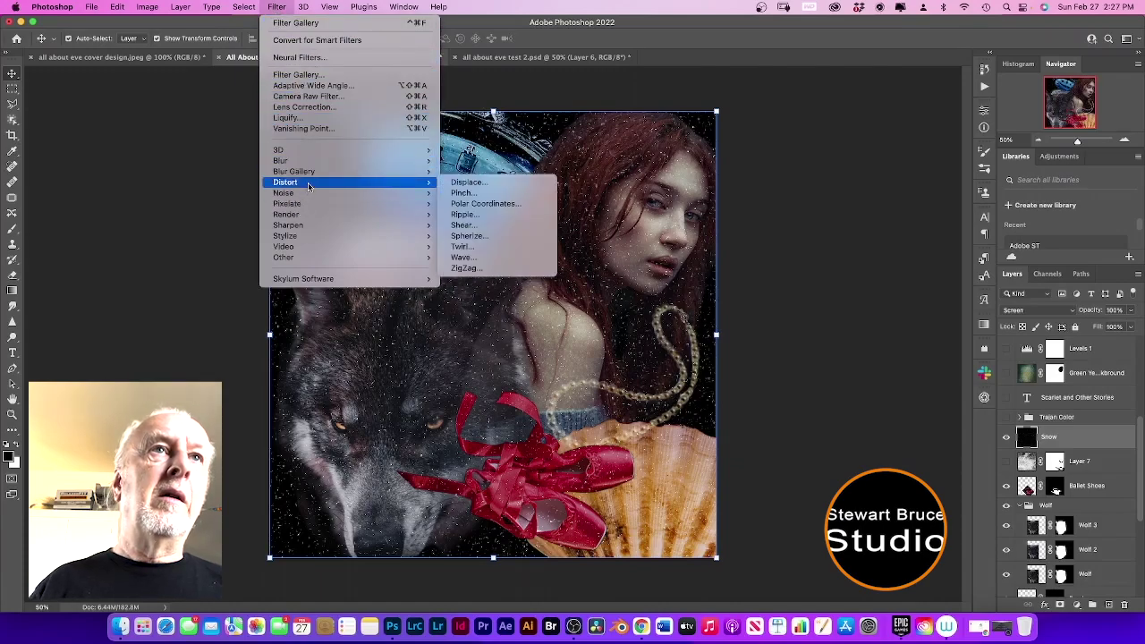
pyautogui.moveTo(313, 164)
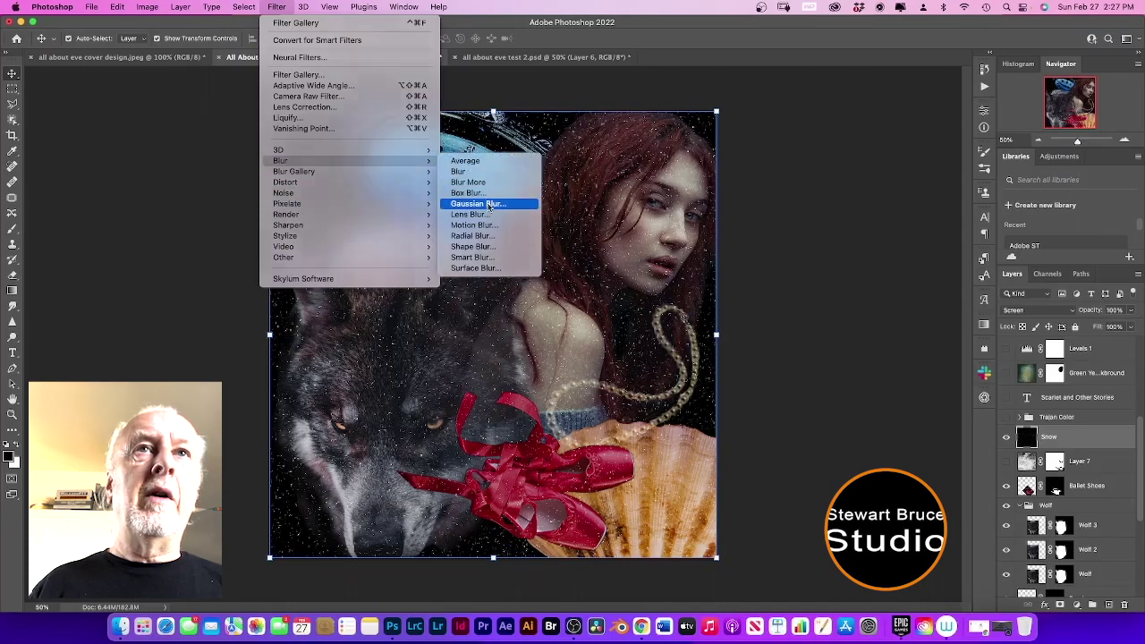
pyautogui.click(489, 205)
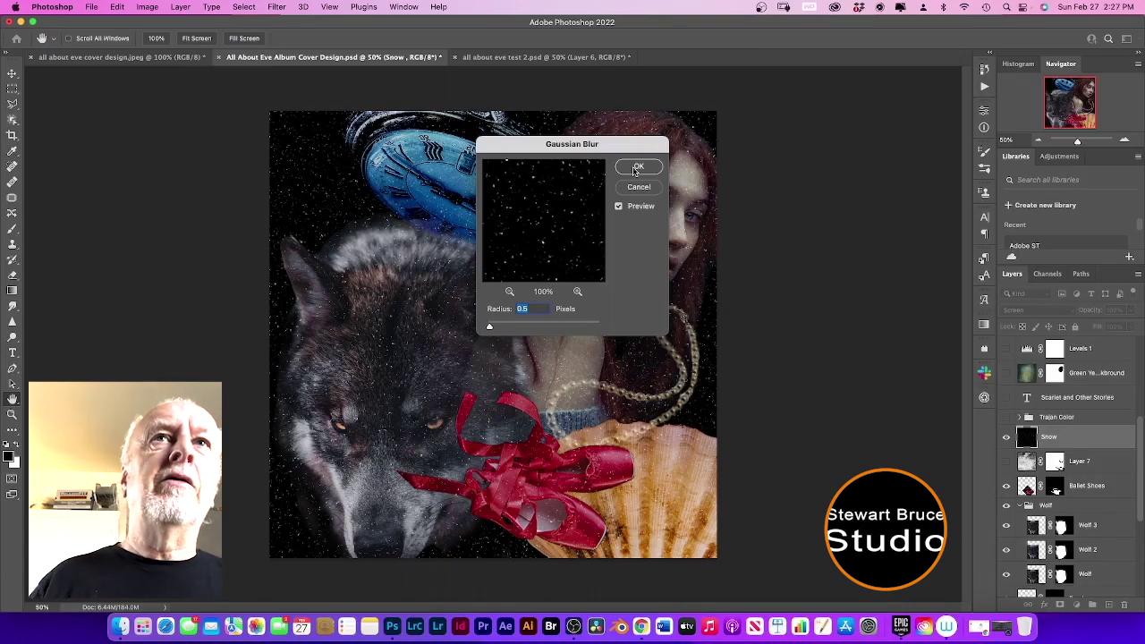
pyautogui.click(637, 167)
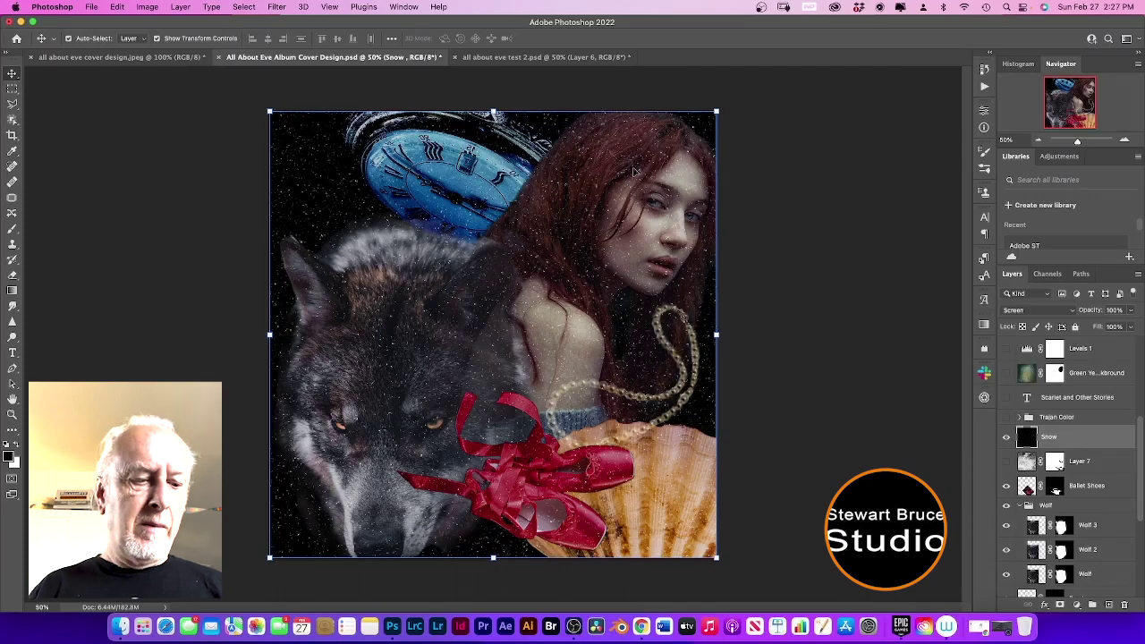
# - Duplicate the Snow layer and rename the copy Snow 2
pyautogui.press('super+j')
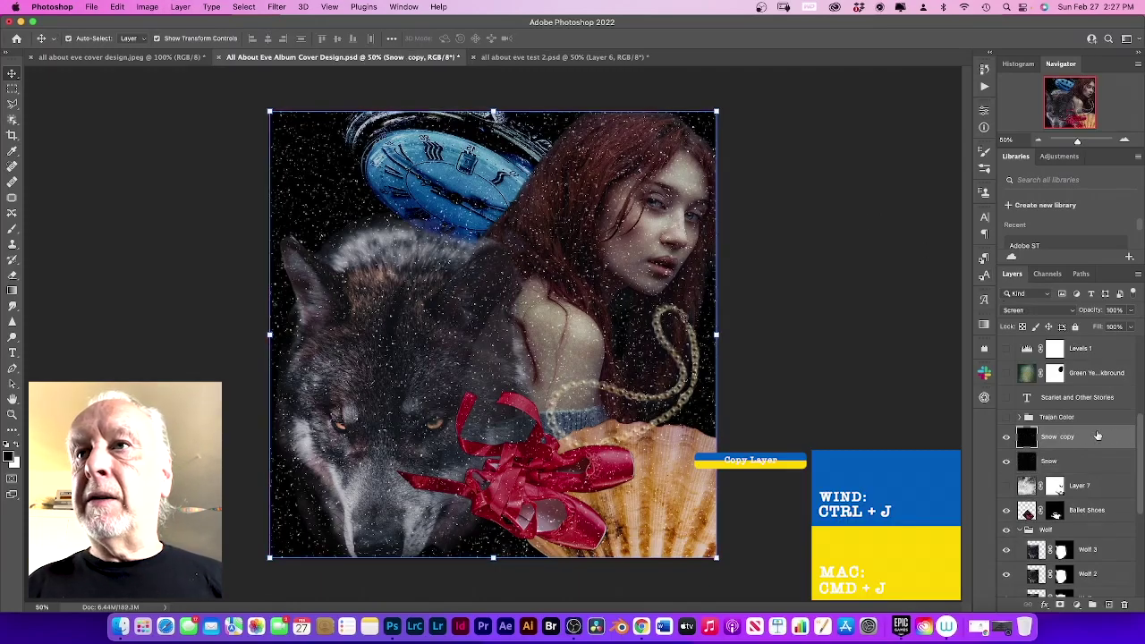
pyautogui.doubleClick(1057, 437)
pyautogui.click(1076, 435)
pyautogui.press('BackSpace')
pyautogui.press('BackSpace')
pyautogui.press('BackSpace')
pyautogui.press('BackSpace')
pyautogui.press('BackSpace')
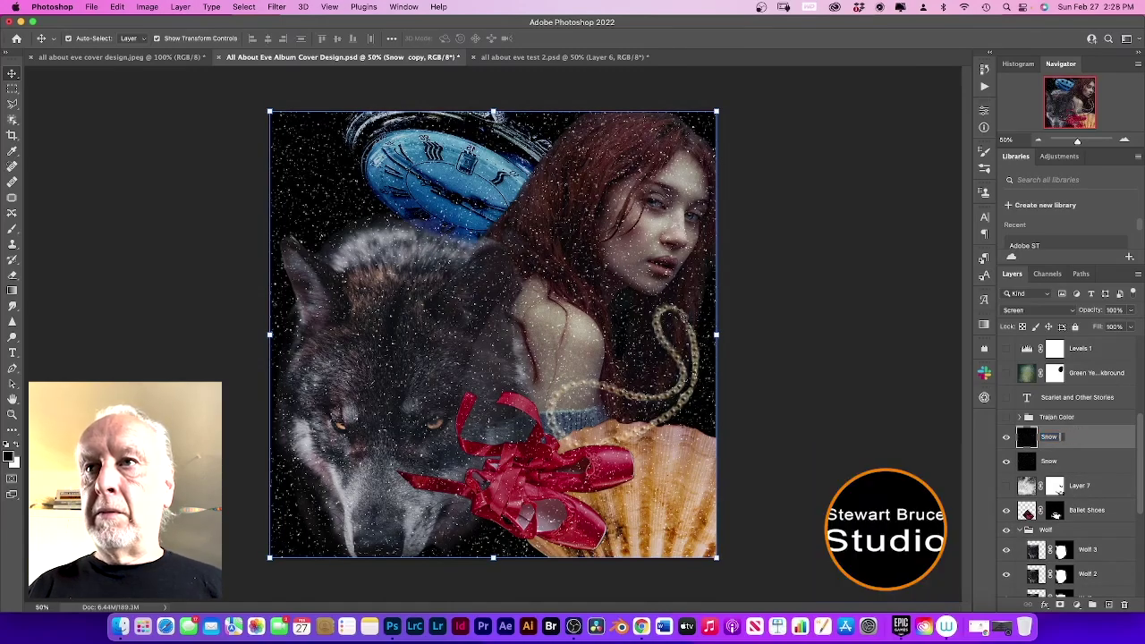
pyautogui.write('2')
pyautogui.press('Return')
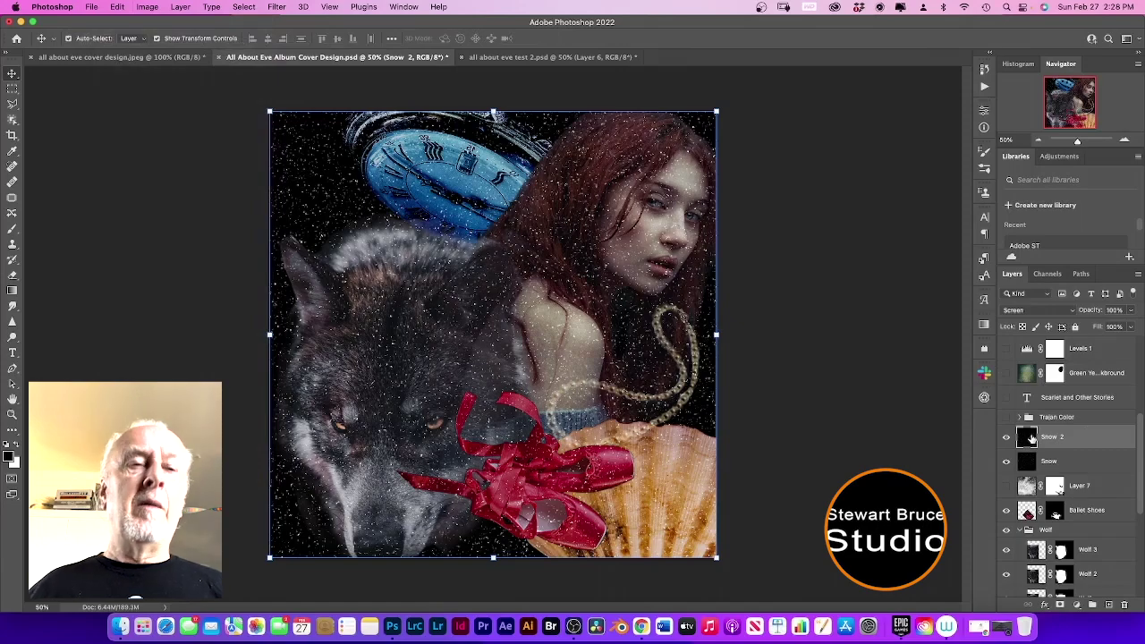
# - Scale the Snow 2 layer to 300% in both width and height
pyautogui.press('super+t')
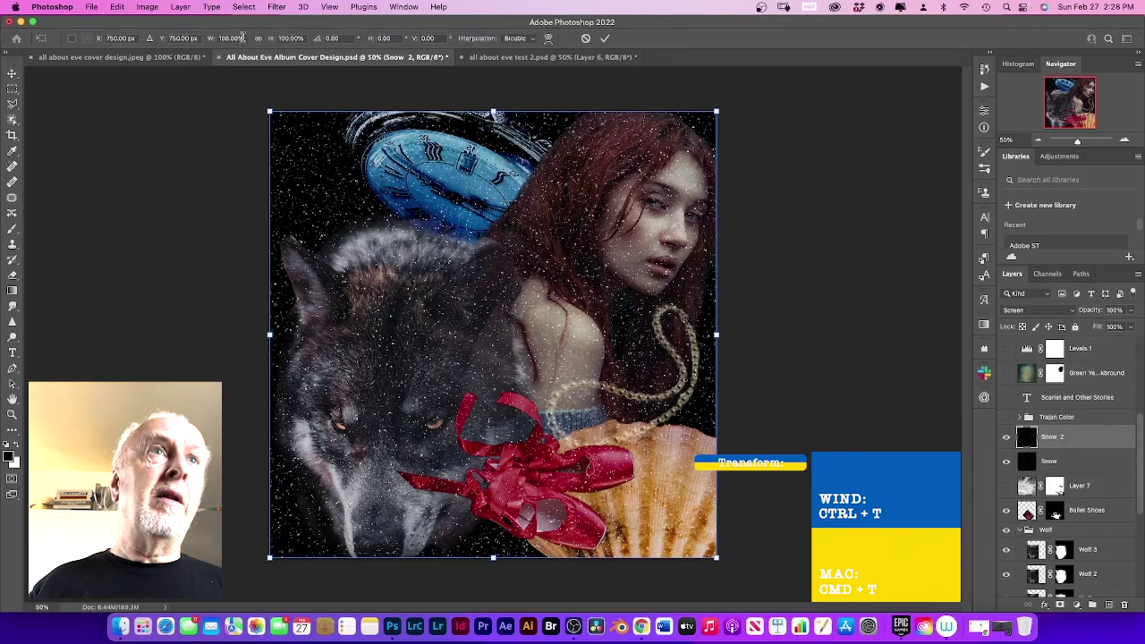
pyautogui.click(230, 37)
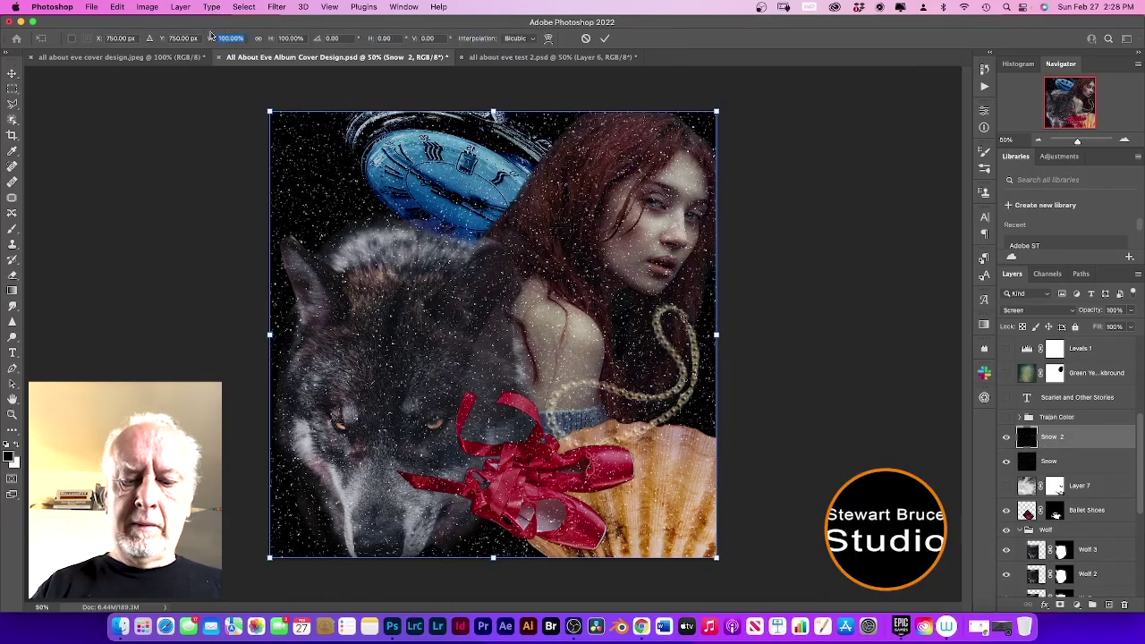
pyautogui.write('300')
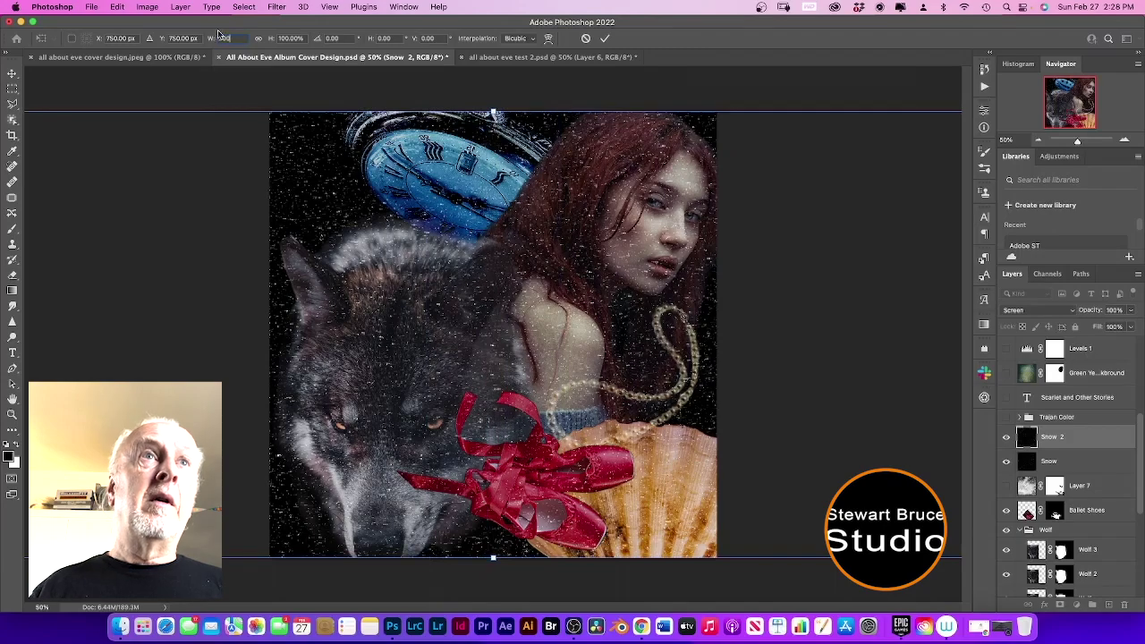
pyautogui.click(301, 38)
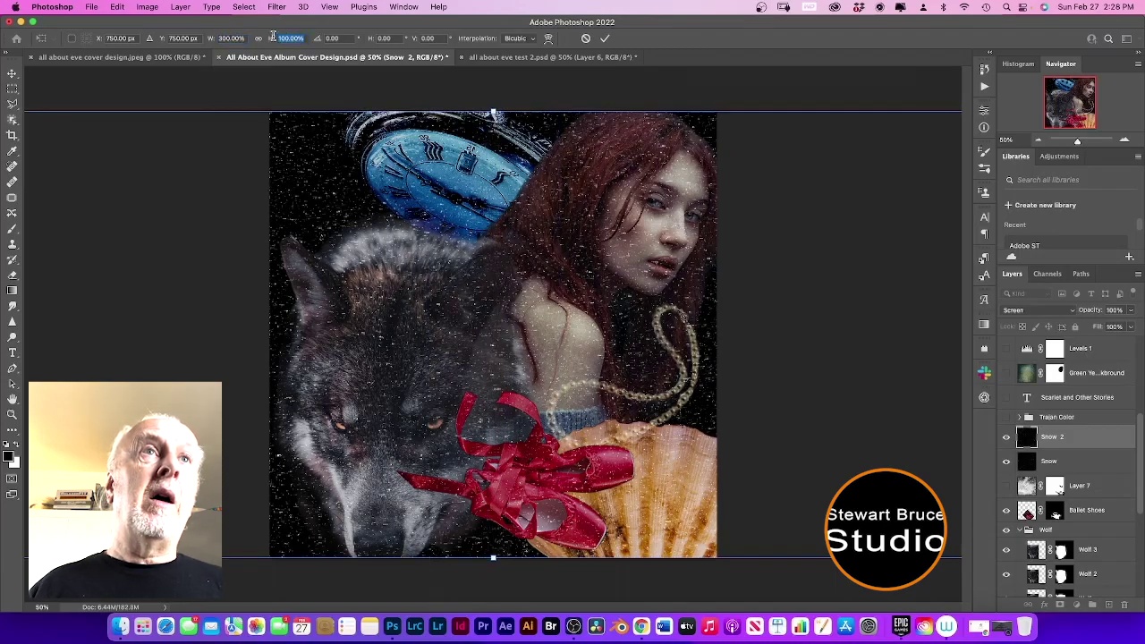
pyautogui.write('300')
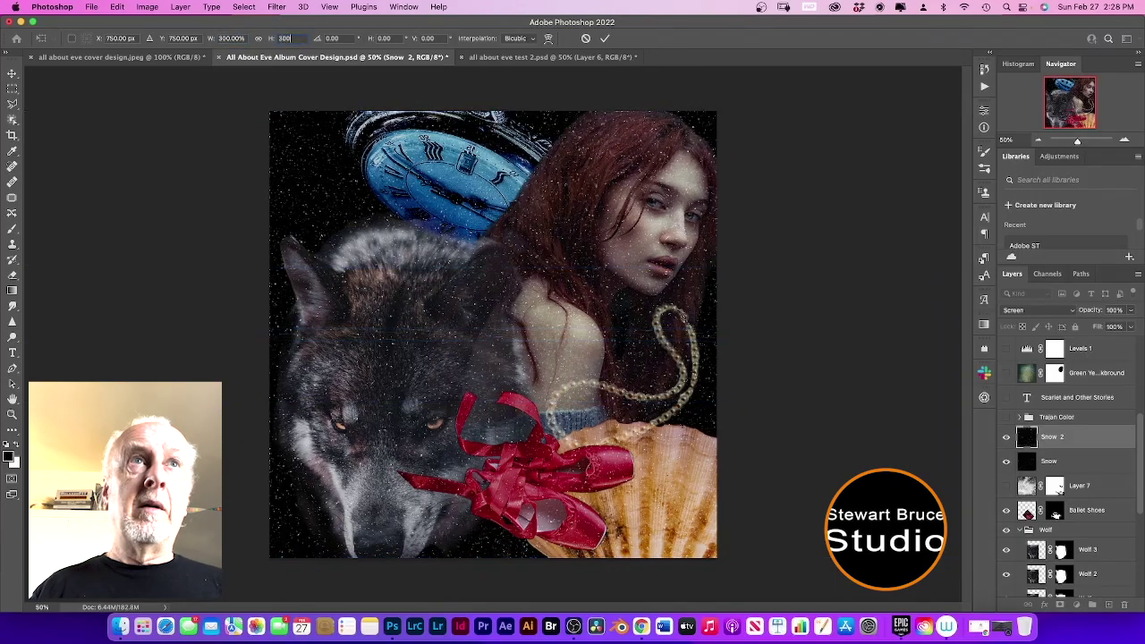
pyautogui.click(605, 38)
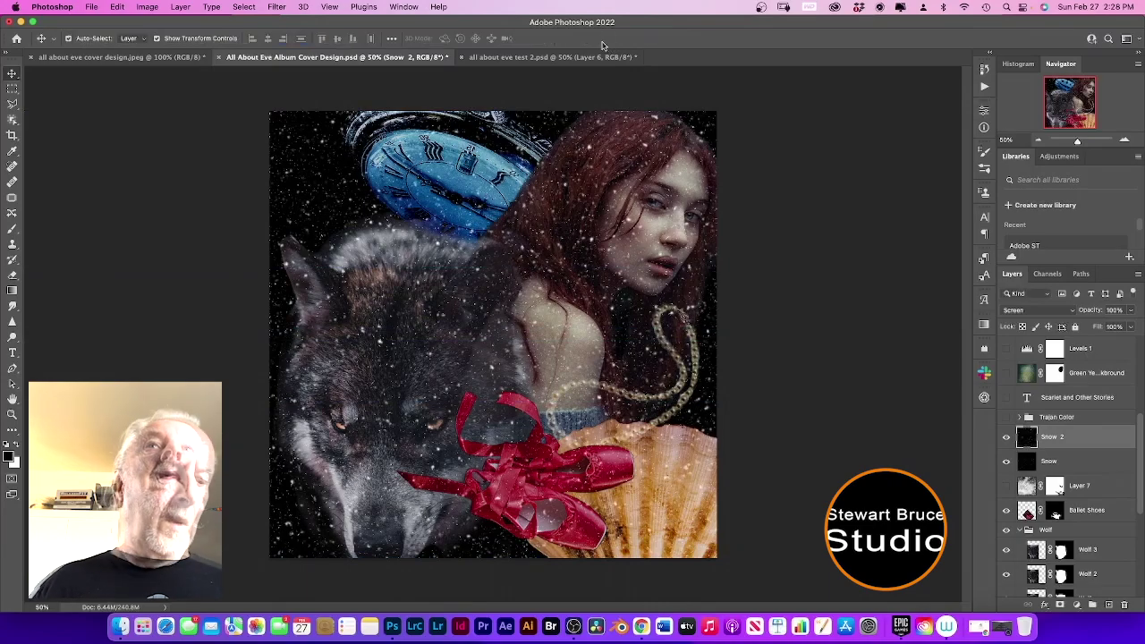
# - Sharpen the Snow 2 layer with Unsharp Mask at 500% amount, 0.9 pixel radius and threshold 0
pyautogui.click(274, 7)
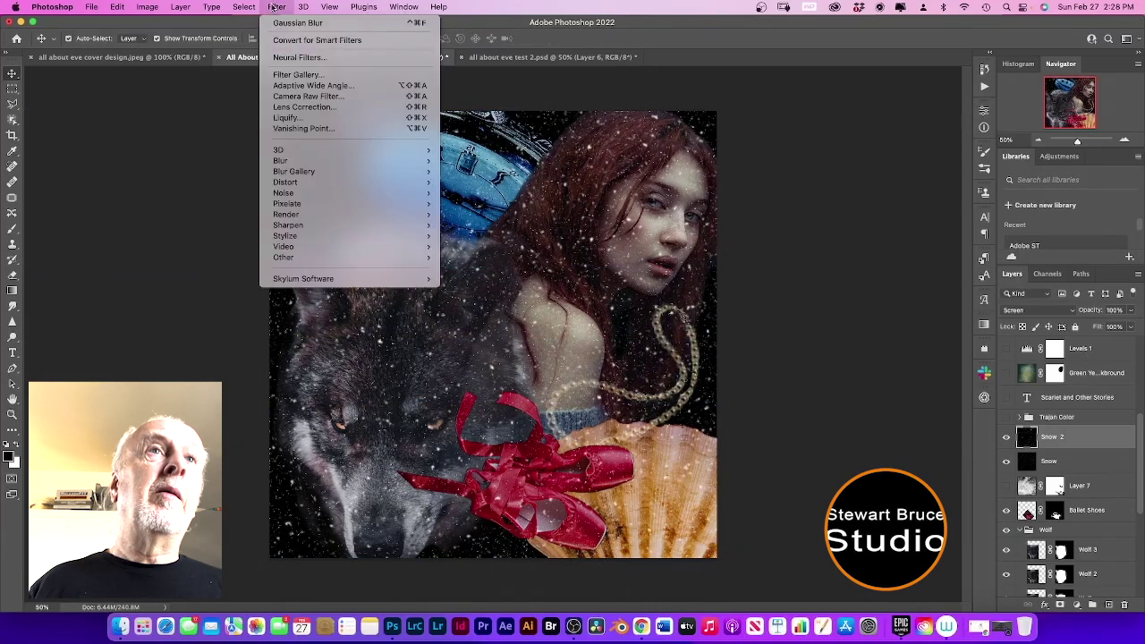
pyautogui.moveTo(419, 230)
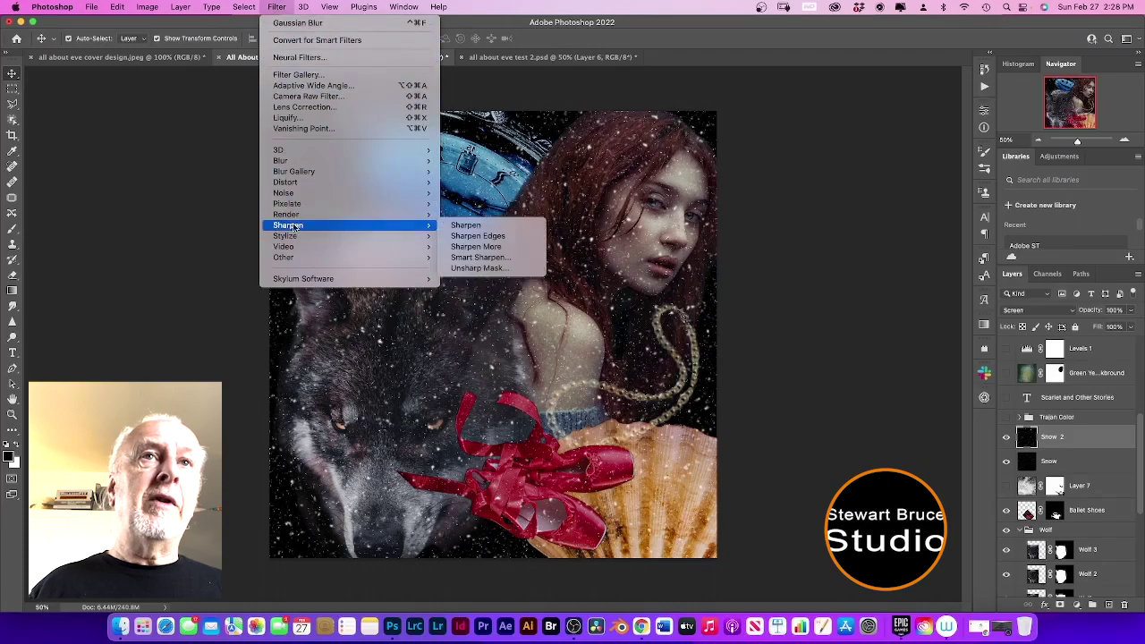
pyautogui.click(488, 268)
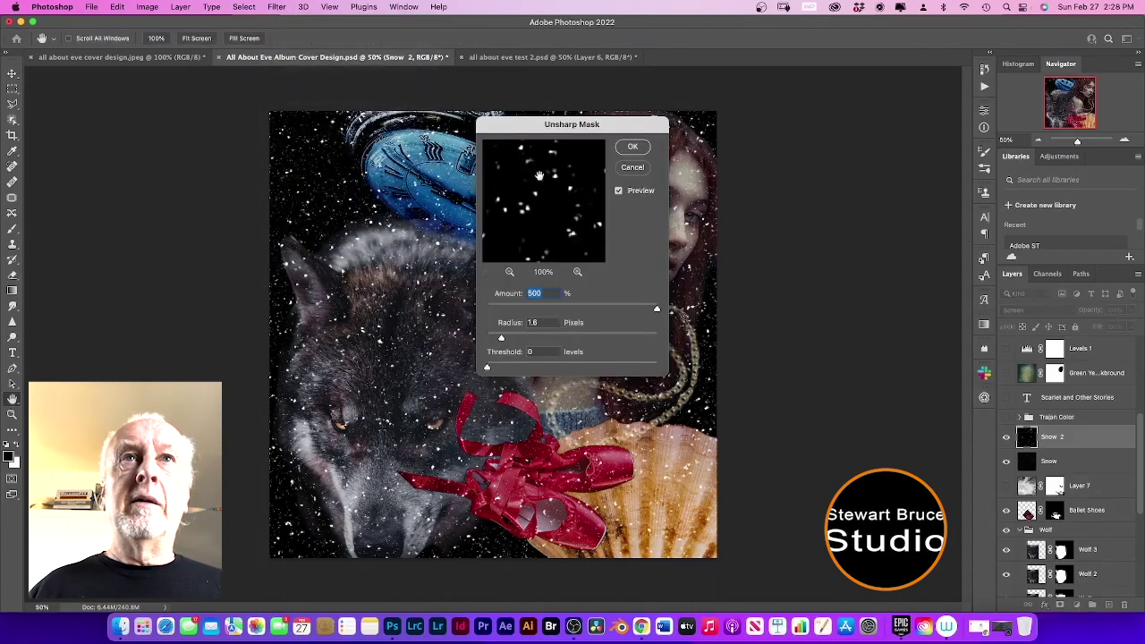
pyautogui.moveTo(530, 125); pyautogui.dragTo(795, 120)
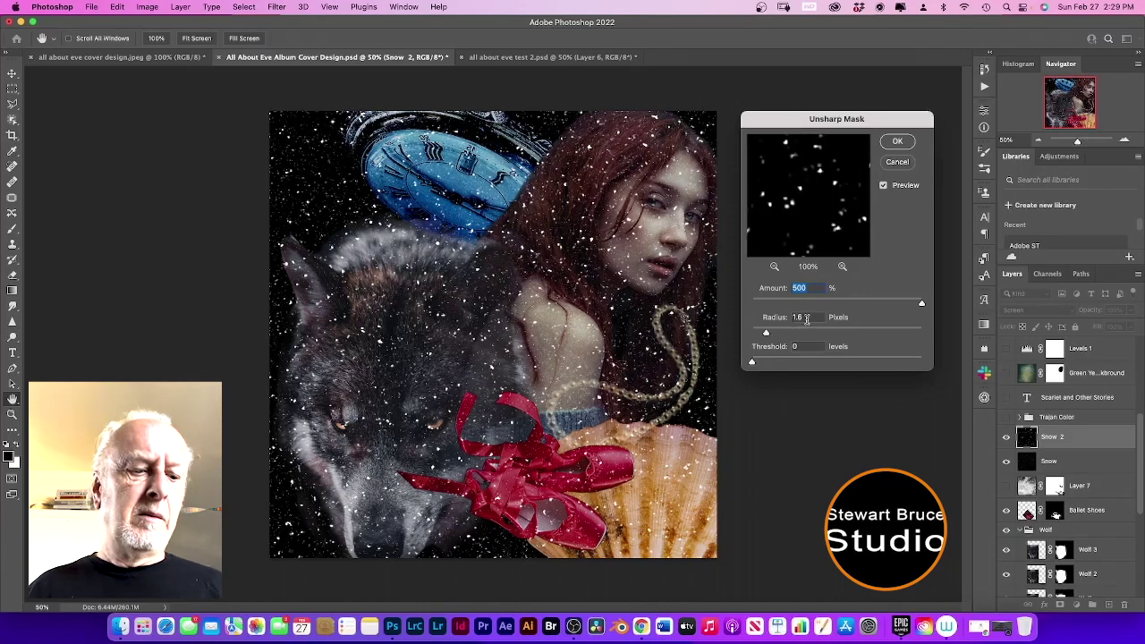
pyautogui.click(806, 319)
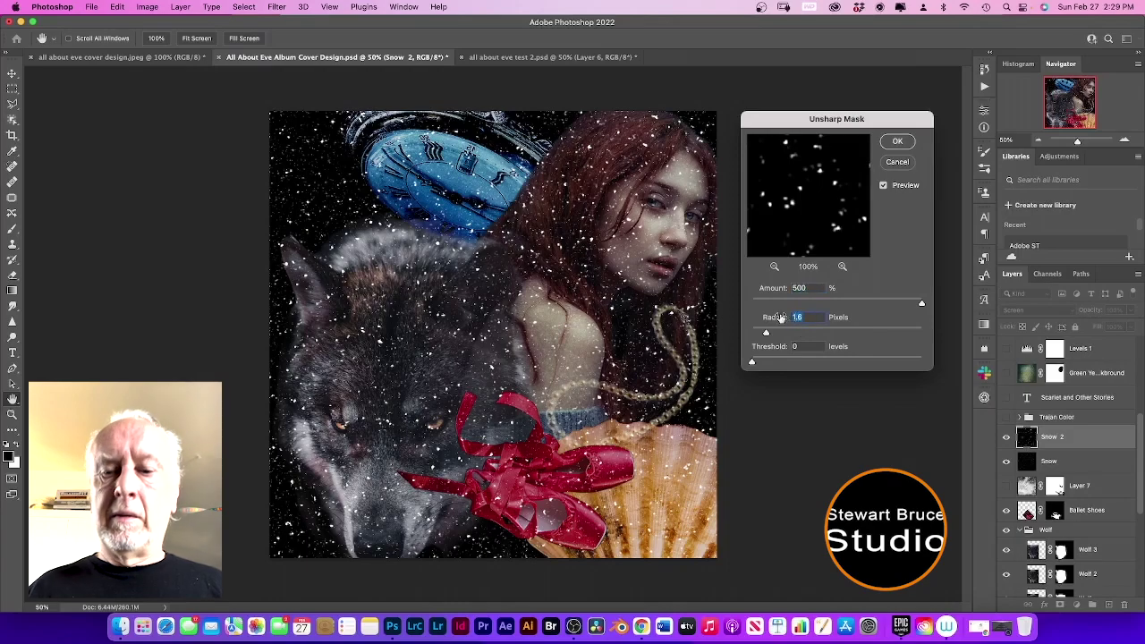
pyautogui.write('0.9')
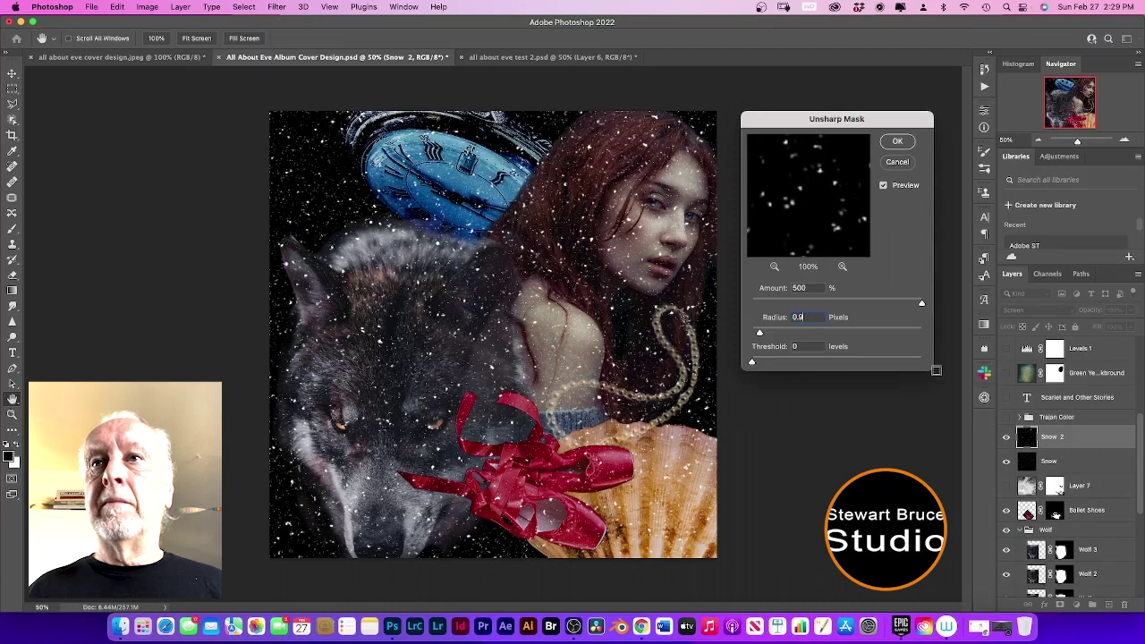
pyautogui.click(897, 142)
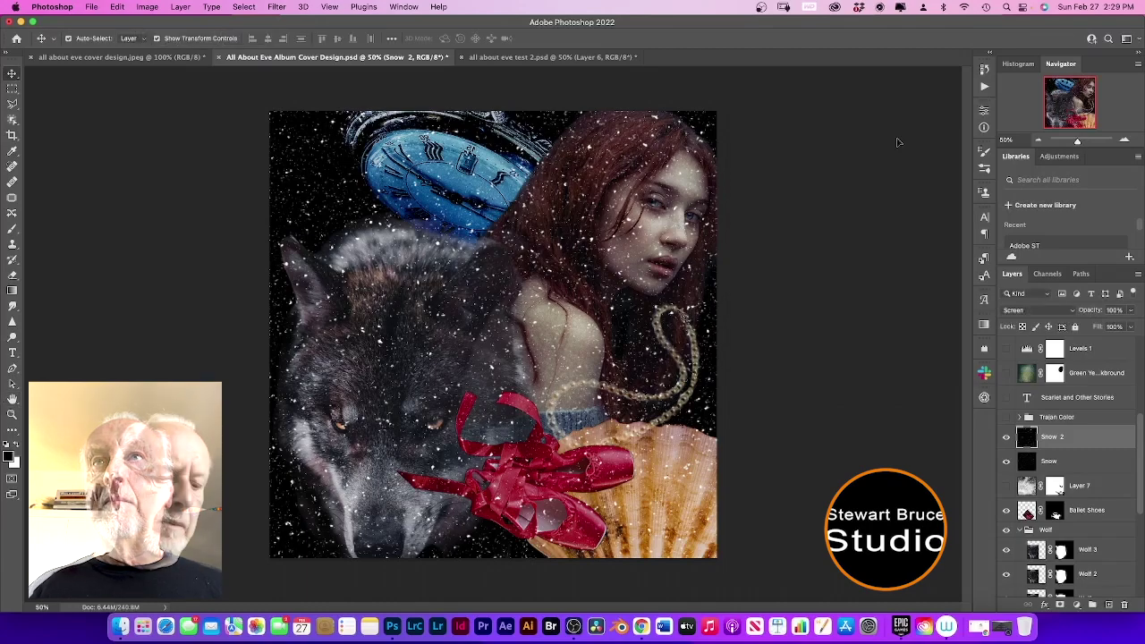
# - Start a Wave distortion on the Snow 2 layer with 20 generators and a wavelength from 230 to 231
pyautogui.click(275, 7)
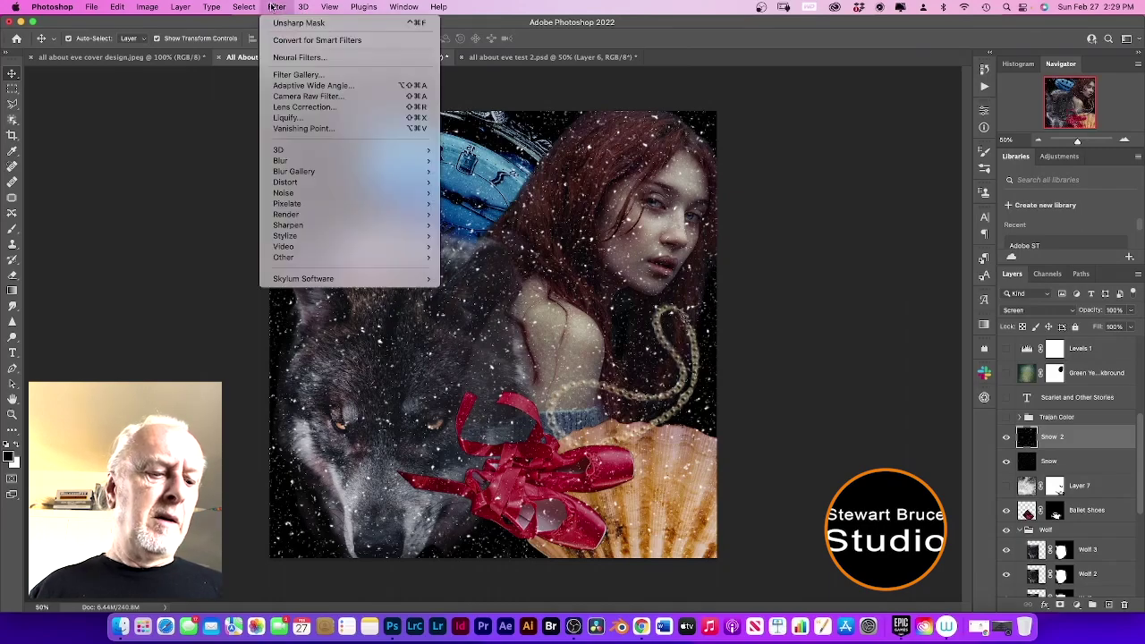
pyautogui.moveTo(334, 184)
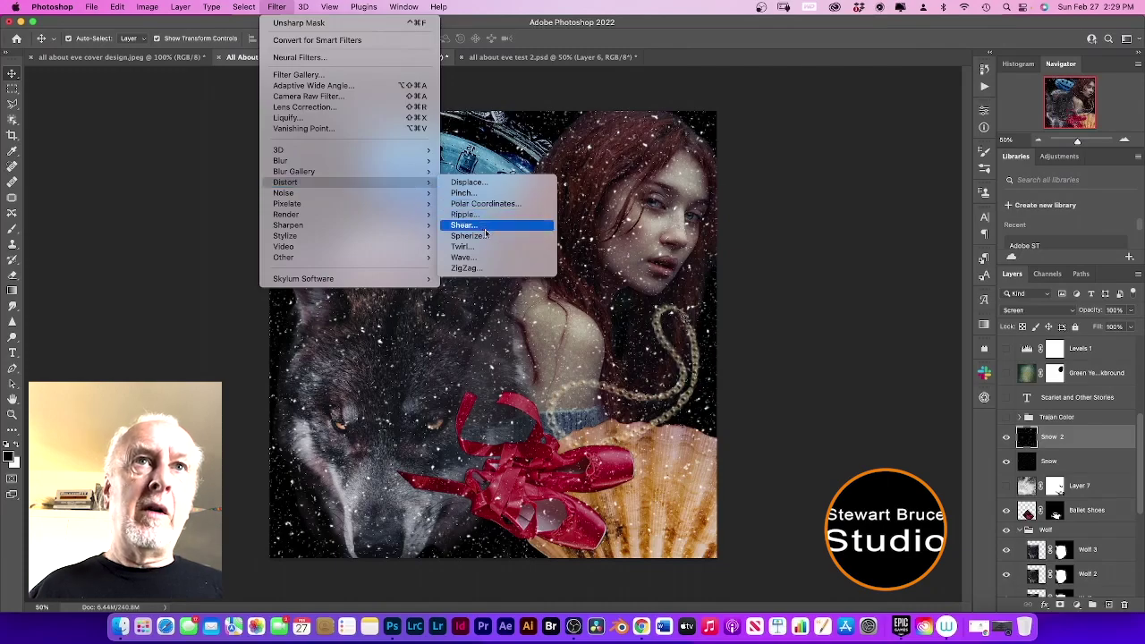
pyautogui.click(487, 261)
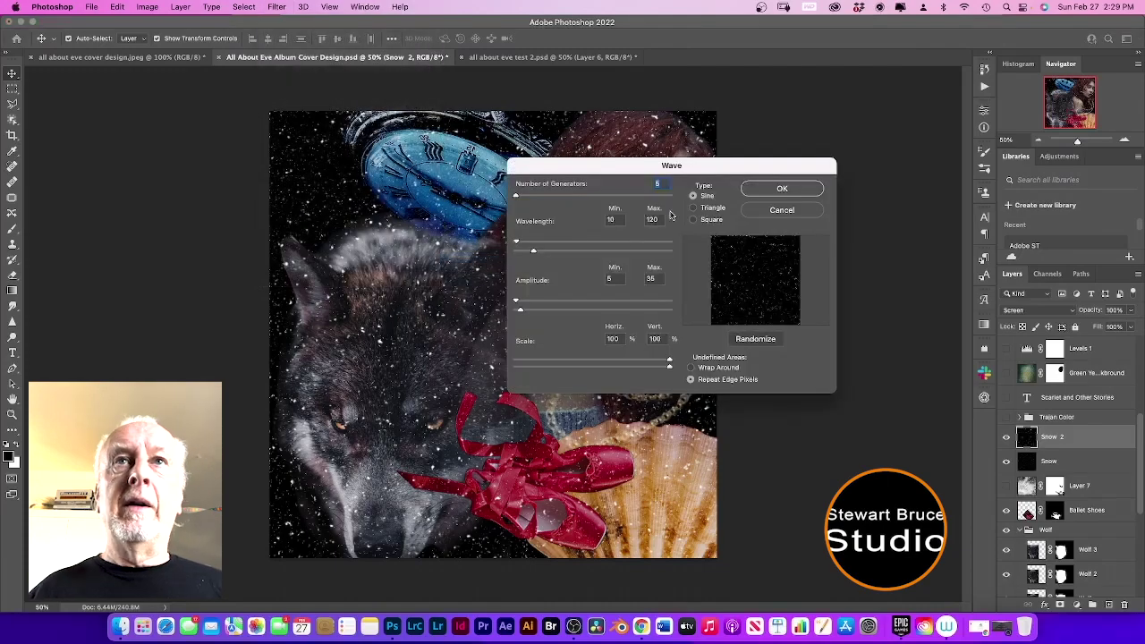
pyautogui.moveTo(644, 170); pyautogui.dragTo(765, 105)
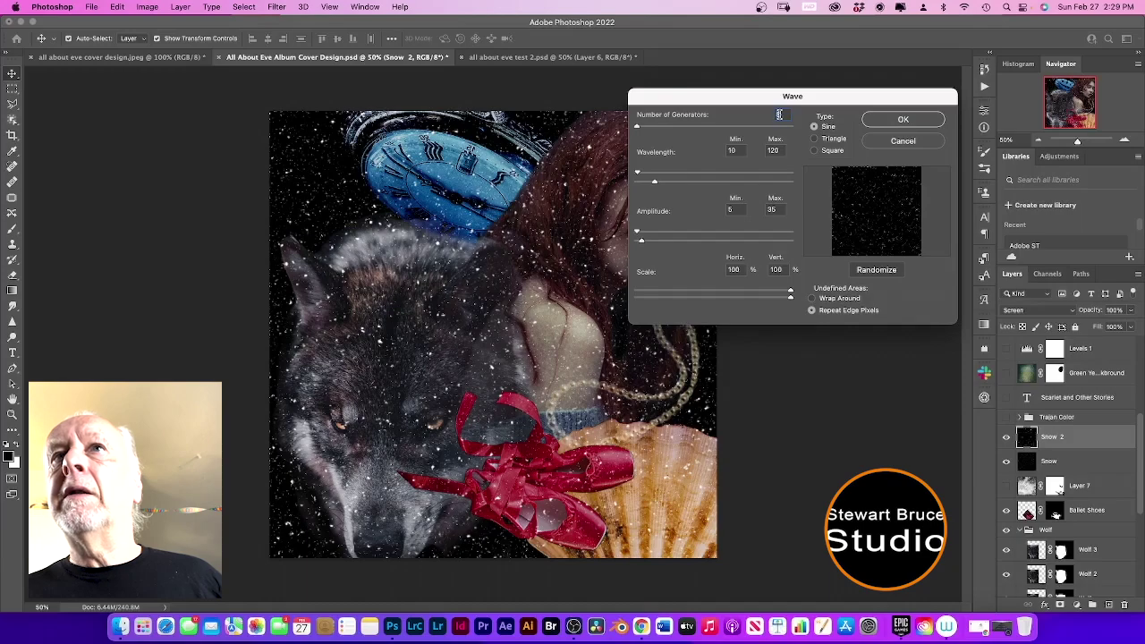
pyautogui.write('20')
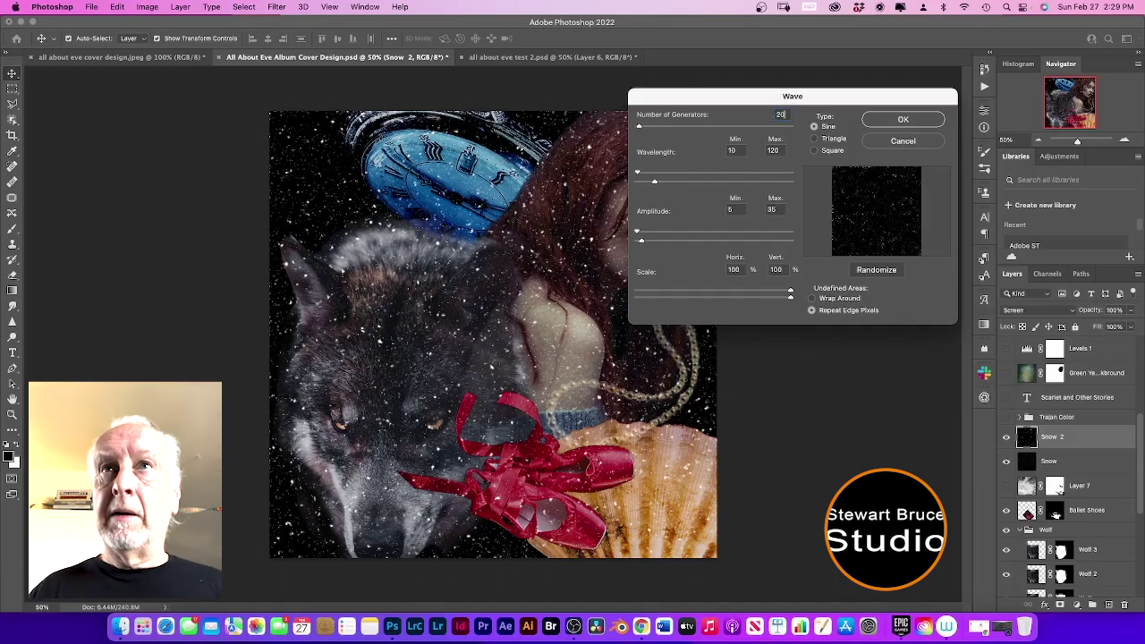
pyautogui.doubleClick(731, 151)
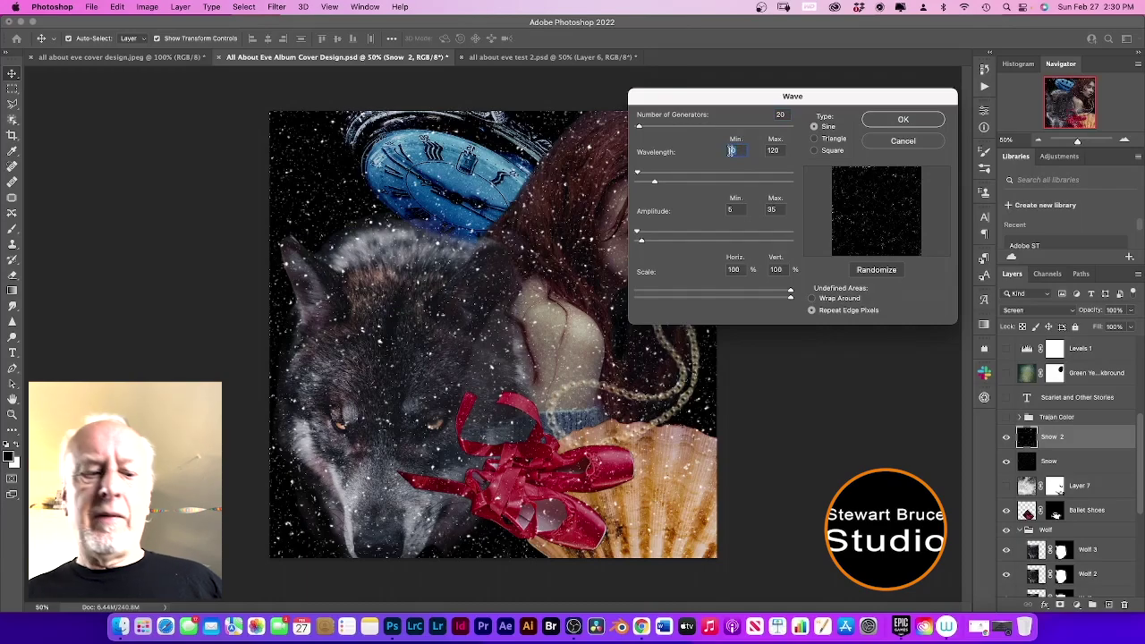
pyautogui.write('23')
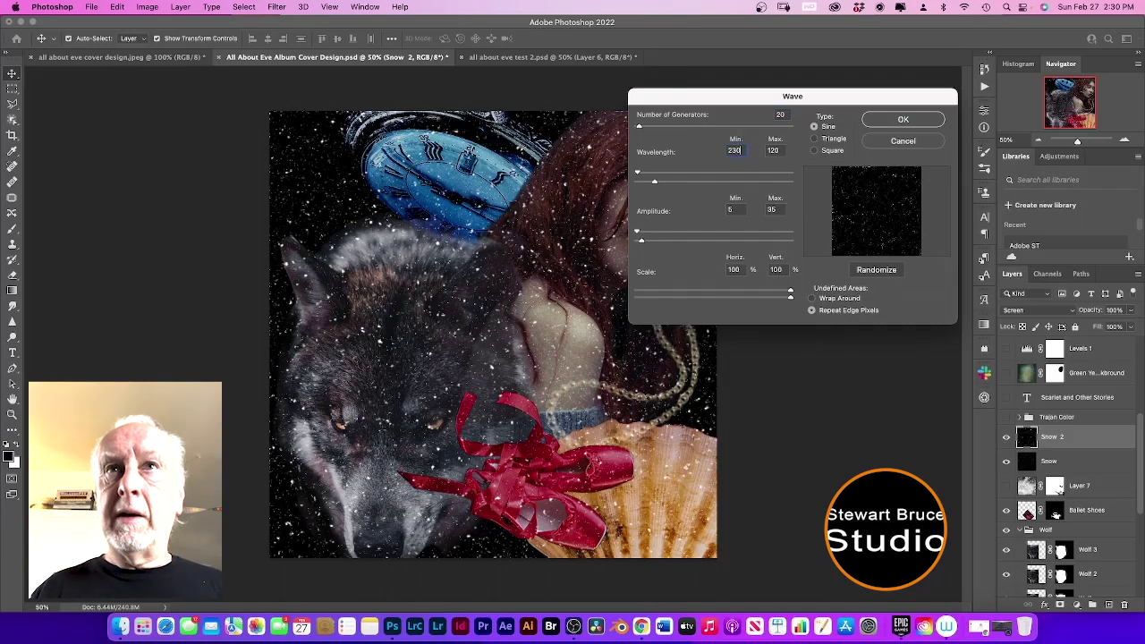
pyautogui.press('Tab')
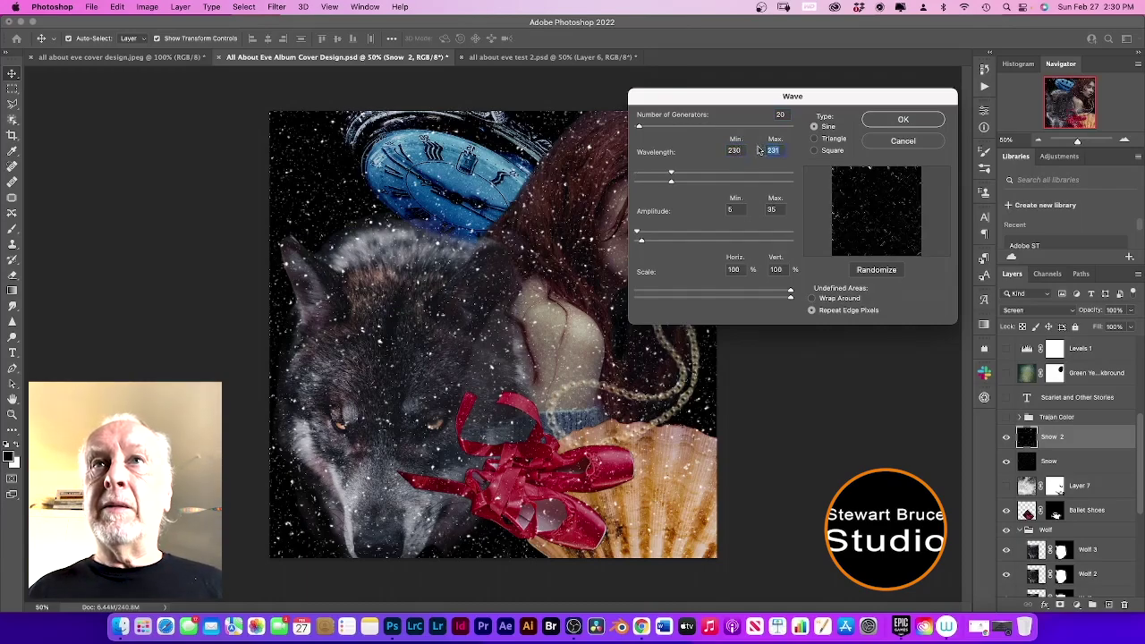
pyautogui.write('23')
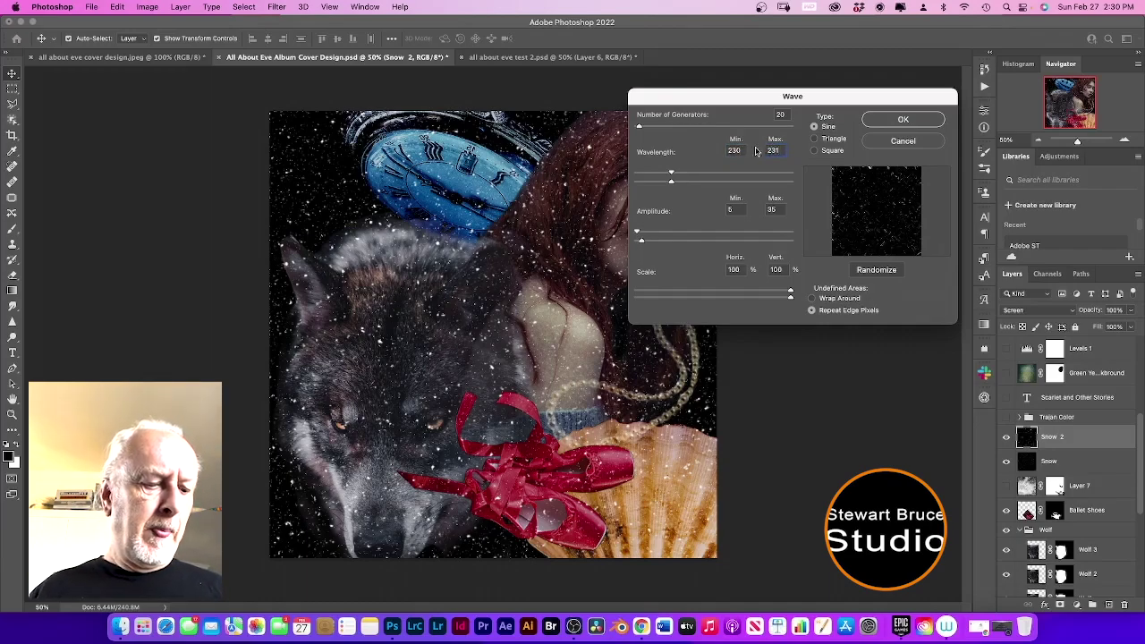
# - Set the wave amplitude to minimum 1 and maximum 3, choose the Triangle type, and apply the distortion
pyautogui.click(734, 209)
pyautogui.moveTo(734, 209); pyautogui.dragTo(723, 207)
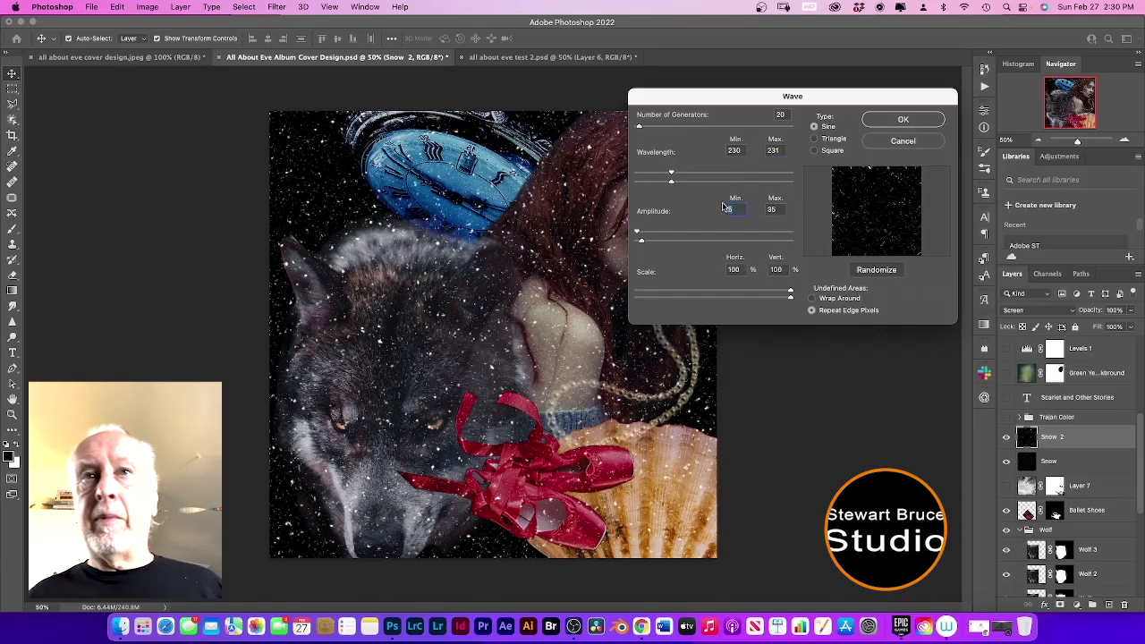
pyautogui.write('1')
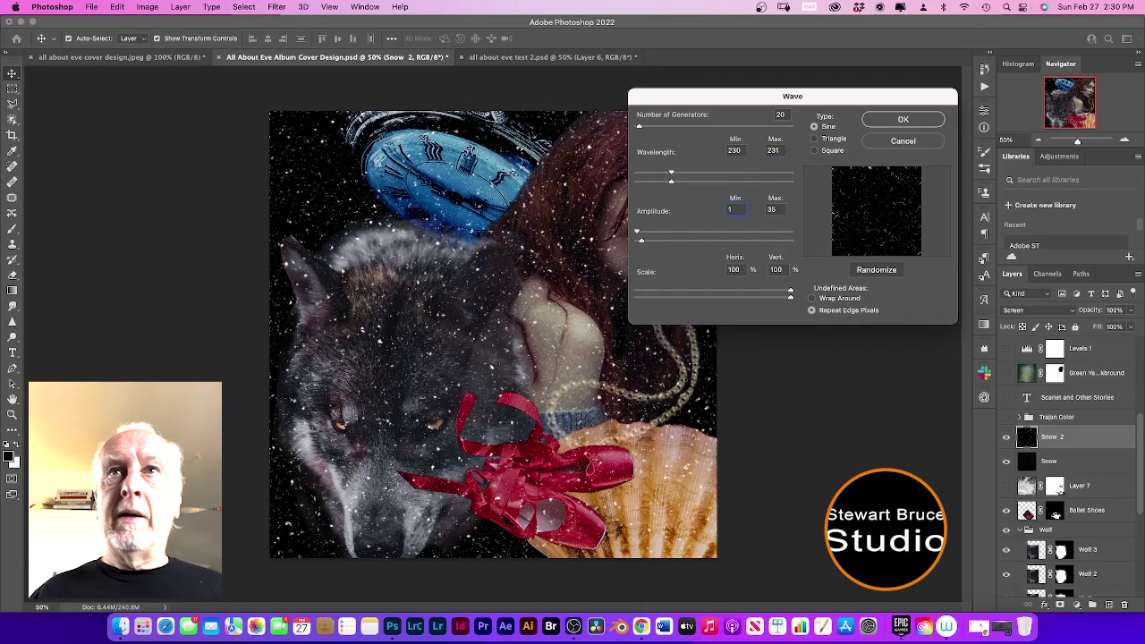
pyautogui.moveTo(782, 209); pyautogui.dragTo(760, 209)
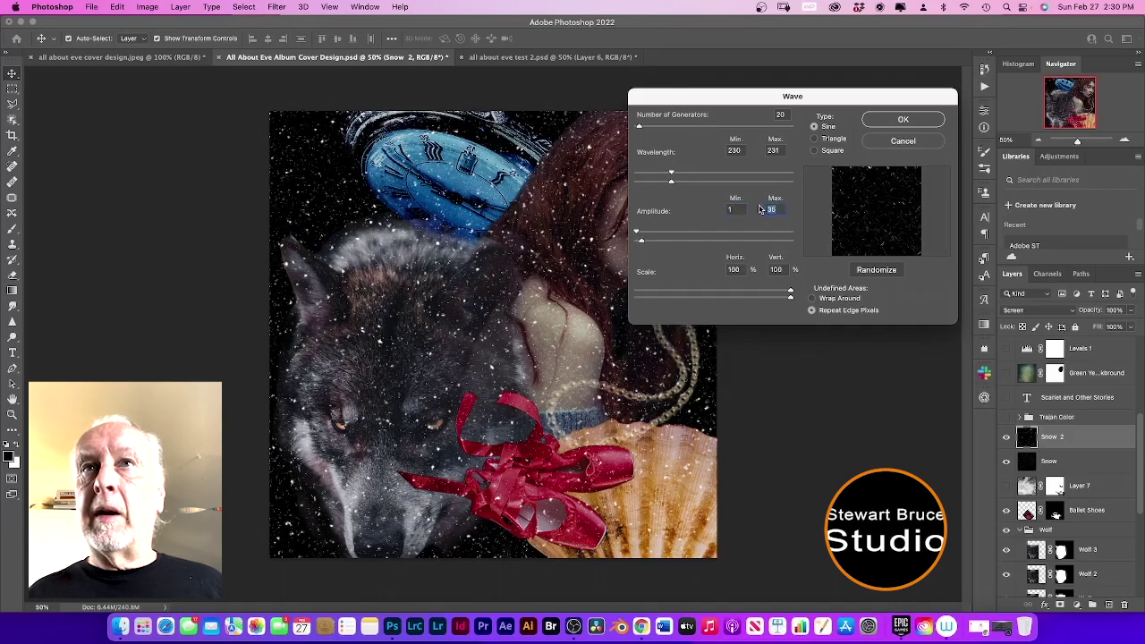
pyautogui.write('3')
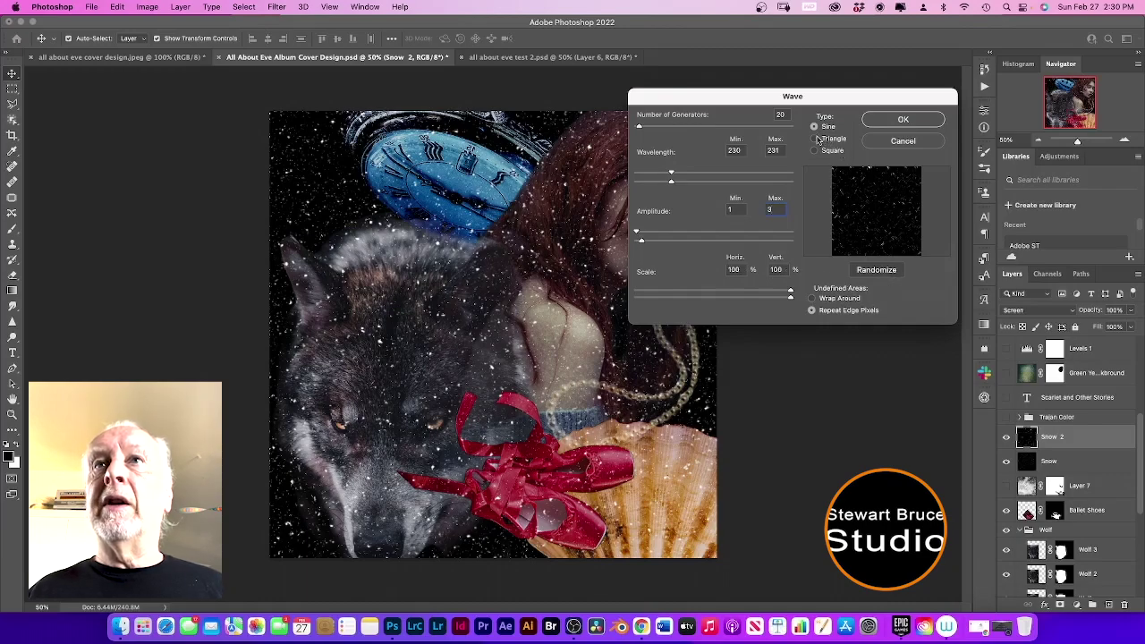
pyautogui.click(814, 139)
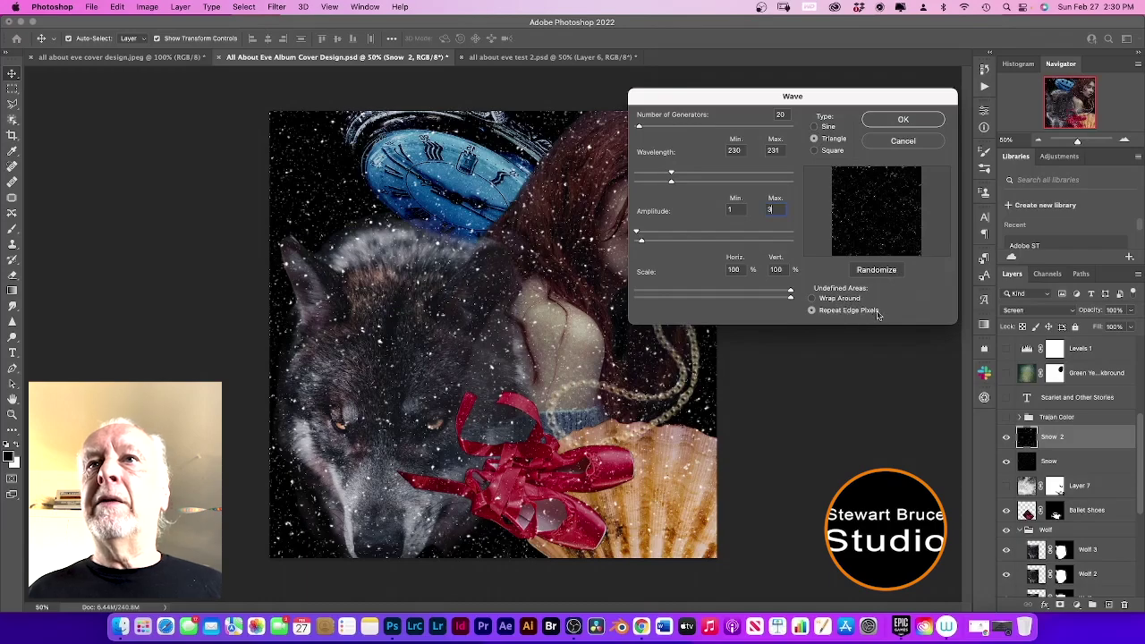
pyautogui.click(904, 120)
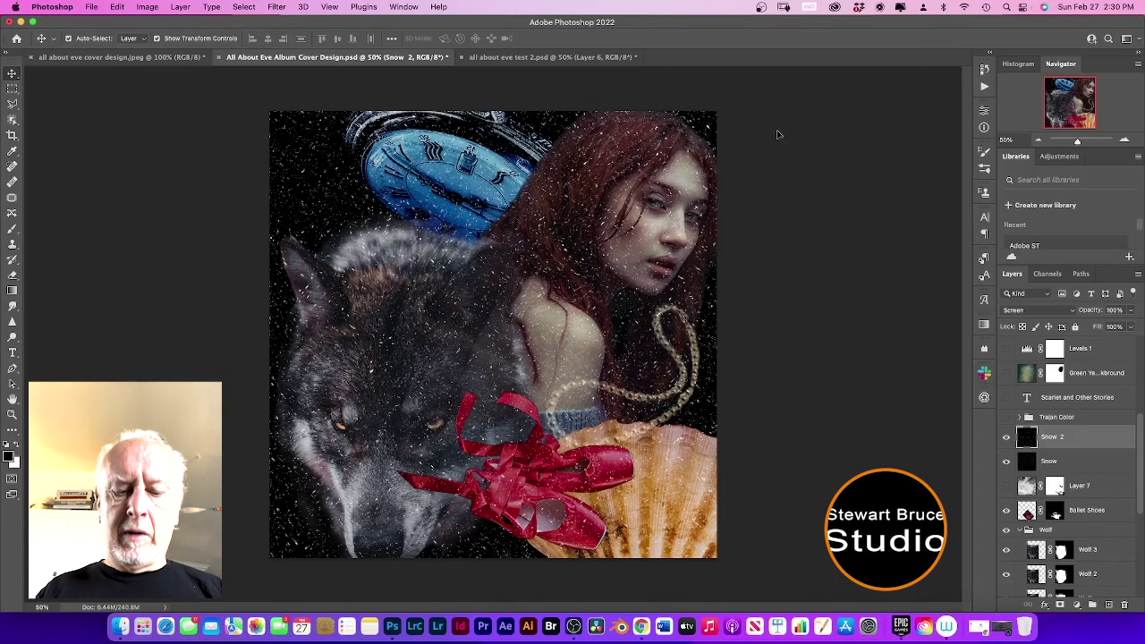
# - Select the whole canvas, copy the Snow 2 content to a new layer and name it Snow 3
pyautogui.press('super+a')
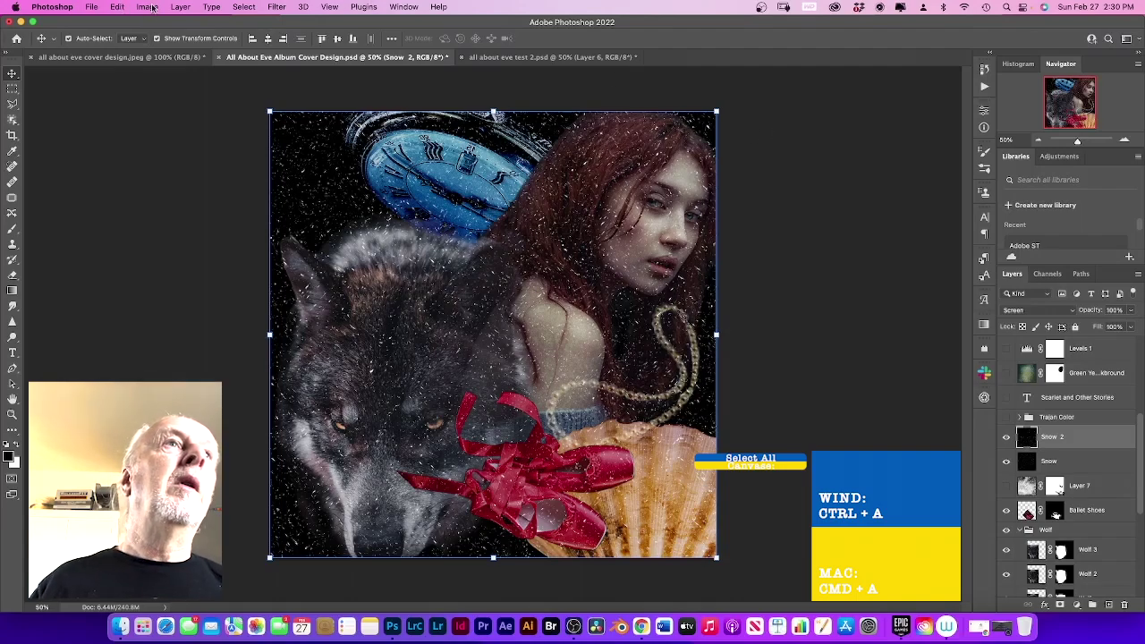
pyautogui.click(179, 7)
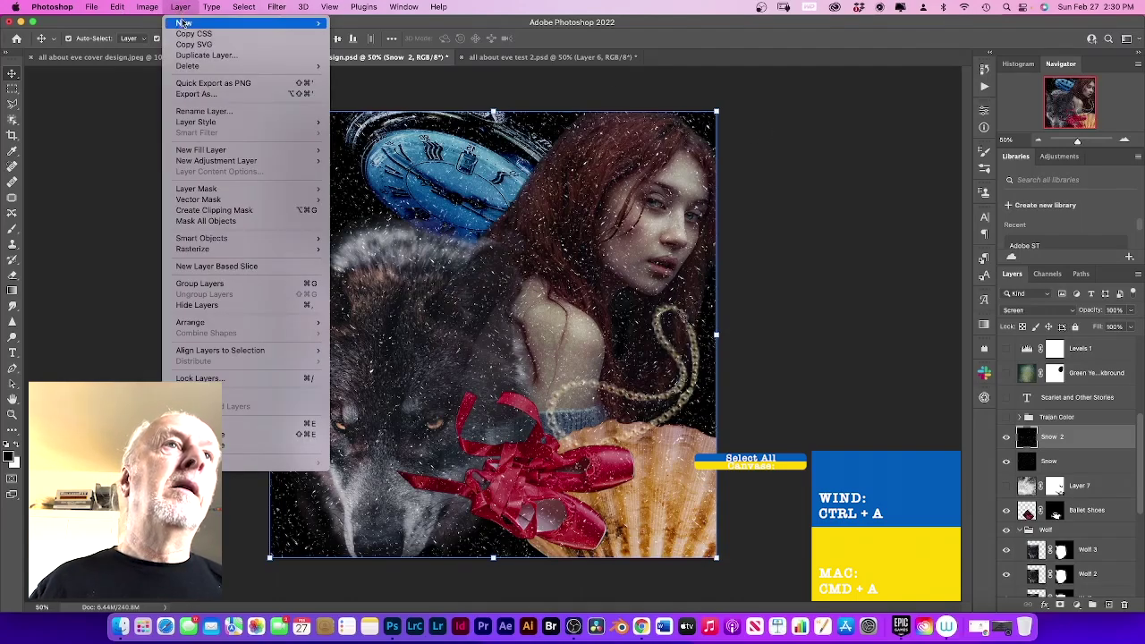
pyautogui.moveTo(248, 28)
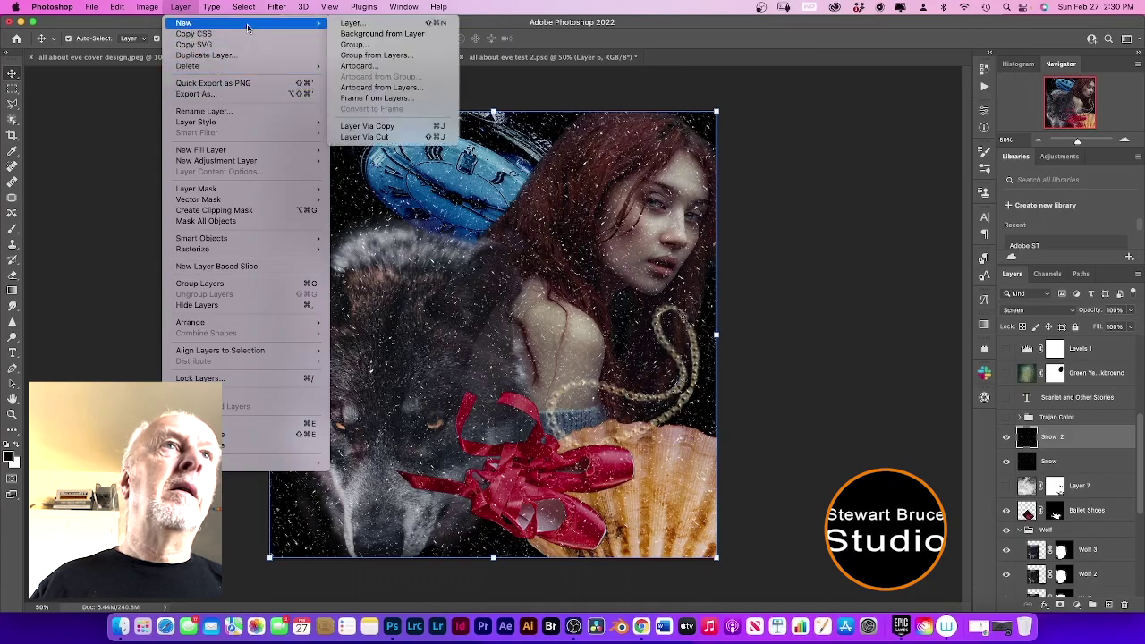
pyautogui.click(396, 127)
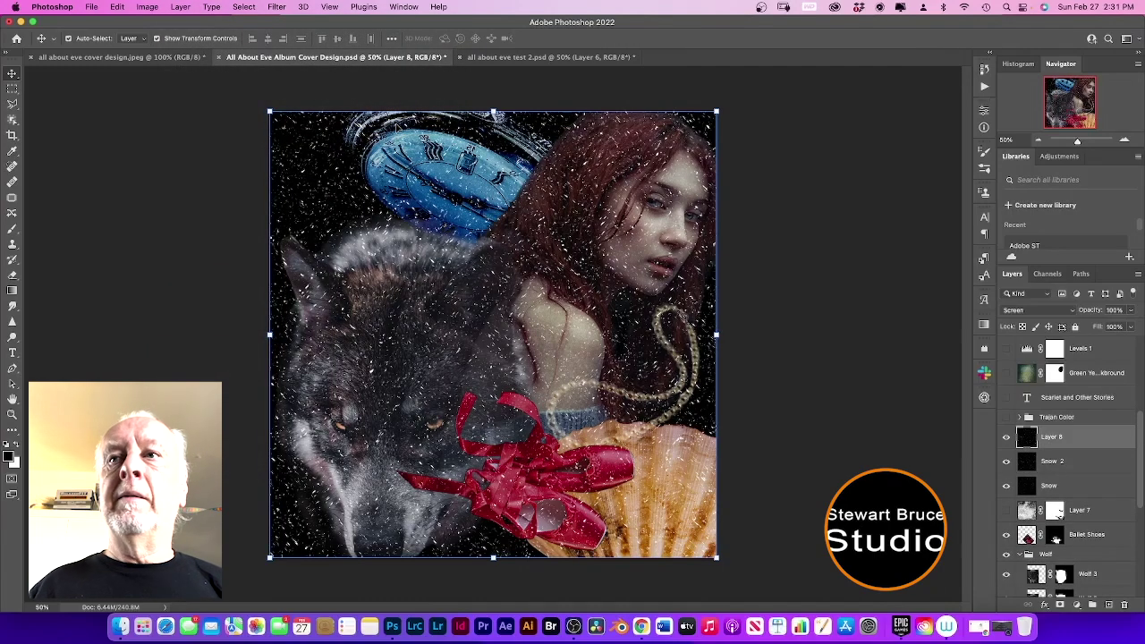
pyautogui.doubleClick(1052, 436)
pyautogui.press('BackSpace')
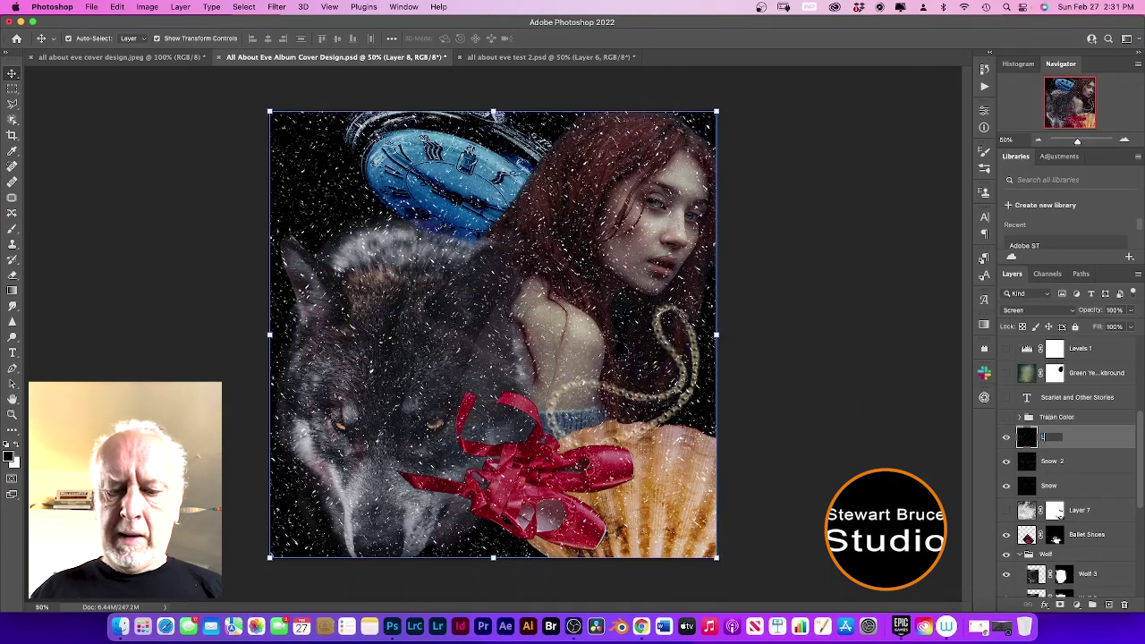
pyautogui.write('Later')
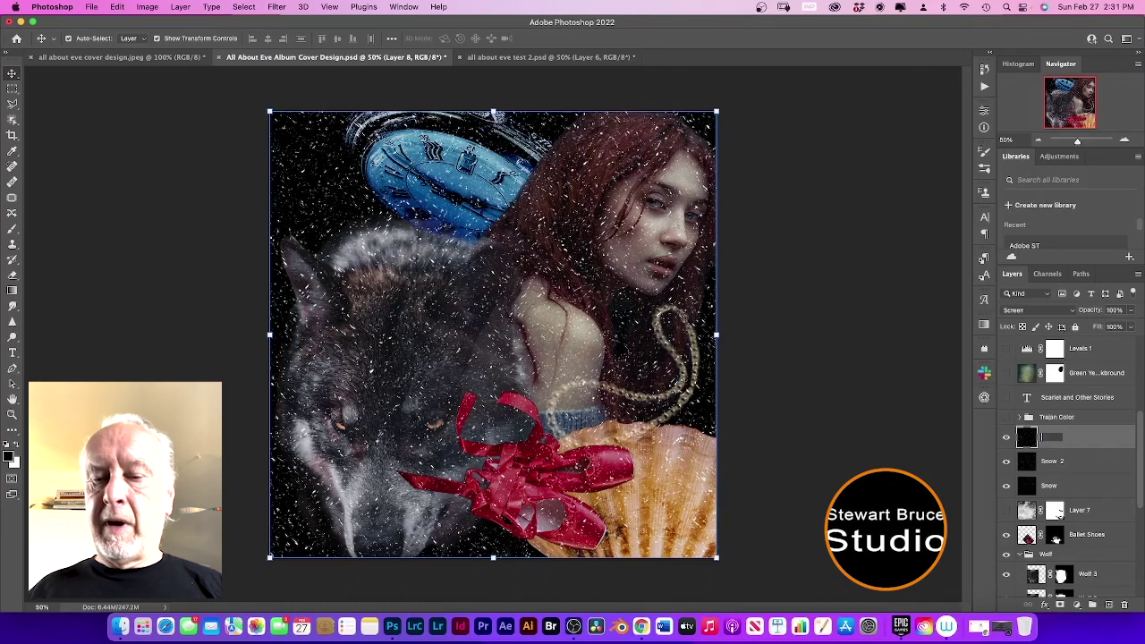
pyautogui.write('Sno')
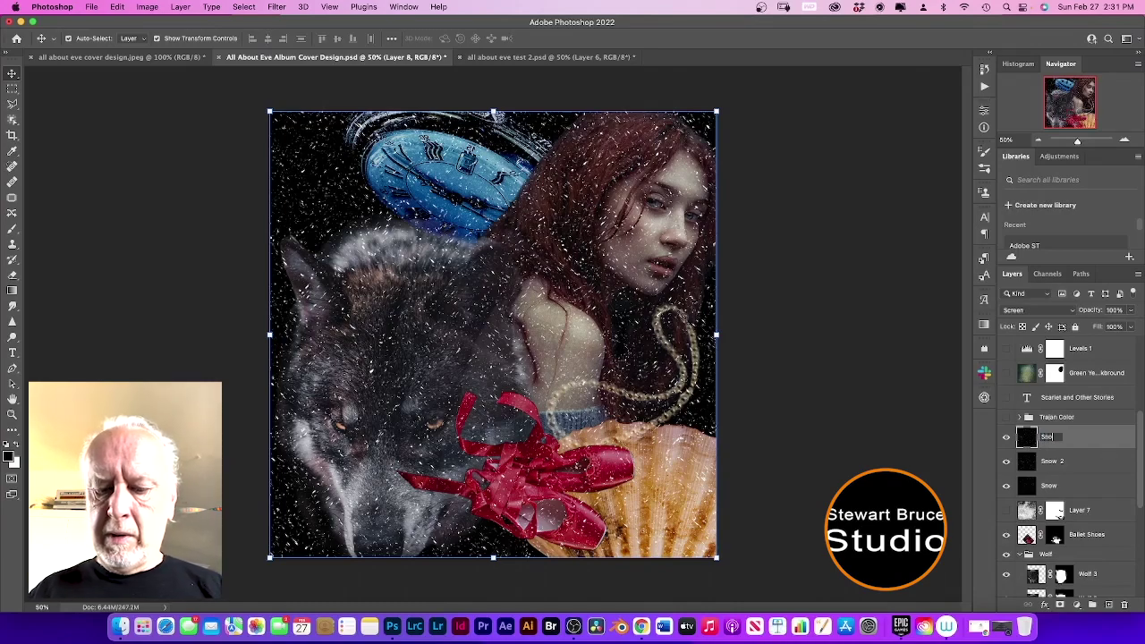
pyautogui.write('w 3')
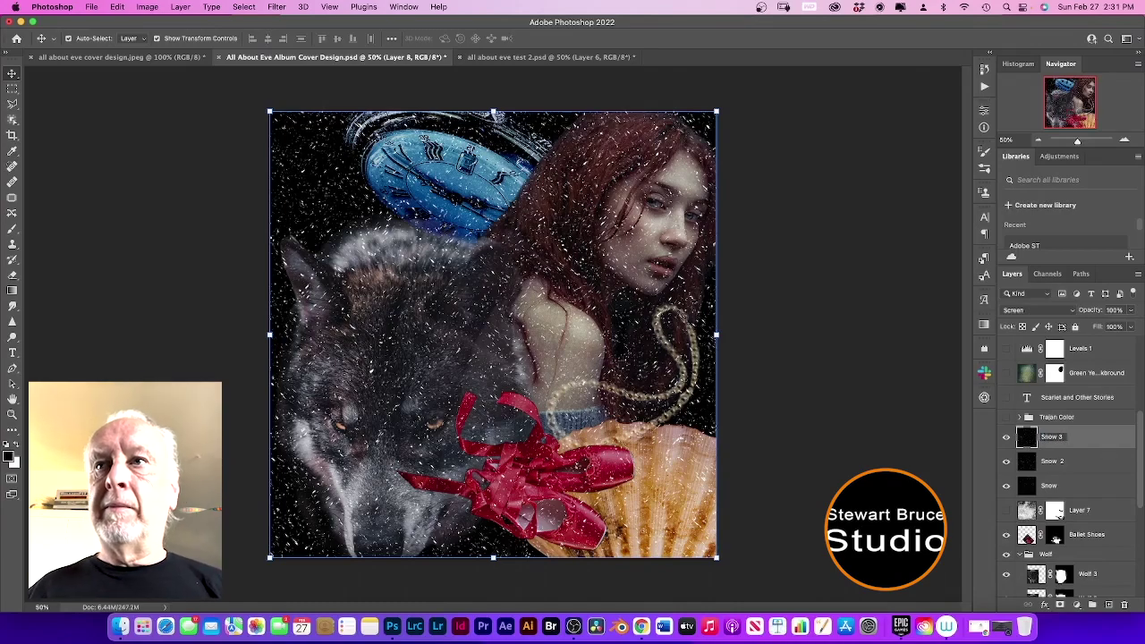
pyautogui.press('Return')
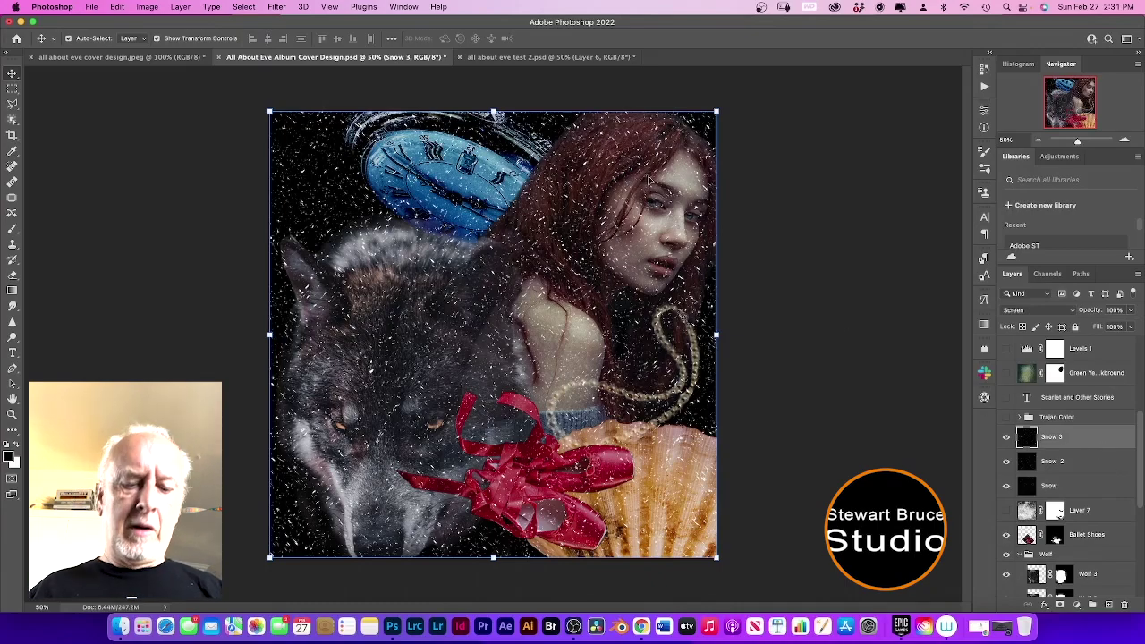
# - Scale the Snow 3 layer to 300% in both width and height
pyautogui.press('super+t')
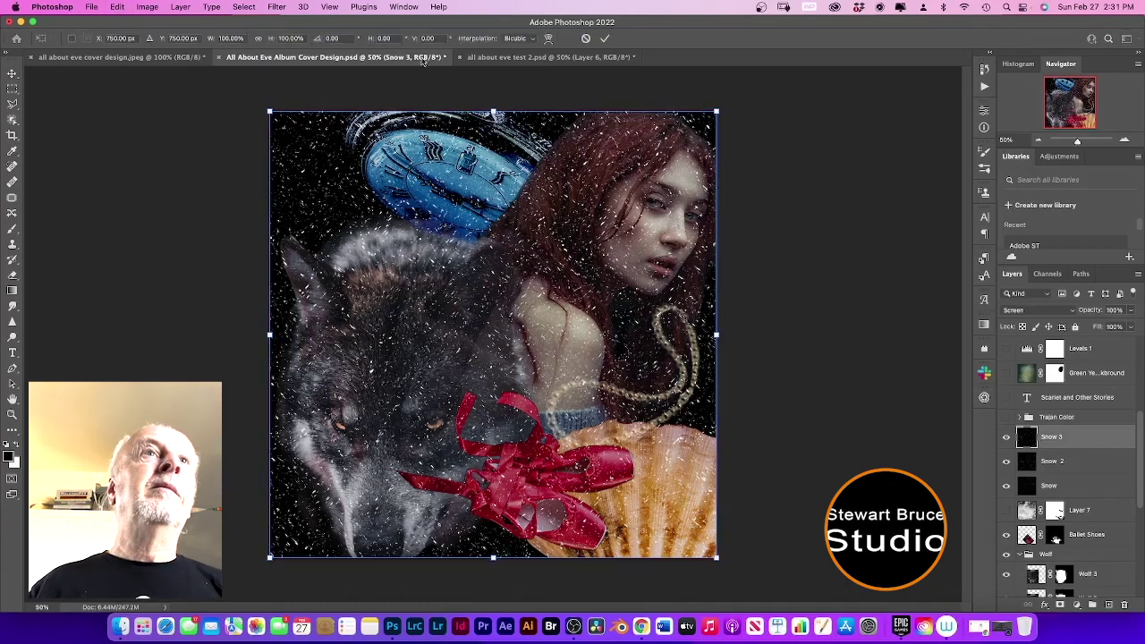
pyautogui.click(242, 38)
pyautogui.write('300')
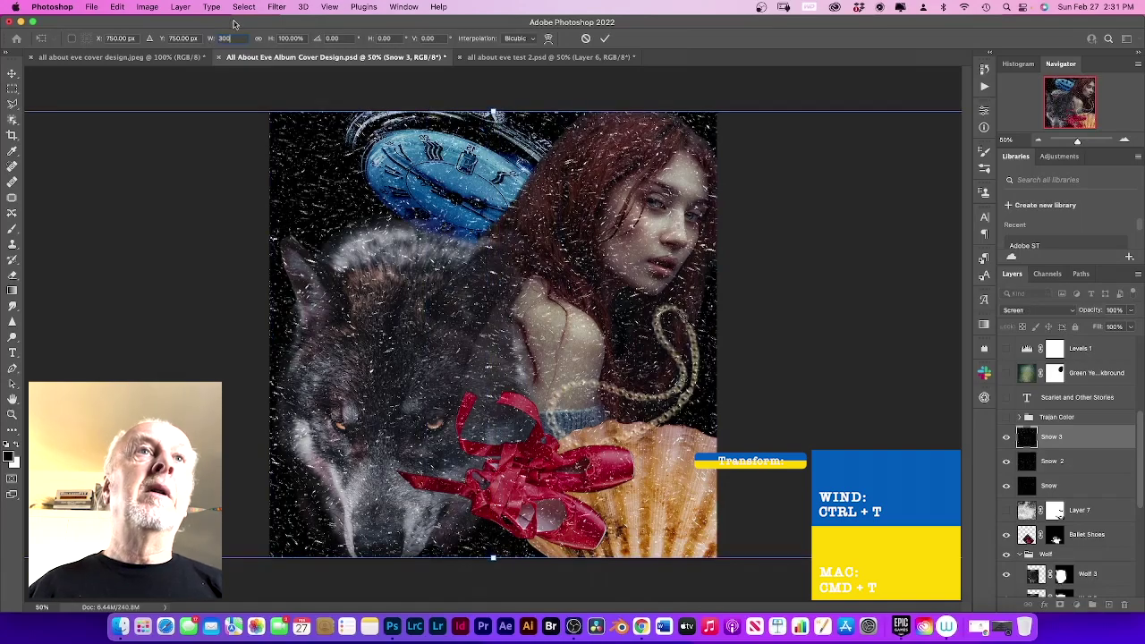
pyautogui.click(293, 38)
pyautogui.moveTo(291, 39); pyautogui.dragTo(278, 38)
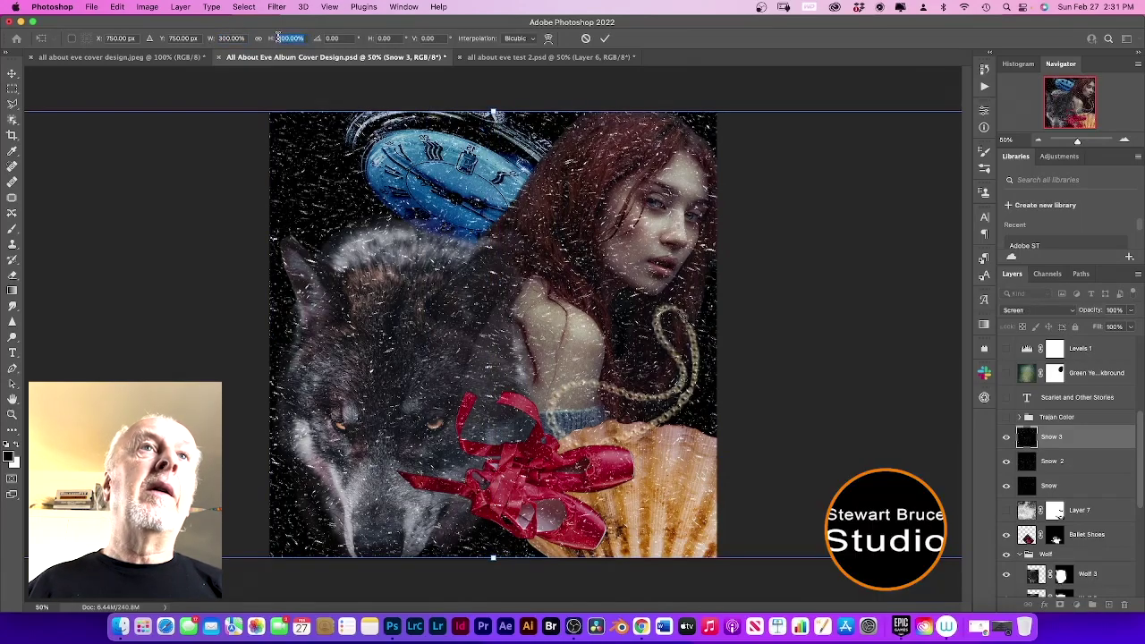
pyautogui.write('300')
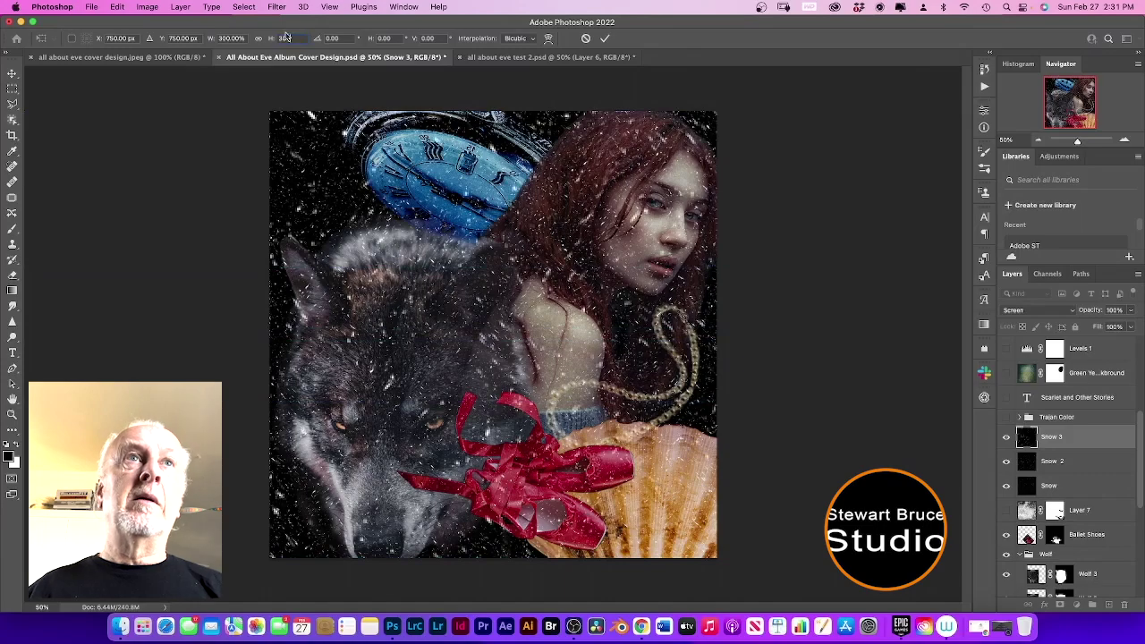
pyautogui.click(604, 38)
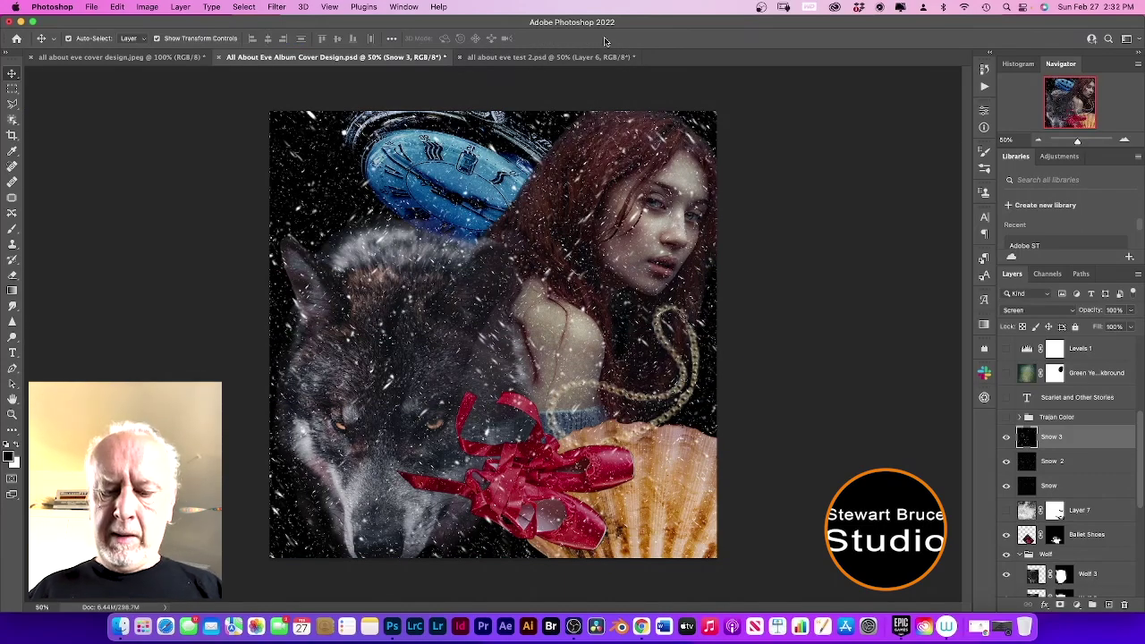
# - Duplicate the Snow 3 layer and rename the copy Snow 4
pyautogui.press('super+j')
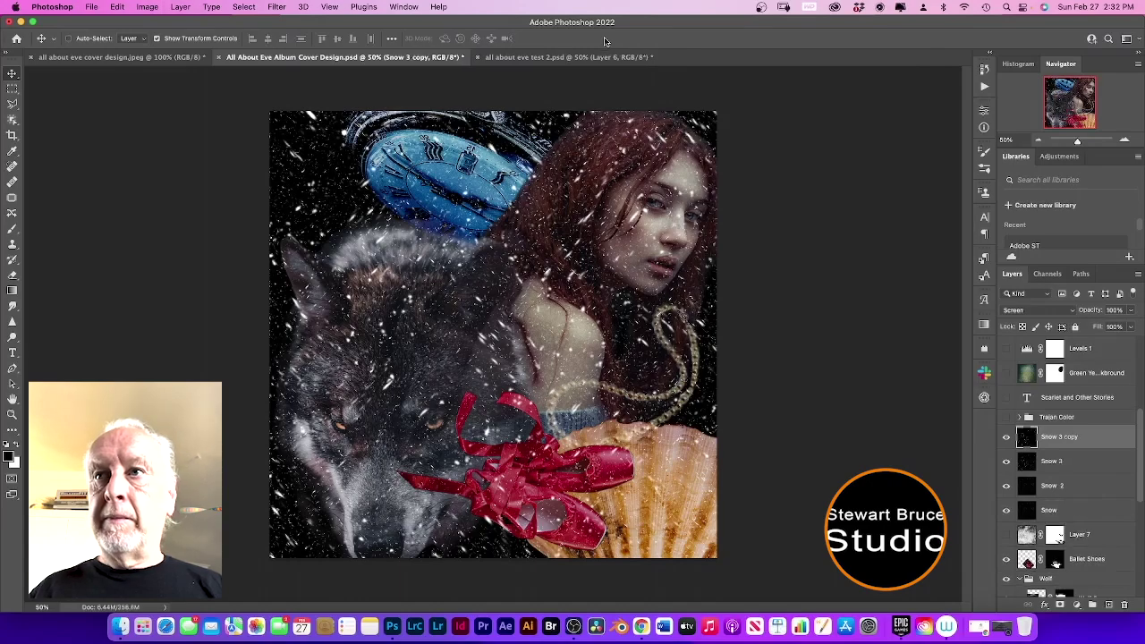
pyautogui.doubleClick(1064, 438)
pyautogui.press('Right')
pyautogui.press('BackSpace')
pyautogui.press('BackSpace')
pyautogui.press('BackSpace')
pyautogui.press('BackSpace')
pyautogui.press('BackSpace')
pyautogui.press('BackSpace')
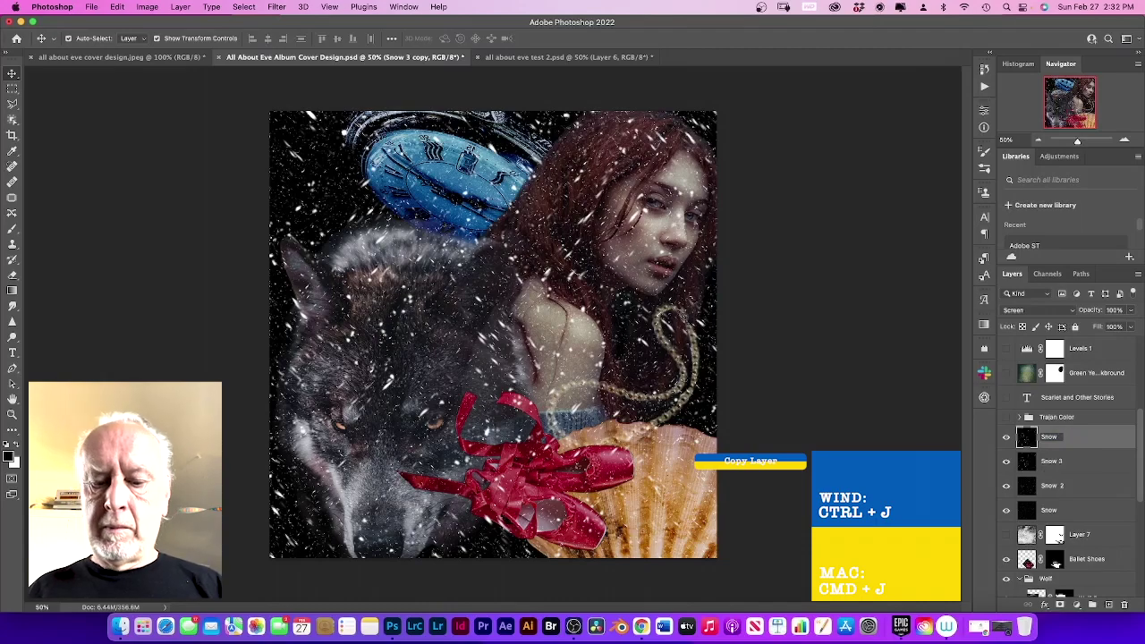
pyautogui.click(1031, 440)
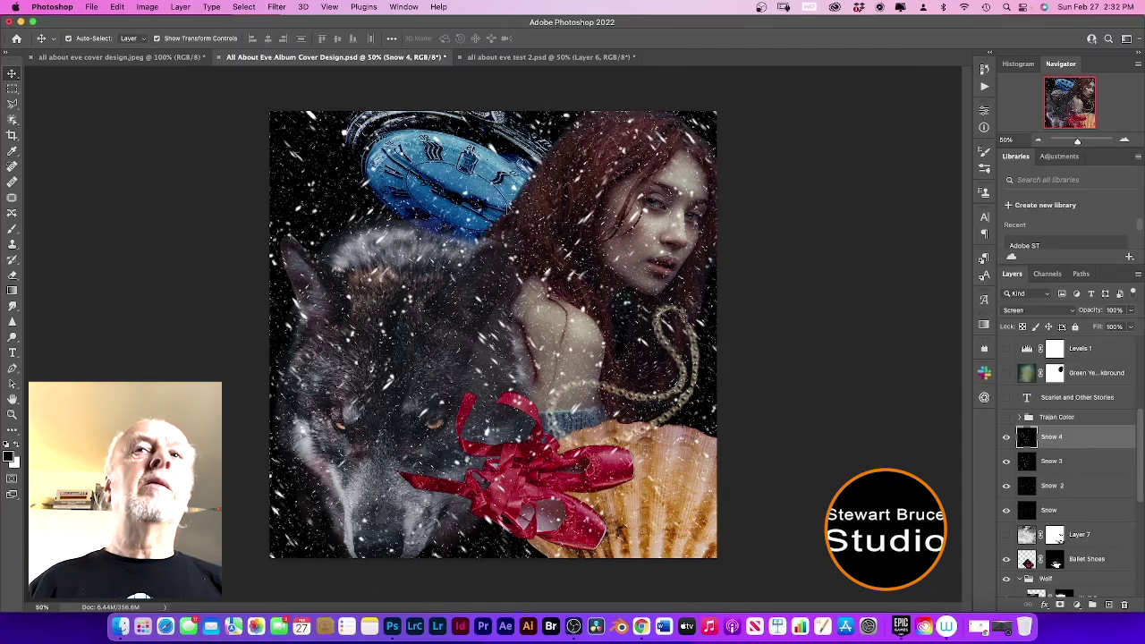
# - Scale the Snow 4 layer to -200% in both width and height
pyautogui.press('super+t')
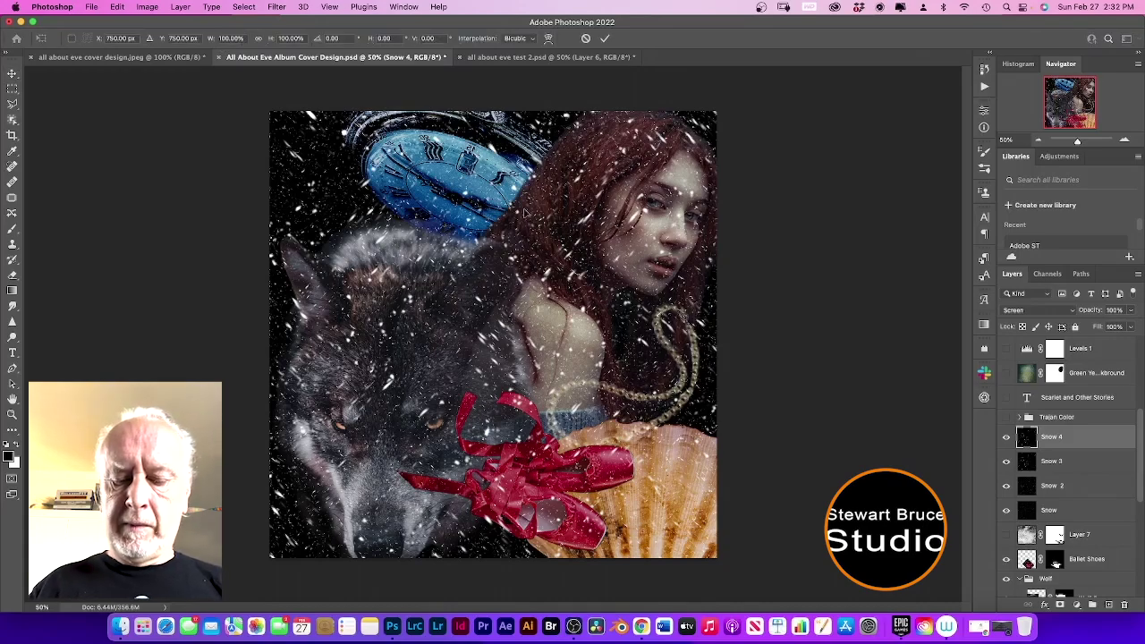
pyautogui.click(234, 37)
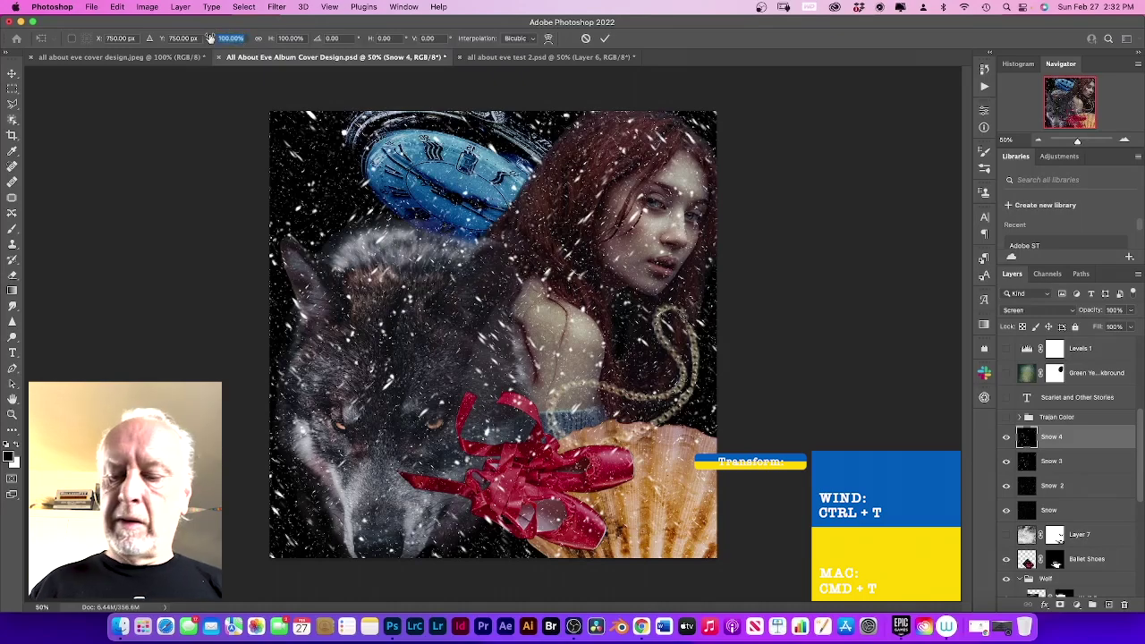
pyautogui.write('-200')
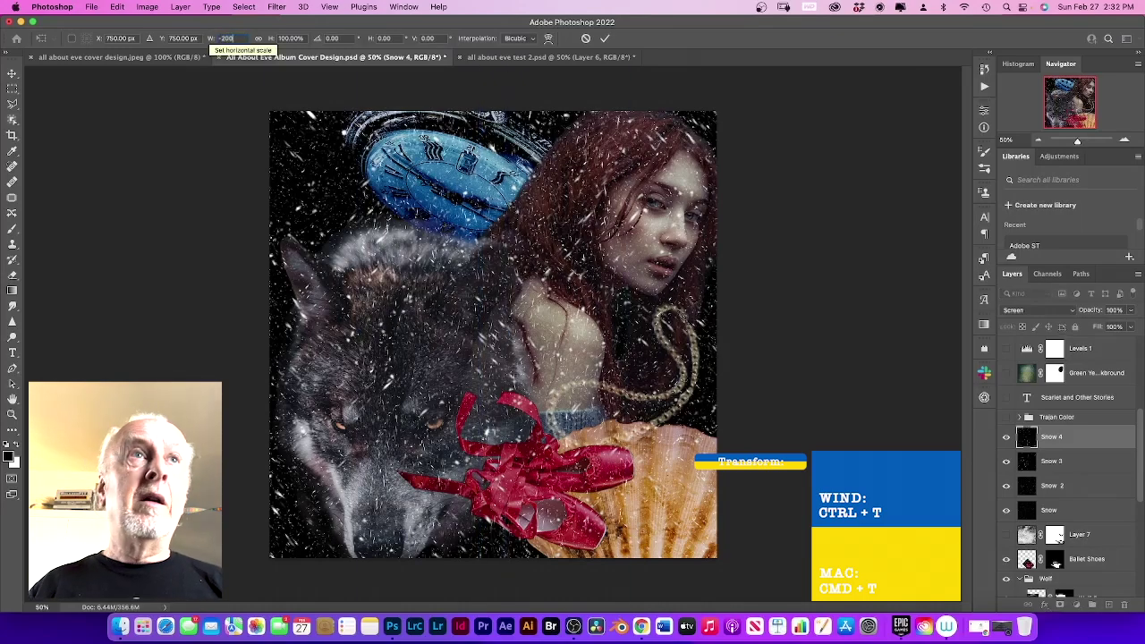
pyautogui.click(298, 39)
pyautogui.moveTo(298, 39); pyautogui.dragTo(271, 39)
pyautogui.write('-200')
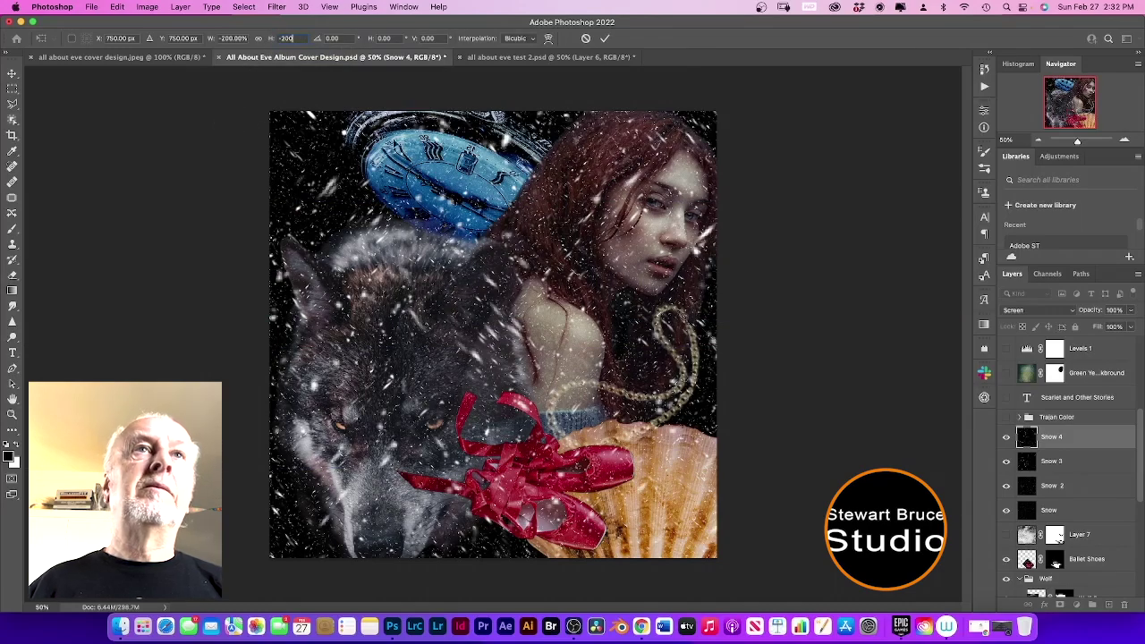
pyautogui.press('Return')
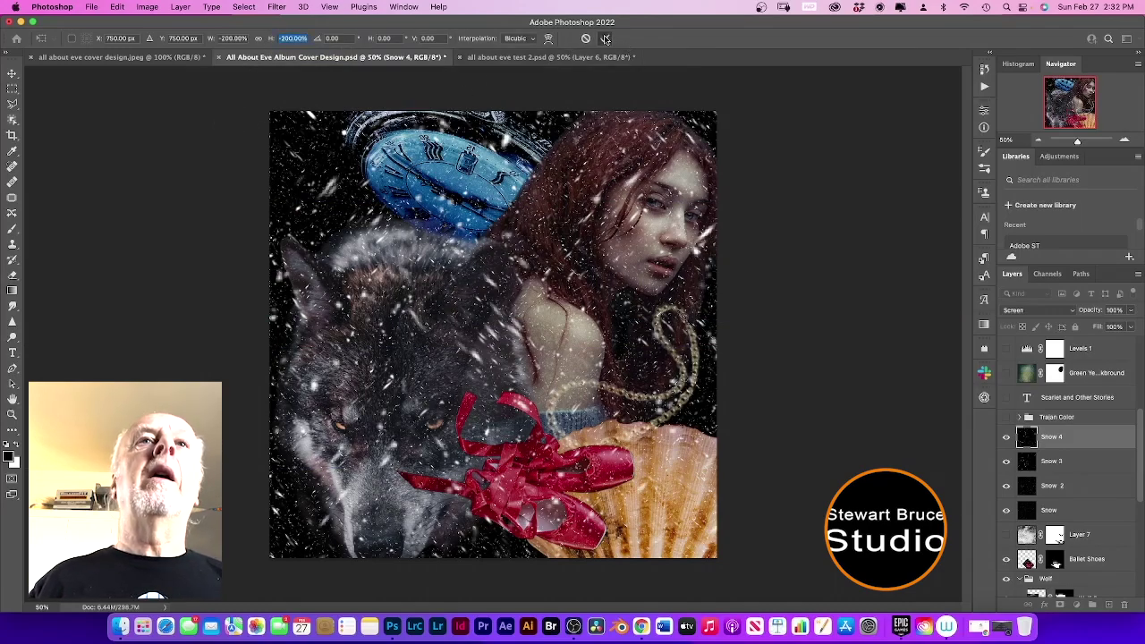
pyautogui.click(606, 38)
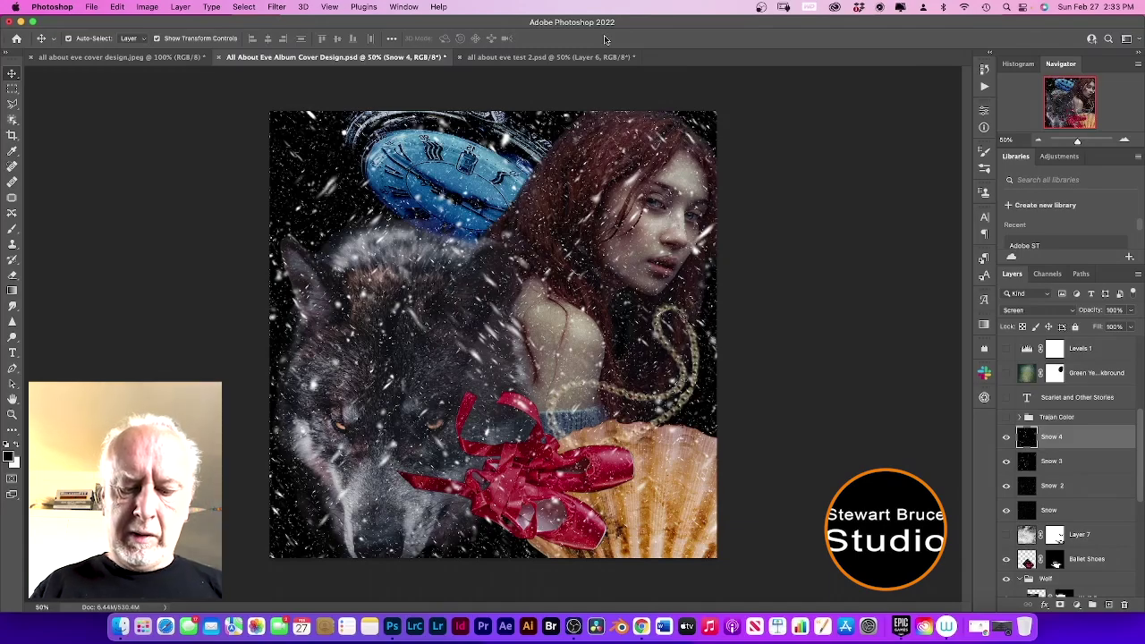
# - Select the whole canvas, copy the Snow 4 content to a new layer named Snow 5, and hide that layer
pyautogui.press('super+a')
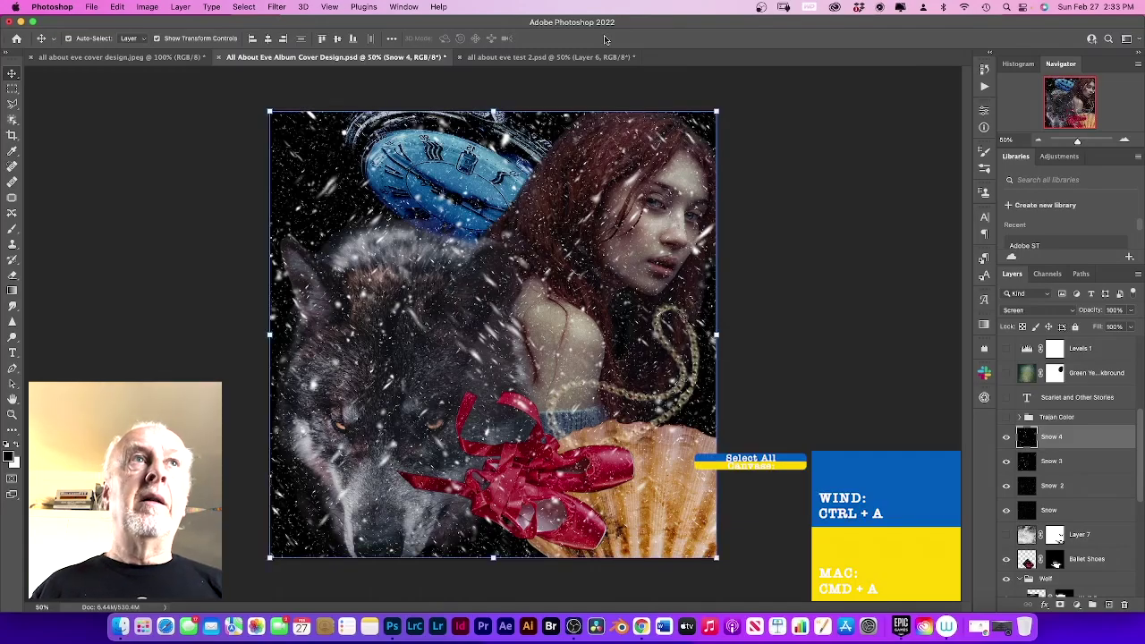
pyautogui.click(182, 7)
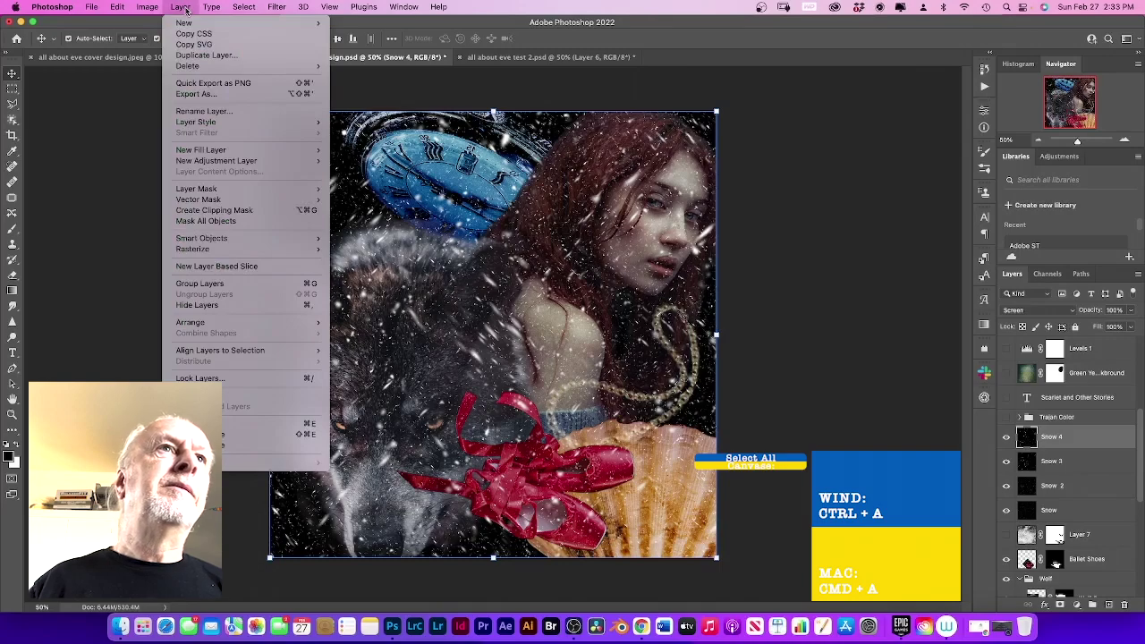
pyautogui.moveTo(200, 24)
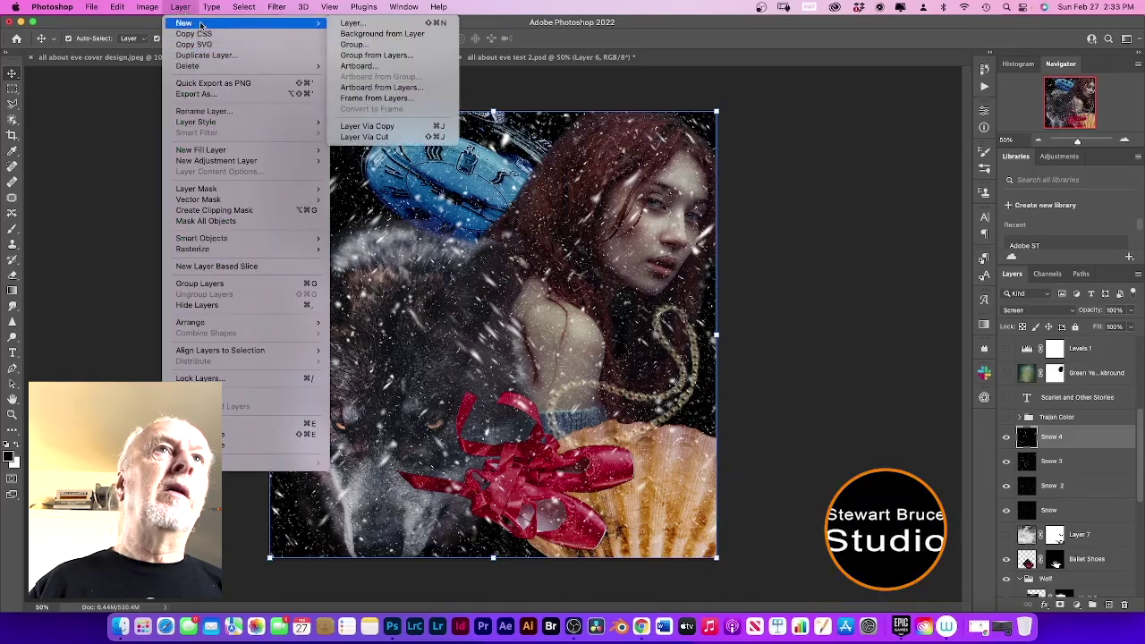
pyautogui.click(371, 126)
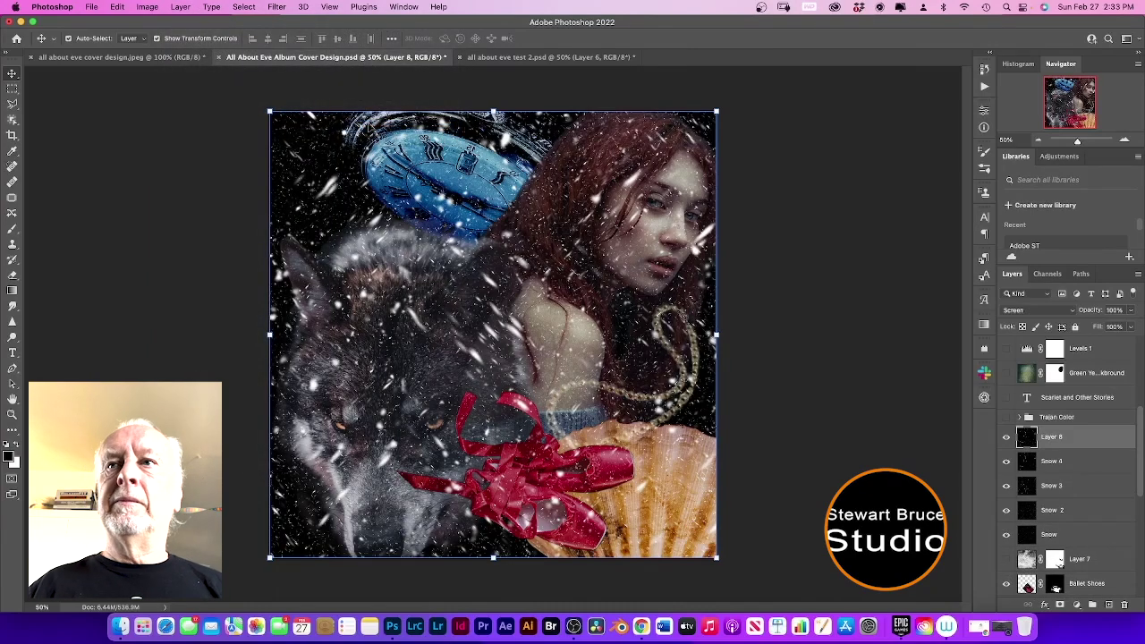
pyautogui.doubleClick(1053, 436)
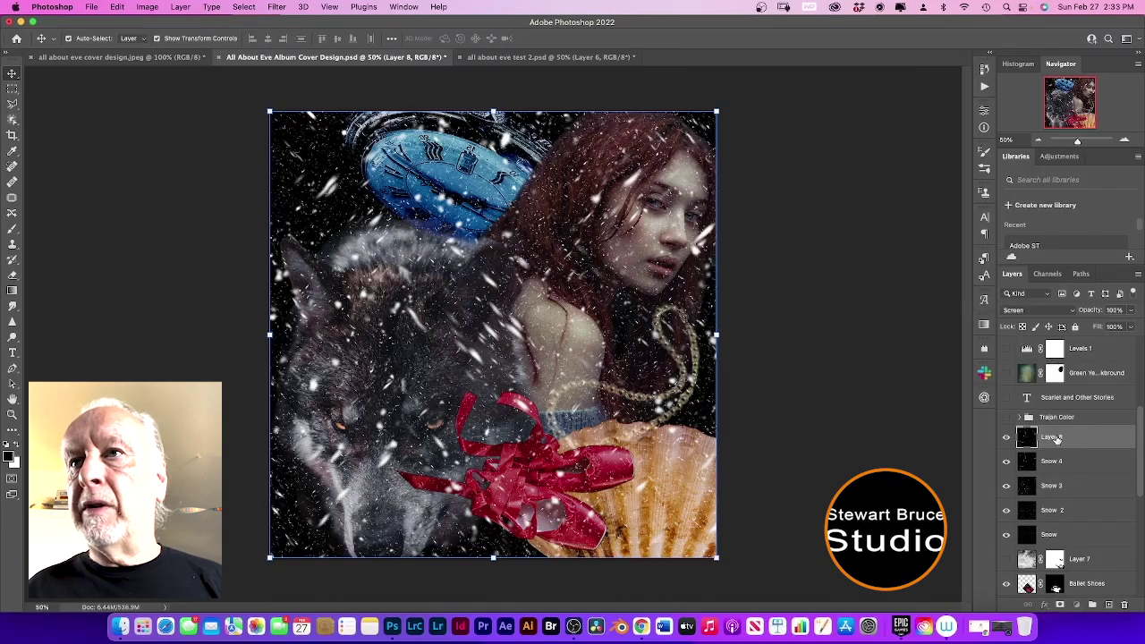
pyautogui.write('S')
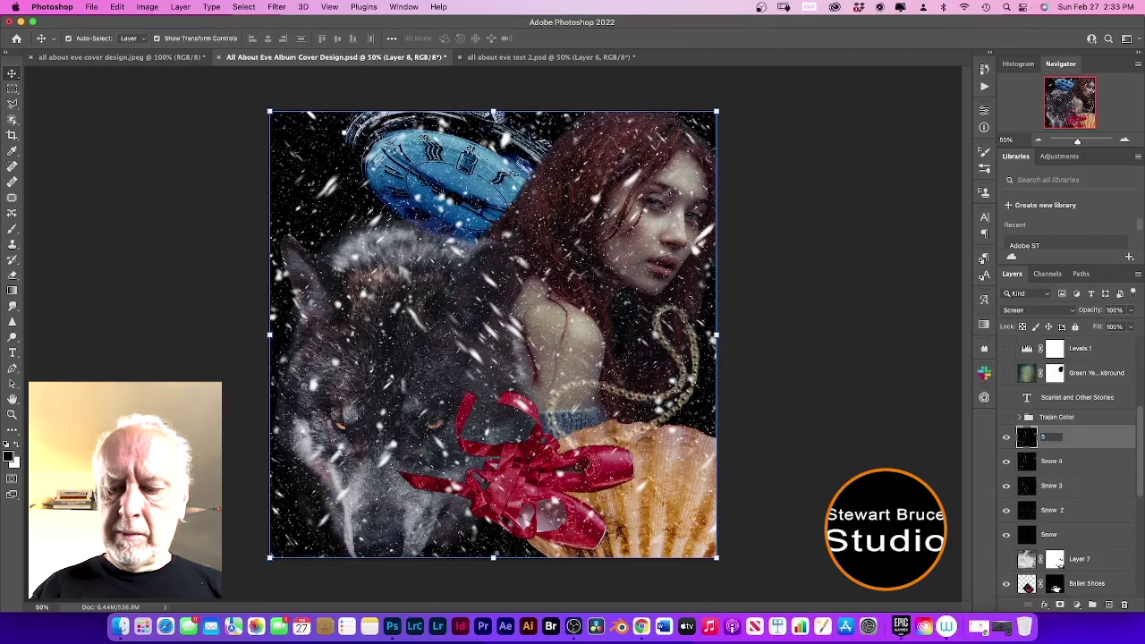
pyautogui.write('now 5')
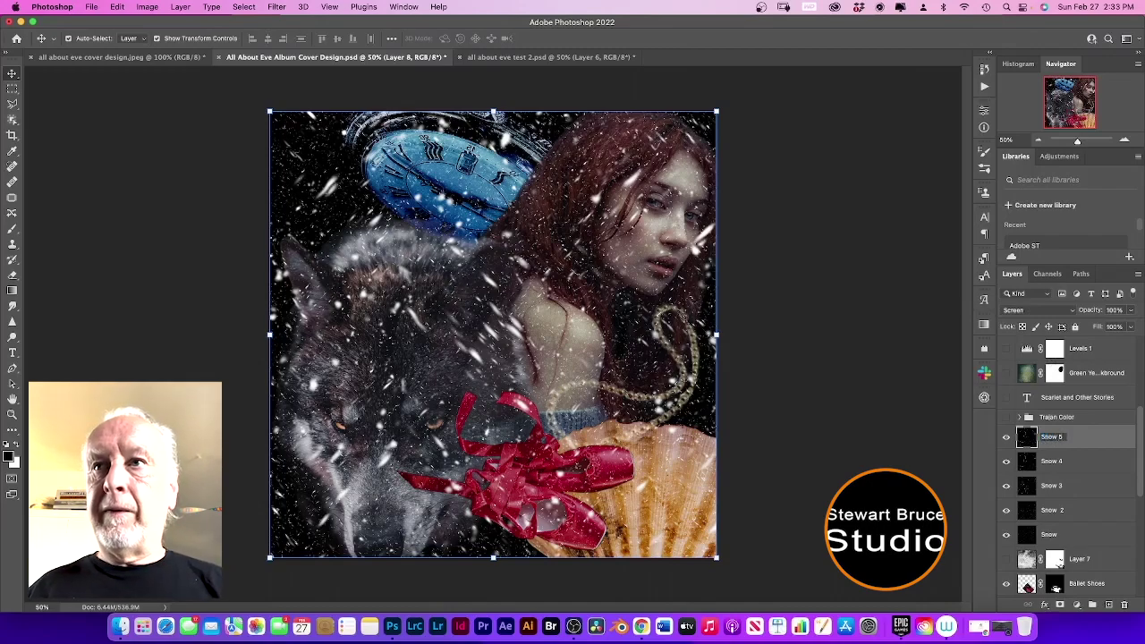
pyautogui.press('Return')
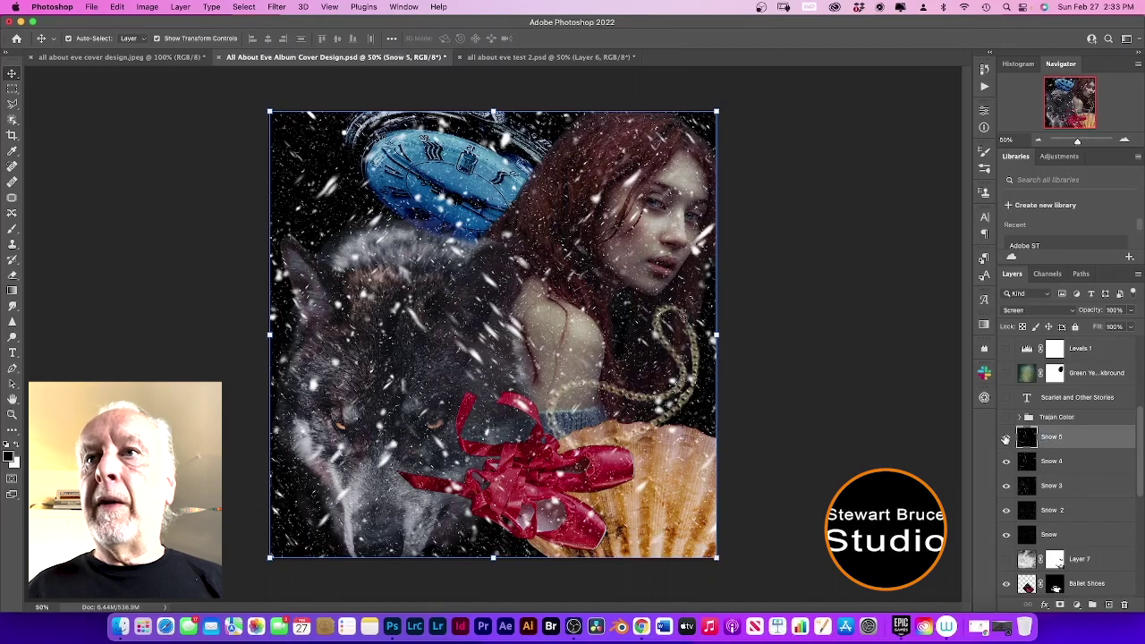
pyautogui.click(1006, 437)
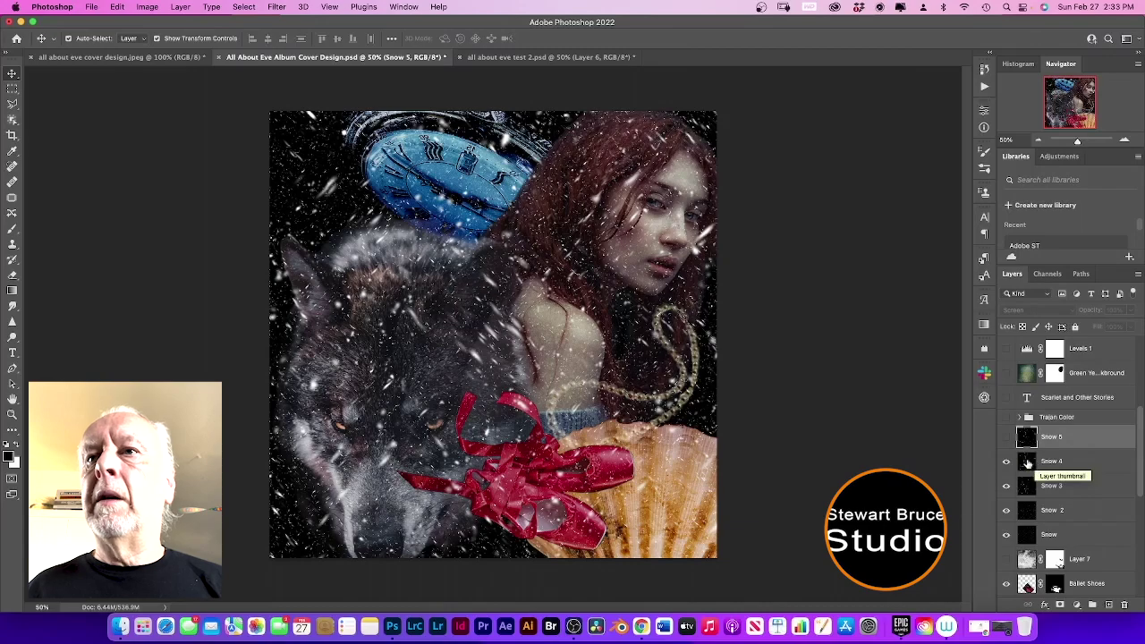
# - Start a Lens Blur on the Snow 4 layer with an iris radius of 30 and blade curvature of 100
pyautogui.click(1027, 463)
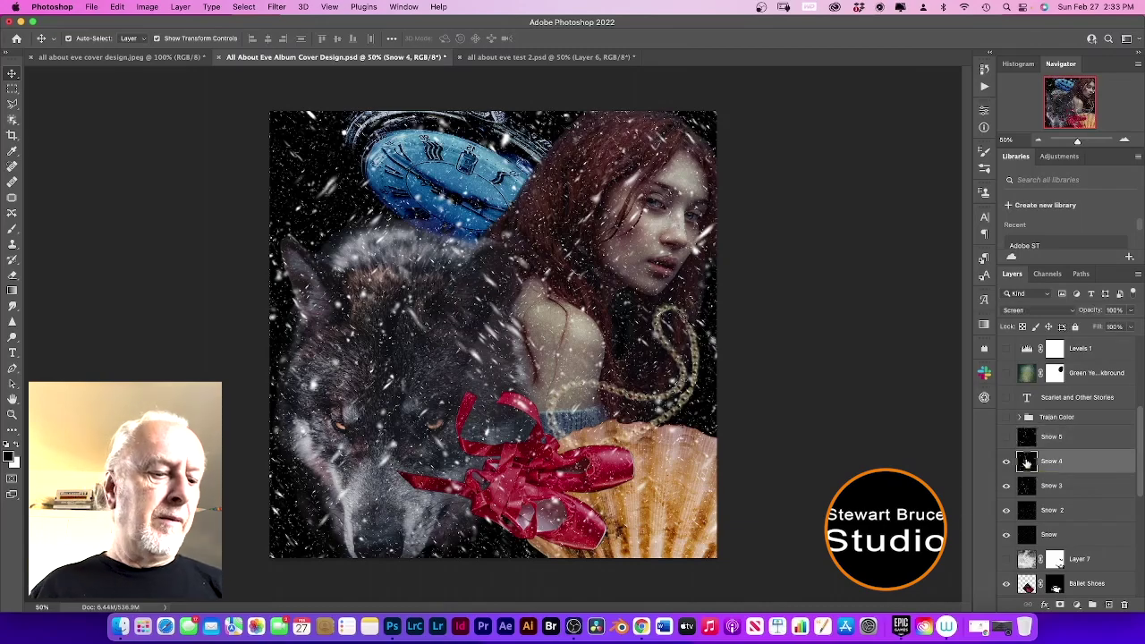
pyautogui.click(274, 8)
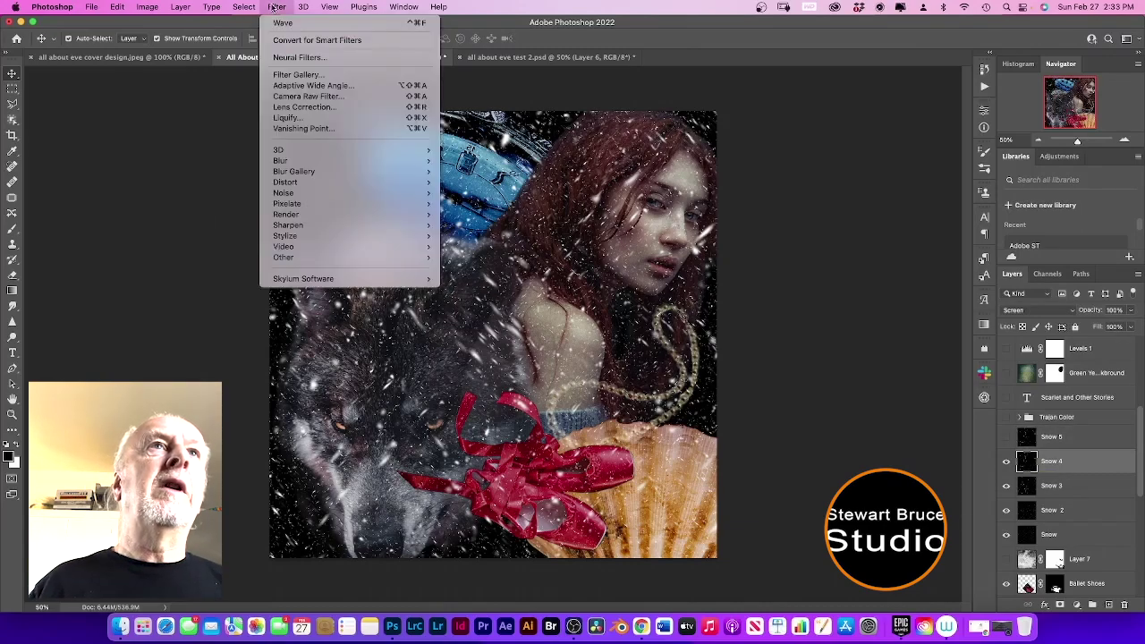
pyautogui.moveTo(304, 164)
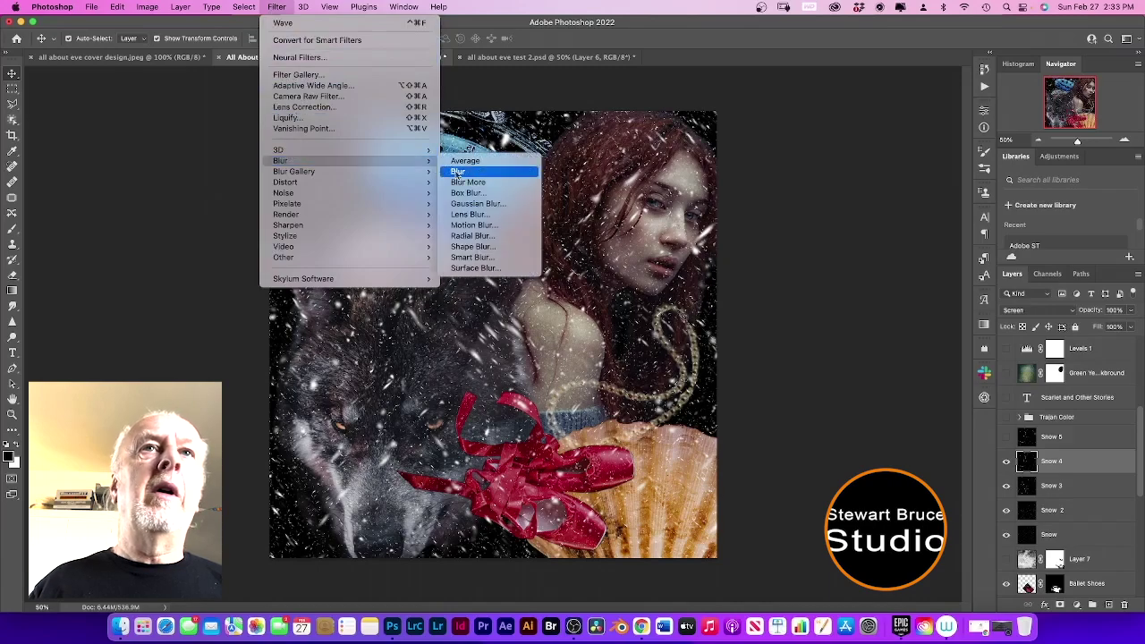
pyautogui.click(479, 216)
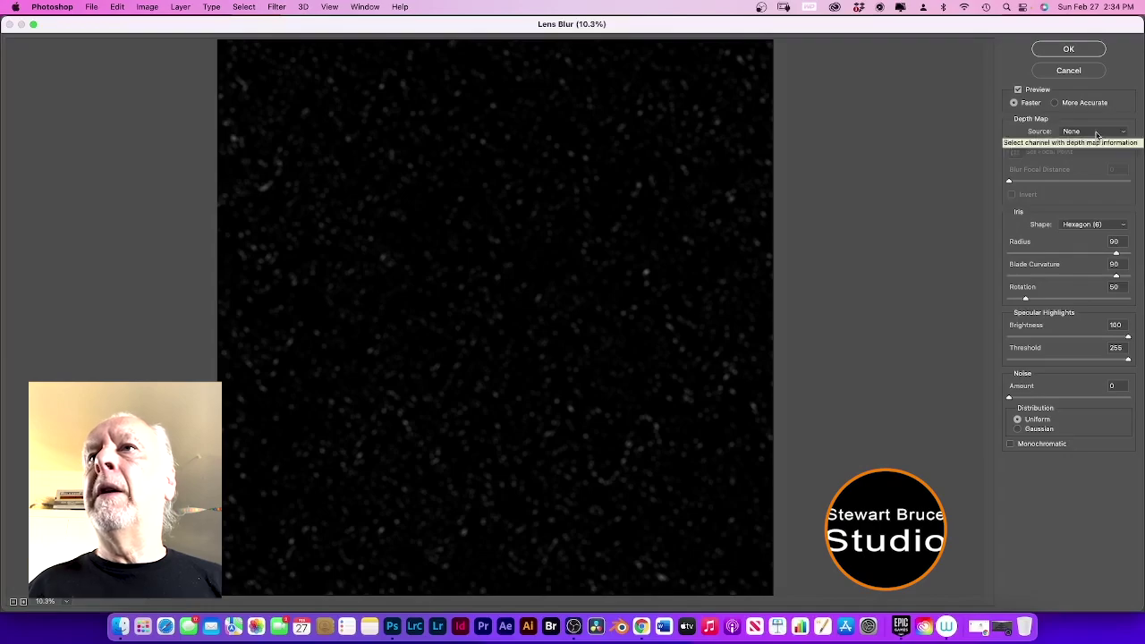
pyautogui.doubleClick(1122, 241)
pyautogui.write('30')
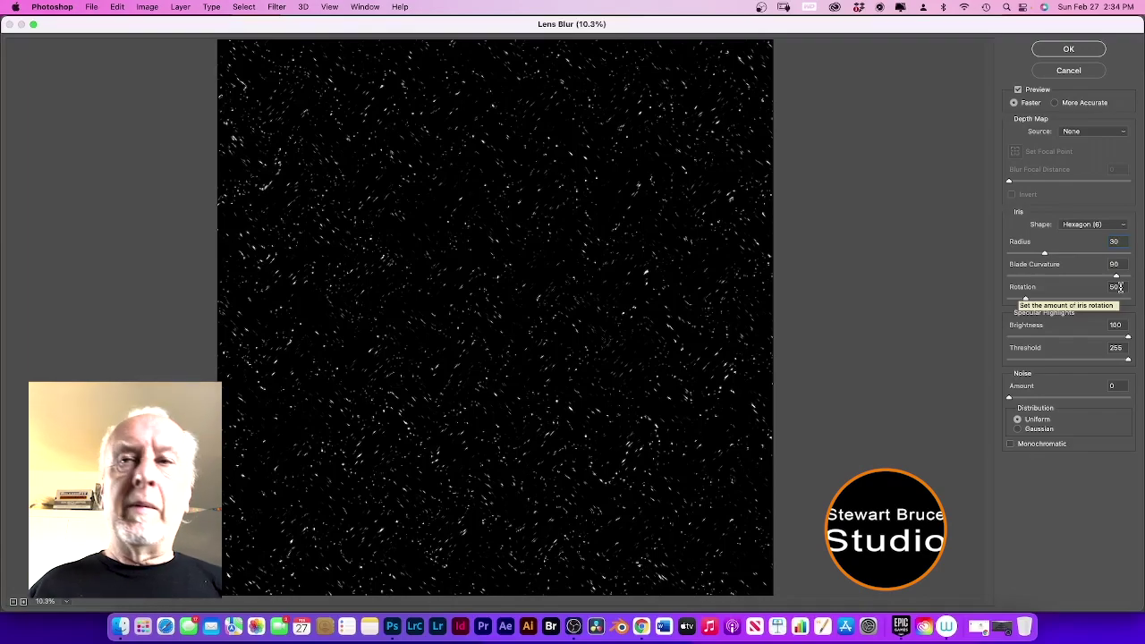
pyautogui.click(1106, 266)
pyautogui.write('100')
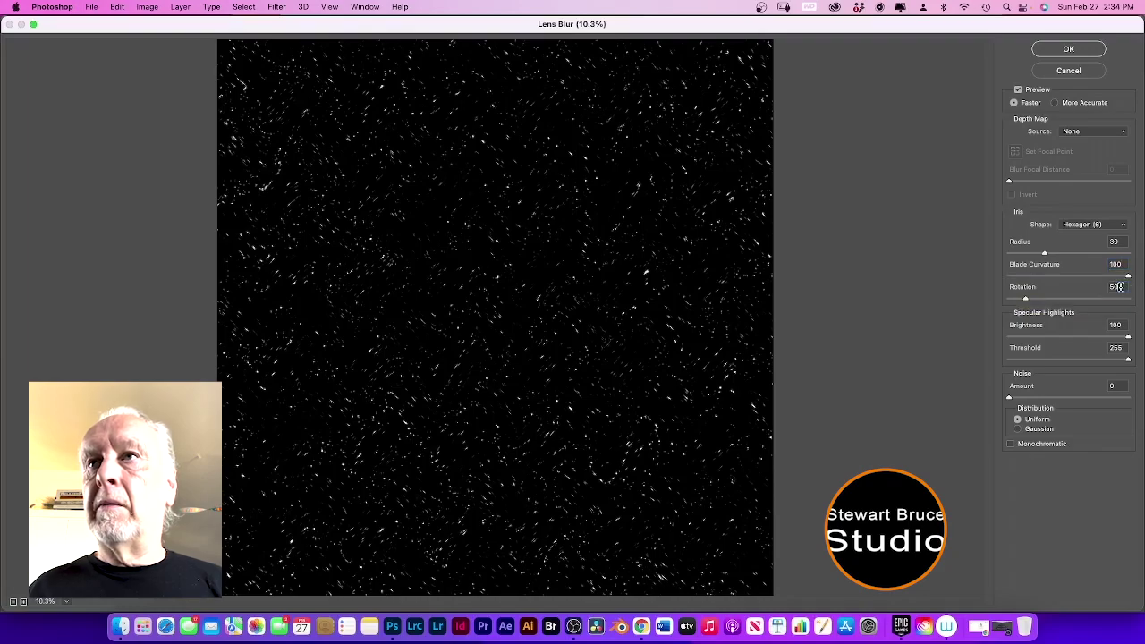
# - Set the Lens Blur rotation to 150 and the specular highlight brightness to 5, and apply the blur
pyautogui.doubleClick(1118, 287)
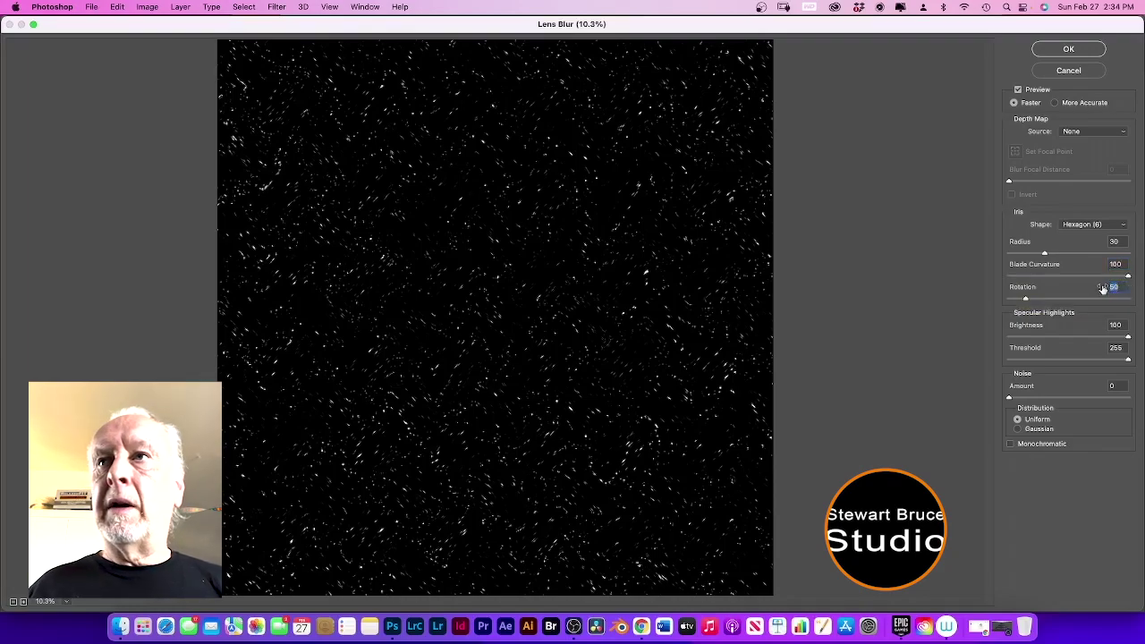
pyautogui.write('150')
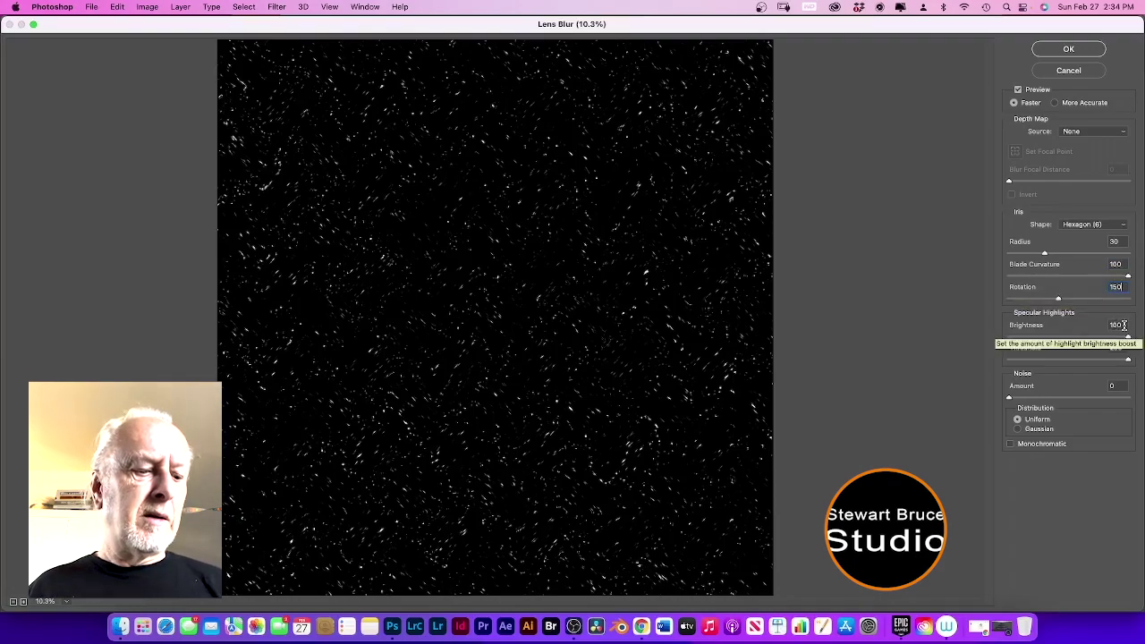
pyautogui.doubleClick(1123, 326)
pyautogui.write('5')
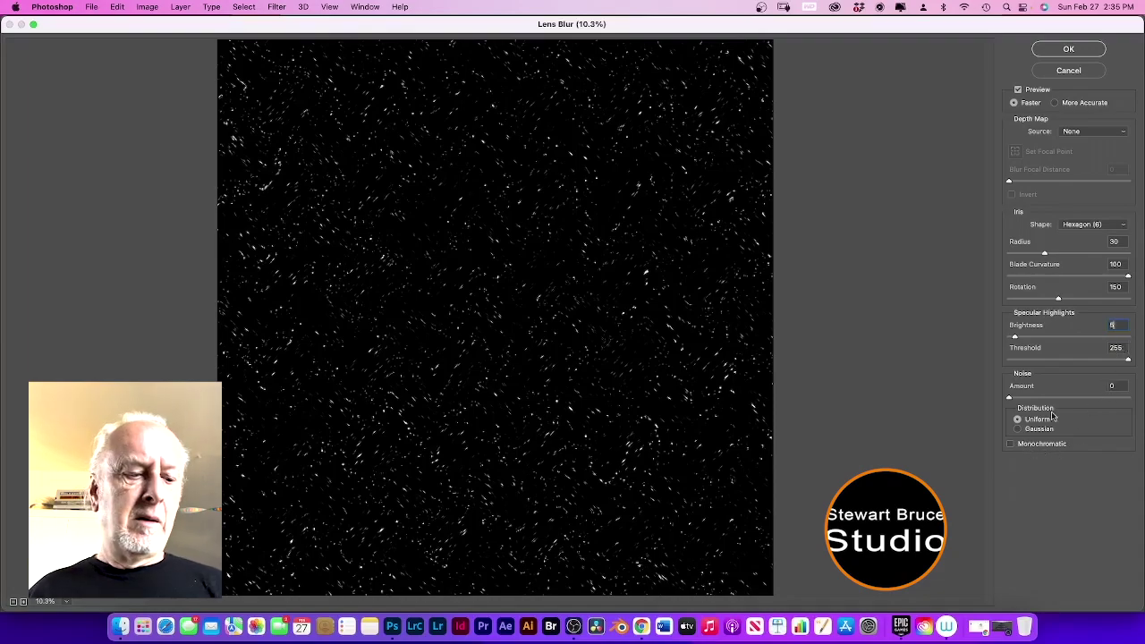
pyautogui.click(1067, 49)
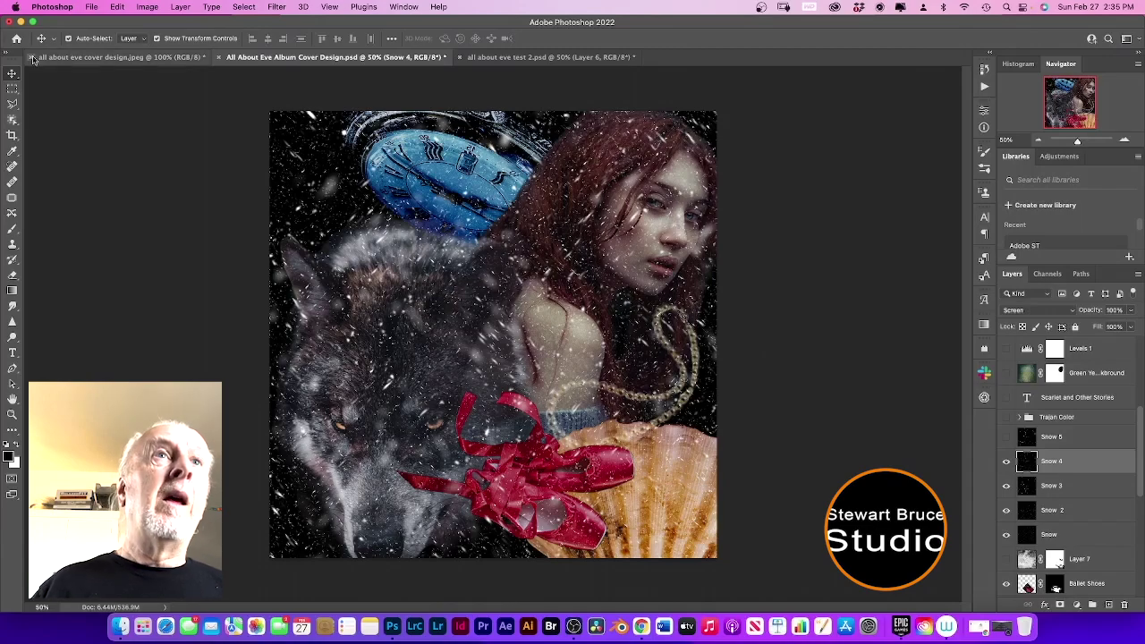
# - Sharpen the Snow 4 layer using Unsharp Mask with an amount of 500% and a radius of 6 pixels
pyautogui.click(280, 7)
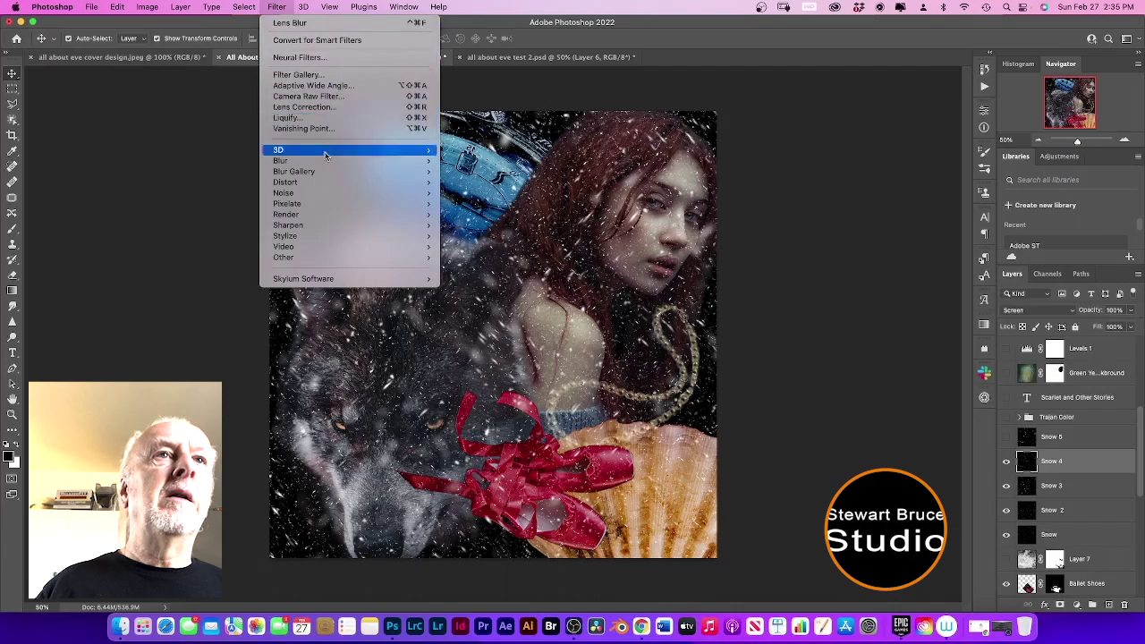
pyautogui.moveTo(341, 231)
pyautogui.click(483, 269)
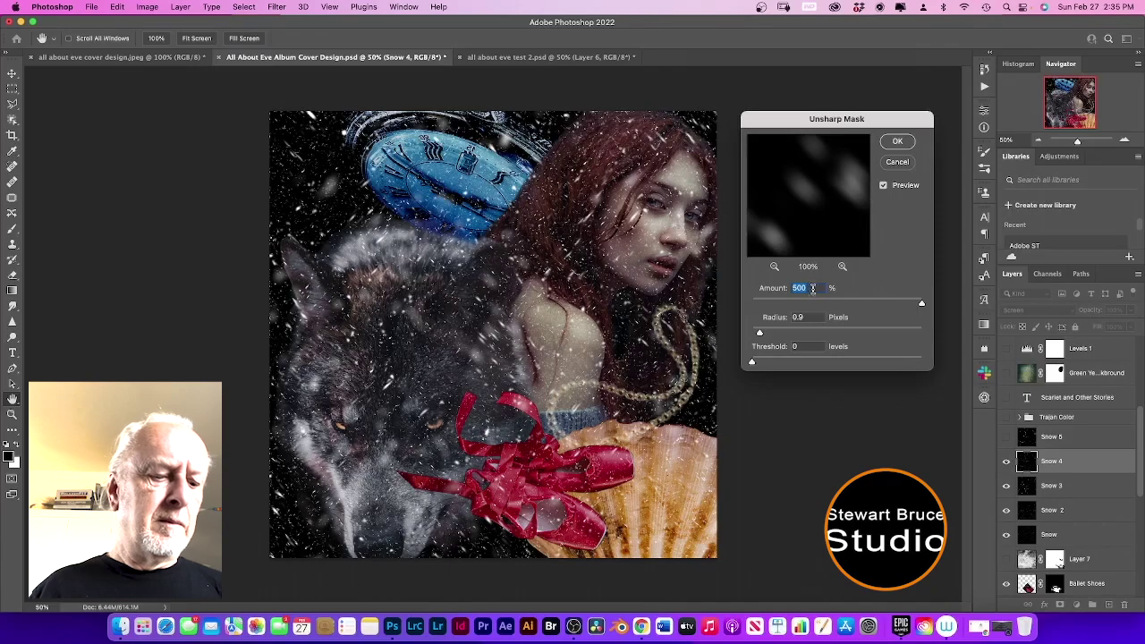
pyautogui.click(819, 317)
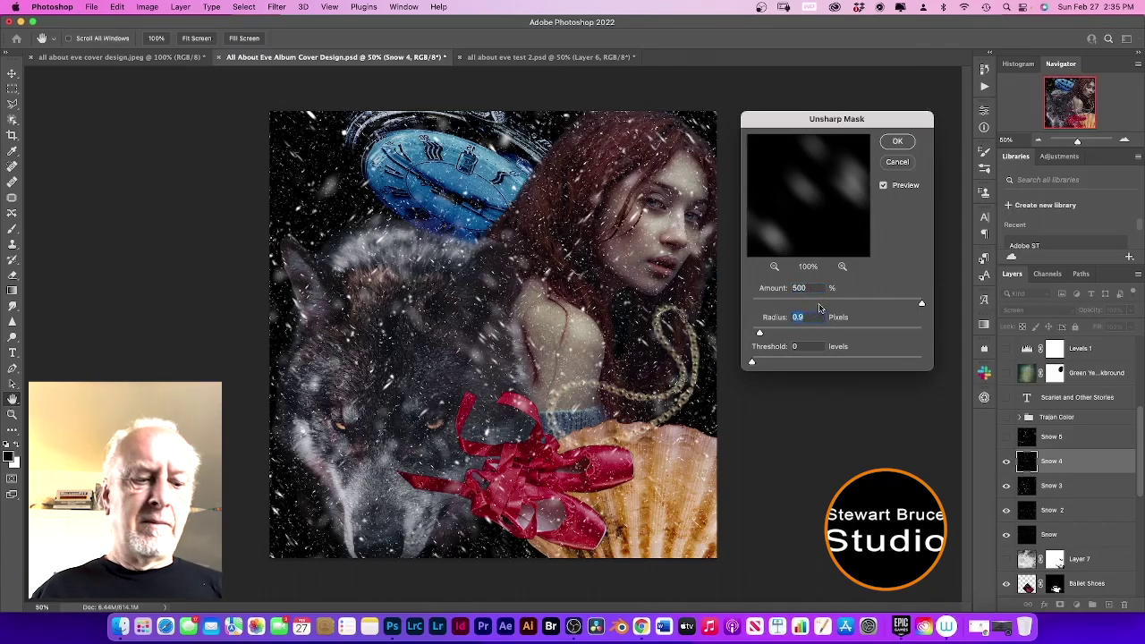
pyautogui.write('6')
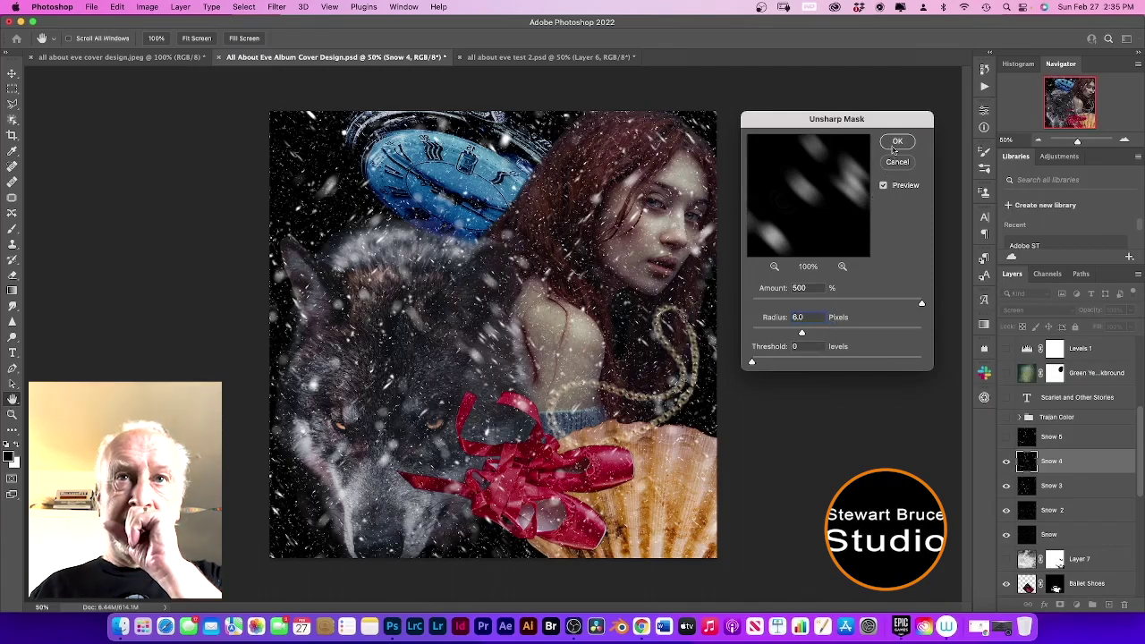
pyautogui.click(895, 141)
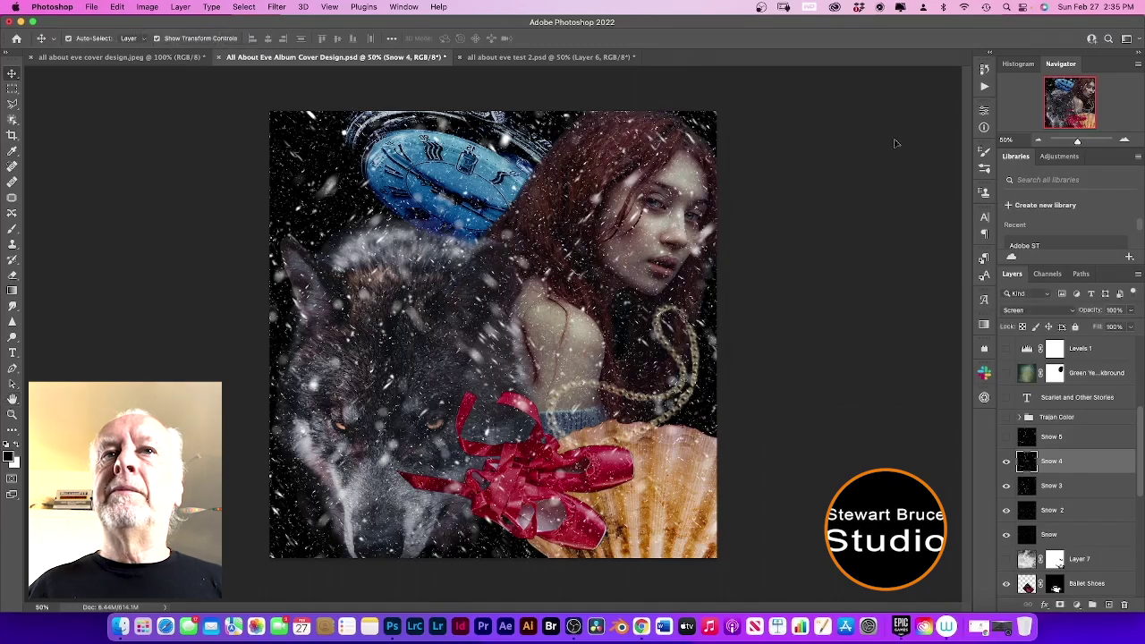
# - Distort the Snow 4 layer with a randomized Triangle Wave of 20 generators and a maximum amplitude of 3
pyautogui.click(278, 8)
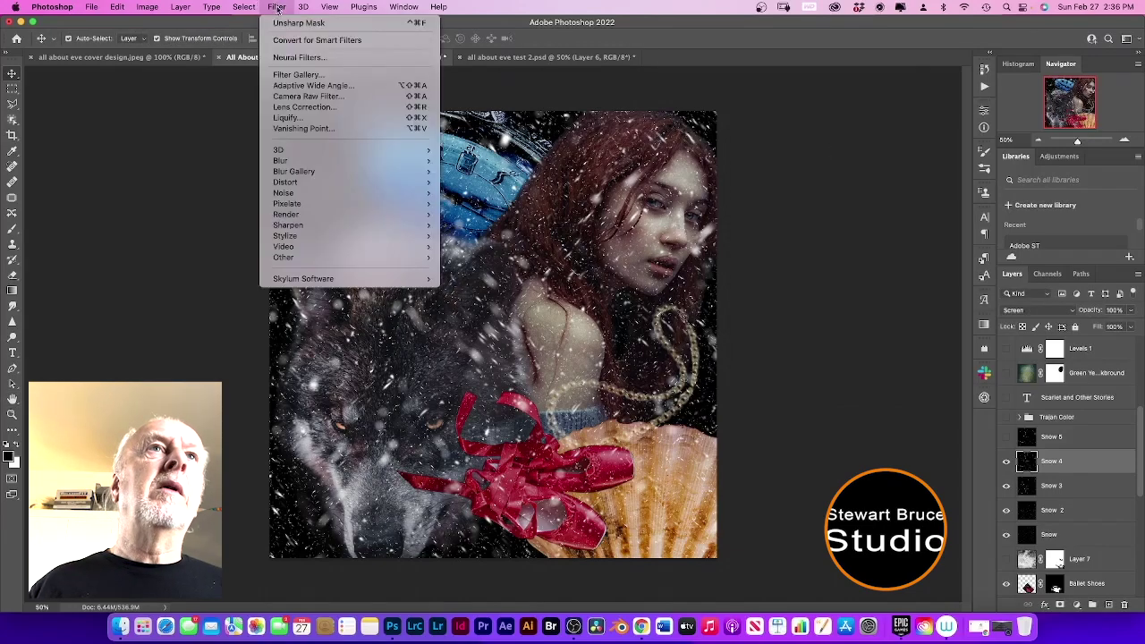
pyautogui.moveTo(341, 184)
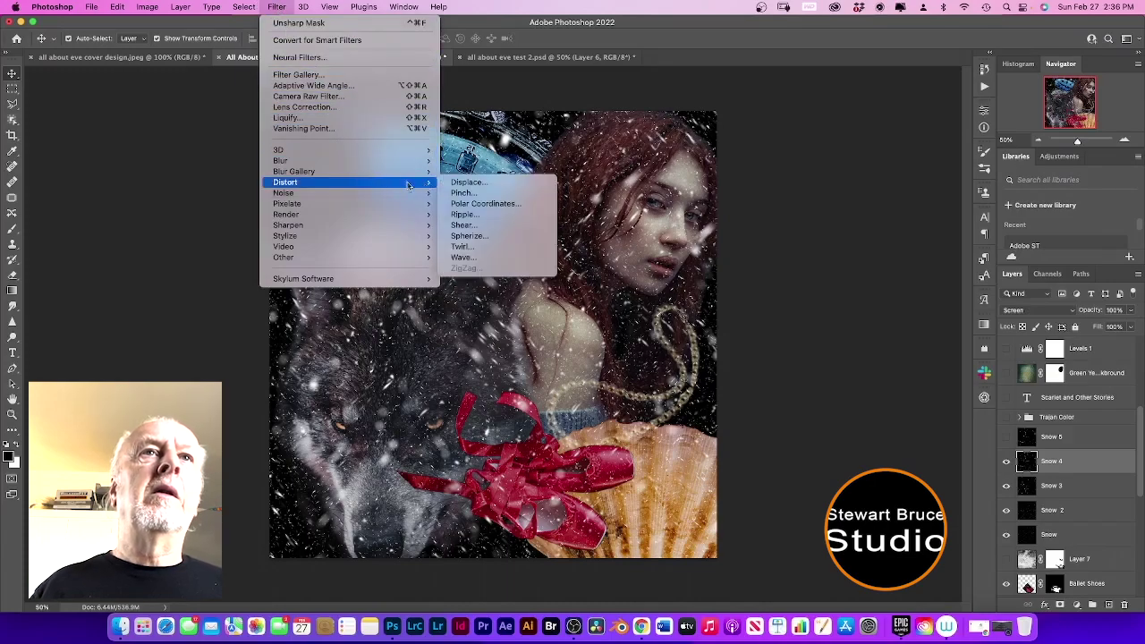
pyautogui.click(474, 259)
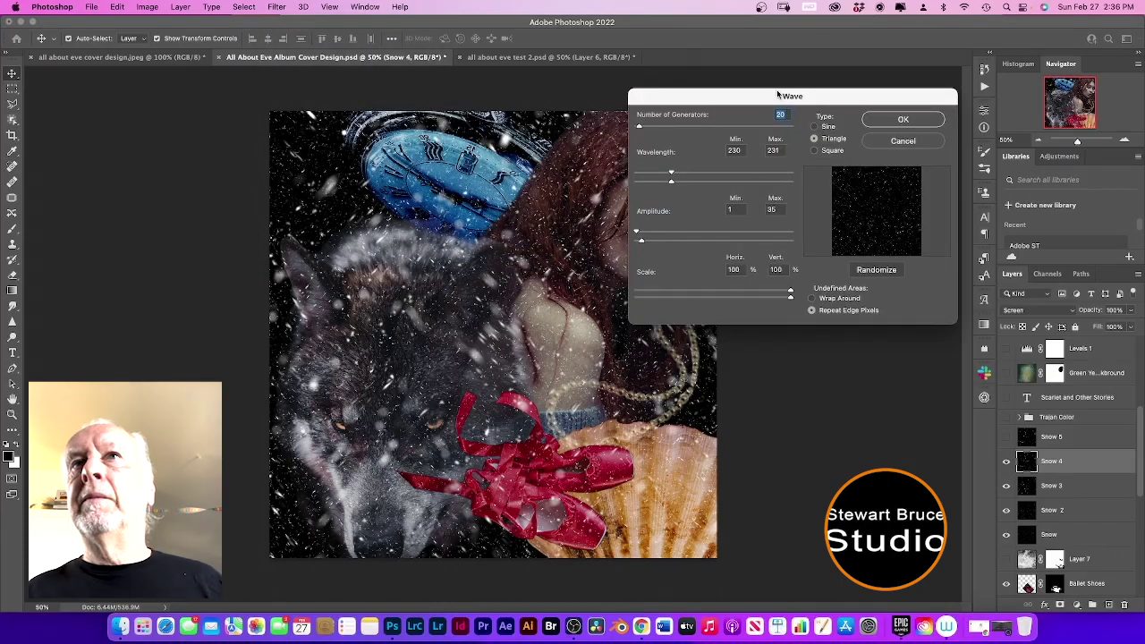
pyautogui.moveTo(775, 99); pyautogui.dragTo(789, 96)
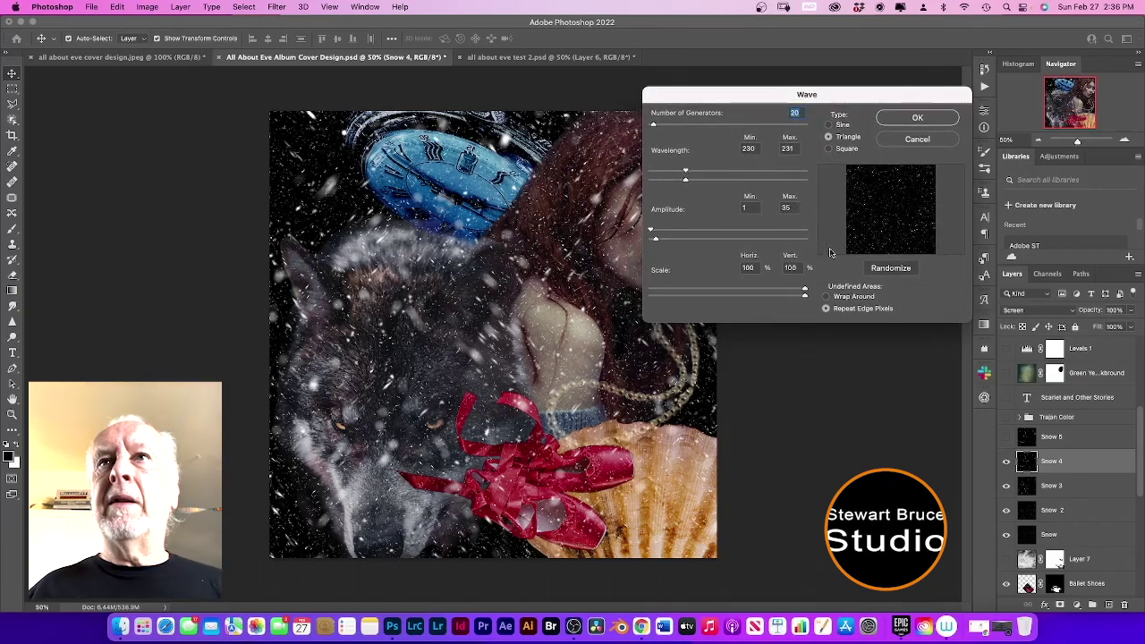
pyautogui.click(895, 269)
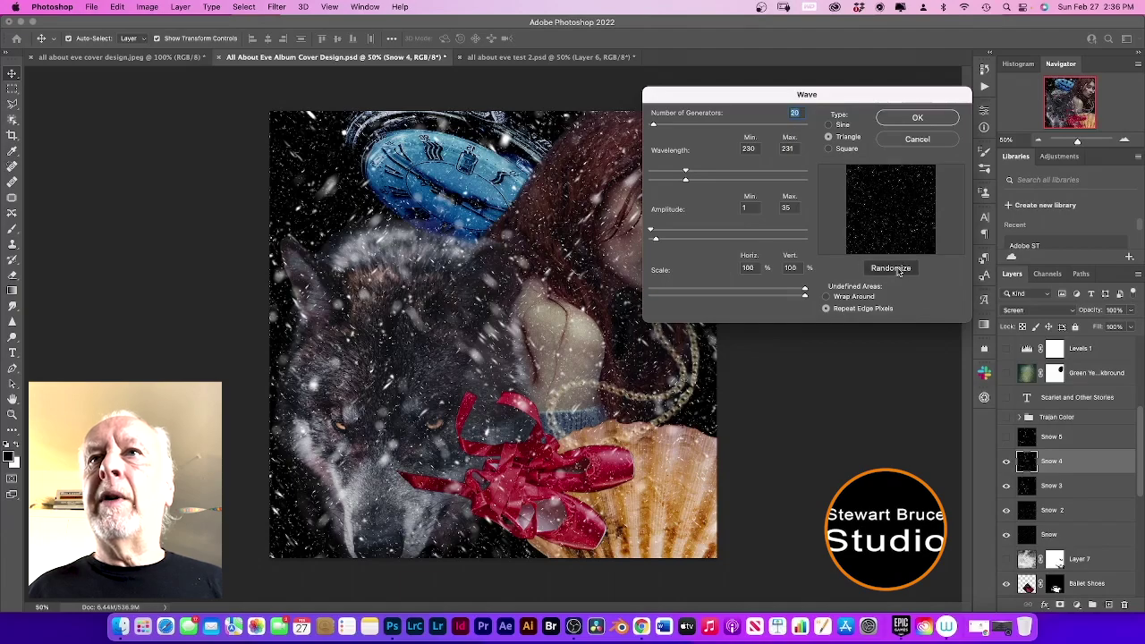
pyautogui.click(789, 207)
pyautogui.write('3')
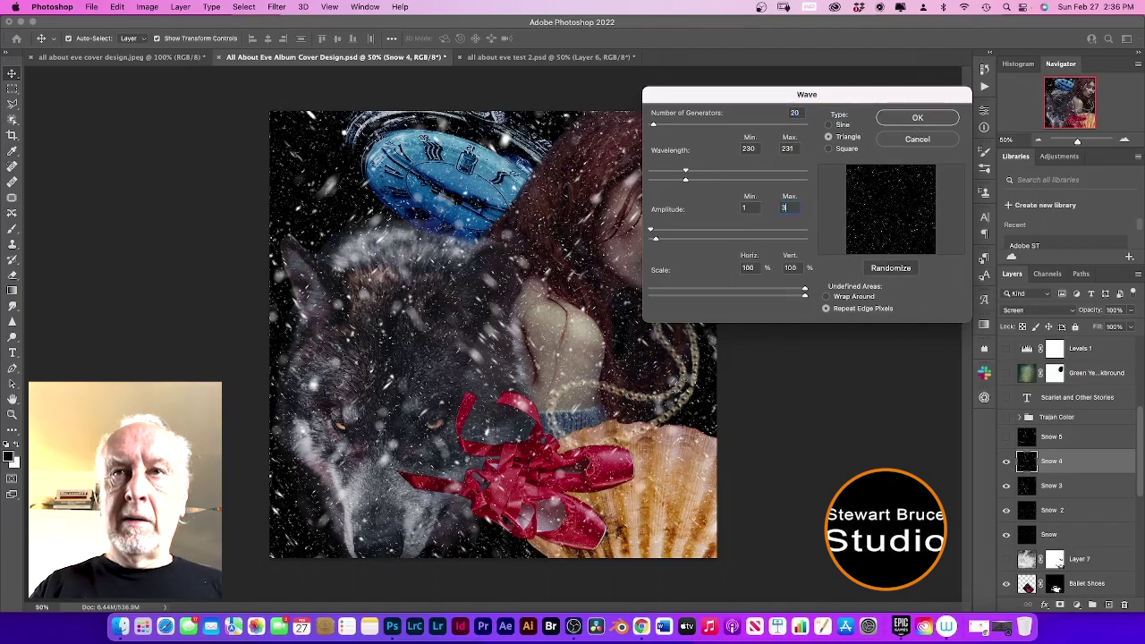
pyautogui.click(942, 119)
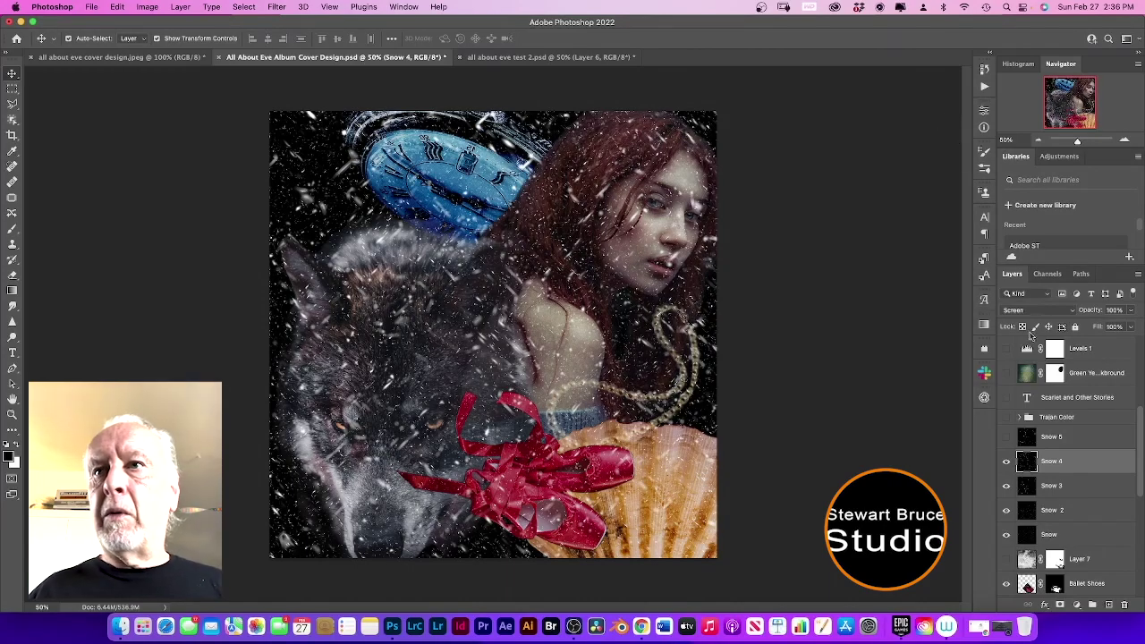
# - Show the Snow 5 layer and start a Lens Blur on it with an iris radius of 90 and blade curvature of 90
pyautogui.click(1005, 436)
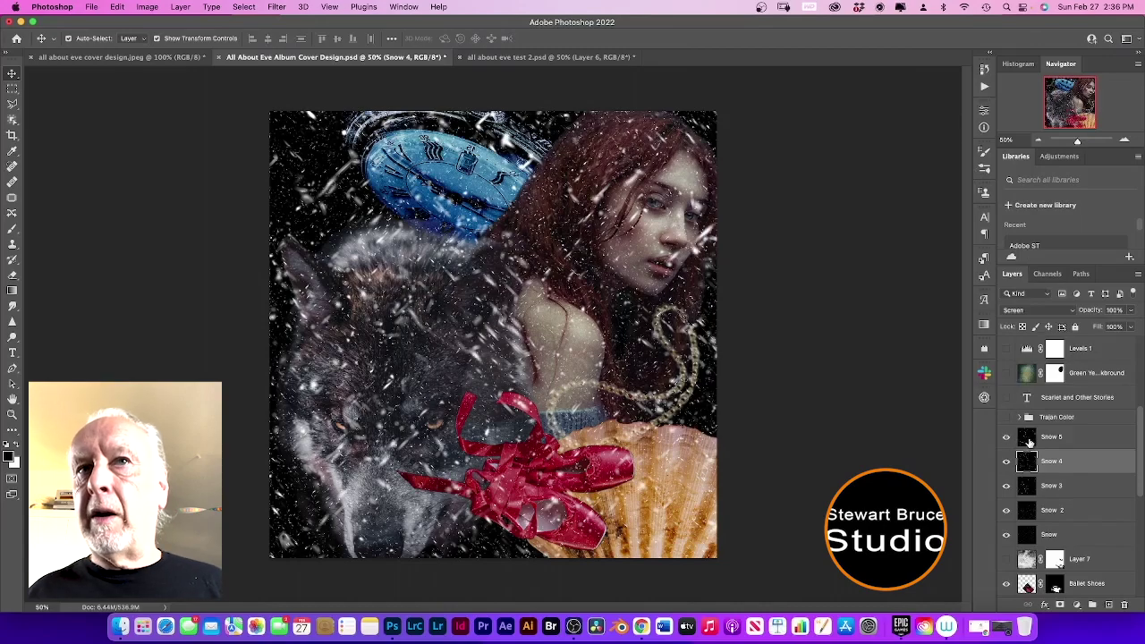
pyautogui.click(1029, 442)
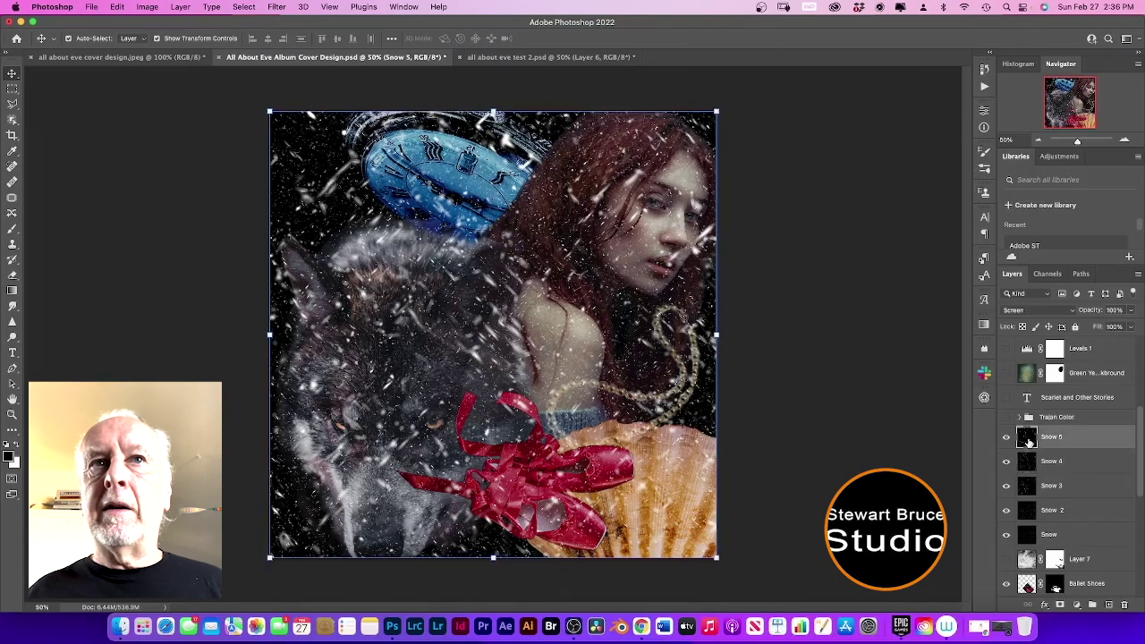
pyautogui.click(280, 8)
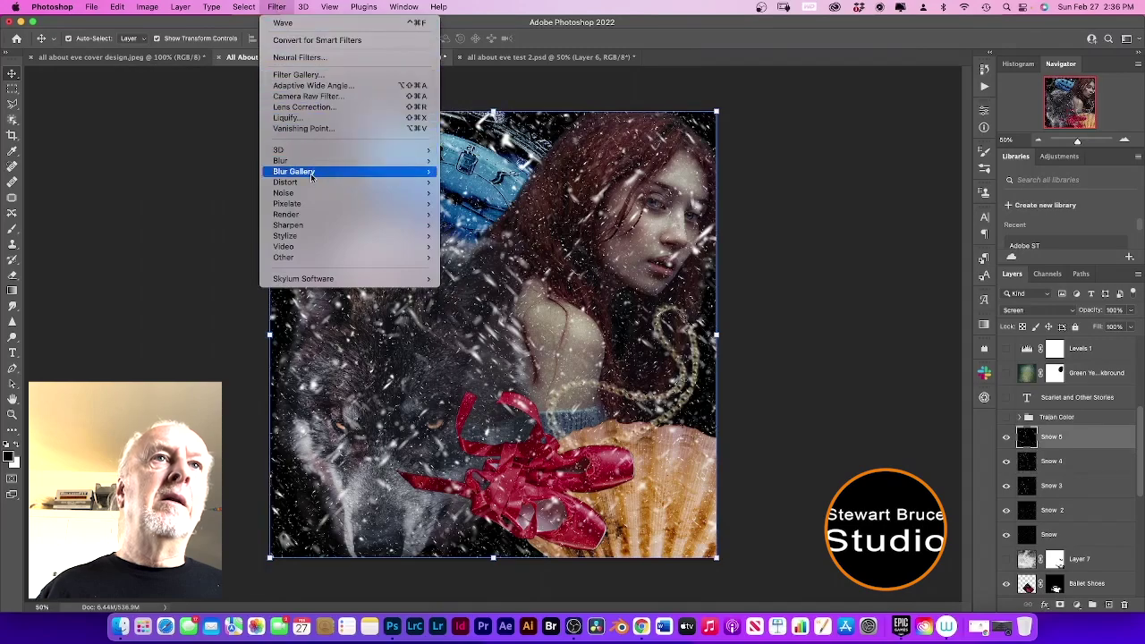
pyautogui.moveTo(311, 182)
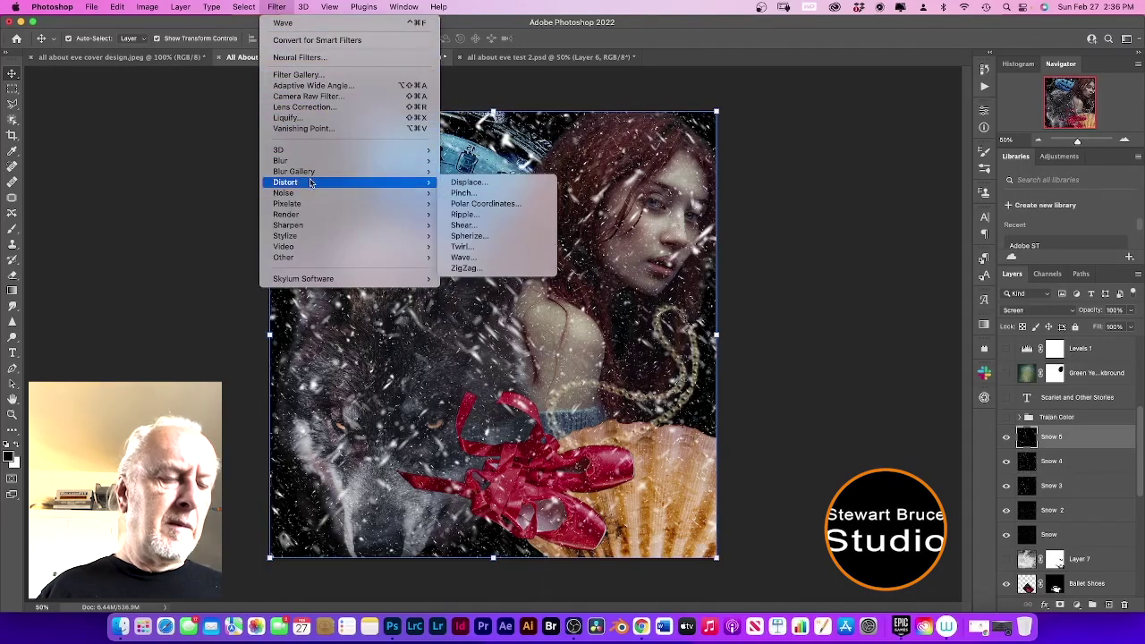
pyautogui.moveTo(295, 161)
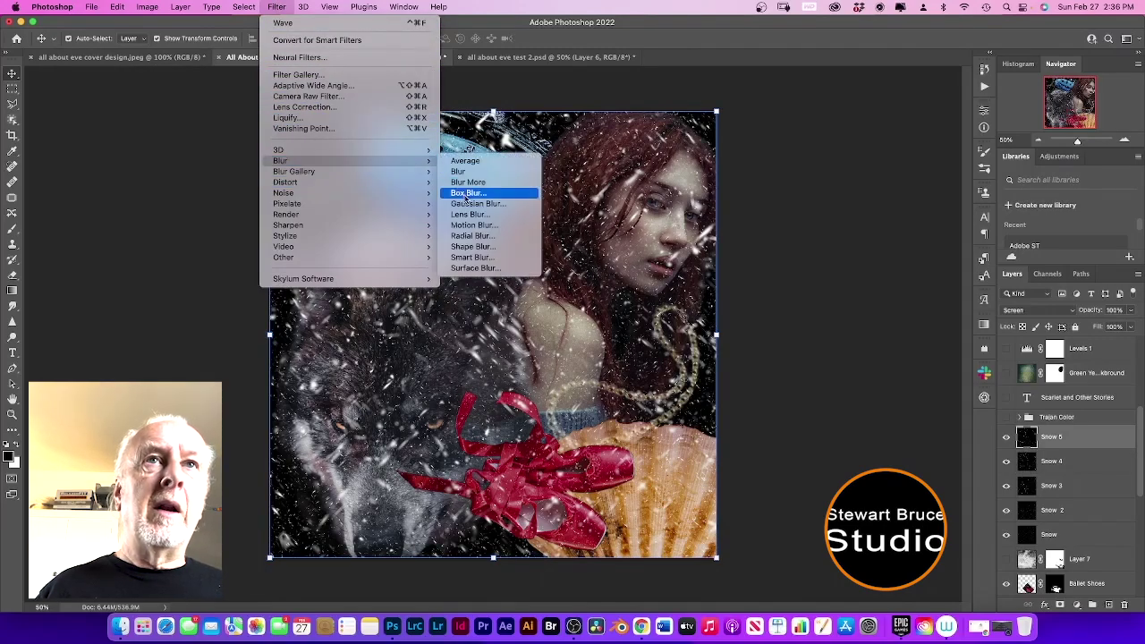
pyautogui.click(469, 214)
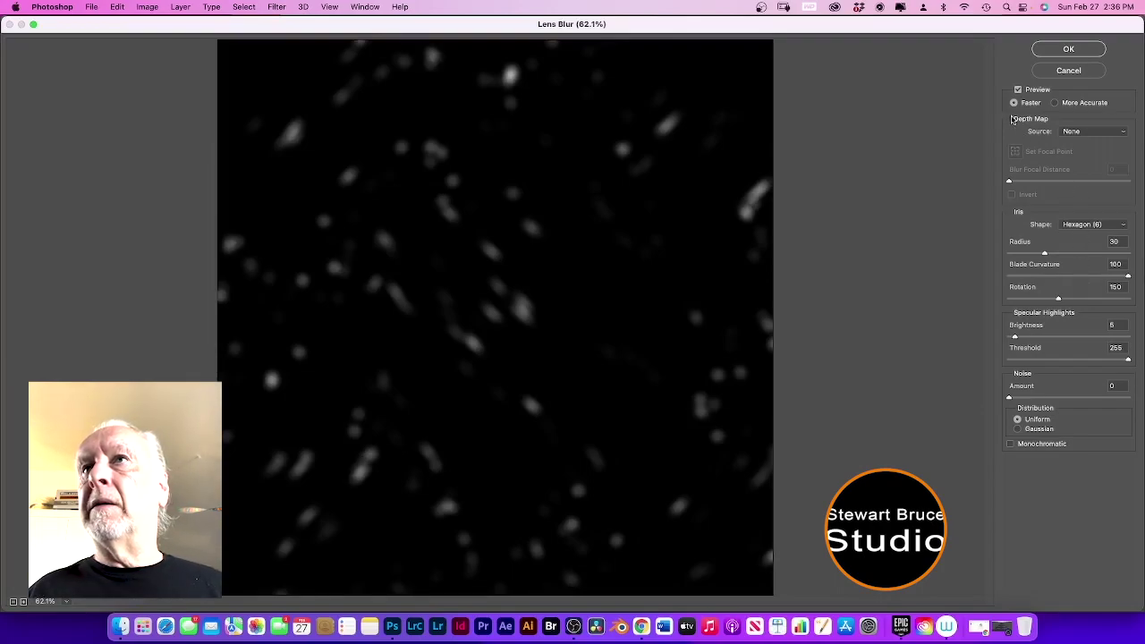
pyautogui.click(1114, 242)
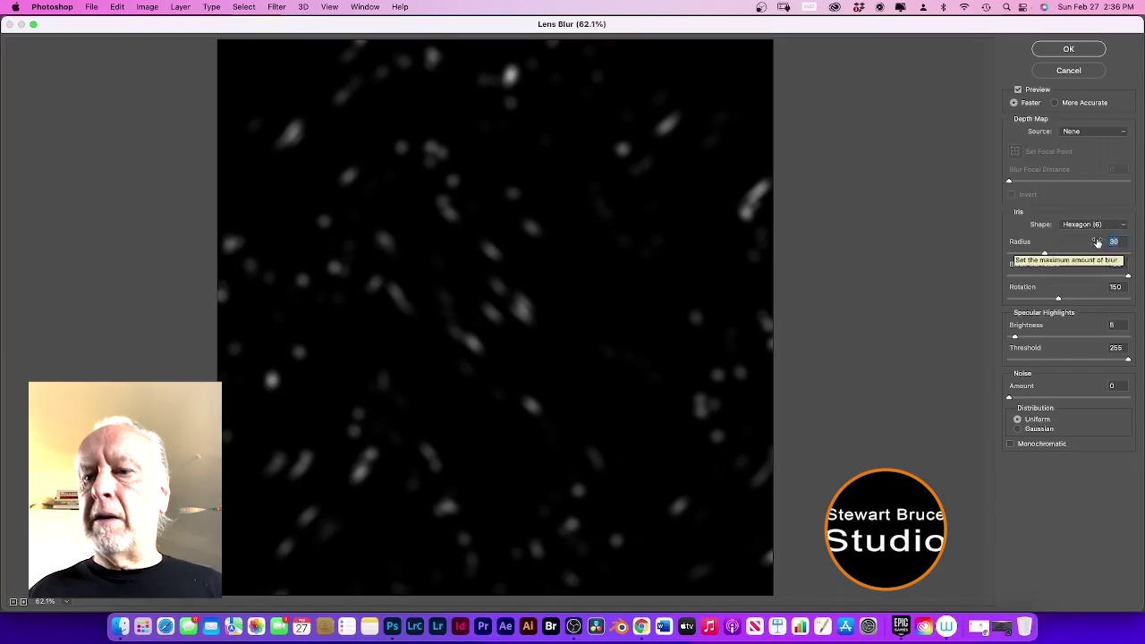
pyautogui.write('90')
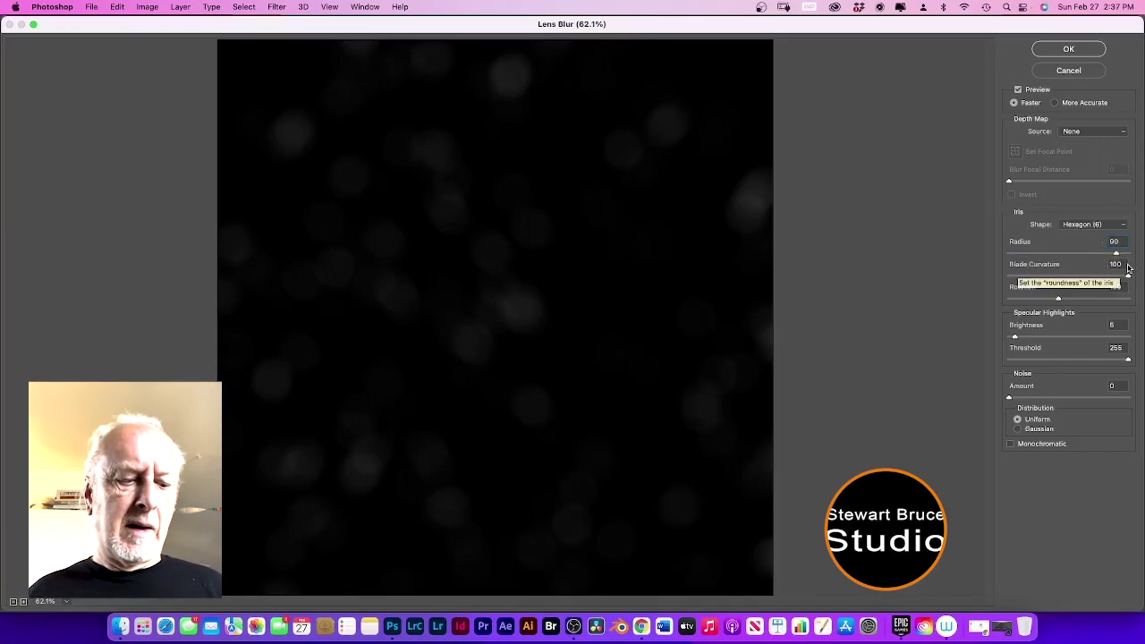
pyautogui.click(1119, 264)
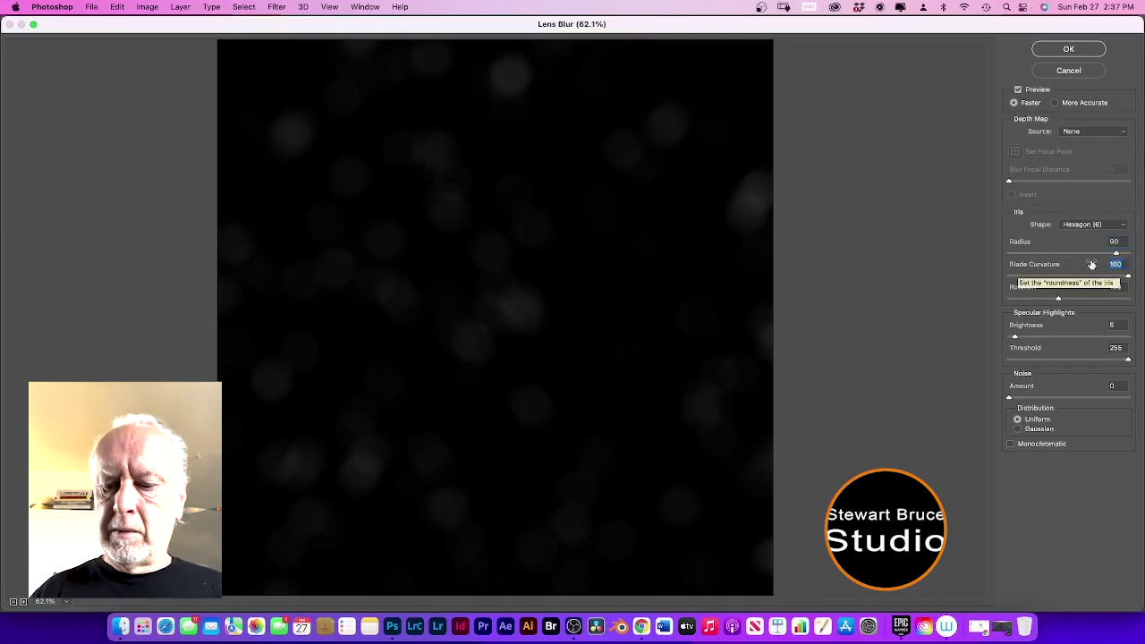
pyautogui.write('80')
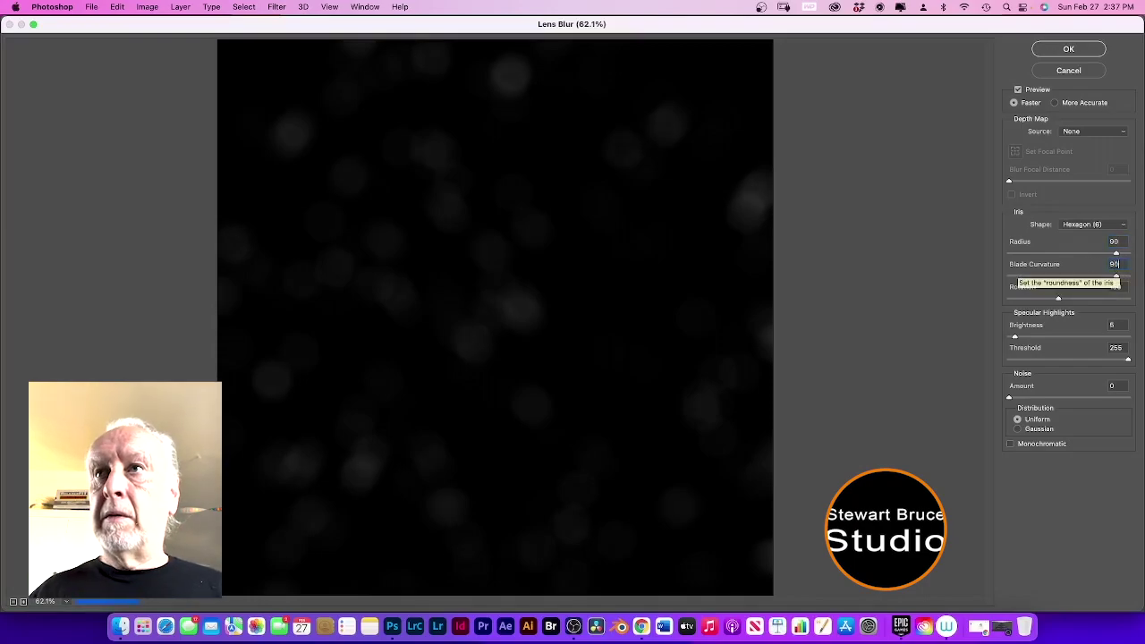
# - Apply the Lens Blur with specular highlight brightness 100 and threshold 230, and reduce the Snow 5 layer's opacity to 70%
pyautogui.click(1118, 325)
pyautogui.write('100')
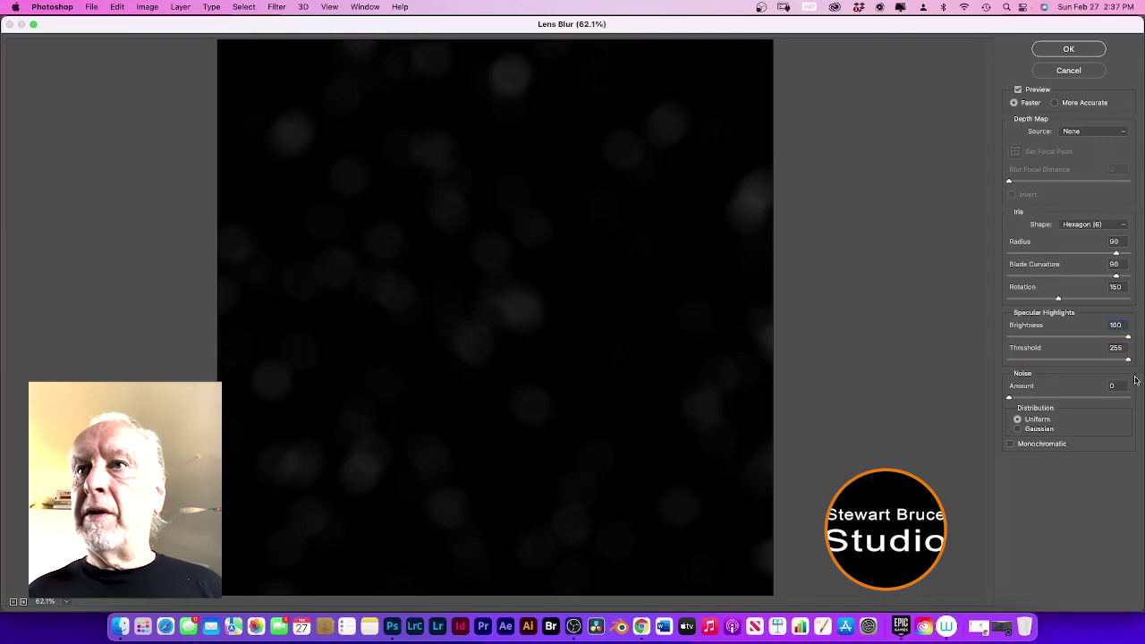
pyautogui.doubleClick(1117, 348)
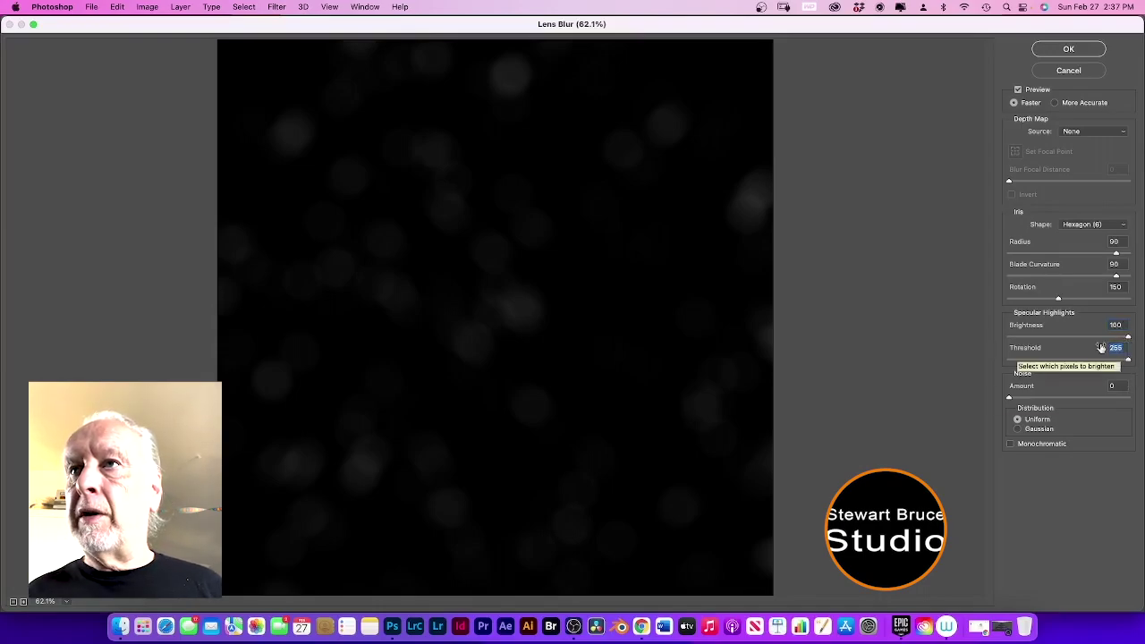
pyautogui.write('230')
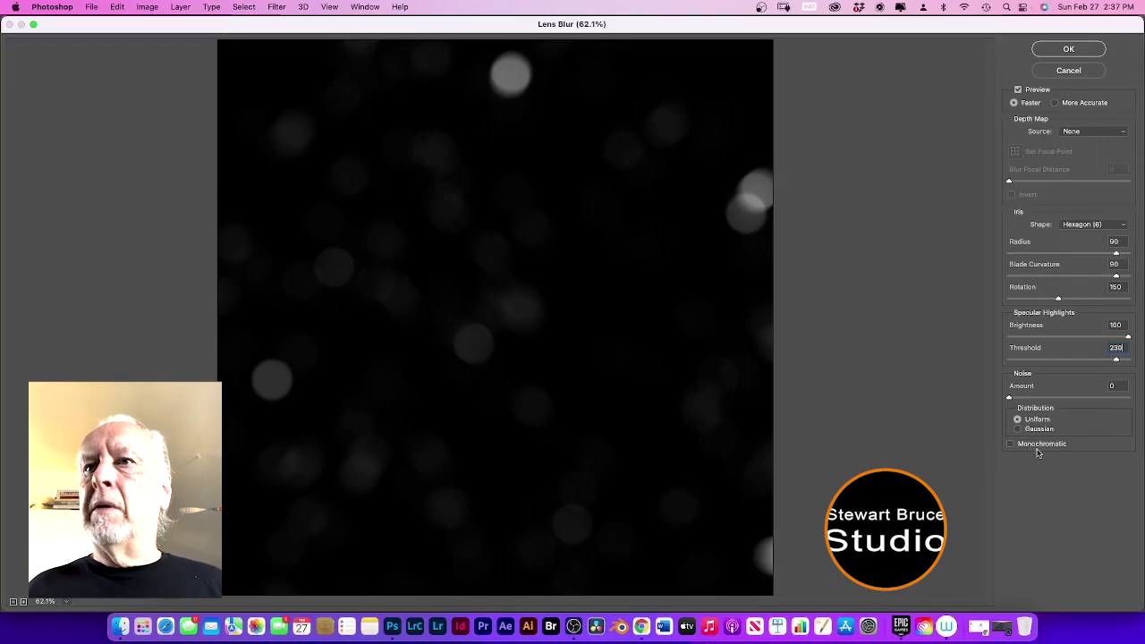
pyautogui.click(1072, 50)
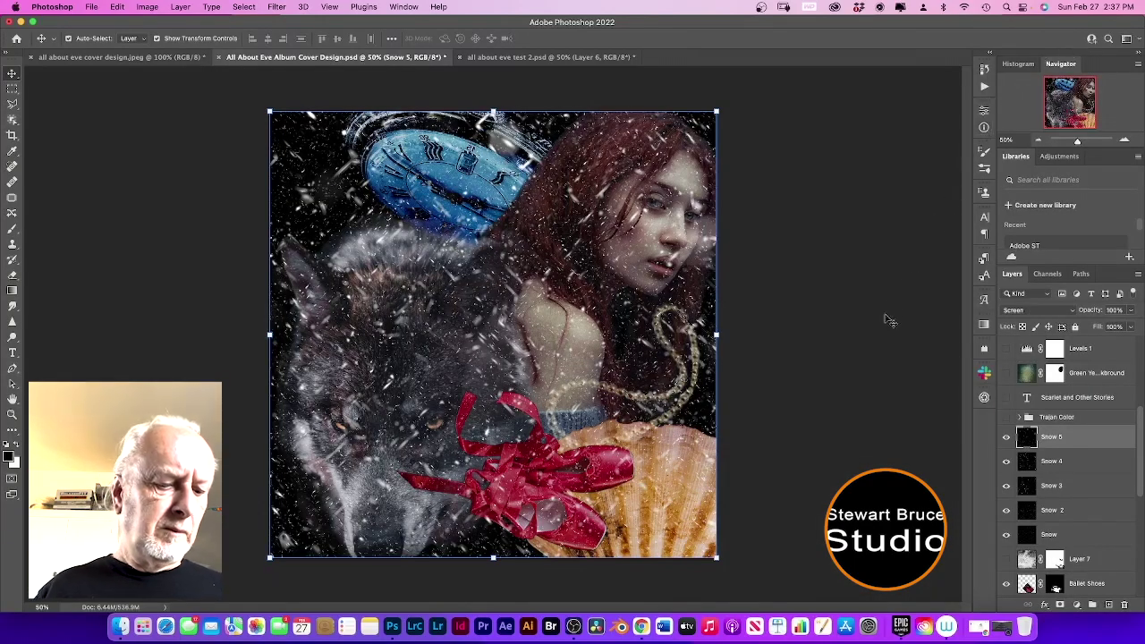
pyautogui.click(1130, 311)
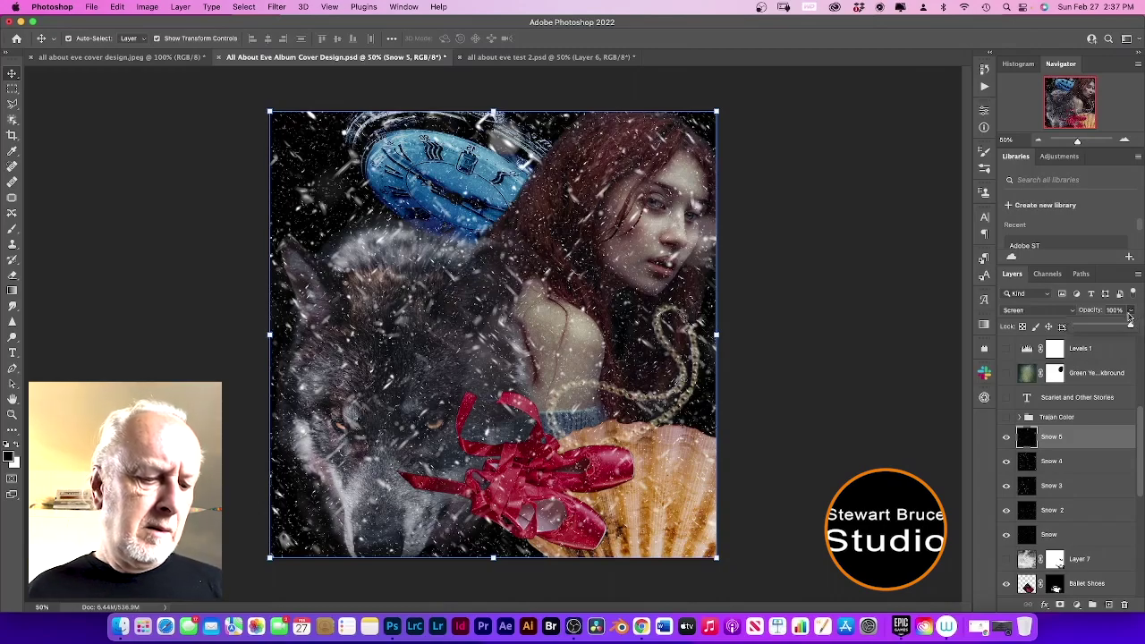
pyautogui.moveTo(1129, 321); pyautogui.dragTo(1114, 327)
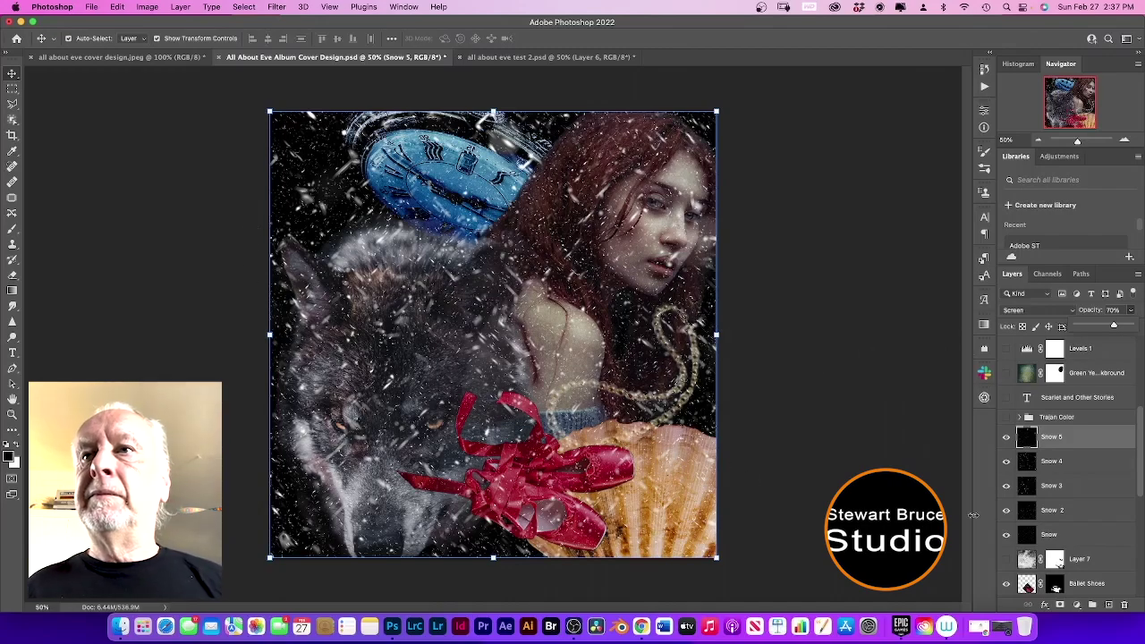
# - Group all five snow layers into a new group named Snow Group, and check its contents before collapsing it
pyautogui.keyDown('shift'); pyautogui.click(1051, 535); pyautogui.keyUp('shift')
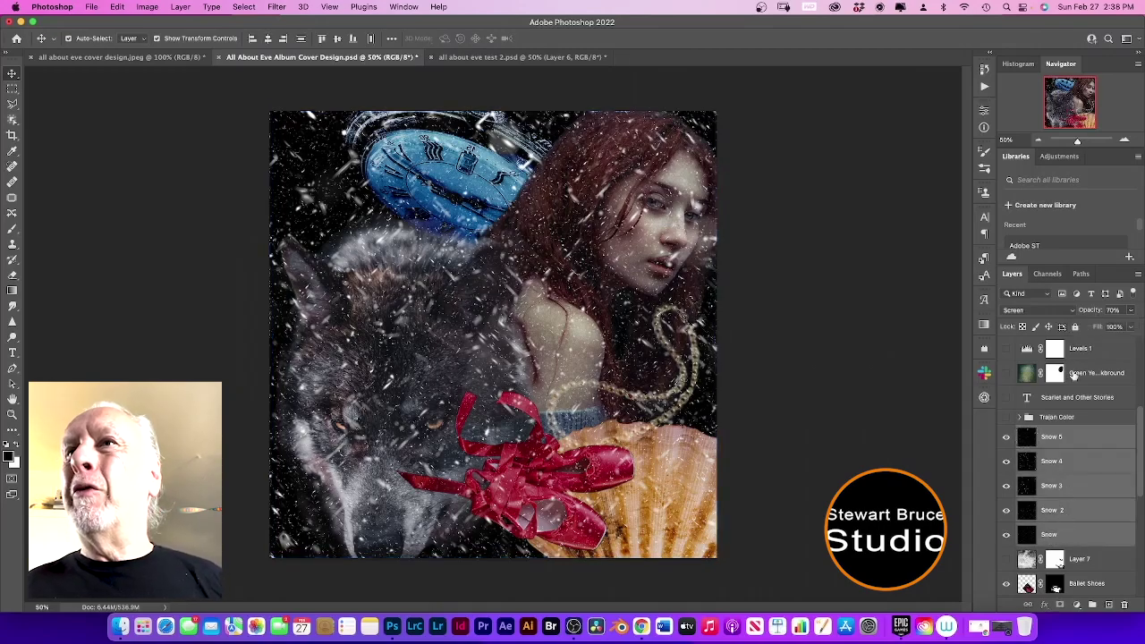
pyautogui.click(1137, 274)
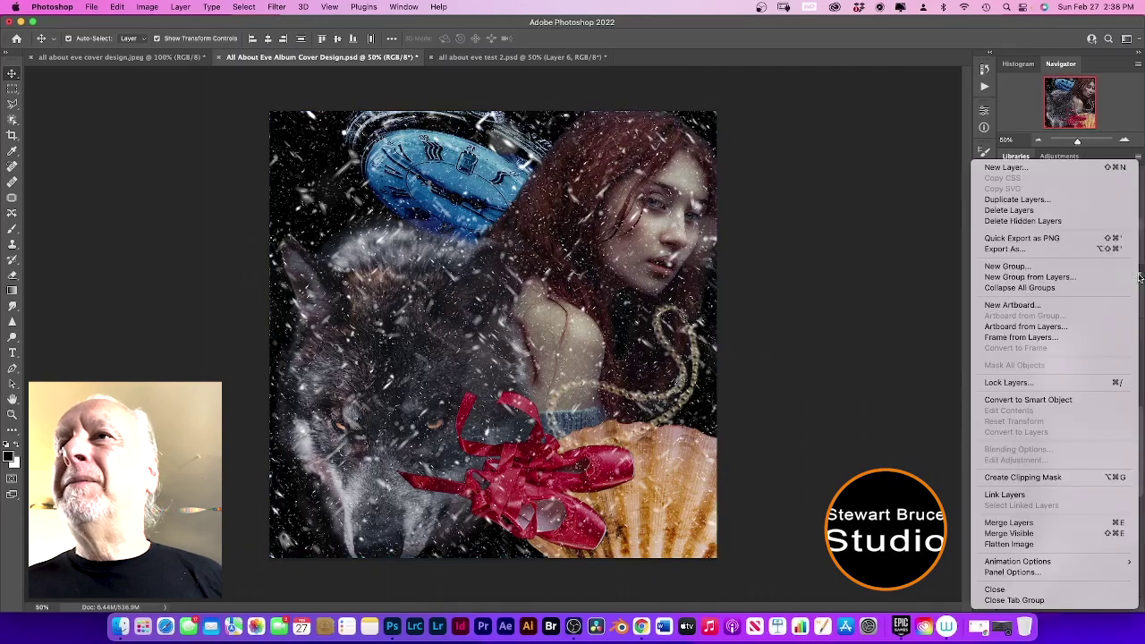
pyautogui.click(1043, 278)
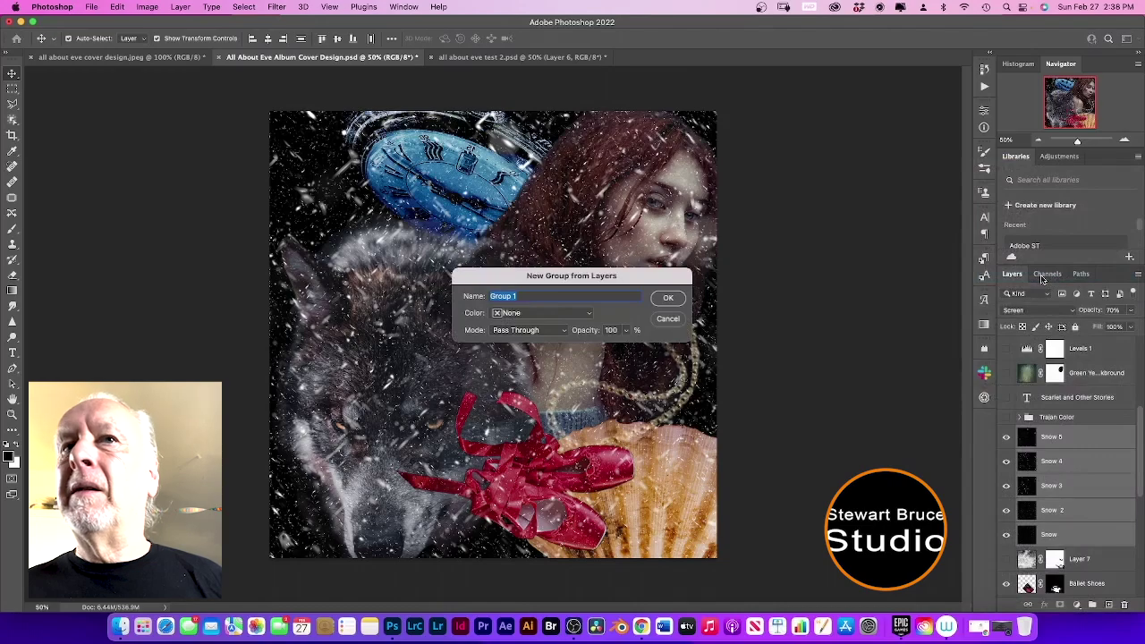
pyautogui.write('S')
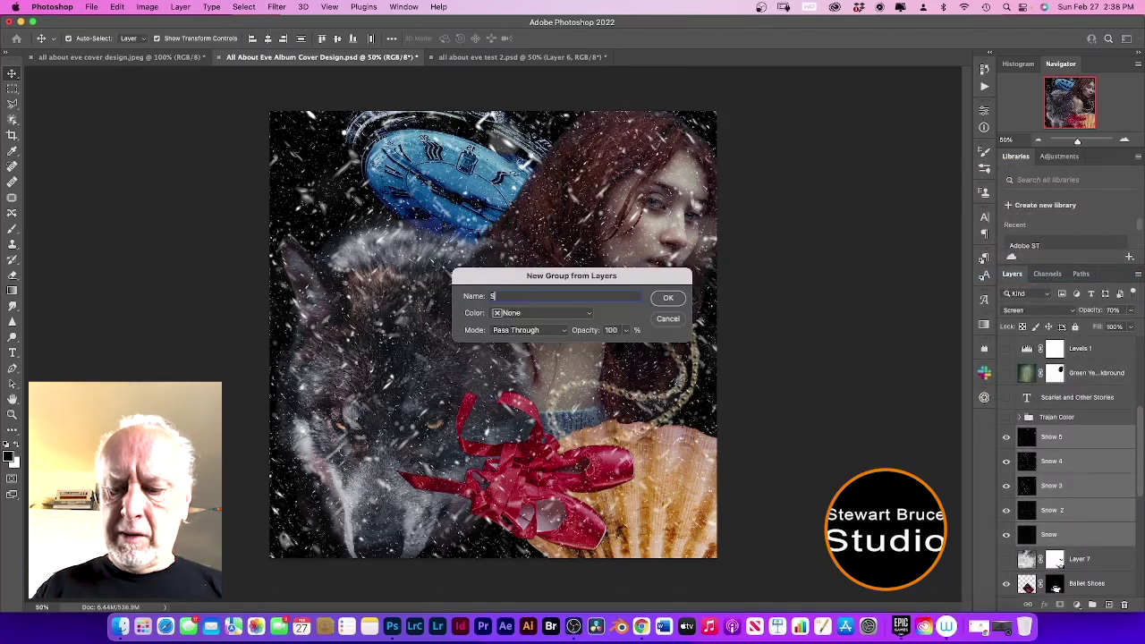
pyautogui.write('now Group')
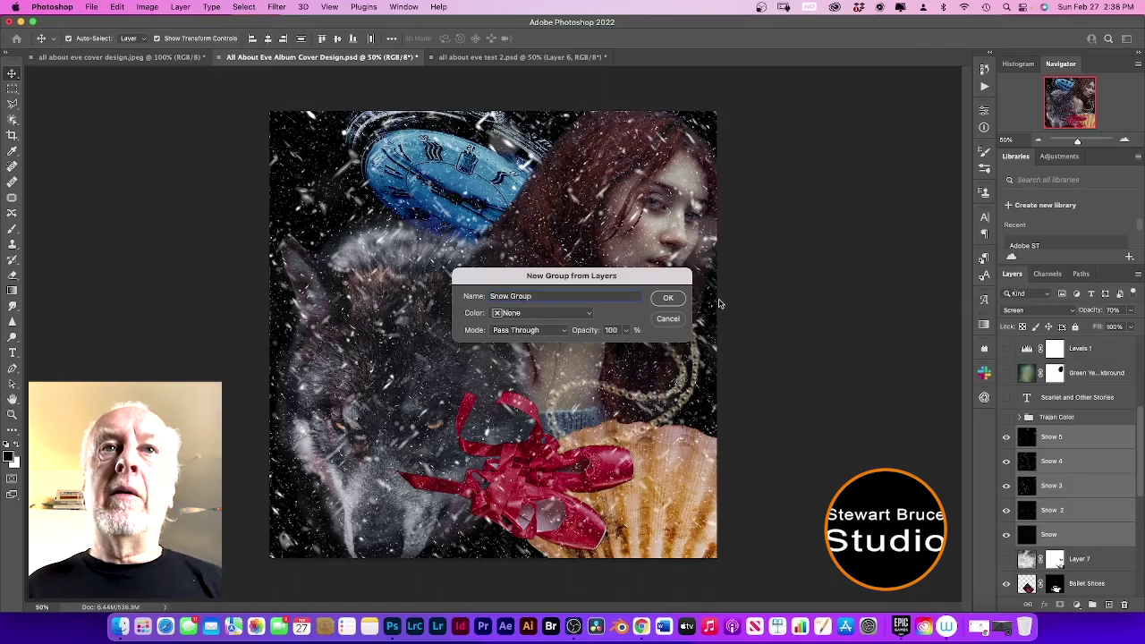
pyautogui.click(670, 299)
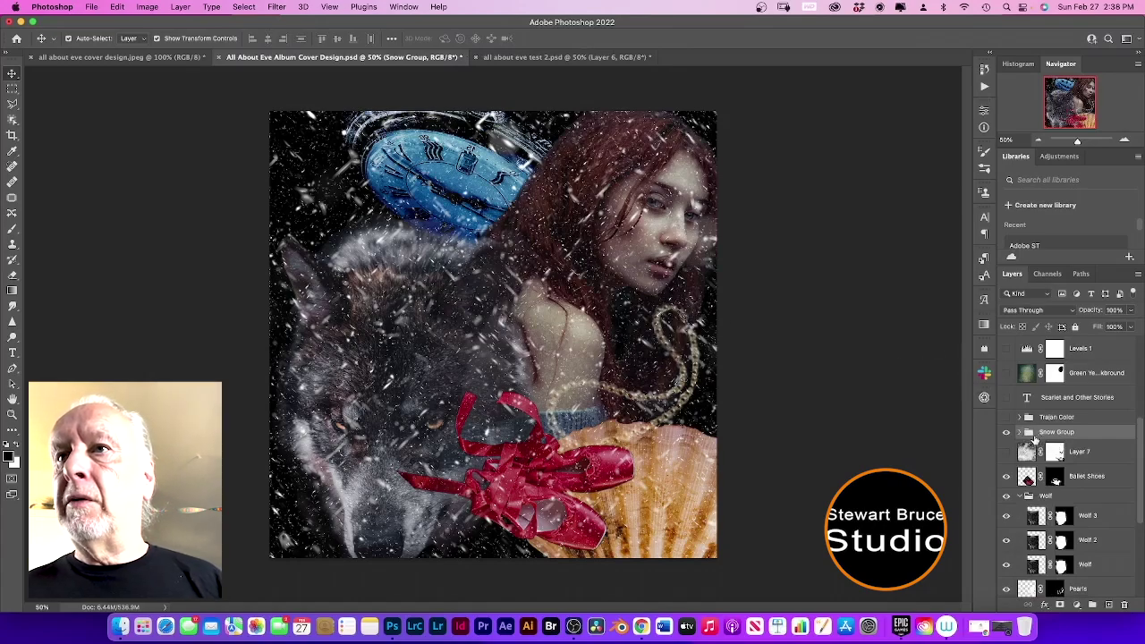
pyautogui.click(1019, 432)
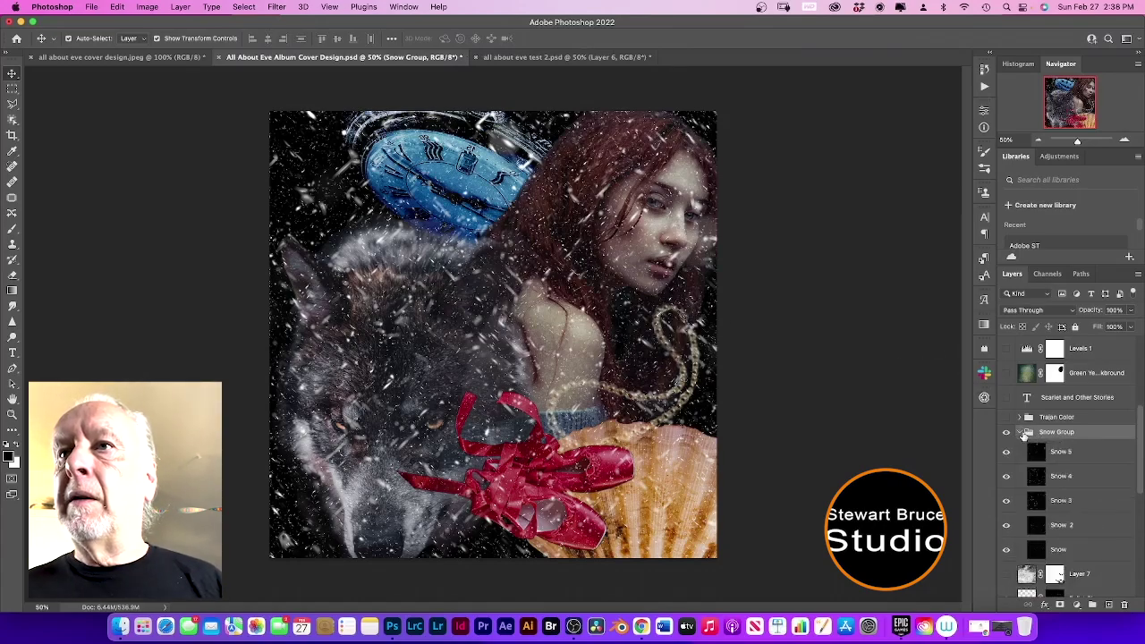
pyautogui.click(1020, 434)
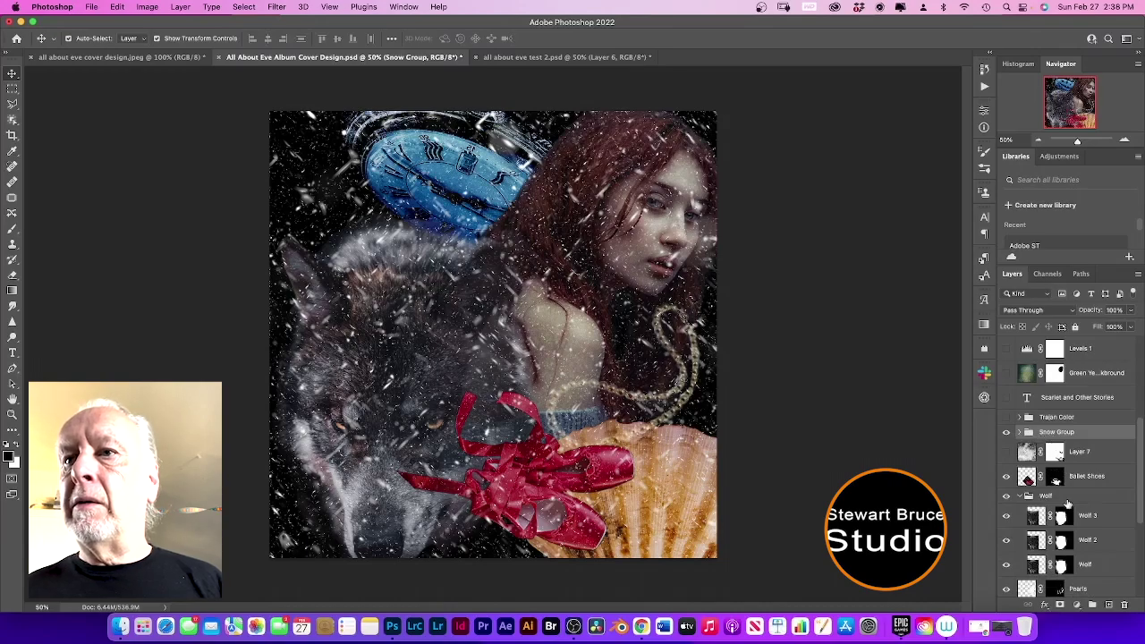
# - Add a layer mask to Snow Group, brush the snow off the woman's face, and show the Trajan Color lettering group
pyautogui.click(1061, 605)
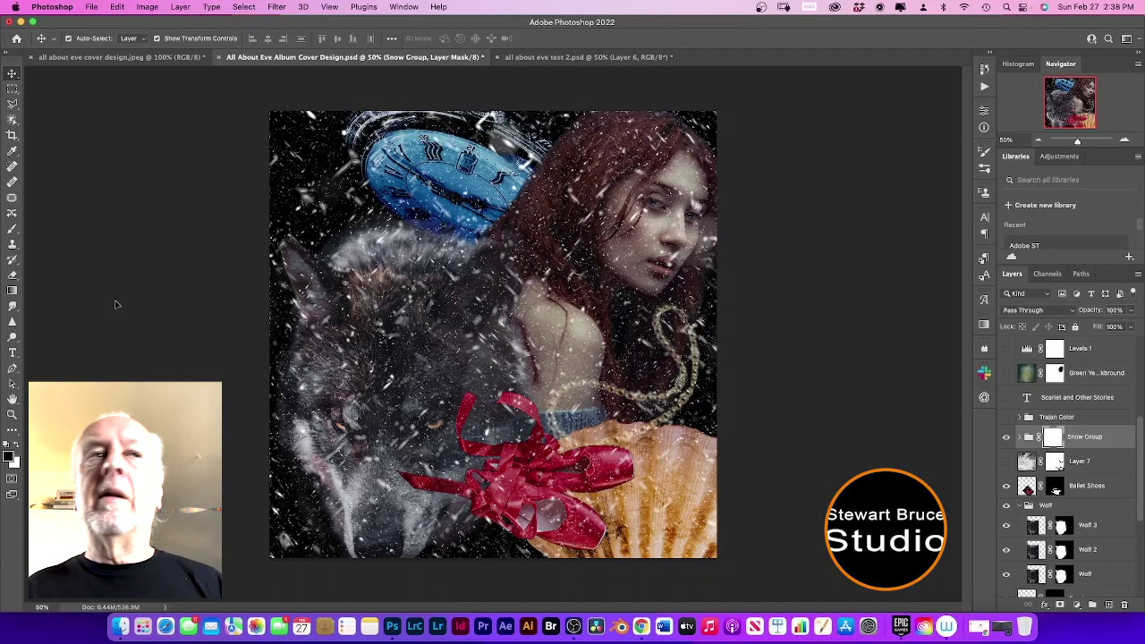
pyautogui.click(12, 228)
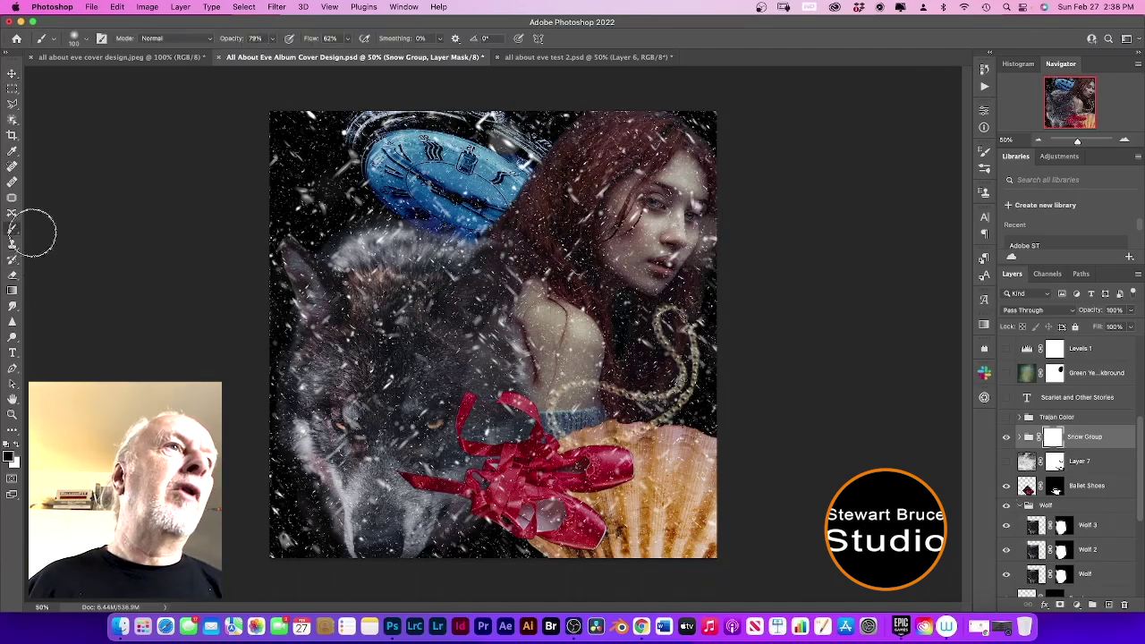
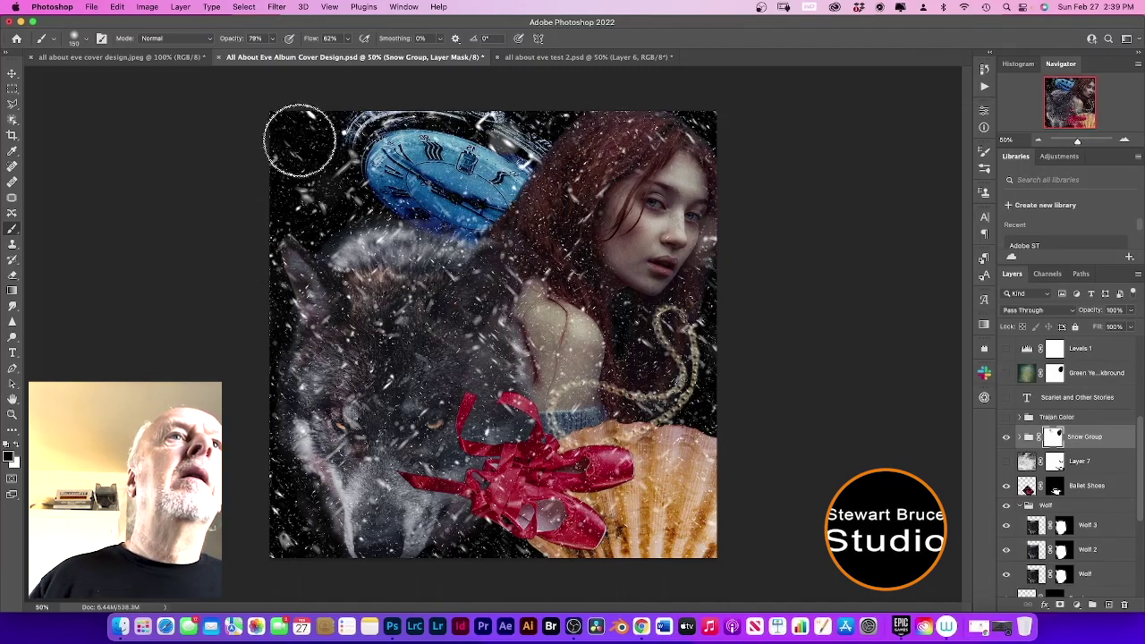
pyautogui.click(1006, 418)
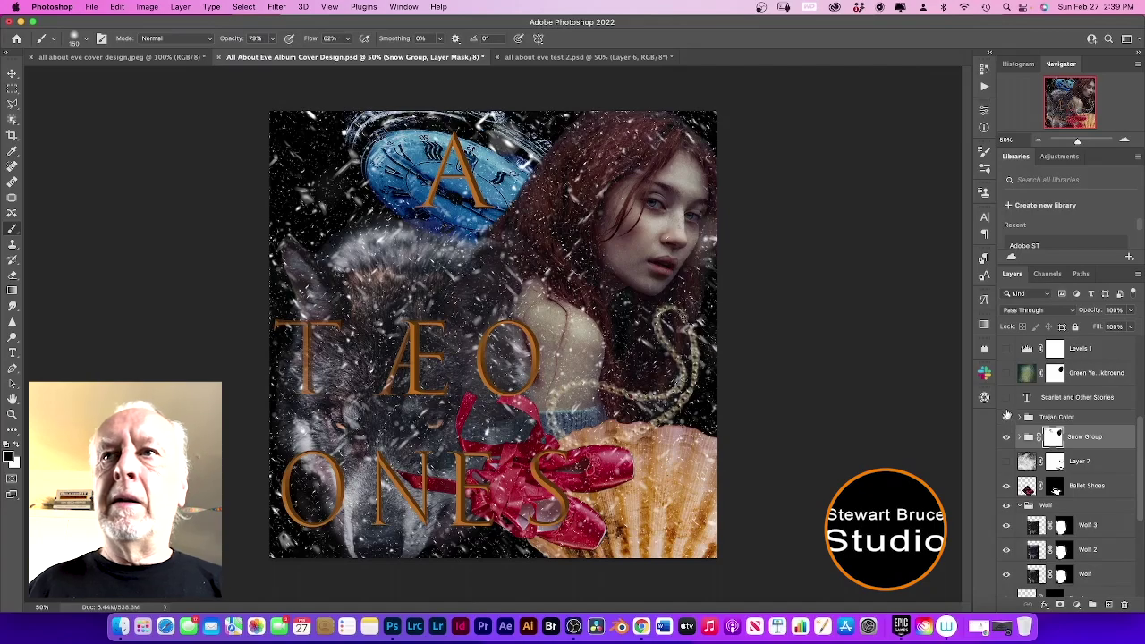
# - Show the Scarlet and Other Stories text layer and move the Trajan Color group below Snow Group
pyautogui.click(1007, 398)
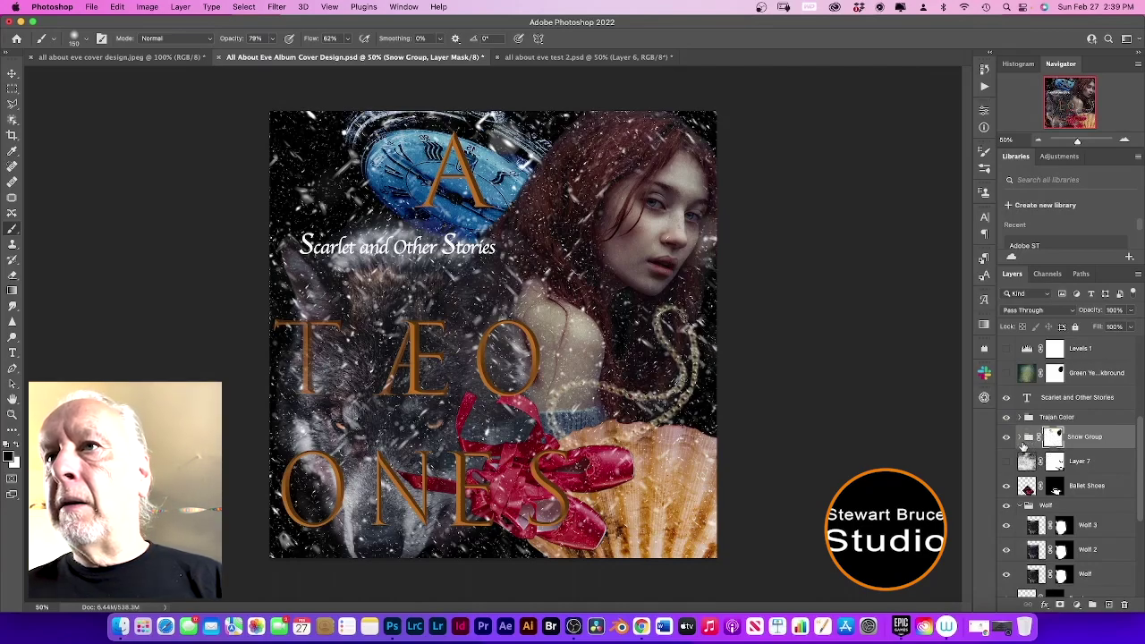
pyautogui.moveTo(1029, 418); pyautogui.dragTo(1026, 456)
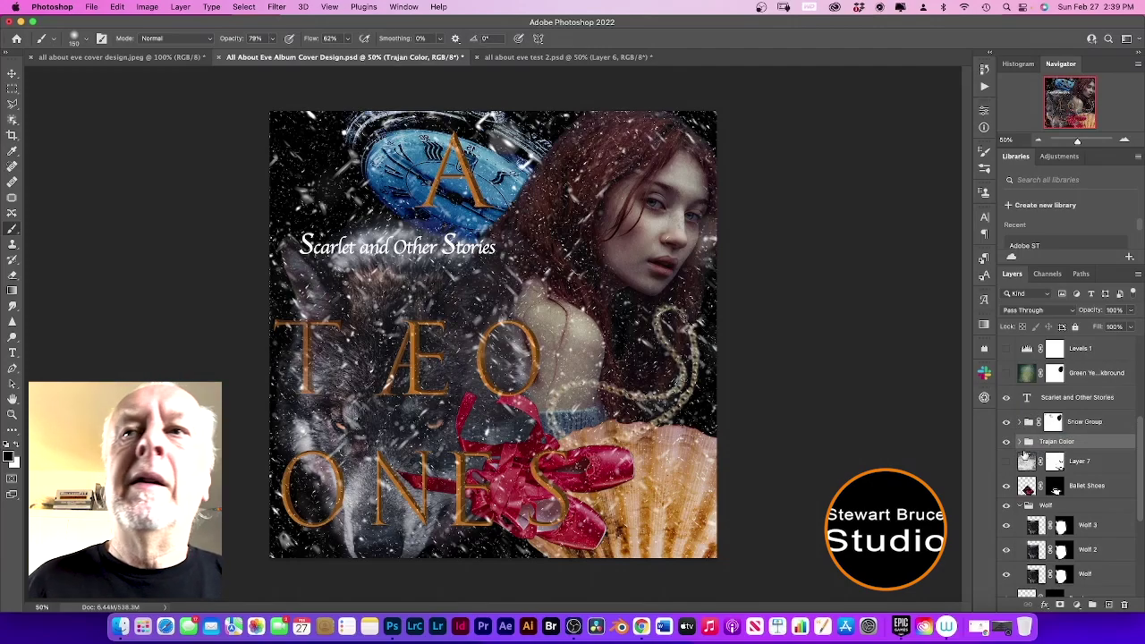
pyautogui.click(1021, 443)
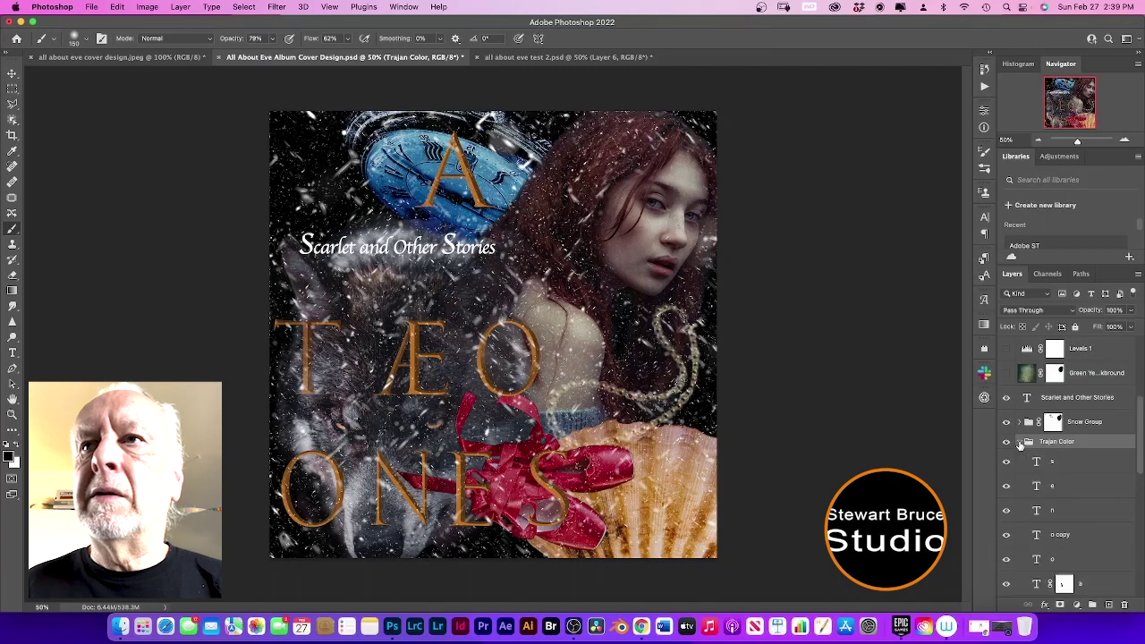
pyautogui.click(1020, 443)
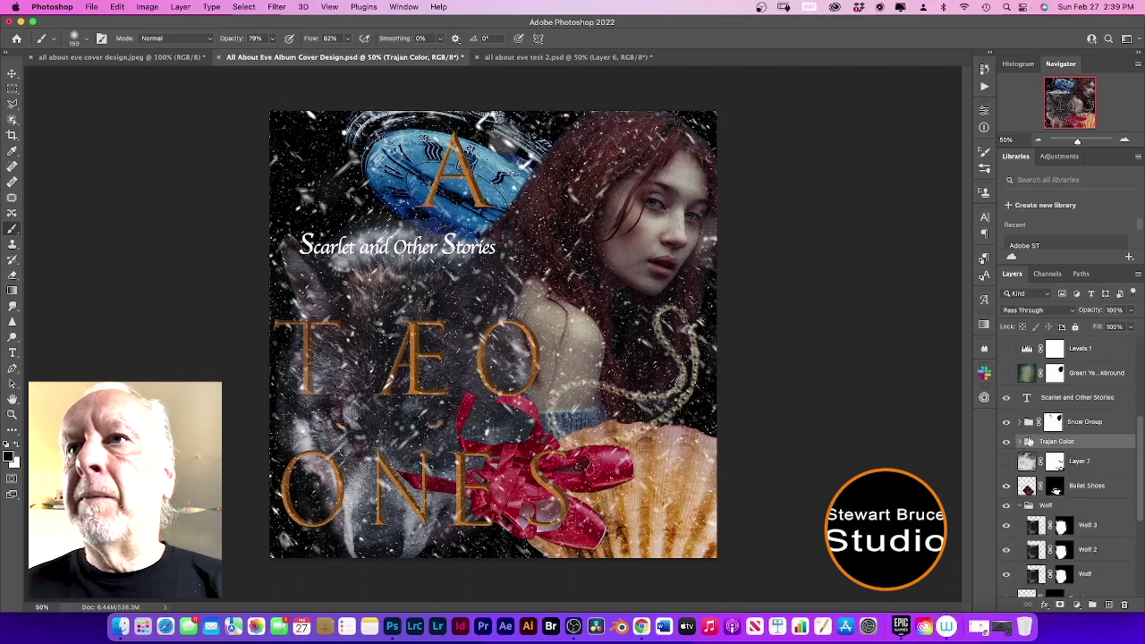
# - Reduce the Trajan Color group's opacity to 55%
pyautogui.click(1131, 311)
pyautogui.moveTo(1129, 327); pyautogui.dragTo(1109, 328)
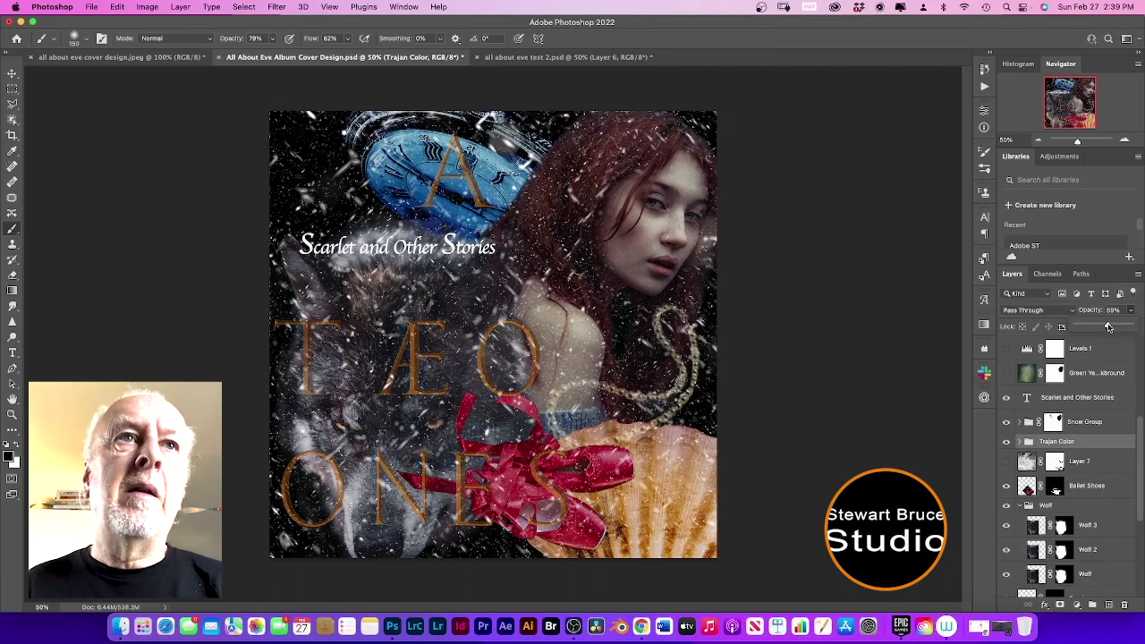
pyautogui.moveTo(1110, 327); pyautogui.dragTo(1106, 327)
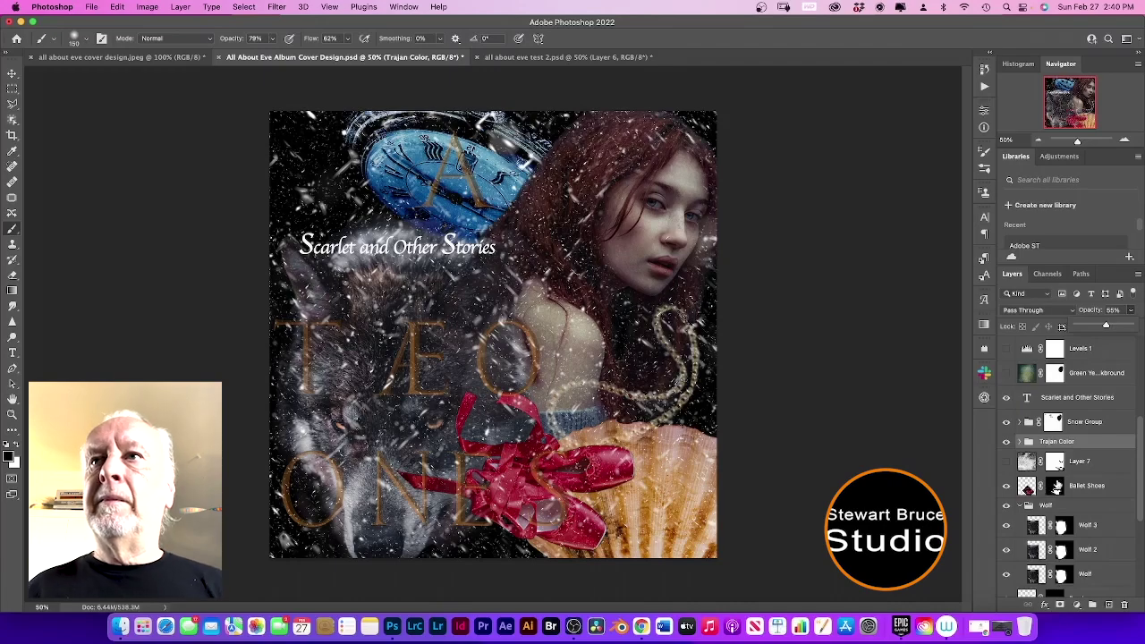
# - Show the green background texture, Levels 1, Color Lookup 1, Curves 1 and logo layers
pyautogui.click(1007, 373)
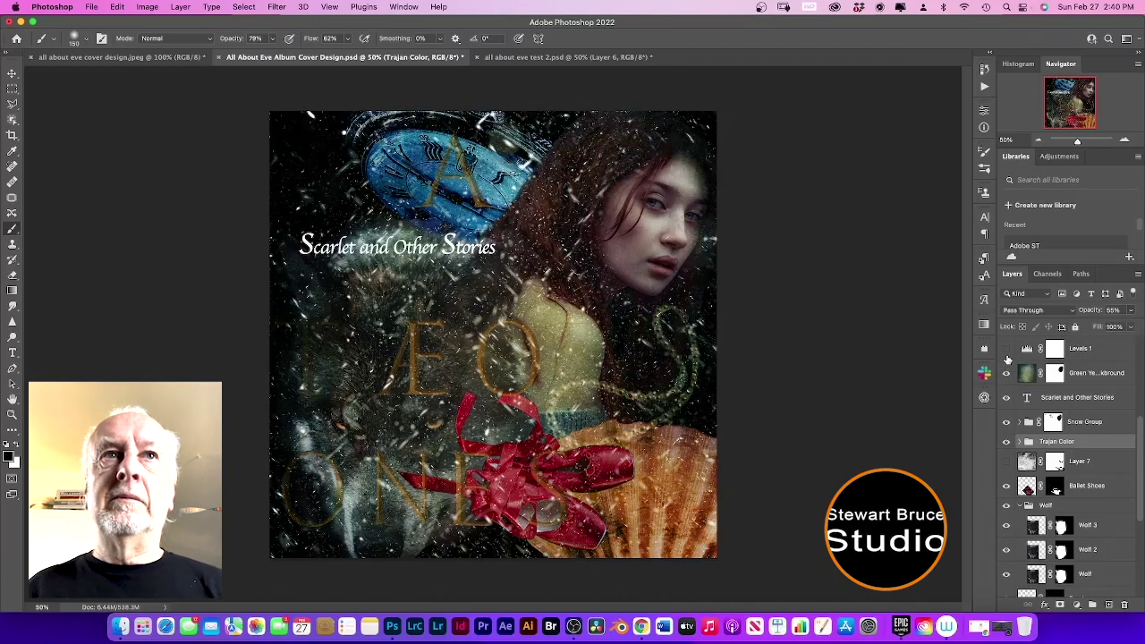
pyautogui.click(1006, 349)
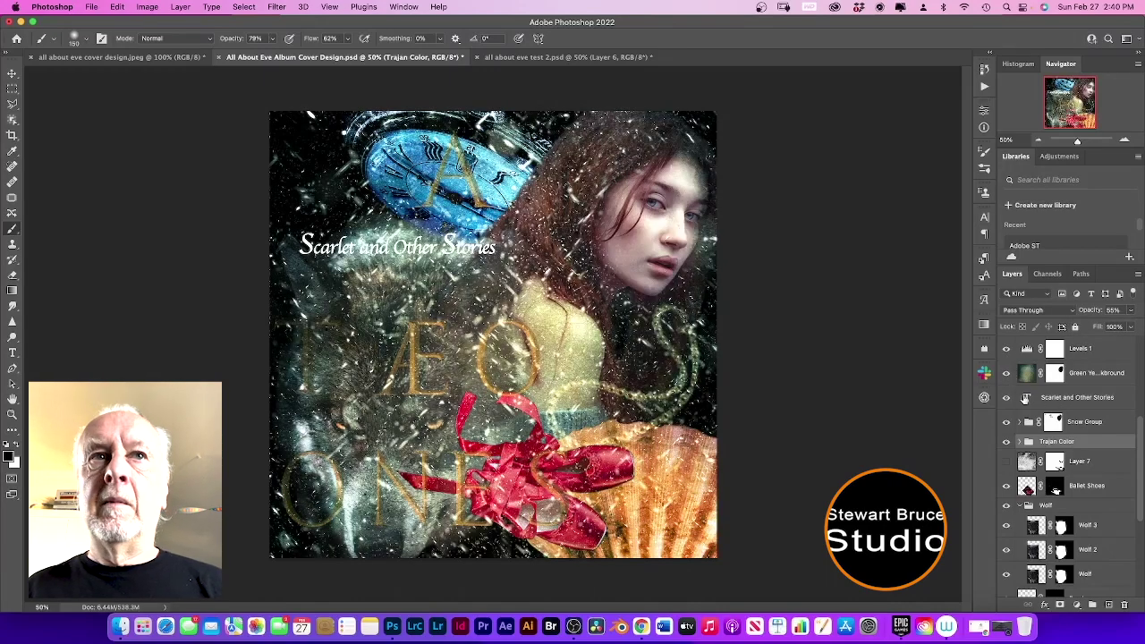
pyautogui.scroll(3, 1025, 400)
pyautogui.click(1007, 397)
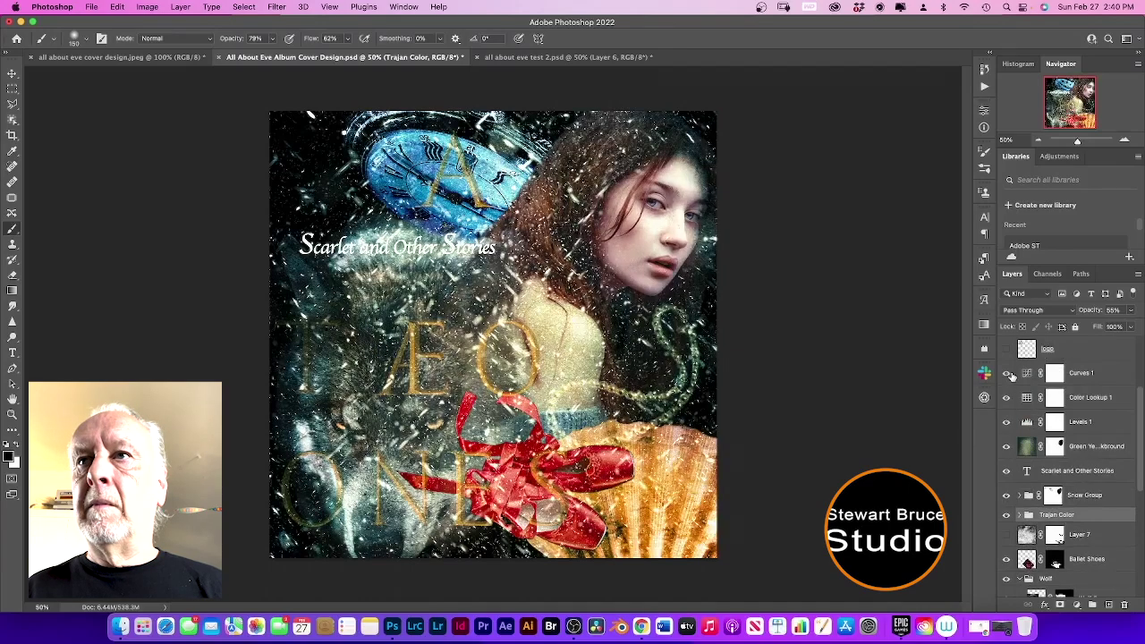
pyautogui.click(1007, 374)
pyautogui.click(1006, 349)
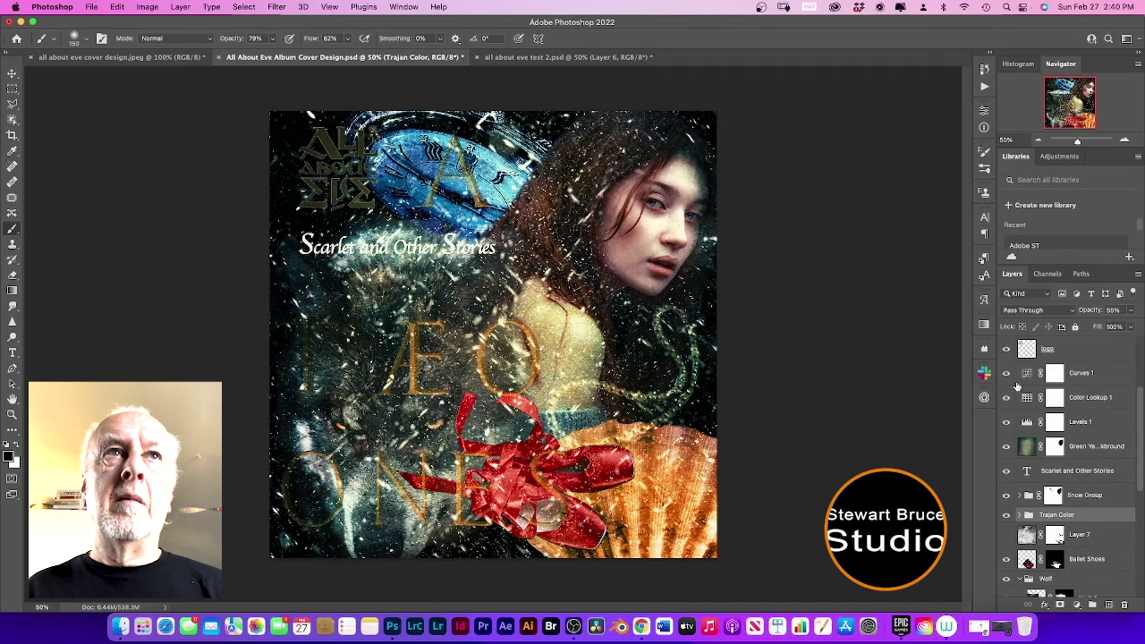
# - Show the logo's colour fills and Layer 6, plus the Photo Filter 1 and Levels 2 adjustments
pyautogui.scroll(2, 1017, 385)
pyautogui.click(1006, 397)
pyautogui.click(1006, 373)
pyautogui.scroll(2, 1017, 391)
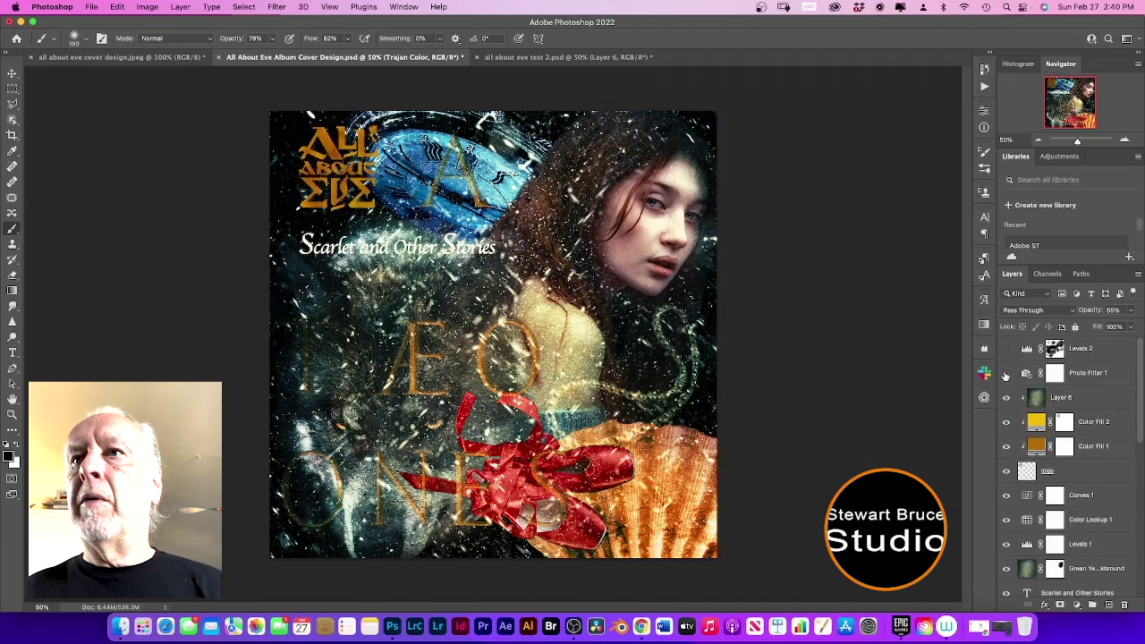
pyautogui.click(1006, 350)
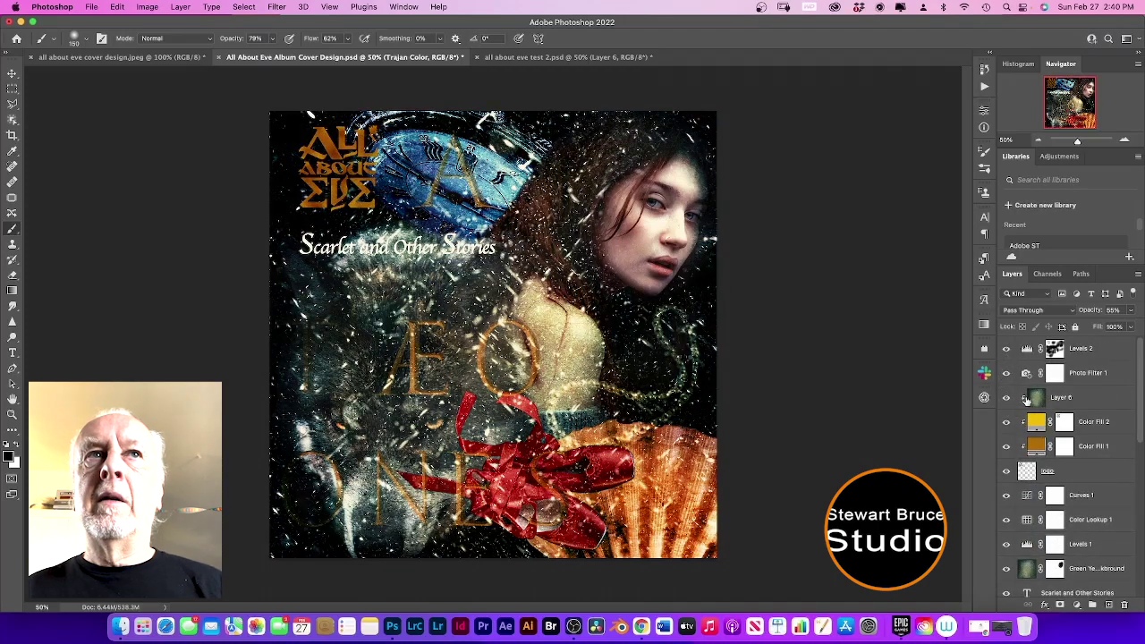
# - Select the Pearls layer and nudge the necklace upward until it reaches the woman's chin
pyautogui.scroll(-5, 1026, 401)
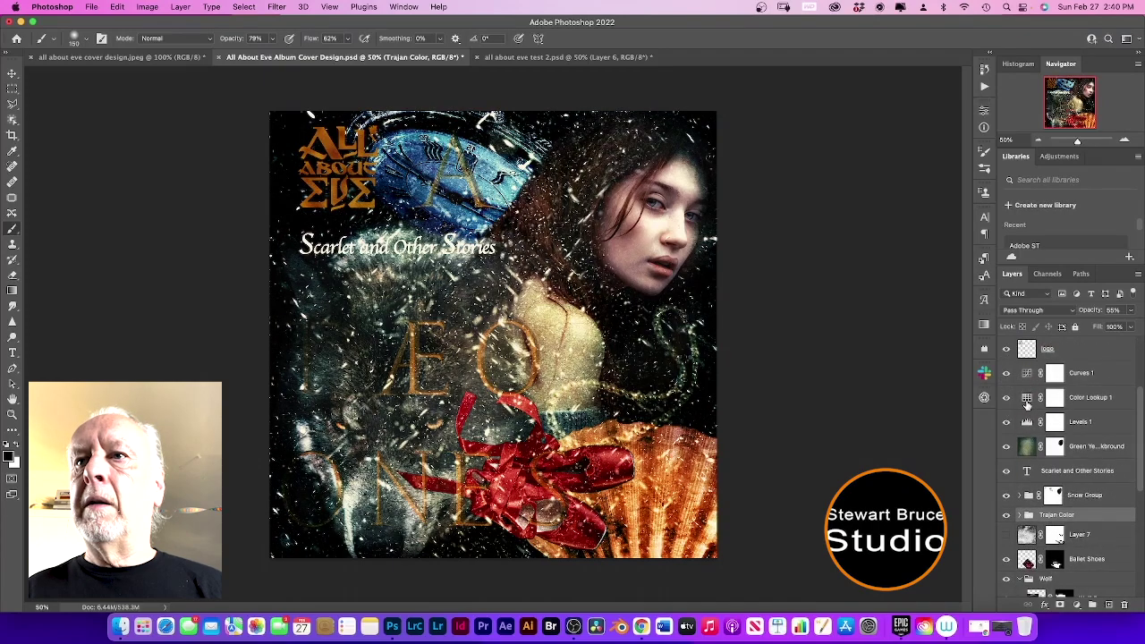
pyautogui.scroll(-6, 1027, 404)
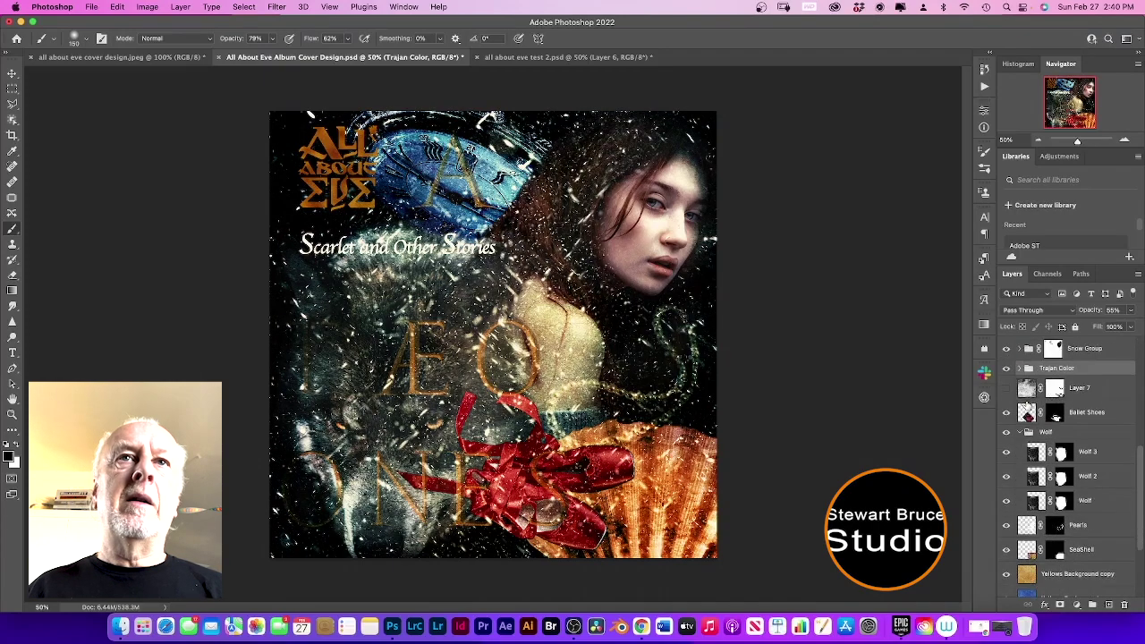
pyautogui.scroll(-3, 1027, 404)
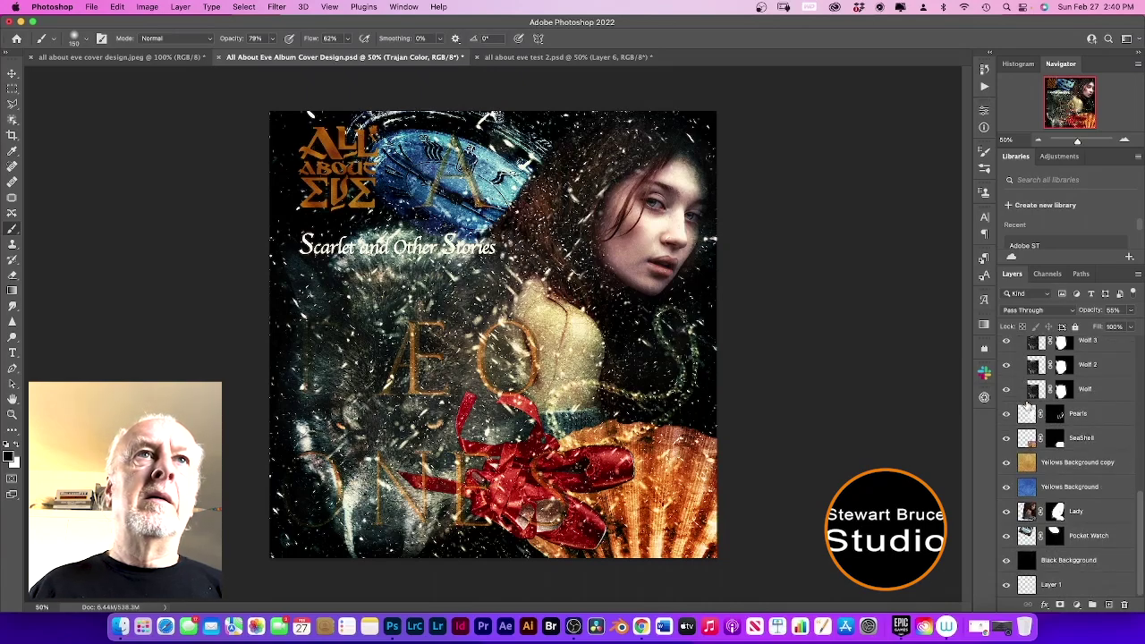
pyautogui.scroll(4, 1027, 407)
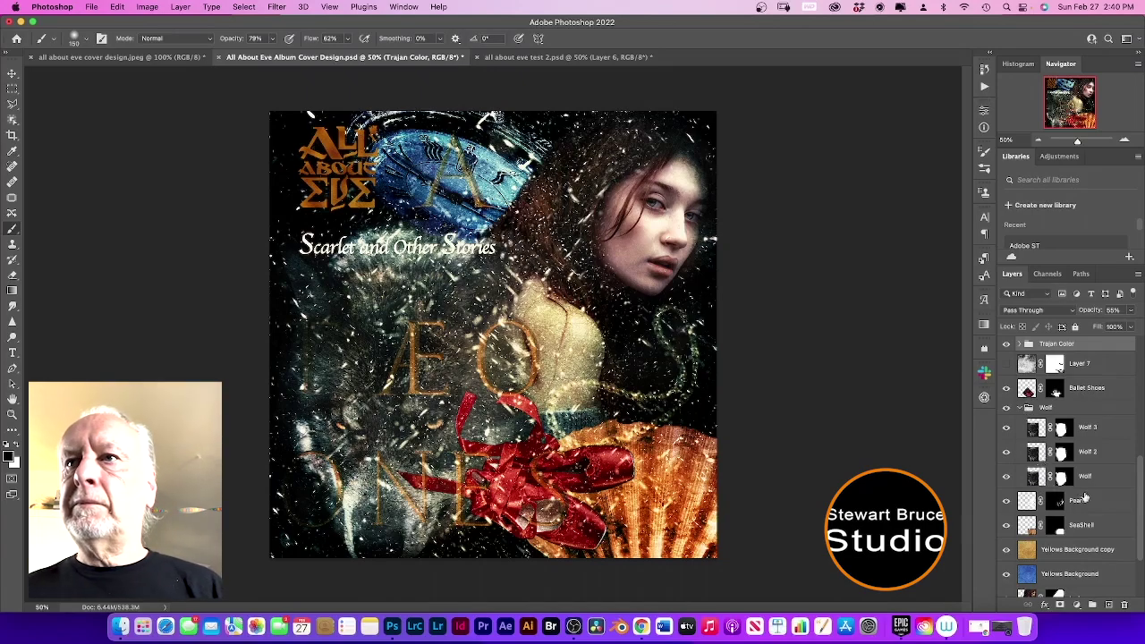
pyautogui.click(1029, 506)
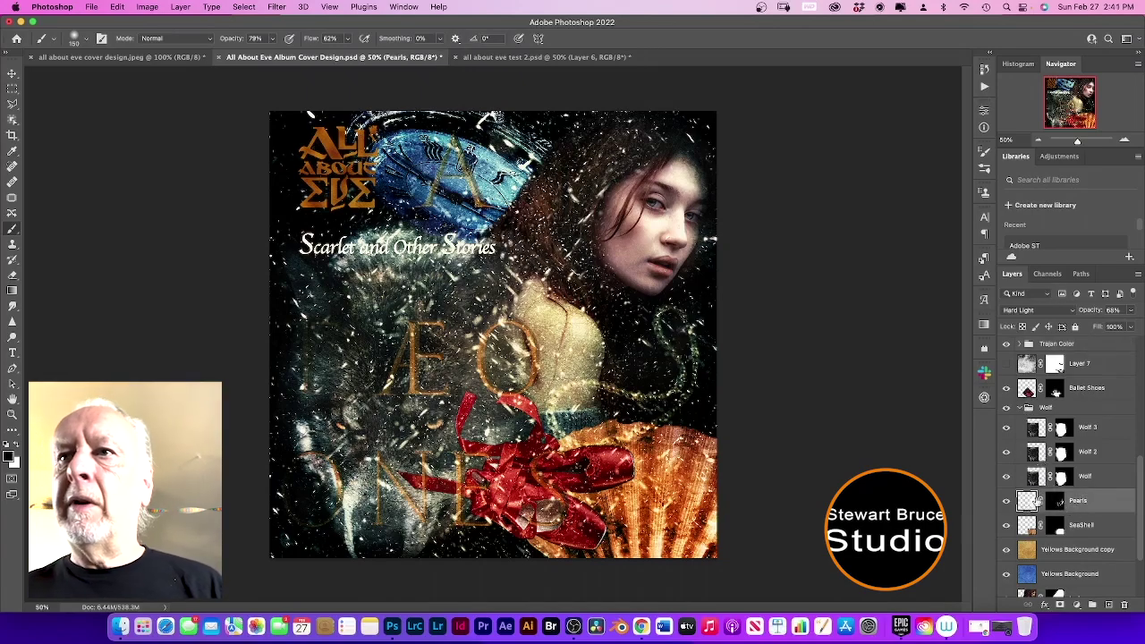
pyautogui.click(13, 73)
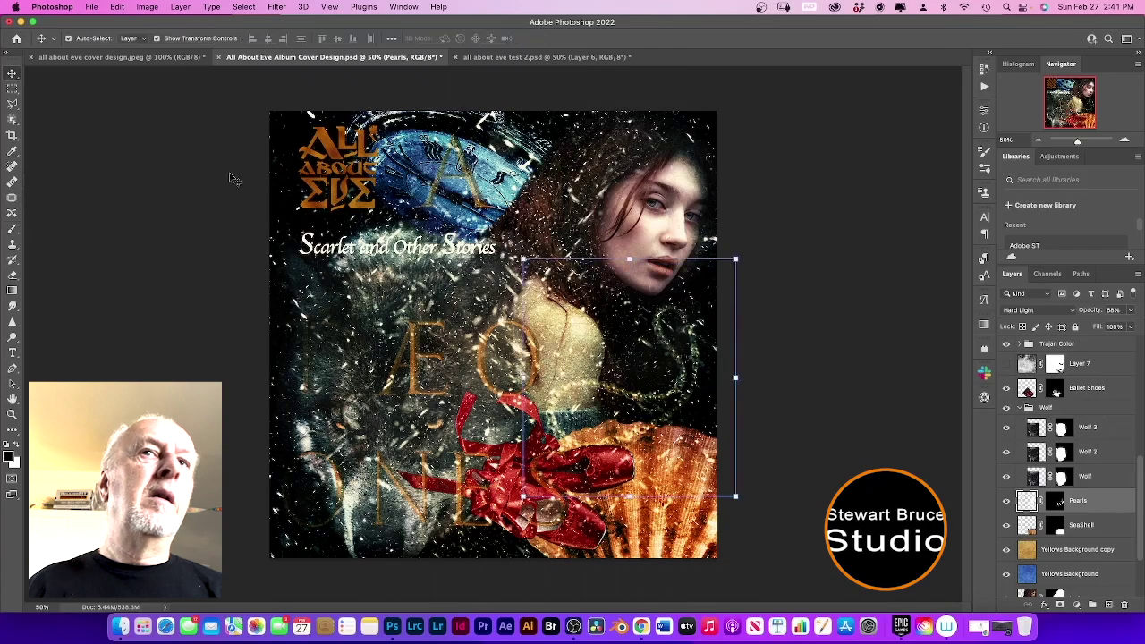
pyautogui.hotkey('shift', 'Up')
pyautogui.hotkey('shift', 'Up')
pyautogui.hotkey('shift', 'Up')
pyautogui.hotkey('shift', 'Up')
pyautogui.hotkey('shift', 'Up')
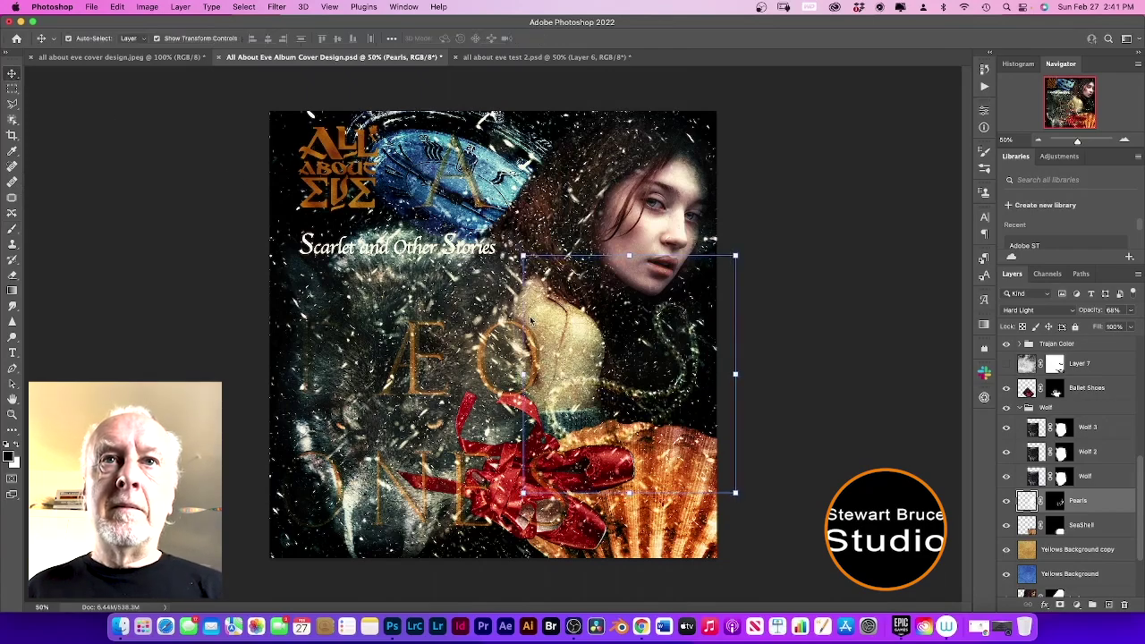
pyautogui.hotkey('shift', 'Up')
pyautogui.hotkey('shift', 'Up')
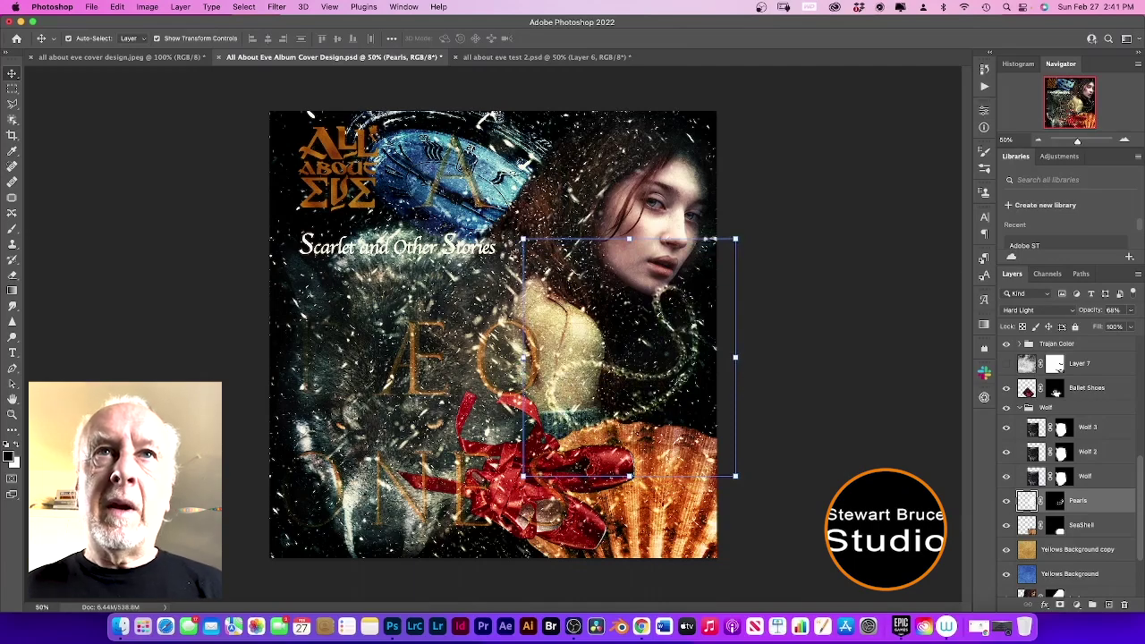
# - Scale the pearls down to about 88% width and 90% height, rotate them slightly and reposition them beside the woman's shoulder
pyautogui.moveTo(522, 239); pyautogui.dragTo(548, 265)
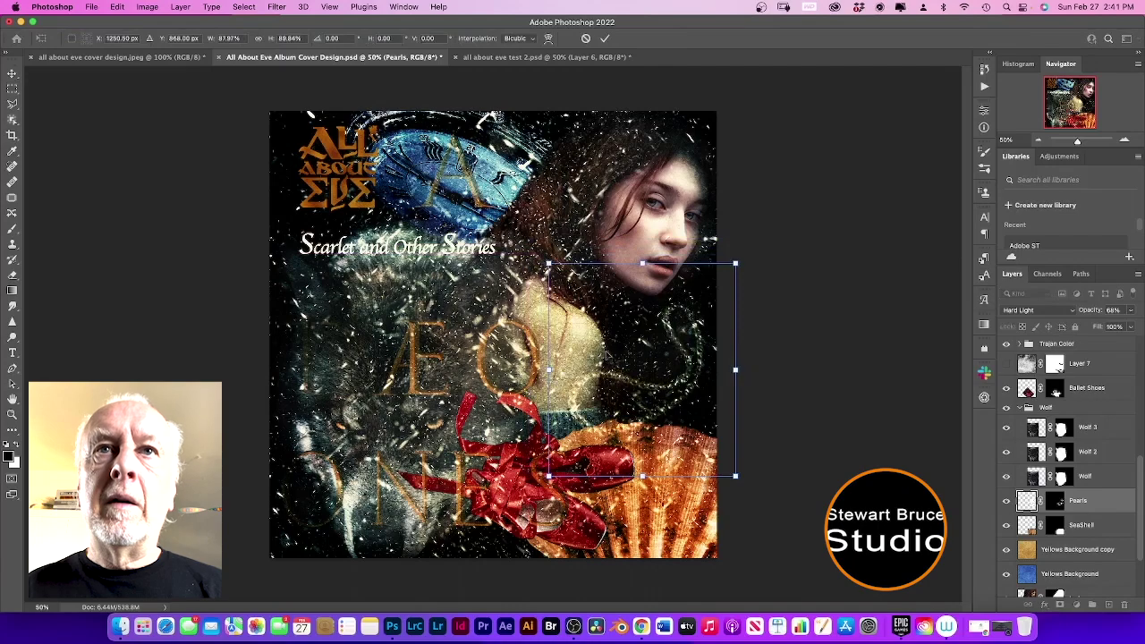
pyautogui.moveTo(752, 255); pyautogui.dragTo(764, 269)
pyautogui.moveTo(672, 393); pyautogui.dragTo(666, 366)
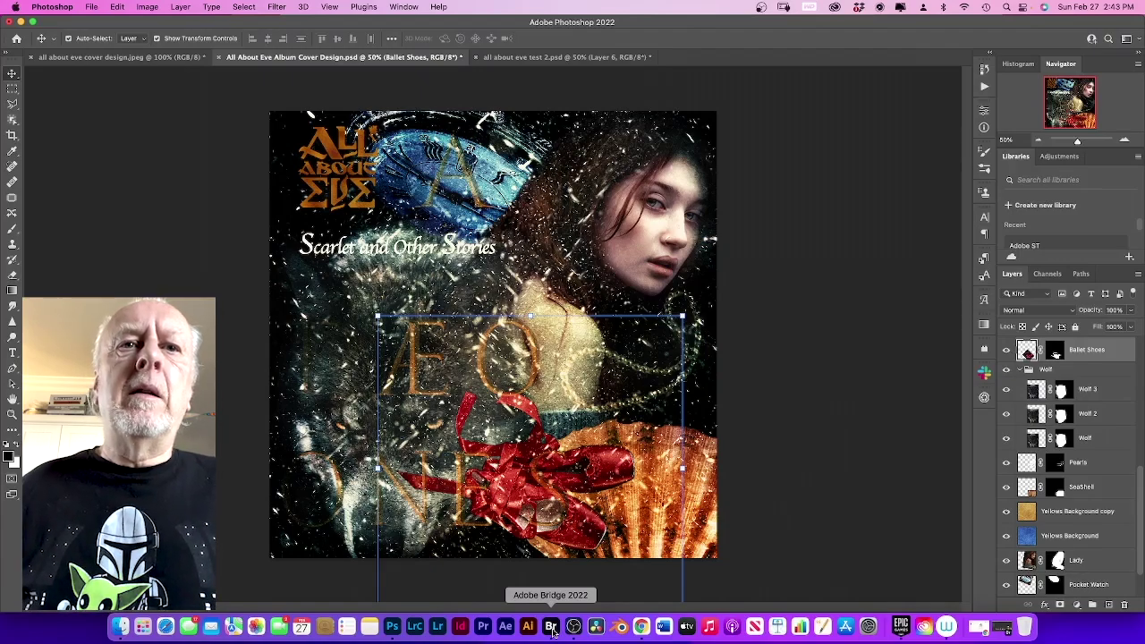
# - Switch to Adobe Bridge and preview the black-and-white textures in the Contrast_BW_Grunge folder to compare them as overlays
pyautogui.click(552, 629)
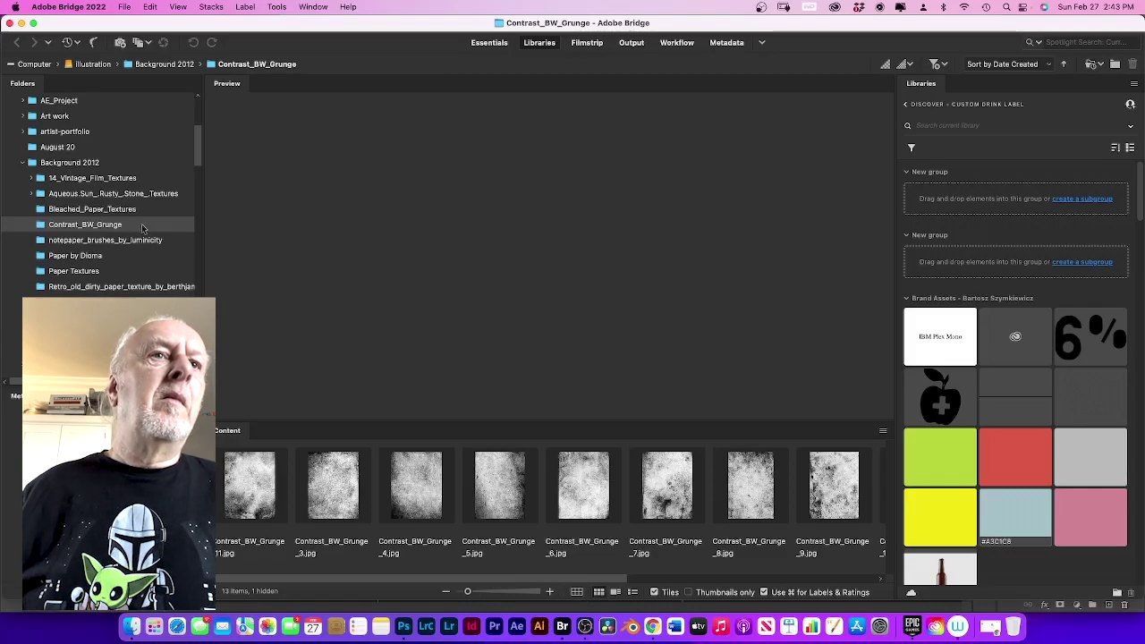
pyautogui.click(243, 466)
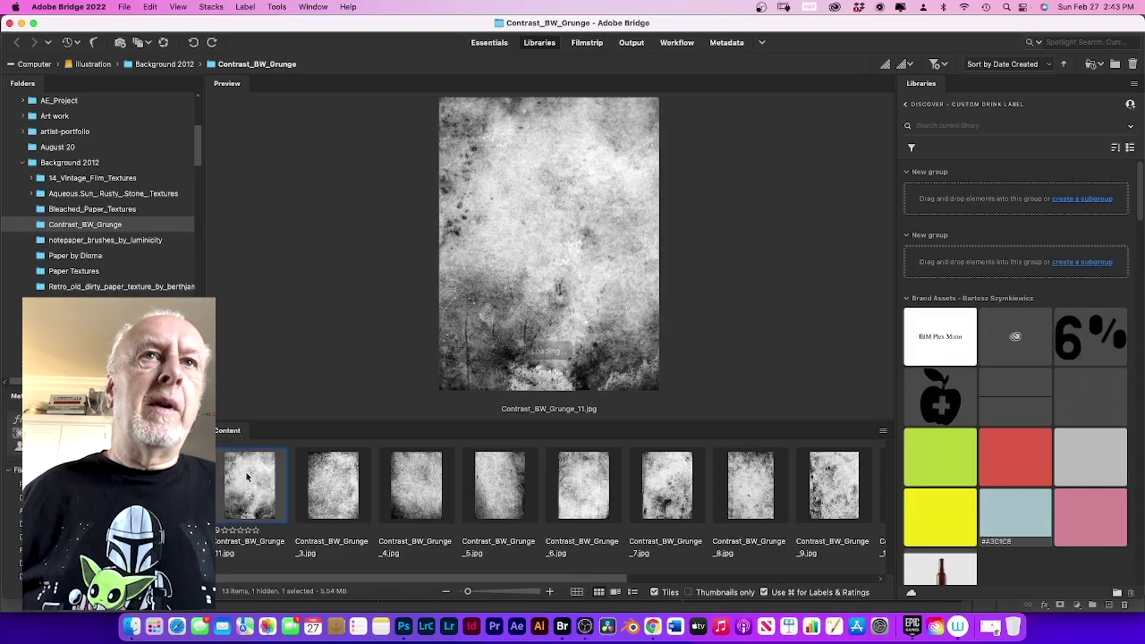
pyautogui.click(324, 478)
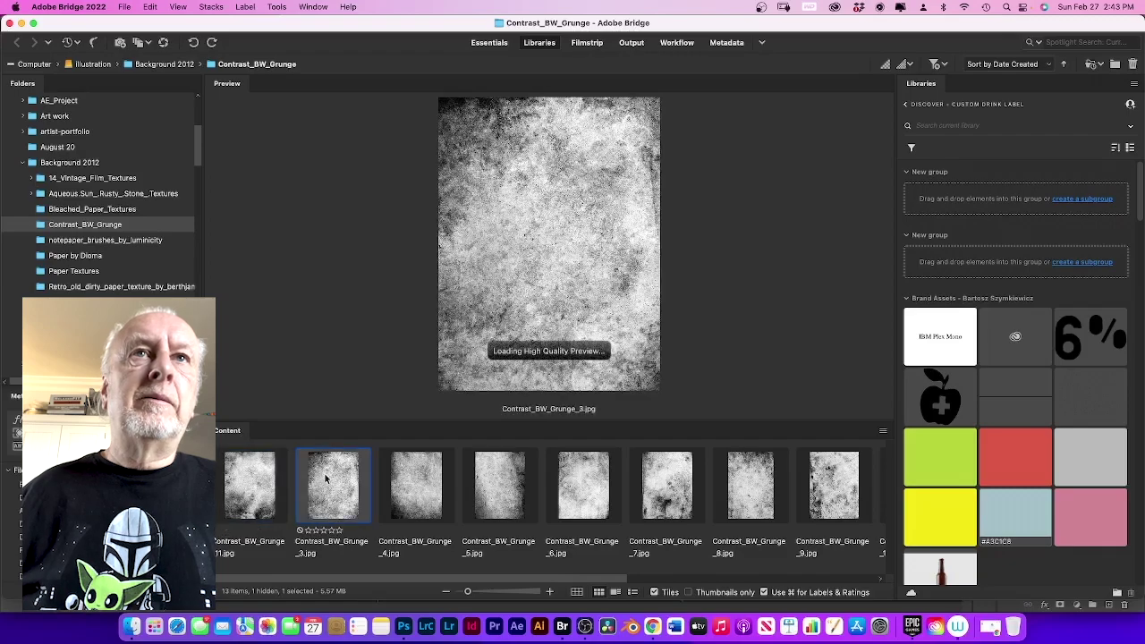
pyautogui.click(414, 483)
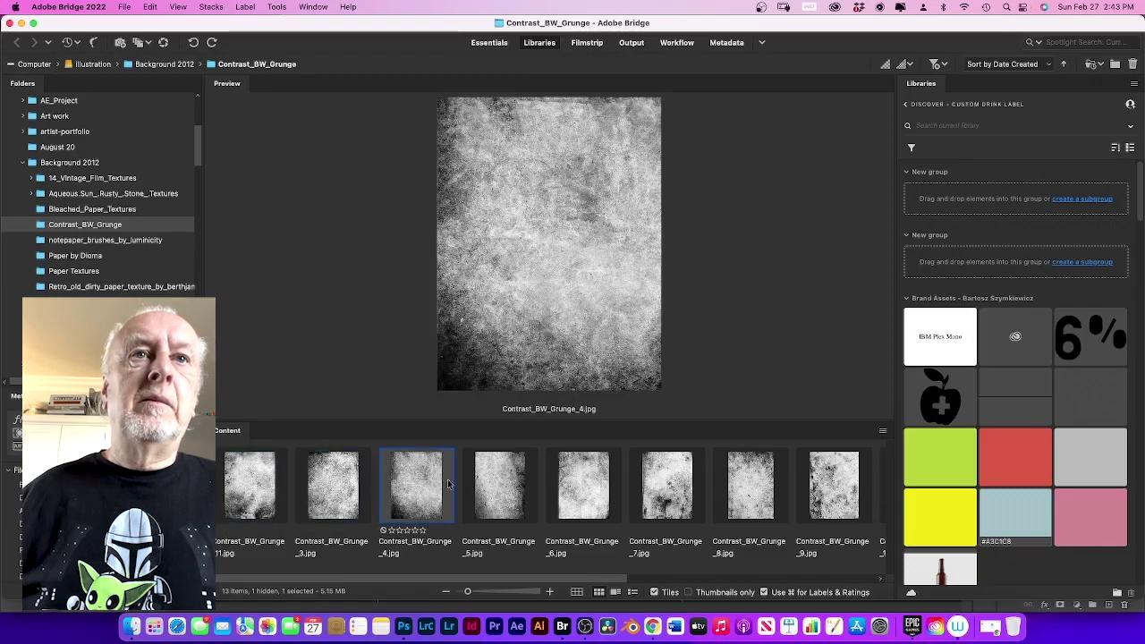
pyautogui.click(497, 488)
pyautogui.click(588, 487)
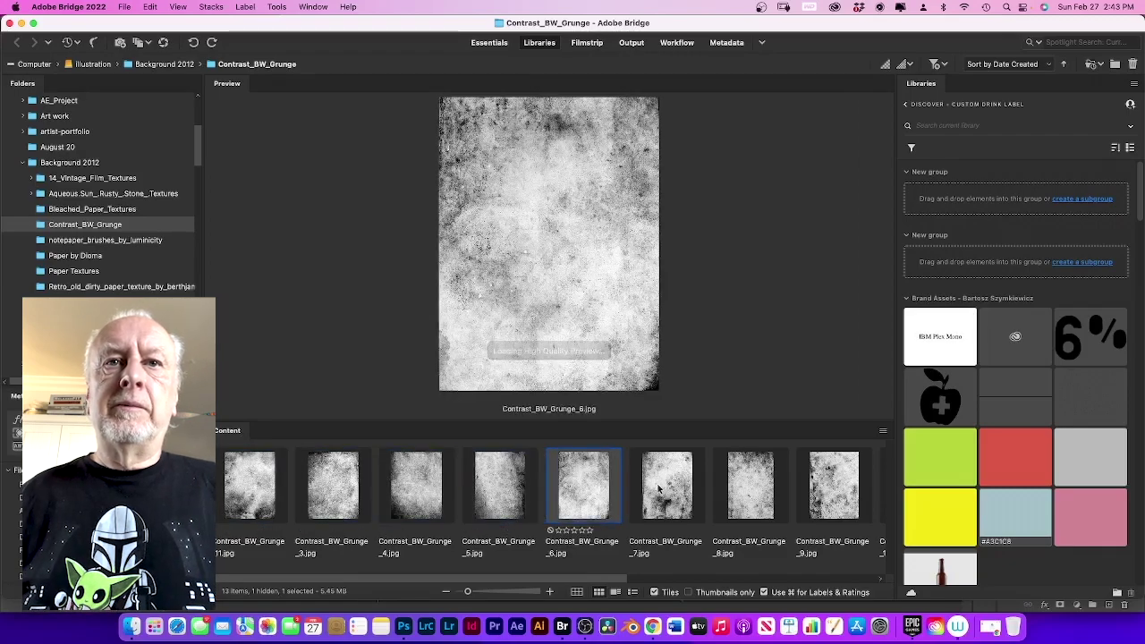
pyautogui.click(670, 490)
pyautogui.click(756, 503)
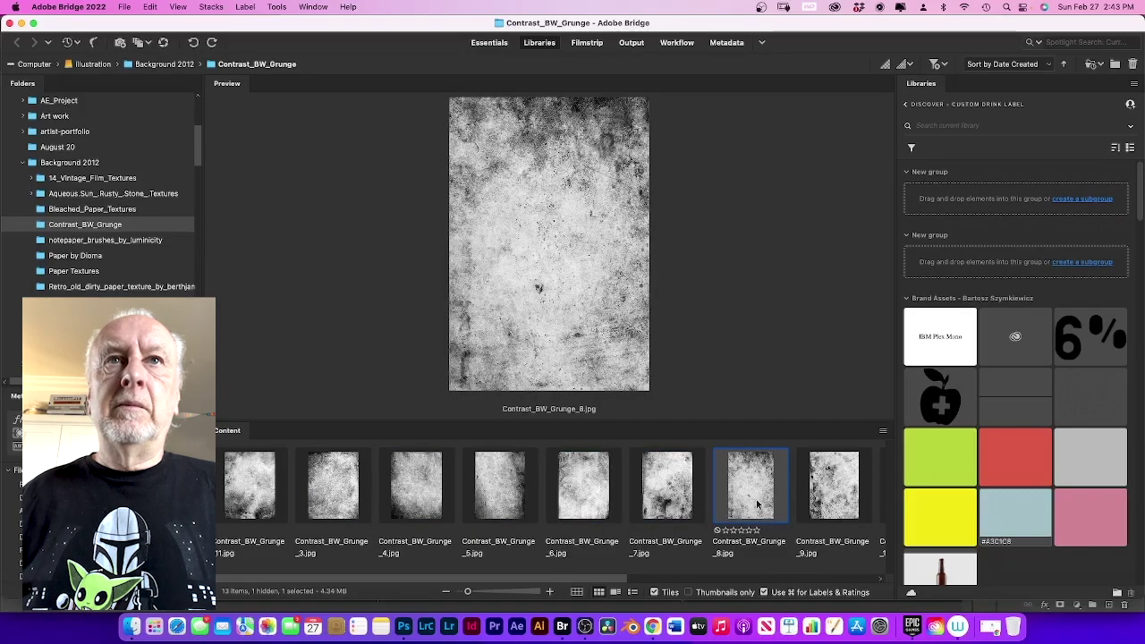
pyautogui.click(823, 503)
pyautogui.moveTo(615, 580); pyautogui.dragTo(865, 590)
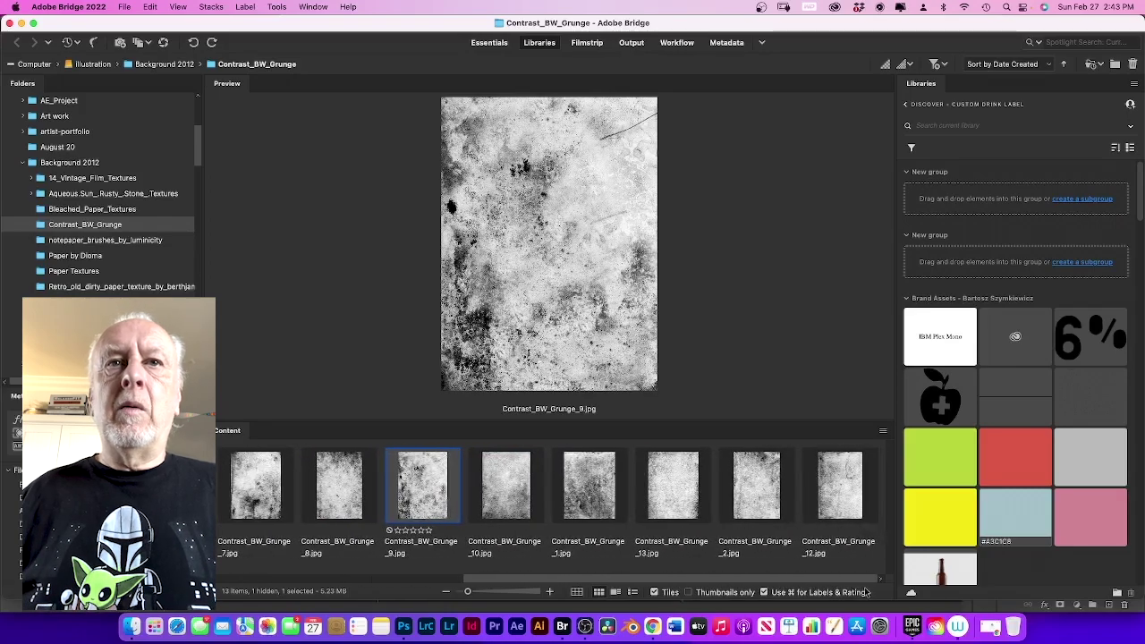
pyautogui.click(596, 503)
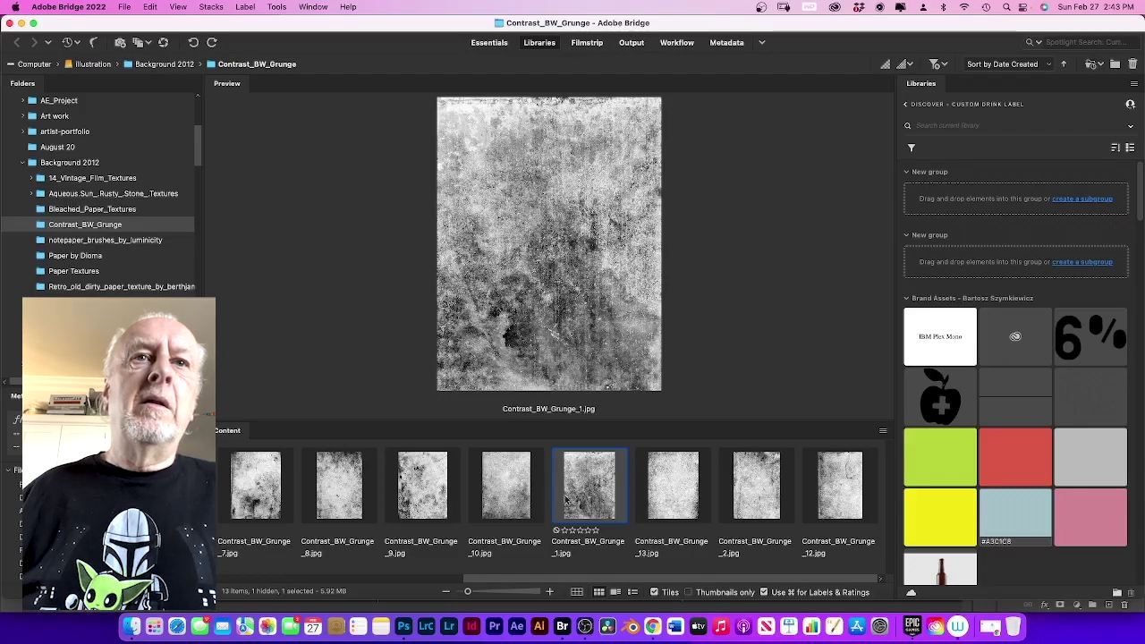
# - Open the Contrast_BW_Grunge_9.jpg texture from Bridge in Adobe Photoshop 2022
pyautogui.click(426, 500)
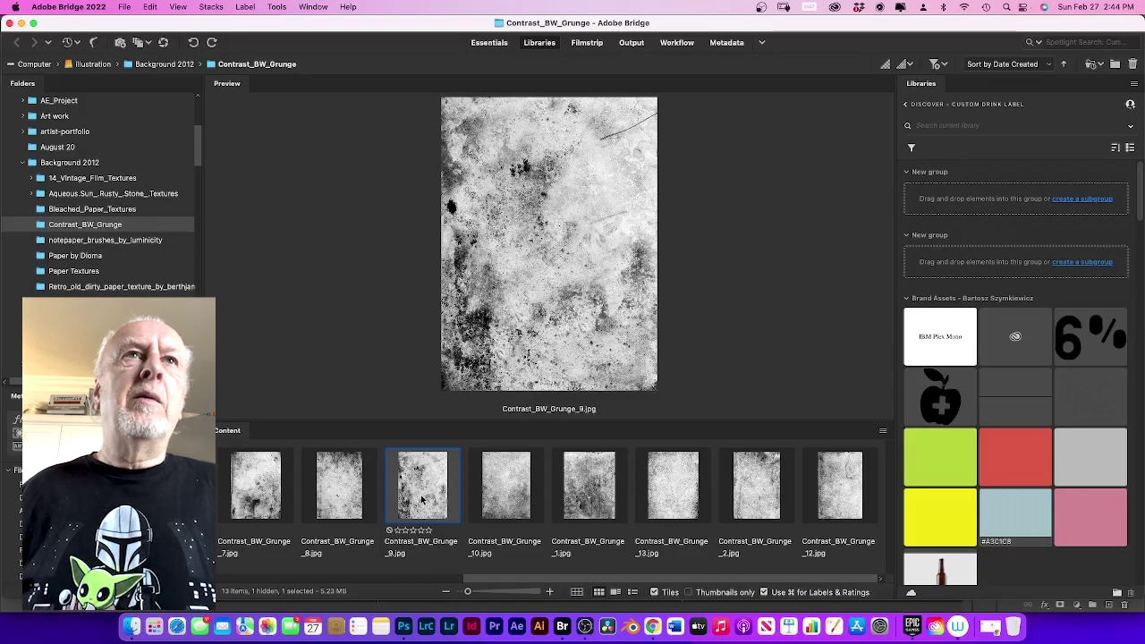
pyautogui.rightClick(421, 499)
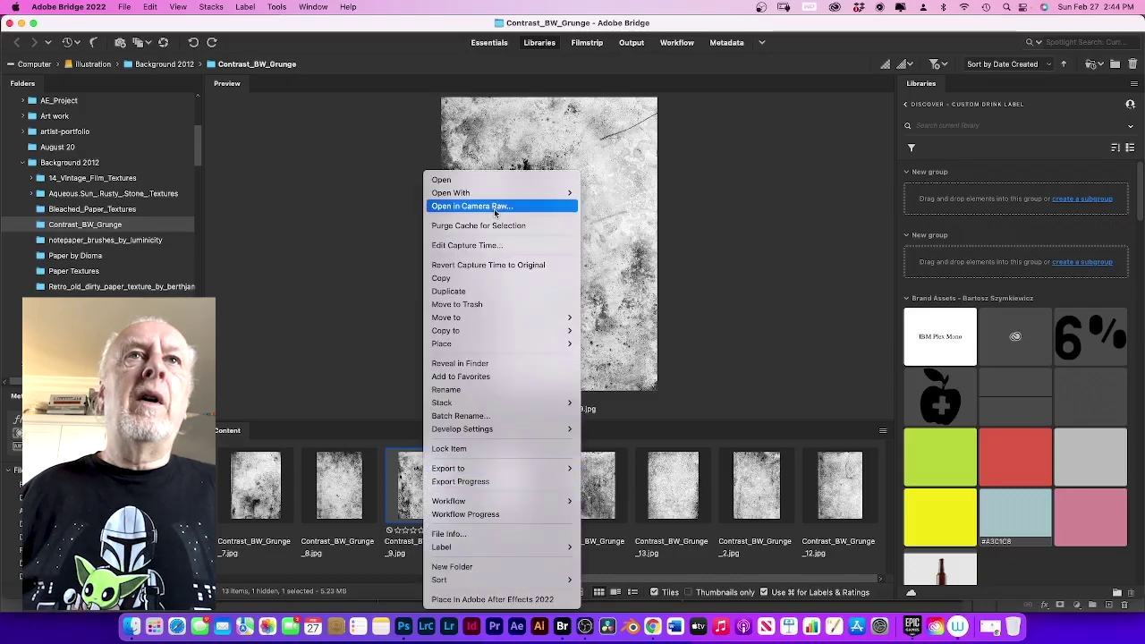
pyautogui.moveTo(500, 195)
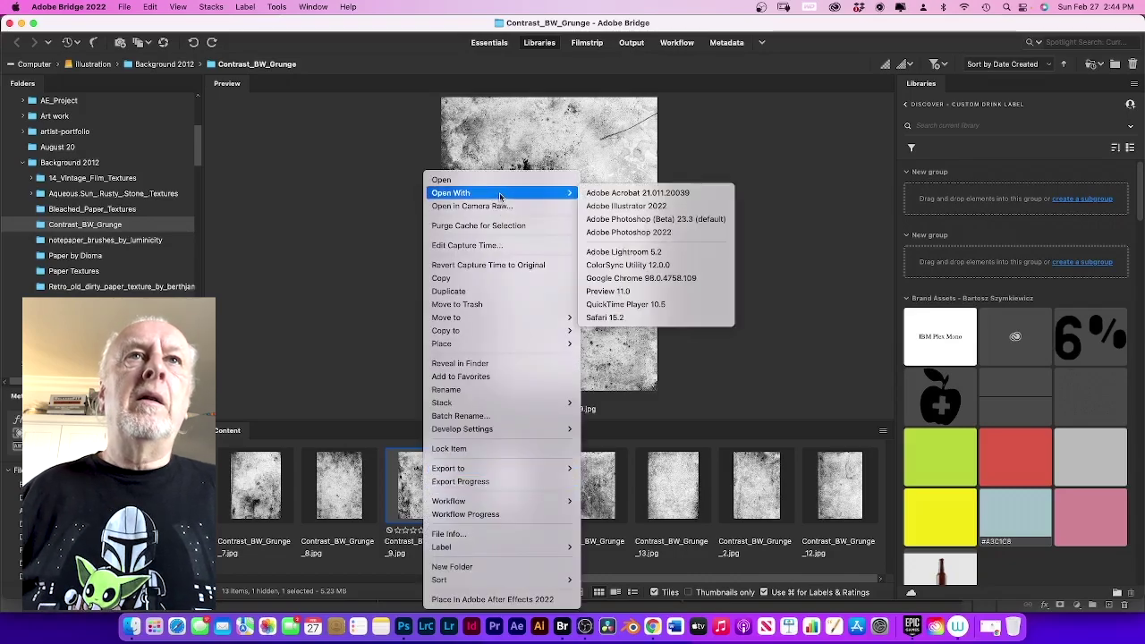
pyautogui.click(663, 232)
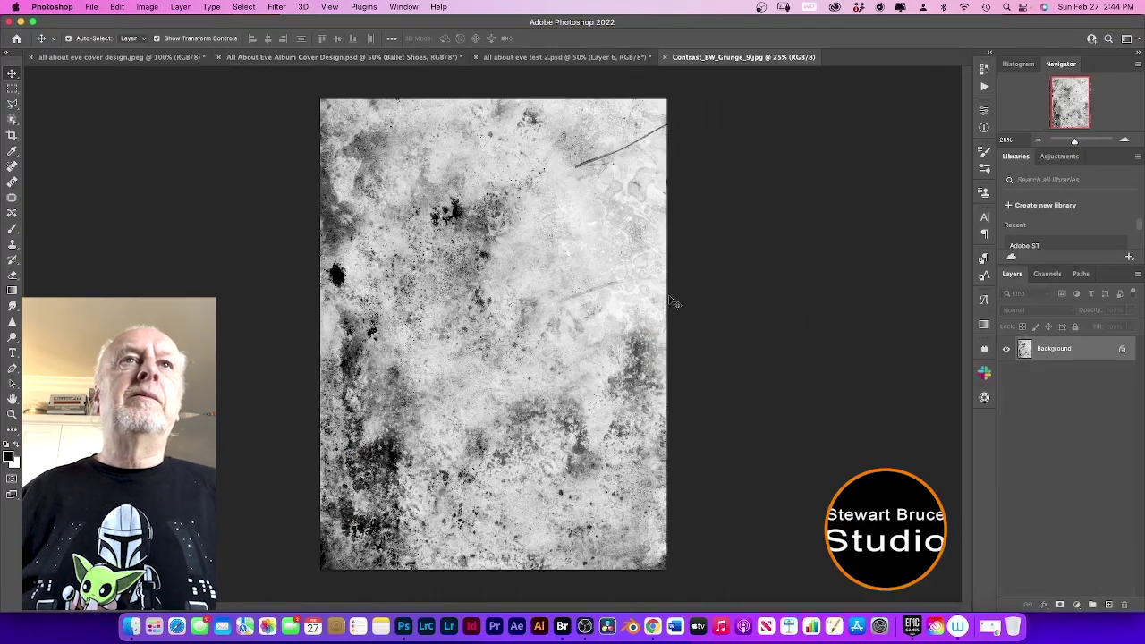
# - Copy the grunge texture into the album cover document, accepting the colour conversion, and place its layer directly above the Trajan Color group
pyautogui.moveTo(540, 358)
pyautogui.mouseDown()
pyautogui.moveTo(487, 320)
pyautogui.moveTo(381, 193)
pyautogui.moveTo(349, 65)
pyautogui.moveTo(317, 63)
pyautogui.moveTo(534, 342)
pyautogui.mouseUp()
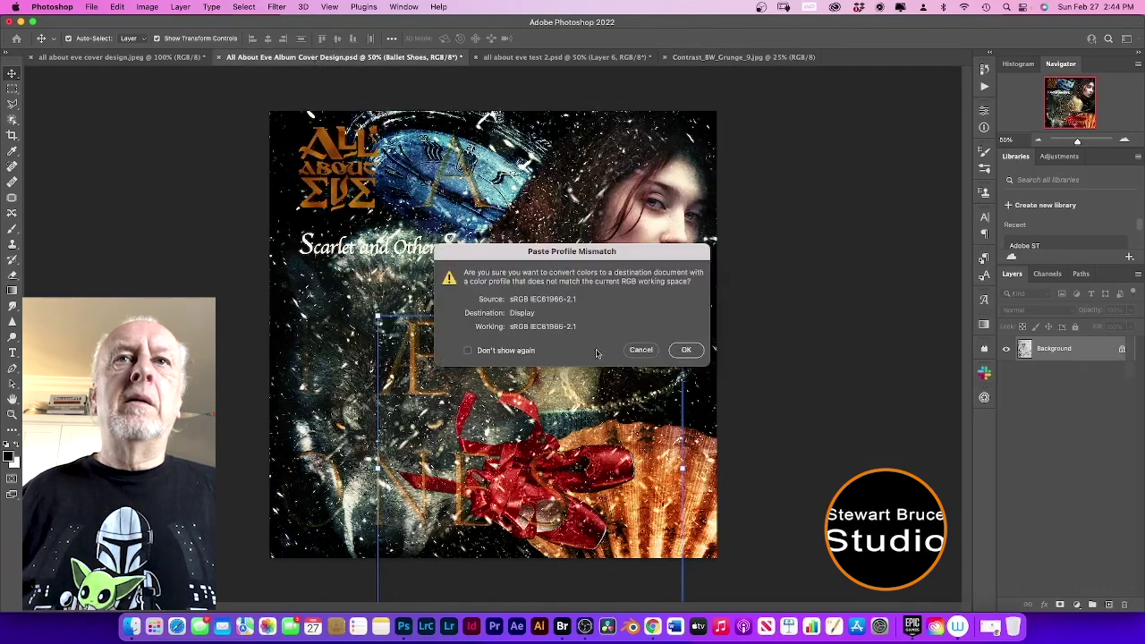
pyautogui.click(686, 350)
pyautogui.scroll(-1, 1067, 400)
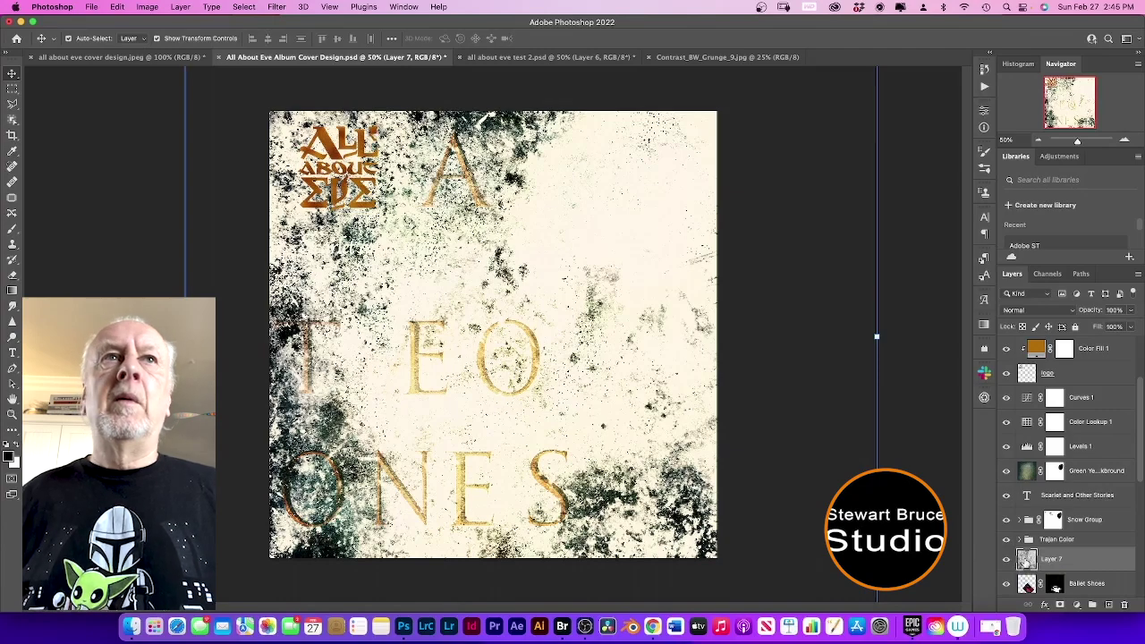
pyautogui.moveTo(1026, 561); pyautogui.dragTo(1035, 531)
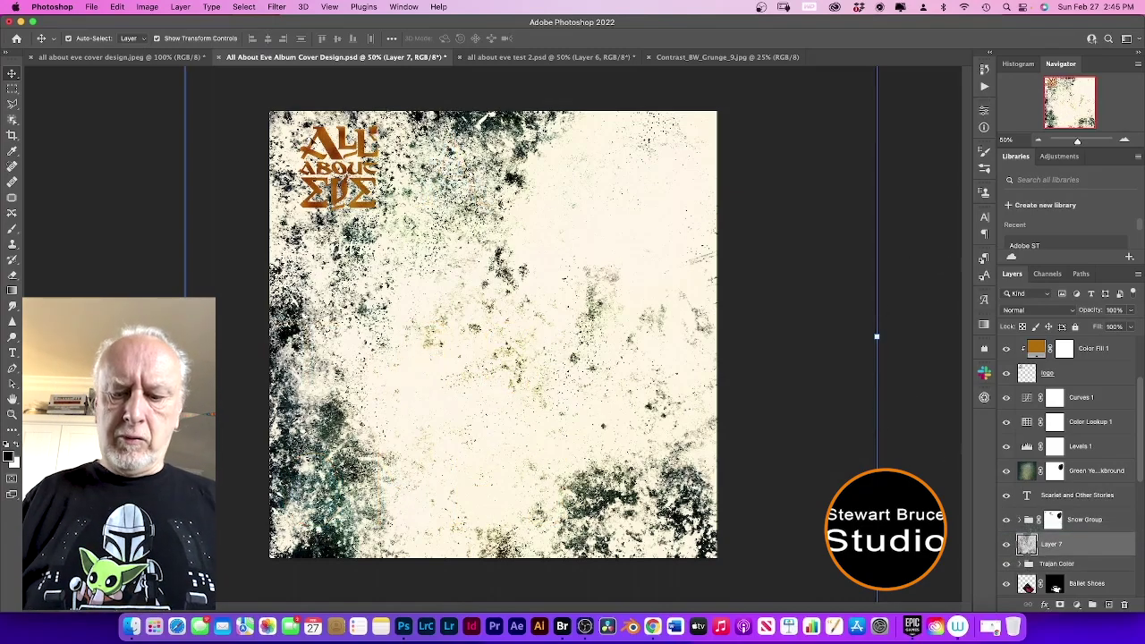
# - Scale the grunge texture layer down proportionally to 50% width and height
pyautogui.press('super+t')
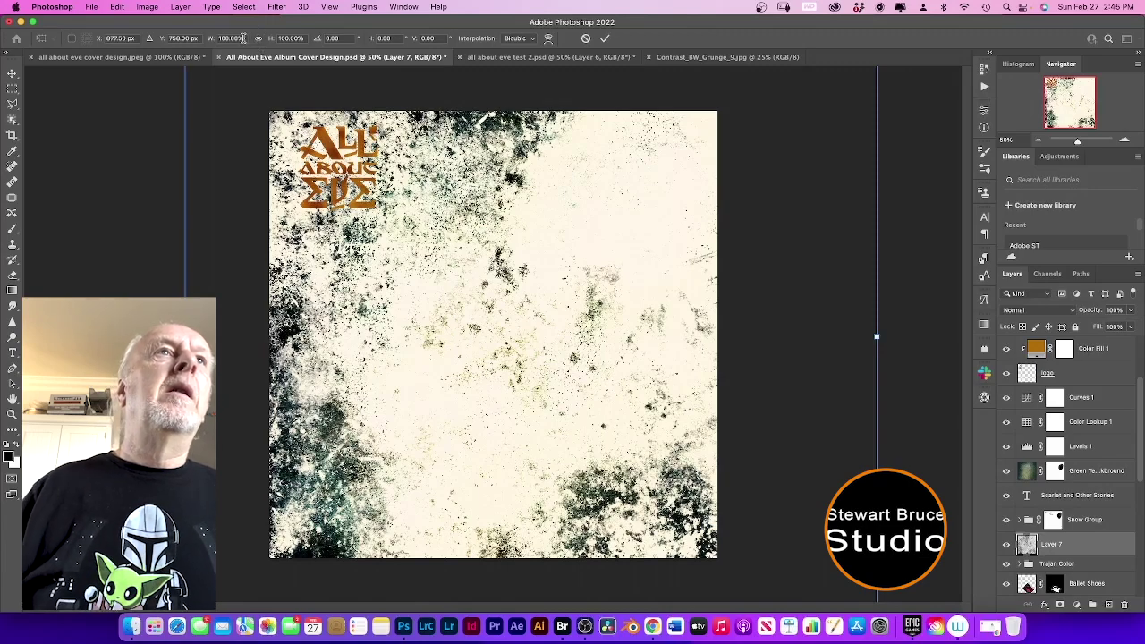
pyautogui.click(225, 38)
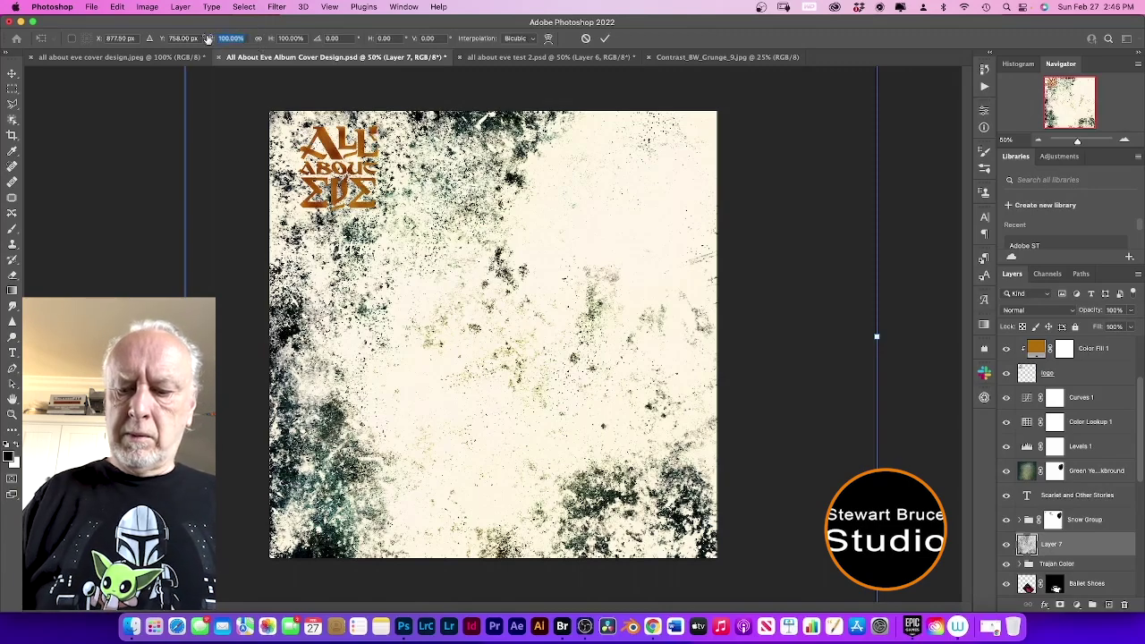
pyautogui.write('70')
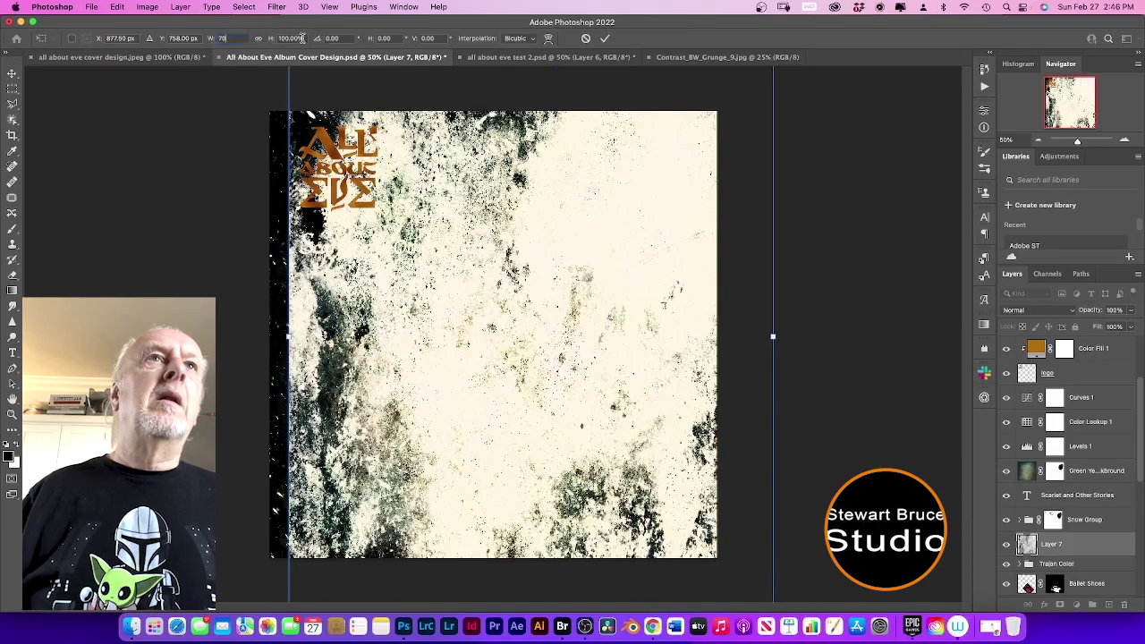
pyautogui.click(258, 42)
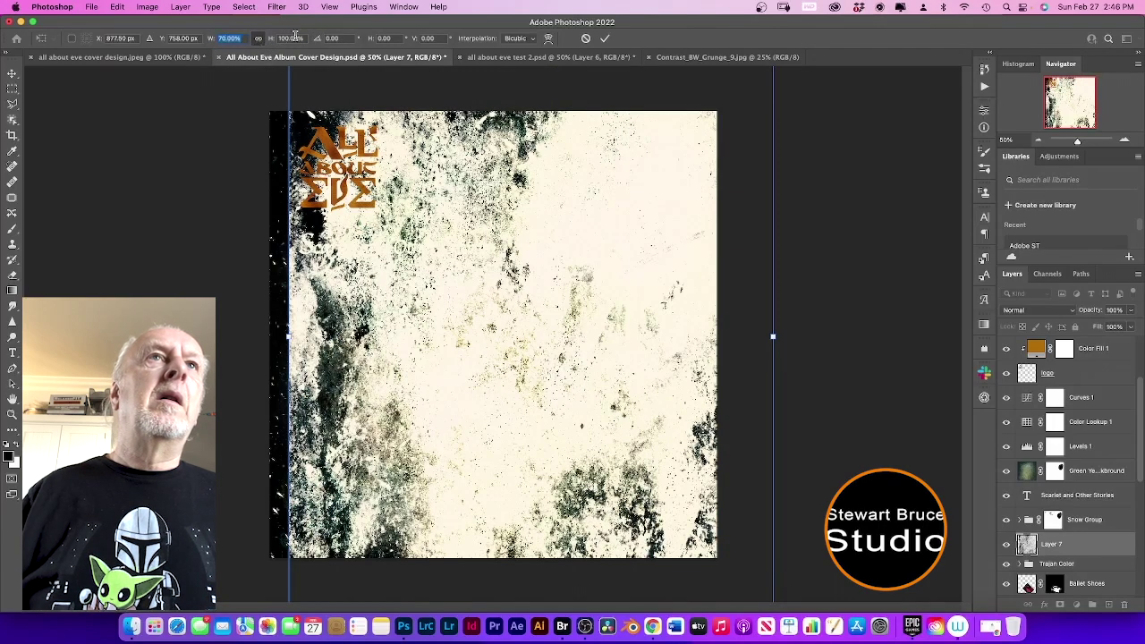
pyautogui.doubleClick(300, 38)
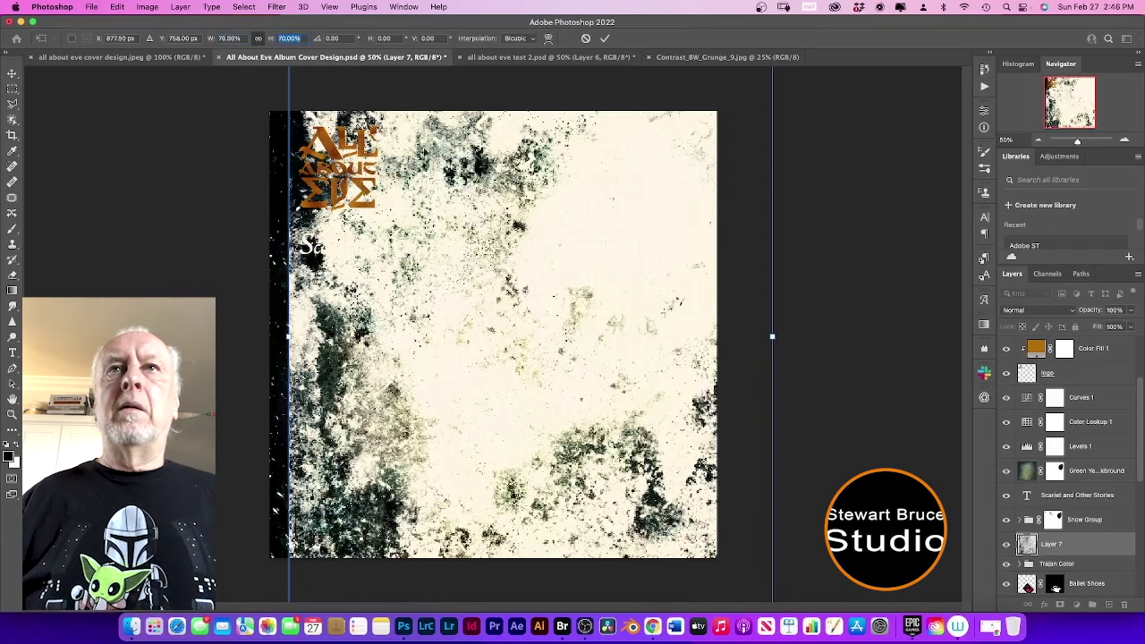
pyautogui.click(231, 38)
pyautogui.write('150')
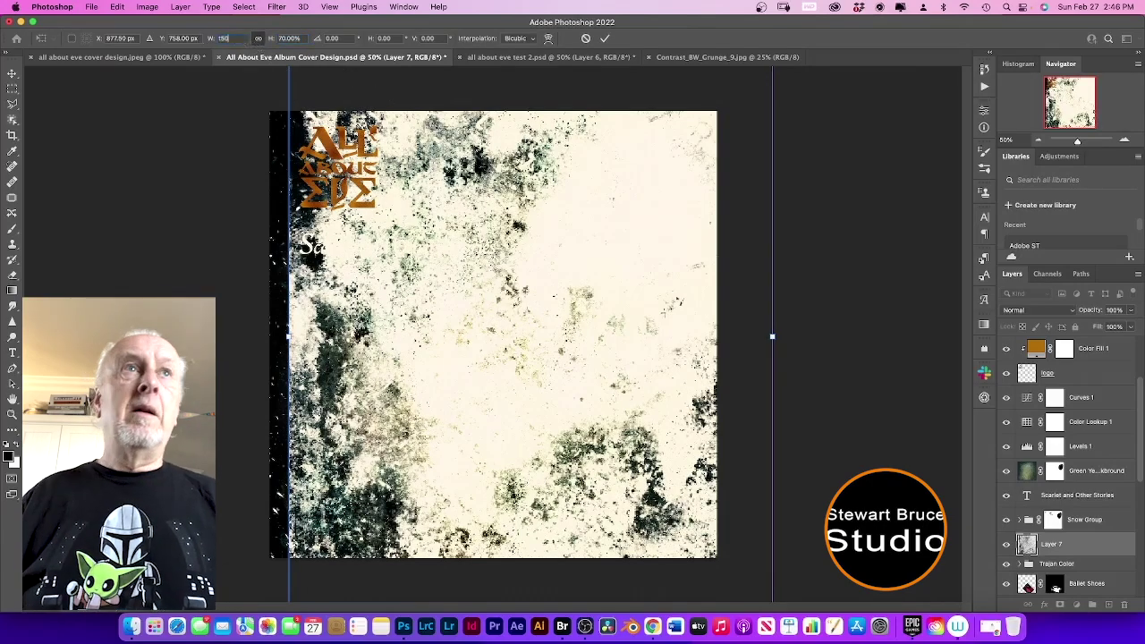
pyautogui.press('BackSpace')
pyautogui.press('BackSpace')
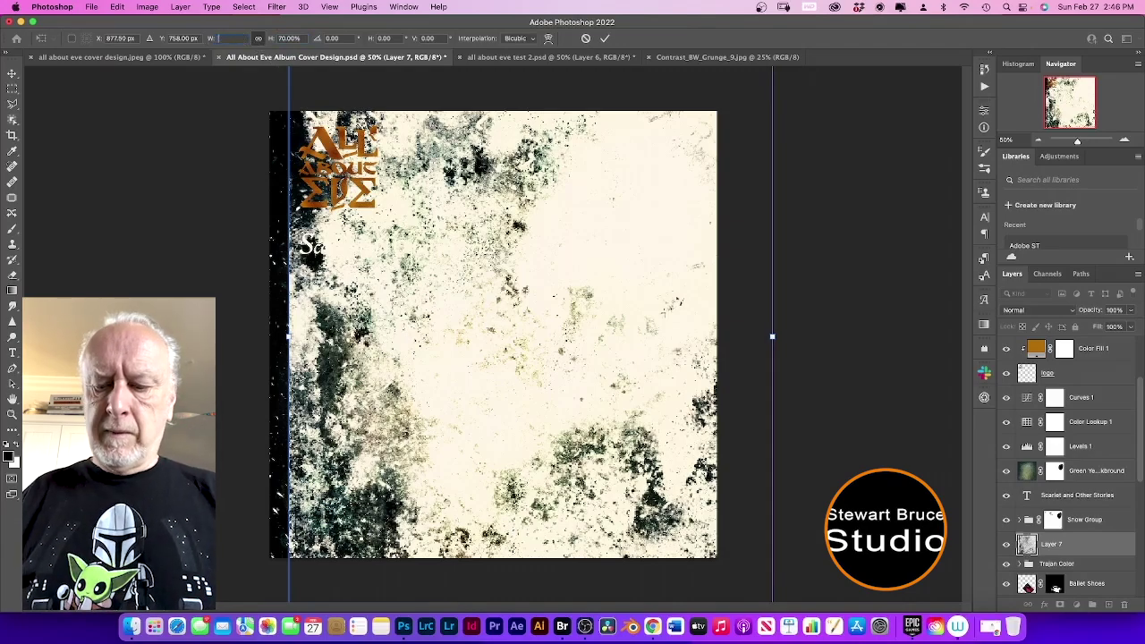
pyautogui.write('50')
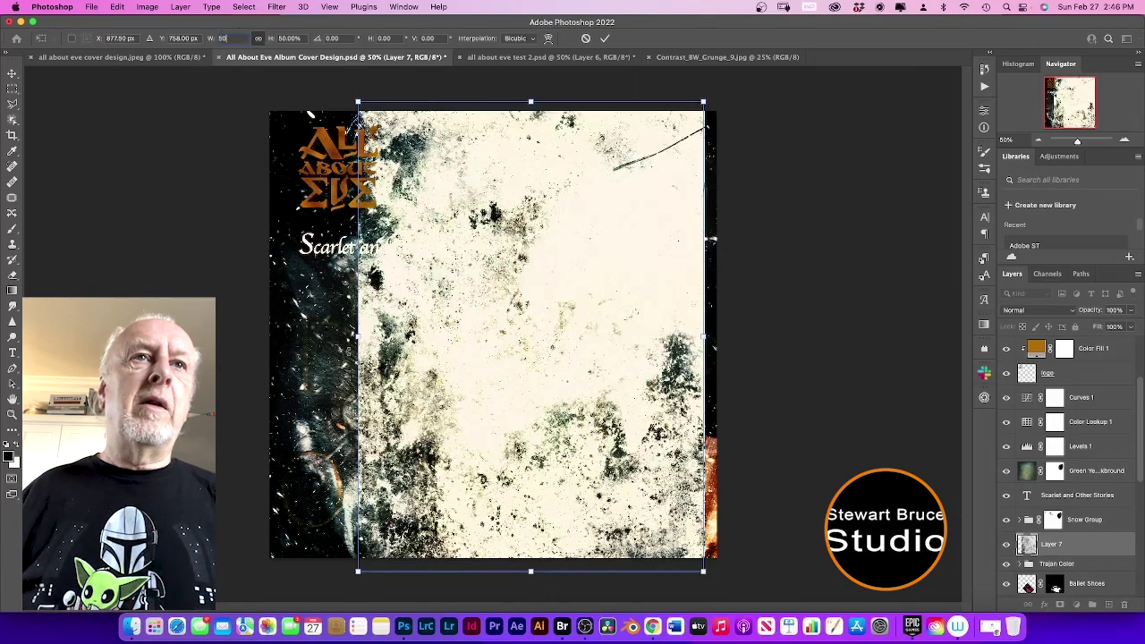
# - Stretch the texture to cover the whole album cover, about 66% wide and 49% high, and rotate it to exactly 90°
pyautogui.moveTo(359, 345); pyautogui.dragTo(262, 323)
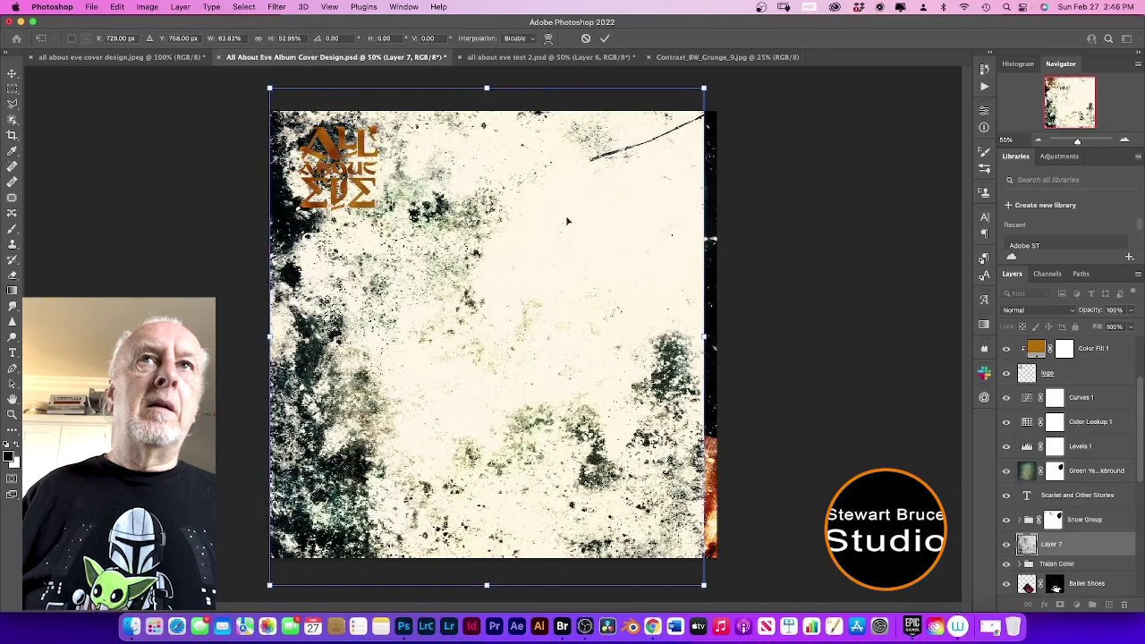
pyautogui.moveTo(486, 584); pyautogui.dragTo(488, 557)
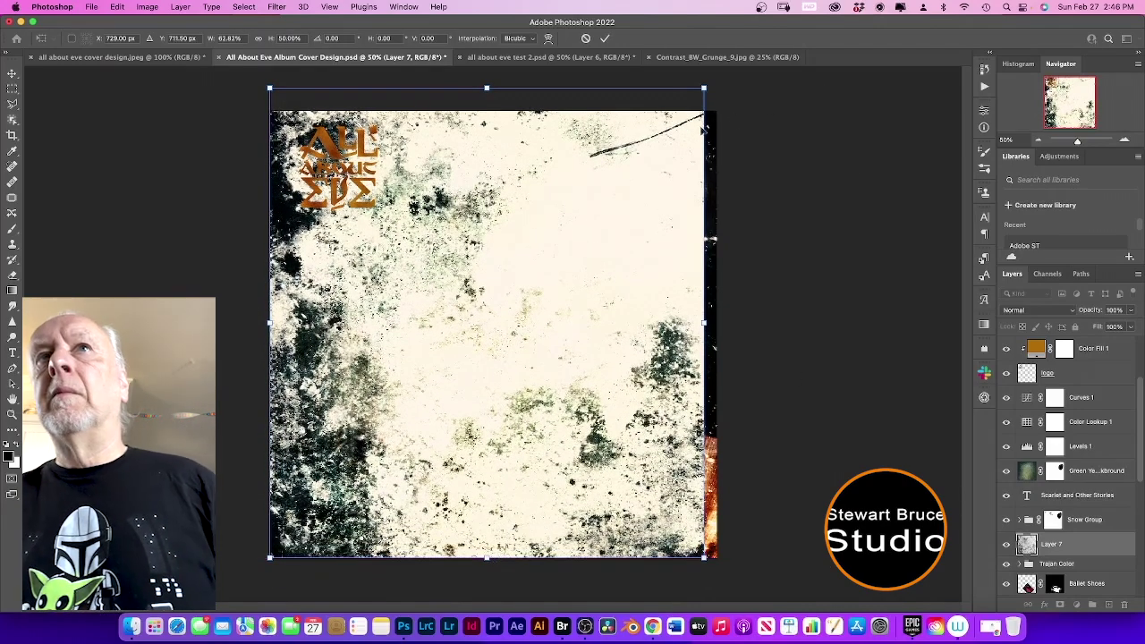
pyautogui.moveTo(704, 89); pyautogui.dragTo(773, 619)
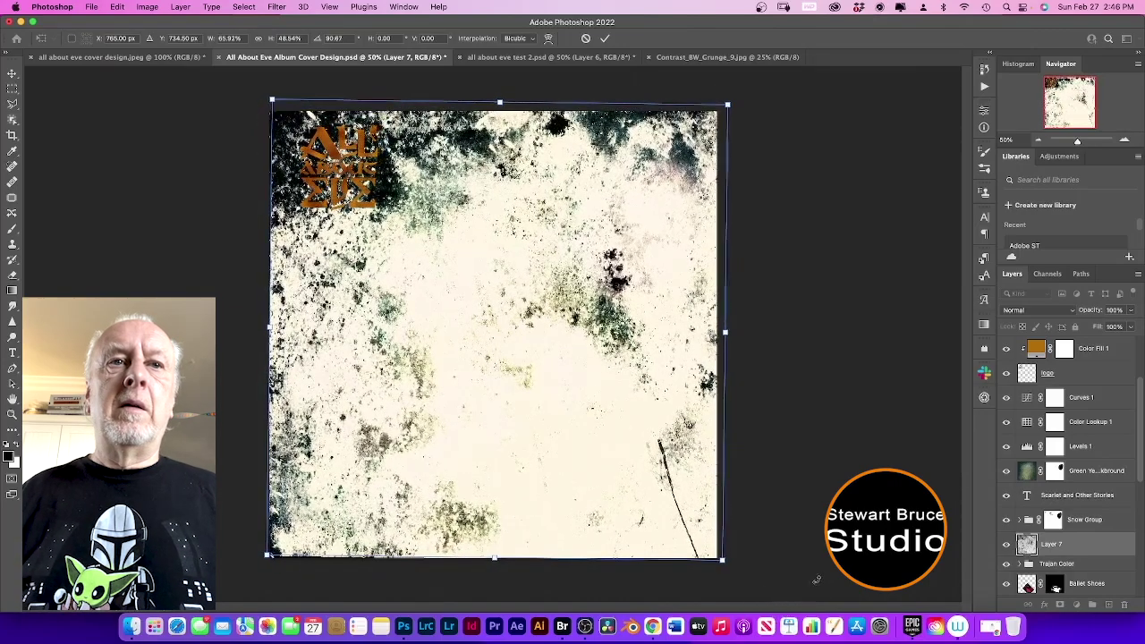
pyautogui.click(336, 37)
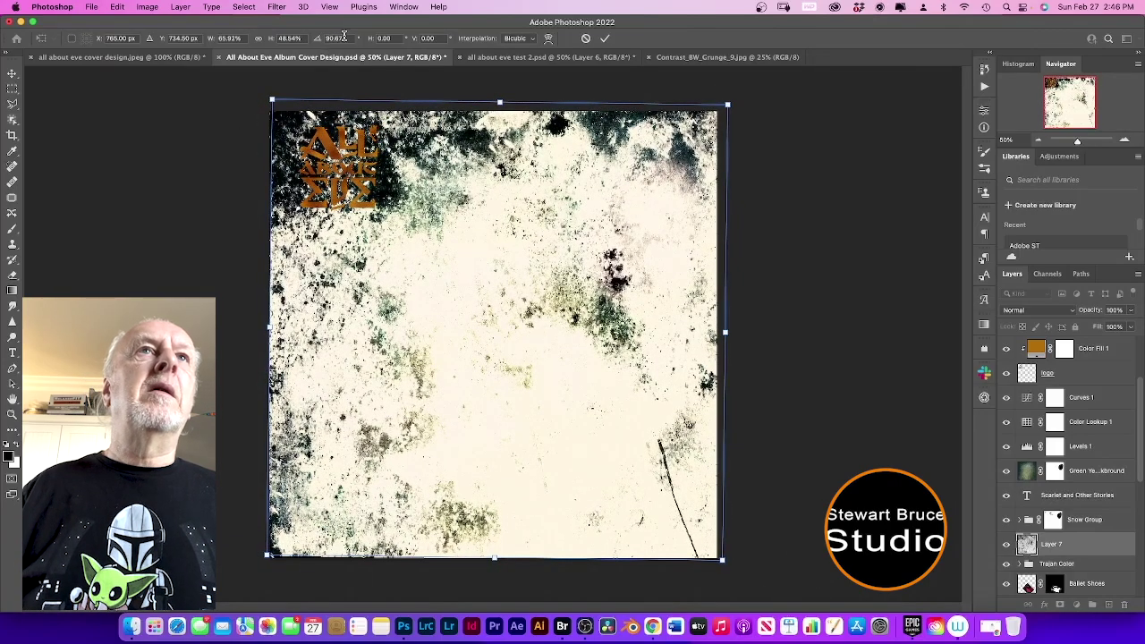
pyautogui.write('90')
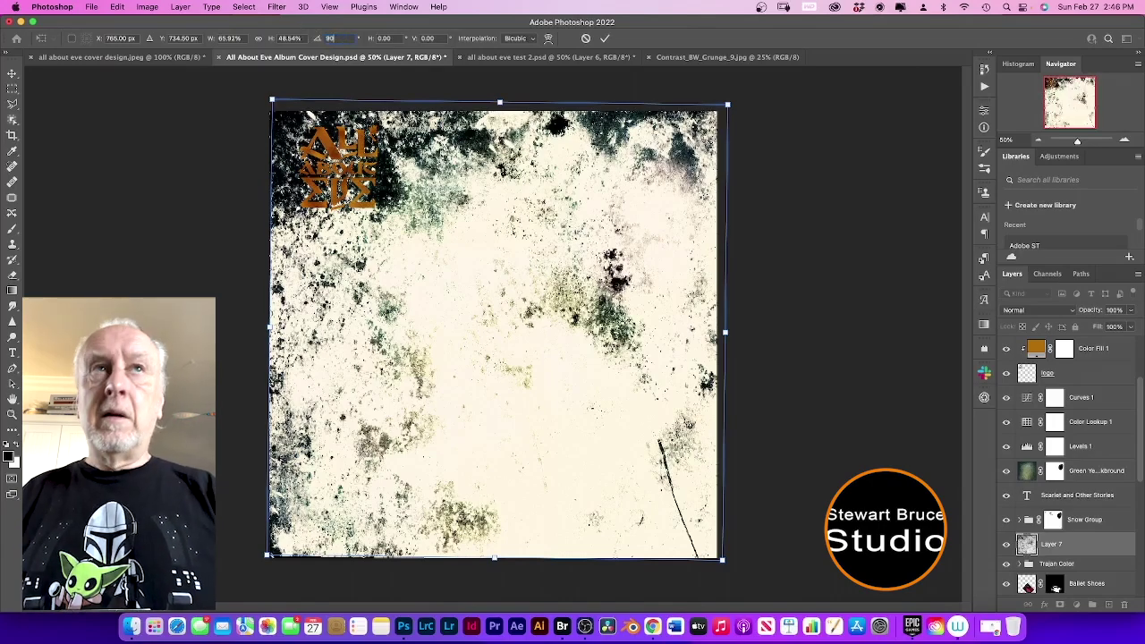
pyautogui.press('Return')
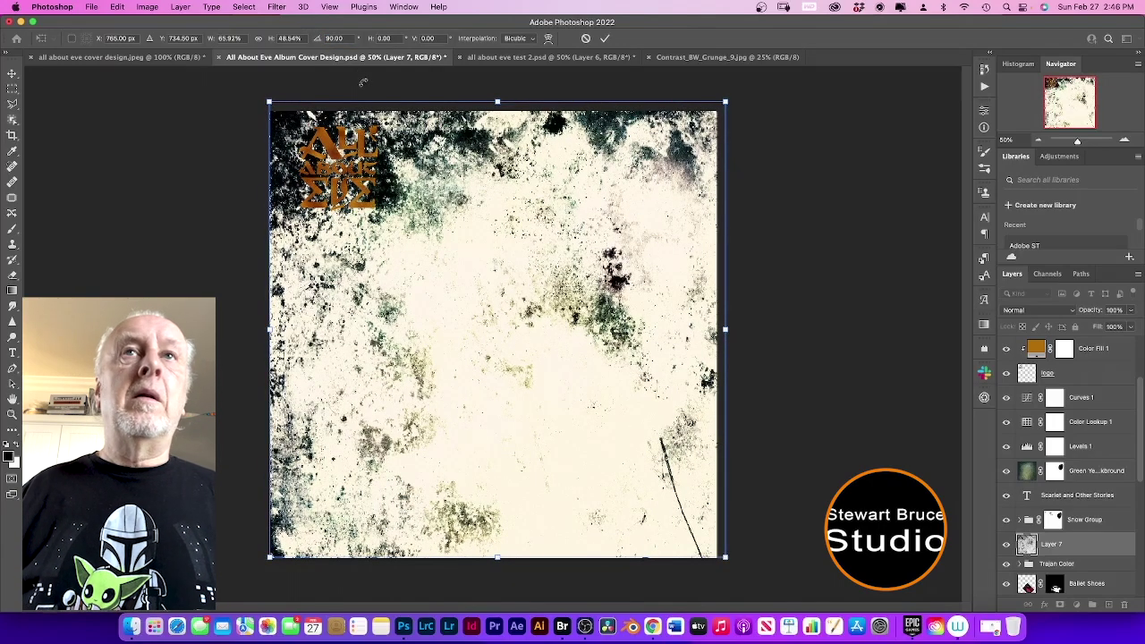
pyautogui.click(606, 39)
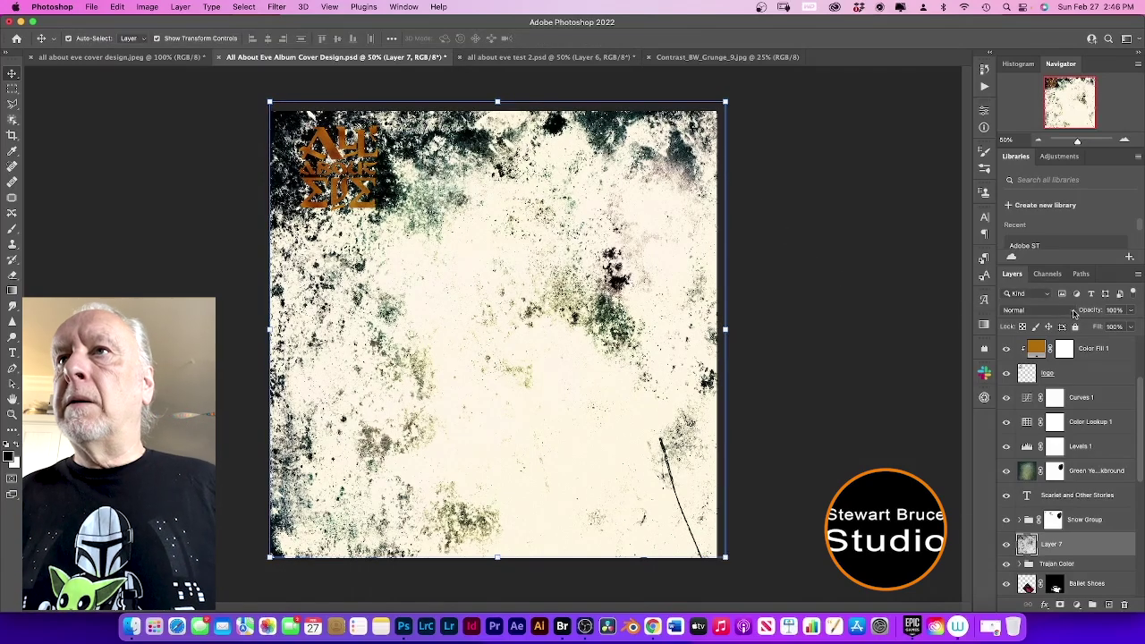
# - Set the texture layer's blend mode to Darken and its opacity to 40%
pyautogui.click(1055, 310)
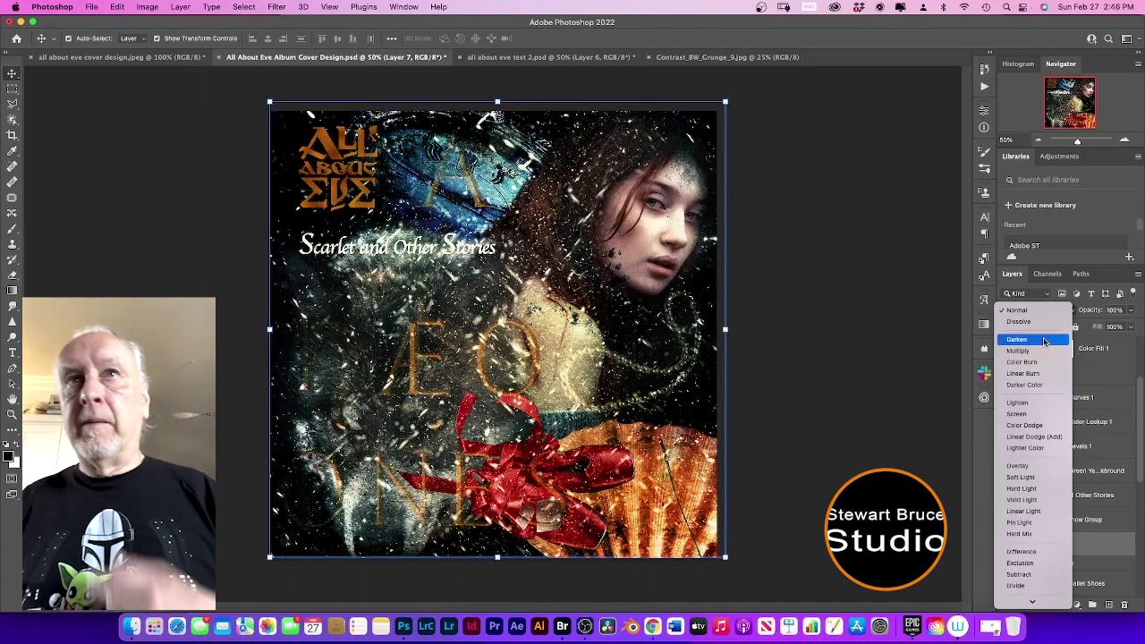
pyautogui.click(1043, 340)
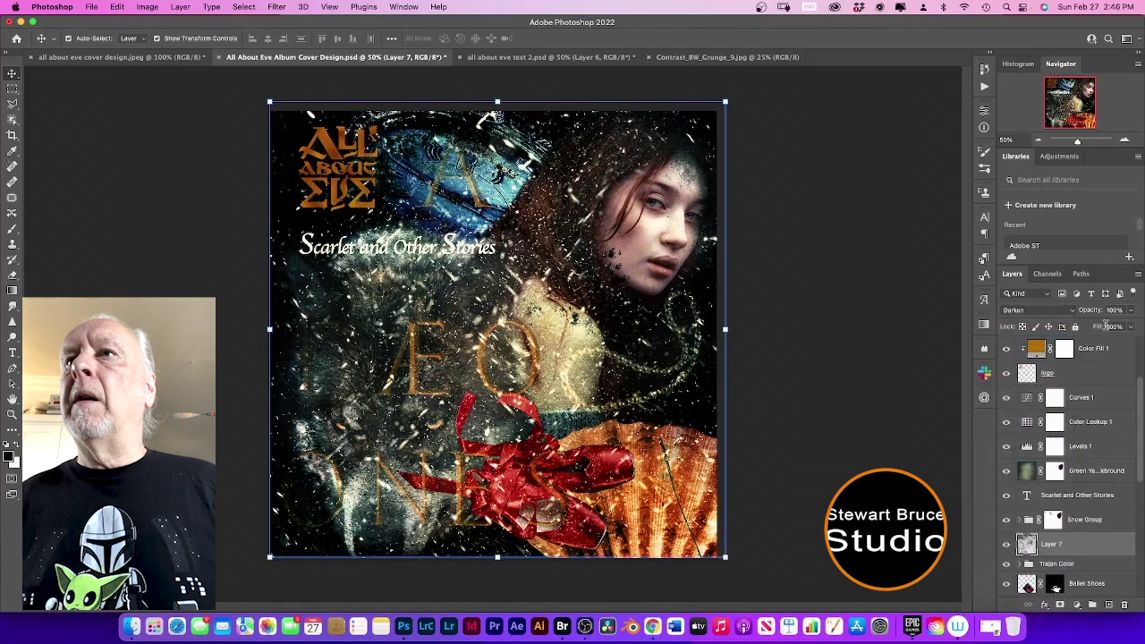
pyautogui.click(1130, 310)
pyautogui.moveTo(1134, 328); pyautogui.dragTo(1098, 325)
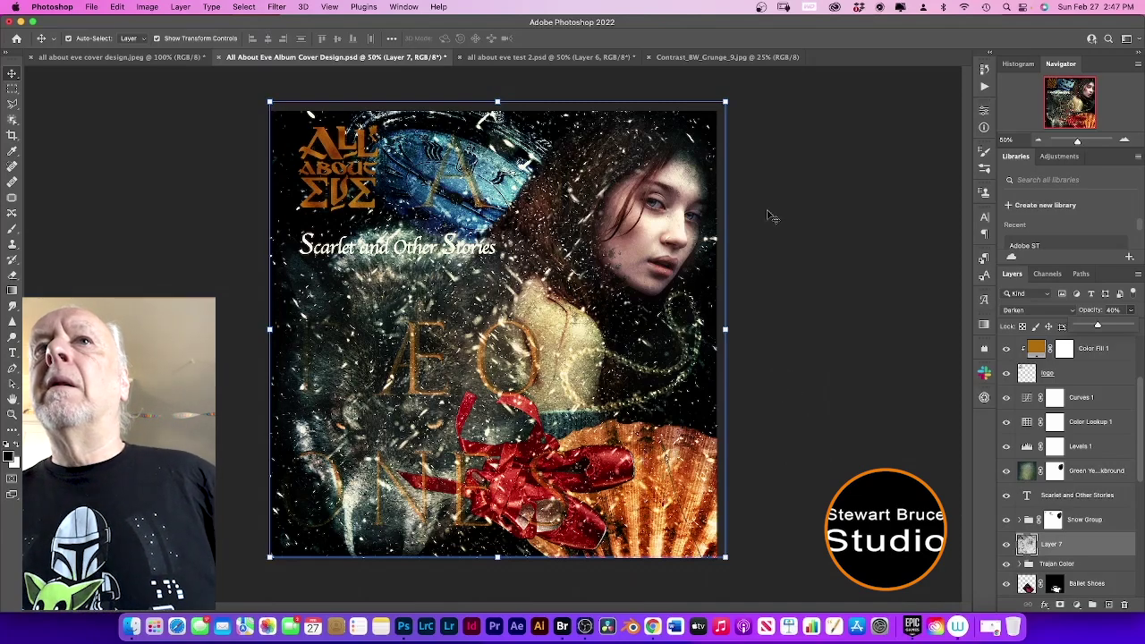
# - Add a mask to Layer 7 and brush out the texture over the woman's face, and mask the Green Yellow Backbround layer over the pearls
pyautogui.click(1057, 607)
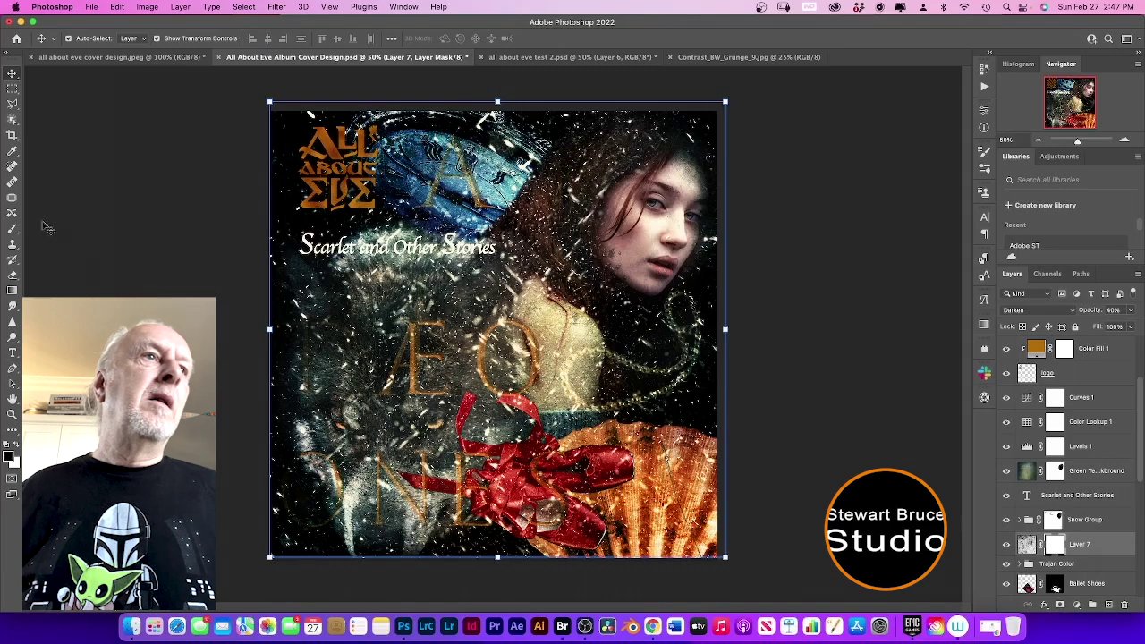
pyautogui.click(12, 228)
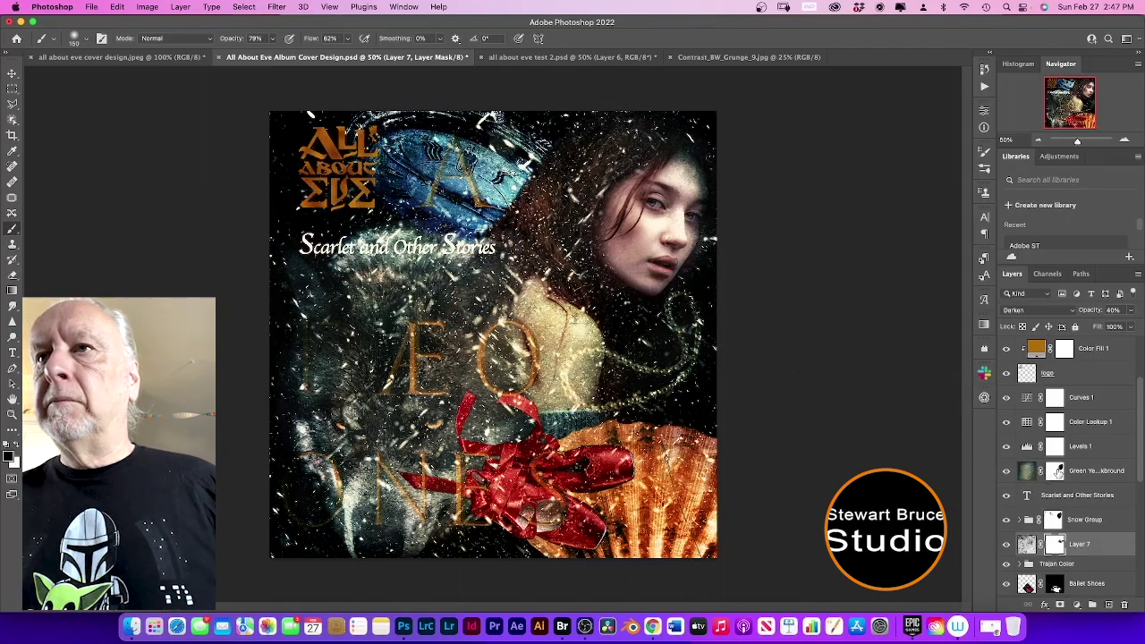
pyautogui.click(1056, 470)
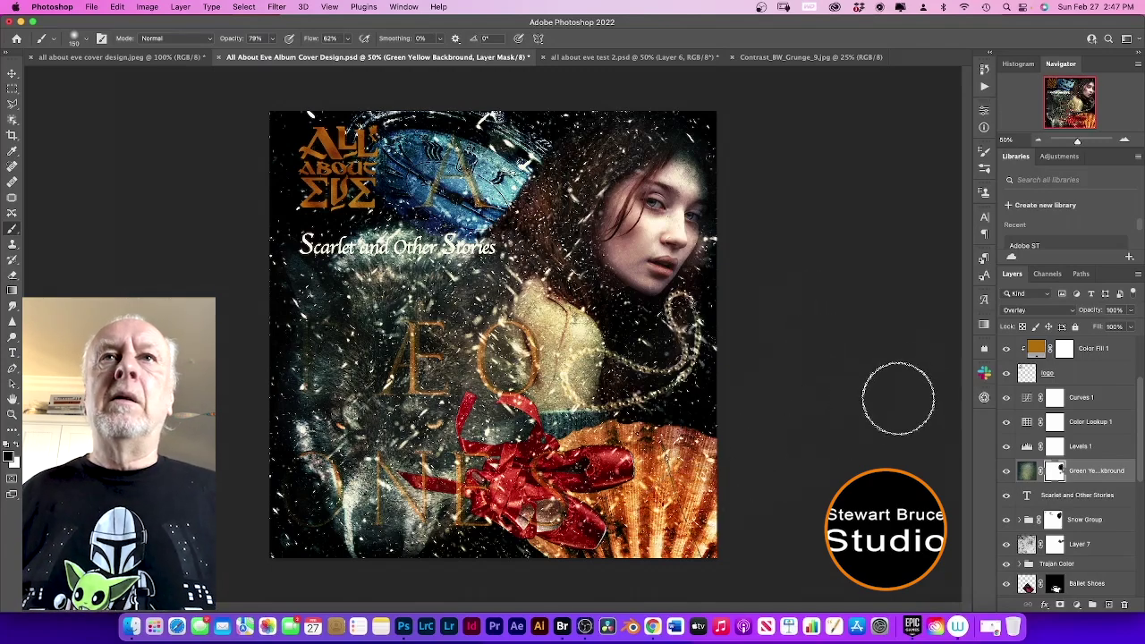
pyautogui.click(12, 73)
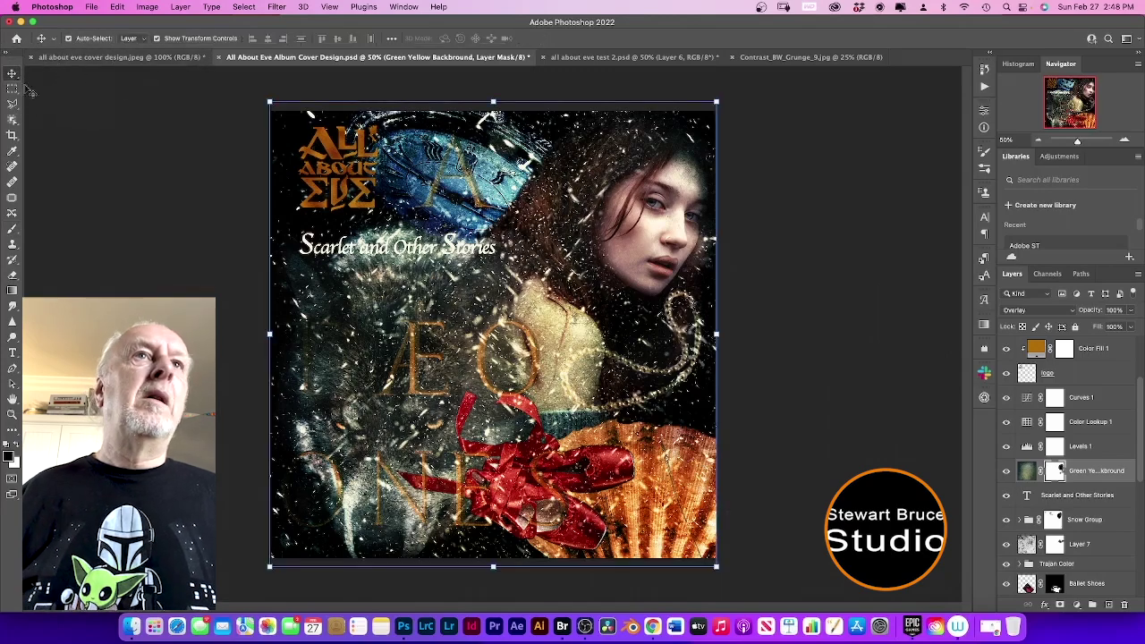
# - Compare the composition with the original all about eve cover design.jpeg and return to the album cover document
pyautogui.click(164, 58)
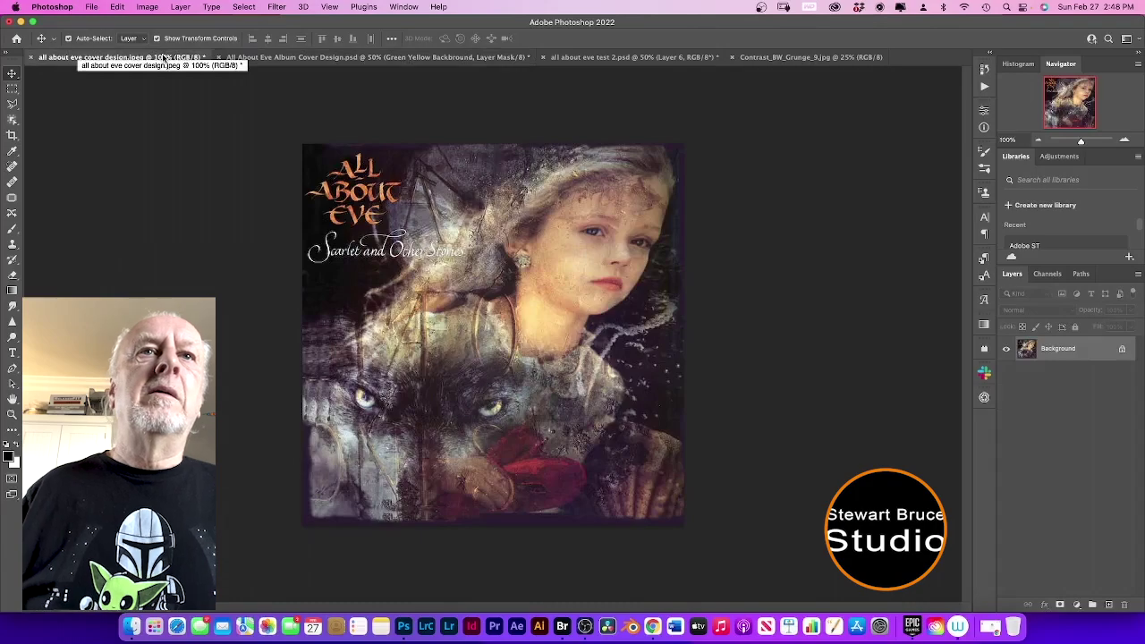
pyautogui.click(320, 59)
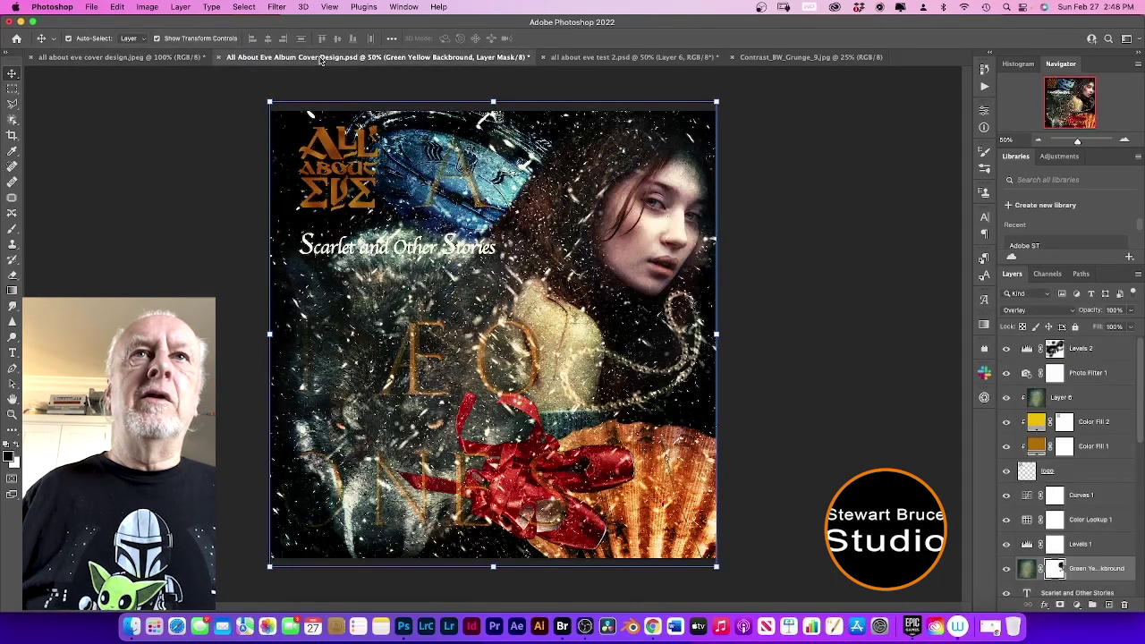